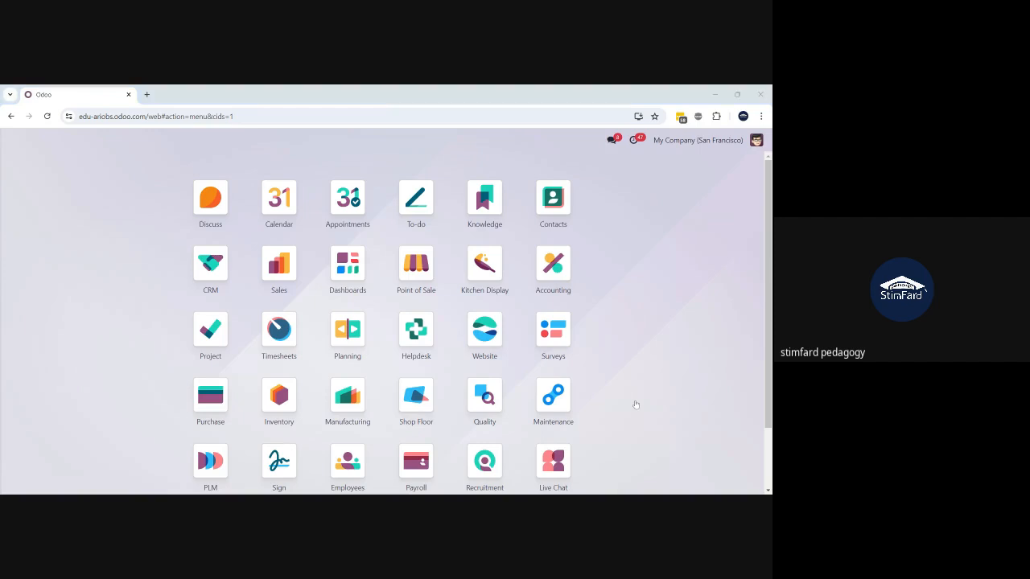
- From the Odoo home screen, search 'rec' in the command palette to list Recruitment
{"action": "left_click", "coordinate": [749, 427]}
{"action": "key", "text": "alt+Tab"}
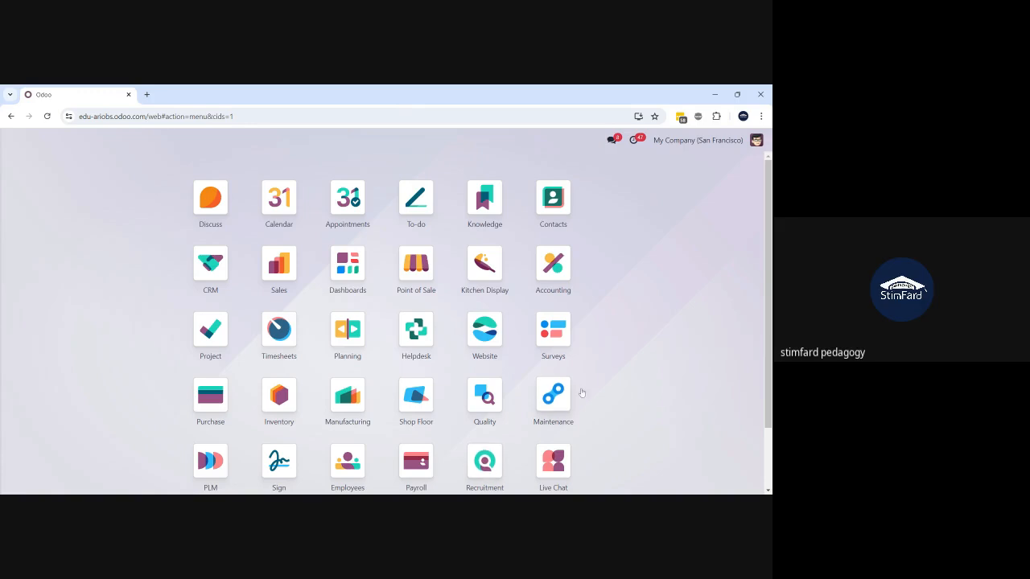
{"action": "type", "text": "rec"}
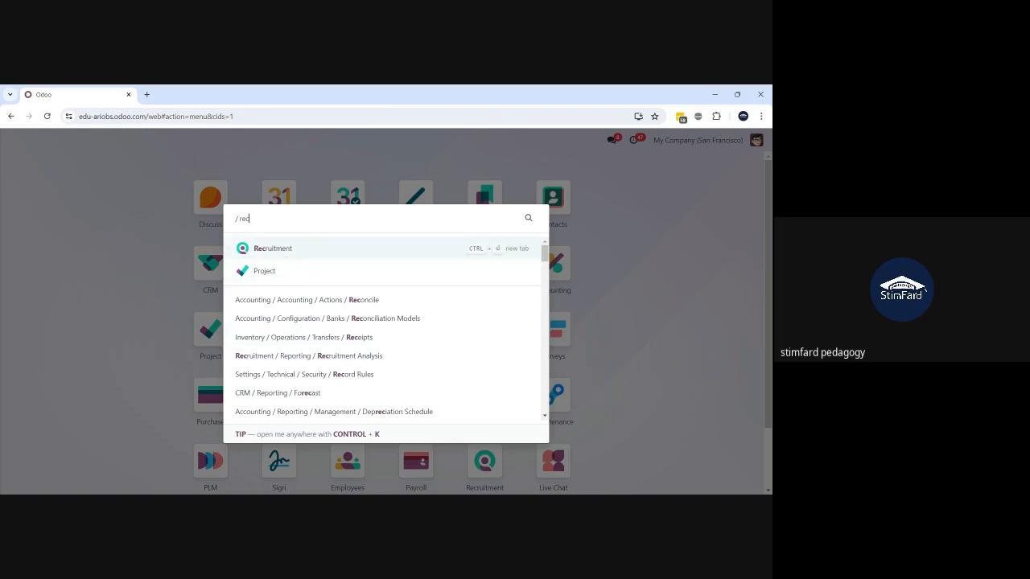
- Open Recruitment, review the Experienced Developer applications, then open that job position's form
{"action": "key", "text": "Return"}
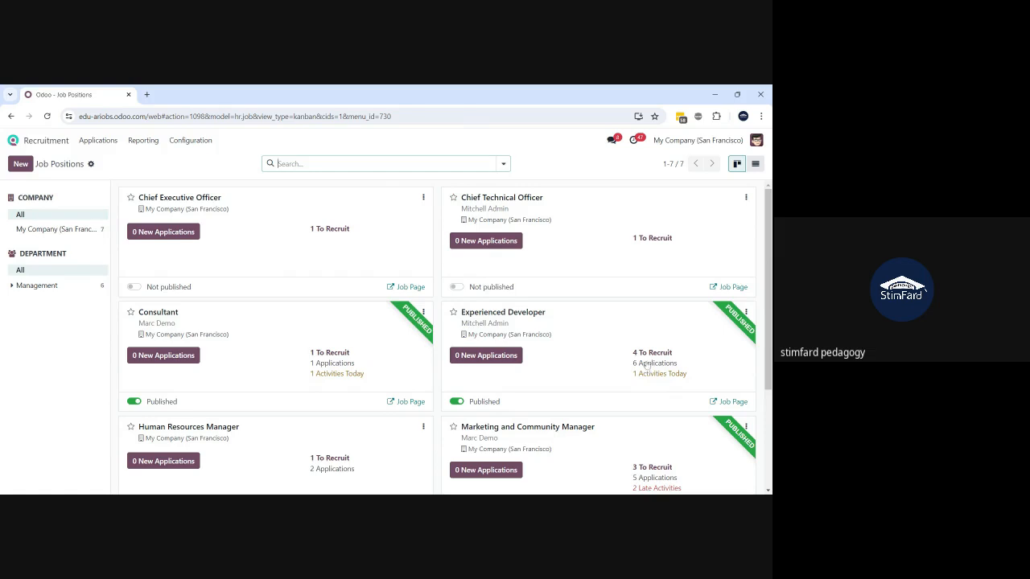
{"action": "left_click", "coordinate": [593, 350]}
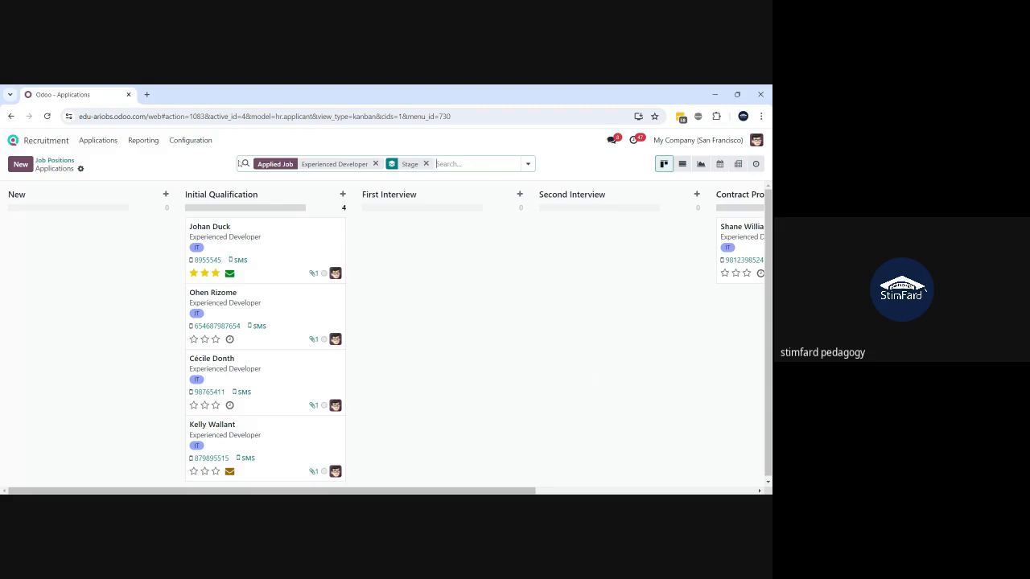
{"action": "left_click", "coordinate": [53, 160]}
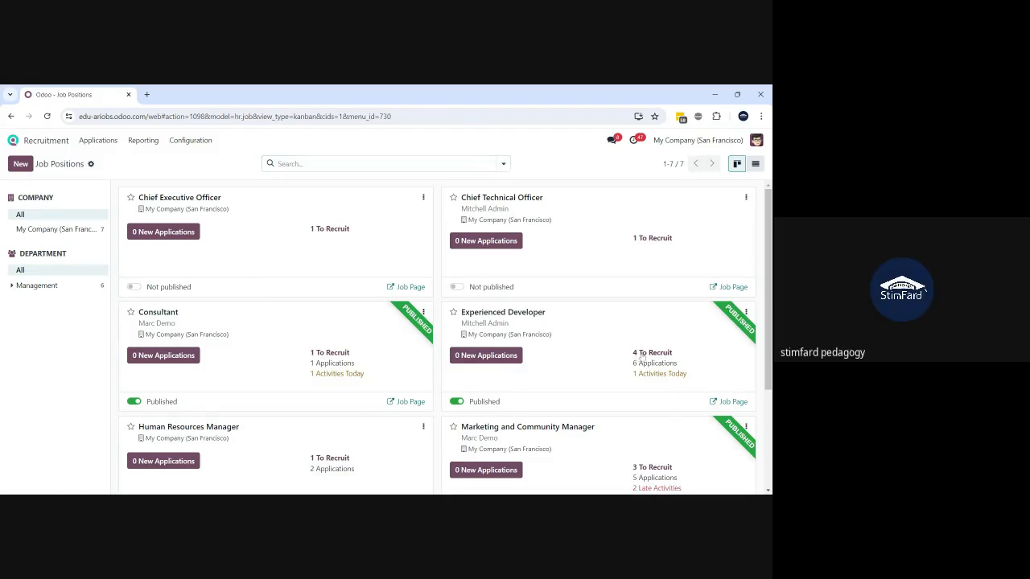
{"action": "left_click", "coordinate": [532, 398]}
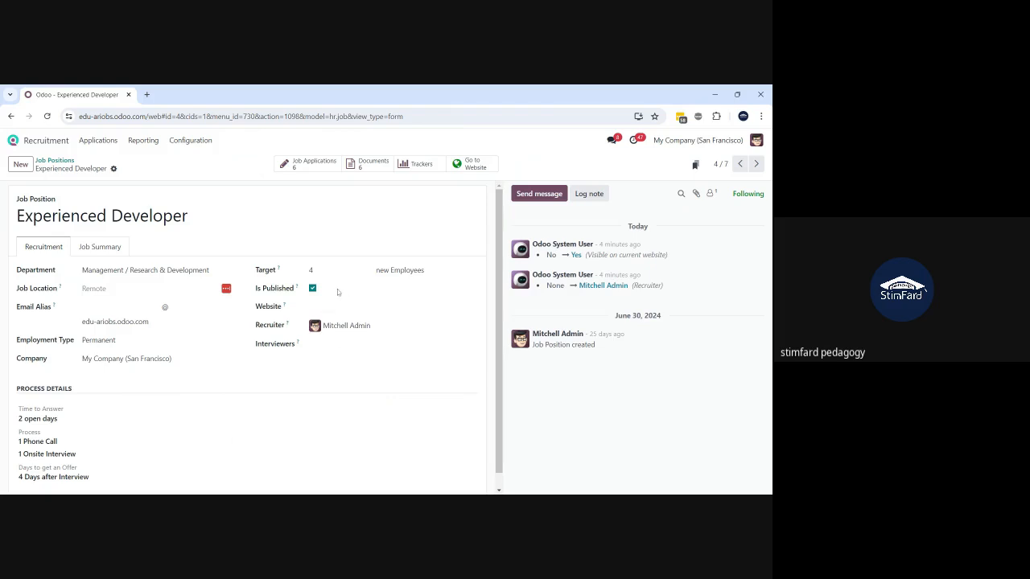
- Select the Experienced Developer target of new employees and open the Configuration menu
{"action": "left_click", "coordinate": [311, 270]}
{"action": "left_click", "coordinate": [190, 141]}
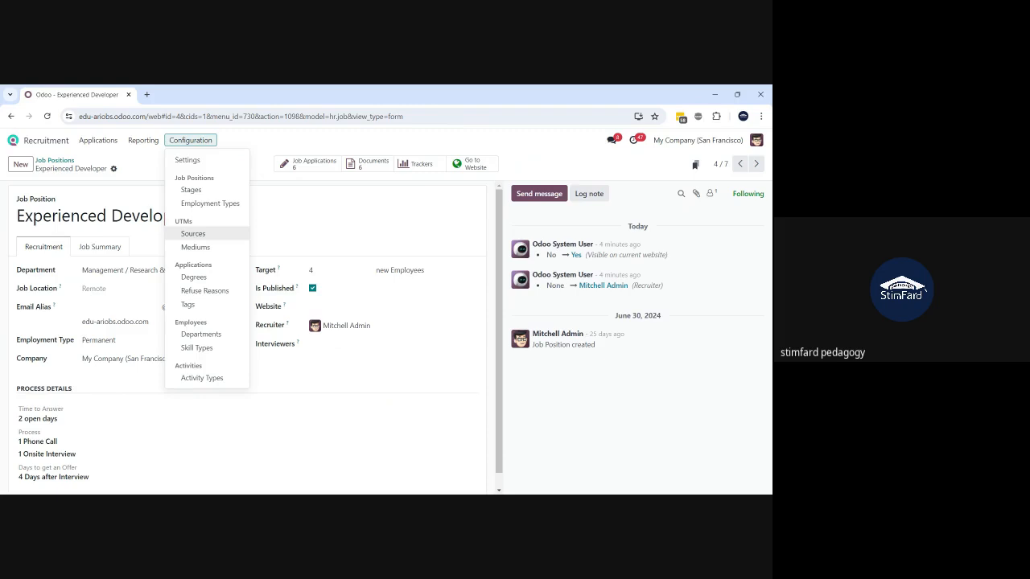
- Look at Sources and the application views, then open the Stages list from New to Contract Signed
{"action": "left_click", "coordinate": [190, 234]}
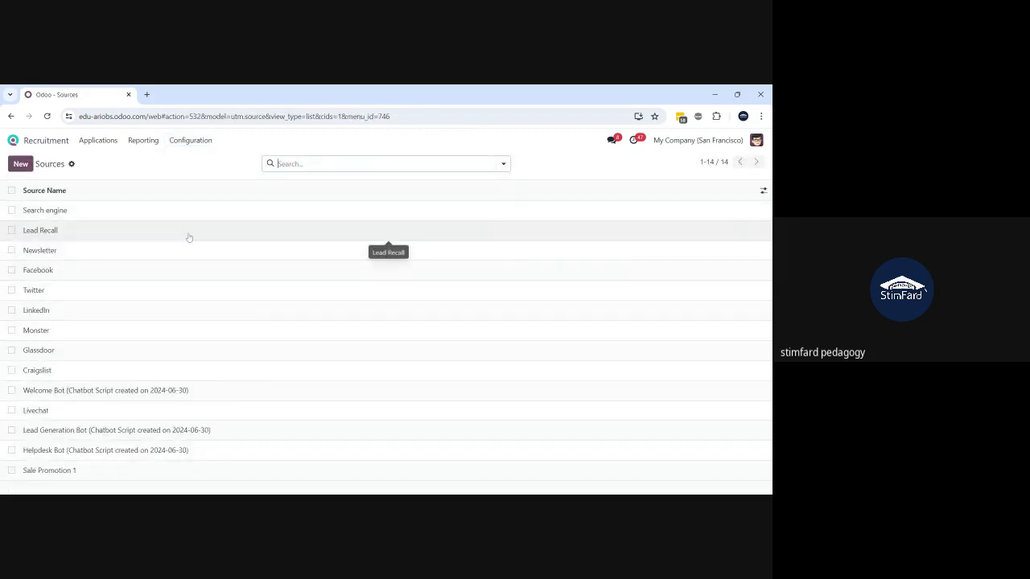
{"action": "left_click", "coordinate": [189, 143]}
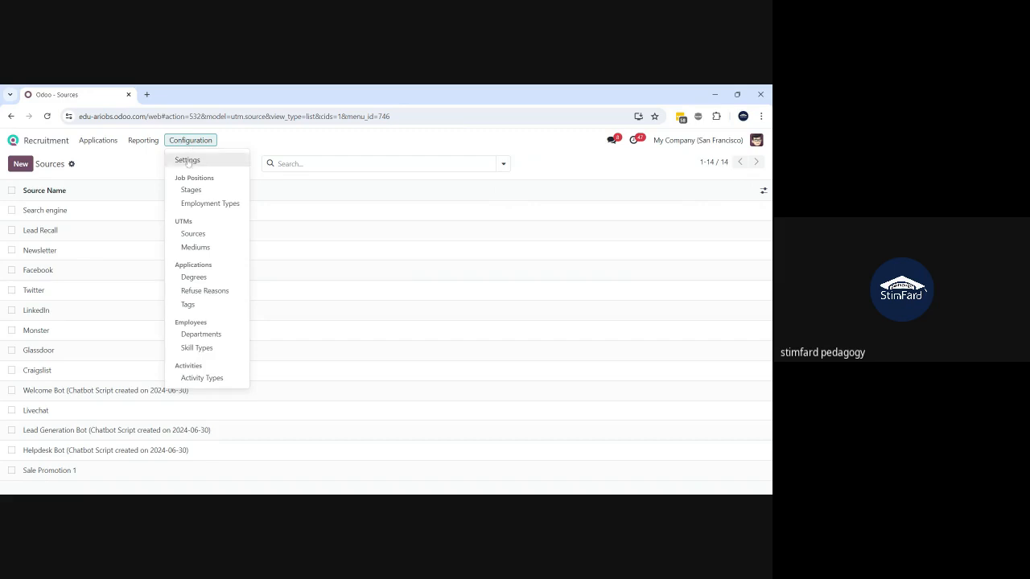
{"action": "left_click", "coordinate": [112, 139]}
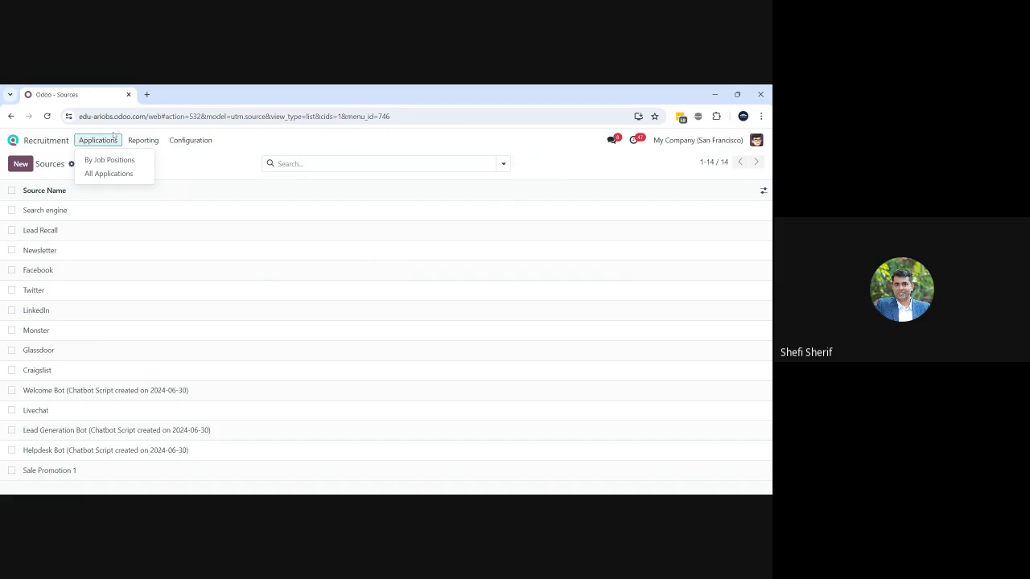
{"action": "left_click", "coordinate": [180, 143]}
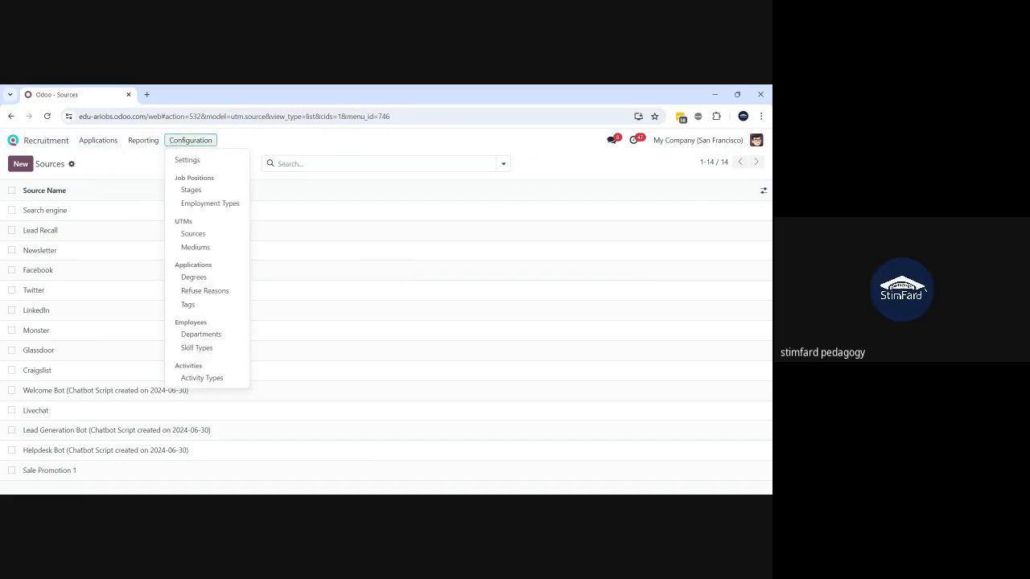
{"action": "left_click", "coordinate": [190, 189]}
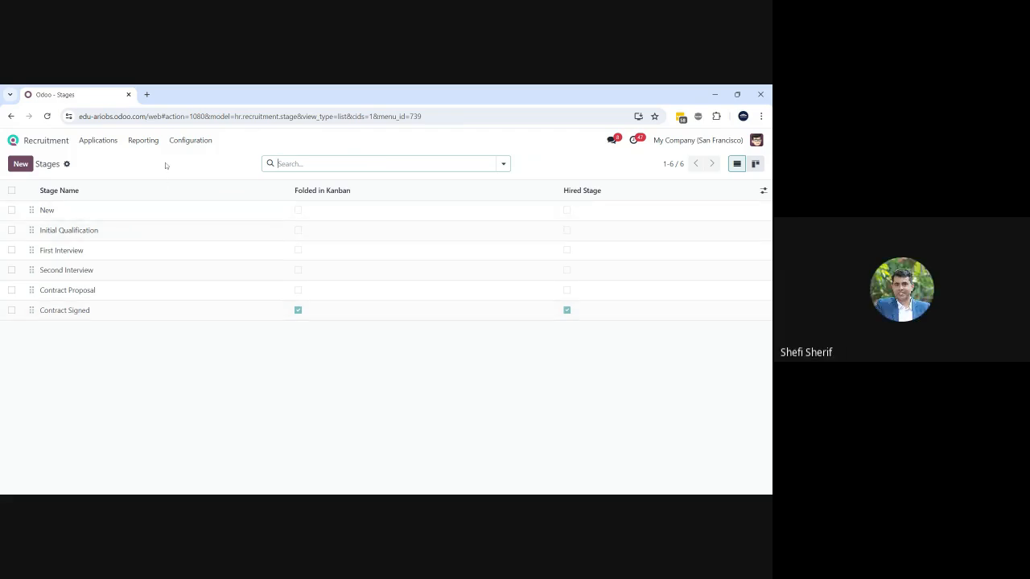
- Review Employment Types, then open the 14 Sources such as LinkedIn, Glassdoor and Craigslist
{"action": "left_click", "coordinate": [177, 144]}
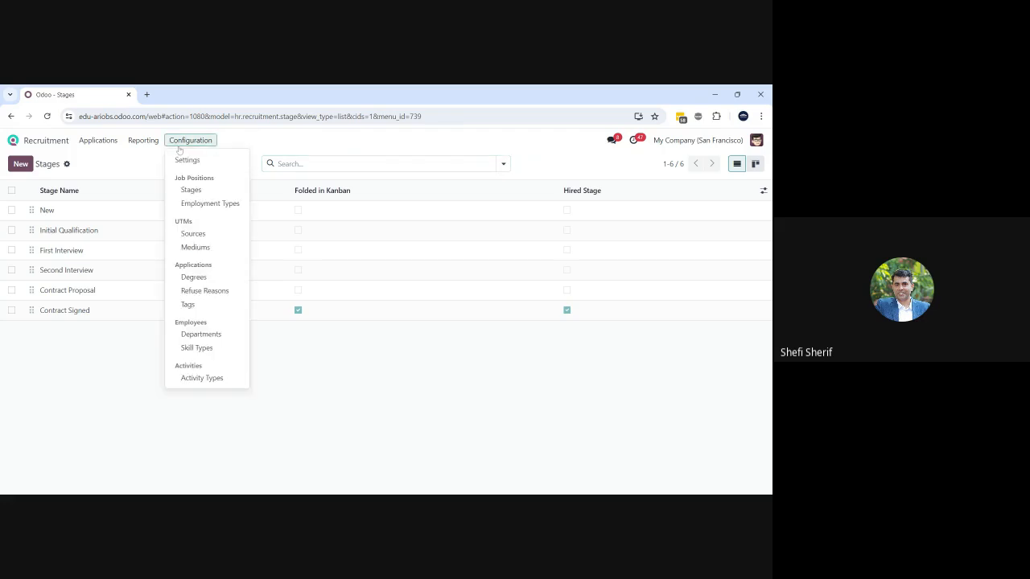
{"action": "left_click", "coordinate": [198, 208]}
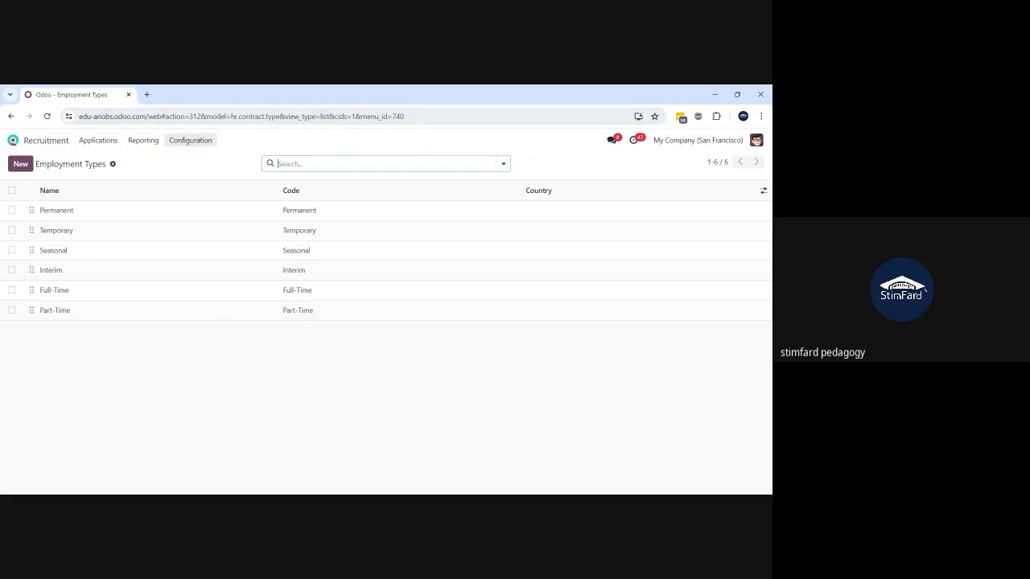
{"action": "left_click", "coordinate": [184, 143]}
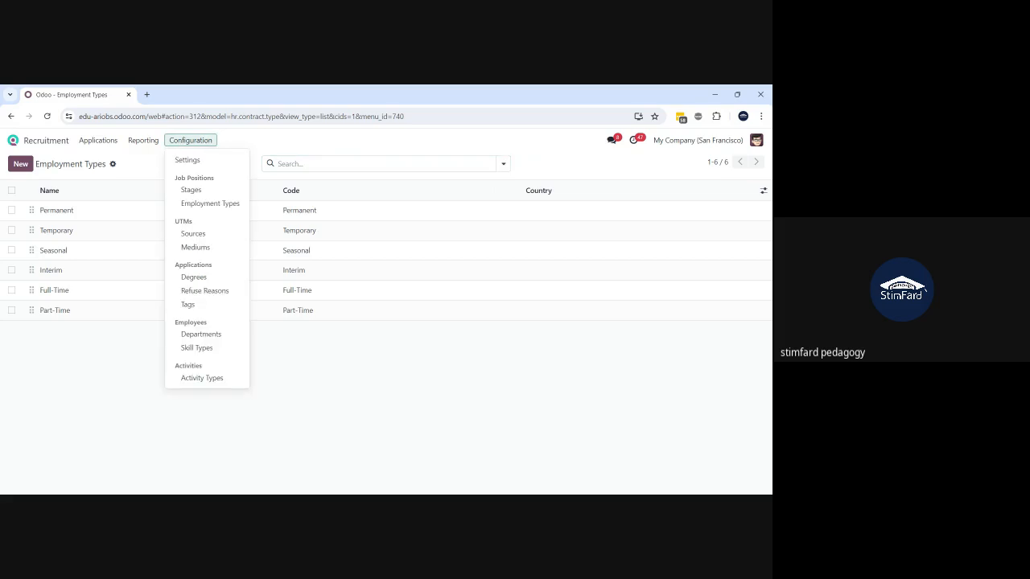
{"action": "left_click", "coordinate": [201, 234]}
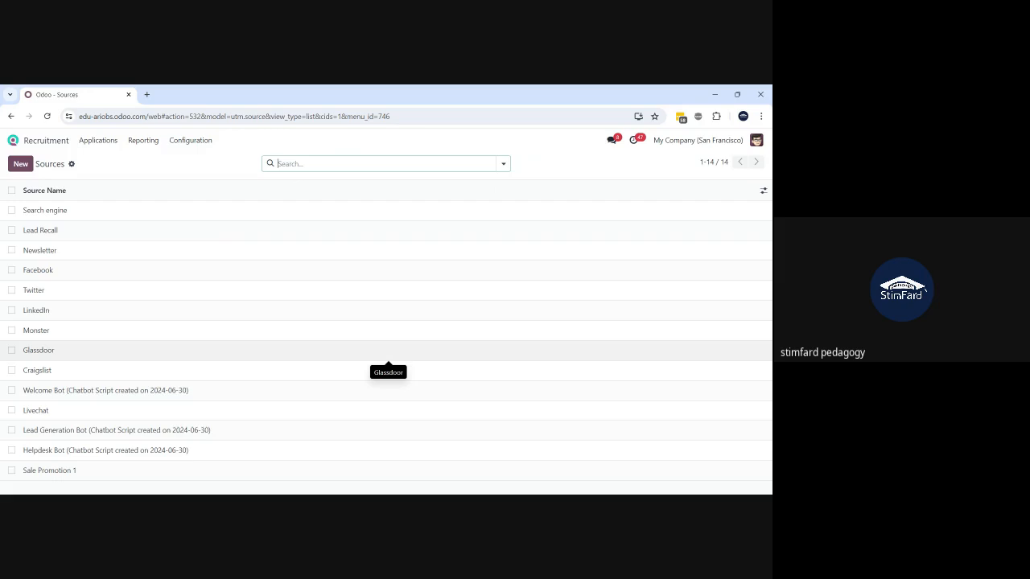
{"action": "left_click", "coordinate": [187, 142]}
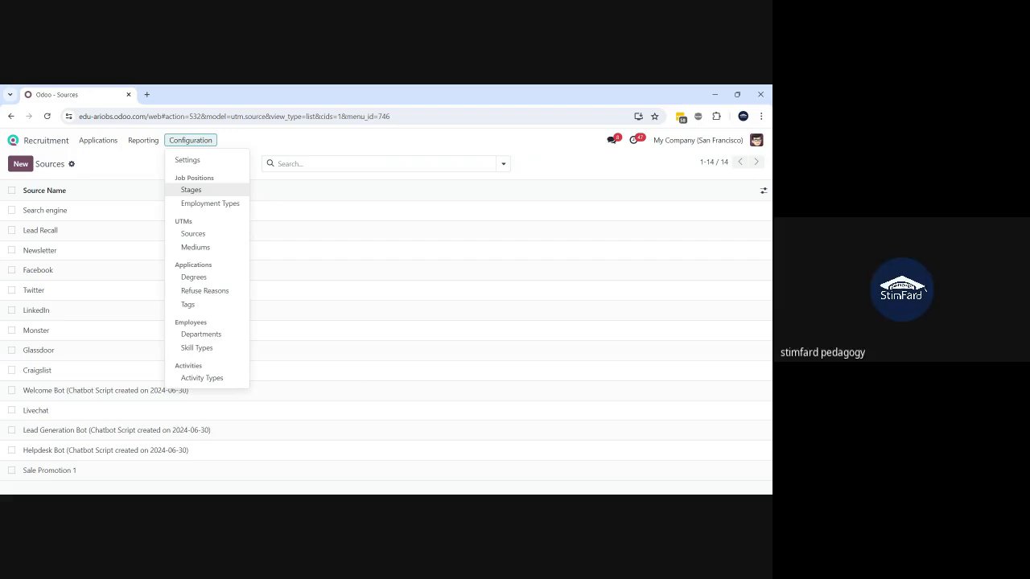
- Reopen Recruitment from home via a 'rect' search and open the Chief Executive Officer applications
{"action": "left_click", "coordinate": [97, 143]}
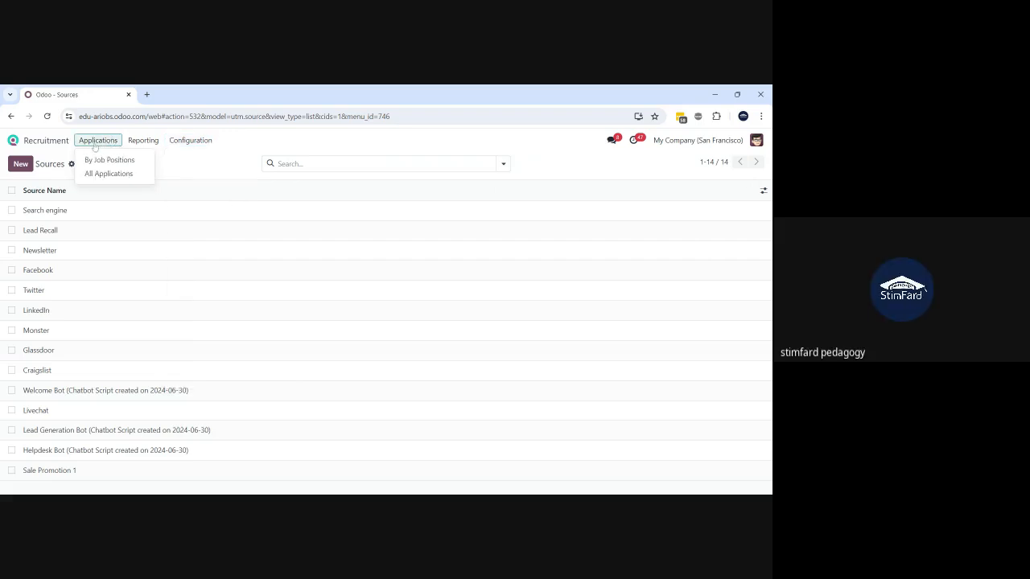
{"action": "left_click", "coordinate": [42, 140]}
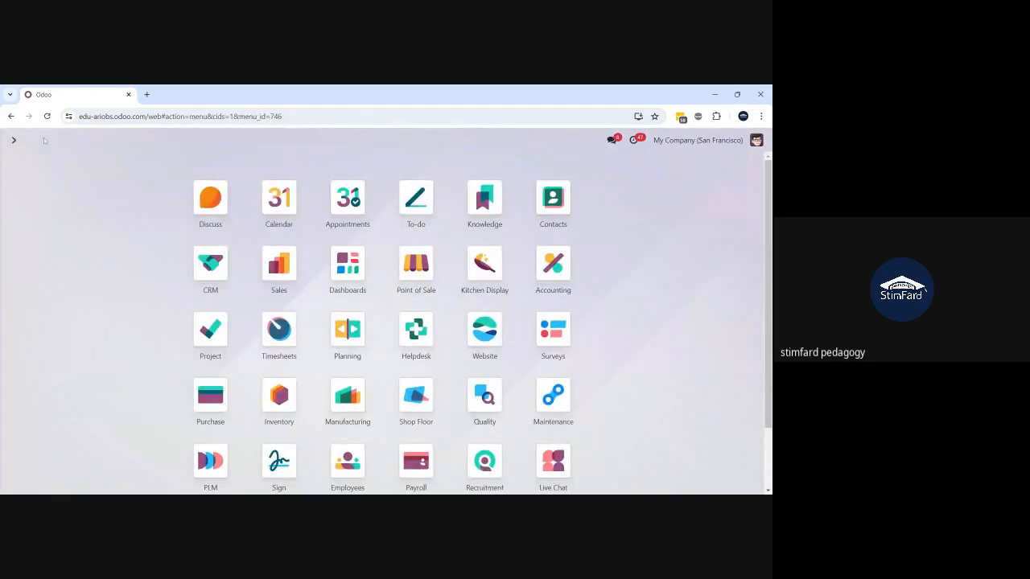
{"action": "type", "text": "rect"}
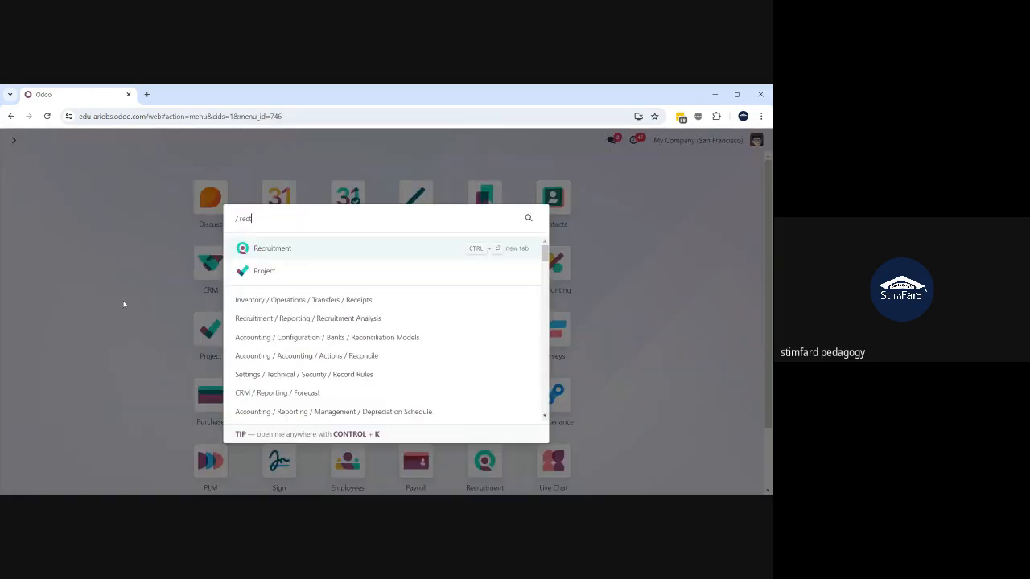
{"action": "left_click", "coordinate": [306, 255]}
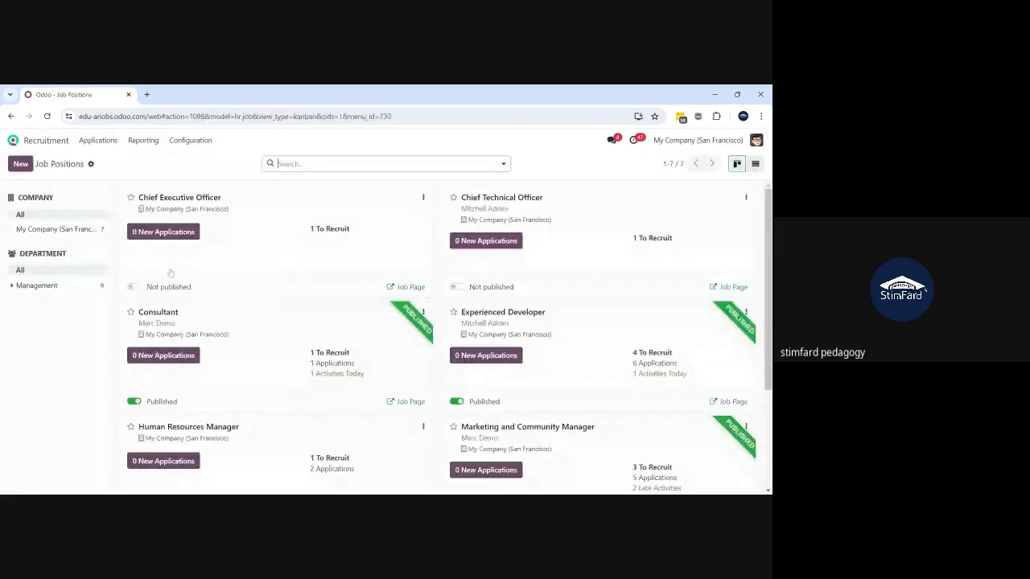
{"action": "left_click", "coordinate": [273, 216]}
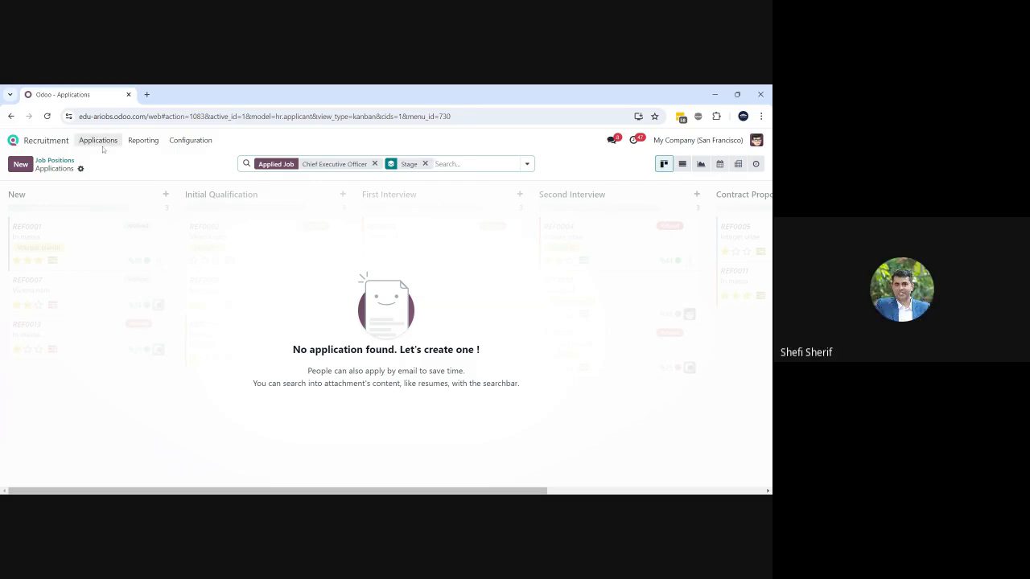
{"action": "left_click", "coordinate": [179, 145]}
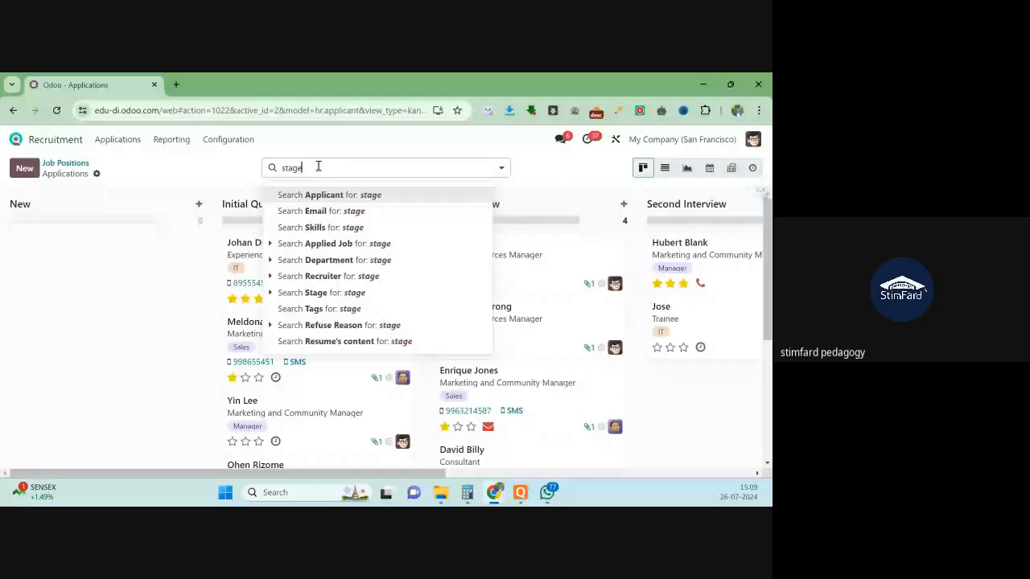
- Clear the stage search facet on the applications board and open Configuration
{"action": "key", "text": "Escape"}
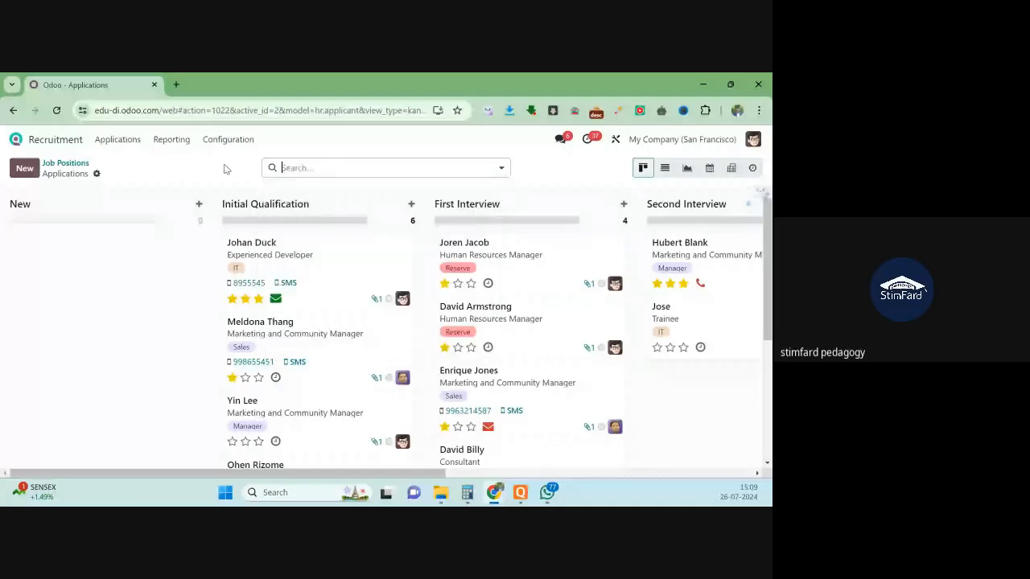
{"action": "left_click", "coordinate": [229, 141]}
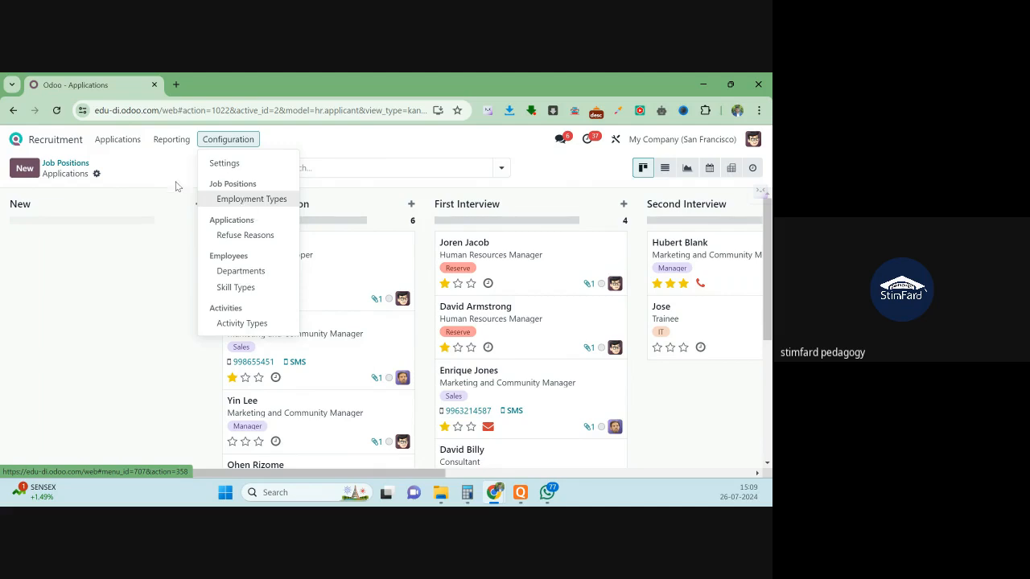
- From the home screen, search 'app', visit the Apps module page, then return home
{"action": "left_click", "coordinate": [16, 140]}
{"action": "scroll", "coordinate": [307, 285], "scroll_direction": "down", "scroll_amount": 3}
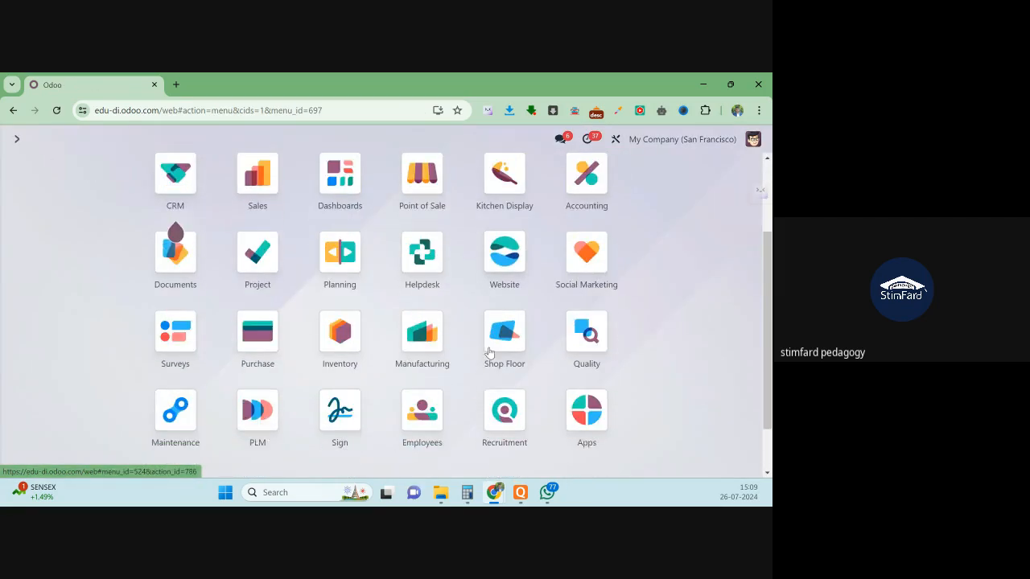
{"action": "type", "text": "app"}
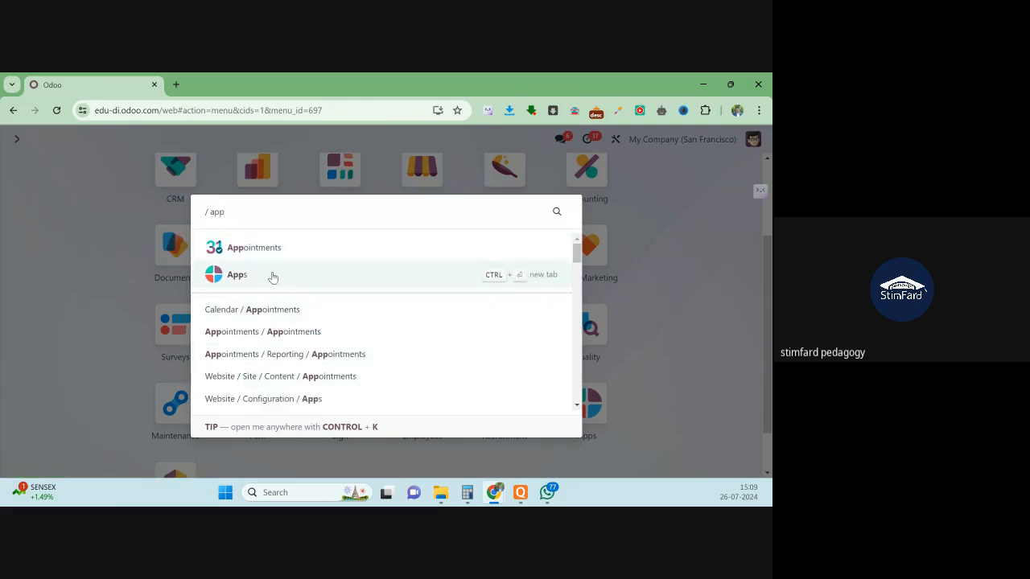
{"action": "left_click", "coordinate": [273, 277]}
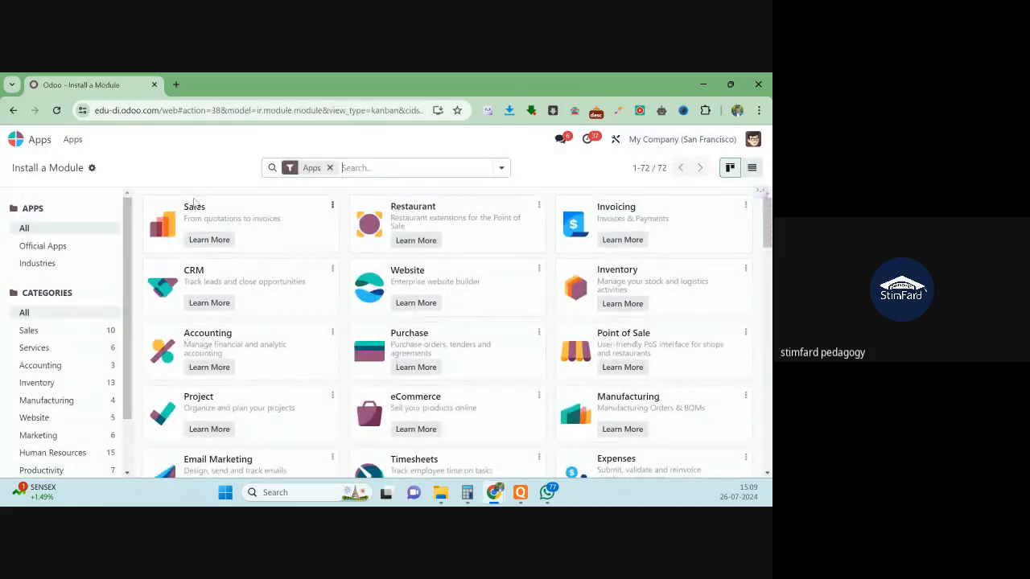
{"action": "left_click", "coordinate": [29, 143]}
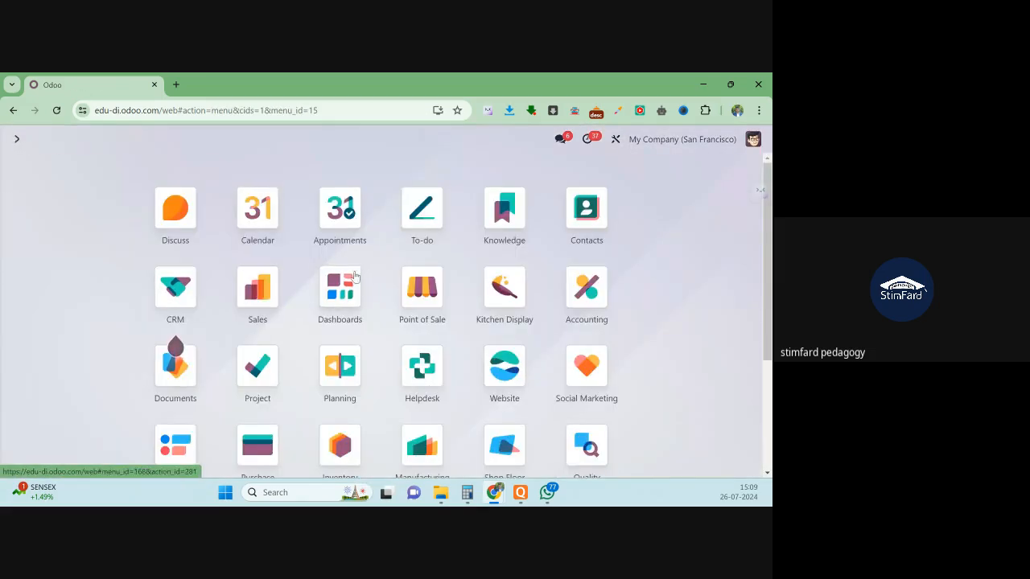
- Search 're' and open Recruitment's Job Positions overview with its 7 positions
{"action": "scroll", "coordinate": [431, 302], "scroll_direction": "down", "scroll_amount": 2}
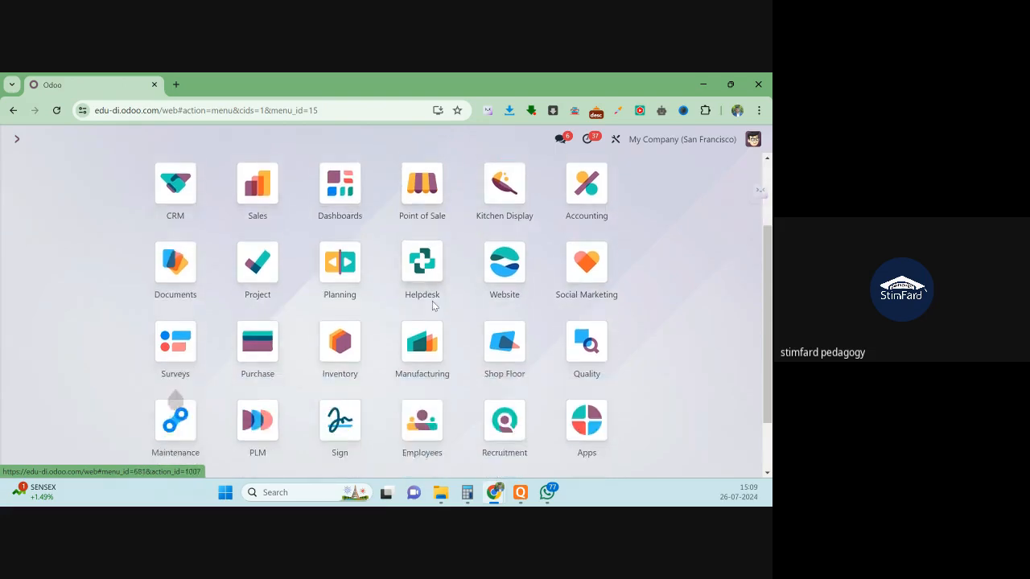
{"action": "type", "text": "re"}
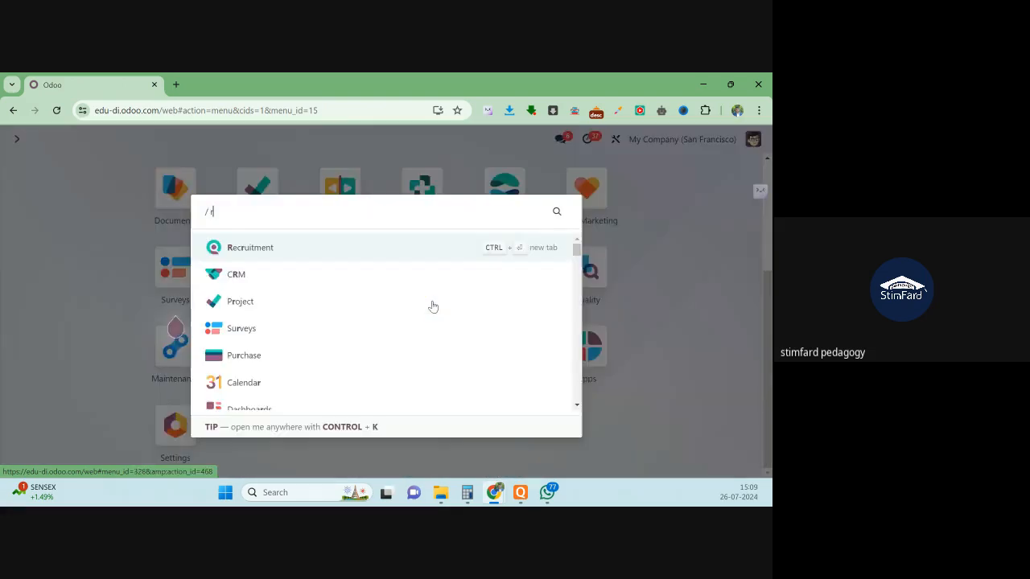
{"action": "left_click", "coordinate": [299, 255]}
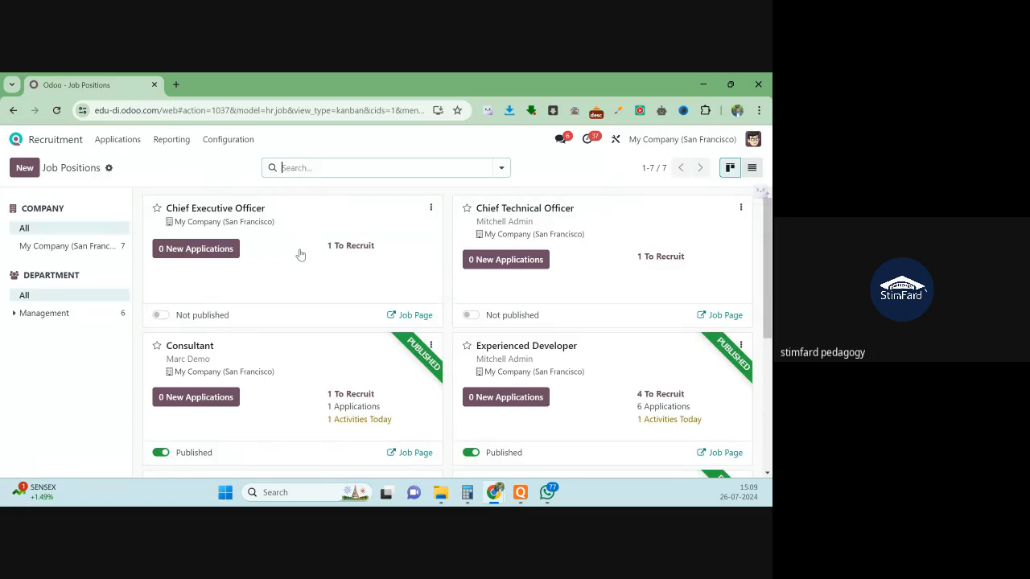
- Glance at Configuration, then go back to the apps home screen and scroll through it
{"action": "left_click", "coordinate": [227, 141]}
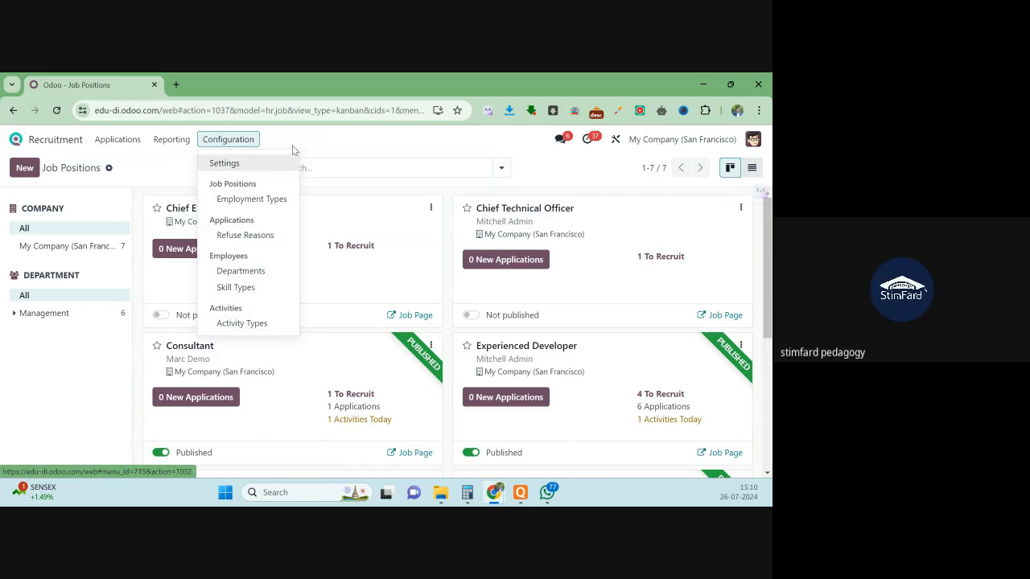
{"action": "left_click", "coordinate": [16, 139]}
{"action": "scroll", "coordinate": [410, 237], "scroll_direction": "down", "scroll_amount": 3}
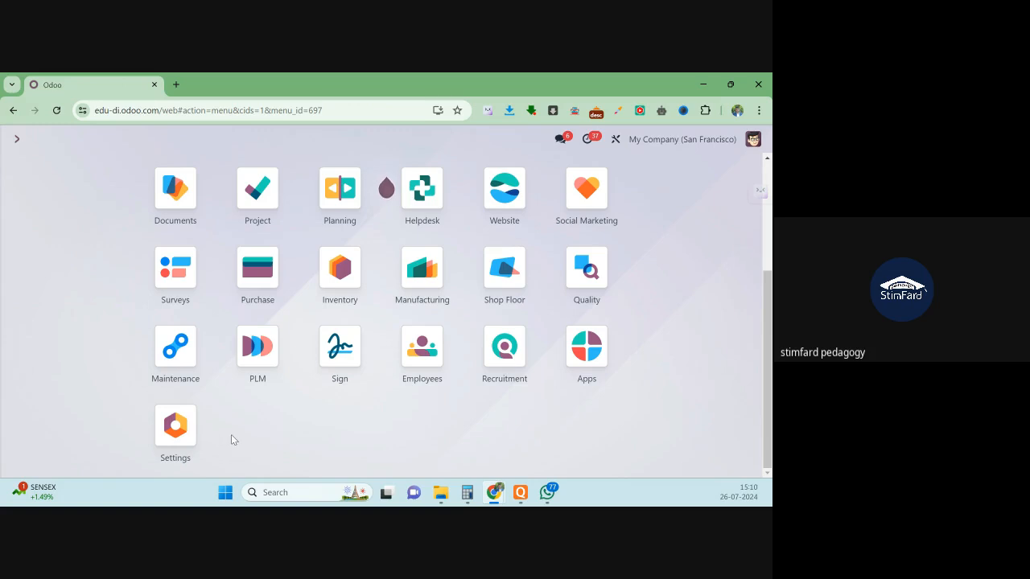
- Open General Settings from the user menu and activate developer mode under Developer Tools
{"action": "left_click", "coordinate": [755, 141]}
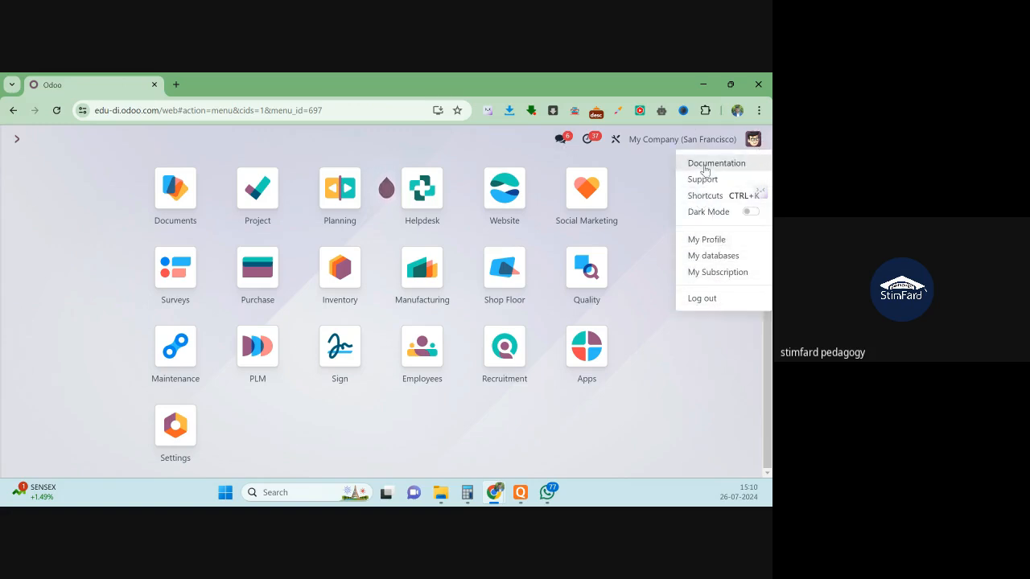
{"action": "left_click", "coordinate": [189, 430]}
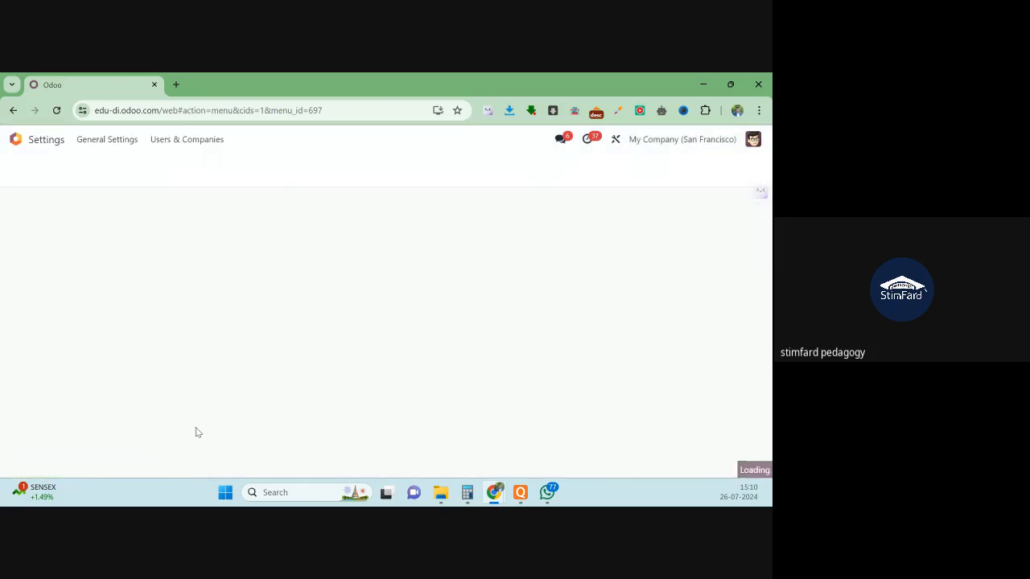
{"action": "scroll", "coordinate": [127, 396], "scroll_direction": "down", "scroll_amount": 6}
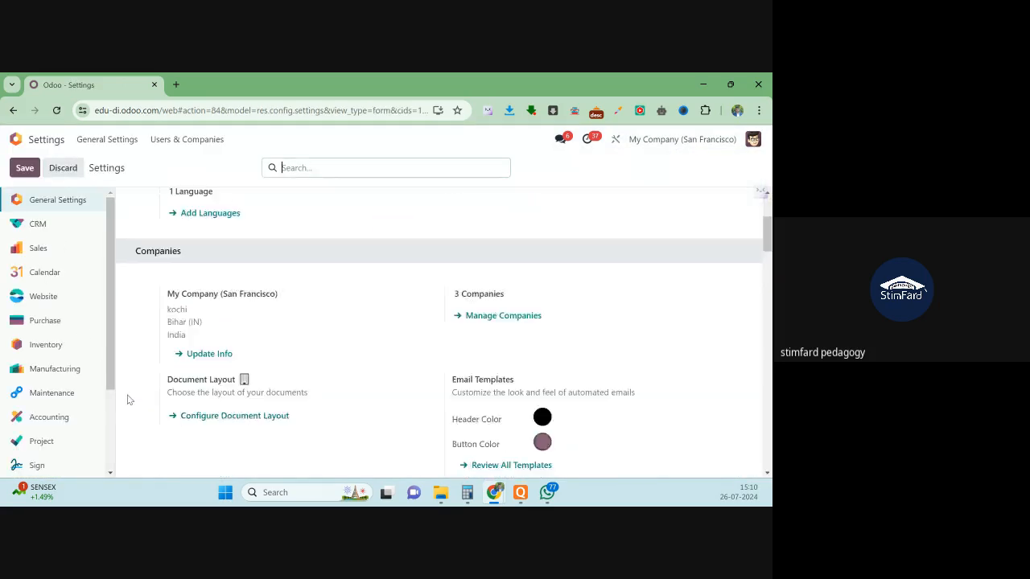
{"action": "scroll", "coordinate": [48, 431], "scroll_direction": "down", "scroll_amount": 2}
{"action": "scroll", "coordinate": [39, 352], "scroll_direction": "up", "scroll_amount": 3}
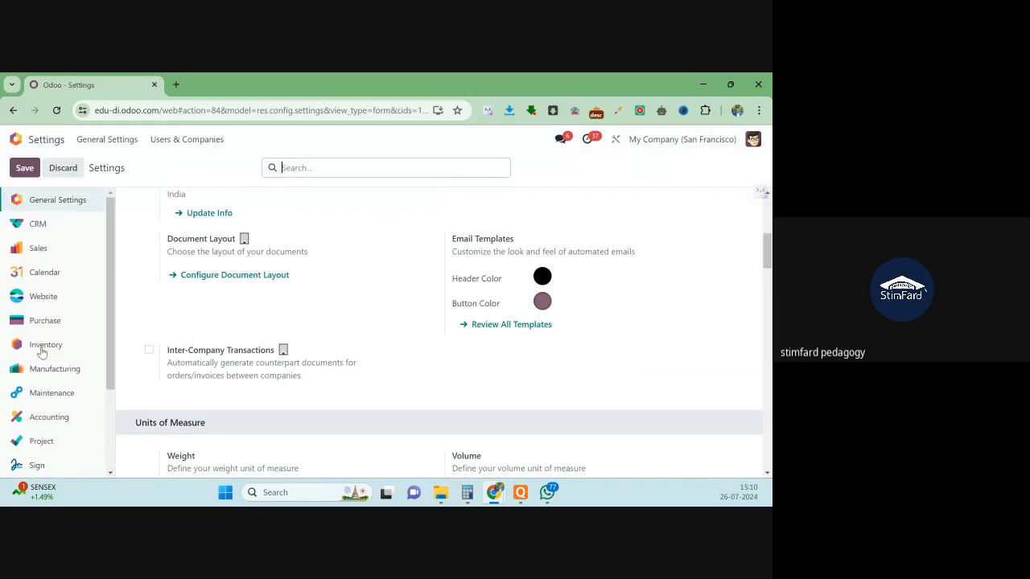
{"action": "scroll", "coordinate": [269, 358], "scroll_direction": "down", "scroll_amount": 10}
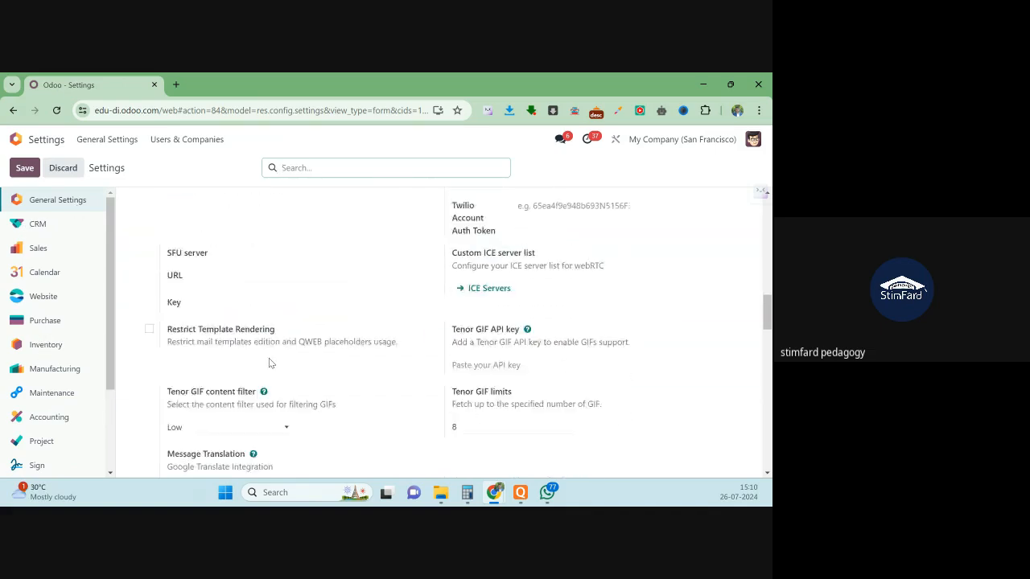
{"action": "scroll", "coordinate": [269, 368], "scroll_direction": "down", "scroll_amount": 15}
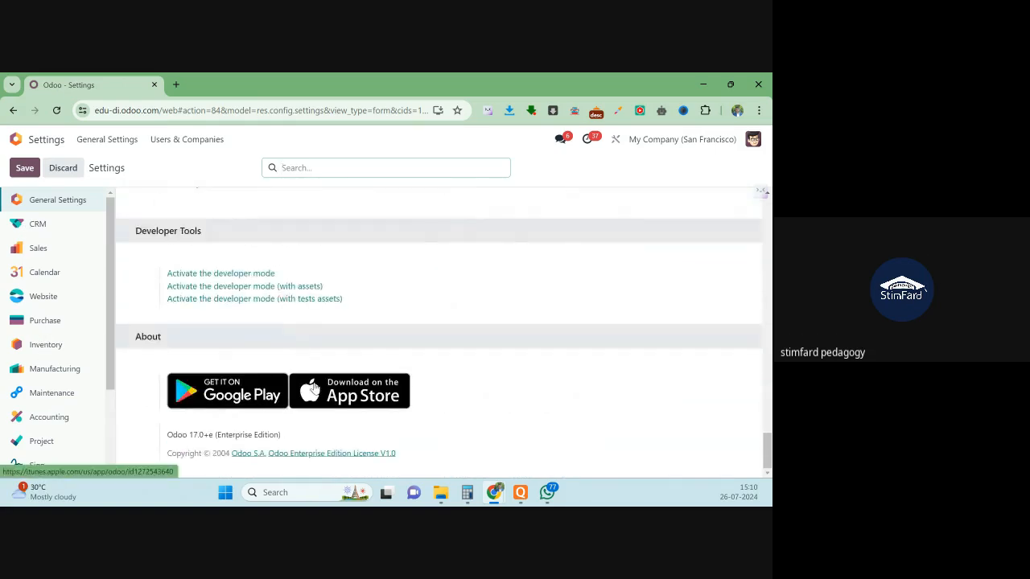
{"action": "left_click", "coordinate": [243, 275]}
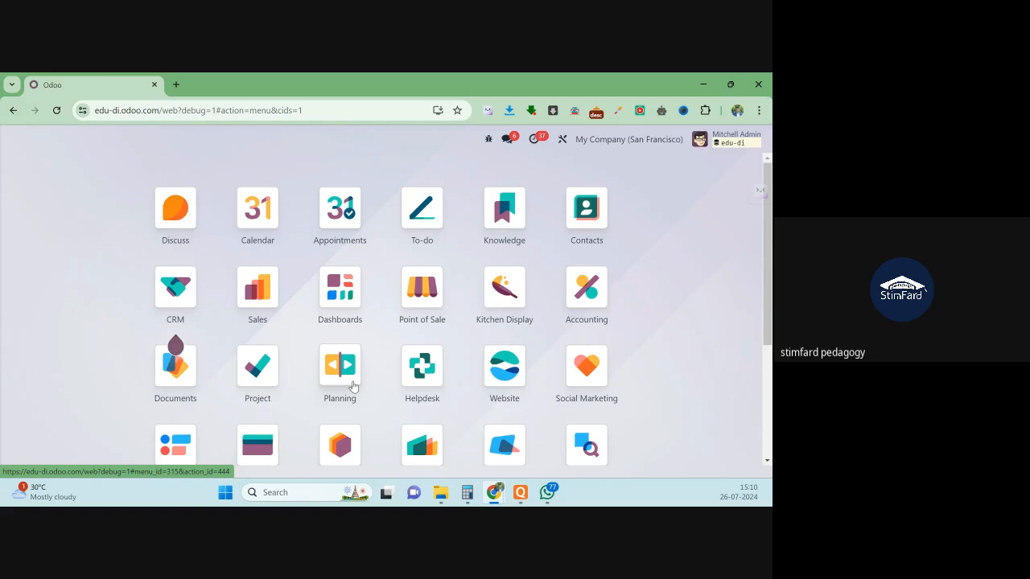
- Open the Recruitment app via a 'rec' search and show its Configuration menu
{"action": "type", "text": "rec"}
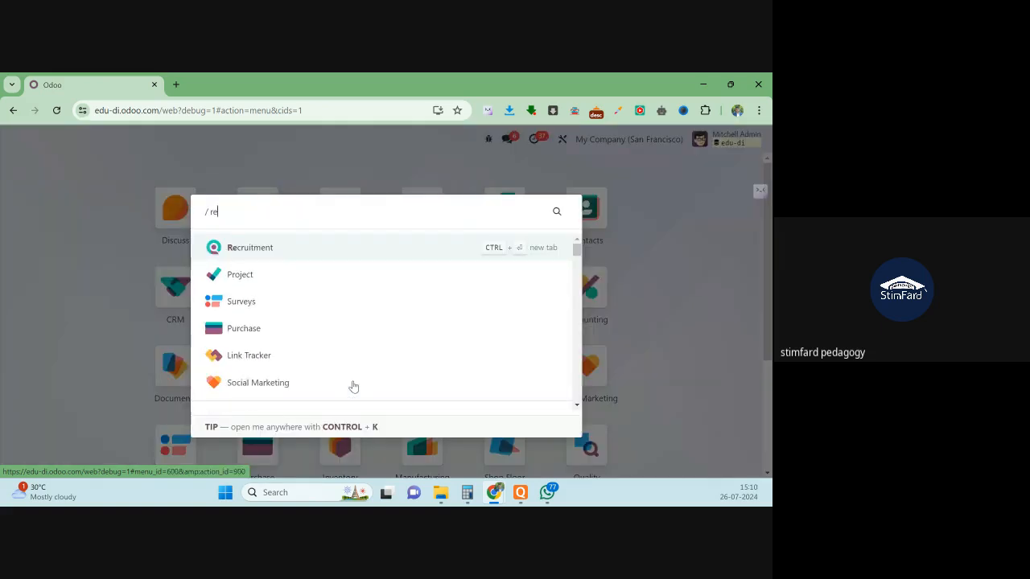
{"action": "left_click", "coordinate": [300, 245]}
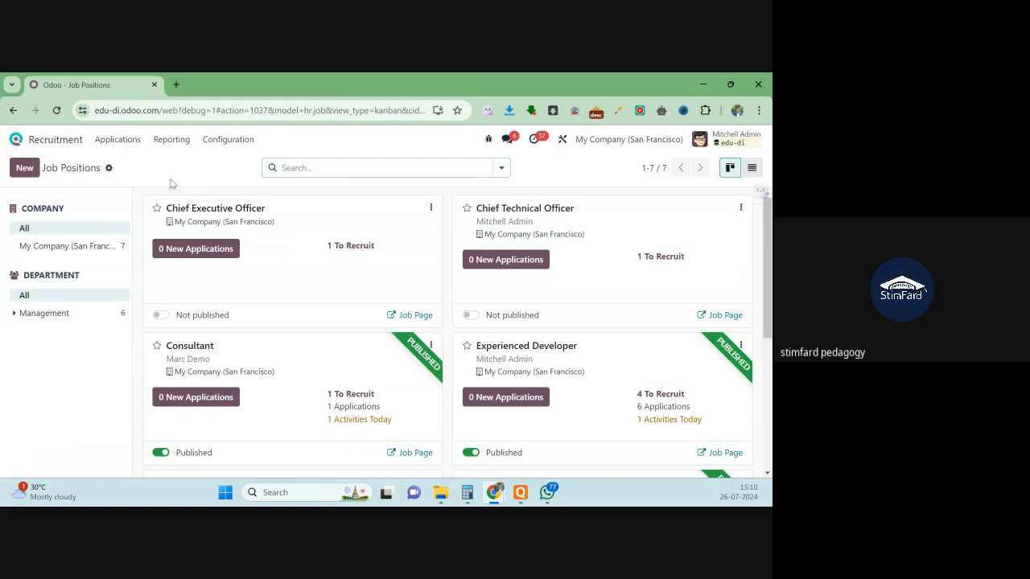
{"action": "left_click", "coordinate": [228, 141]}
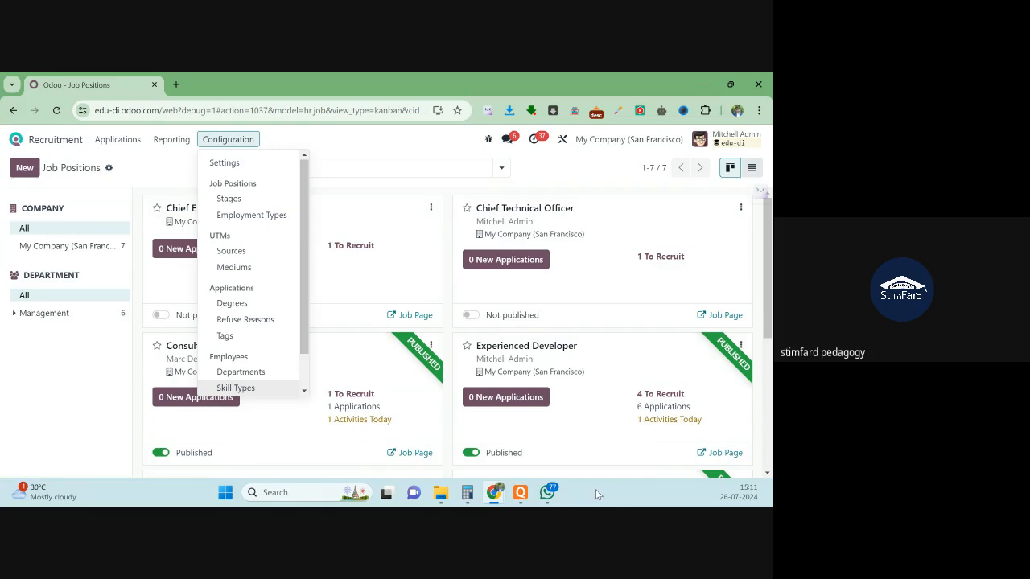
- Bring up the empty Chief Executive Officer applications pipeline
{"action": "mouse_move", "coordinate": [547, 494]}
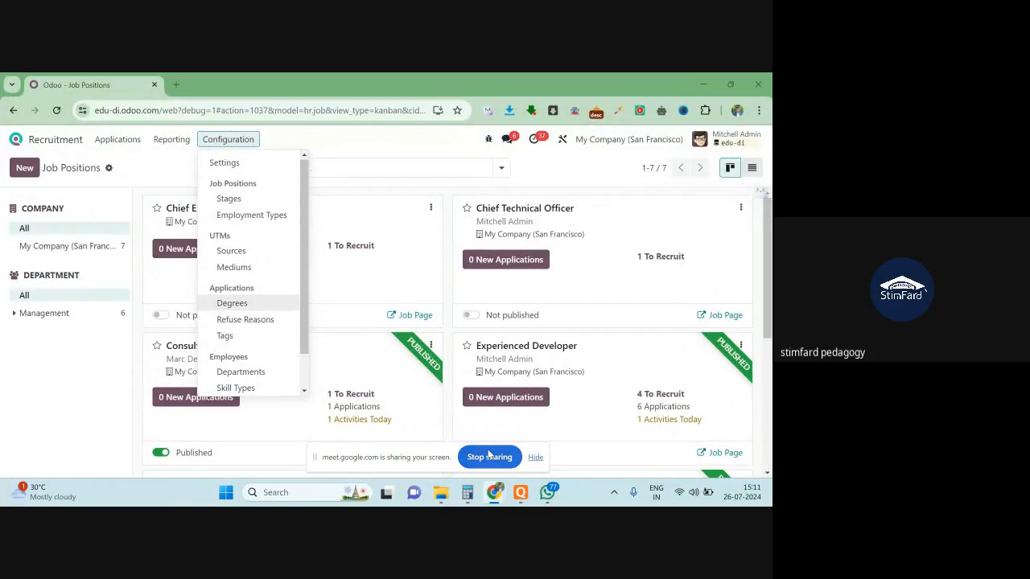
{"action": "left_click", "coordinate": [489, 456]}
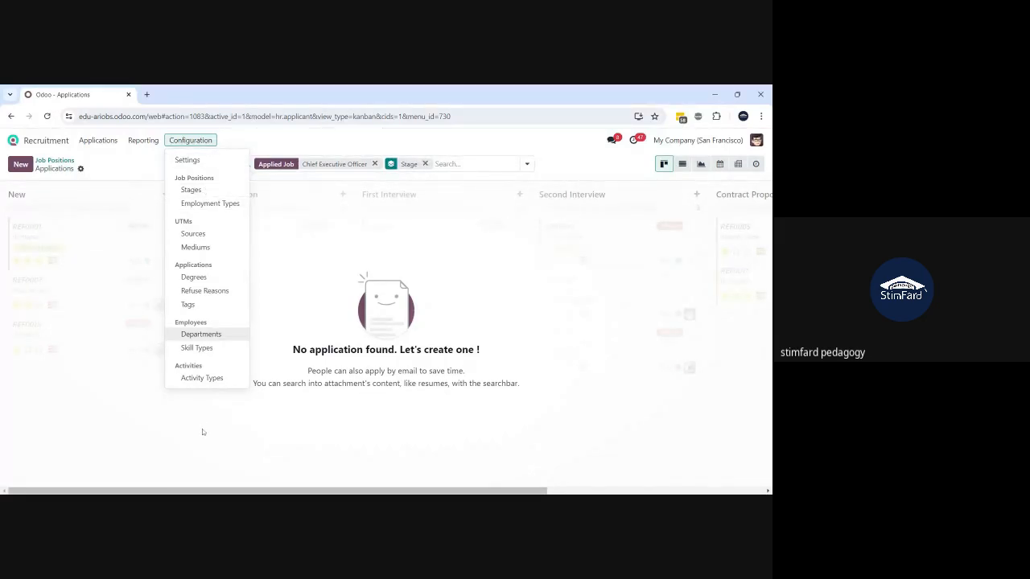
- Review the seven-entry Departments list under Configuration
{"action": "left_click", "coordinate": [220, 336]}
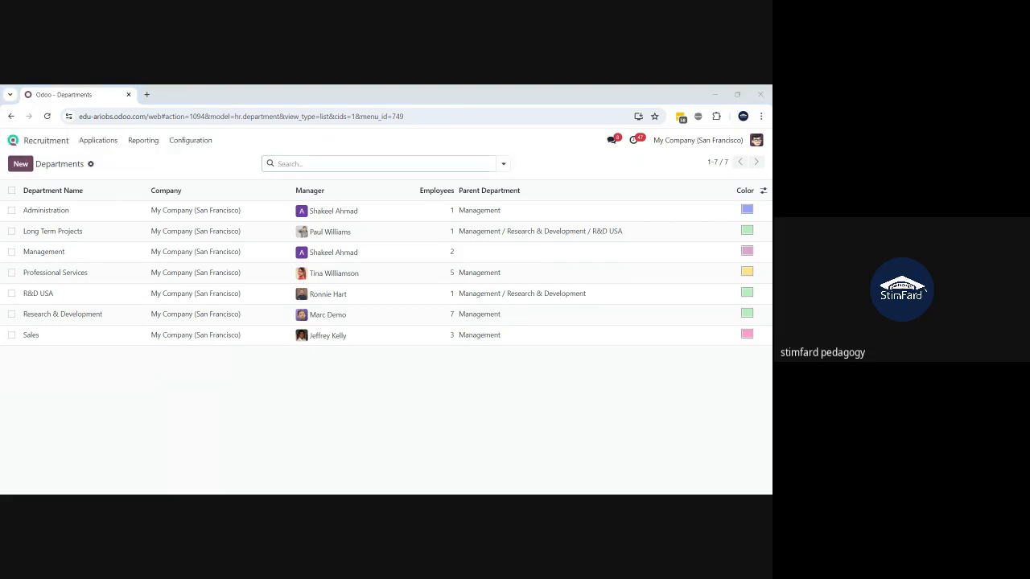
{"action": "key", "text": "alt+Tab"}
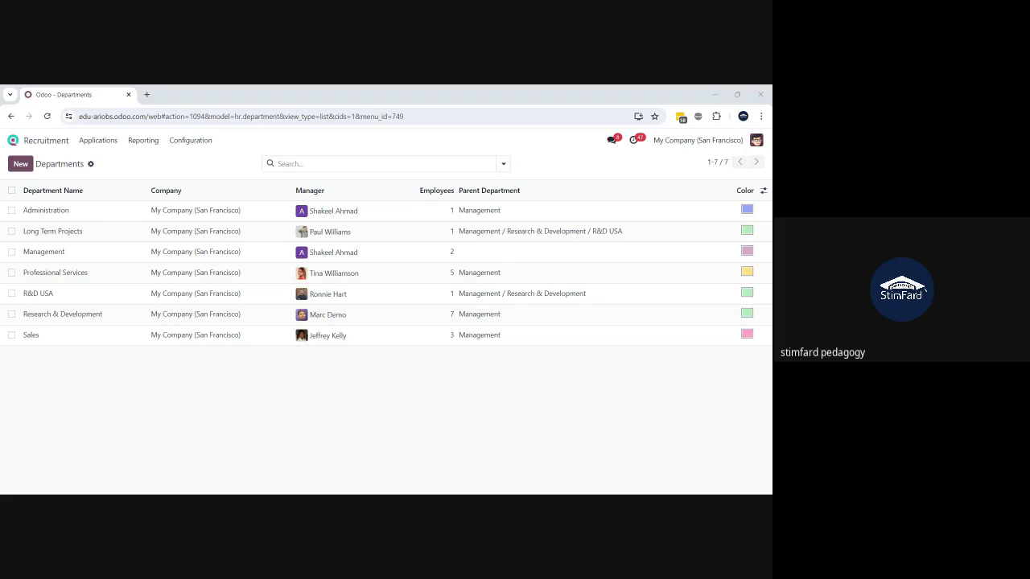
{"action": "key", "text": "alt+Tab"}
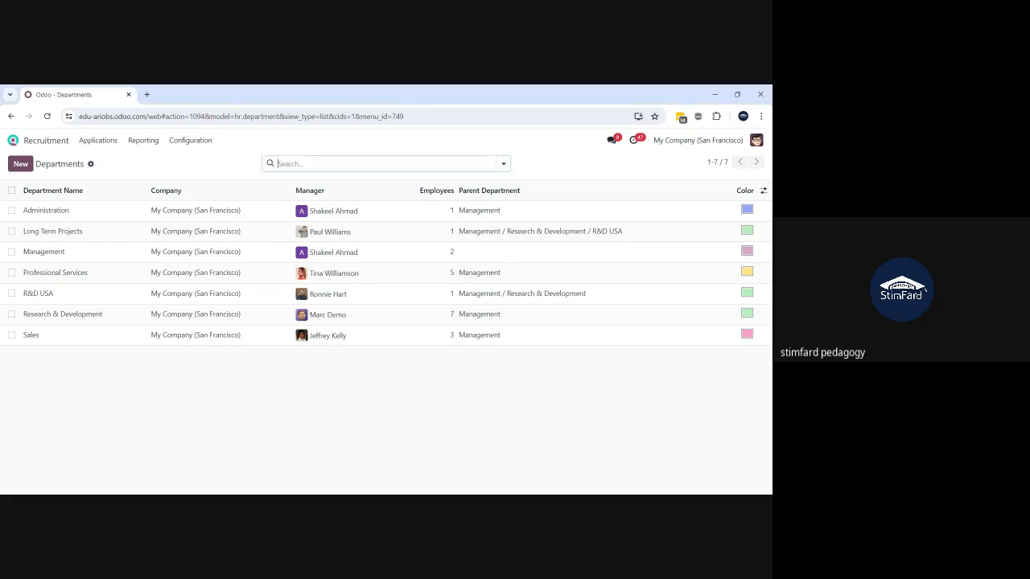
- Return to the Job Positions overview via Applications > By Job Positions
{"action": "left_click", "coordinate": [197, 143]}
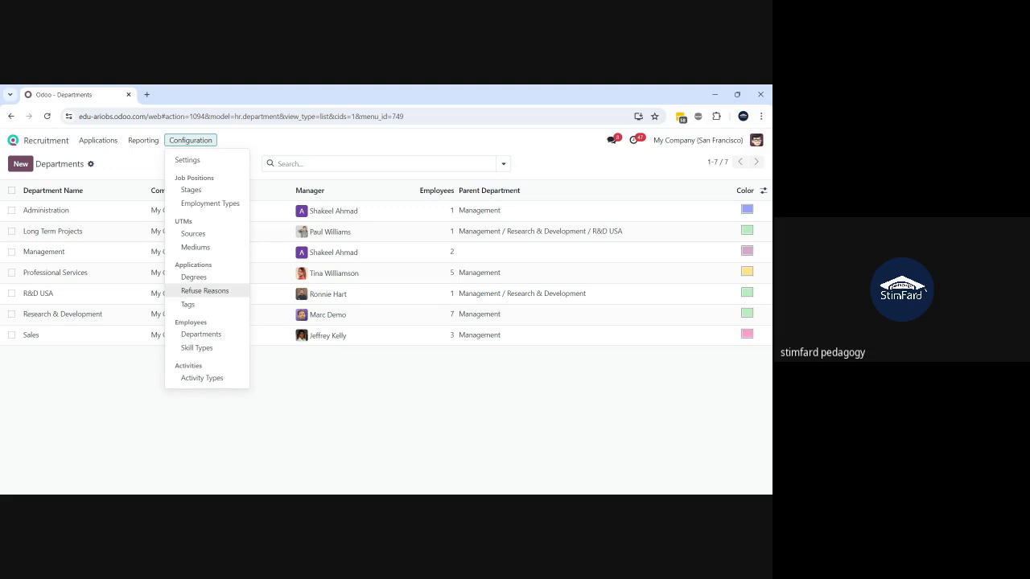
{"action": "left_click", "coordinate": [94, 404]}
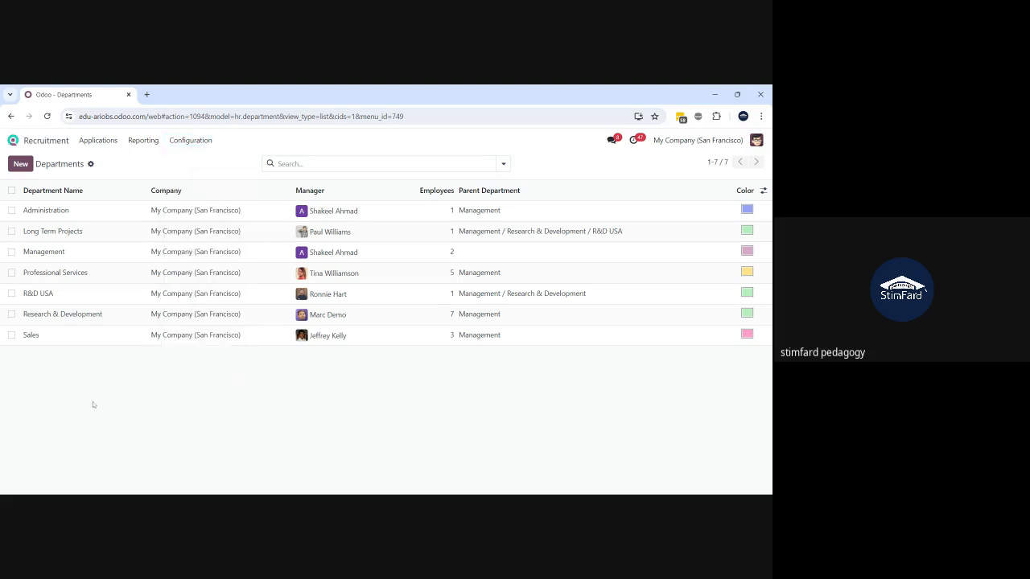
{"action": "left_click", "coordinate": [95, 141]}
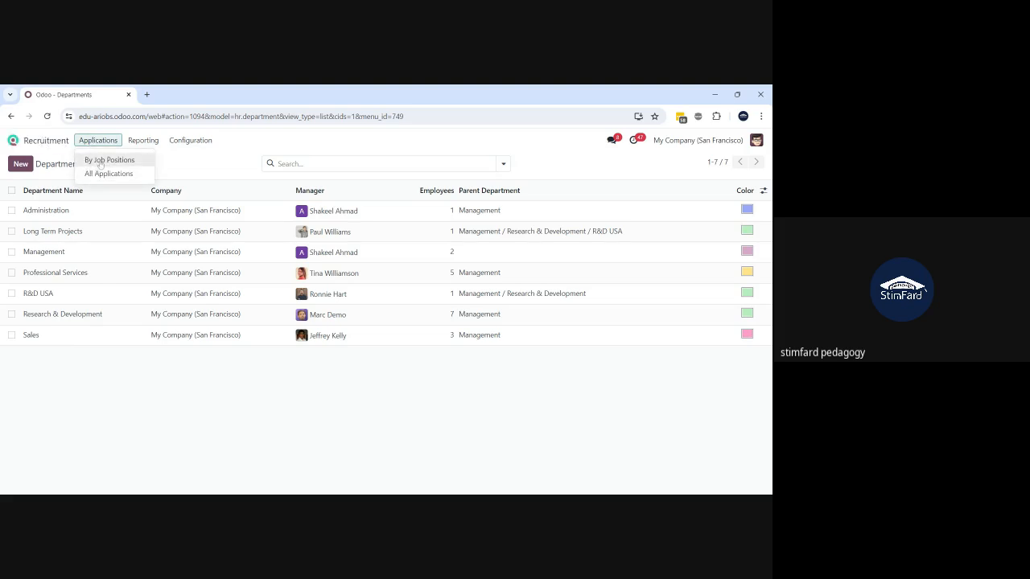
{"action": "left_click", "coordinate": [100, 164]}
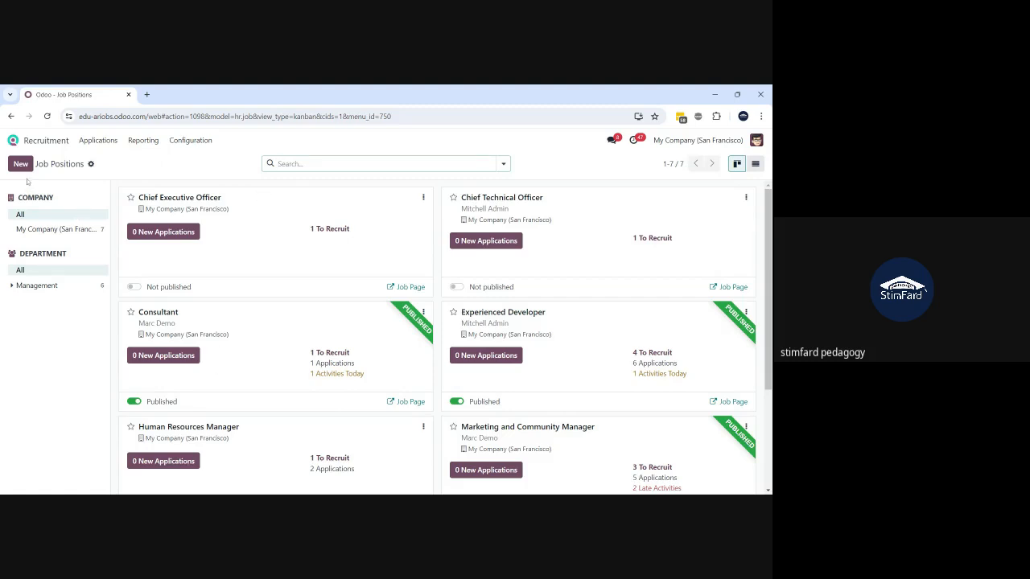
- Create the 'Odoo Consultant' job position with application e-mail alias 'odoo-consultant'
{"action": "left_click", "coordinate": [24, 170]}
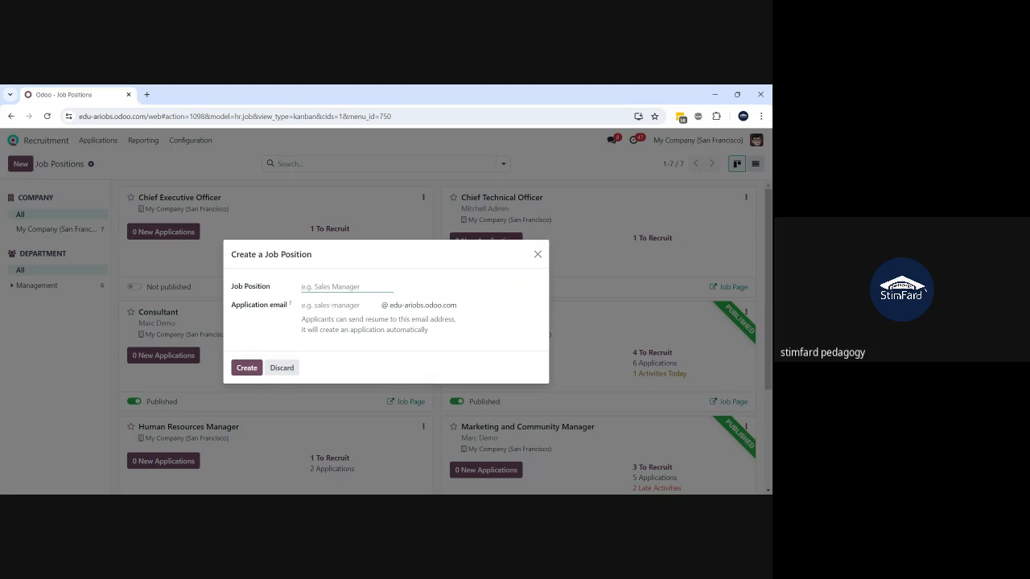
{"action": "type", "text": "Odoo Consultant"}
{"action": "left_click", "coordinate": [337, 306]}
{"action": "type", "text": "odoo"}
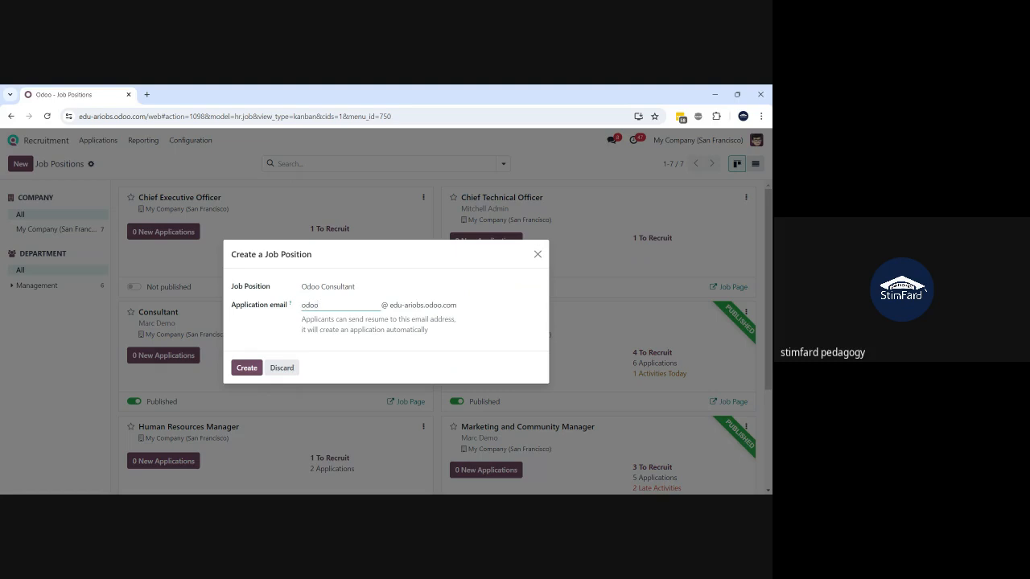
{"action": "type", "text": "-consultant"}
{"action": "left_click", "coordinate": [249, 367]}
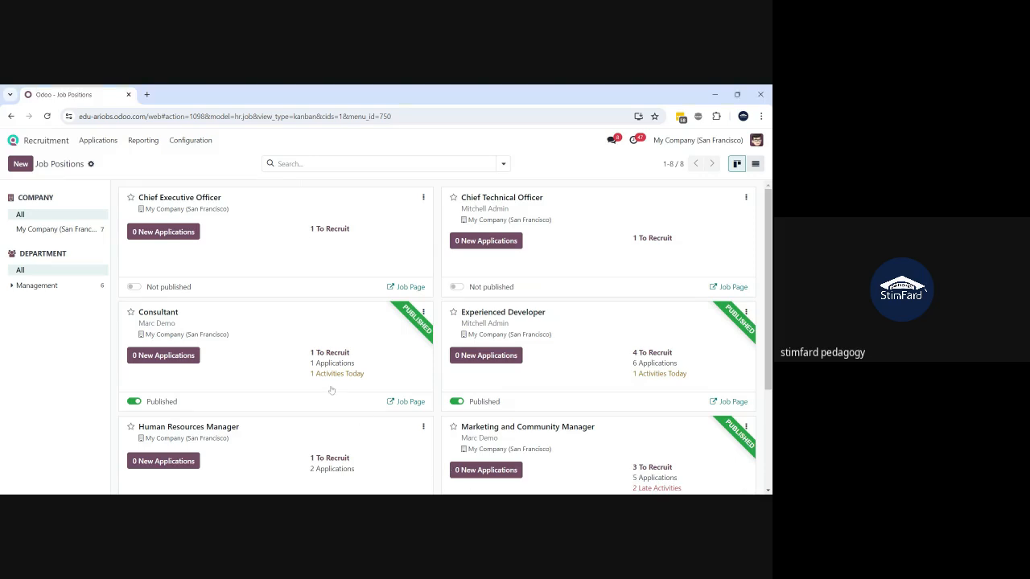
- Scroll to the unpublished Odoo Consultant card and open its website job page
{"action": "scroll", "coordinate": [331, 390], "scroll_direction": "down", "scroll_amount": 3}
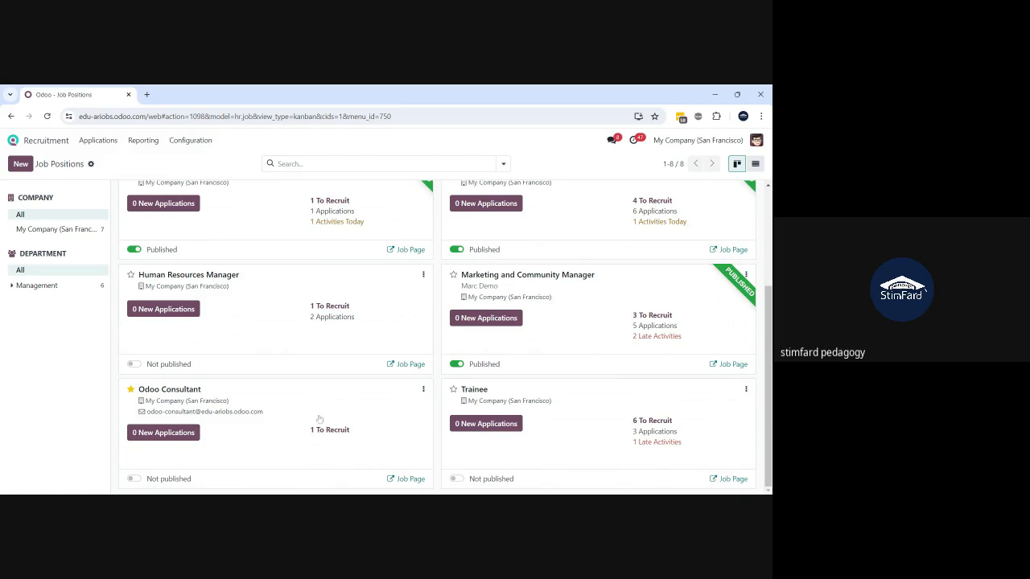
{"action": "left_click", "coordinate": [407, 479]}
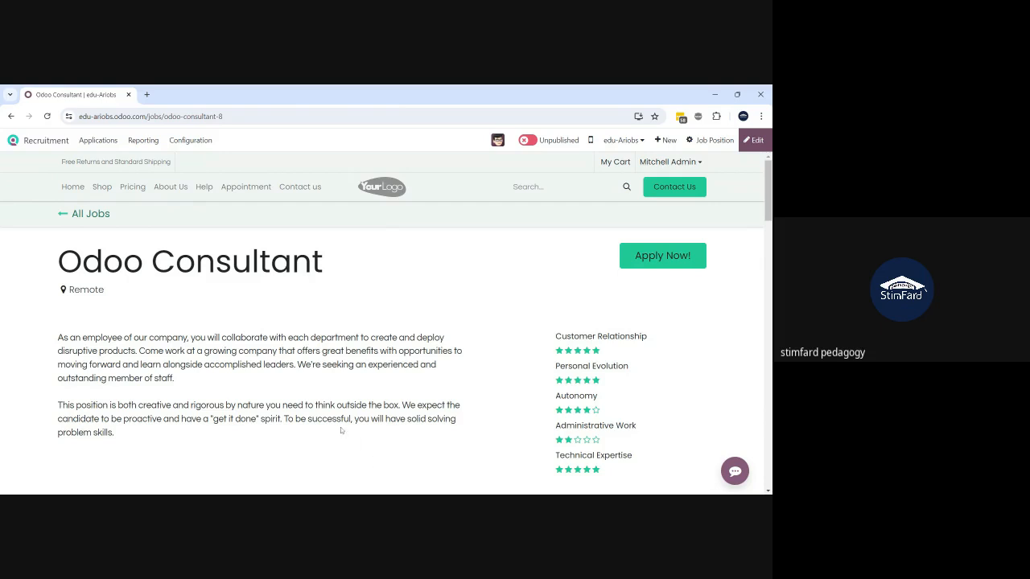
- Read through the Odoo Consultant job page, then go to the All Jobs listing
{"action": "scroll", "coordinate": [340, 427], "scroll_direction": "down", "scroll_amount": 2}
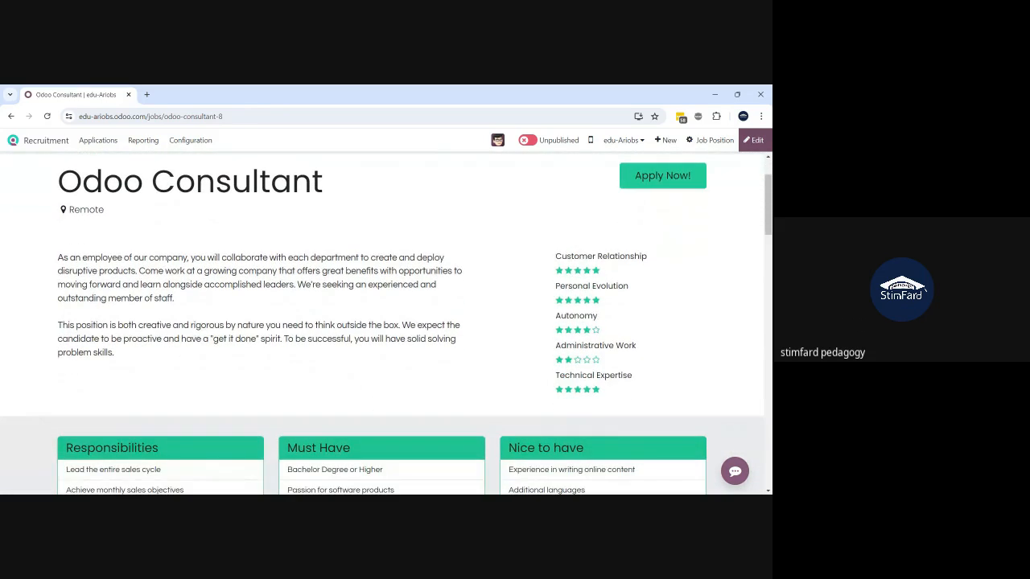
{"action": "scroll", "coordinate": [382, 322], "scroll_direction": "down", "scroll_amount": 4}
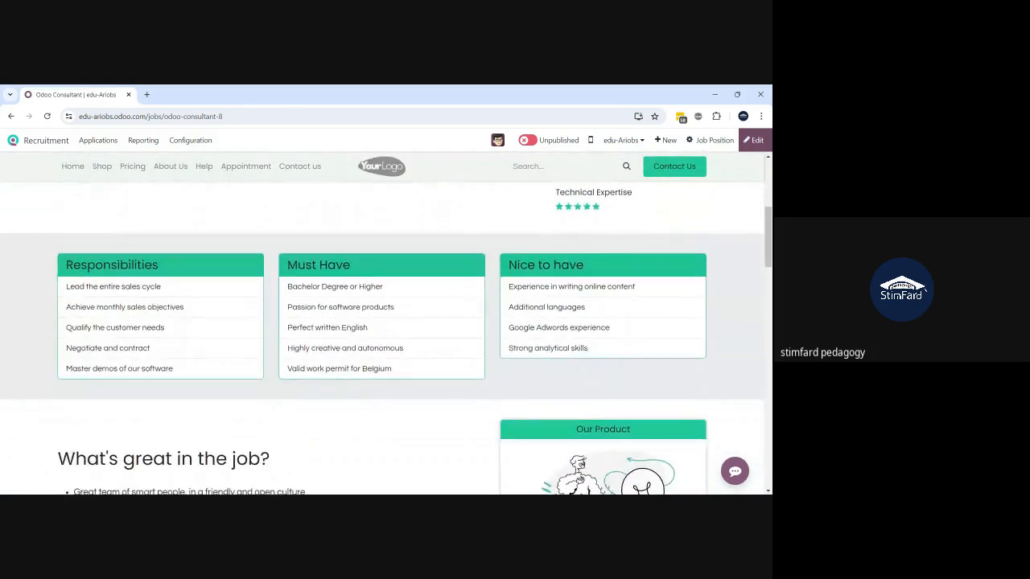
{"action": "scroll", "coordinate": [382, 338], "scroll_direction": "down", "scroll_amount": 2}
{"action": "scroll", "coordinate": [382, 338], "scroll_direction": "down", "scroll_amount": 5}
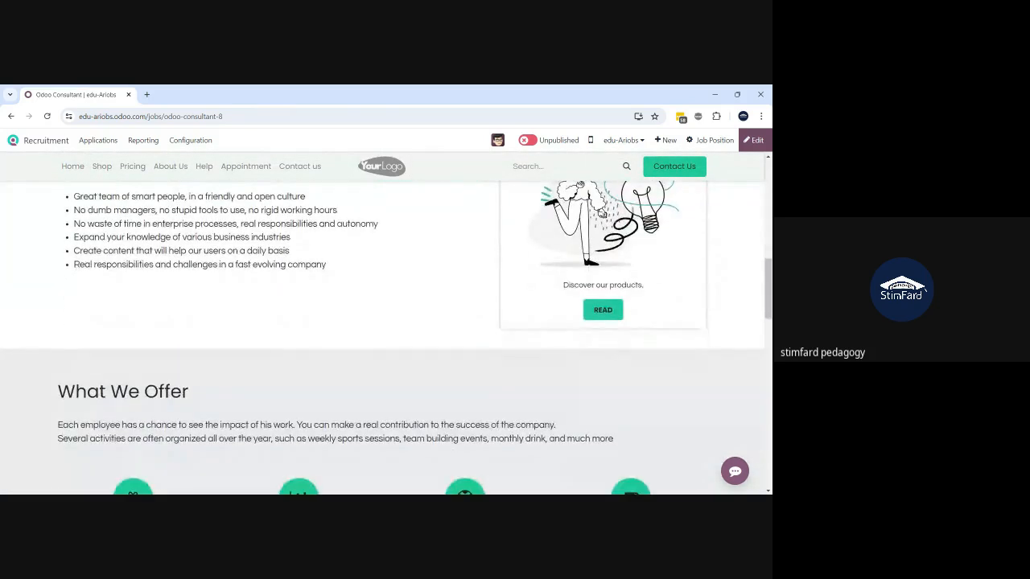
{"action": "scroll", "coordinate": [382, 338], "scroll_direction": "down", "scroll_amount": 5}
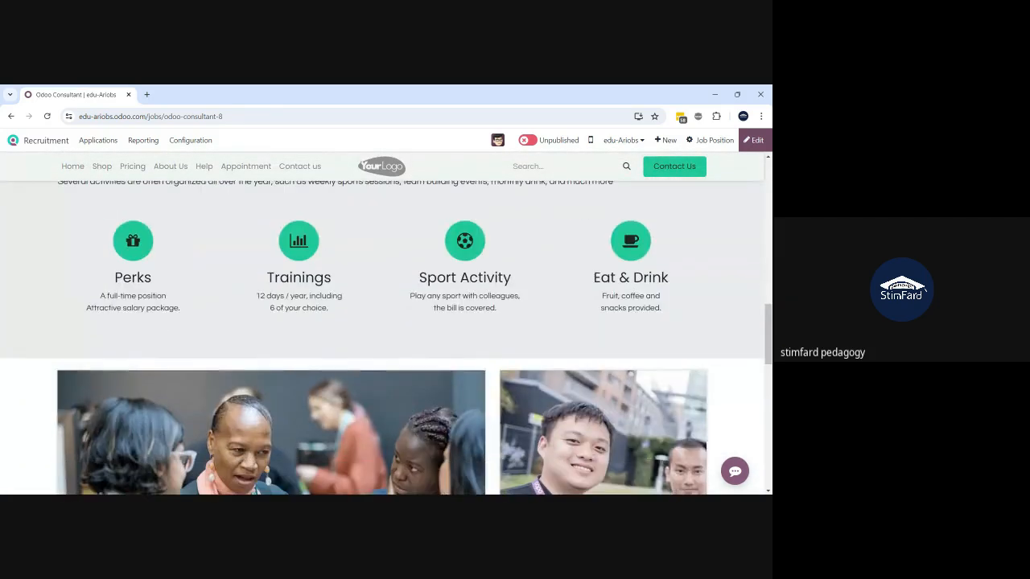
{"action": "scroll", "coordinate": [382, 338], "scroll_direction": "down", "scroll_amount": 6}
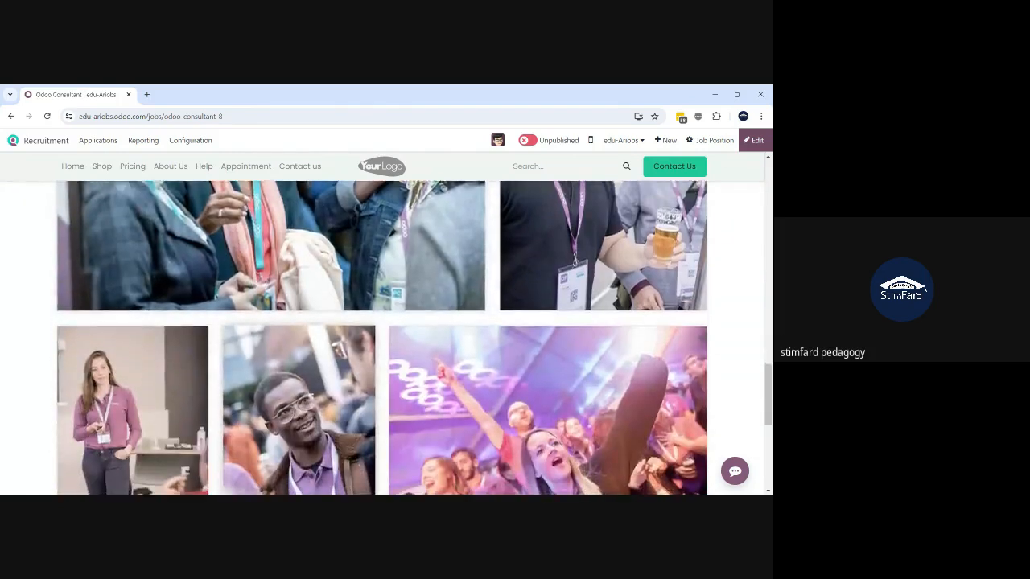
{"action": "scroll", "coordinate": [382, 338], "scroll_direction": "down", "scroll_amount": 3}
{"action": "scroll", "coordinate": [382, 338], "scroll_direction": "down", "scroll_amount": 2}
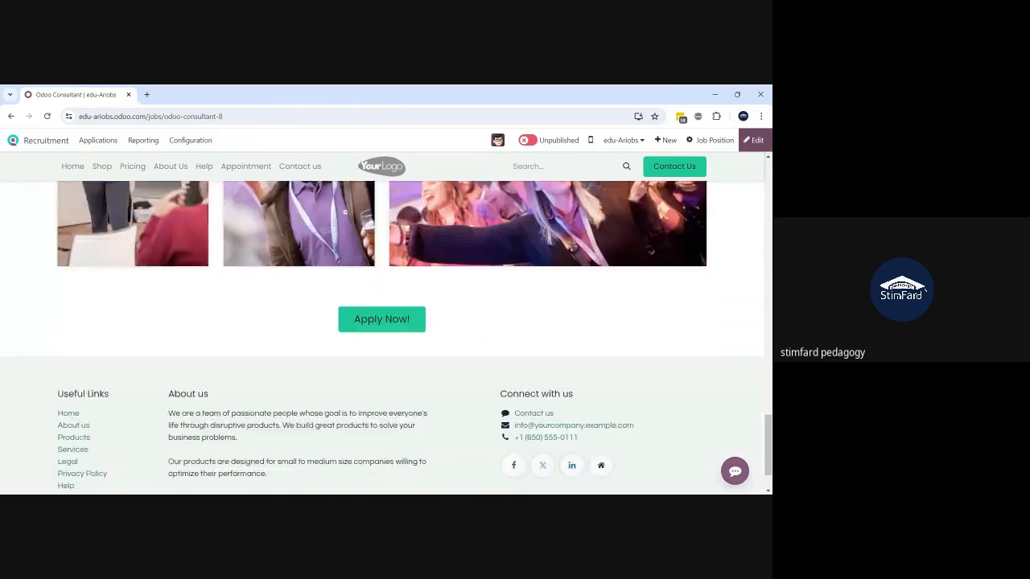
{"action": "scroll", "coordinate": [382, 338], "scroll_direction": "up", "scroll_amount": 8}
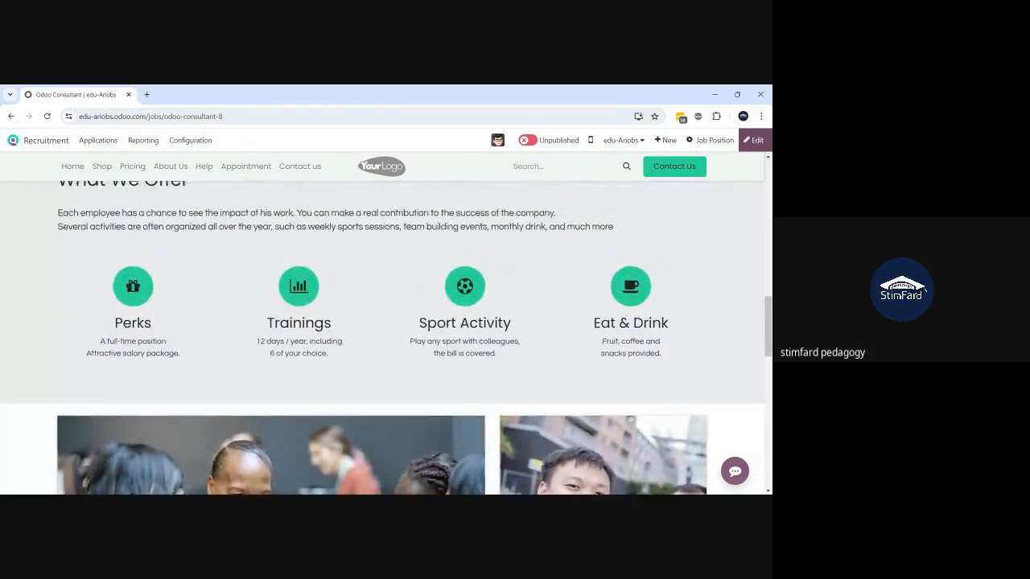
{"action": "scroll", "coordinate": [383, 338], "scroll_direction": "up", "scroll_amount": 8}
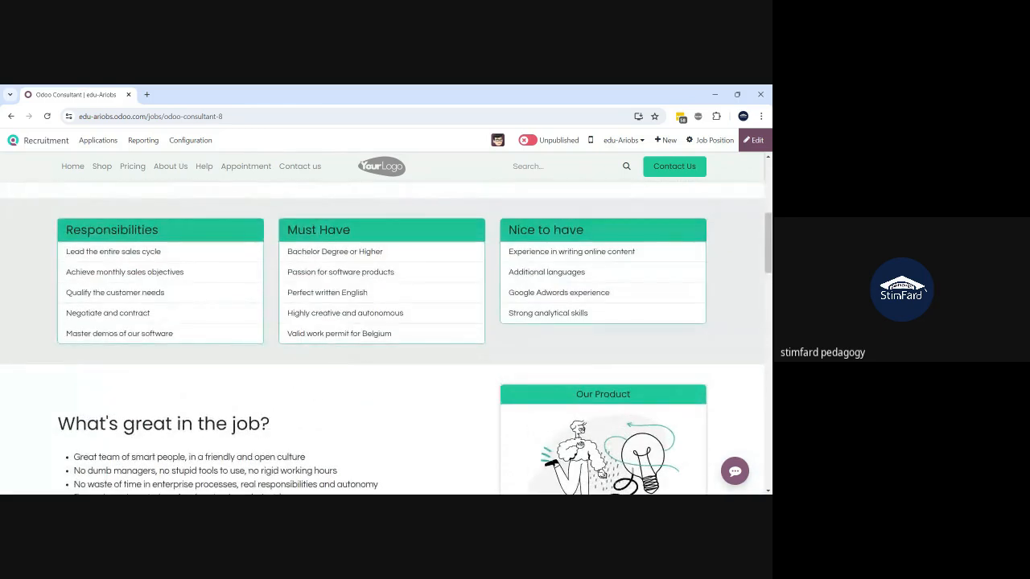
{"action": "scroll", "coordinate": [383, 338], "scroll_direction": "down", "scroll_amount": 1}
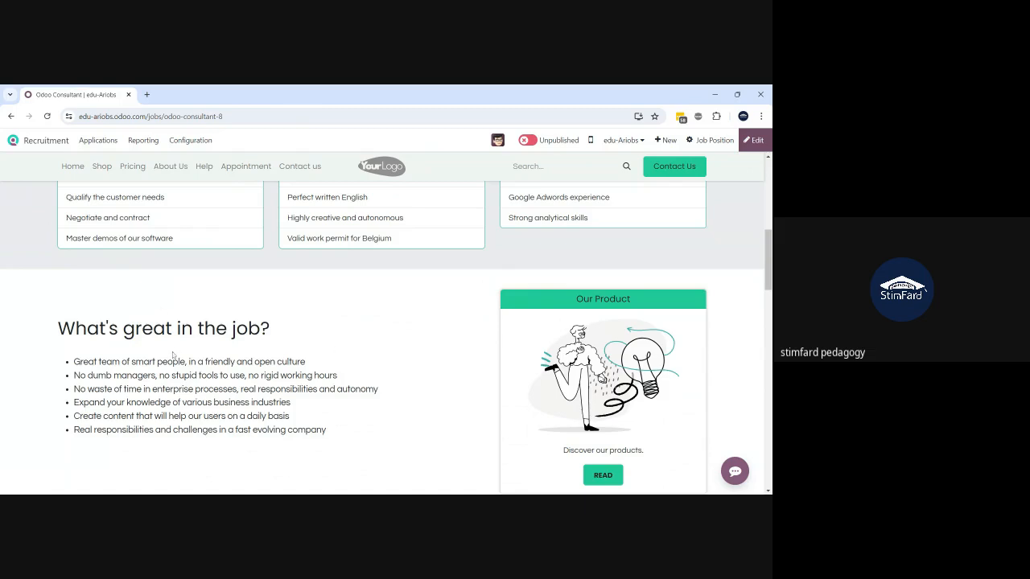
{"action": "scroll", "coordinate": [172, 354], "scroll_direction": "down", "scroll_amount": 1}
{"action": "scroll", "coordinate": [385, 409], "scroll_direction": "down", "scroll_amount": 2}
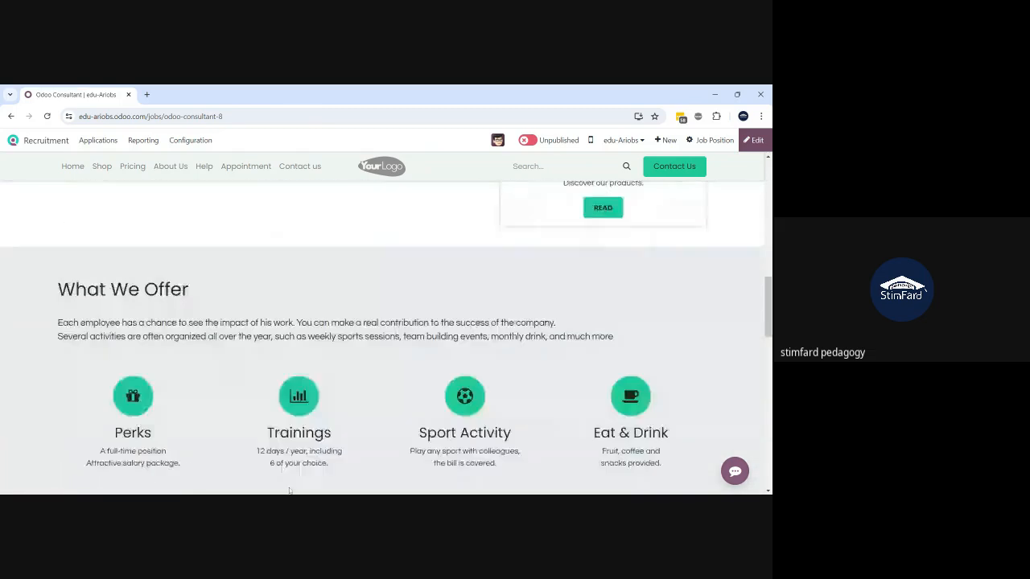
{"action": "scroll", "coordinate": [290, 491], "scroll_direction": "down", "scroll_amount": 6}
{"action": "scroll", "coordinate": [290, 490], "scroll_direction": "up", "scroll_amount": 3}
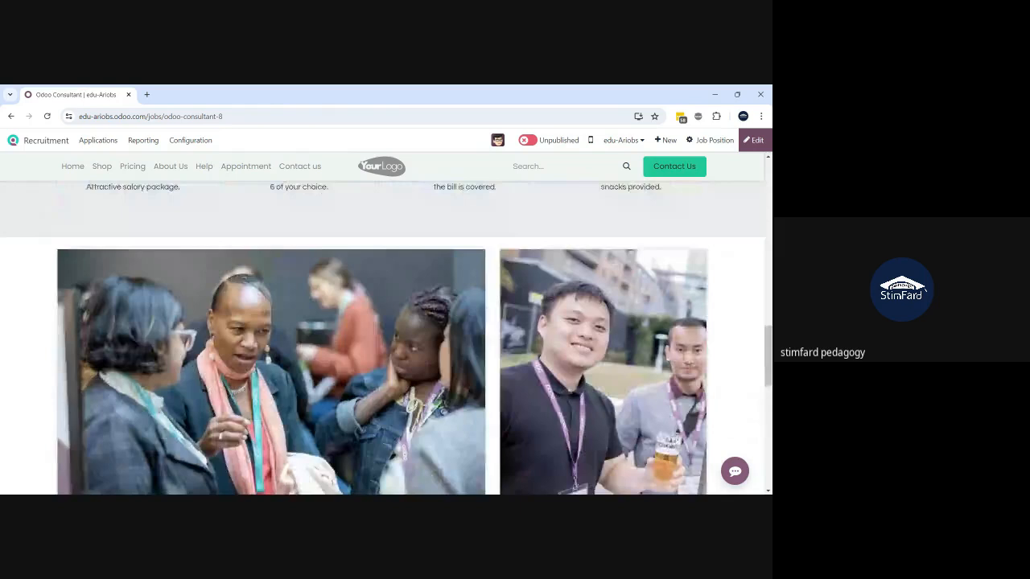
{"action": "scroll", "coordinate": [387, 338], "scroll_direction": "up", "scroll_amount": 10}
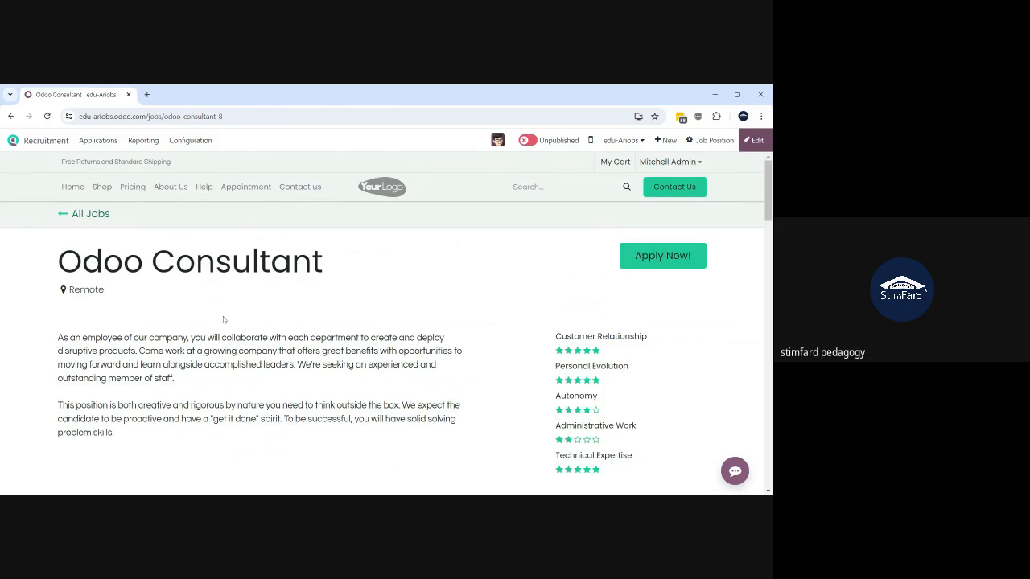
{"action": "left_click", "coordinate": [67, 213]}
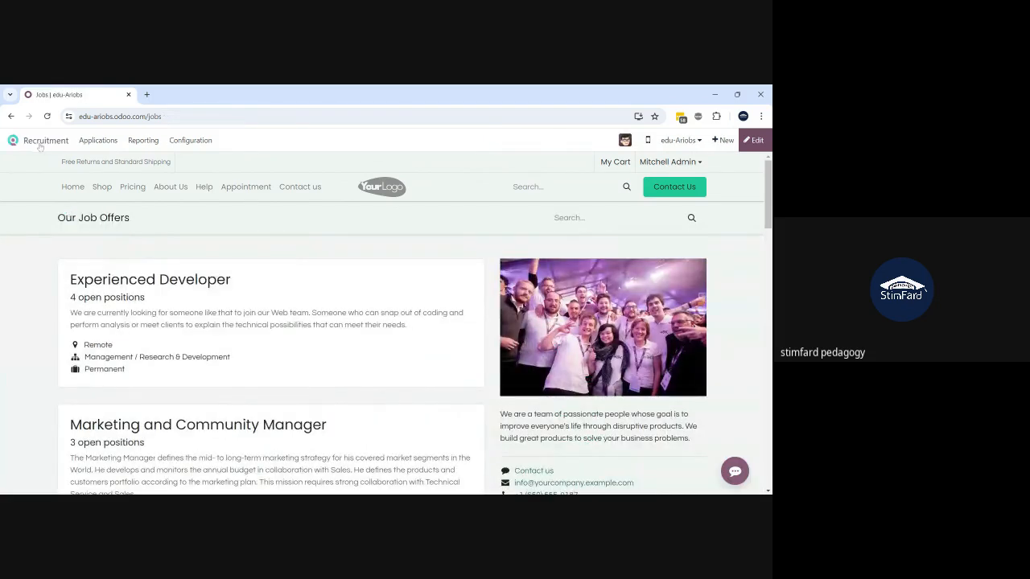
- Return to the Job Positions kanban and open the Odoo Consultant card's actions menu
{"action": "left_click", "coordinate": [95, 140]}
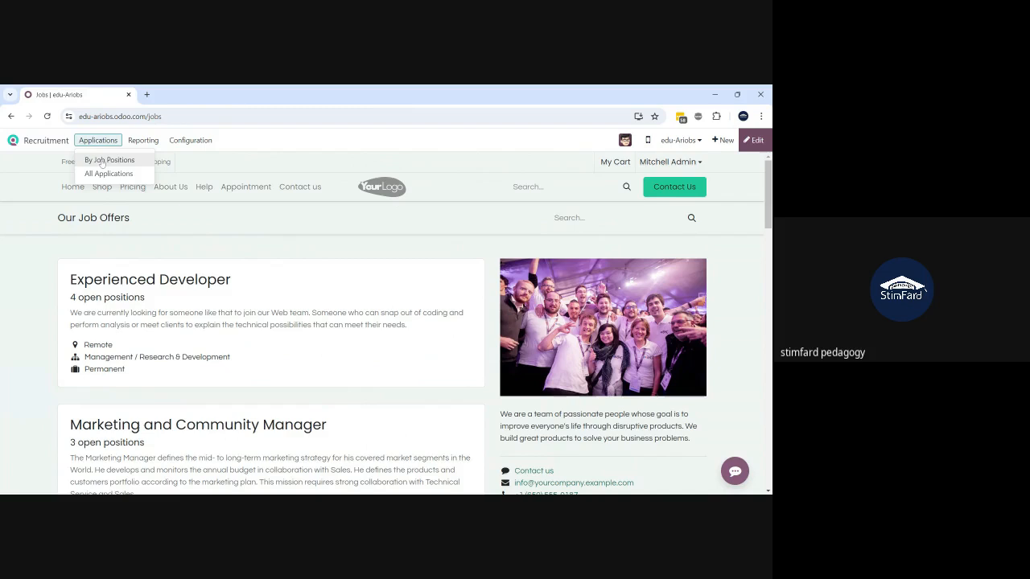
{"action": "left_click", "coordinate": [101, 159]}
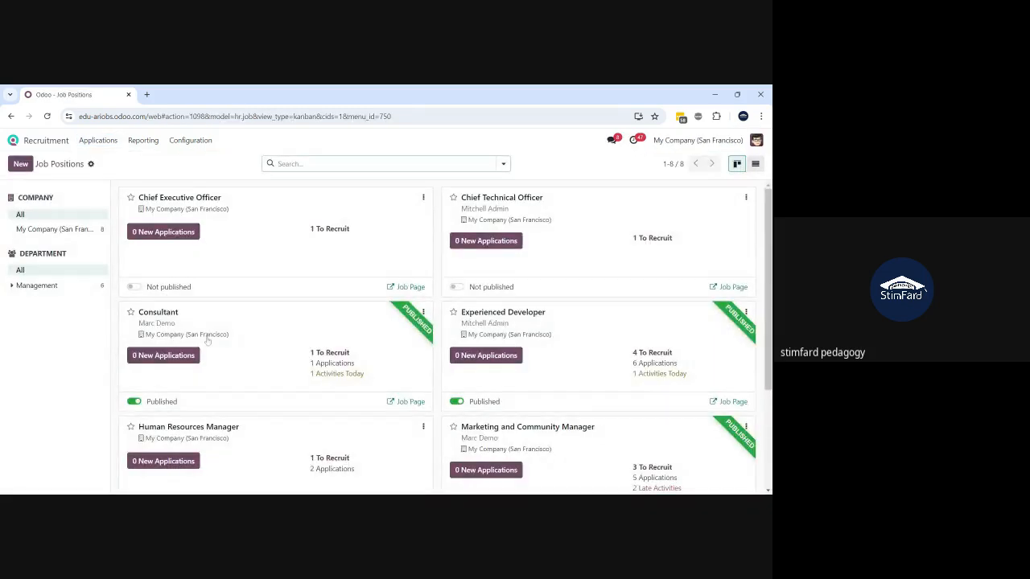
{"action": "scroll", "coordinate": [206, 341], "scroll_direction": "down", "scroll_amount": 3}
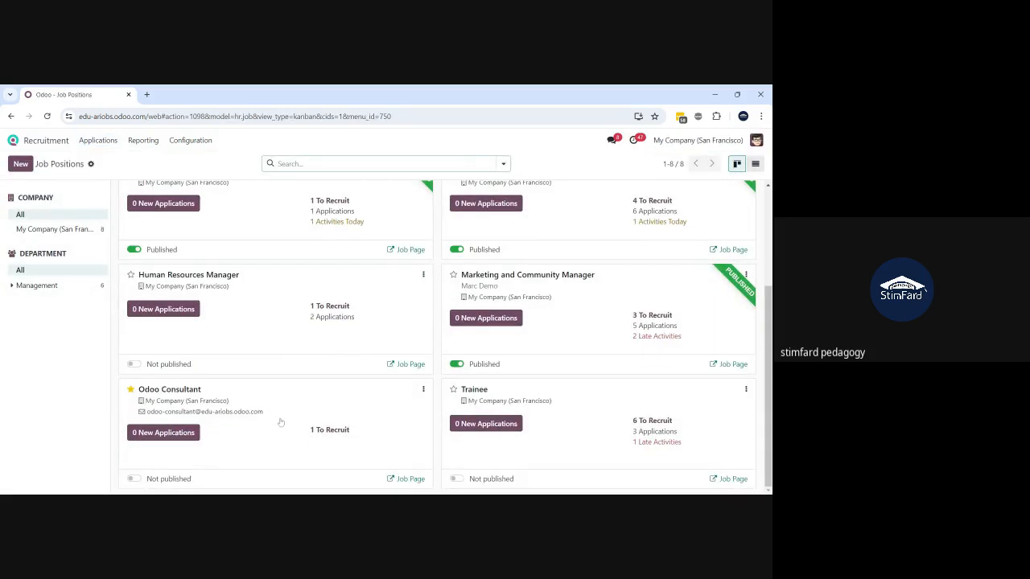
{"action": "left_click", "coordinate": [424, 389]}
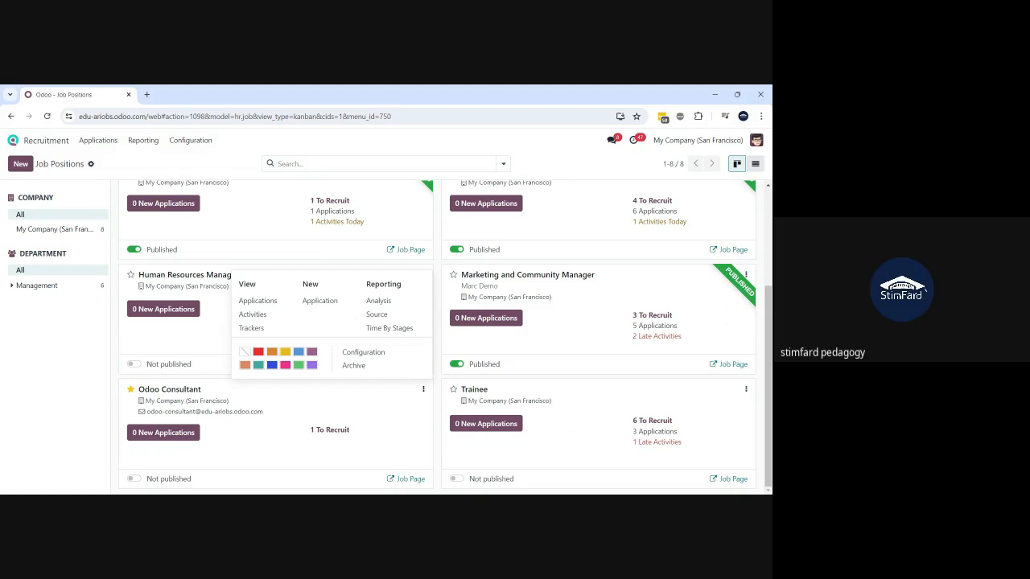
- Confirm Odoo Consultant has no applications, then open its job position configuration form
{"action": "left_click", "coordinate": [360, 255]}
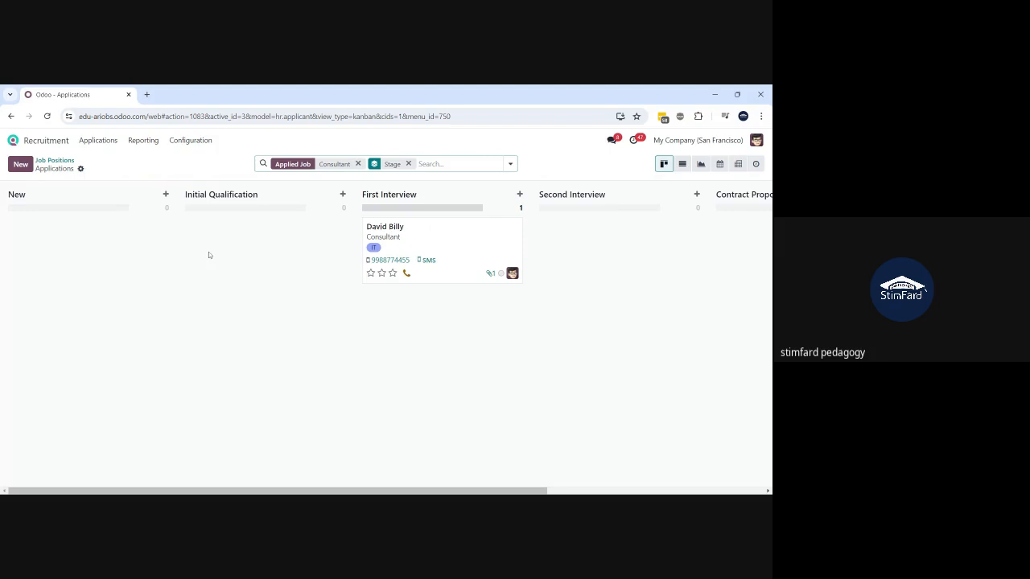
{"action": "left_click", "coordinate": [55, 160]}
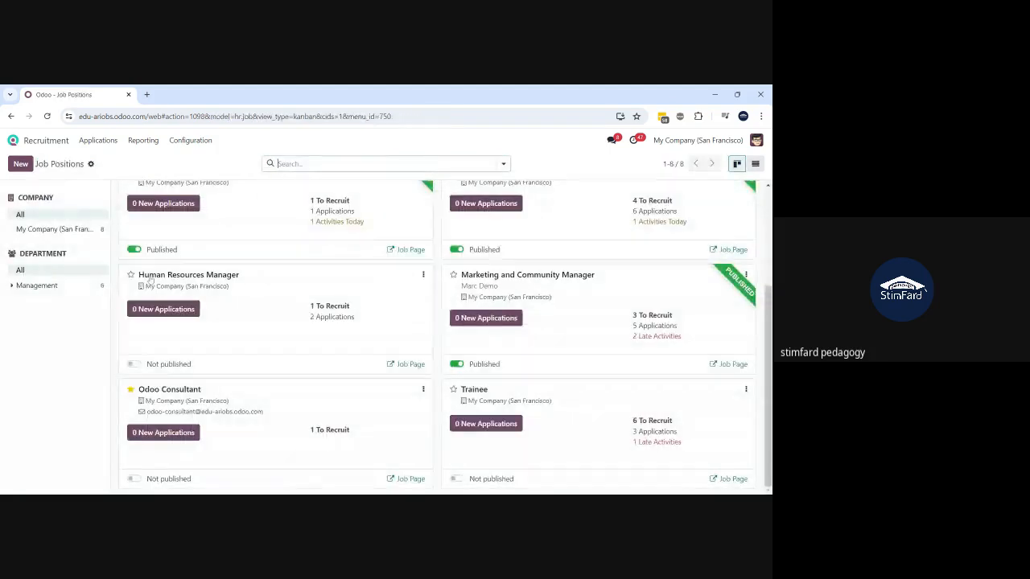
{"action": "left_click", "coordinate": [179, 391]}
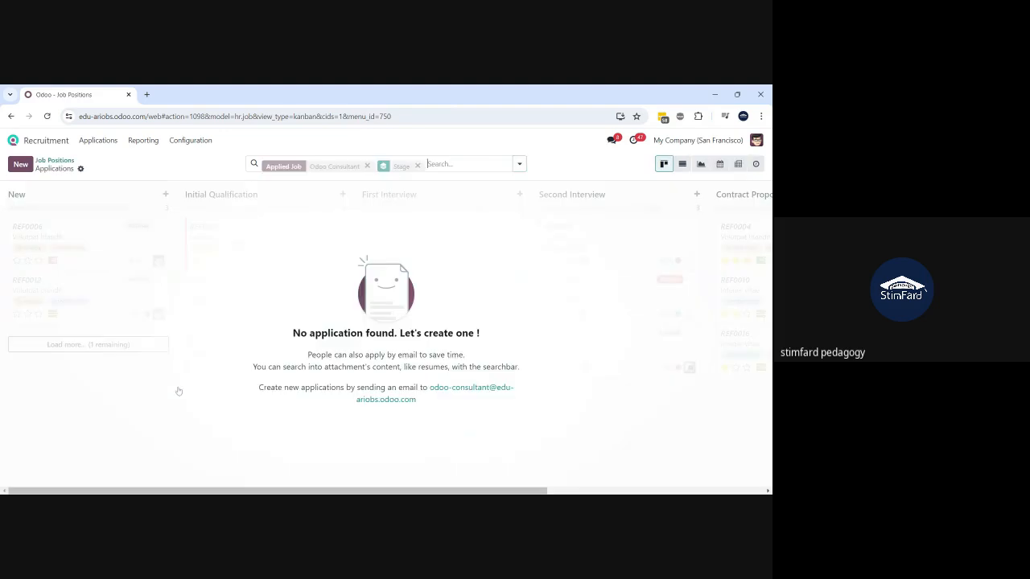
{"action": "left_click", "coordinate": [418, 165]}
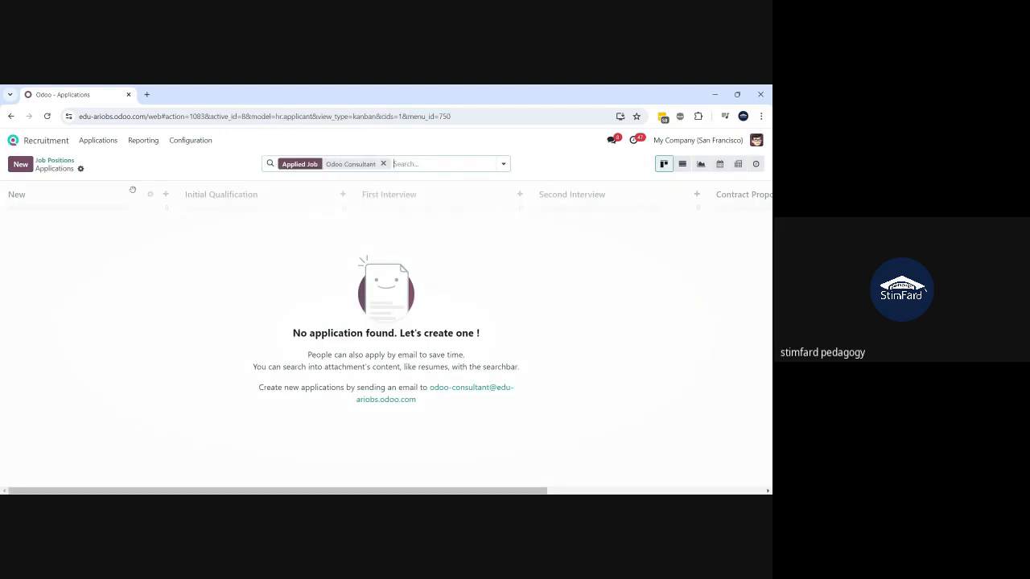
{"action": "left_click", "coordinate": [64, 161]}
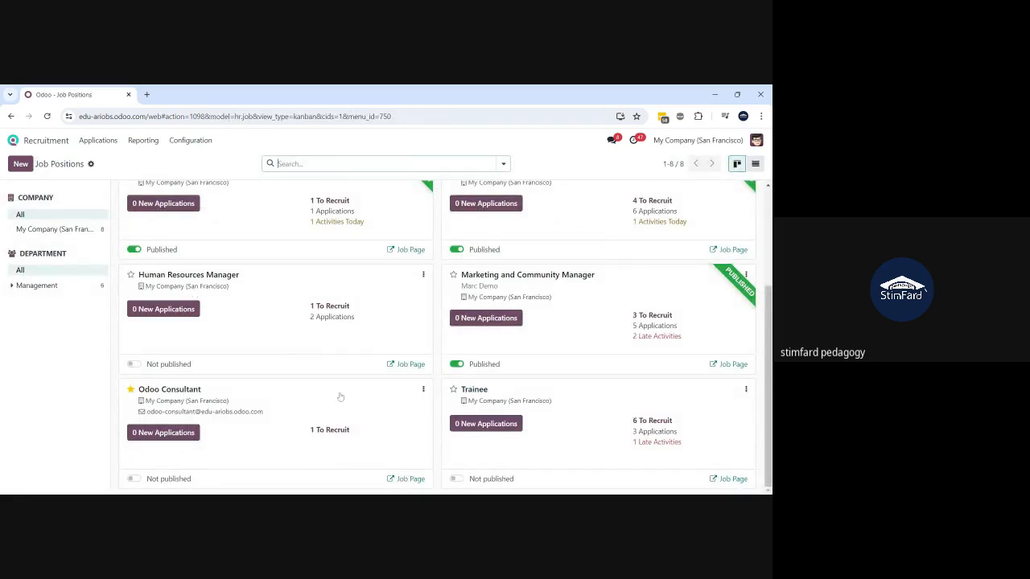
{"action": "left_click", "coordinate": [423, 392]}
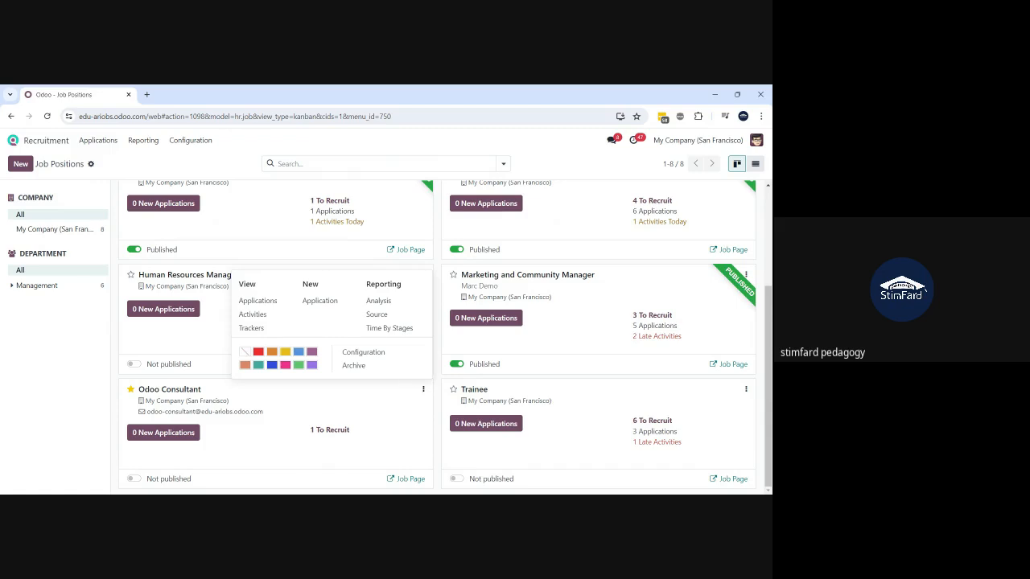
{"action": "left_click", "coordinate": [371, 355]}
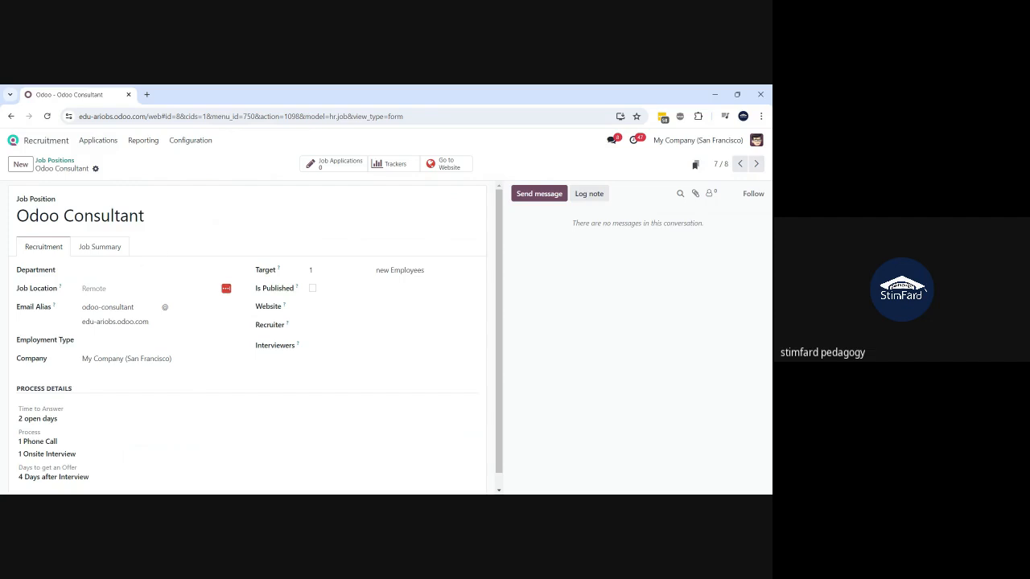
- Check the job summary, then list all departments in the Department dropdown after clearing trial searches
{"action": "left_click", "coordinate": [105, 253]}
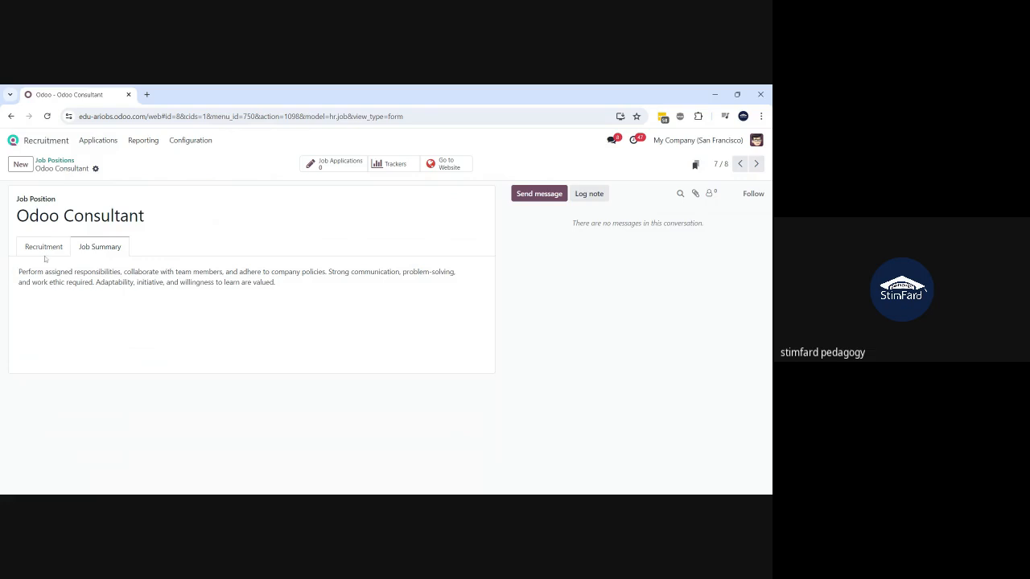
{"action": "left_click", "coordinate": [42, 252]}
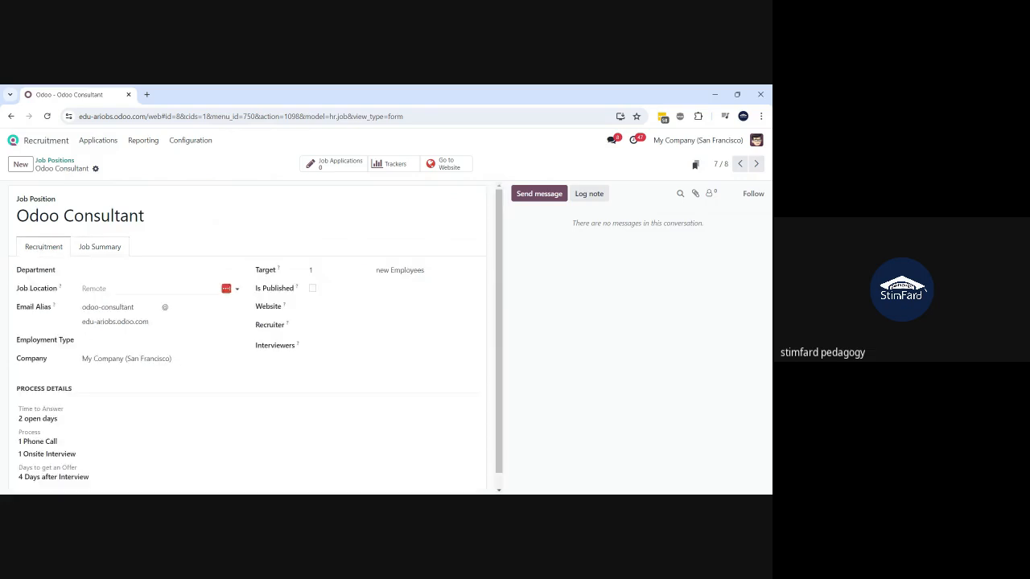
{"action": "left_click", "coordinate": [158, 271]}
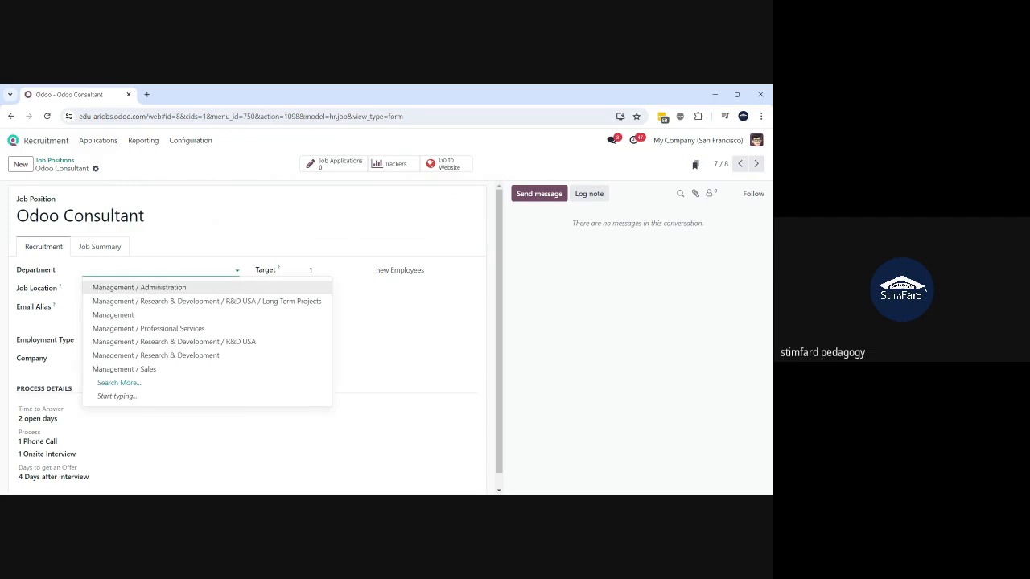
{"action": "type", "text": "con"}
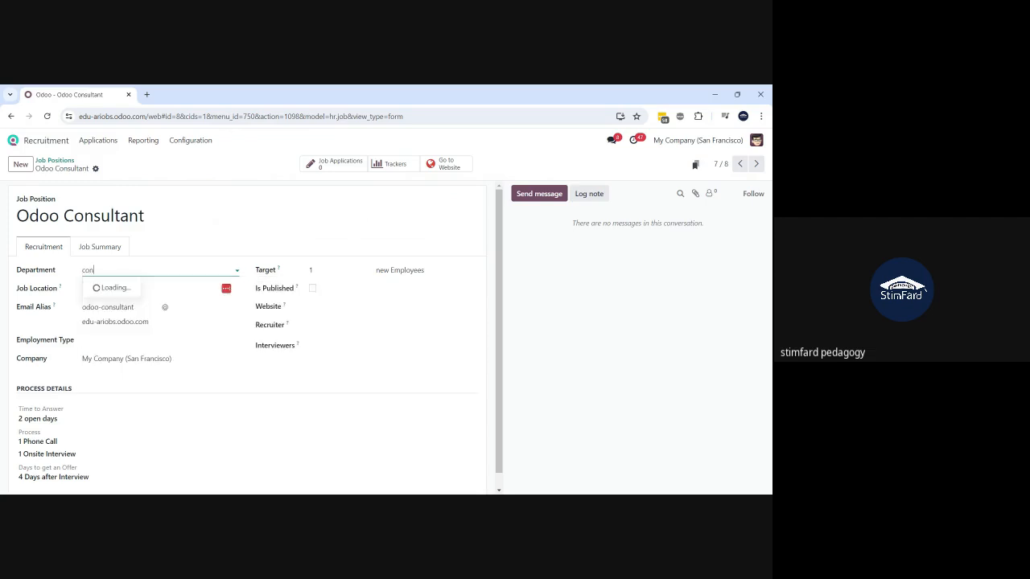
{"action": "key", "text": "BackSpace"}
{"action": "key", "text": "BackSpace"}
{"action": "key", "text": "BackSpace"}
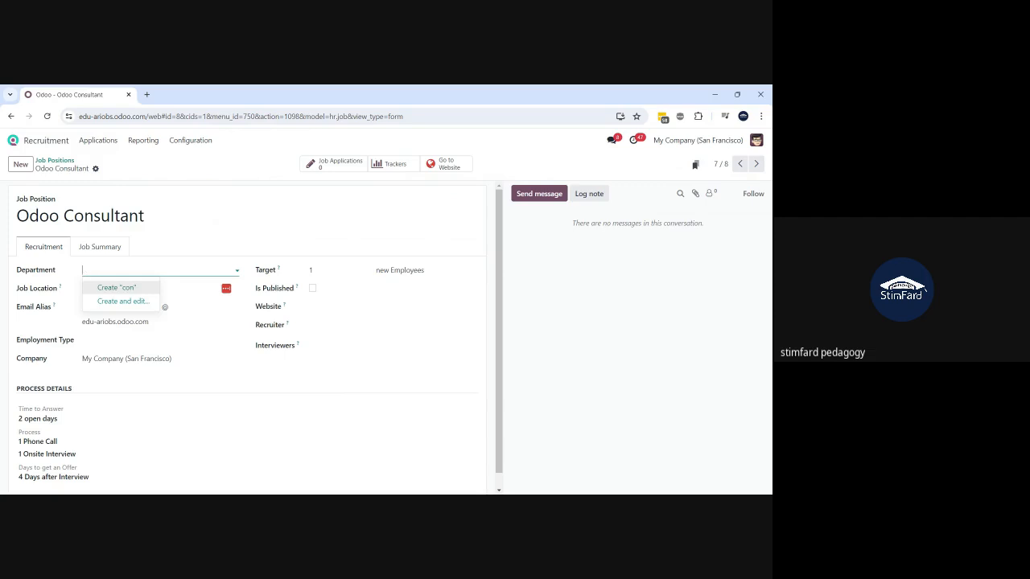
{"action": "type", "text": "op"}
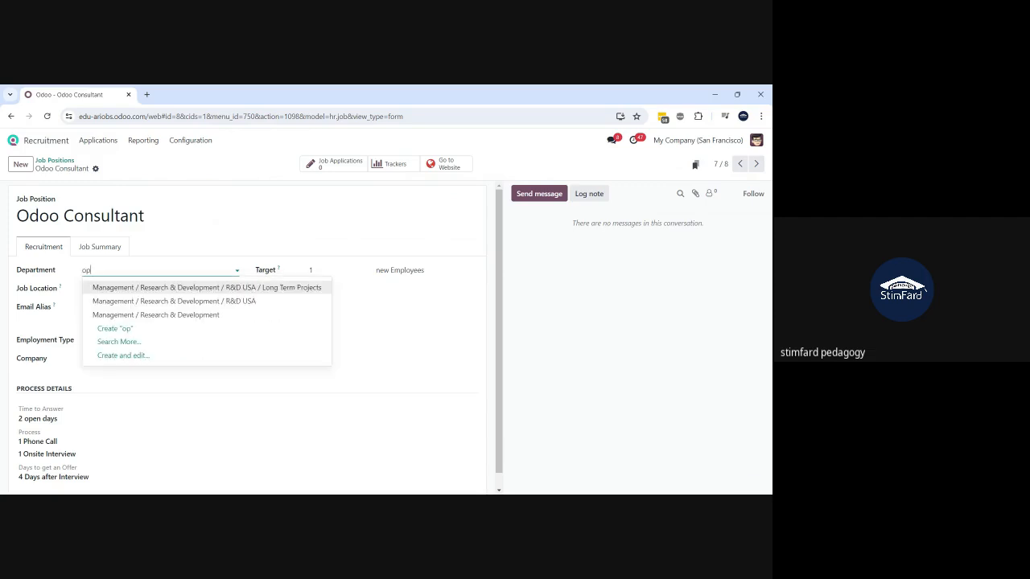
{"action": "key", "text": "BackSpace"}
{"action": "key", "text": "BackSpace"}
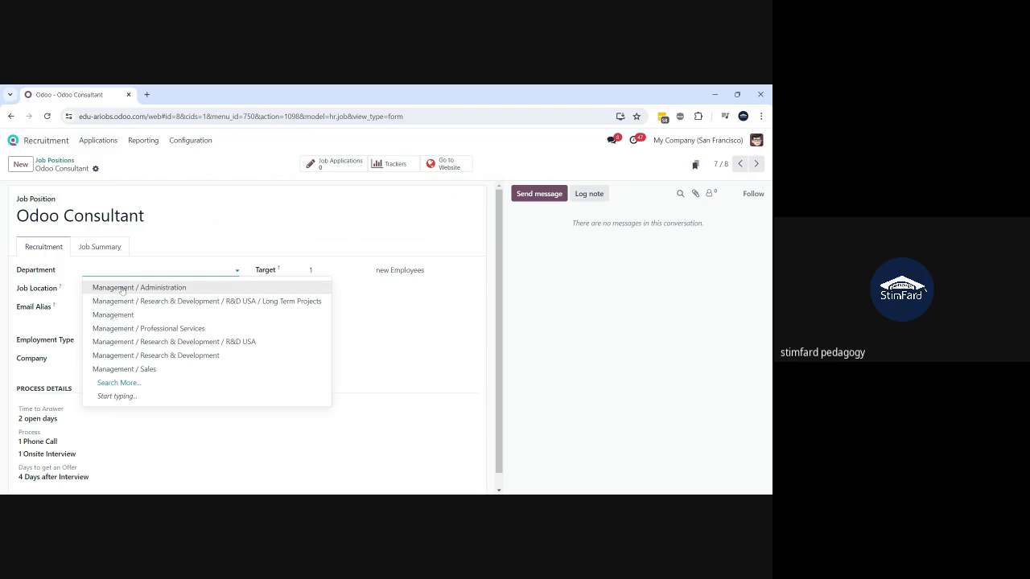
- Set department Management / Professional Services, add two interviewers, and Time to Answer 2 days
{"action": "left_click", "coordinate": [137, 331]}
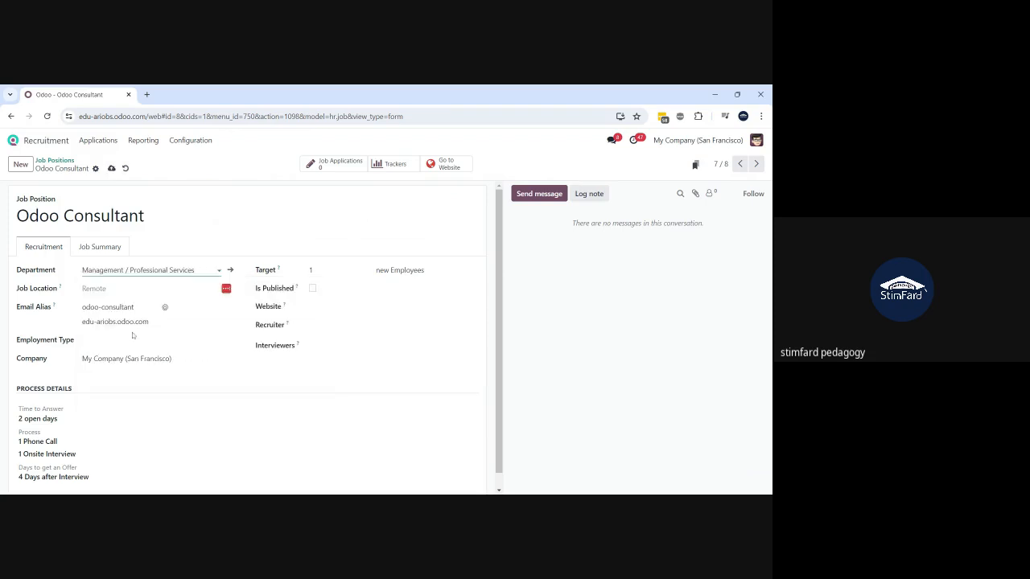
{"action": "left_click", "coordinate": [159, 340]}
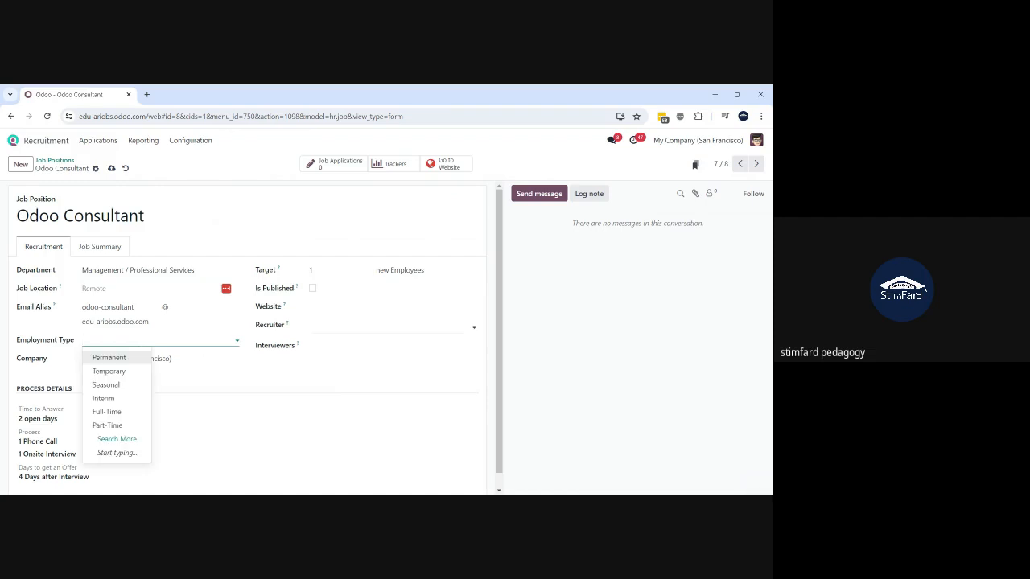
{"action": "left_click", "coordinate": [387, 327]}
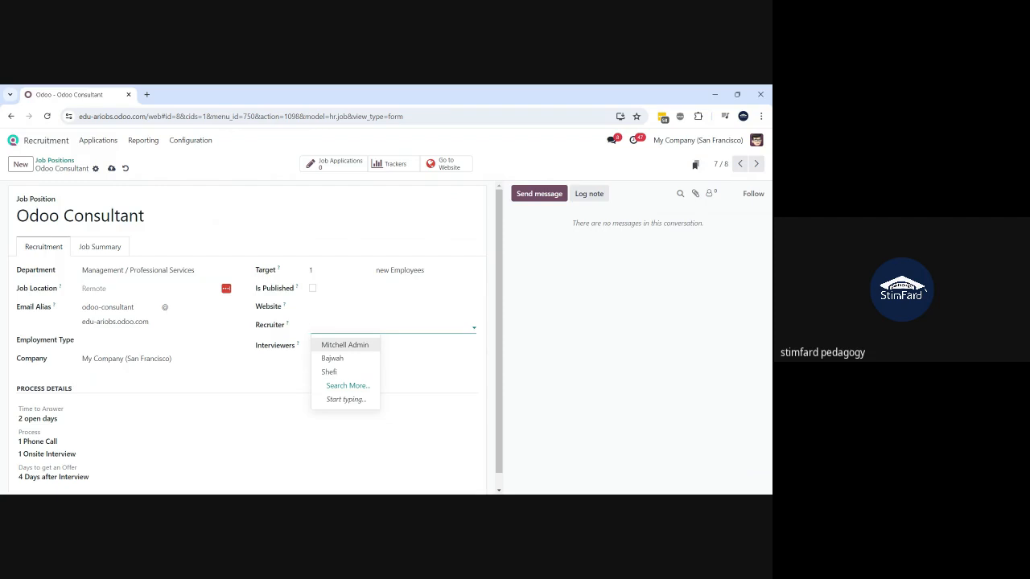
{"action": "left_click", "coordinate": [428, 346]}
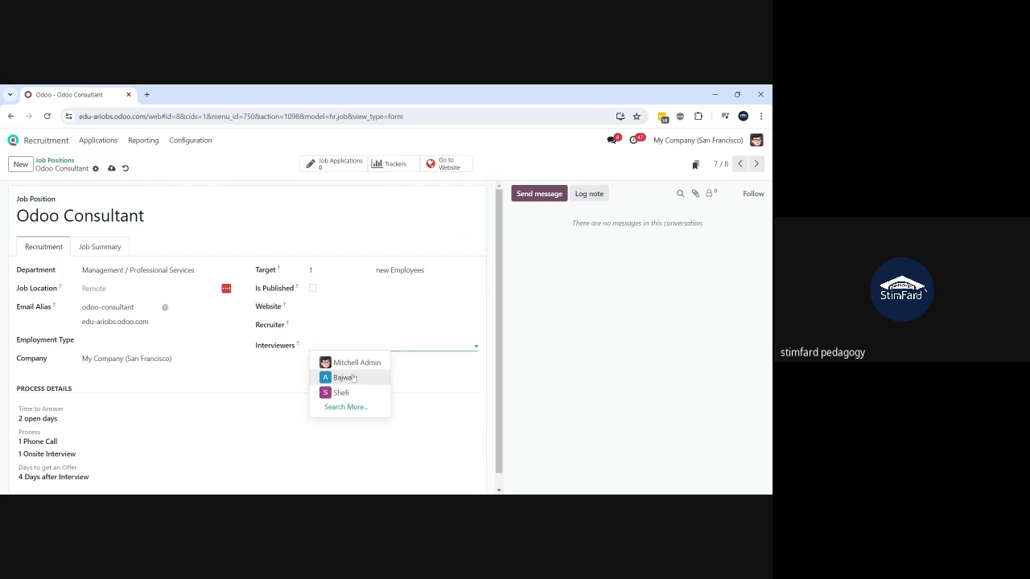
{"action": "left_click", "coordinate": [344, 377]}
{"action": "left_click", "coordinate": [375, 348]}
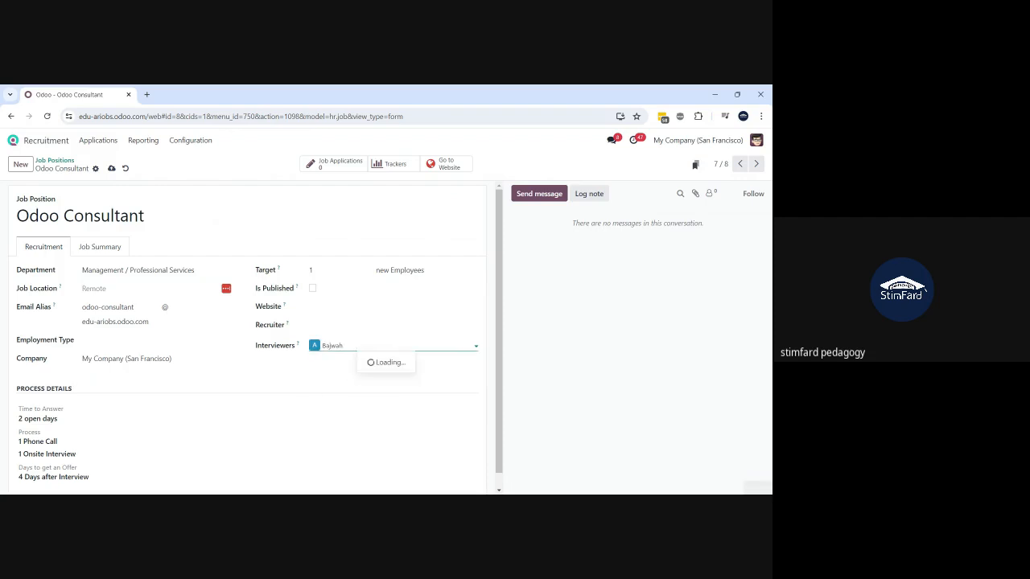
{"action": "left_click", "coordinate": [379, 367]}
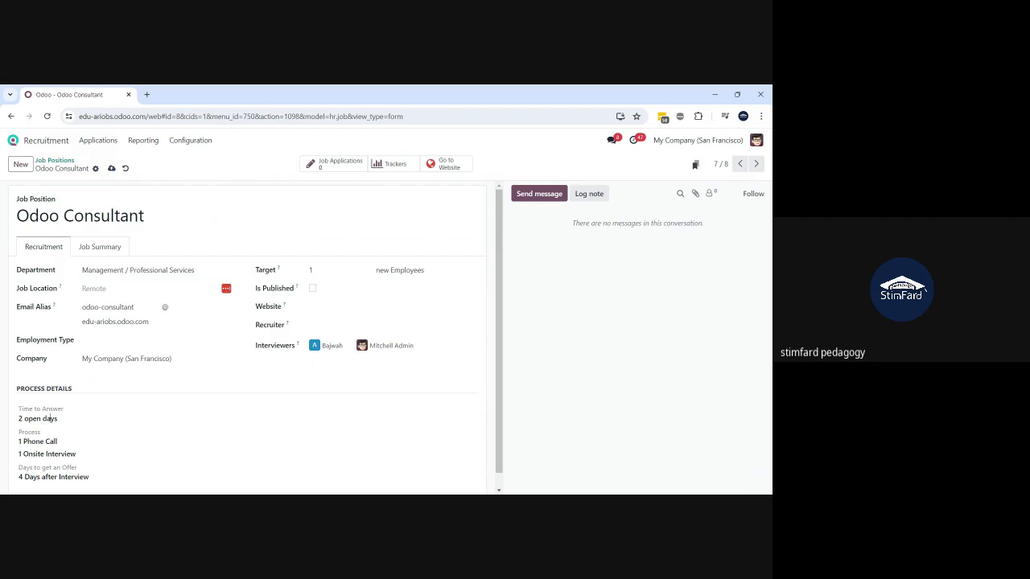
{"action": "key", "text": "BackSpace"}
{"action": "key", "text": "BackSpace"}
{"action": "type", "text": "2"}
- Save the job position and return to the Job Positions overview's Odoo Consultant card menu
{"action": "left_click", "coordinate": [111, 168]}
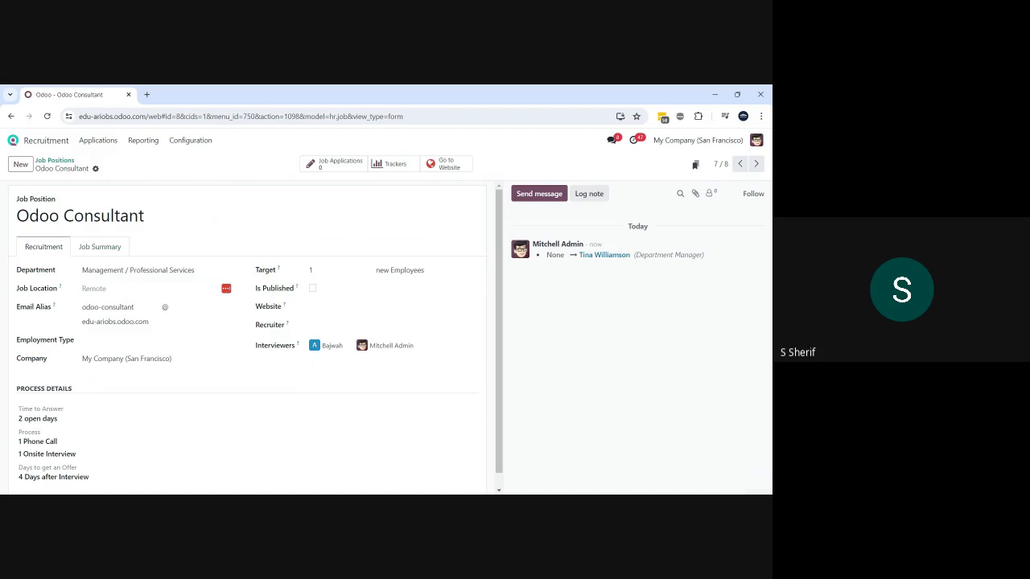
{"action": "scroll", "coordinate": [248, 338], "scroll_direction": "down", "scroll_amount": 1}
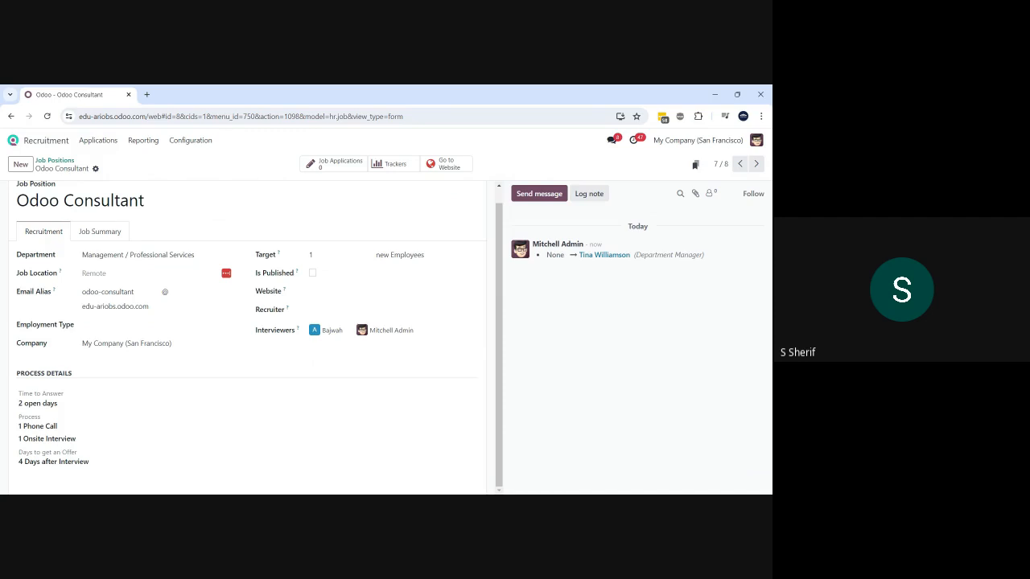
{"action": "scroll", "coordinate": [248, 338], "scroll_direction": "up", "scroll_amount": 1}
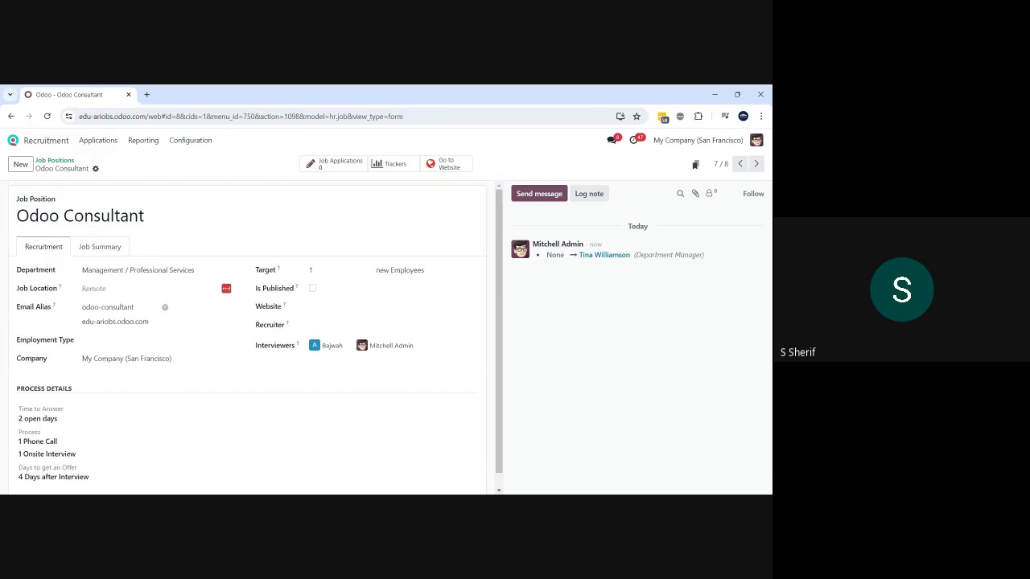
{"action": "left_click", "coordinate": [55, 162]}
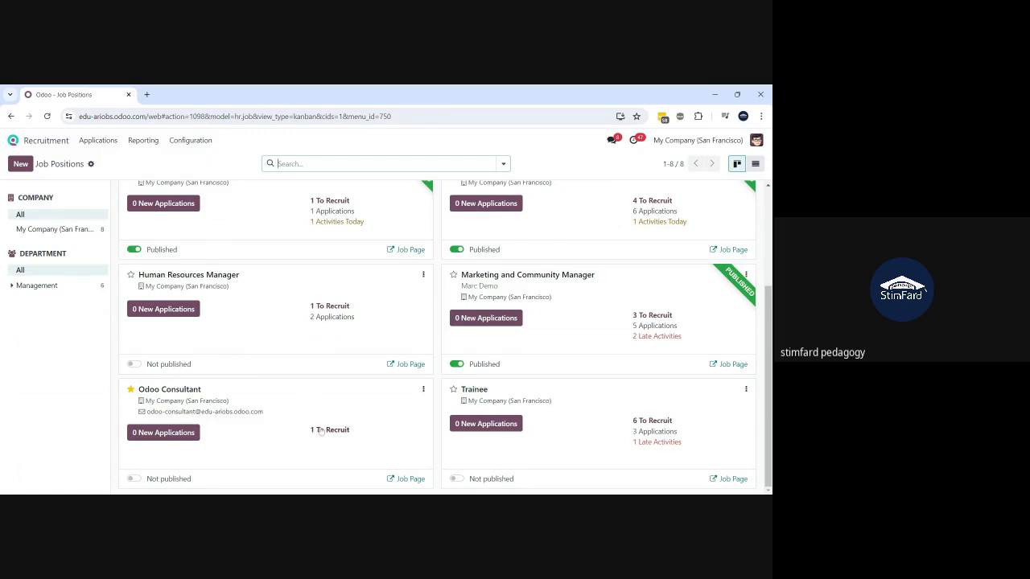
{"action": "left_click", "coordinate": [424, 391]}
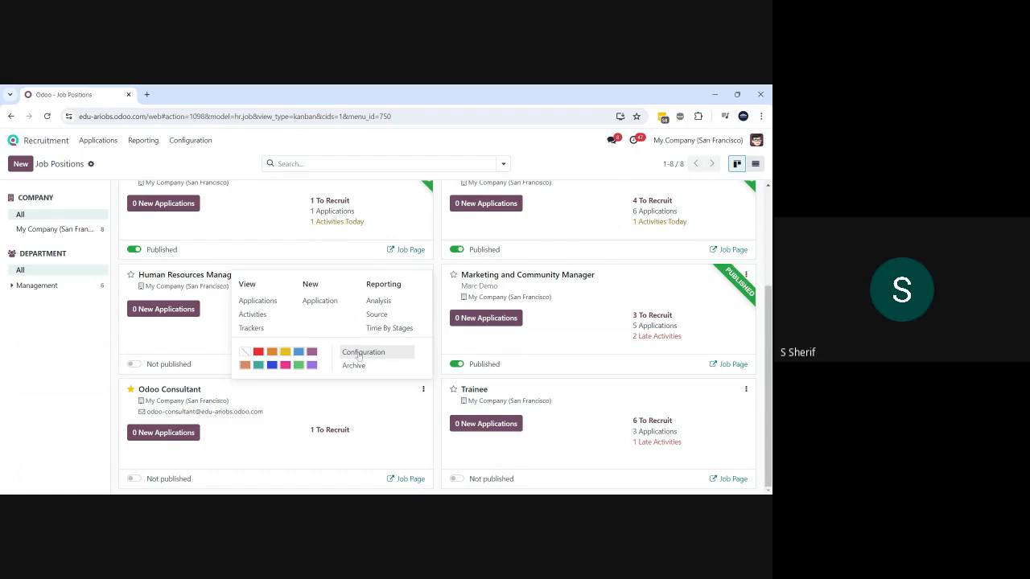
- Open the Odoo Consultant job form and look over its '4 Days after Interview' process text
{"action": "left_click", "coordinate": [359, 356]}
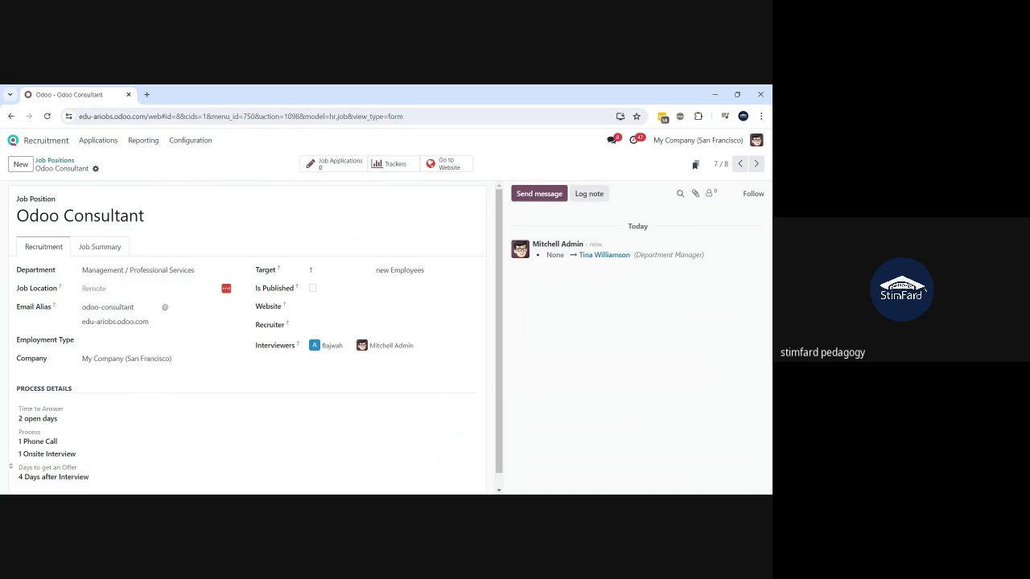
{"action": "left_click_drag", "start_coordinate": [89, 477], "coordinate": [13, 480]}
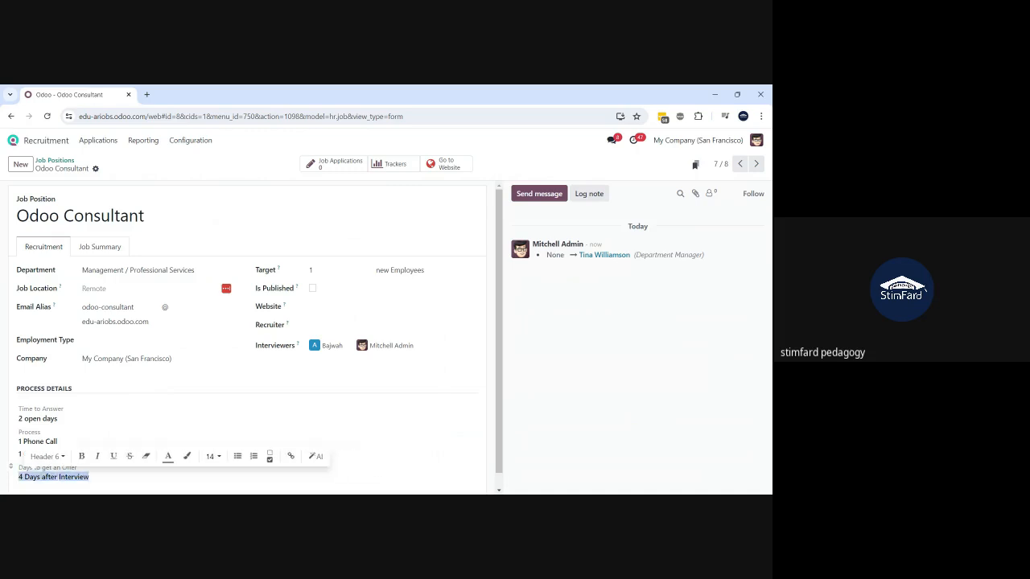
{"action": "left_click", "coordinate": [113, 390]}
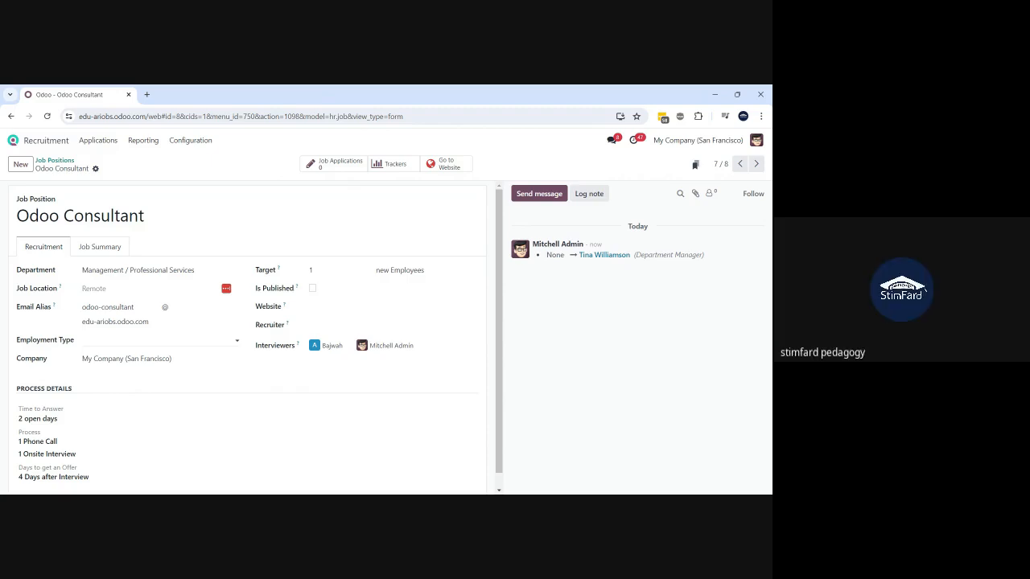
{"action": "left_click", "coordinate": [447, 164]}
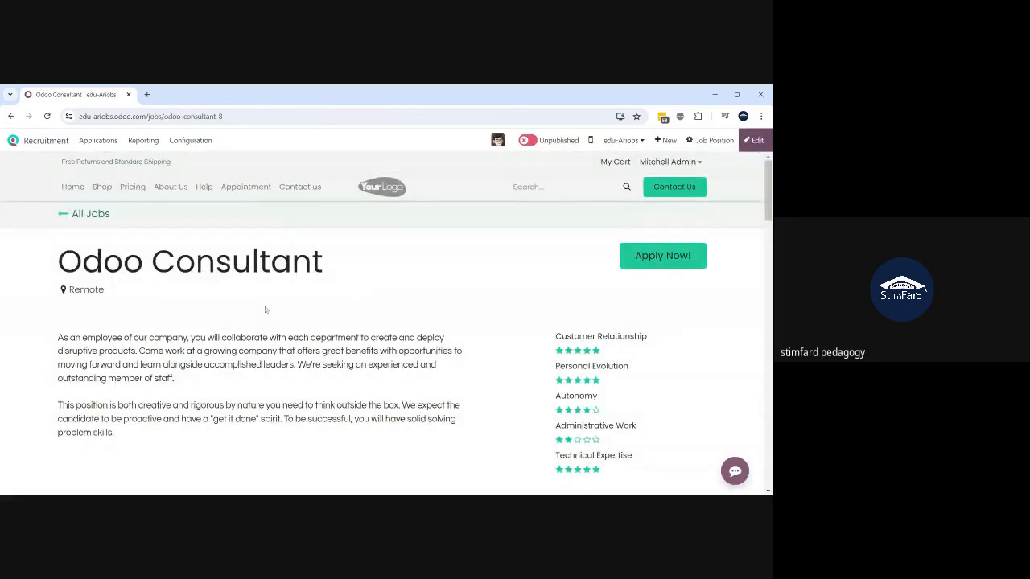
{"action": "scroll", "coordinate": [265, 310], "scroll_direction": "down", "scroll_amount": 5}
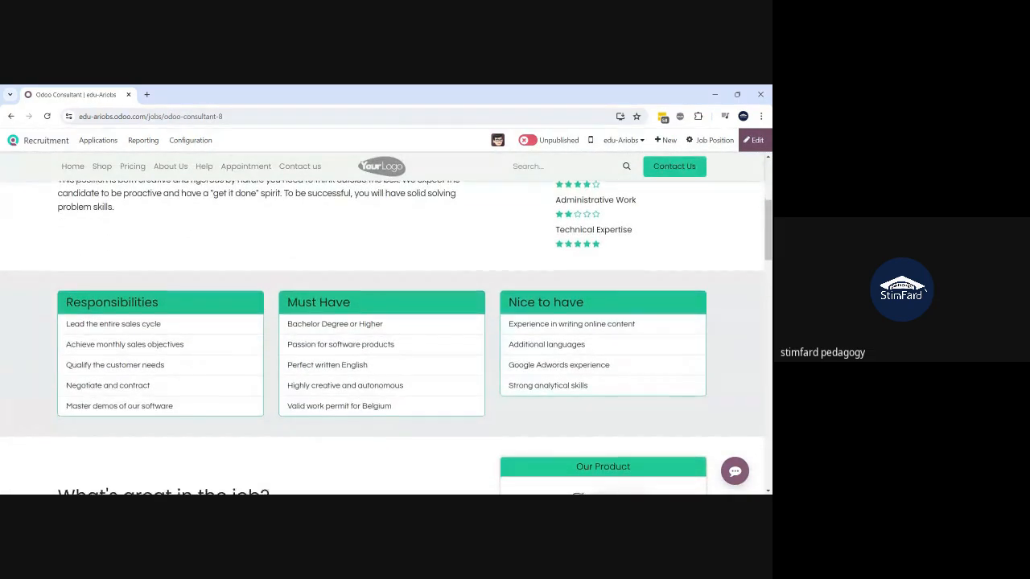
{"action": "scroll", "coordinate": [383, 338], "scroll_direction": "down", "scroll_amount": 4}
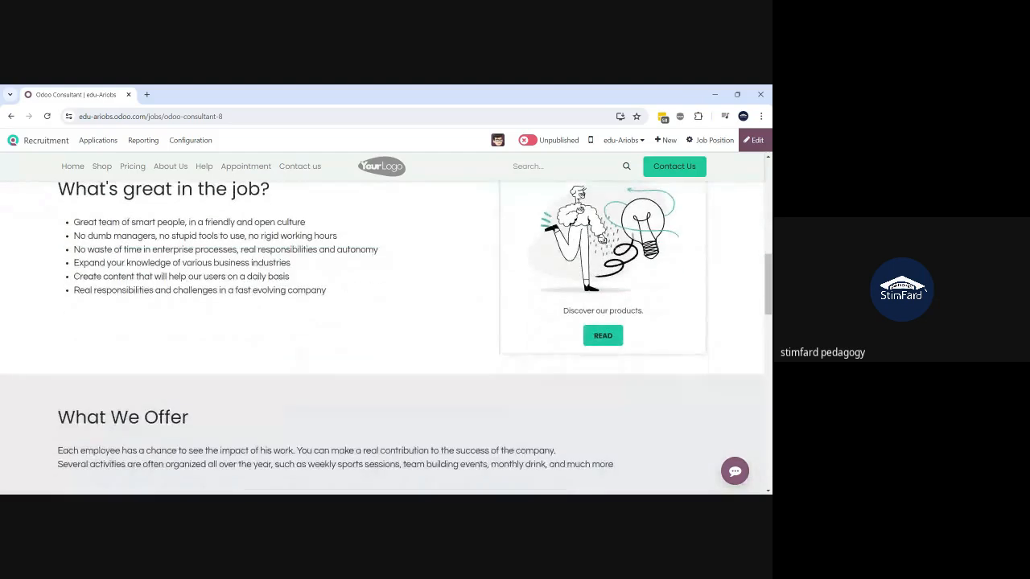
{"action": "scroll", "coordinate": [383, 338], "scroll_direction": "down", "scroll_amount": 3}
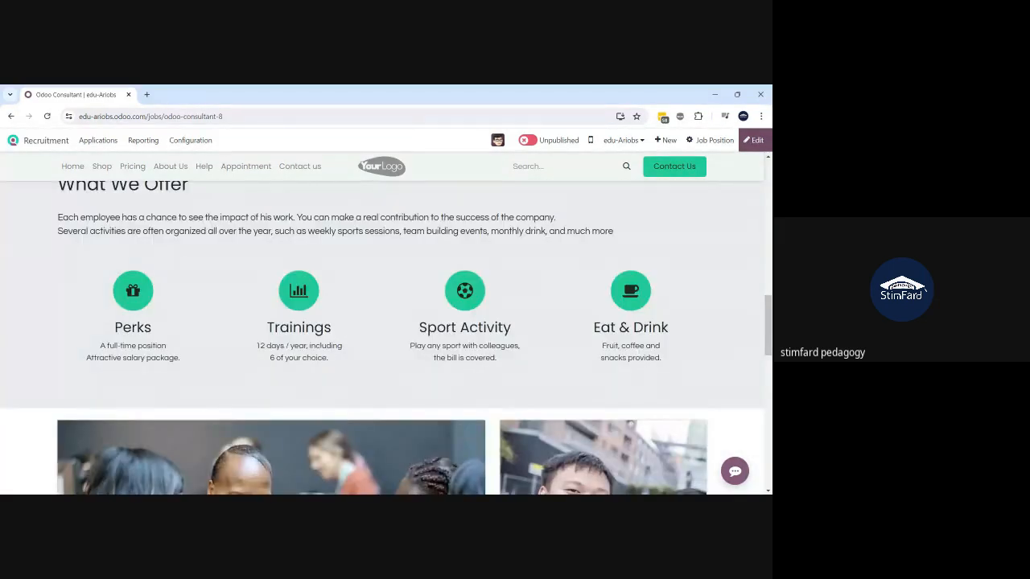
{"action": "scroll", "coordinate": [383, 338], "scroll_direction": "down", "scroll_amount": 9}
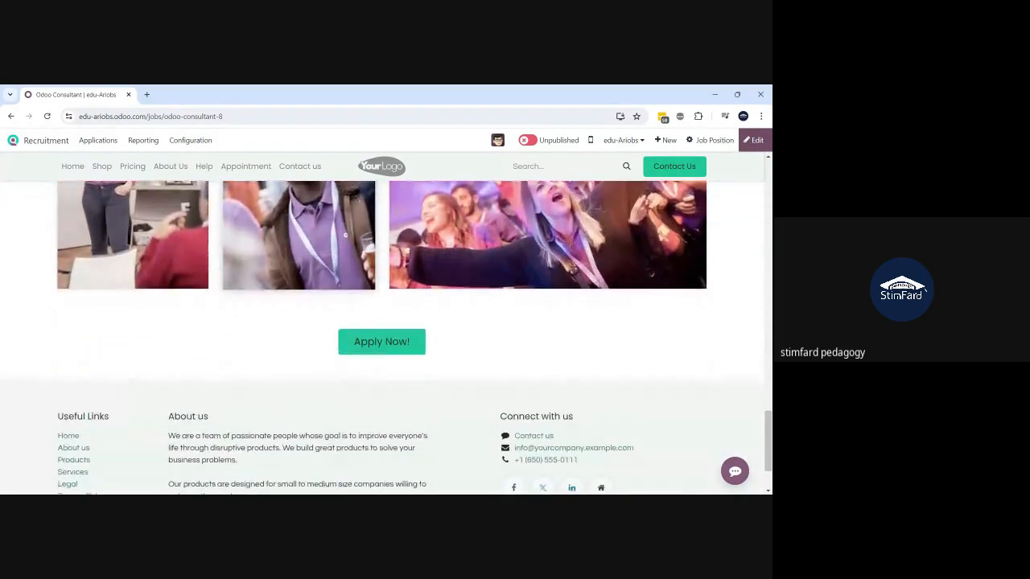
{"action": "scroll", "coordinate": [384, 338], "scroll_direction": "down", "scroll_amount": 1}
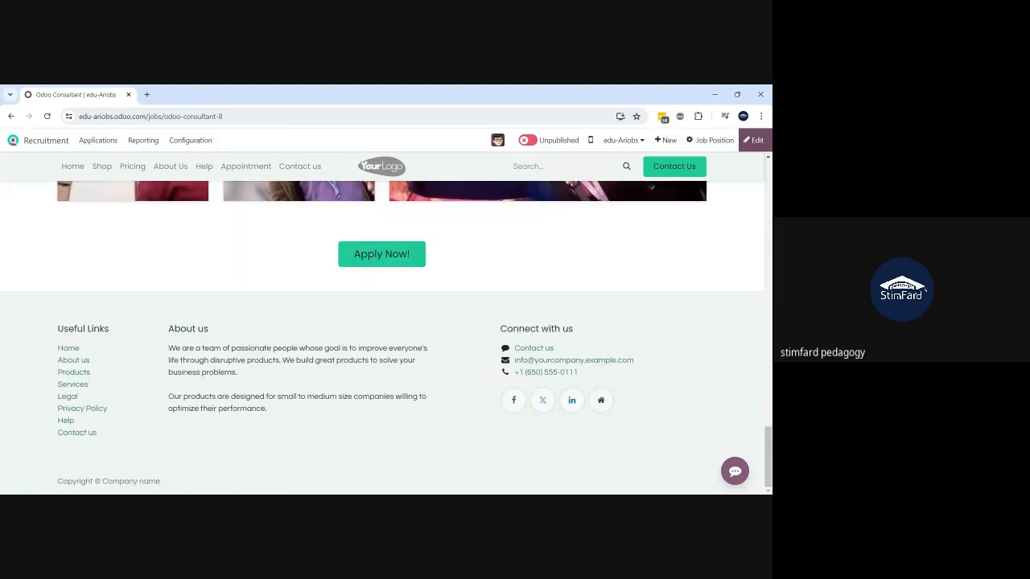
{"action": "scroll", "coordinate": [383, 338], "scroll_direction": "up", "scroll_amount": 10}
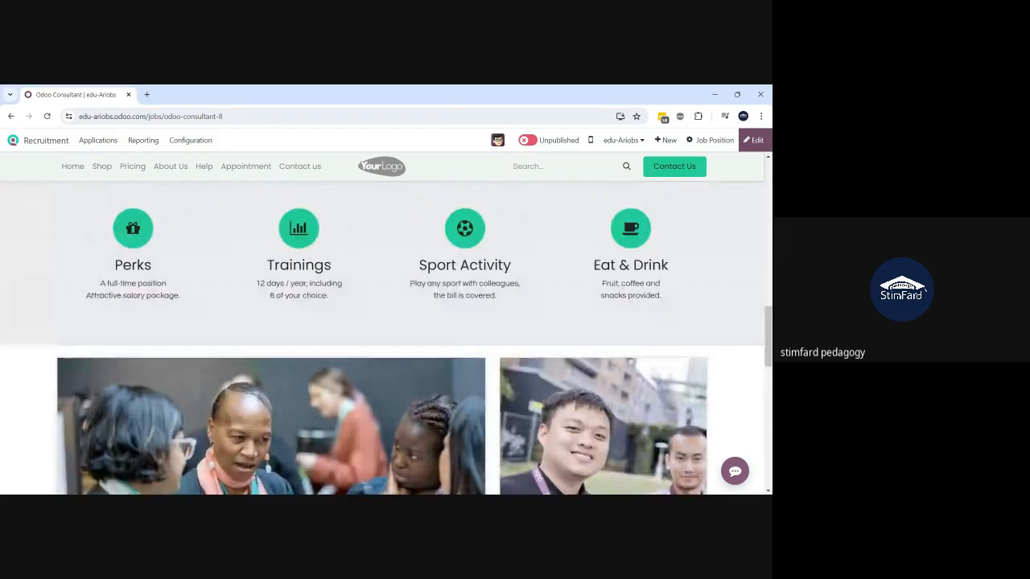
{"action": "scroll", "coordinate": [383, 338], "scroll_direction": "up", "scroll_amount": 4}
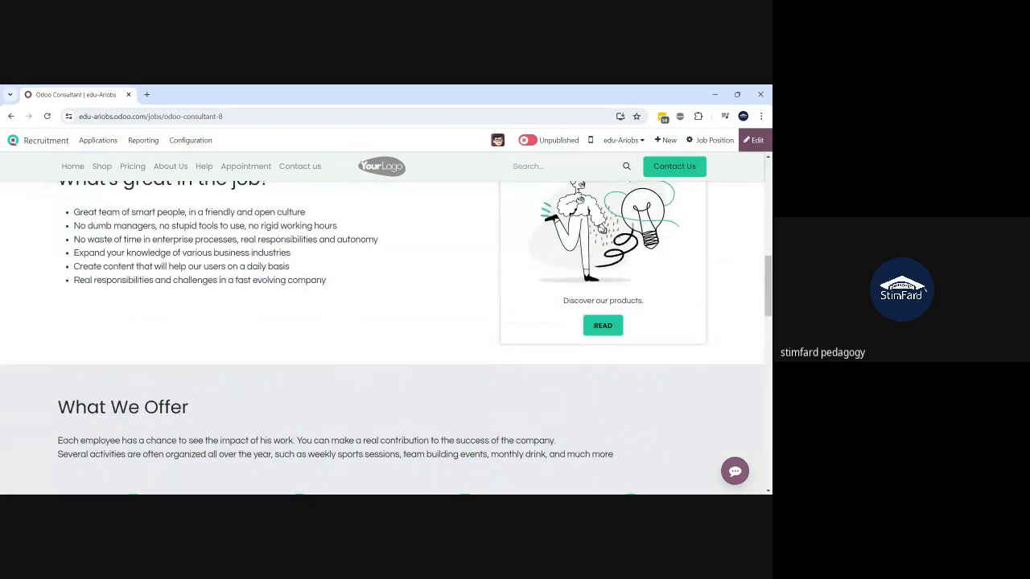
{"action": "scroll", "coordinate": [383, 338], "scroll_direction": "up", "scroll_amount": 3}
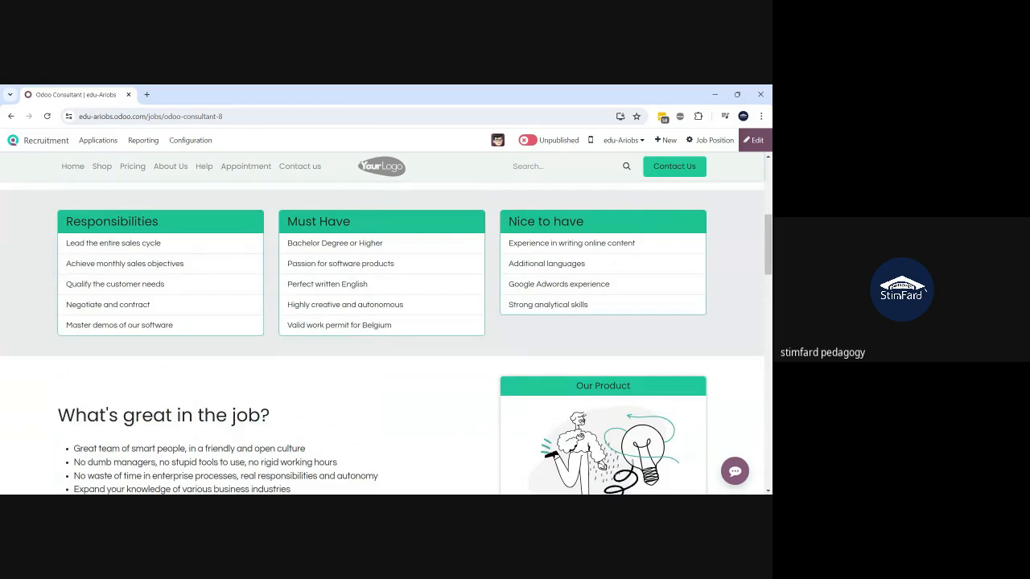
{"action": "scroll", "coordinate": [383, 338], "scroll_direction": "up", "scroll_amount": 2}
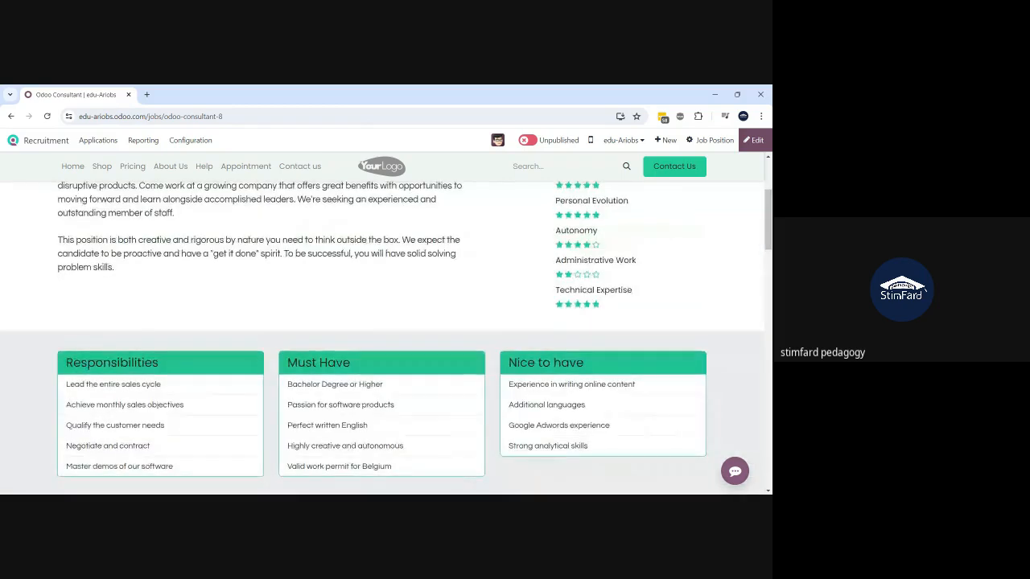
{"action": "scroll", "coordinate": [383, 338], "scroll_direction": "up", "scroll_amount": 1}
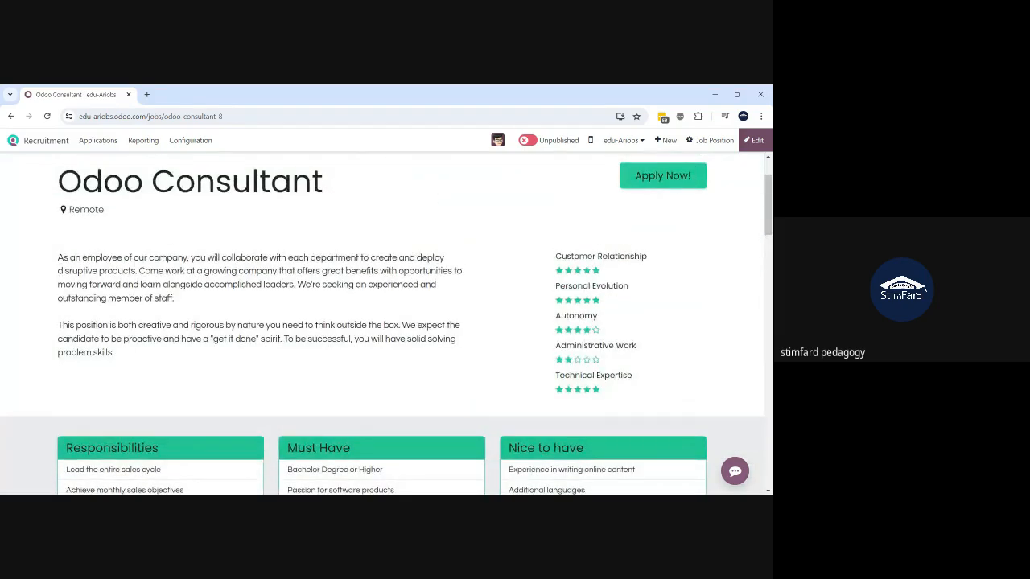
{"action": "scroll", "coordinate": [383, 338], "scroll_direction": "up", "scroll_amount": 2}
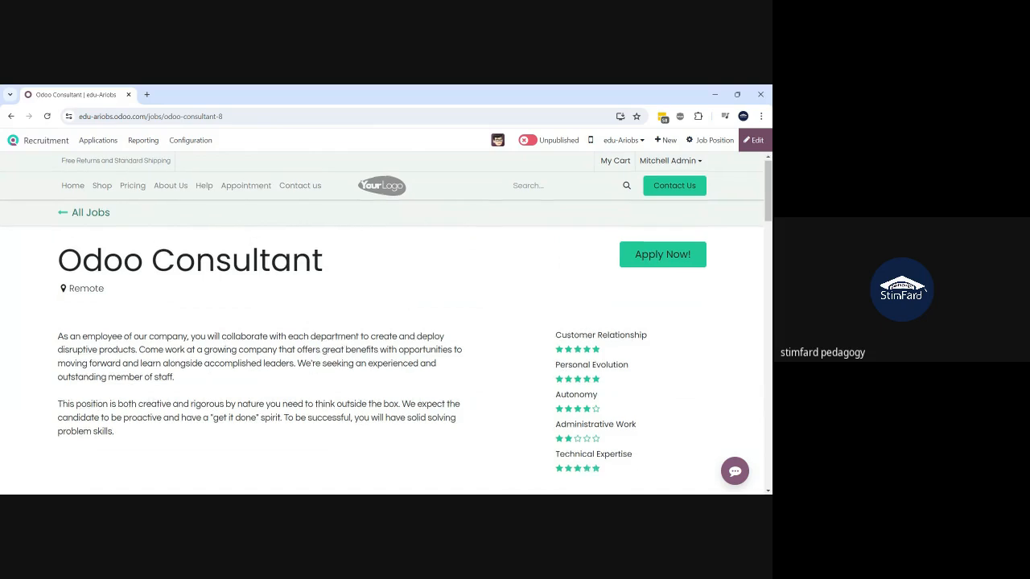
{"action": "scroll", "coordinate": [382, 322], "scroll_direction": "down", "scroll_amount": 3}
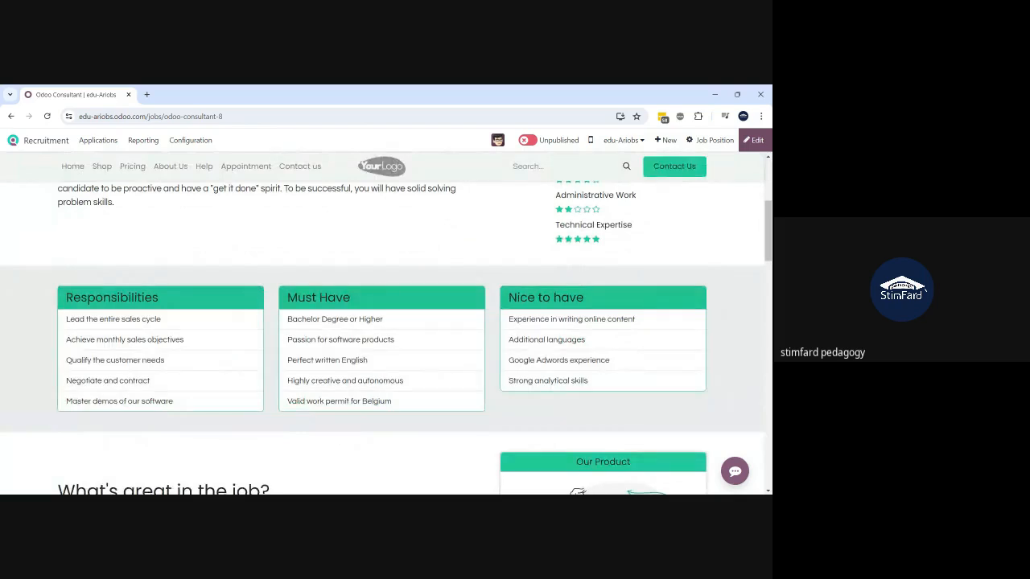
{"action": "scroll", "coordinate": [382, 322], "scroll_direction": "up", "scroll_amount": 3}
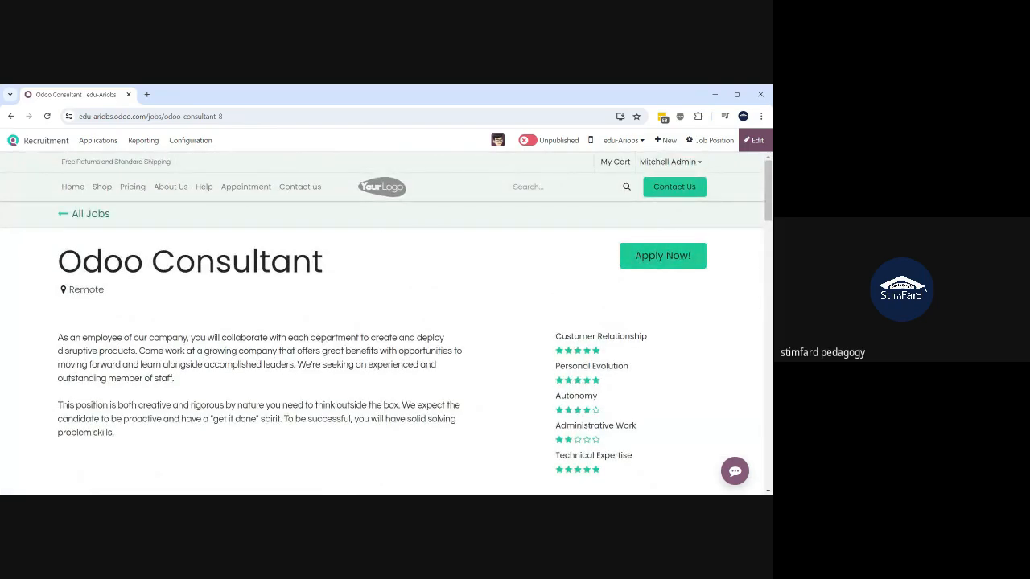
- Go back to the Odoo Consultant job form, review its process details, then return to Job Positions
{"action": "left_click", "coordinate": [10, 116]}
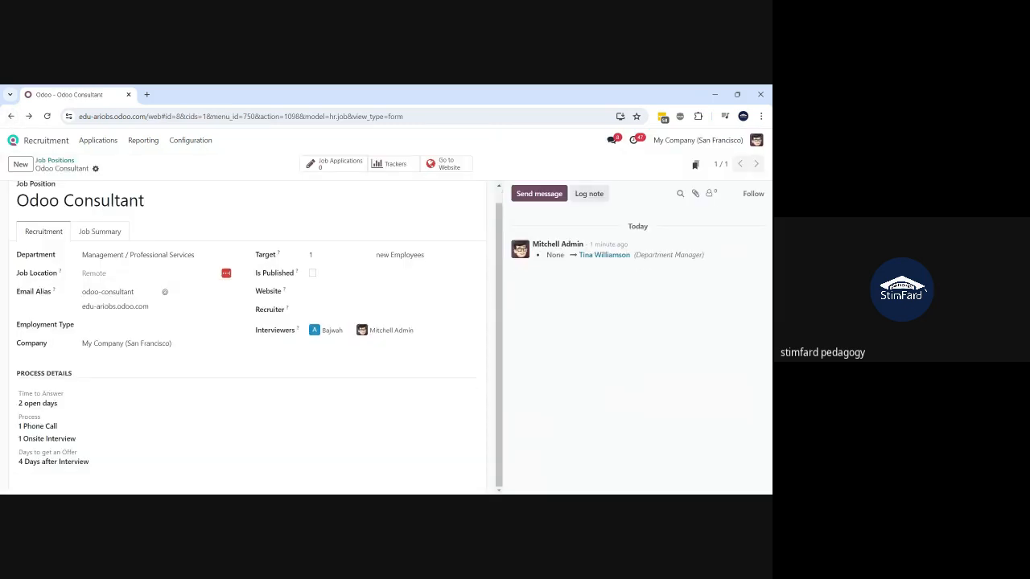
{"action": "left_click_drag", "start_coordinate": [90, 462], "coordinate": [2, 406]}
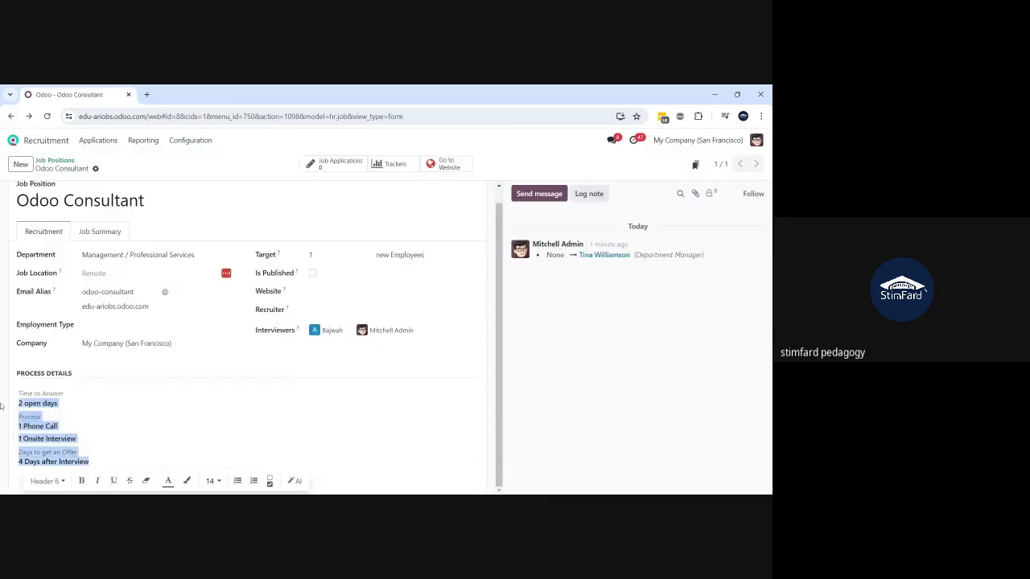
{"action": "left_click", "coordinate": [145, 387]}
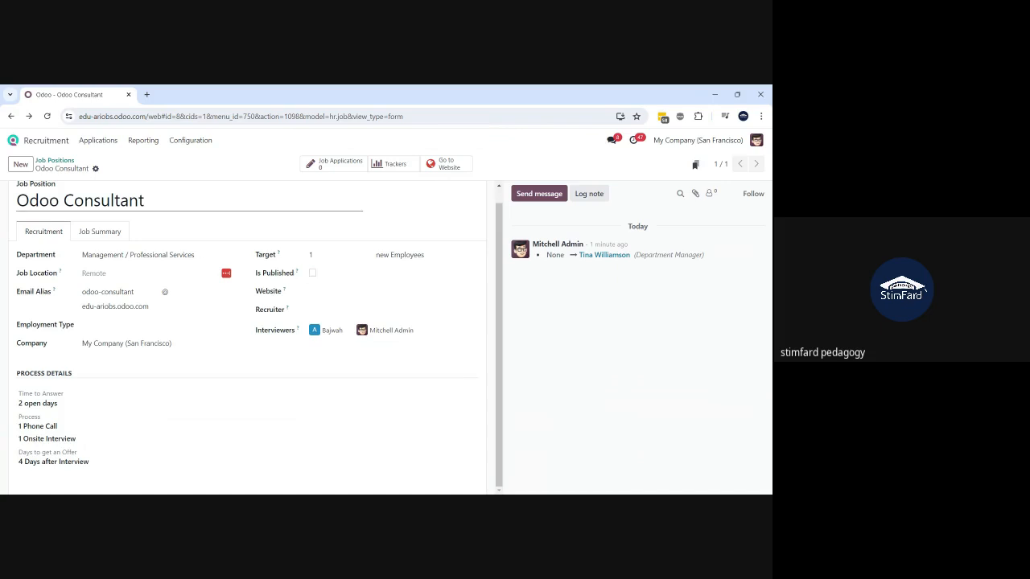
{"action": "left_click", "coordinate": [55, 160]}
- Publish the Odoo Consultant job from its kanban card and check its application e-mail
{"action": "scroll", "coordinate": [161, 280], "scroll_direction": "down", "scroll_amount": 3}
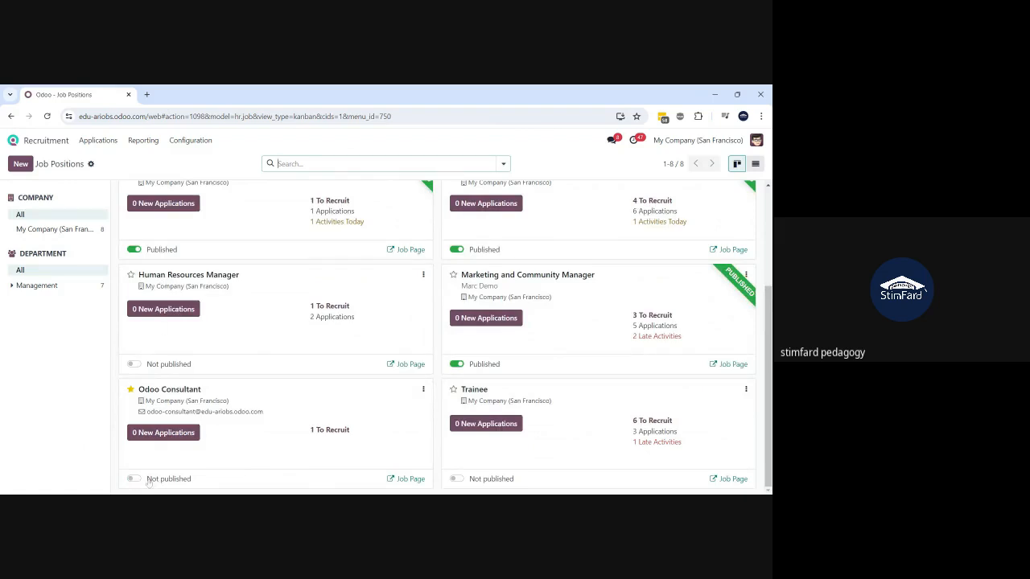
{"action": "left_click", "coordinate": [133, 479]}
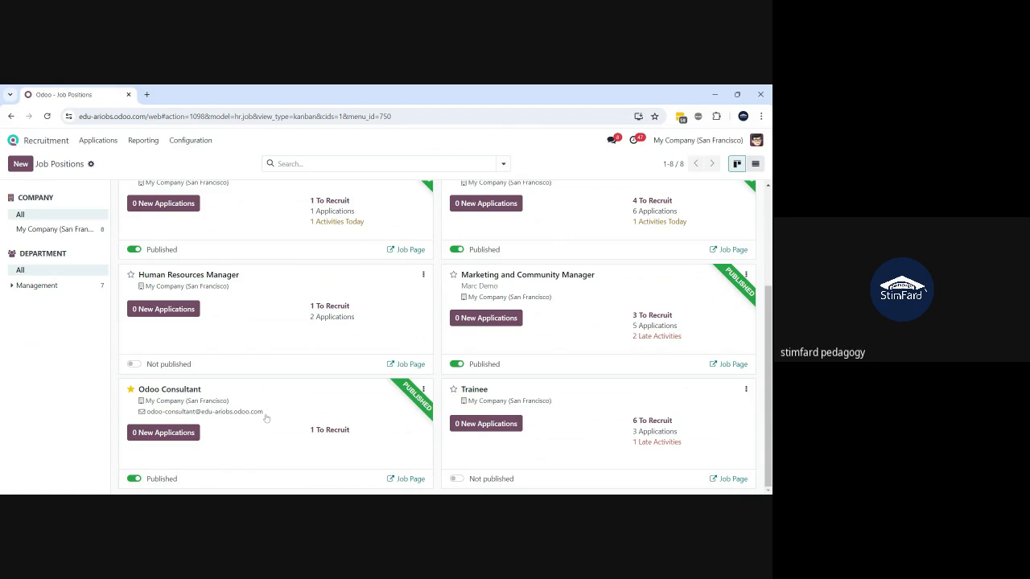
{"action": "left_click_drag", "start_coordinate": [266, 418], "coordinate": [128, 417]}
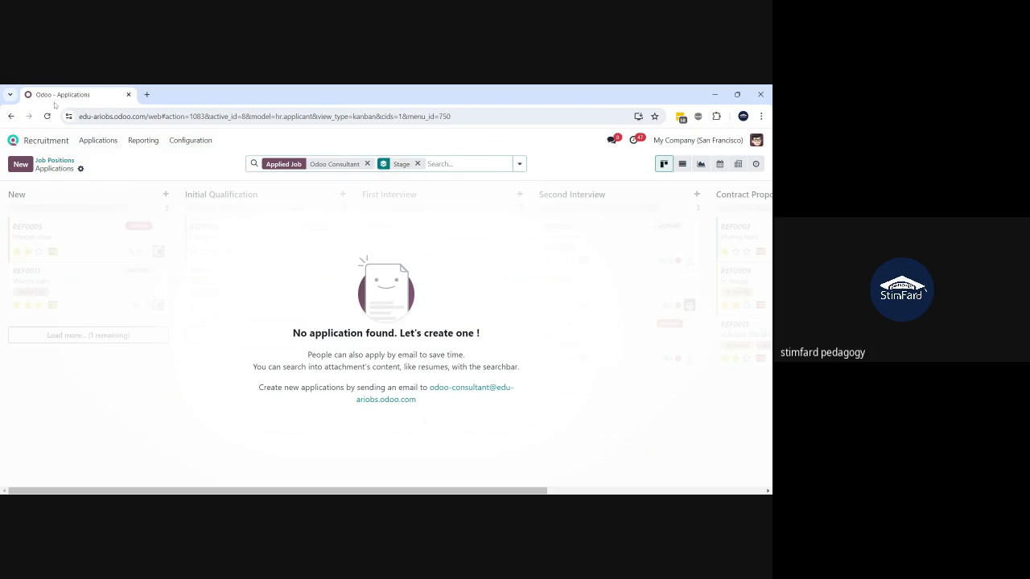
- Open the empty Odoo Consultant applications board and return to the Job Positions overview
{"action": "left_click", "coordinate": [55, 161]}
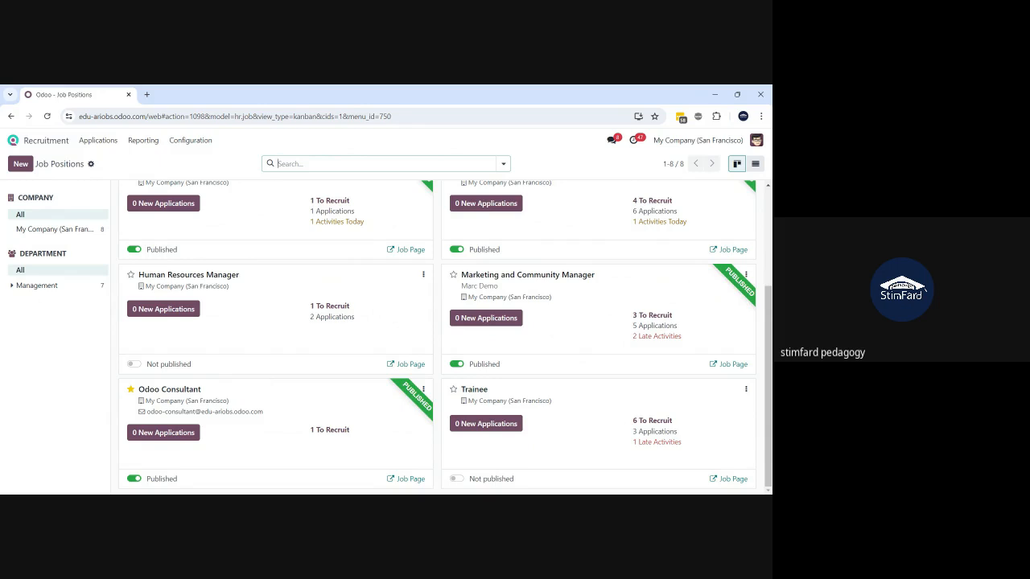
{"action": "left_click", "coordinate": [265, 418]}
{"action": "left_click_drag", "start_coordinate": [265, 418], "coordinate": [148, 415]}
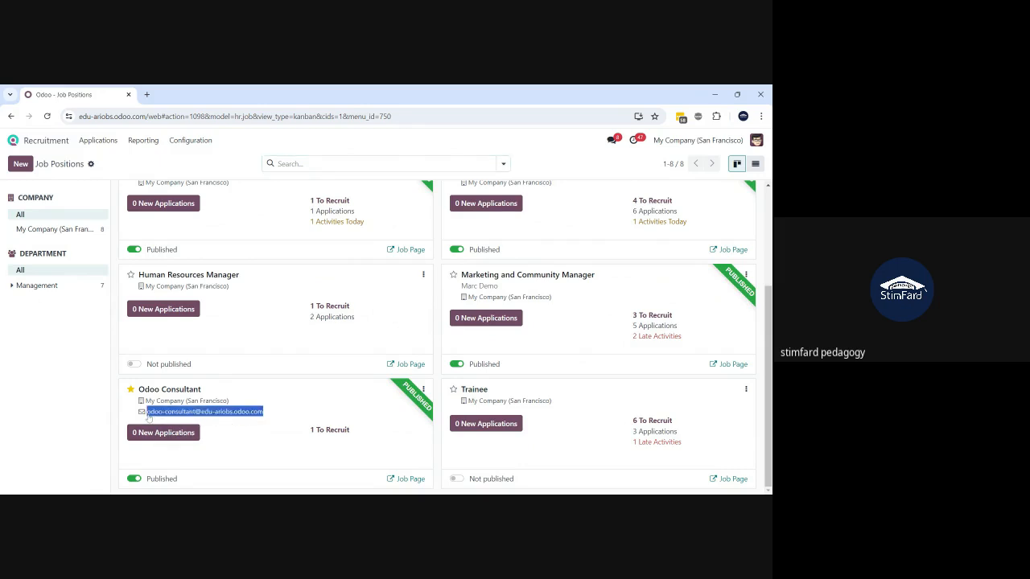
{"action": "left_click", "coordinate": [148, 417]}
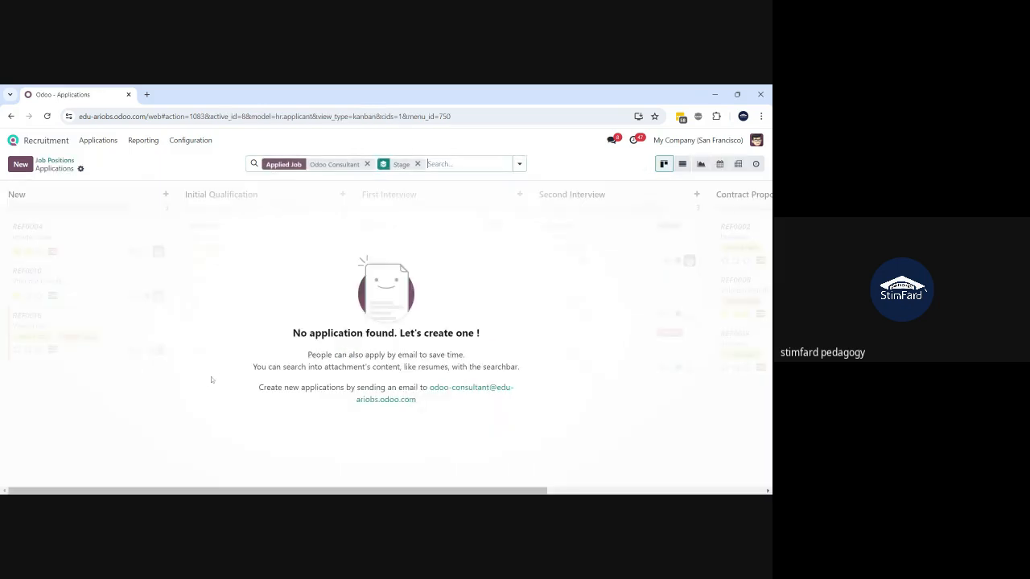
{"action": "left_click", "coordinate": [67, 161]}
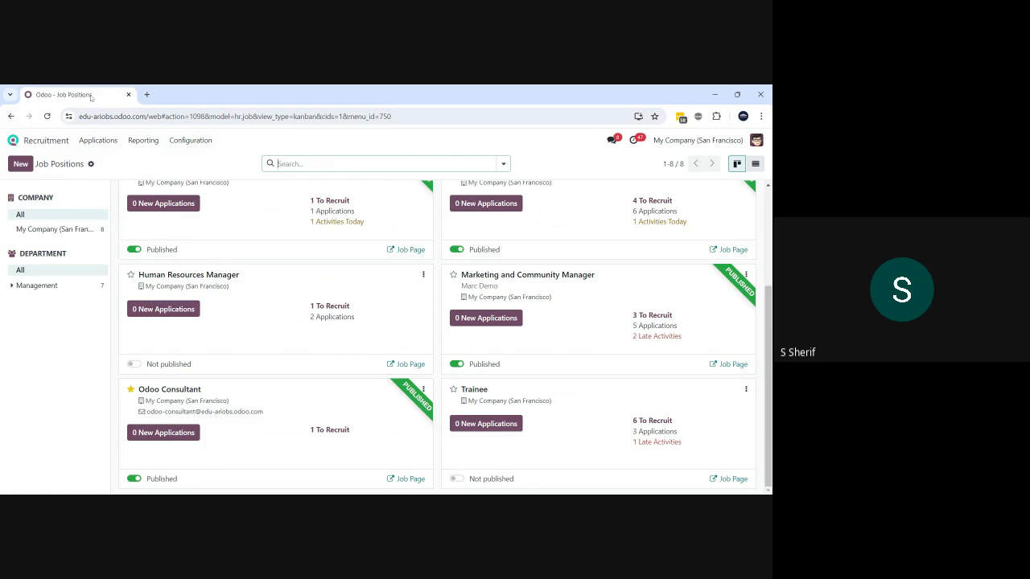
{"action": "right_click", "coordinate": [91, 98]}
{"action": "left_click", "coordinate": [121, 165]}
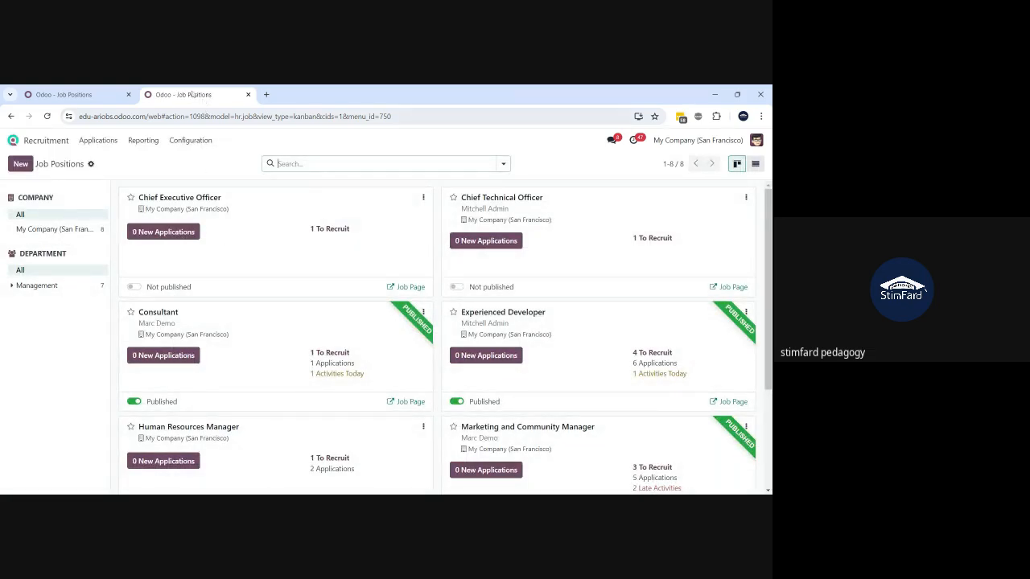
{"action": "left_click_drag", "start_coordinate": [195, 95], "coordinate": [211, 153]}
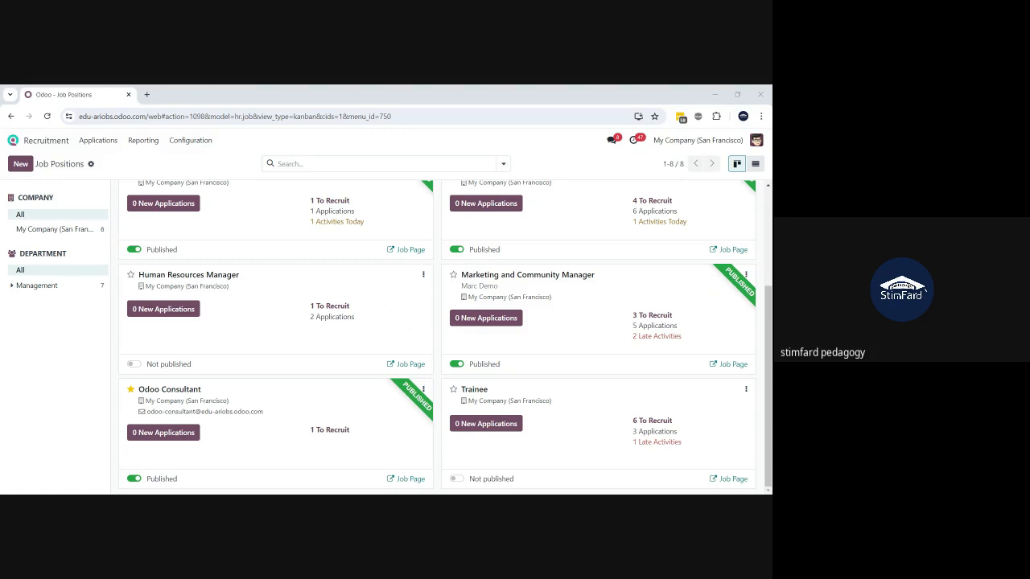
{"action": "key", "text": "alt+Tab"}
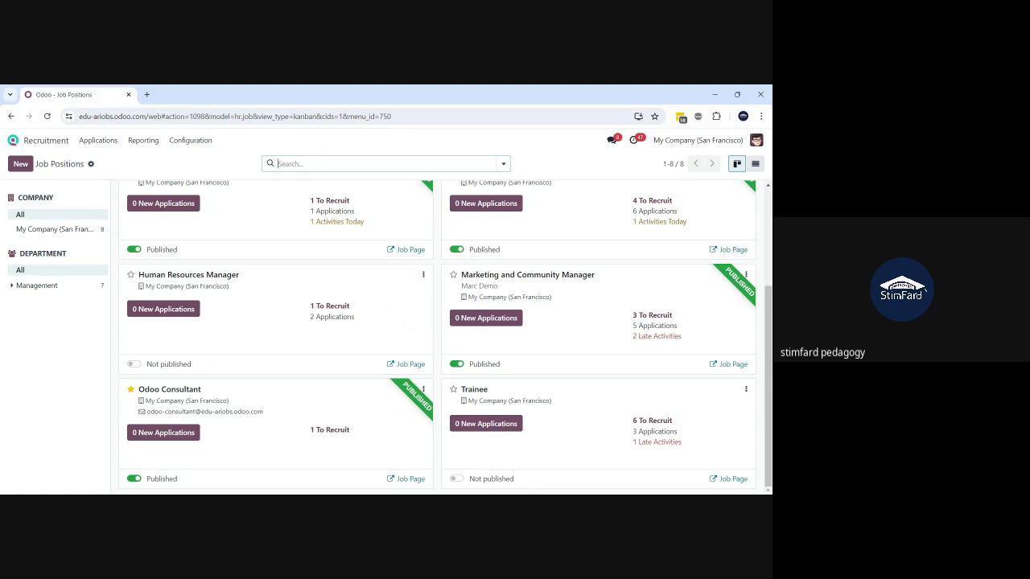
{"action": "left_click", "coordinate": [466, 492]}
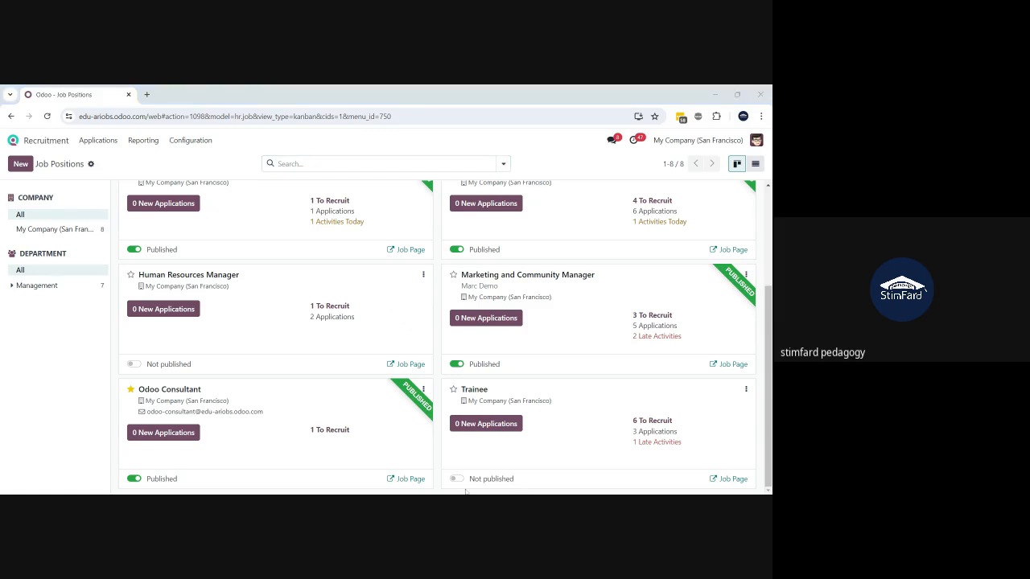
{"action": "key", "text": "alt+Tab"}
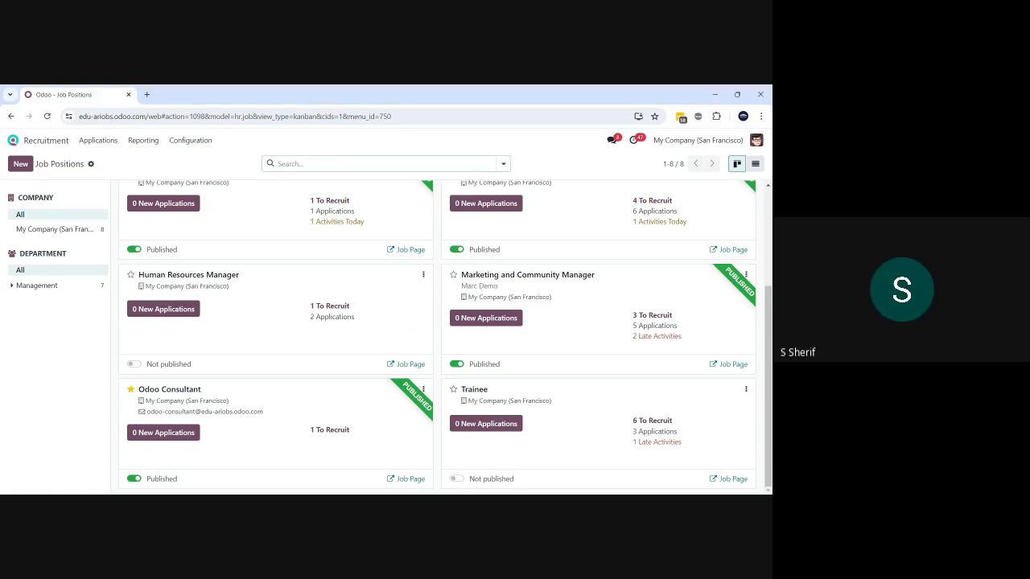
{"action": "scroll", "coordinate": [435, 372], "scroll_direction": "up", "scroll_amount": 3}
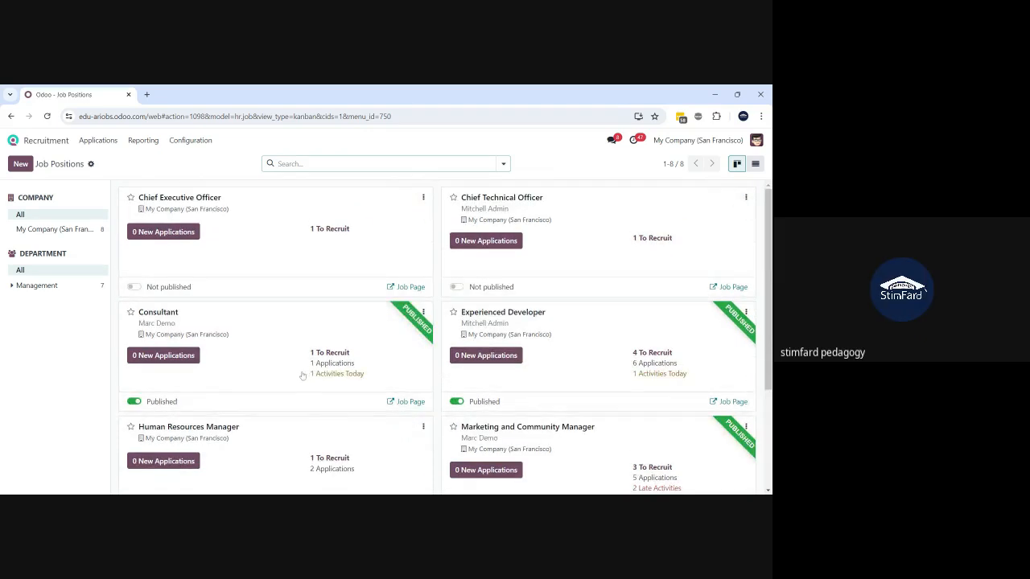
- Recheck the Odoo Consultant applications twice and find none, then open the card's ⋮ options menu
{"action": "scroll", "coordinate": [303, 376], "scroll_direction": "down", "scroll_amount": 2}
{"action": "left_click", "coordinate": [303, 375]}
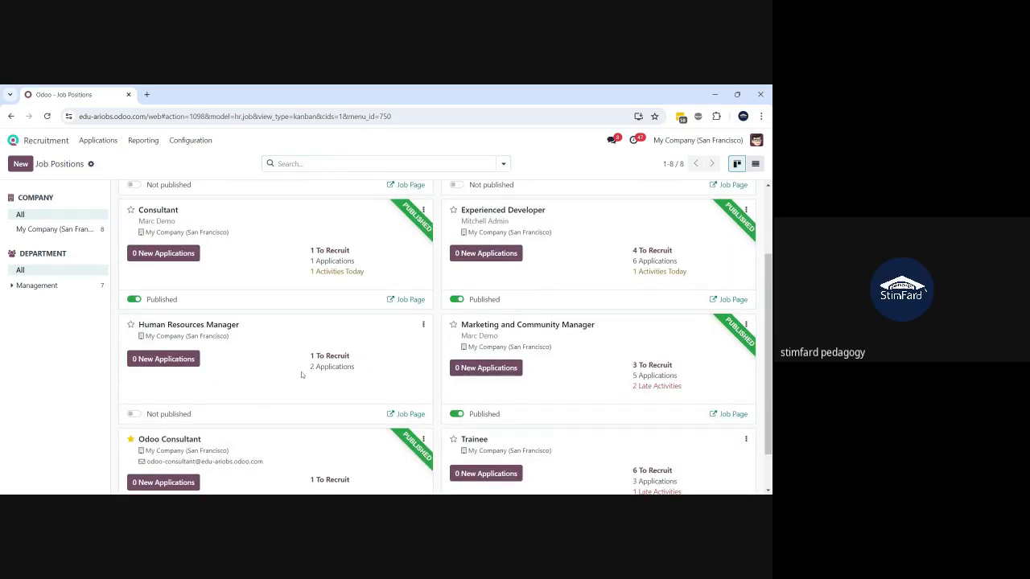
{"action": "scroll", "coordinate": [301, 375], "scroll_direction": "down", "scroll_amount": 1}
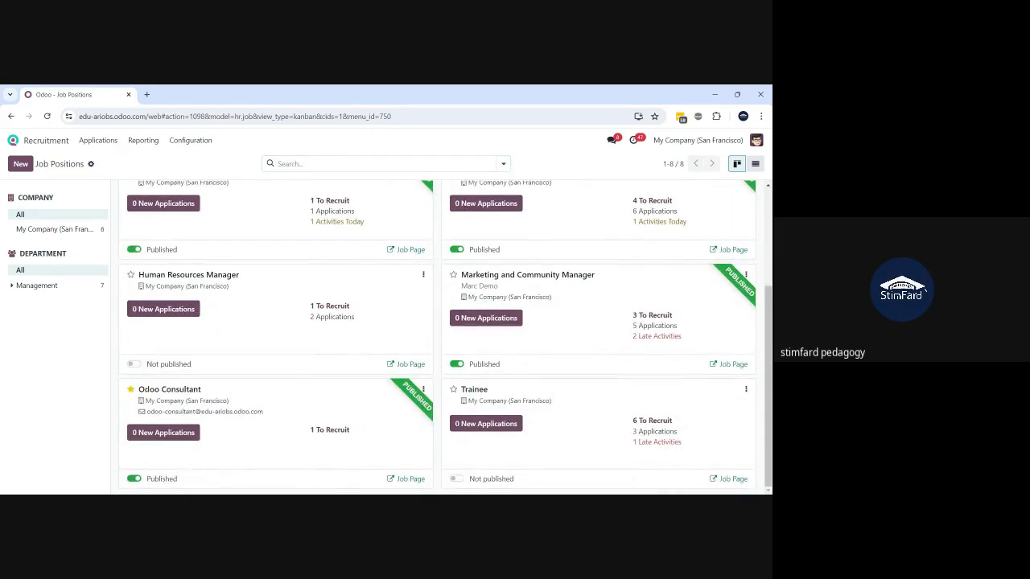
{"action": "left_click", "coordinate": [266, 387]}
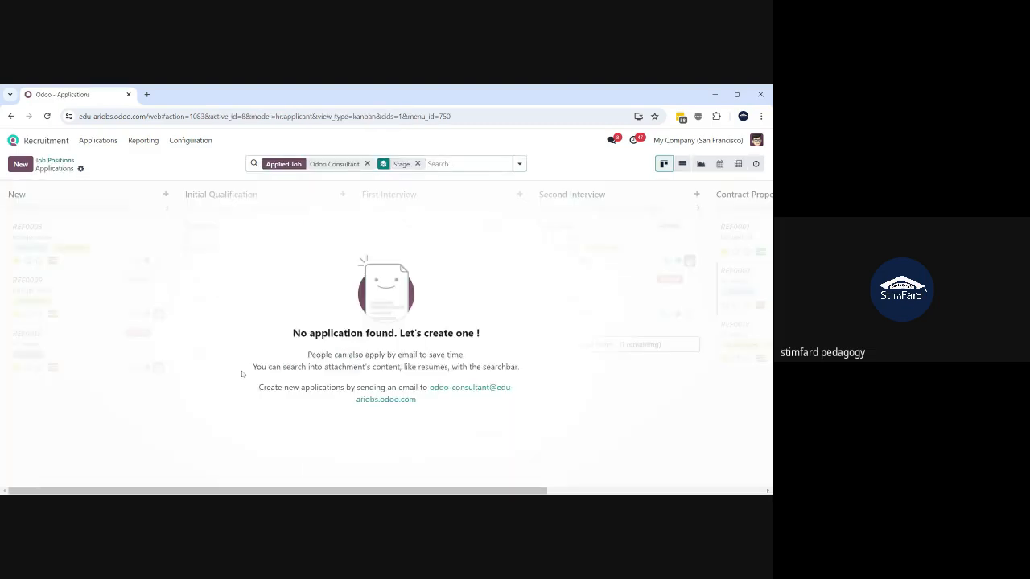
{"action": "left_click", "coordinate": [52, 162]}
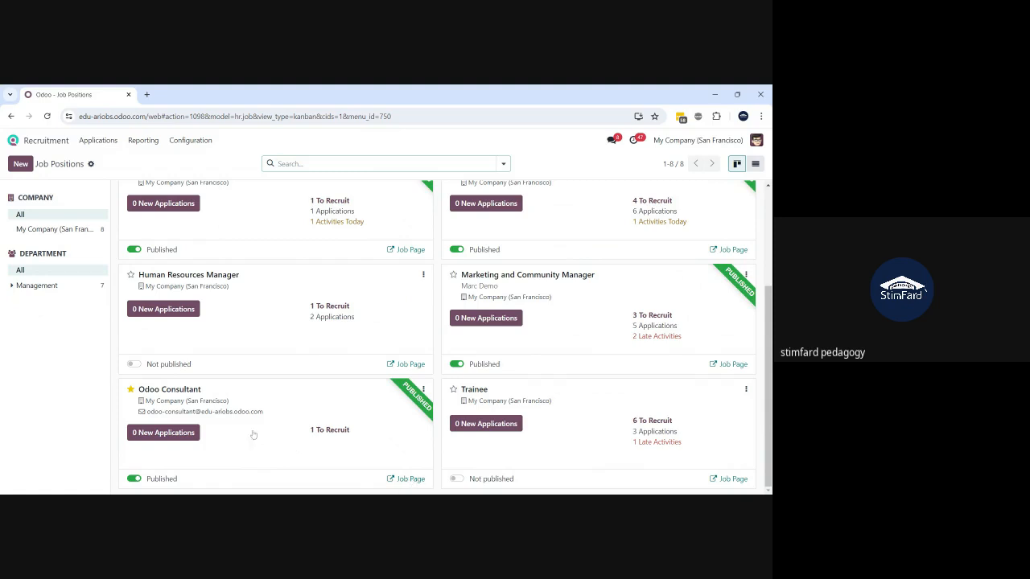
{"action": "left_click", "coordinate": [201, 395]}
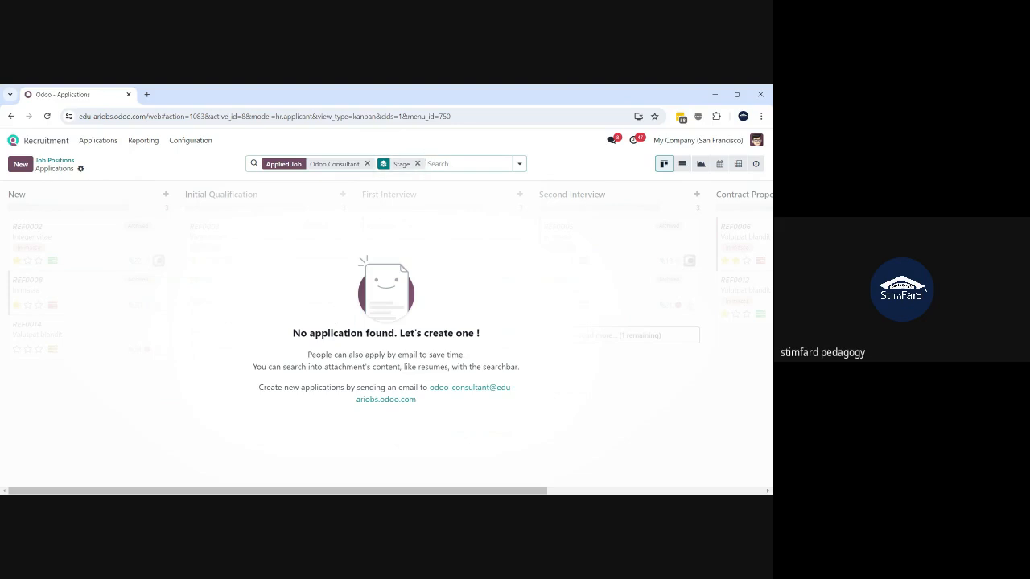
{"action": "left_click", "coordinate": [54, 160]}
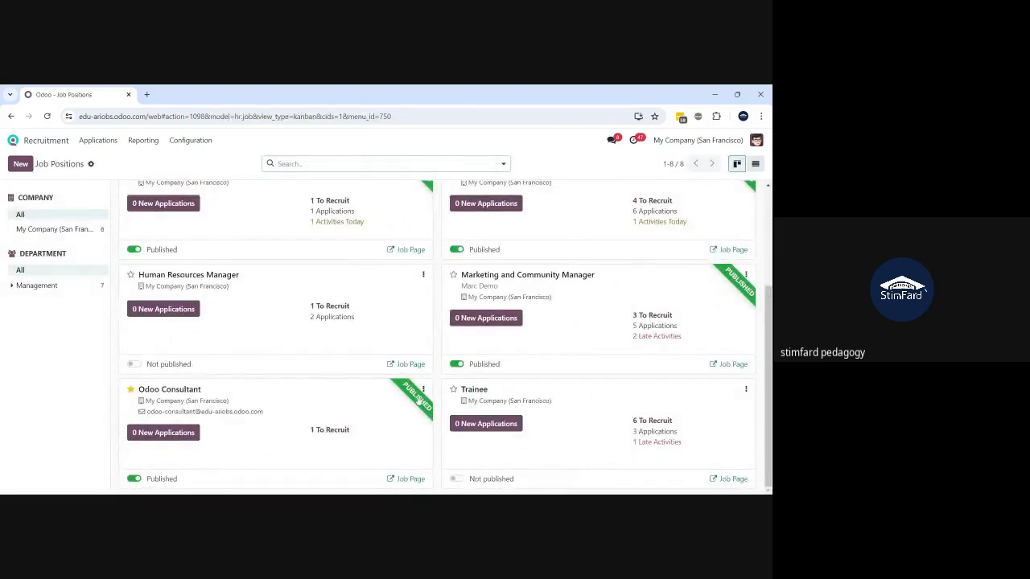
{"action": "left_click", "coordinate": [423, 392]}
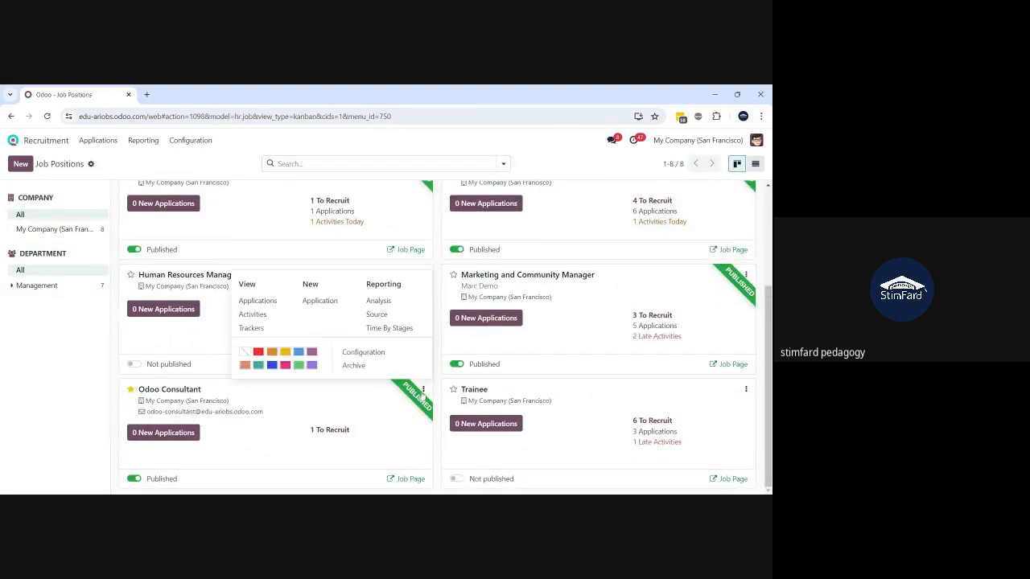
- Open the Odoo Consultant form and view its published Remote job page on the website
{"action": "left_click", "coordinate": [355, 354]}
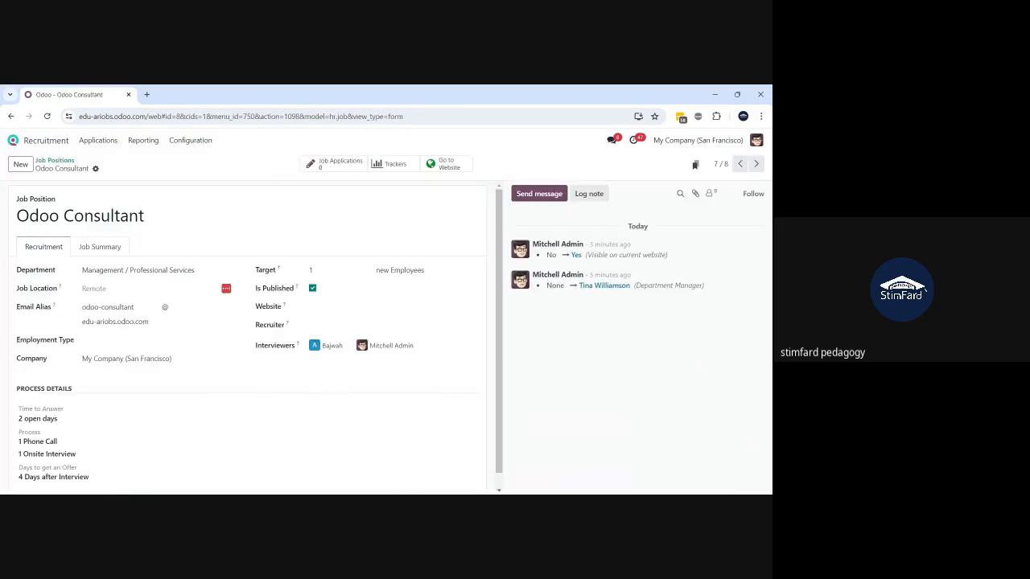
{"action": "left_click", "coordinate": [443, 165]}
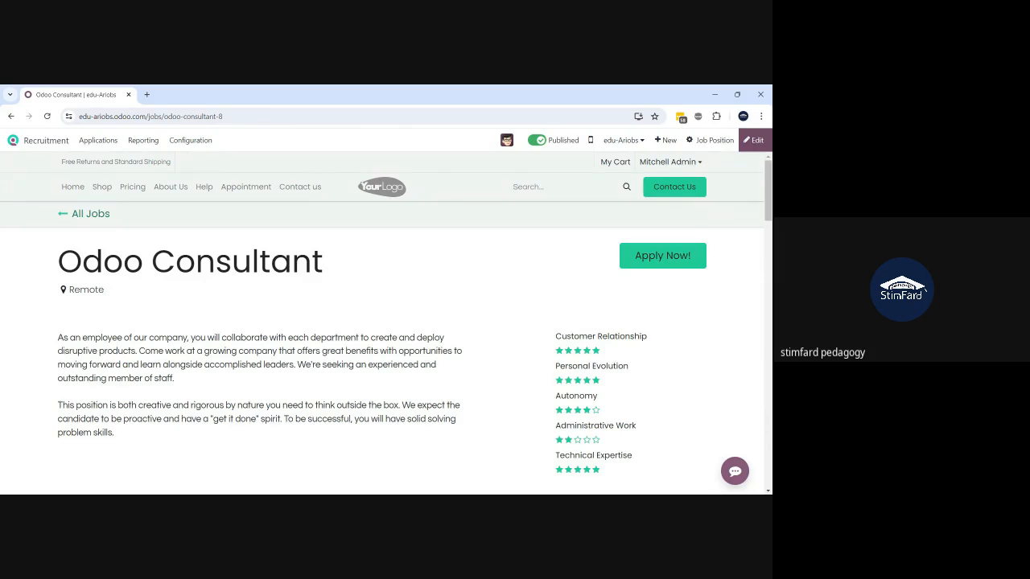
{"action": "scroll", "coordinate": [118, 318], "scroll_direction": "down", "scroll_amount": 2}
{"action": "scroll", "coordinate": [118, 319], "scroll_direction": "up", "scroll_amount": 2}
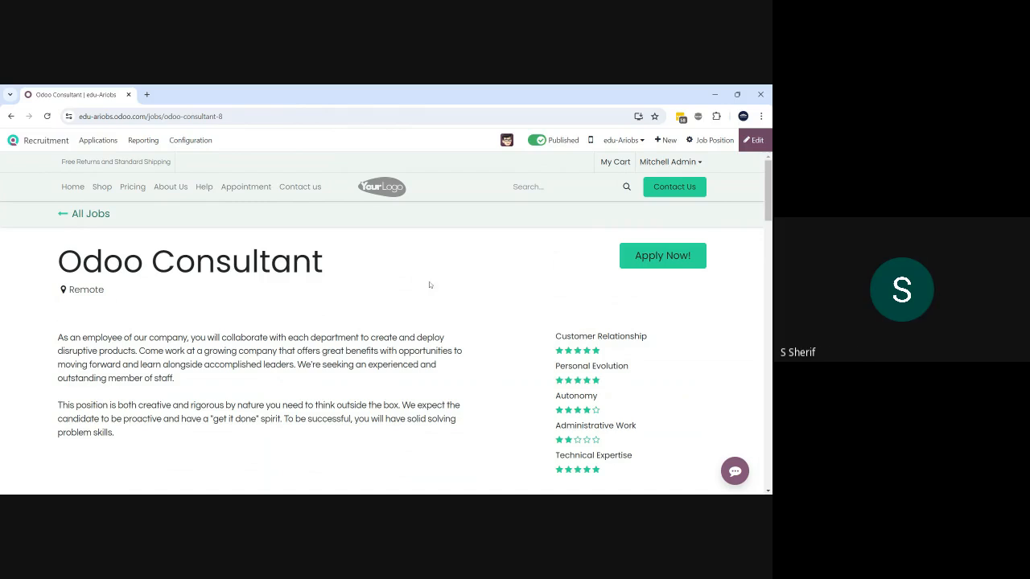
- Start an Odoo Consultant application with Apply Now and focus the LinkedIn Profile field
{"action": "left_click", "coordinate": [635, 262]}
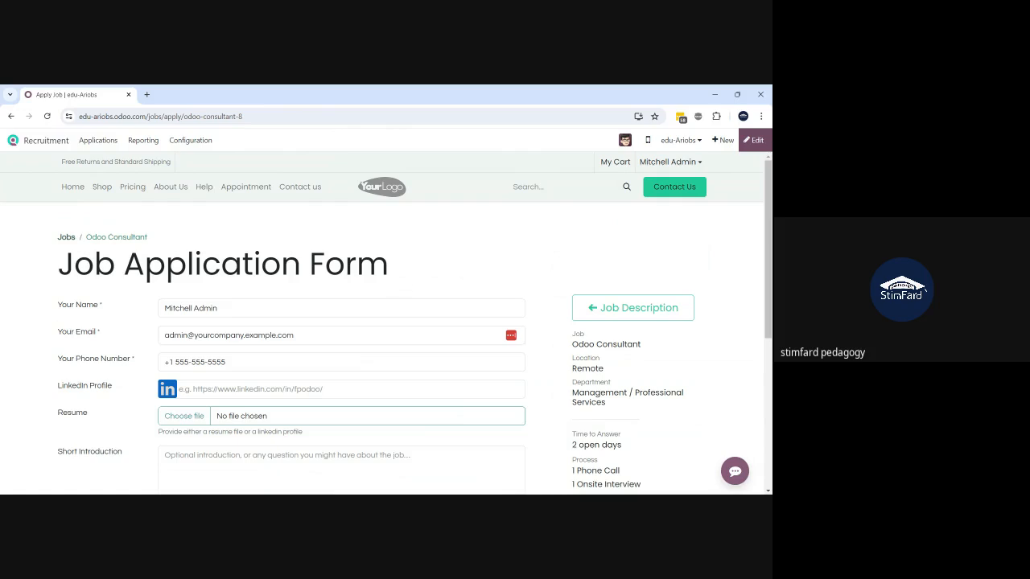
{"action": "scroll", "coordinate": [387, 322], "scroll_direction": "down", "scroll_amount": 1}
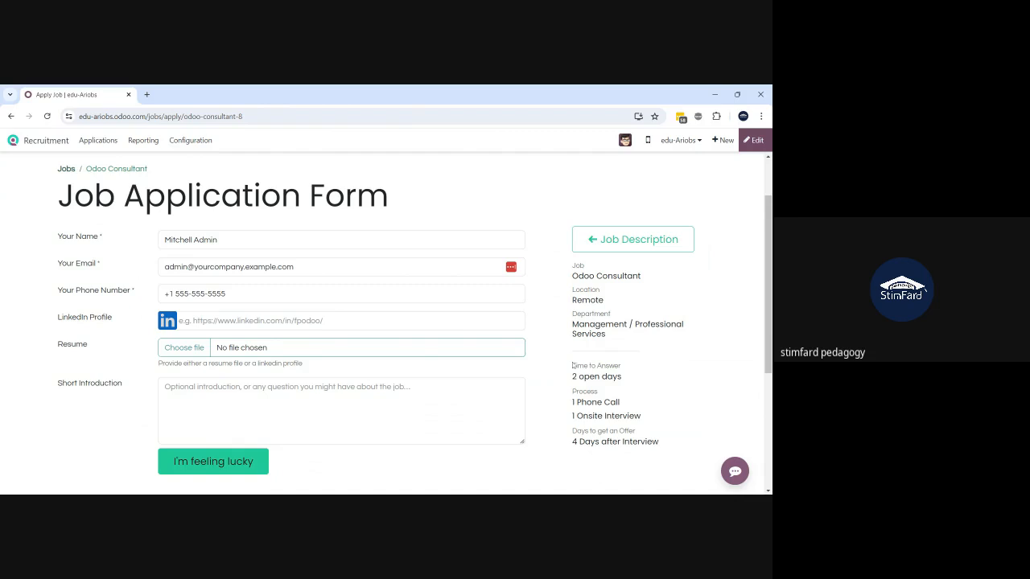
{"action": "left_click_drag", "start_coordinate": [572, 366], "coordinate": [677, 451]}
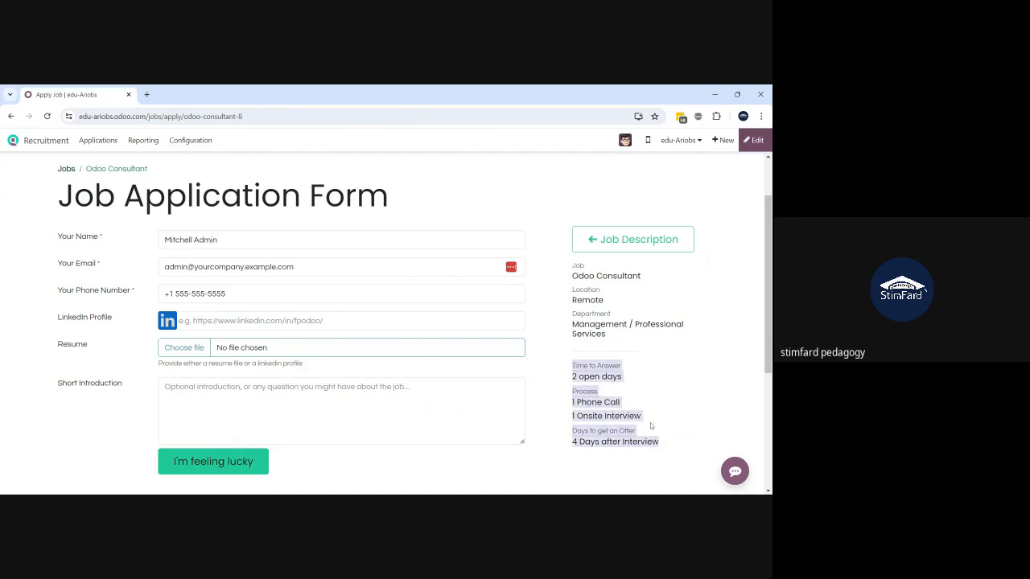
{"action": "left_click", "coordinate": [665, 411]}
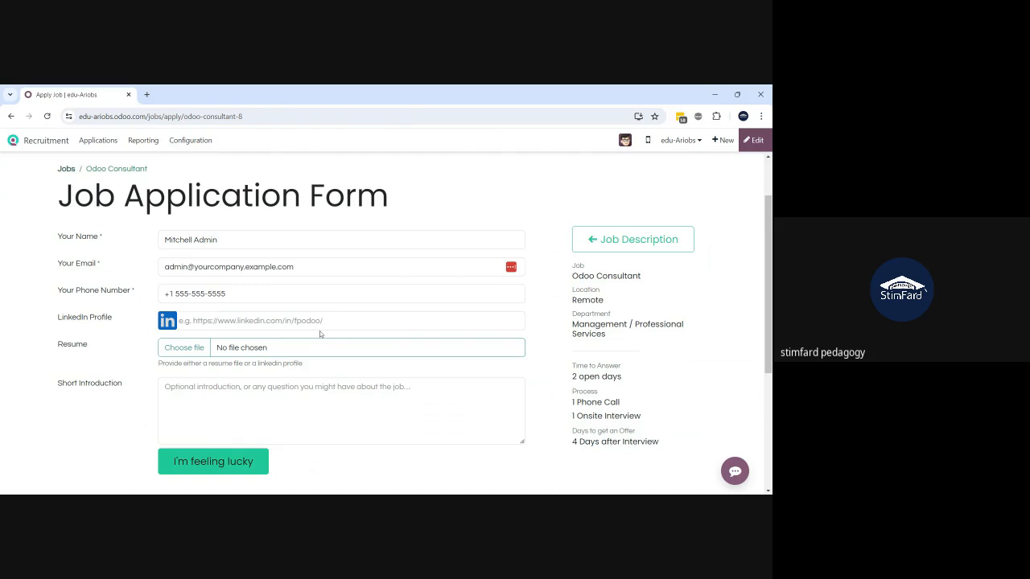
{"action": "left_click", "coordinate": [250, 321]}
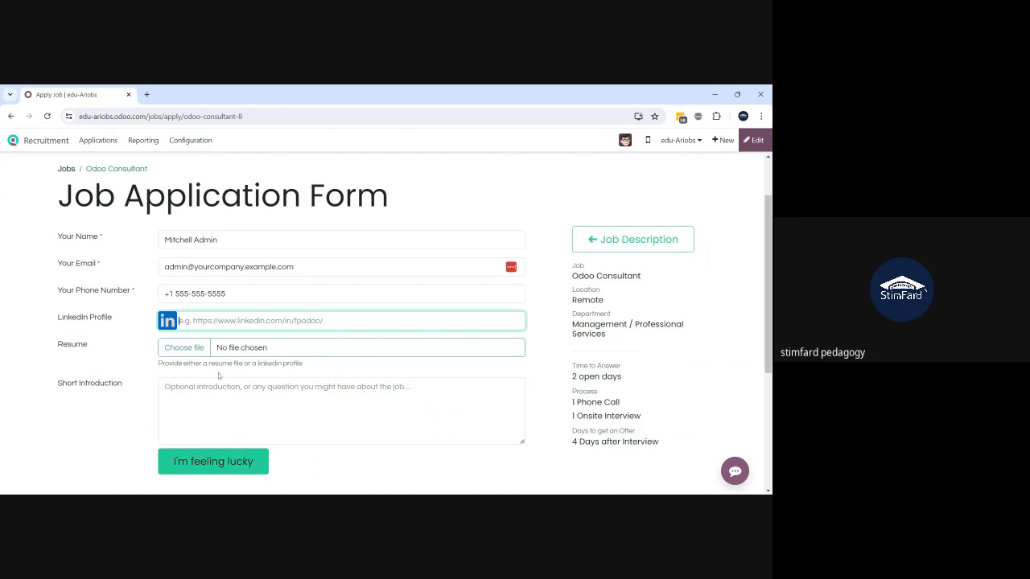
- Replace the name with the applicant's full name and attach the CV resume file
{"action": "left_click", "coordinate": [232, 233]}
{"action": "key", "text": "ctrl+a"}
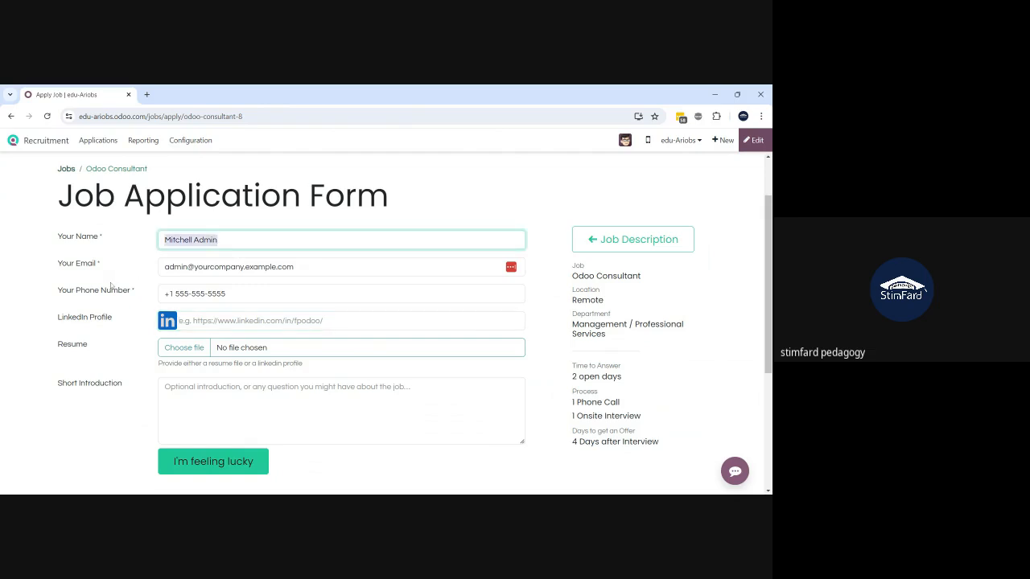
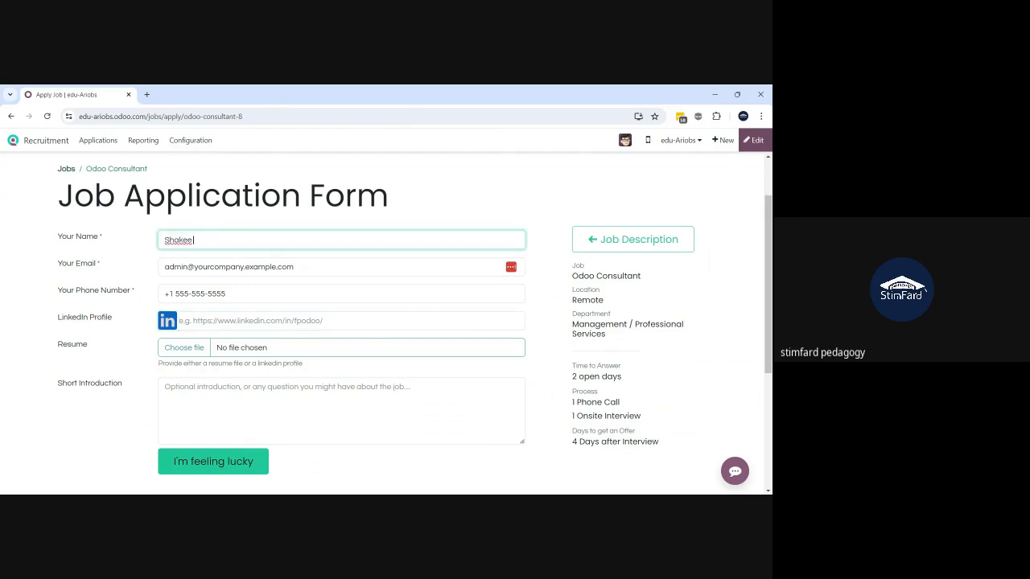
{"action": "left_click", "coordinate": [184, 351]}
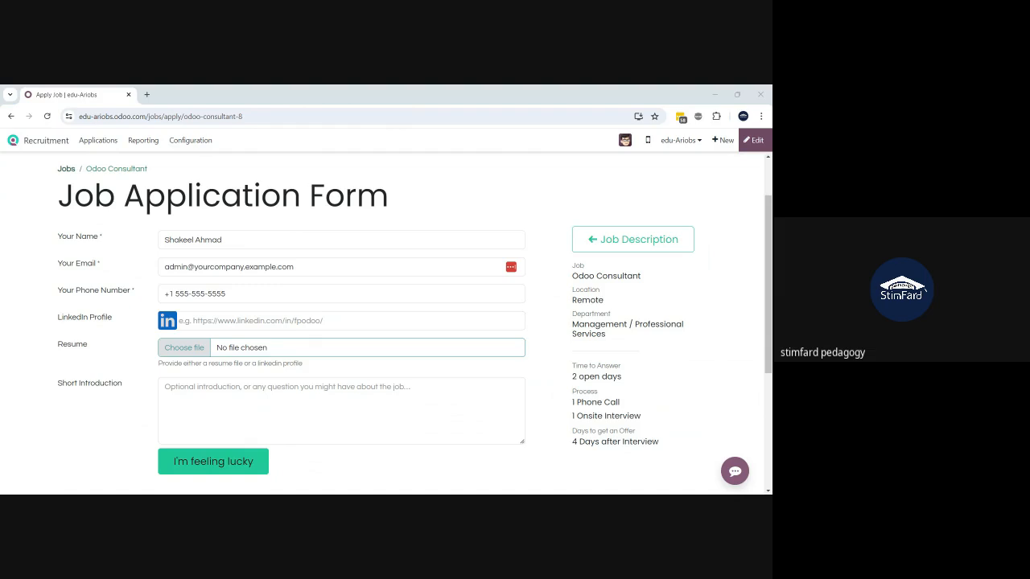
{"action": "key", "text": "Return"}
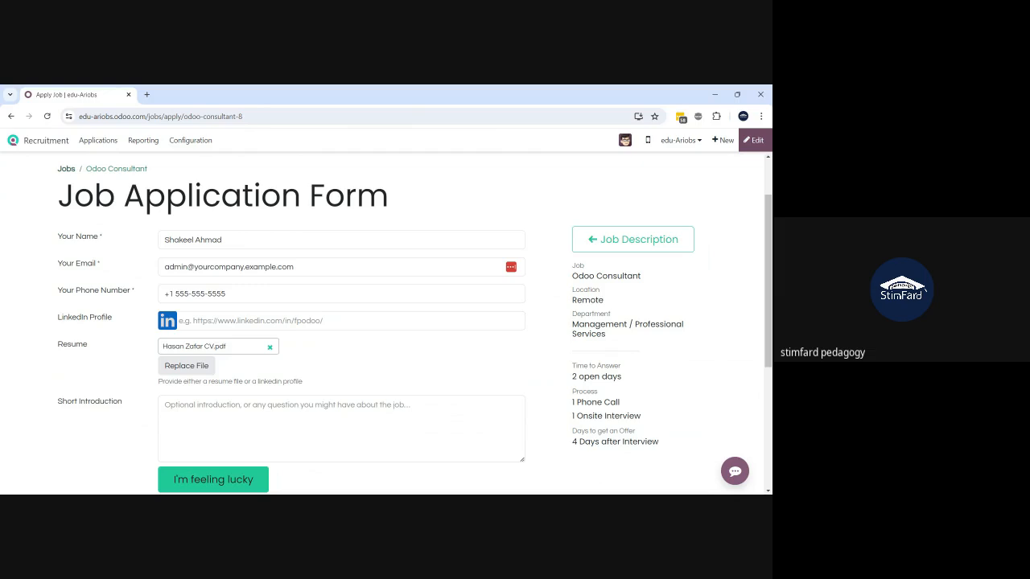
- Add the introduction 'Suitable candidate for this position' and submit the application
{"action": "left_click", "coordinate": [341, 429]}
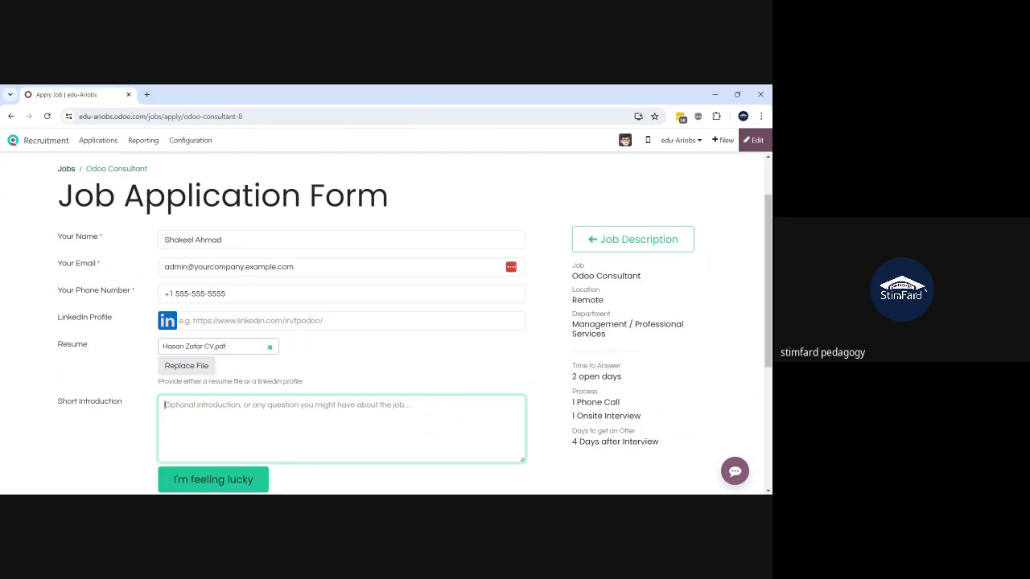
{"action": "type", "text": "Suit"}
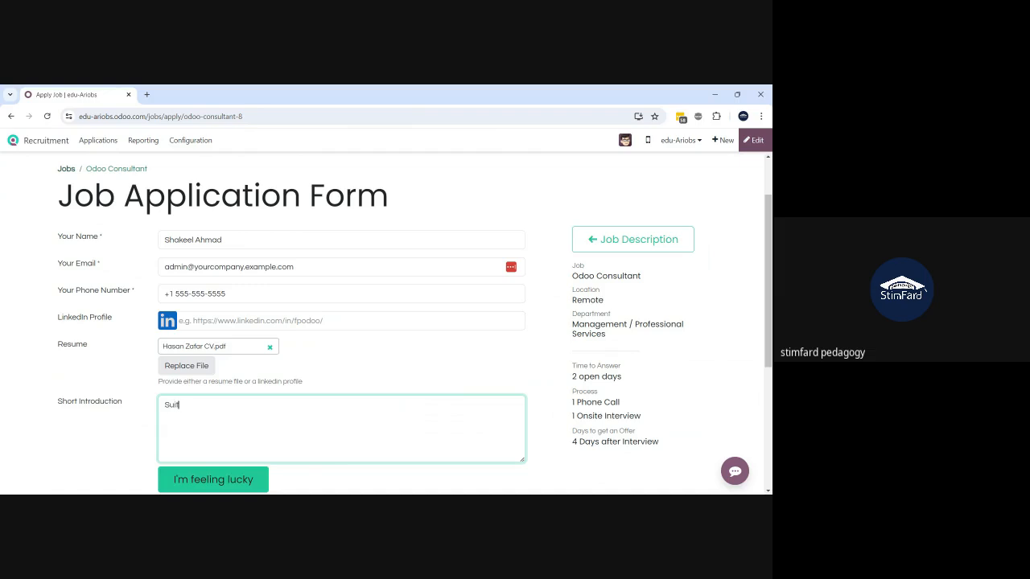
{"action": "type", "text": "able candidate for this position"}
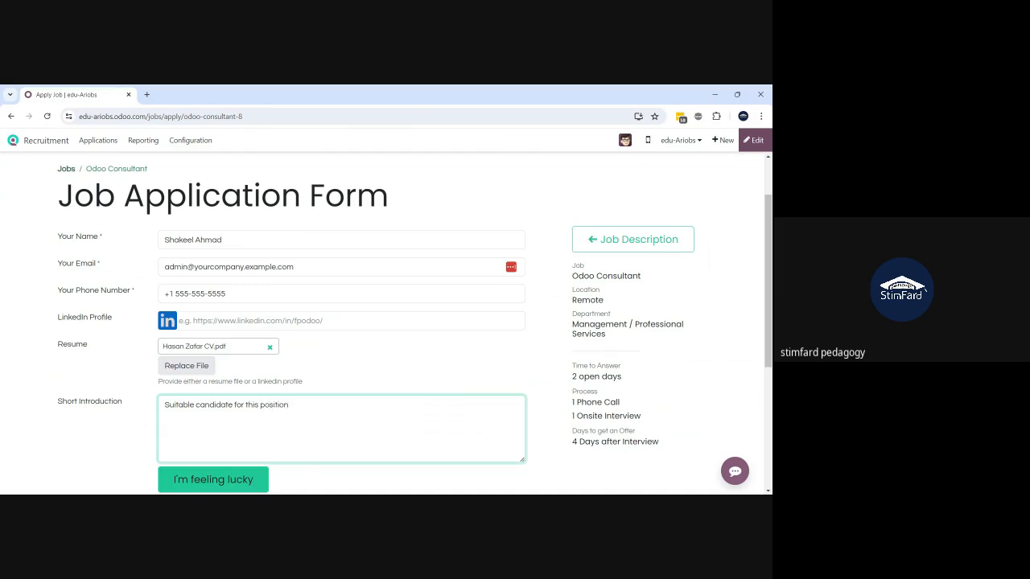
{"action": "left_click", "coordinate": [205, 488]}
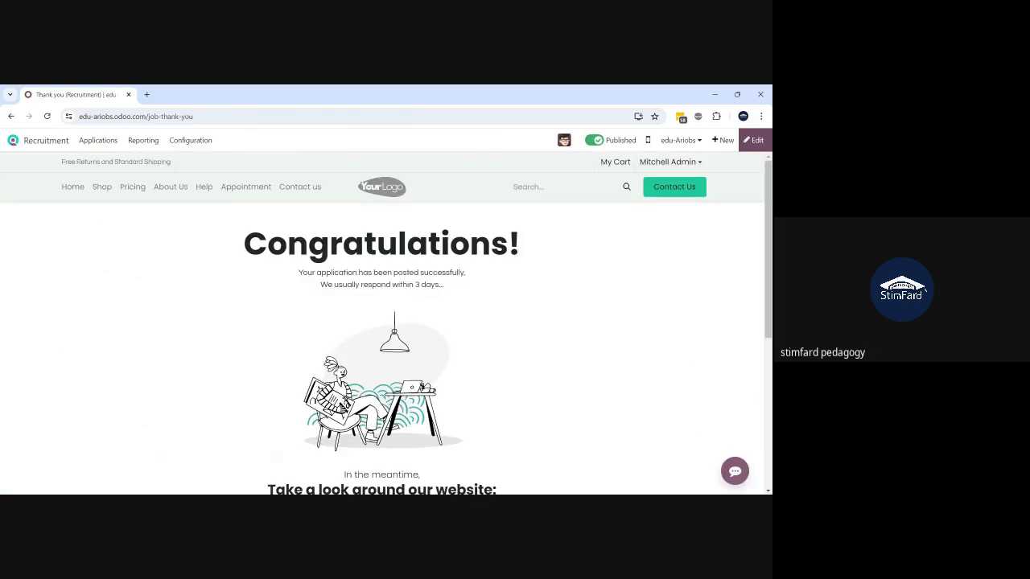
- Scroll through the Congratulations page confirming the application was posted
{"action": "scroll", "coordinate": [533, 303], "scroll_direction": "down", "scroll_amount": 1}
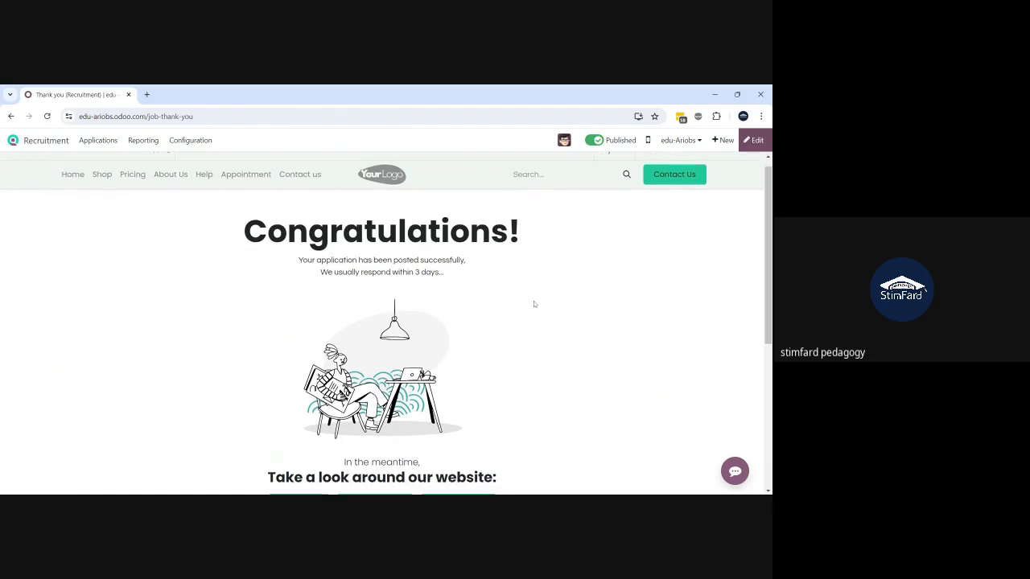
{"action": "scroll", "coordinate": [533, 304], "scroll_direction": "down", "scroll_amount": 1}
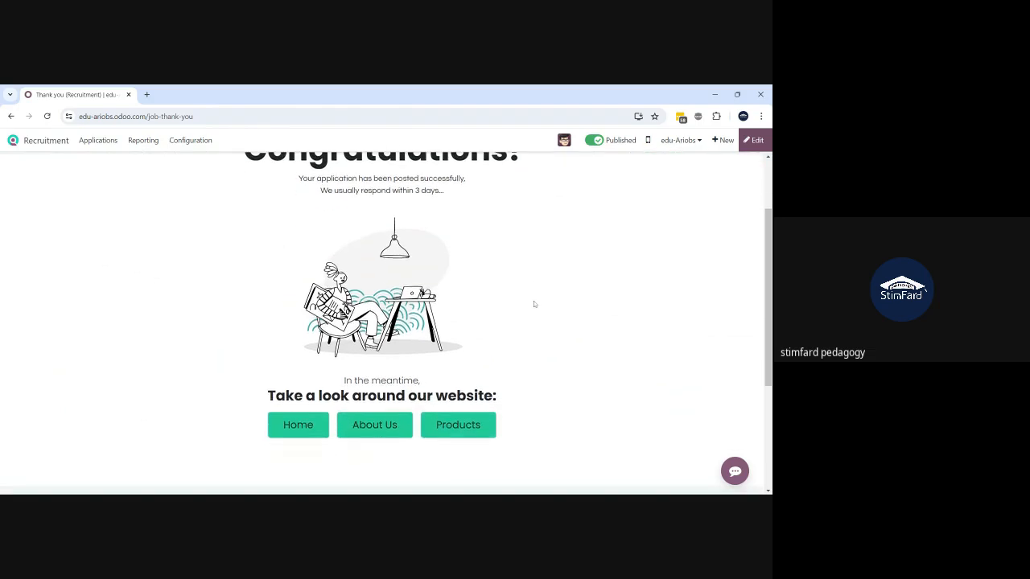
{"action": "scroll", "coordinate": [534, 304], "scroll_direction": "up", "scroll_amount": 1}
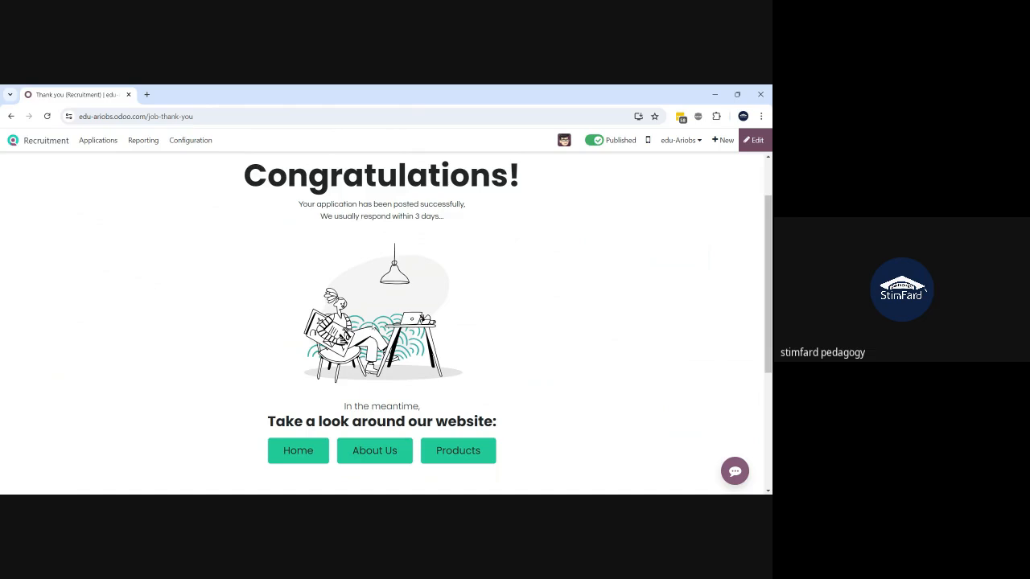
{"action": "scroll", "coordinate": [373, 326], "scroll_direction": "up", "scroll_amount": 2}
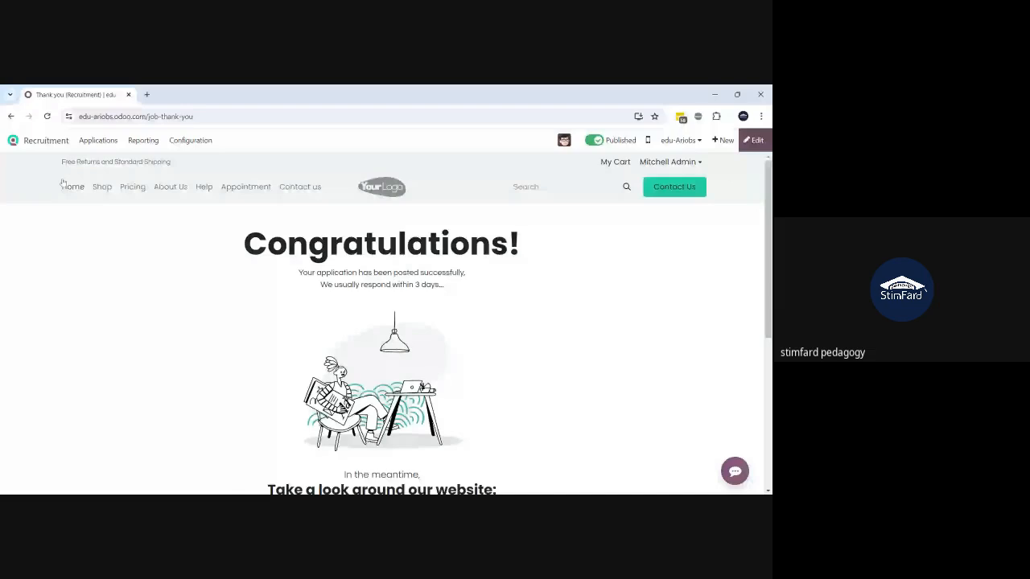
- Return to Recruitment via the 'recrui' search and open Odoo Consultant's 1 new application
{"action": "left_click", "coordinate": [53, 145]}
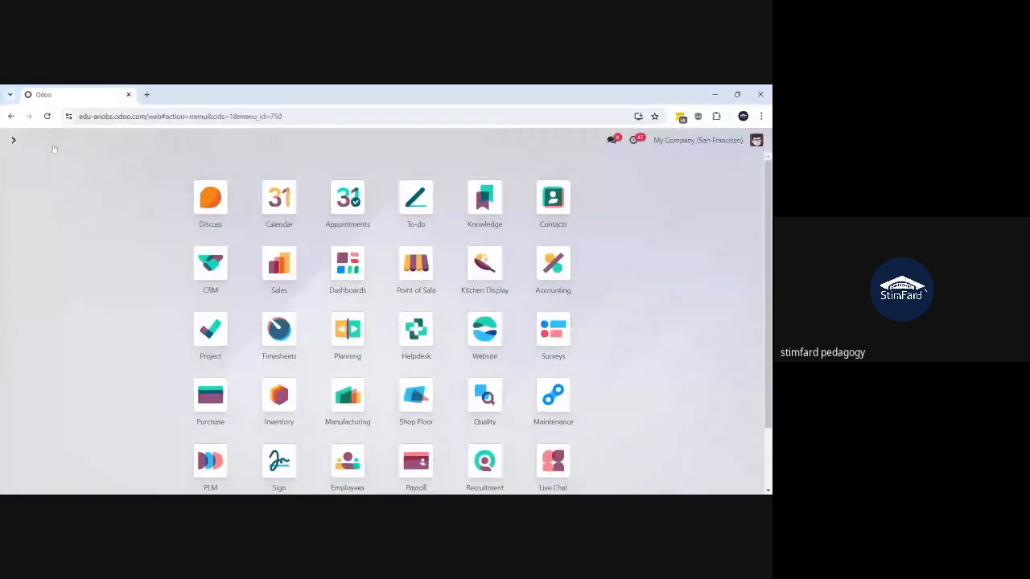
{"action": "type", "text": "recrui"}
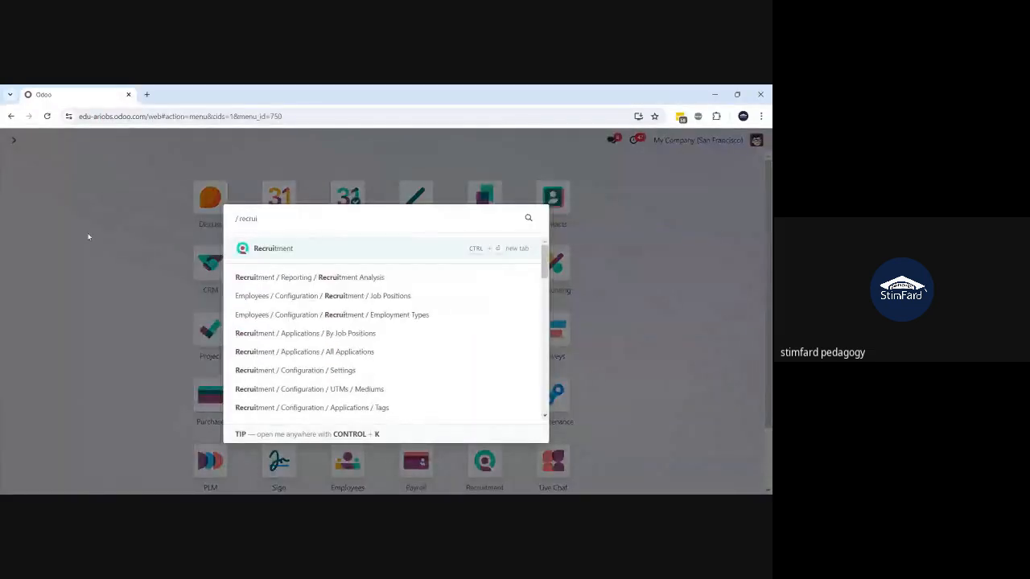
{"action": "key", "text": "Return"}
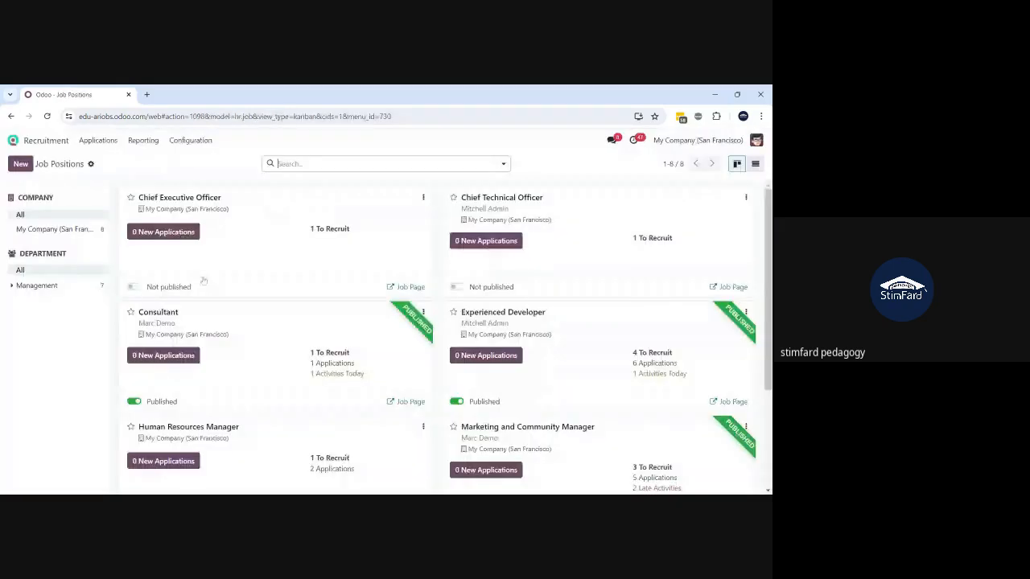
{"action": "scroll", "coordinate": [144, 295], "scroll_direction": "down", "scroll_amount": 3}
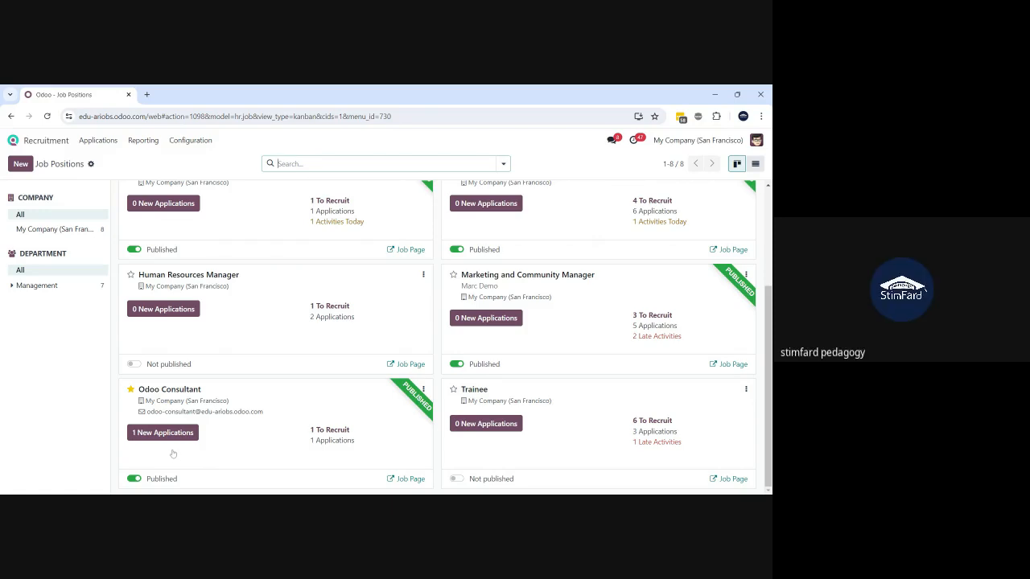
{"action": "left_click", "coordinate": [139, 437]}
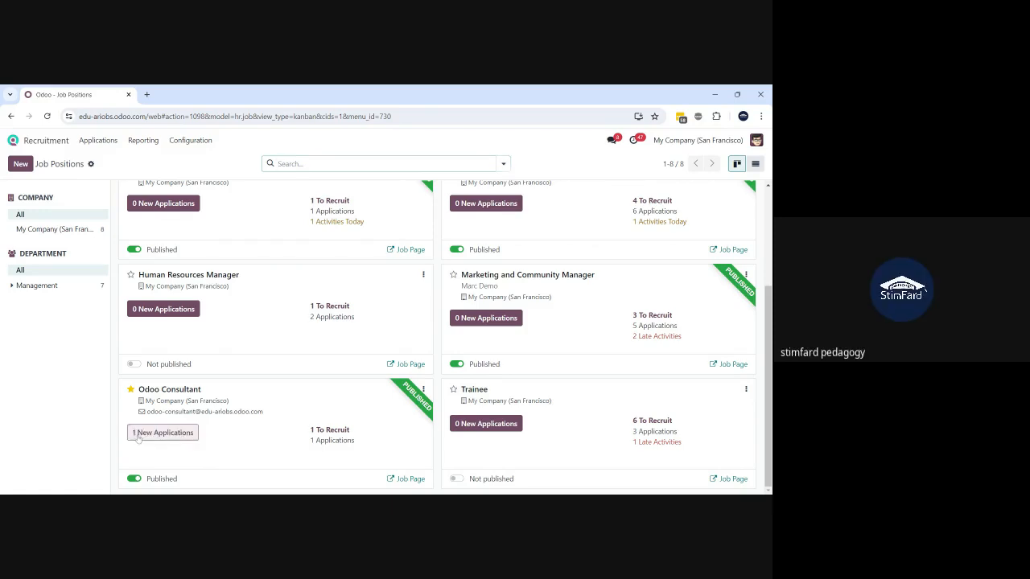
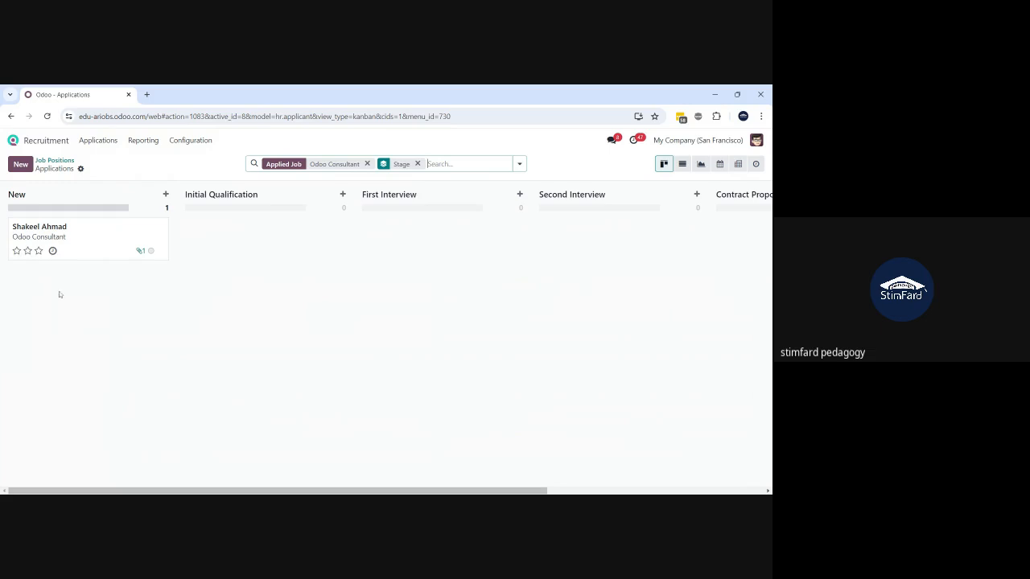
- Open the applicant's card in the New column of the Odoo Consultant pipeline
{"action": "left_click", "coordinate": [70, 231]}
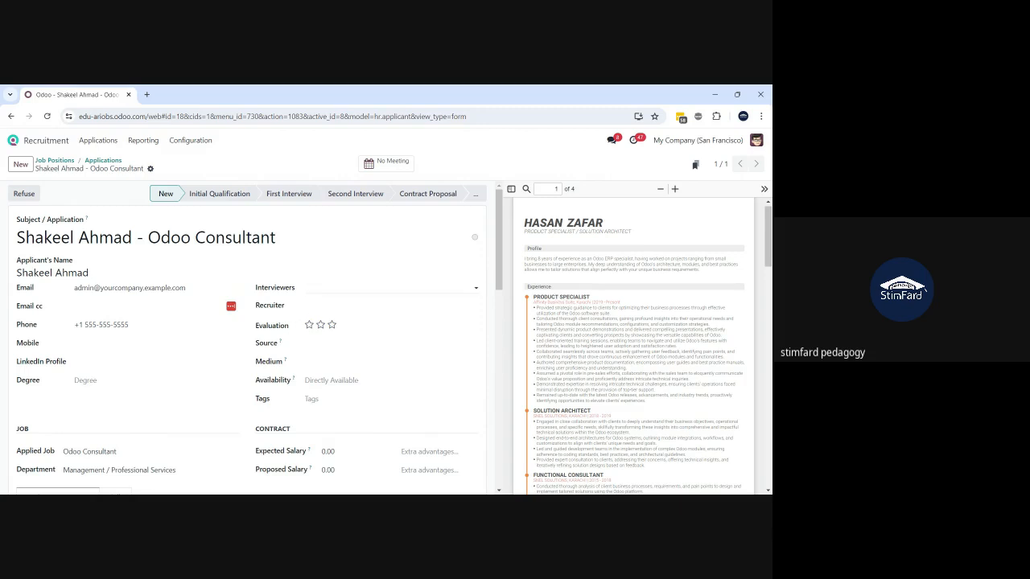
- Add two interviewers and assign a recruiter to the applicant
{"action": "left_click", "coordinate": [386, 288]}
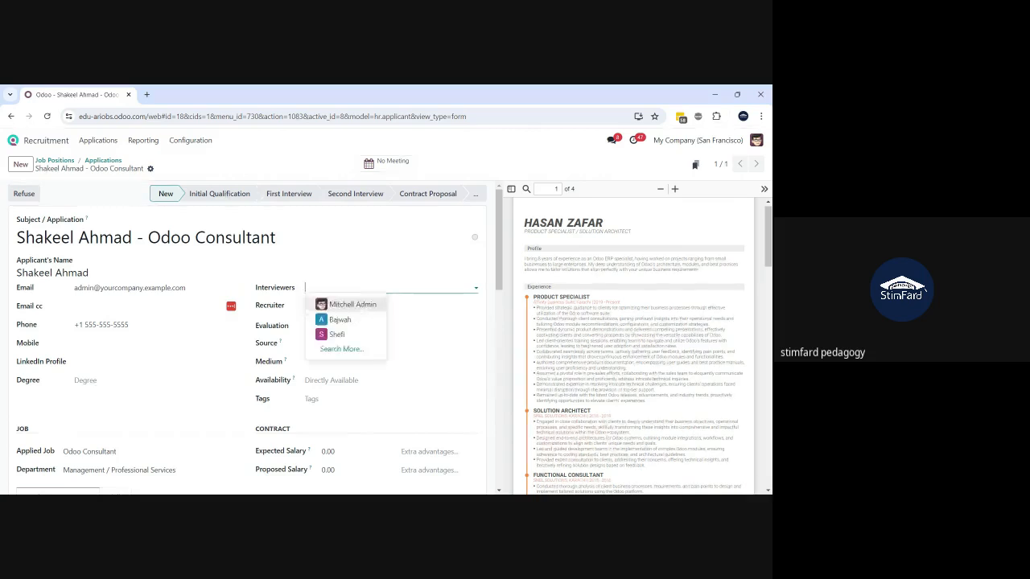
{"action": "left_click", "coordinate": [342, 320]}
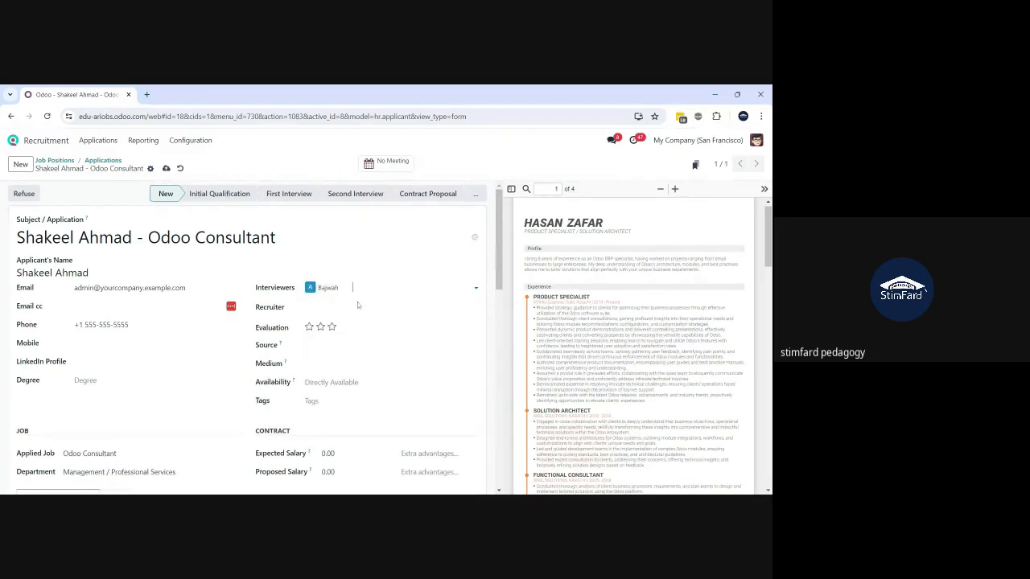
{"action": "left_click", "coordinate": [357, 297]}
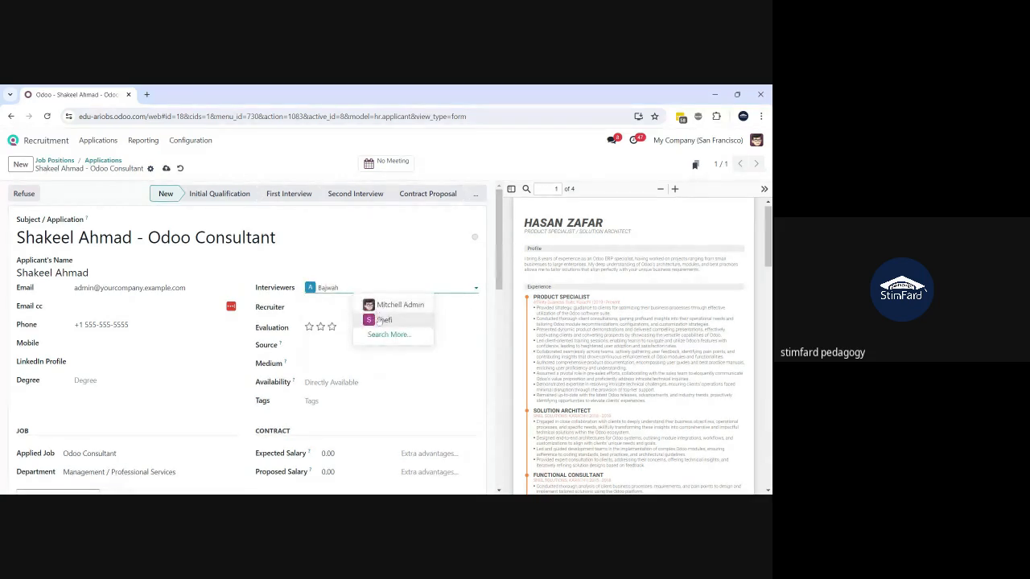
{"action": "left_click", "coordinate": [380, 320]}
{"action": "left_click", "coordinate": [346, 309]}
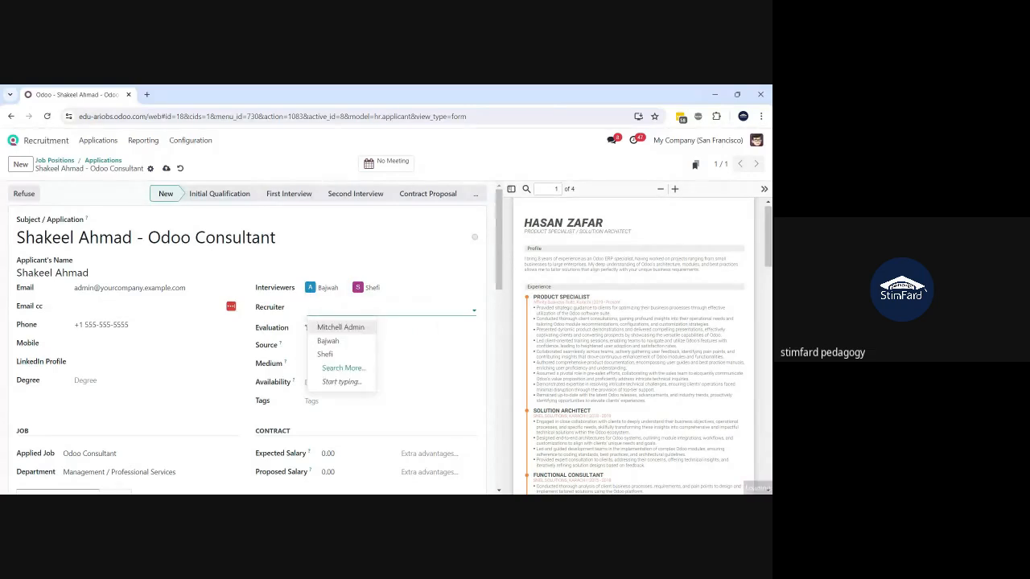
{"action": "left_click", "coordinate": [327, 345]}
{"action": "left_click", "coordinate": [354, 311]}
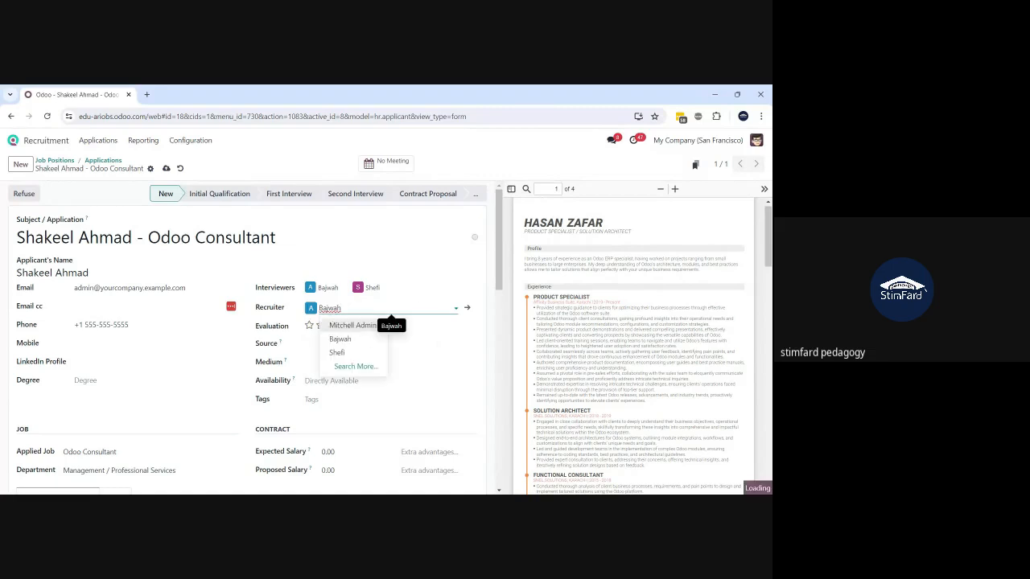
{"action": "left_click", "coordinate": [352, 325]}
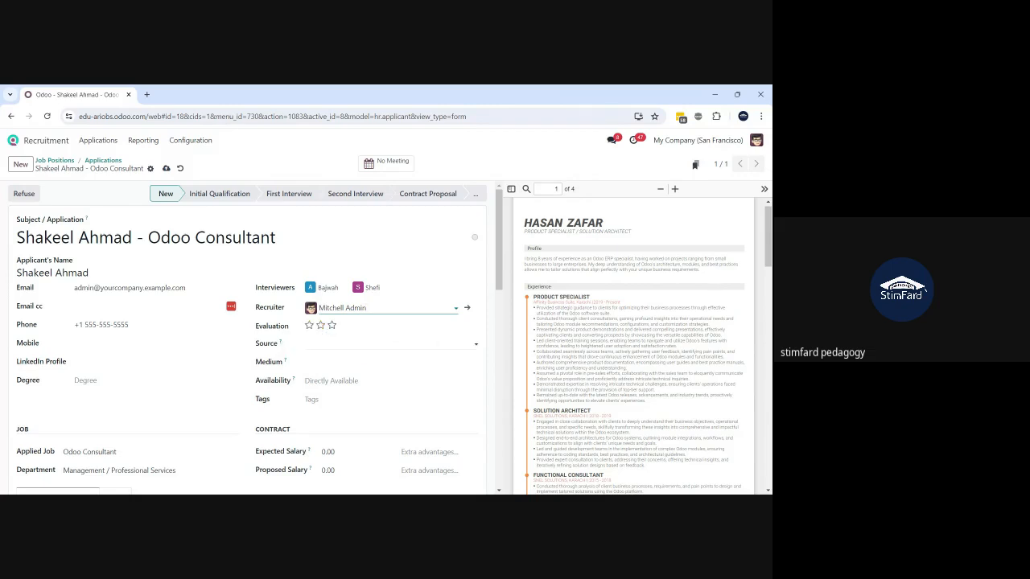
- Set availability to 08/01/2024 and the degree to Master Degree
{"action": "left_click", "coordinate": [389, 343]}
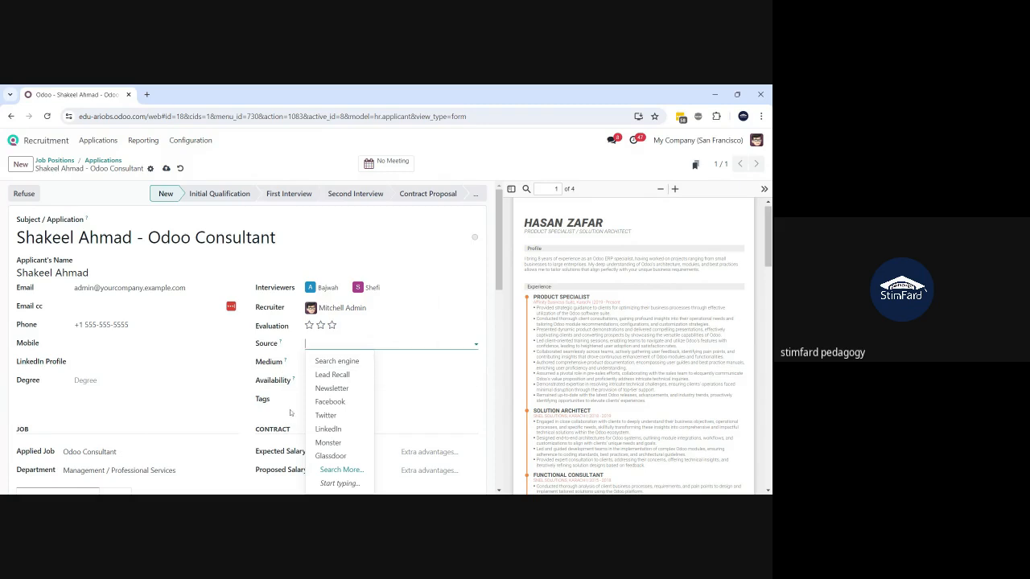
{"action": "left_click_drag", "start_coordinate": [292, 413], "coordinate": [343, 385]}
{"action": "left_click", "coordinate": [342, 386]}
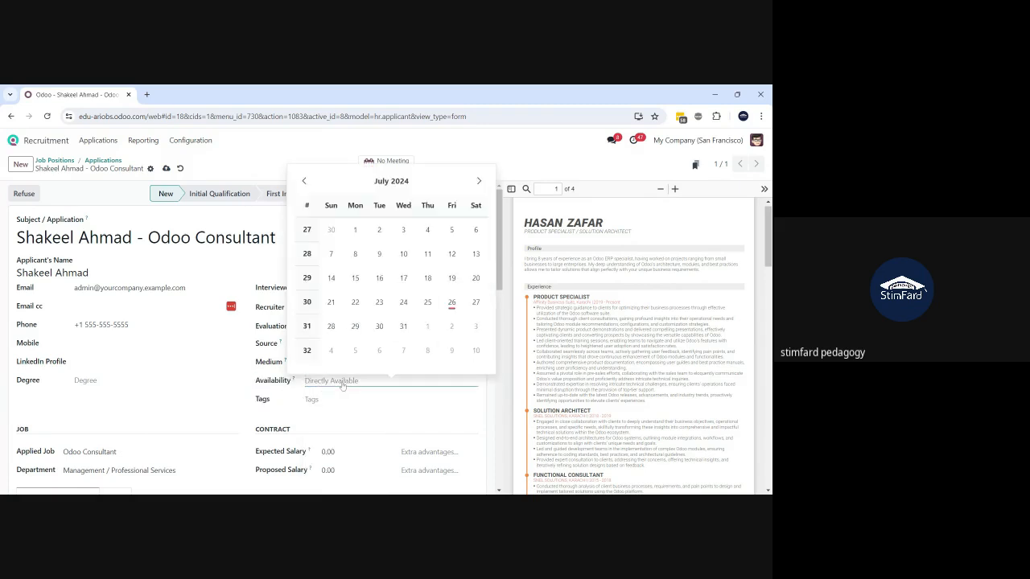
{"action": "left_click", "coordinate": [479, 181]}
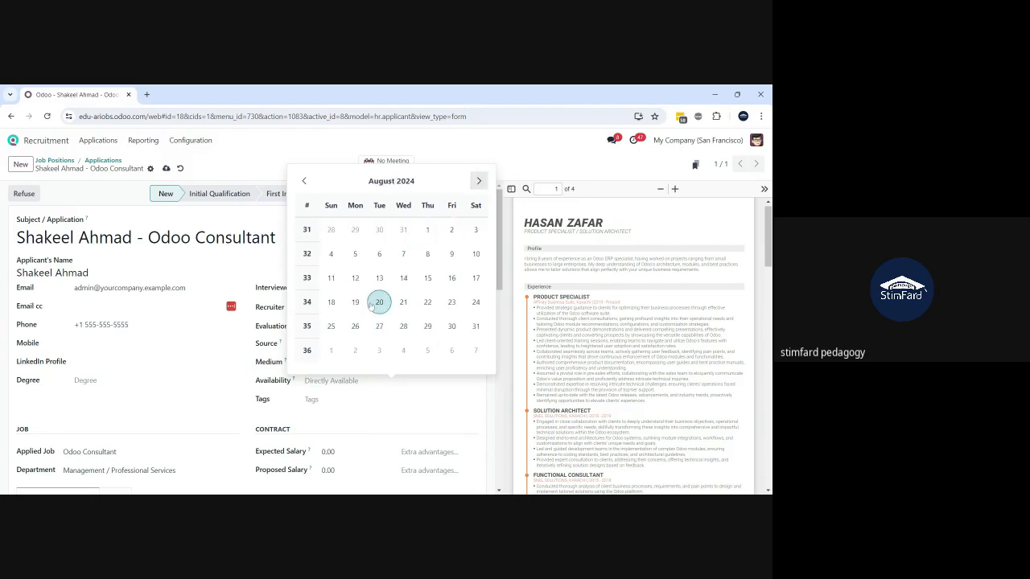
{"action": "left_click", "coordinate": [428, 229]}
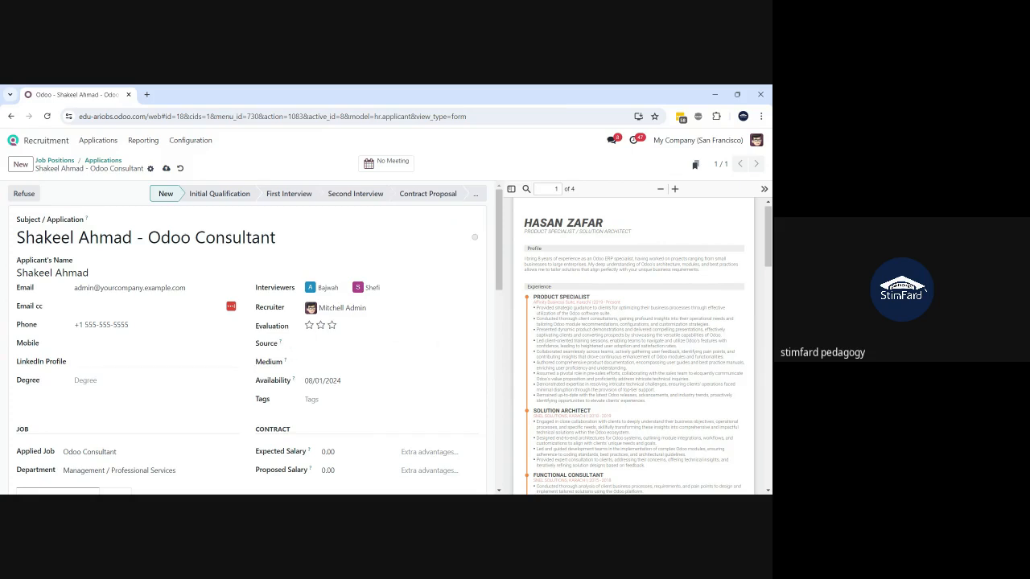
{"action": "left_click", "coordinate": [150, 381]}
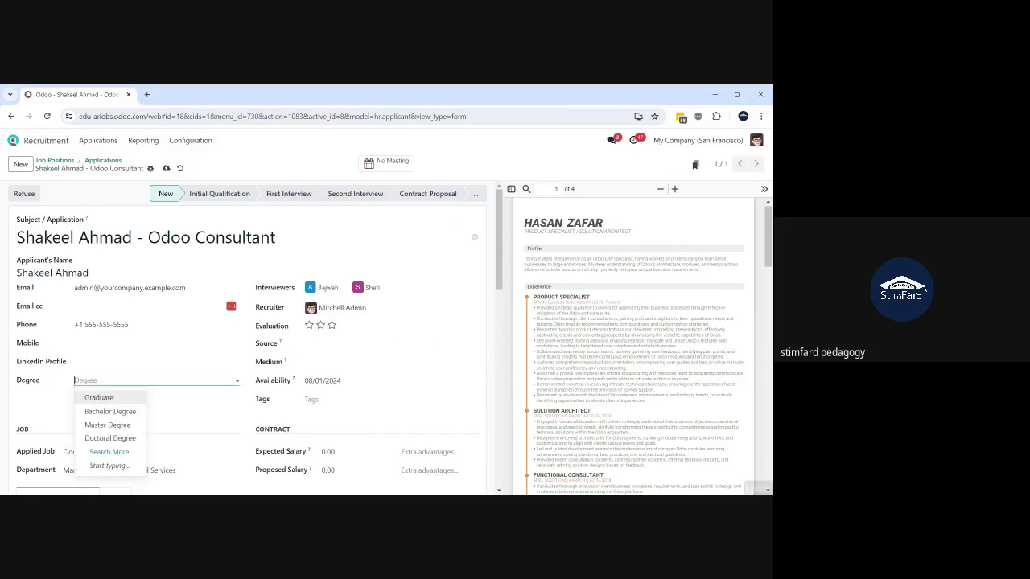
{"action": "left_click", "coordinate": [112, 425]}
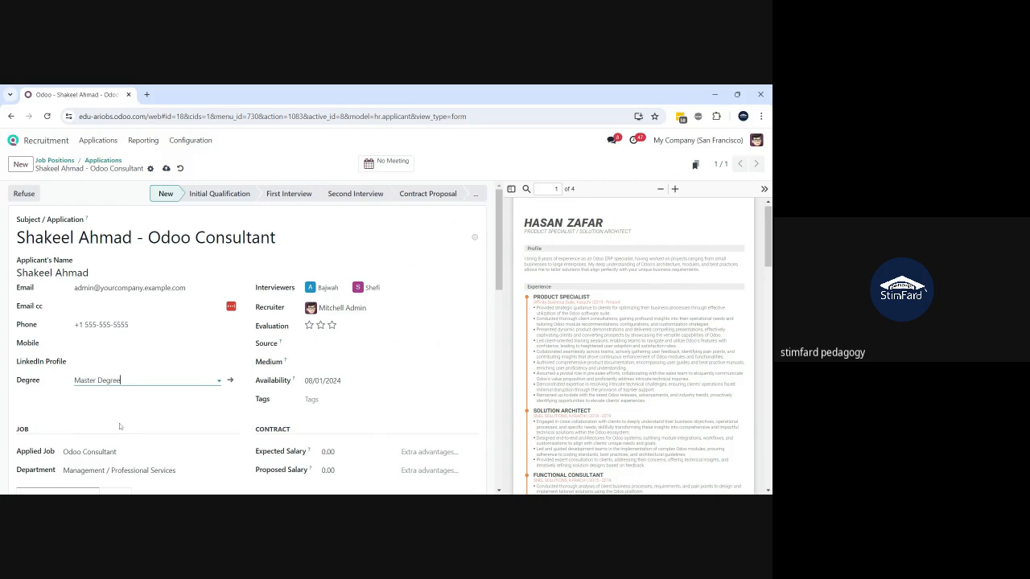
{"action": "scroll", "coordinate": [184, 426], "scroll_direction": "down", "scroll_amount": 2}
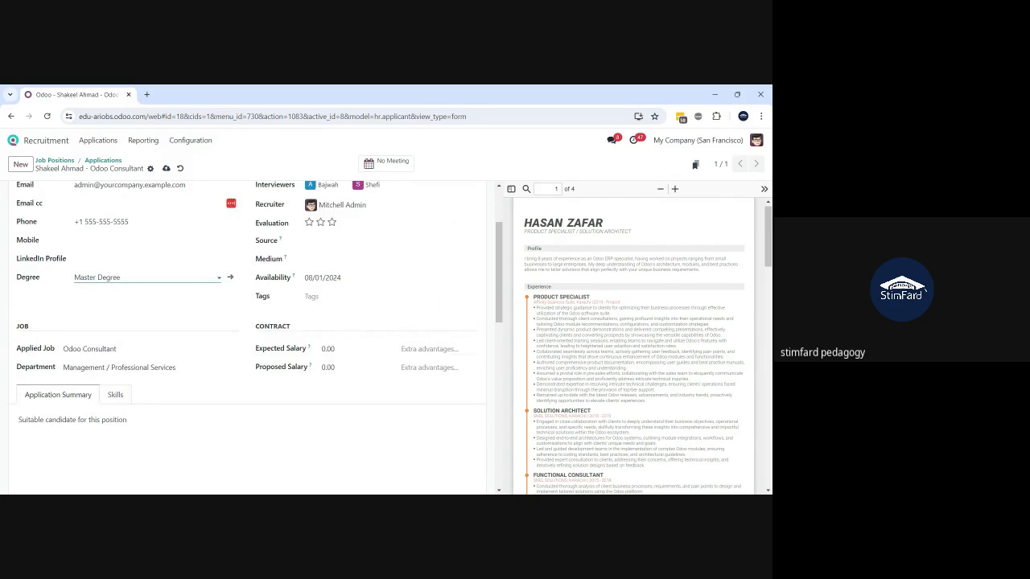
- Enter an expected salary of 100,000 and a proposed salary of 80,000
{"action": "left_click", "coordinate": [431, 349]}
{"action": "double_click", "coordinate": [328, 349]}
{"action": "type", "text": "100000"}
{"action": "key", "text": "Tab"}
{"action": "left_click", "coordinate": [352, 360]}
{"action": "double_click", "coordinate": [329, 368]}
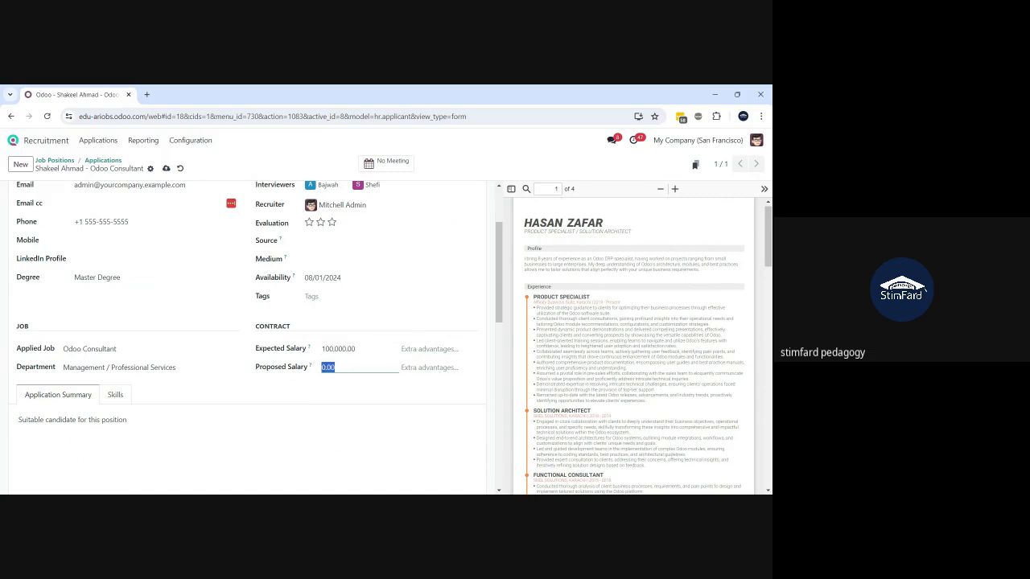
{"action": "type", "text": "80000"}
{"action": "key", "text": "Tab"}
- Add 'Fuel and vehicle' as extra advantages to the expected salary
{"action": "left_click", "coordinate": [405, 351]}
{"action": "type", "text": "F"}
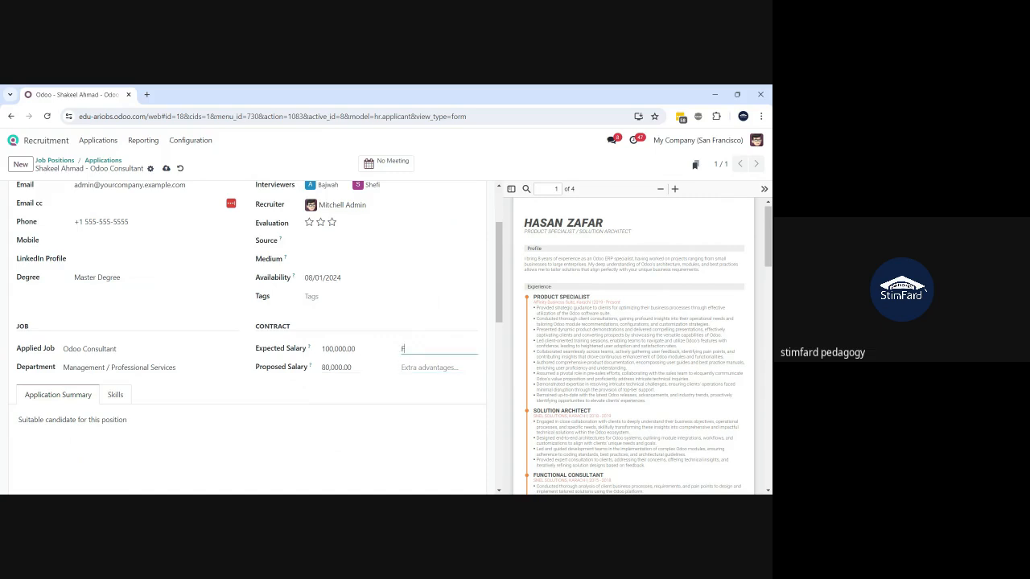
{"action": "type", "text": "uel am"}
{"action": "type", "text": "o"}
{"action": "key", "text": "BackSpace"}
{"action": "key", "text": "BackSpace"}
{"action": "type", "text": "nd vehicle"}
- Select the application summary sentence 'Suitable candidate for this position'
{"action": "left_click_drag", "start_coordinate": [127, 420], "coordinate": [12, 448]}
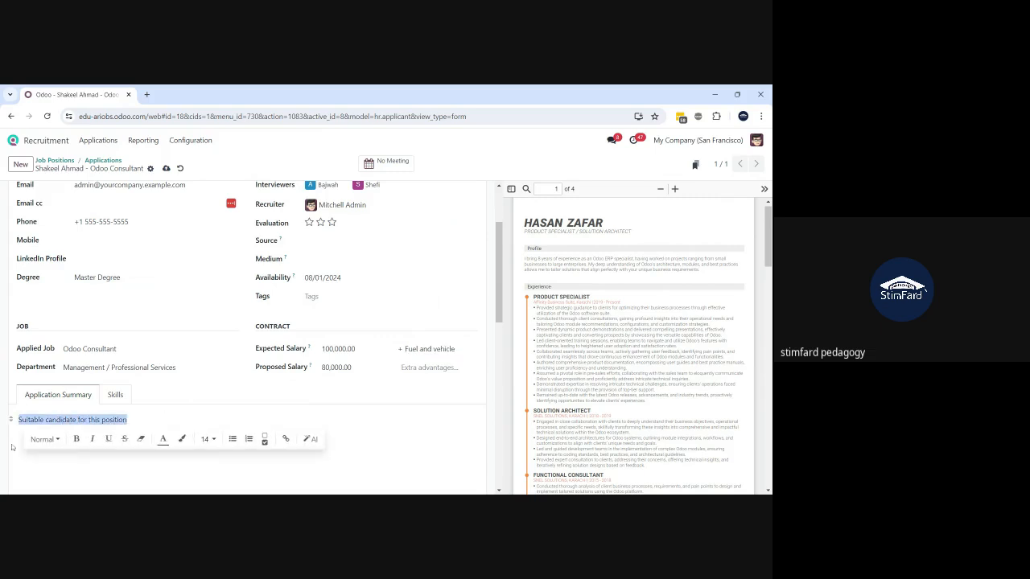
{"action": "left_click", "coordinate": [24, 451]}
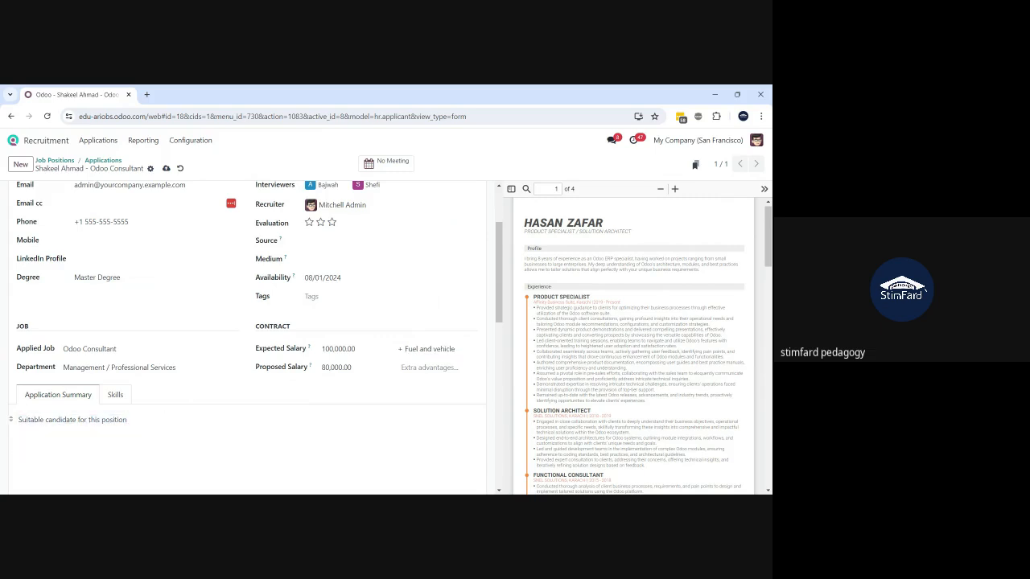
{"action": "left_click_drag", "start_coordinate": [128, 419], "coordinate": [15, 432]}
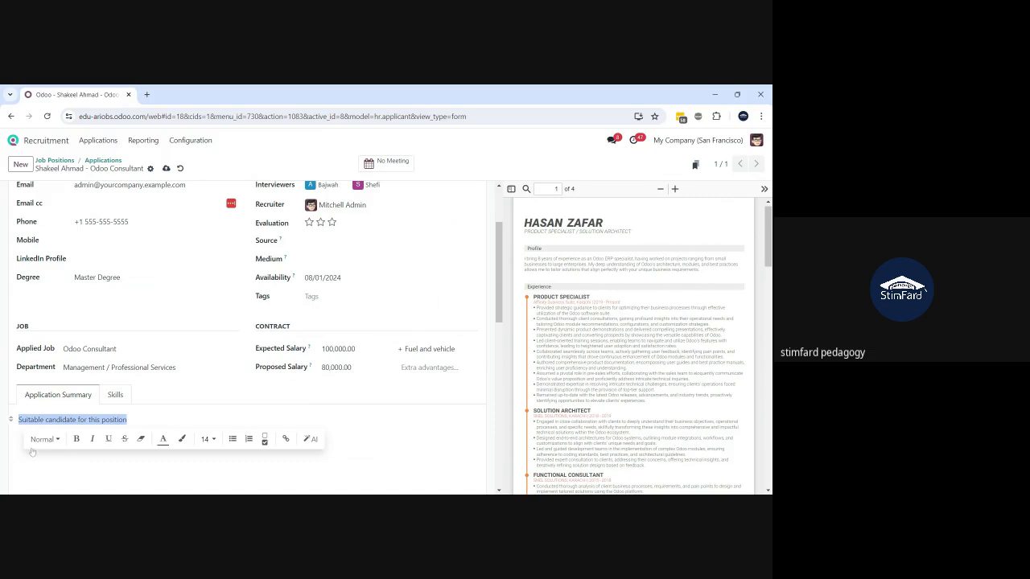
{"action": "left_click", "coordinate": [74, 414]}
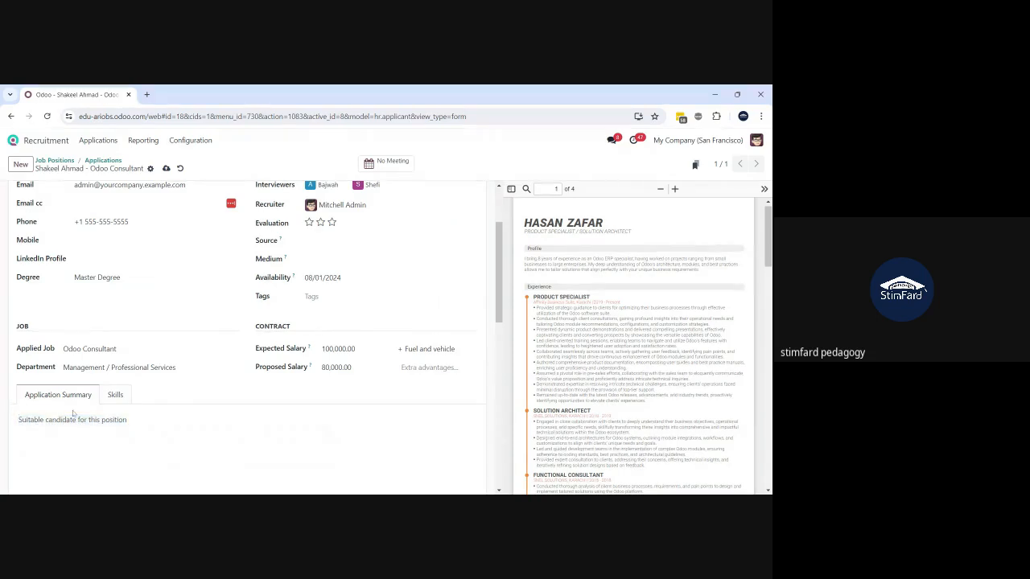
{"action": "left_click_drag", "start_coordinate": [127, 419], "coordinate": [12, 433]}
- Show the applicant's Skills section and look through it
{"action": "left_click", "coordinate": [115, 395]}
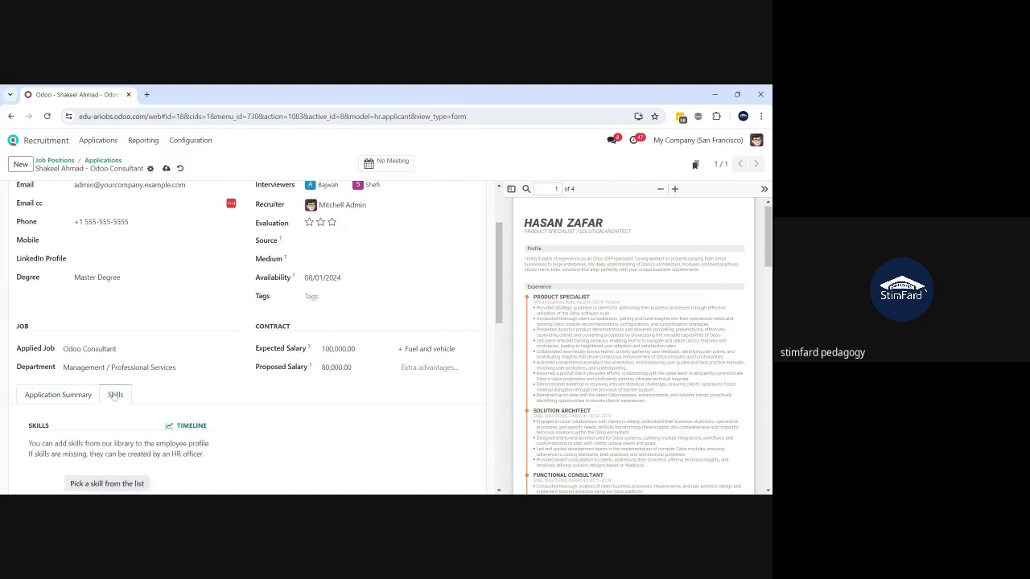
{"action": "scroll", "coordinate": [114, 387], "scroll_direction": "down", "scroll_amount": 2}
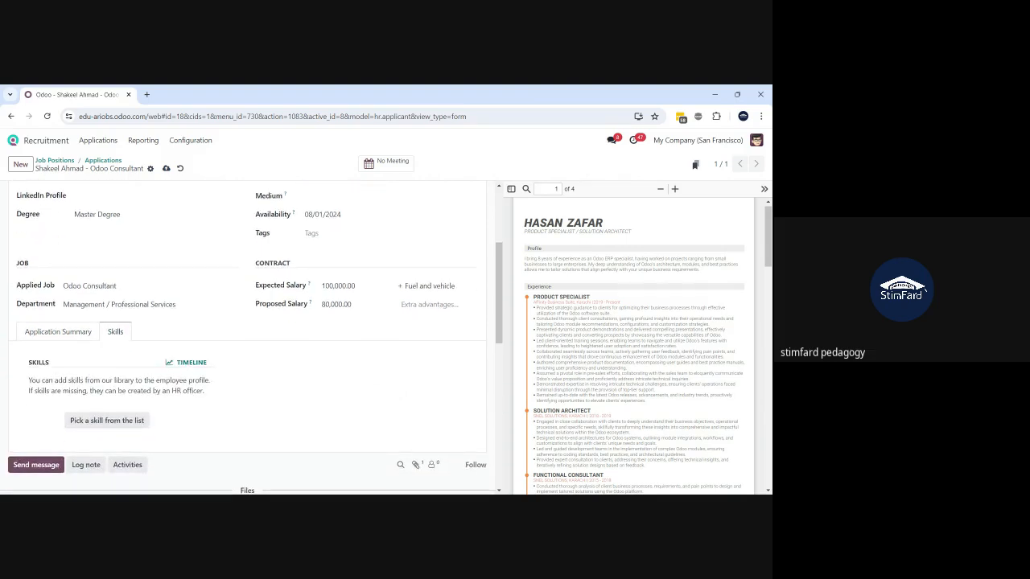
{"action": "scroll", "coordinate": [114, 387], "scroll_direction": "down", "scroll_amount": 1}
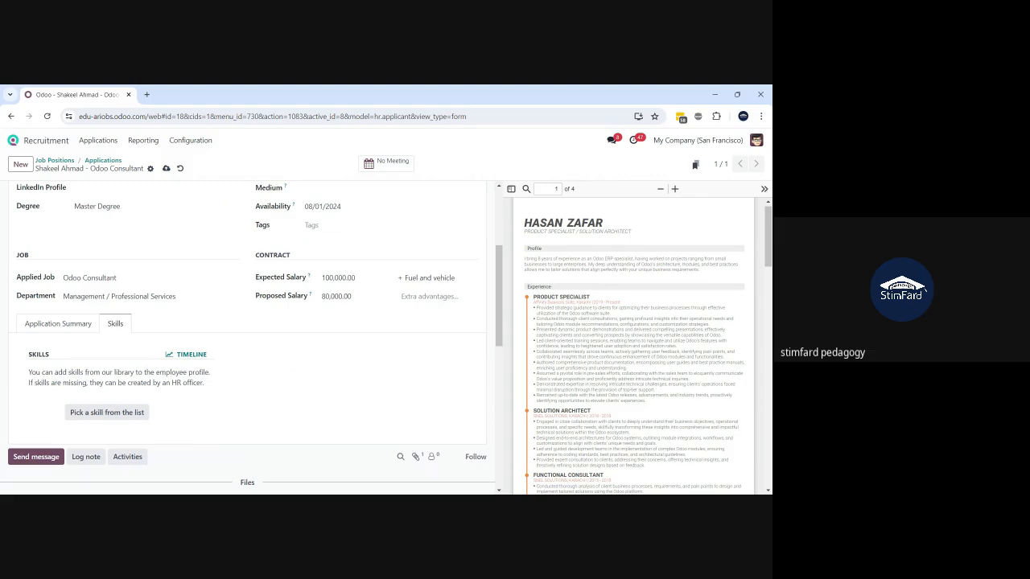
{"action": "scroll", "coordinate": [251, 339], "scroll_direction": "up", "scroll_amount": 2}
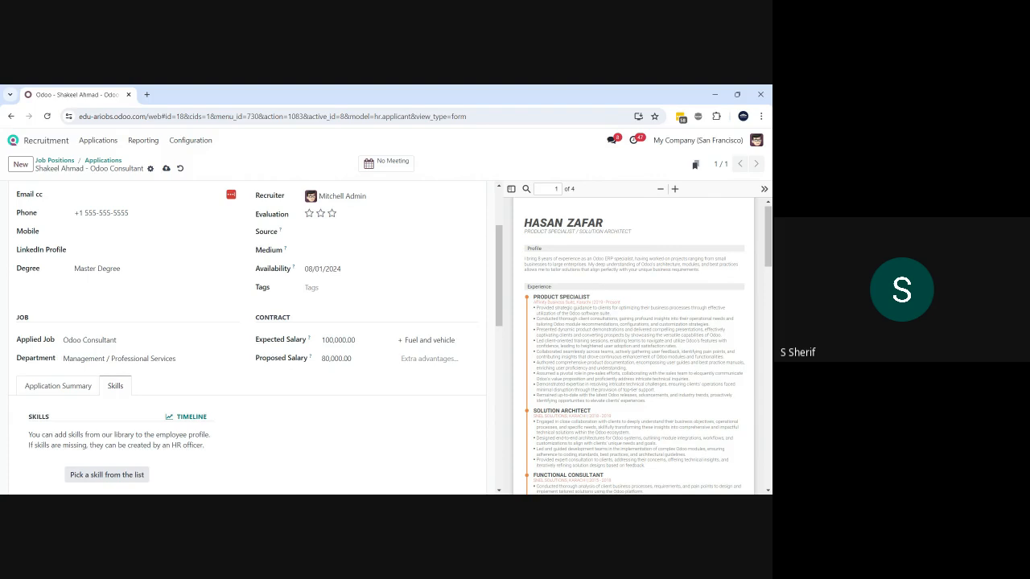
{"action": "scroll", "coordinate": [150, 411], "scroll_direction": "down", "scroll_amount": 1}
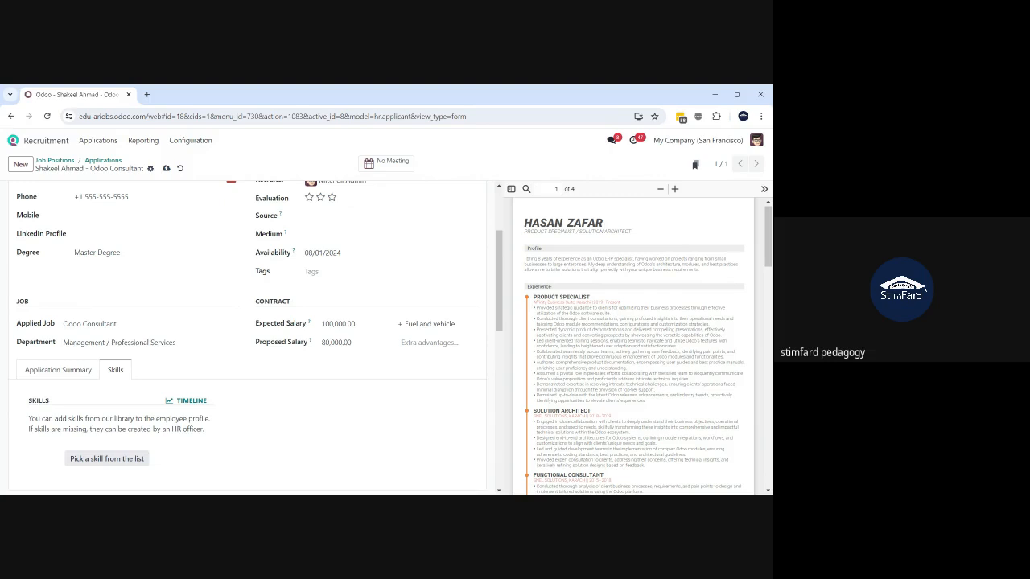
- Pick skill type IT, skill Cloud computing, level Advanced (80%), and save & close
{"action": "left_click", "coordinate": [93, 464]}
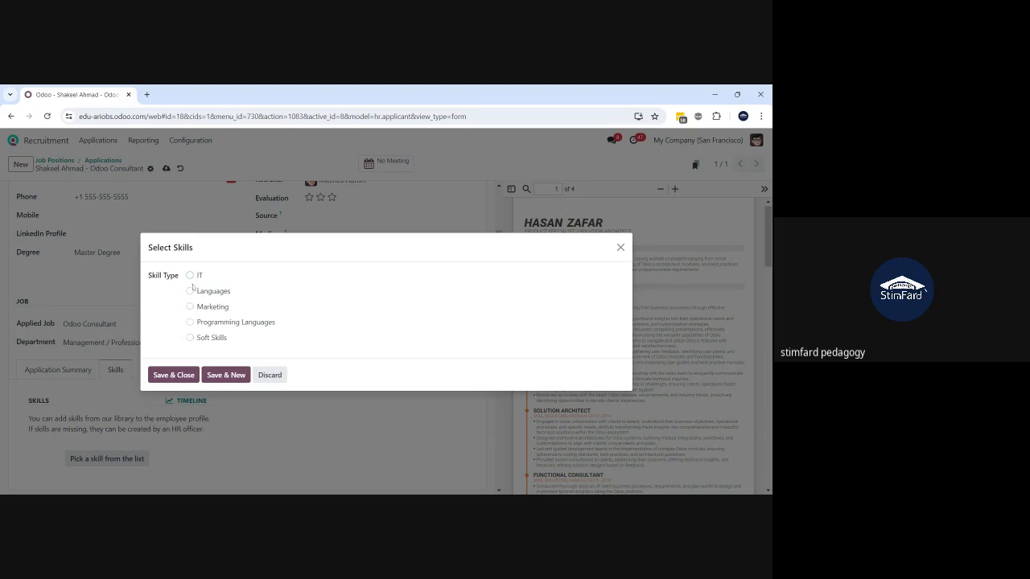
{"action": "left_click", "coordinate": [189, 275]}
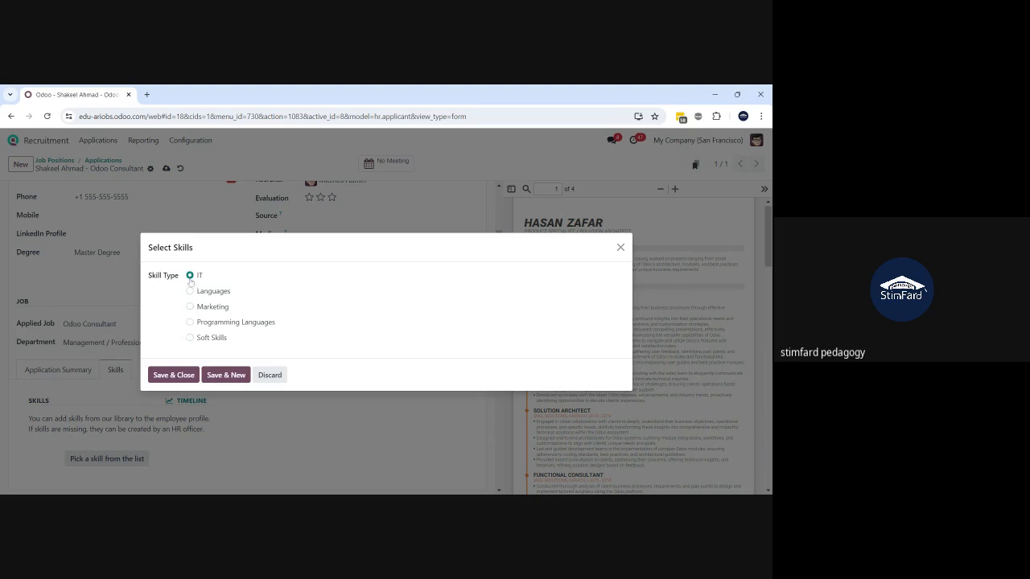
{"action": "left_click", "coordinate": [189, 378]}
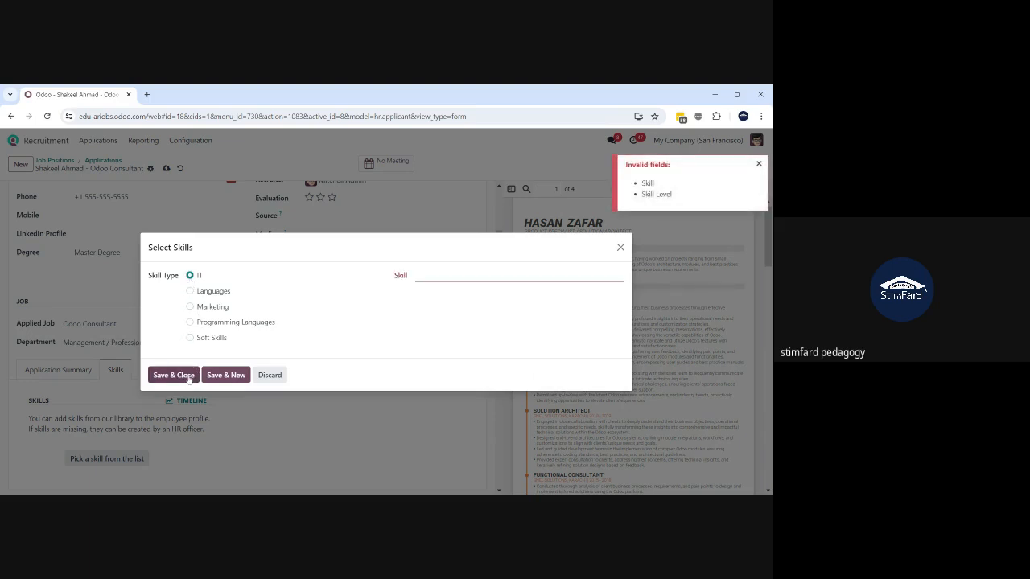
{"action": "left_click", "coordinate": [494, 275]}
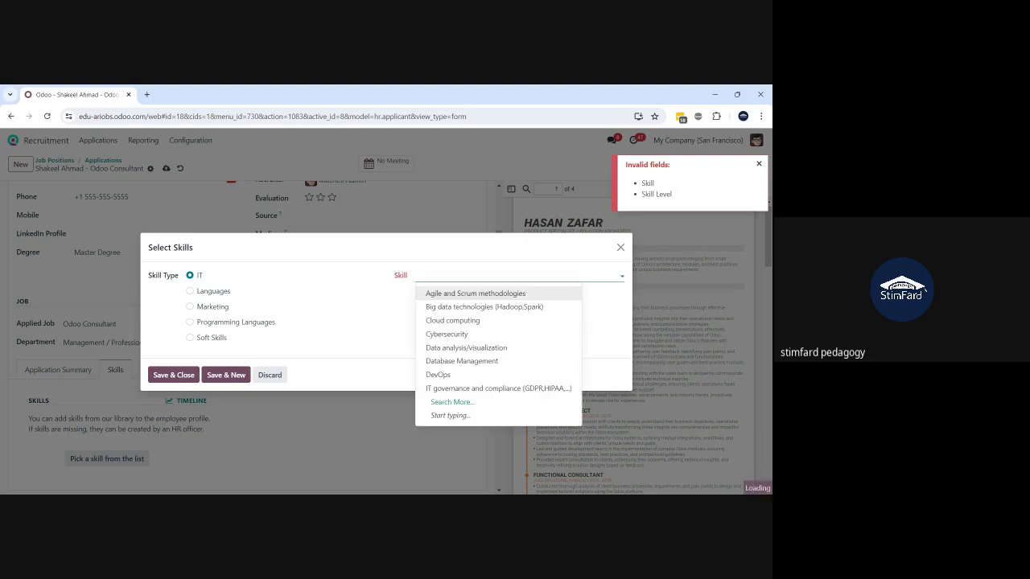
{"action": "left_click", "coordinate": [481, 322]}
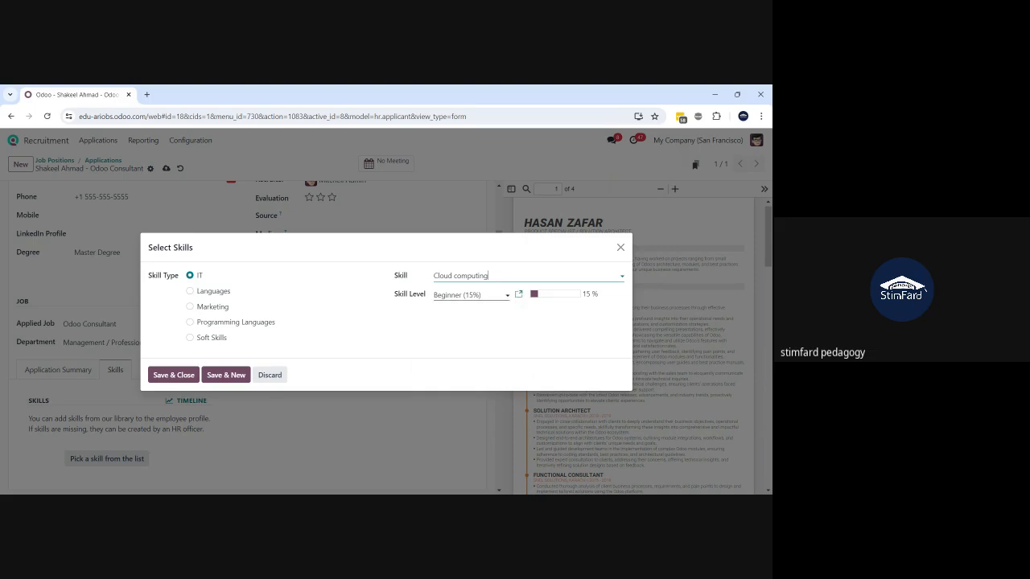
{"action": "left_click", "coordinate": [471, 295]}
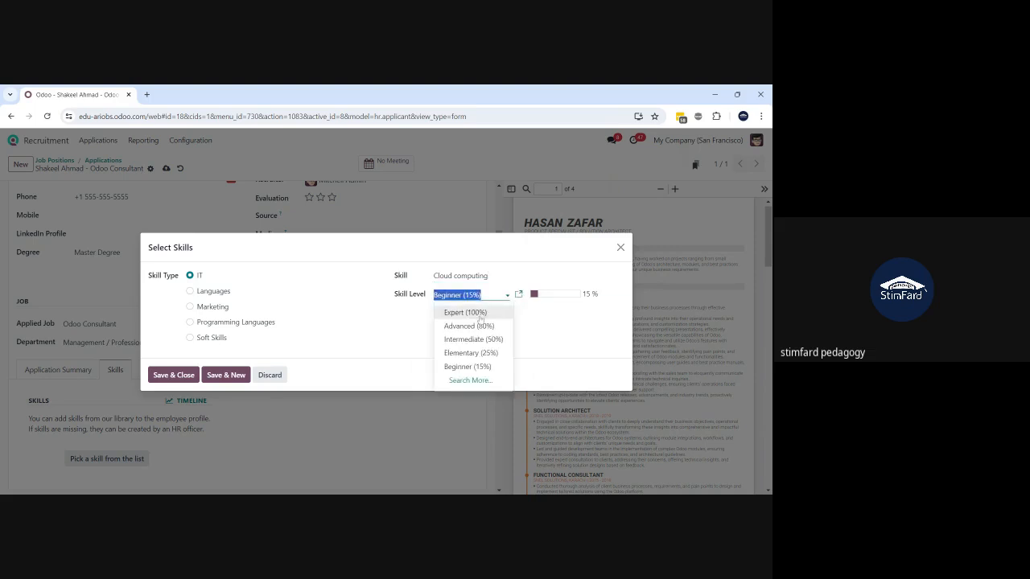
{"action": "left_click", "coordinate": [481, 325]}
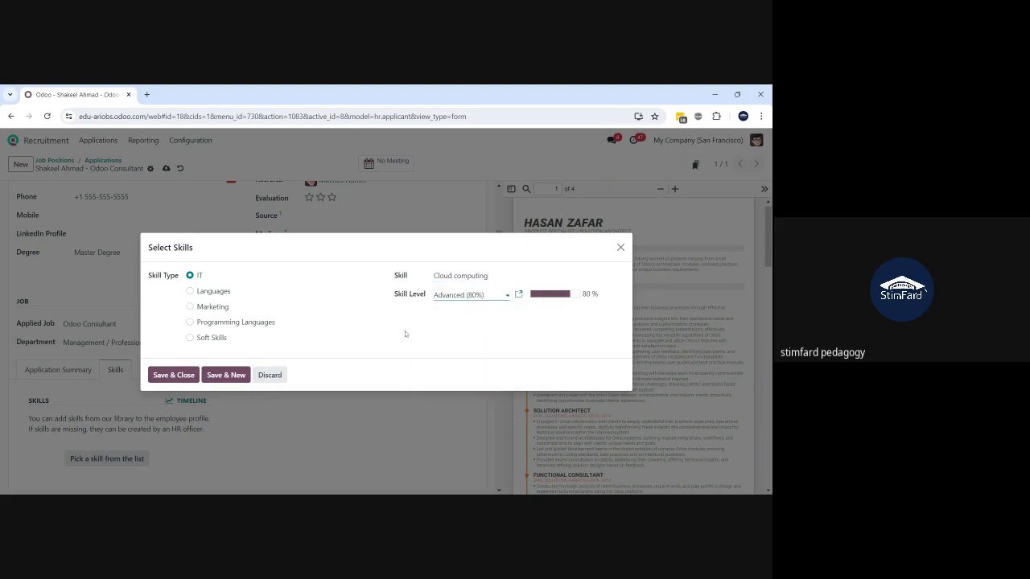
{"action": "left_click", "coordinate": [173, 375]}
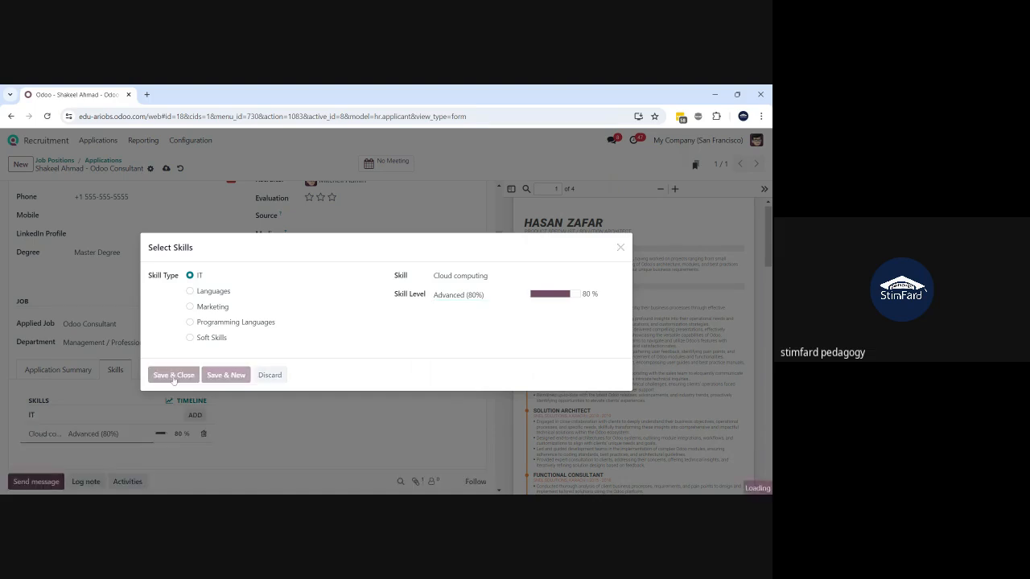
{"action": "scroll", "coordinate": [256, 425], "scroll_direction": "down", "scroll_amount": 1}
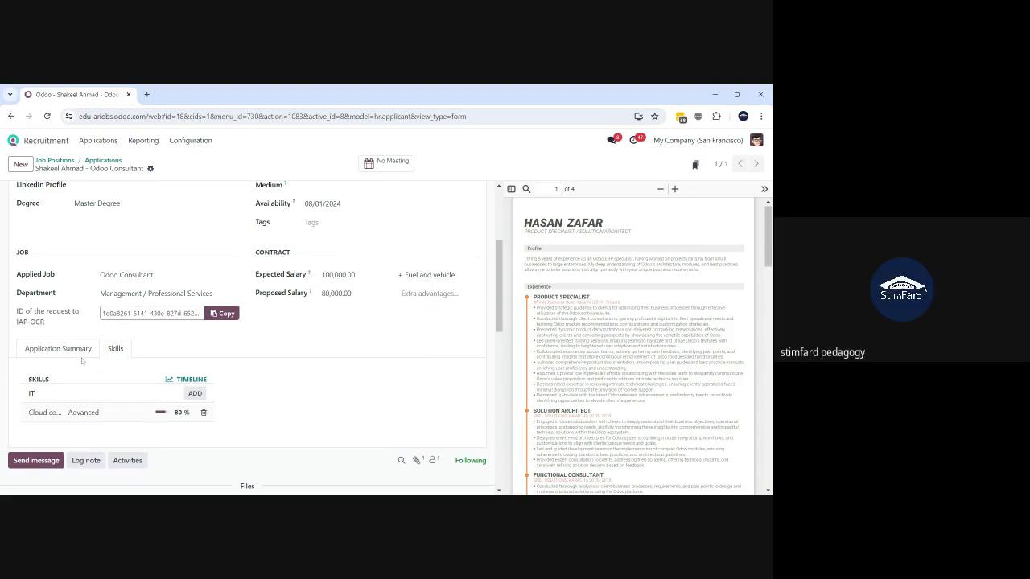
{"action": "scroll", "coordinate": [330, 390], "scroll_direction": "up", "scroll_amount": 3}
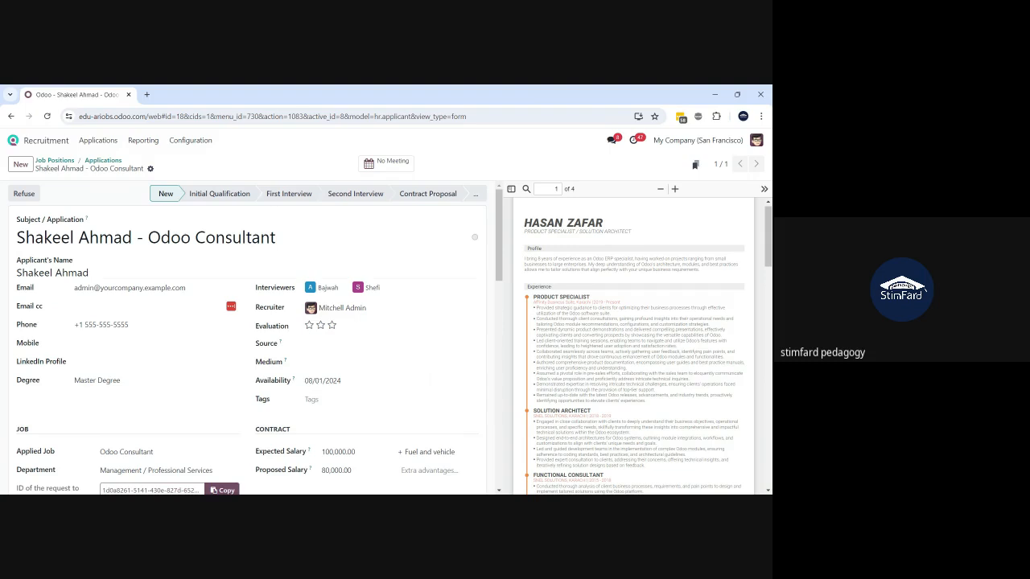
{"action": "left_click", "coordinate": [150, 169]}
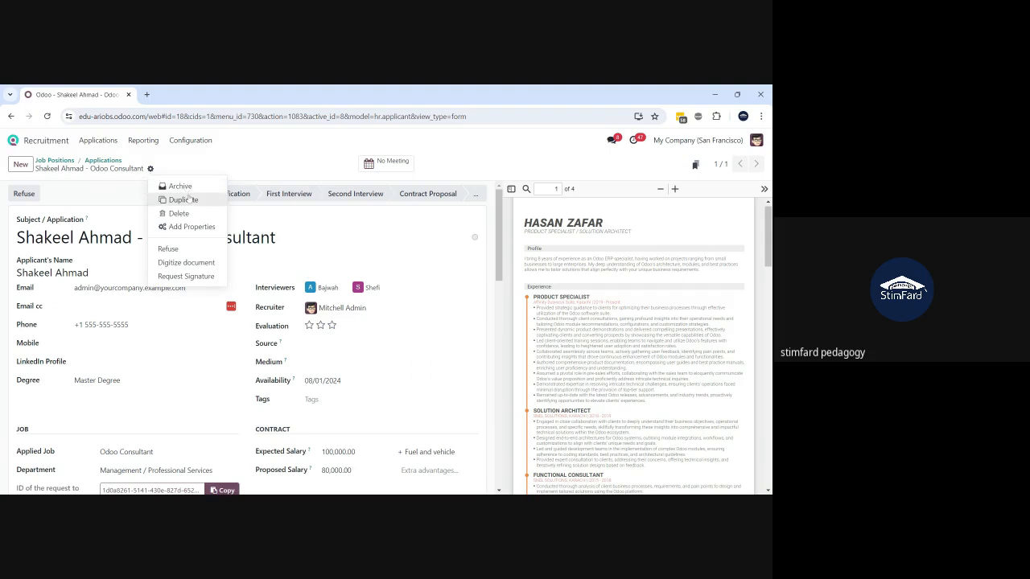
{"action": "left_click", "coordinate": [125, 188]}
{"action": "scroll", "coordinate": [125, 188], "scroll_direction": "down", "scroll_amount": 3}
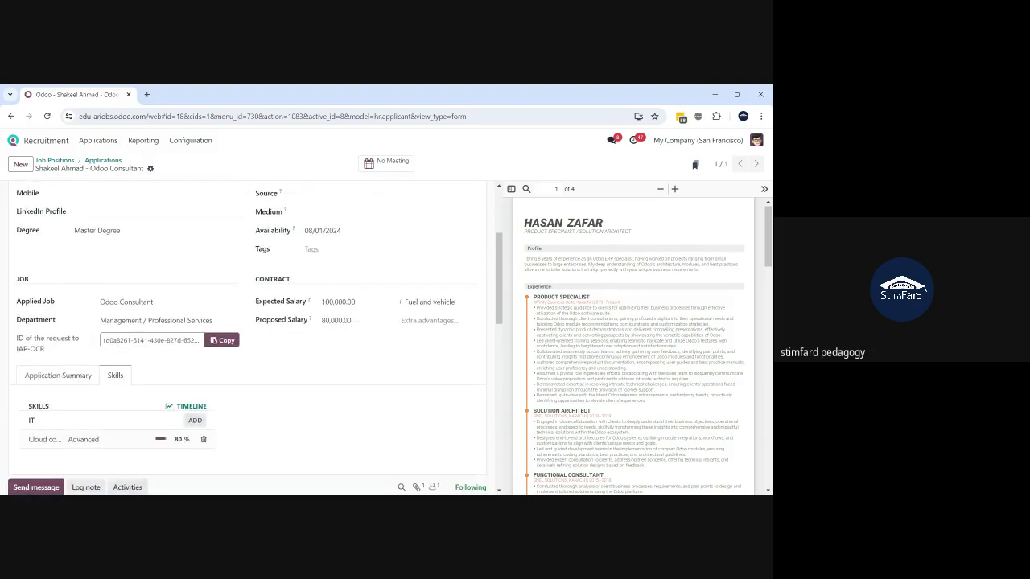
{"action": "scroll", "coordinate": [249, 338], "scroll_direction": "down", "scroll_amount": 2}
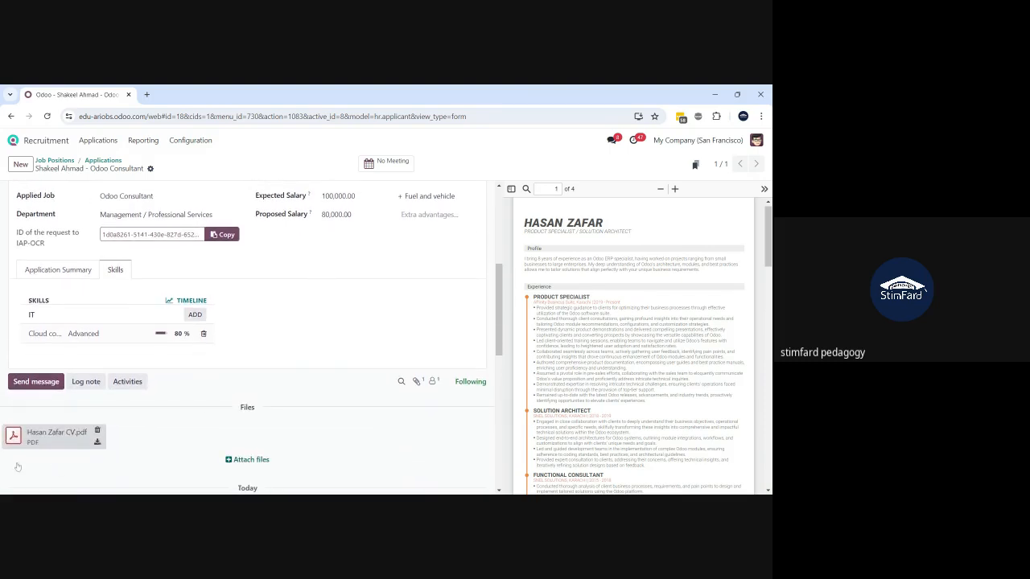
{"action": "scroll", "coordinate": [226, 385], "scroll_direction": "up", "scroll_amount": 4}
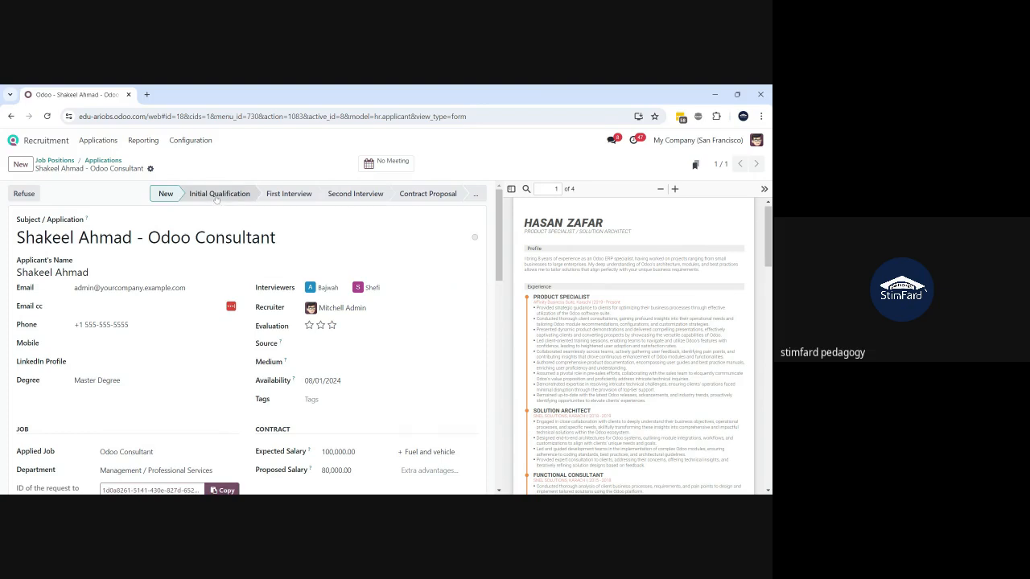
- Drag the applicant's card from New into Initial Qualification on the Applications board
{"action": "left_click", "coordinate": [103, 162]}
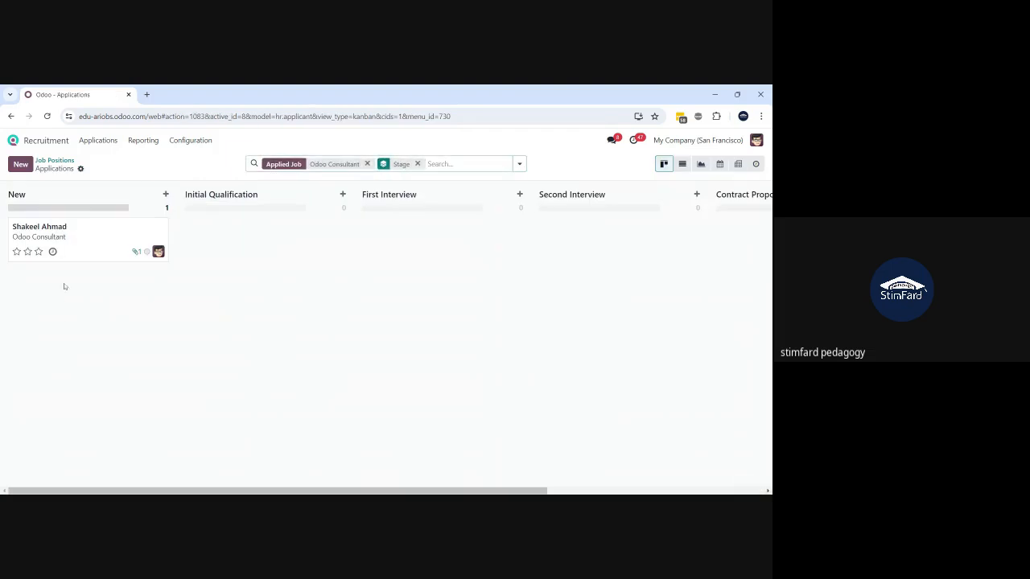
{"action": "left_click_drag", "start_coordinate": [73, 245], "coordinate": [211, 241]}
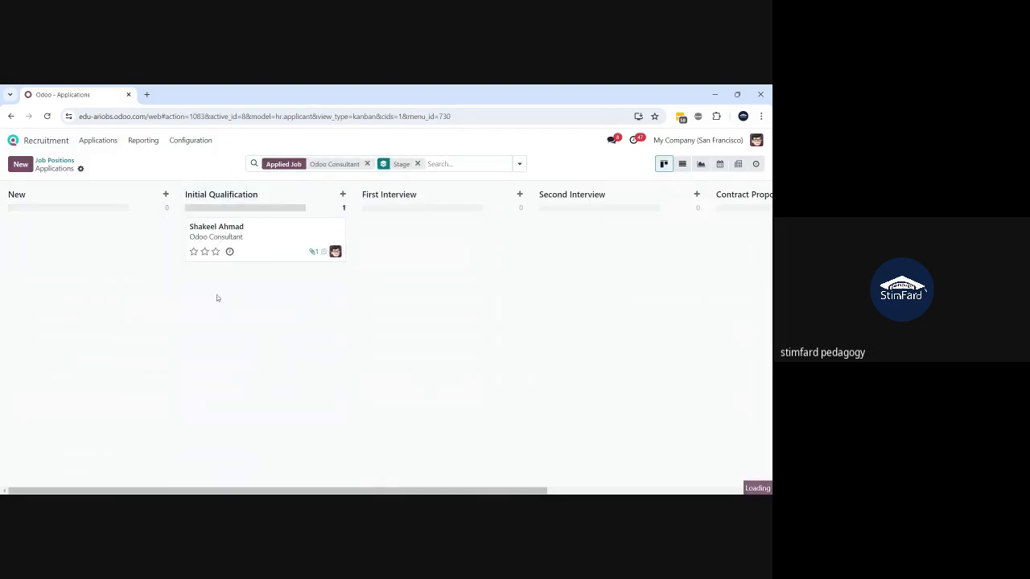
{"action": "left_click", "coordinate": [266, 241]}
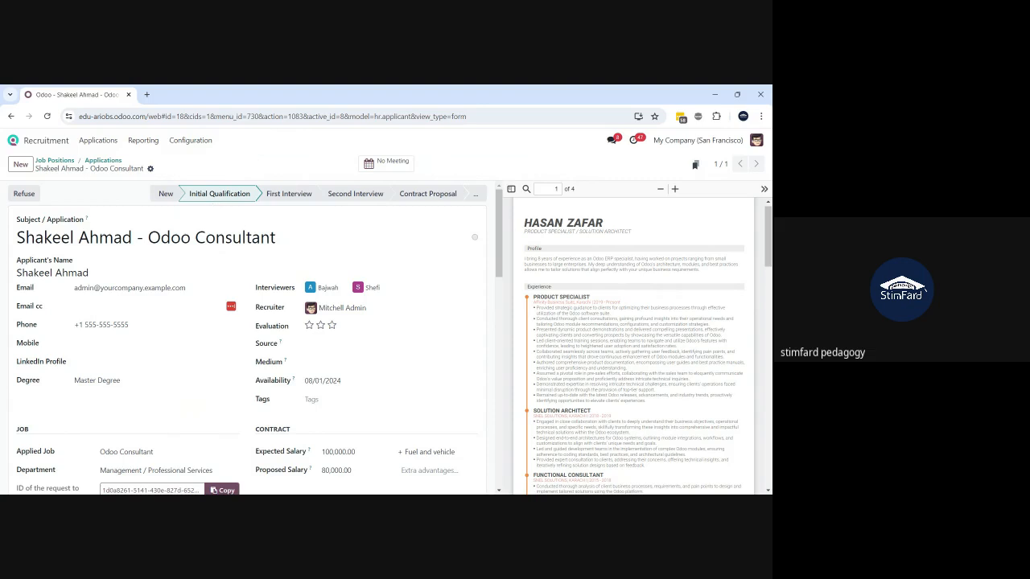
{"action": "left_click", "coordinate": [103, 160]}
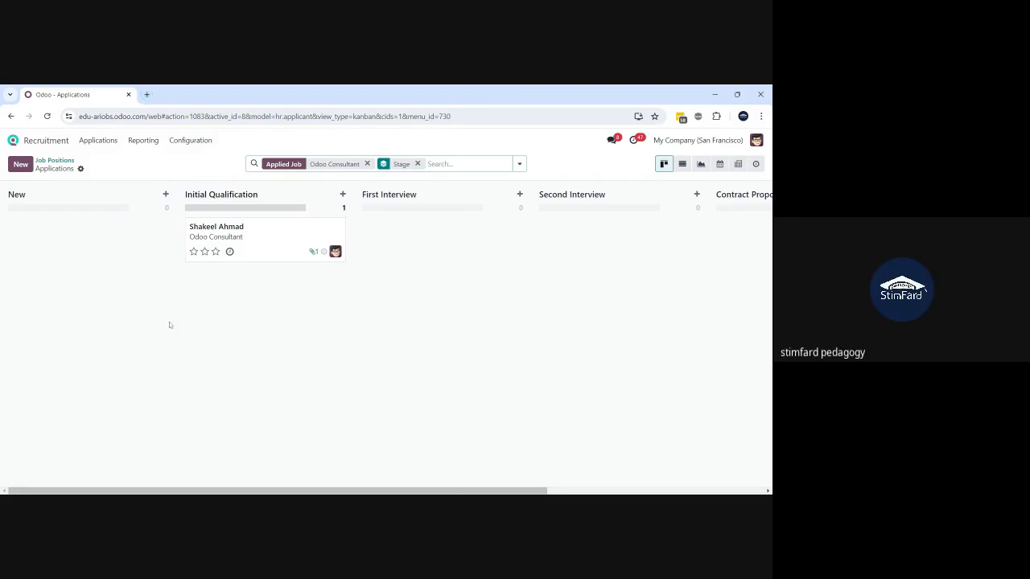
- Select and copy the Odoo Consultant job card's email alias from the Job Positions overview
{"action": "left_click", "coordinate": [52, 161]}
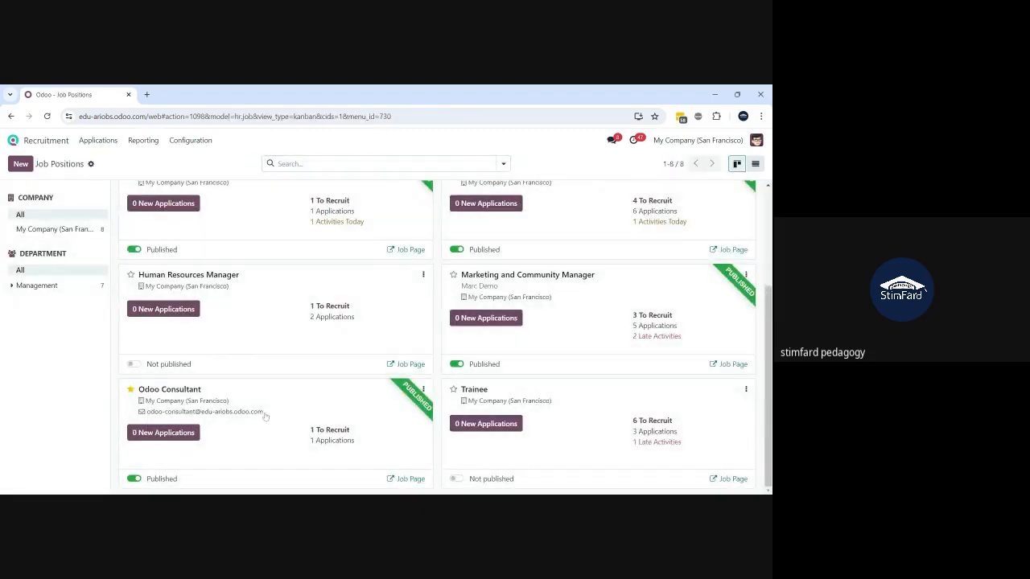
{"action": "left_click_drag", "start_coordinate": [263, 412], "coordinate": [149, 416]}
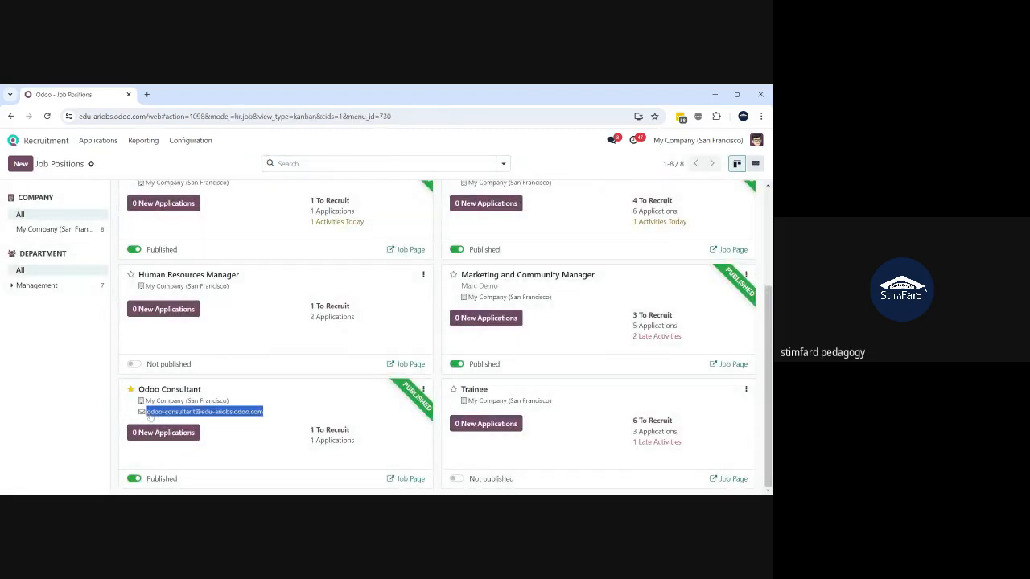
{"action": "left_click", "coordinate": [150, 416]}
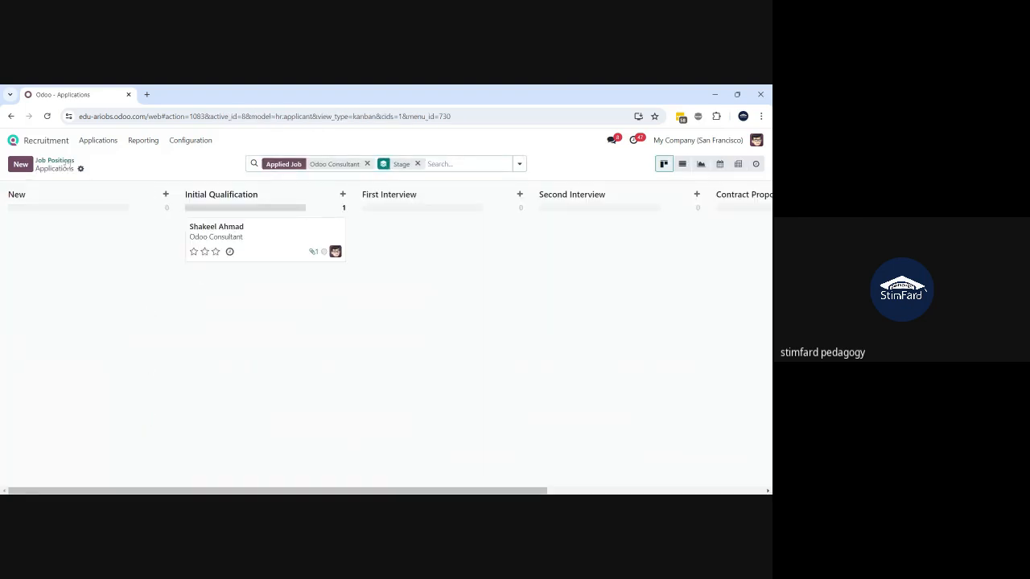
{"action": "left_click", "coordinate": [54, 161]}
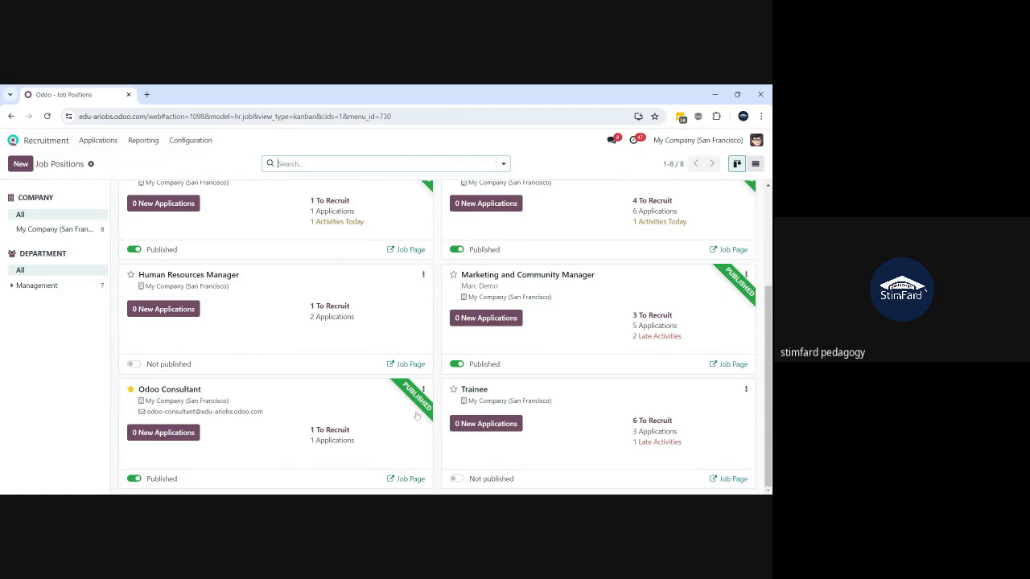
{"action": "left_click", "coordinate": [417, 415]}
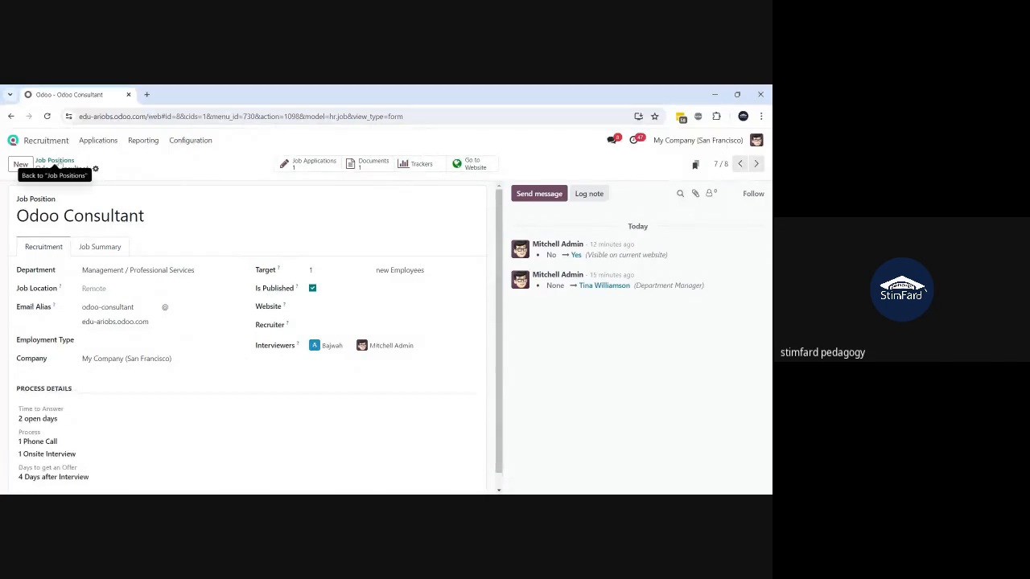
{"action": "left_click", "coordinate": [54, 162]}
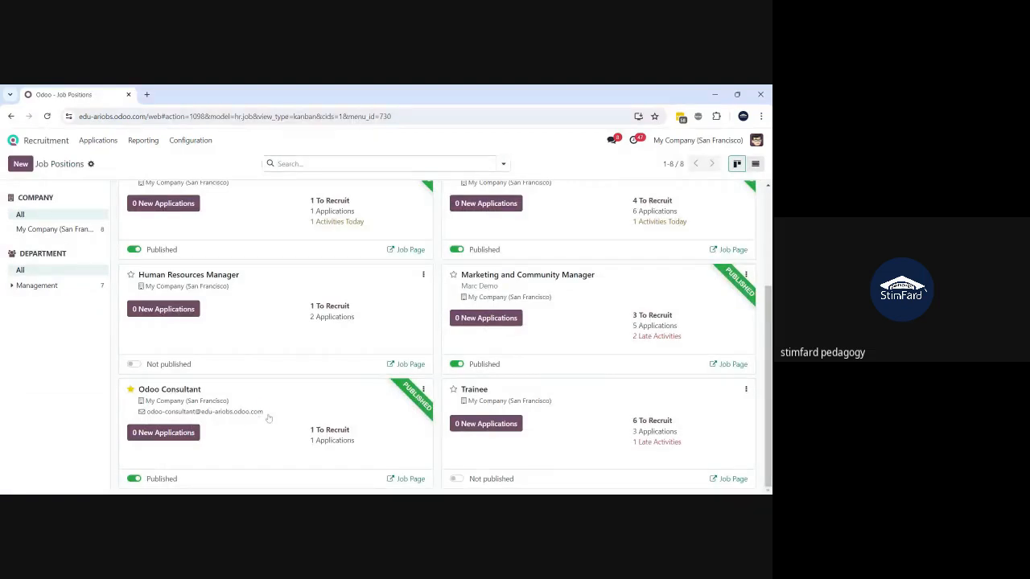
{"action": "left_click_drag", "start_coordinate": [265, 415], "coordinate": [88, 406]}
{"action": "left_click", "coordinate": [88, 403]}
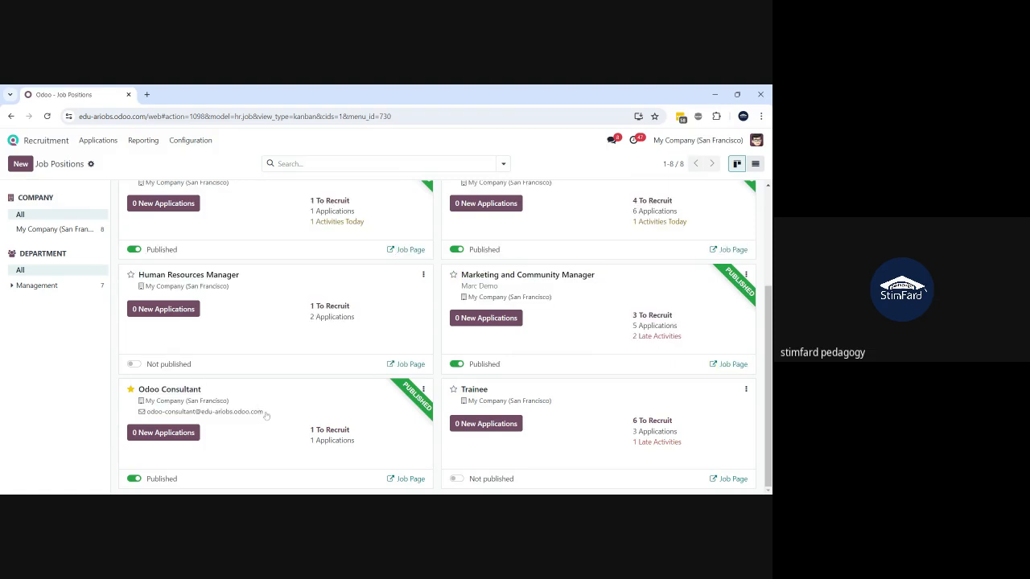
{"action": "left_click_drag", "start_coordinate": [266, 414], "coordinate": [150, 420]}
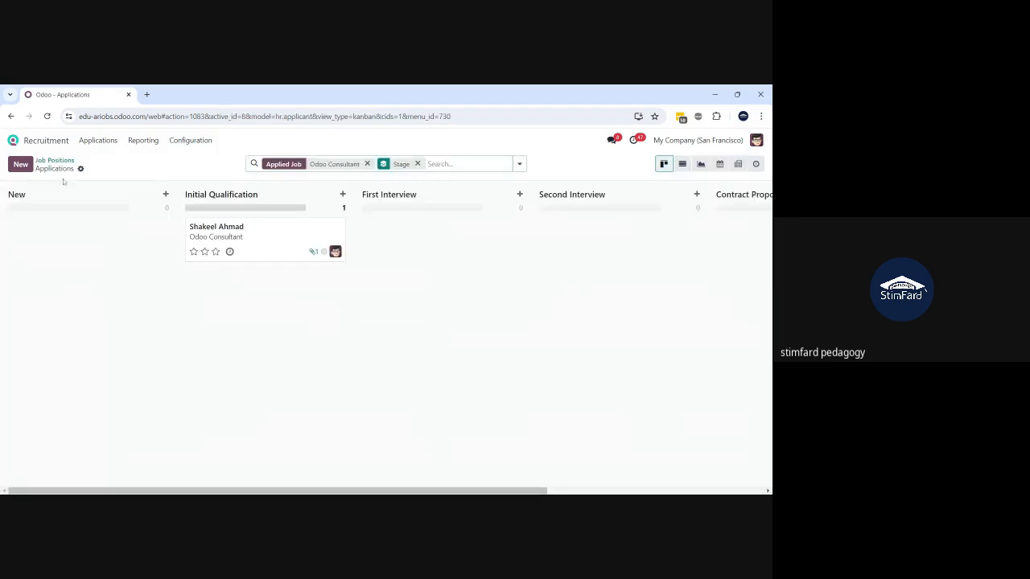
{"action": "key", "text": "alt+Tab"}
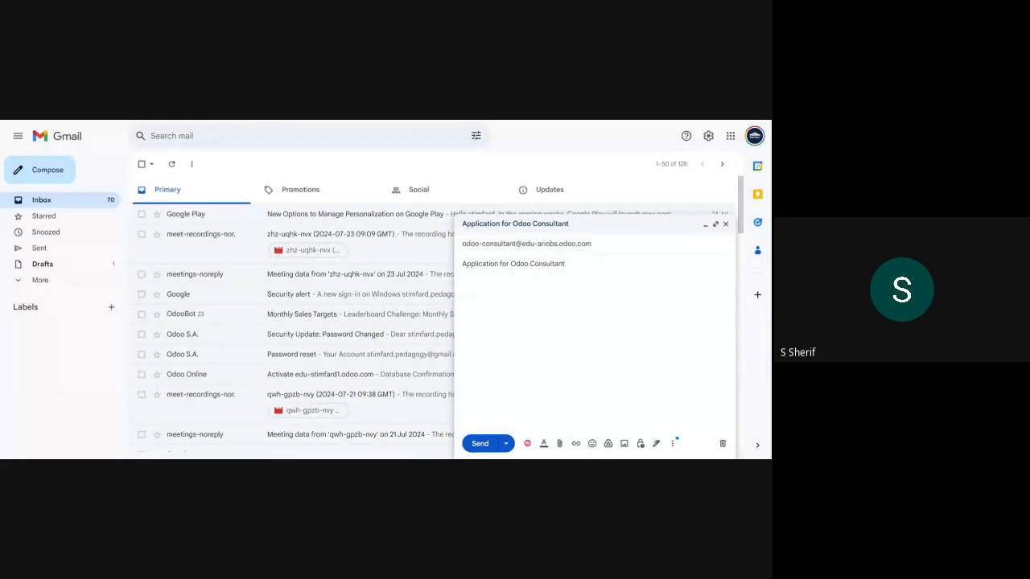
- Write 'Please consider my application', attach the CV PDF, and send the email
{"action": "type", "text": "PLease"}
{"action": "key", "text": "BackSpace"}
{"action": "key", "text": "BackSpace"}
{"action": "key", "text": "BackSpace"}
{"action": "key", "text": "BackSpace"}
{"action": "key", "text": "BackSpace"}
{"action": "key", "text": "BackSpace"}
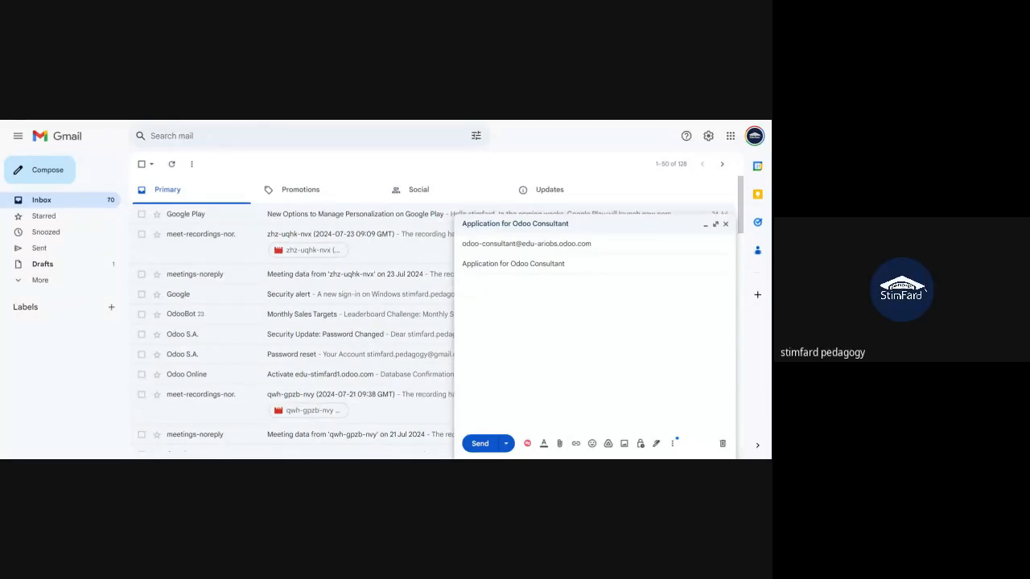
{"action": "type", "text": "lease consider my application"}
{"action": "left_click", "coordinate": [560, 443]}
{"action": "left_click", "coordinate": [430, 298]}
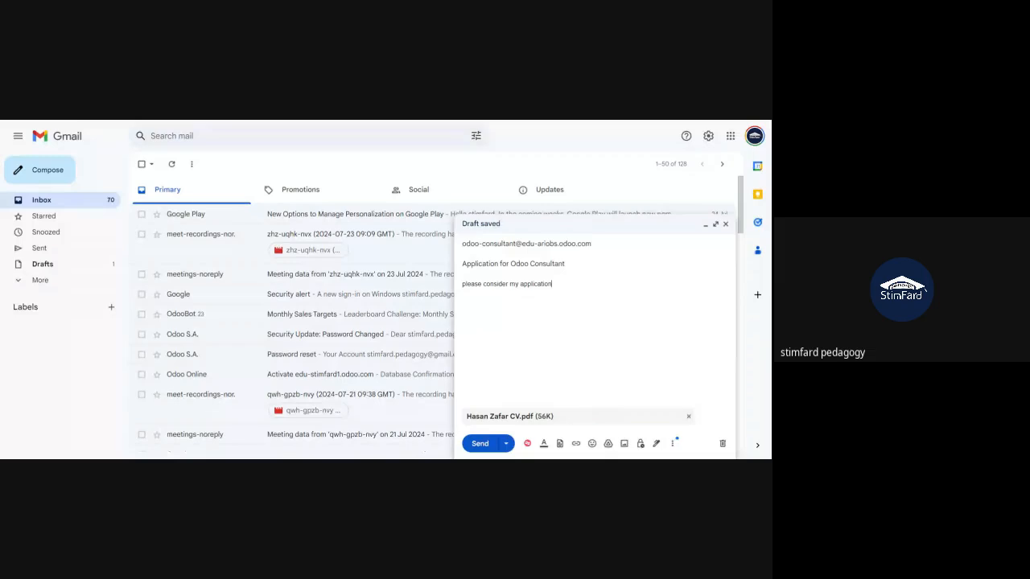
{"action": "left_click", "coordinate": [479, 444]}
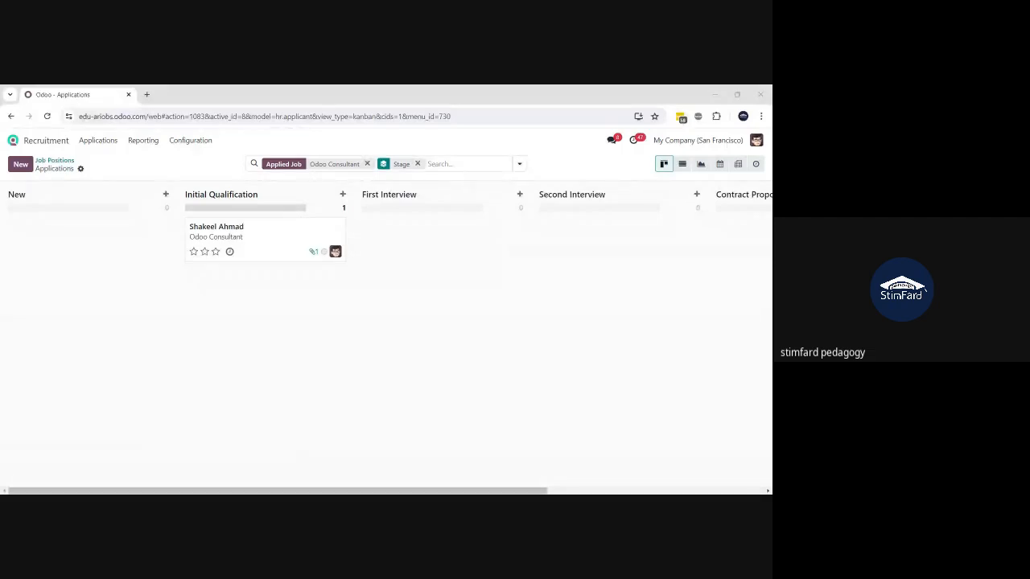
- Return to Odoo and reopen the Odoo Consultant job's applications board
{"action": "key", "text": "alt+Tab"}
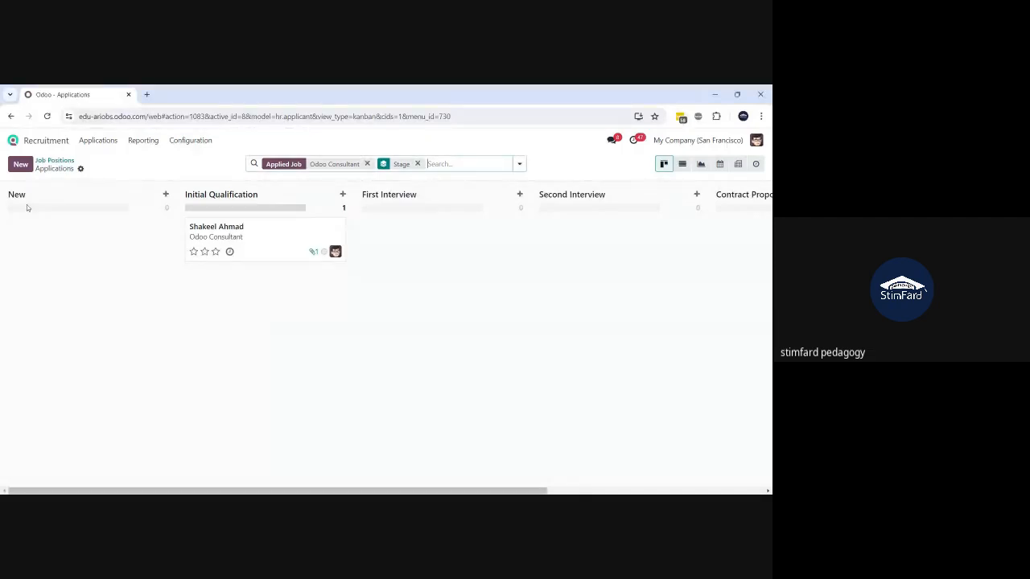
{"action": "left_click", "coordinate": [49, 162]}
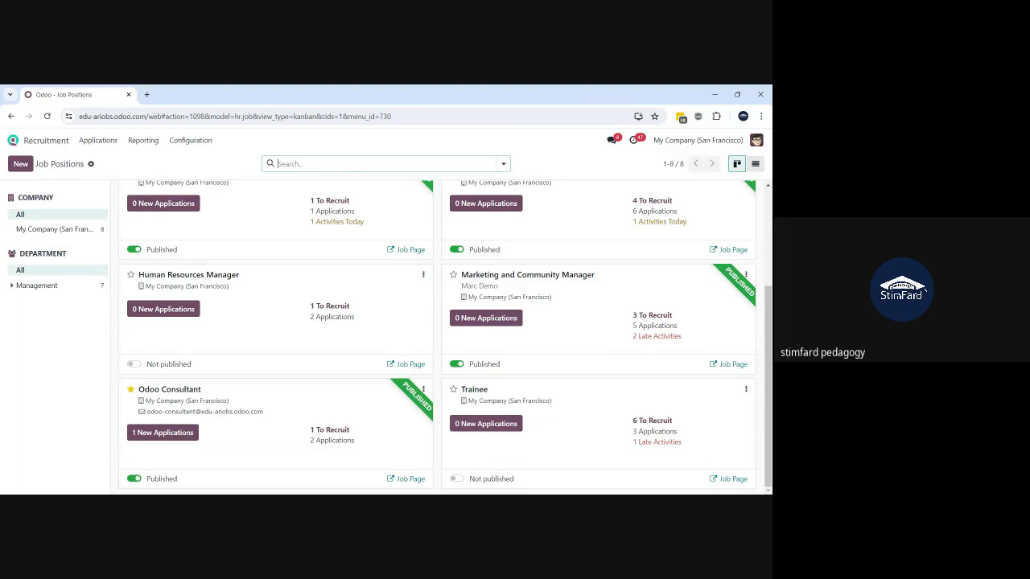
{"action": "left_click", "coordinate": [312, 448]}
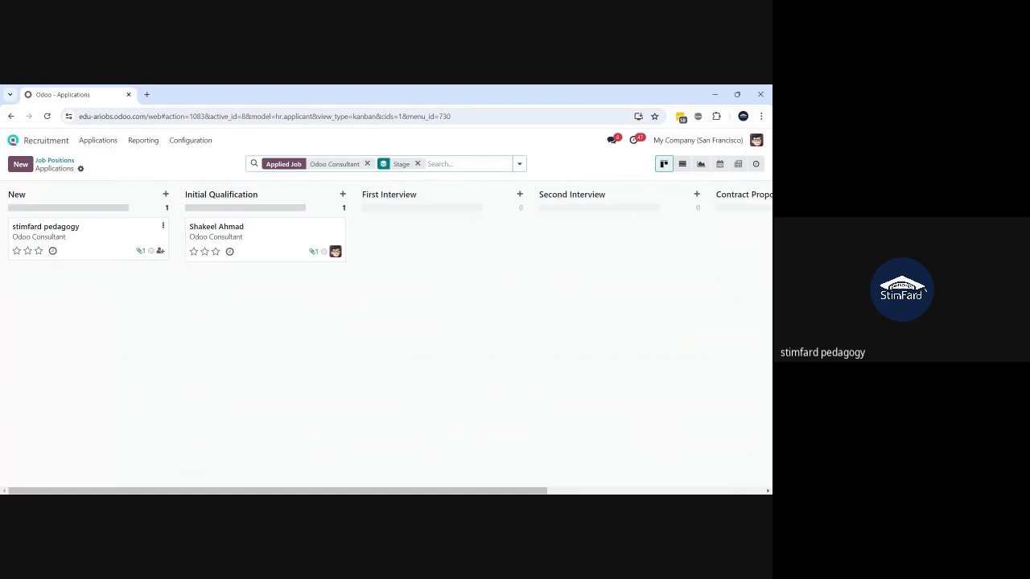
- Open the emailed applicant's form and select its name and email address
{"action": "left_click", "coordinate": [73, 251]}
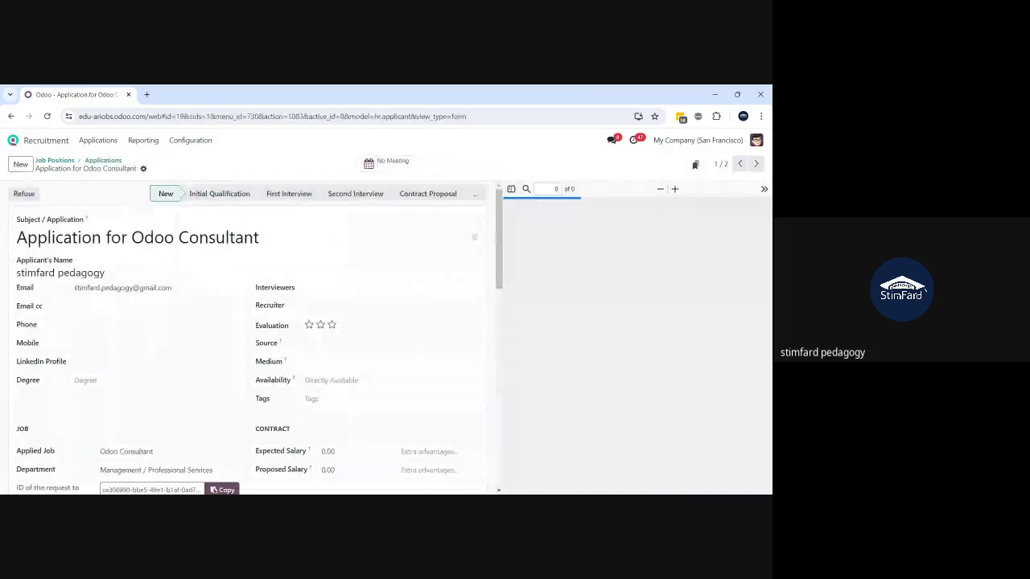
{"action": "left_click_drag", "start_coordinate": [105, 273], "coordinate": [2, 274]}
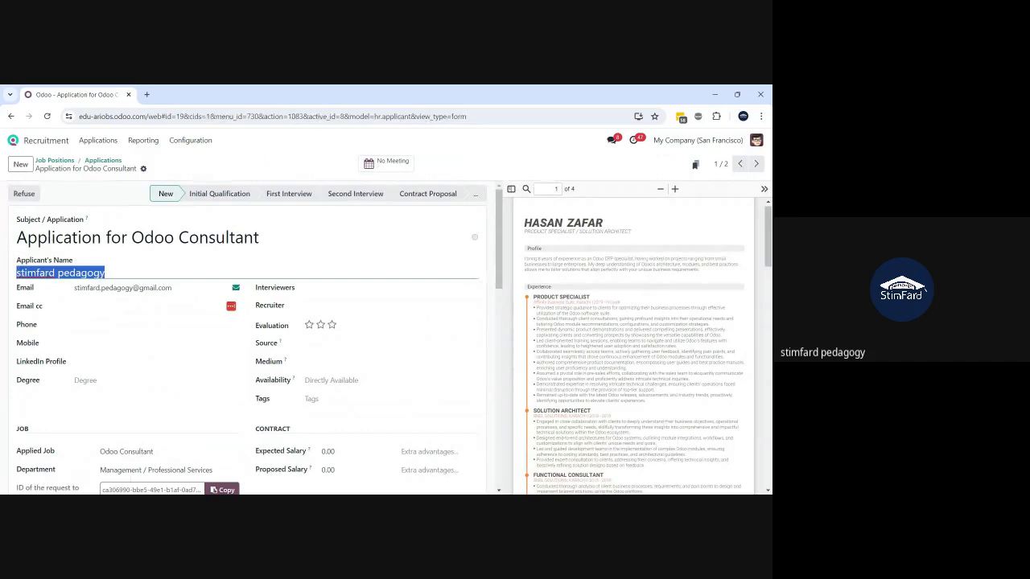
{"action": "left_click_drag", "start_coordinate": [173, 288], "coordinate": [48, 292]}
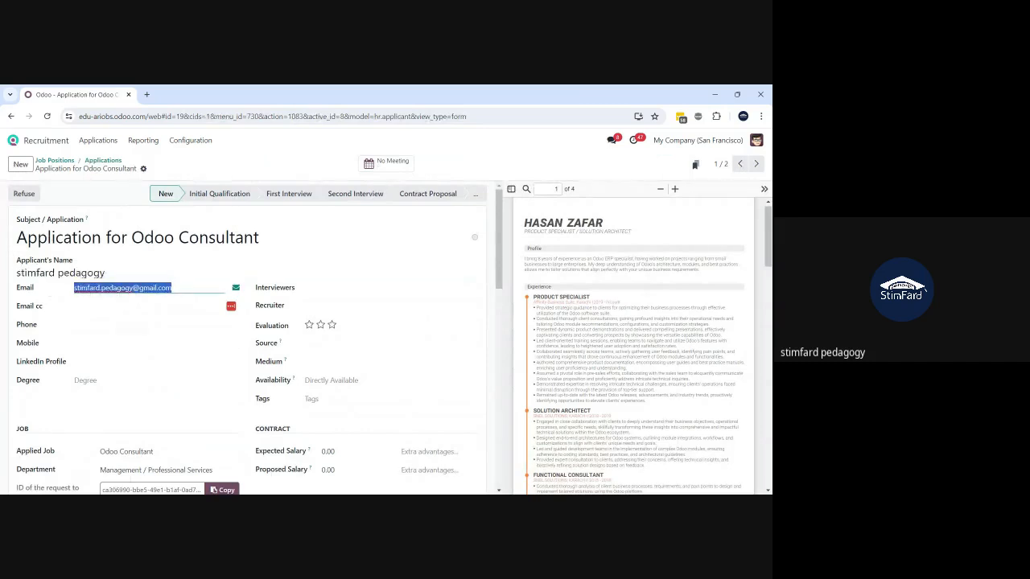
{"action": "scroll", "coordinate": [256, 338], "scroll_direction": "down", "scroll_amount": 1}
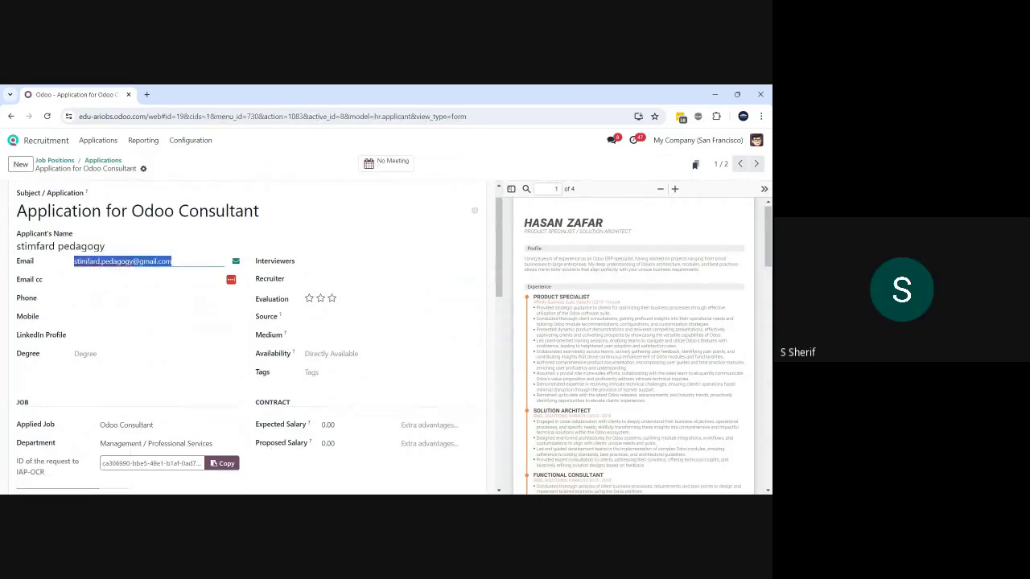
{"action": "scroll", "coordinate": [249, 338], "scroll_direction": "up", "scroll_amount": 1}
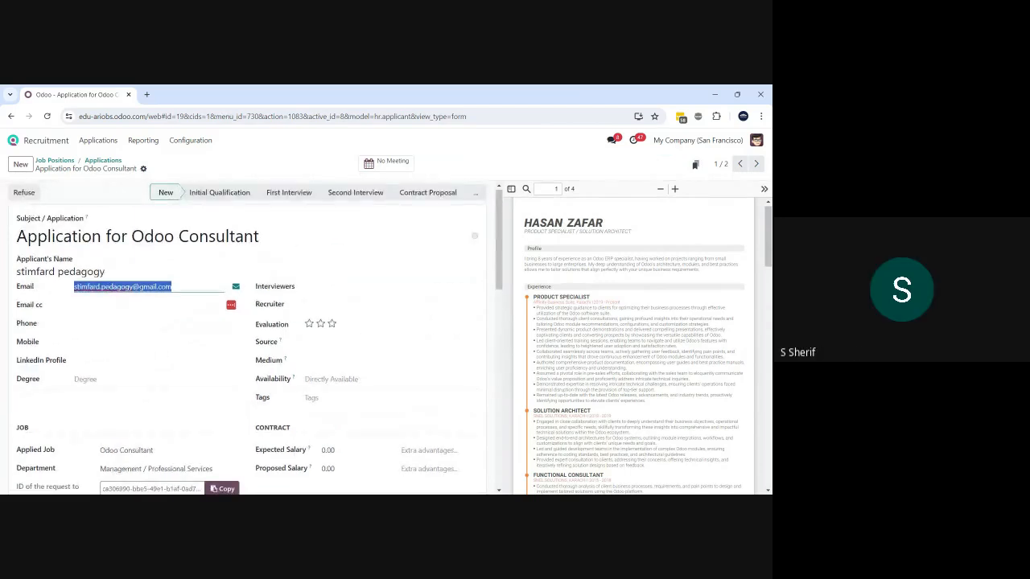
{"action": "left_click", "coordinate": [115, 192]}
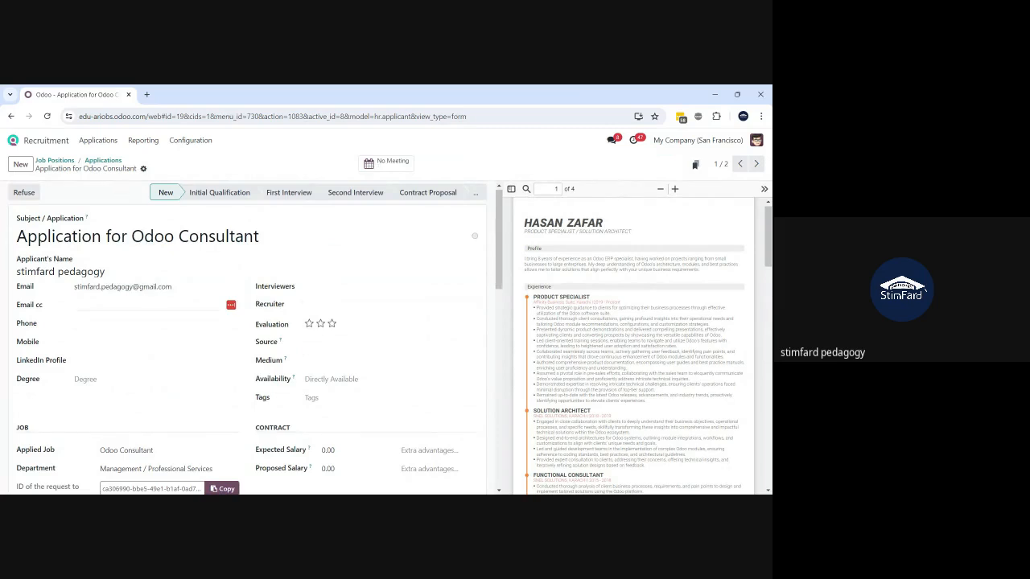
- Run Digitize document from the Actions menu, which reports the CV is already digitized
{"action": "left_click", "coordinate": [144, 169]}
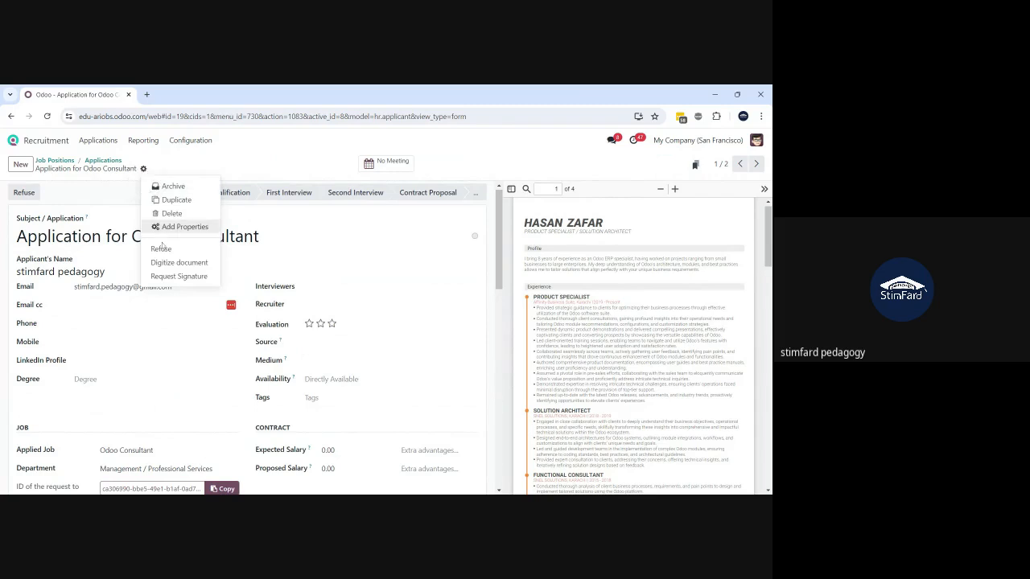
{"action": "left_click", "coordinate": [172, 264]}
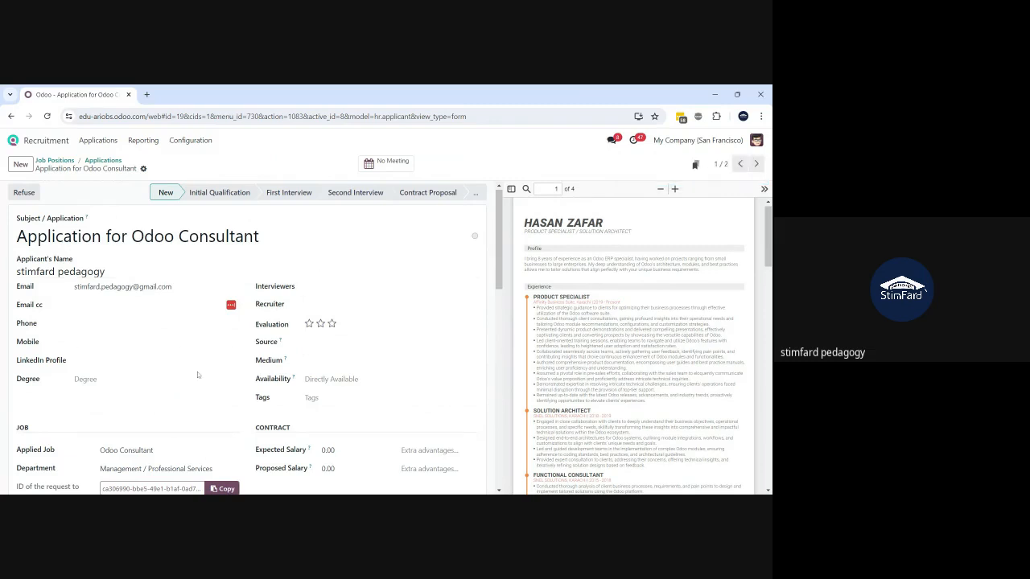
{"action": "scroll", "coordinate": [197, 375], "scroll_direction": "down", "scroll_amount": 1}
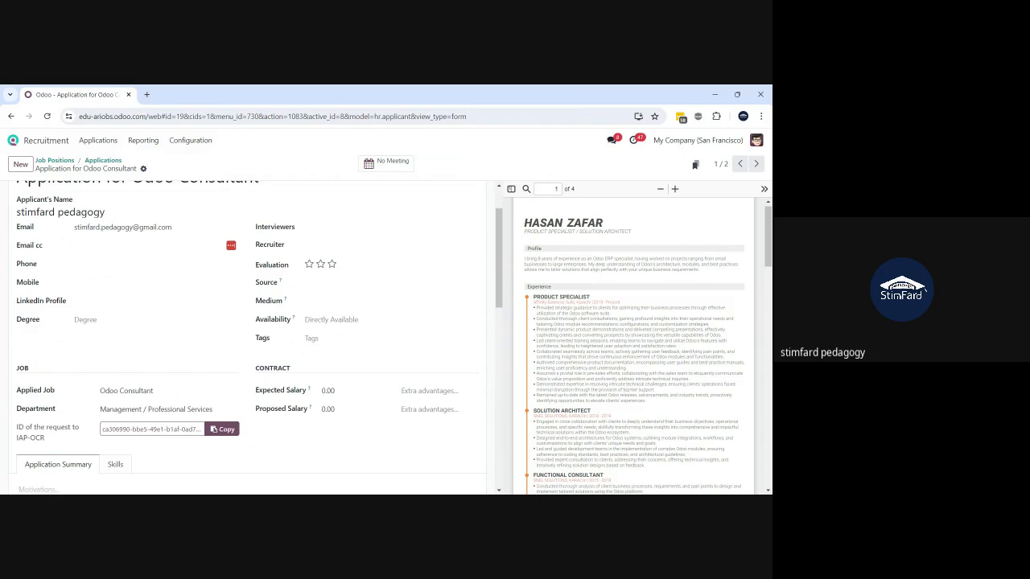
{"action": "scroll", "coordinate": [250, 338], "scroll_direction": "down", "scroll_amount": 1}
{"action": "scroll", "coordinate": [249, 338], "scroll_direction": "up", "scroll_amount": 2}
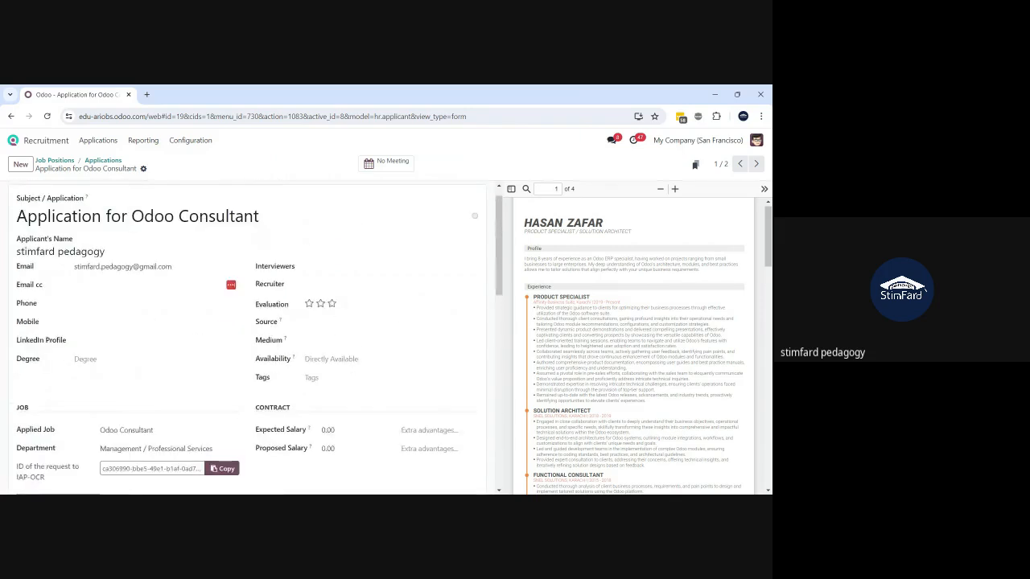
{"action": "scroll", "coordinate": [257, 339], "scroll_direction": "up", "scroll_amount": 1}
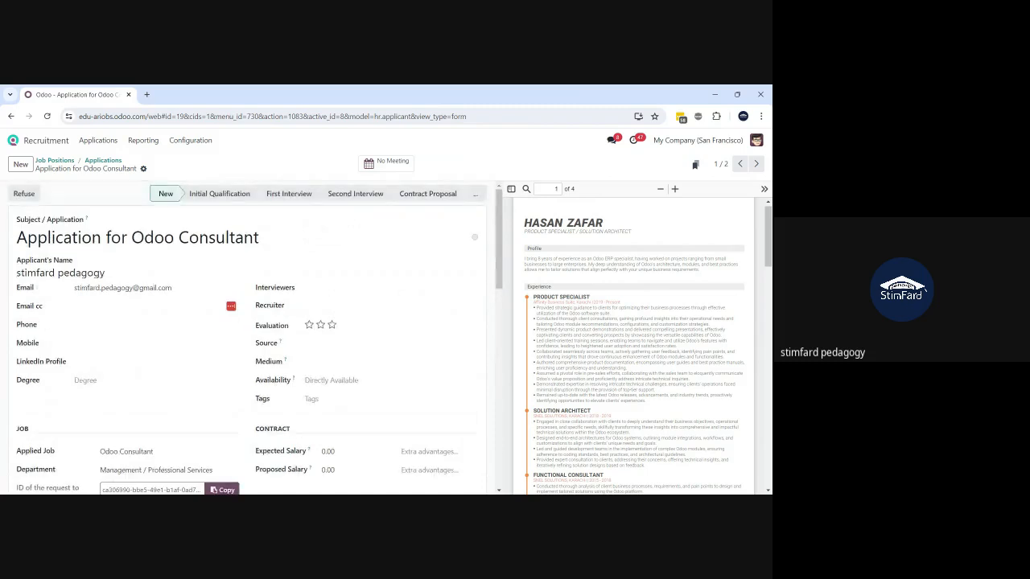
{"action": "left_click", "coordinate": [143, 169]}
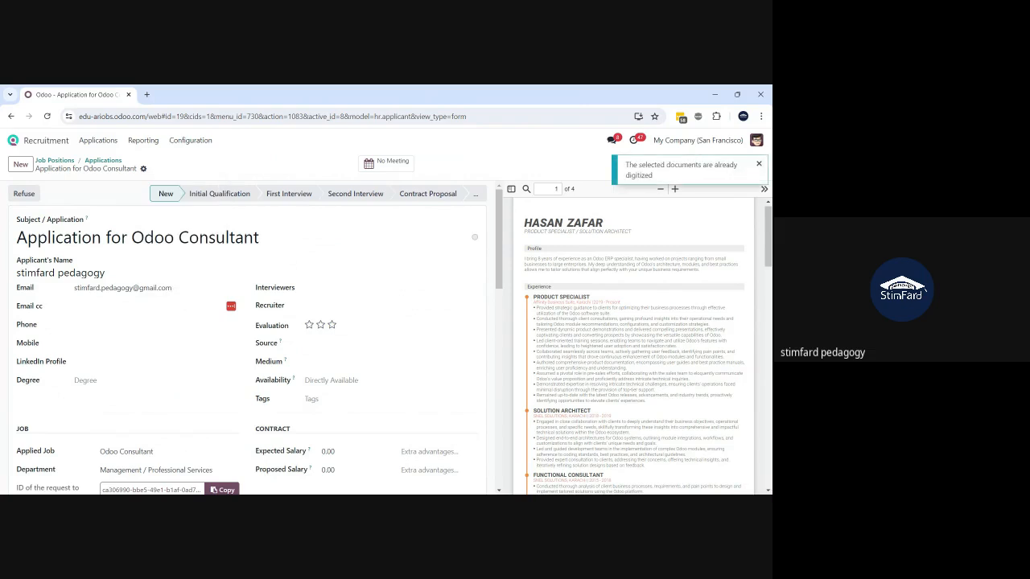
{"action": "scroll", "coordinate": [241, 338], "scroll_direction": "down", "scroll_amount": 3}
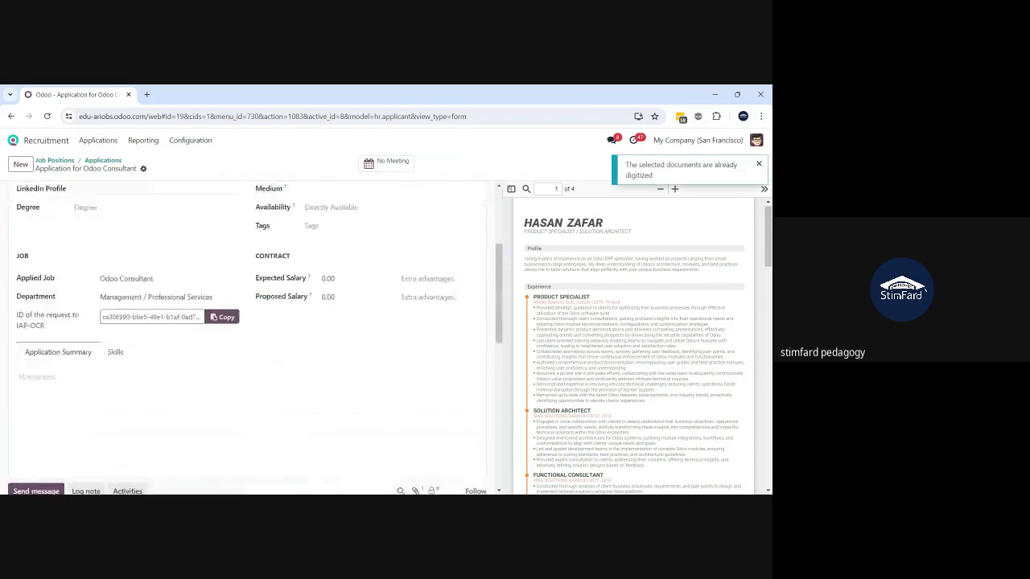
{"action": "left_click", "coordinate": [116, 353]}
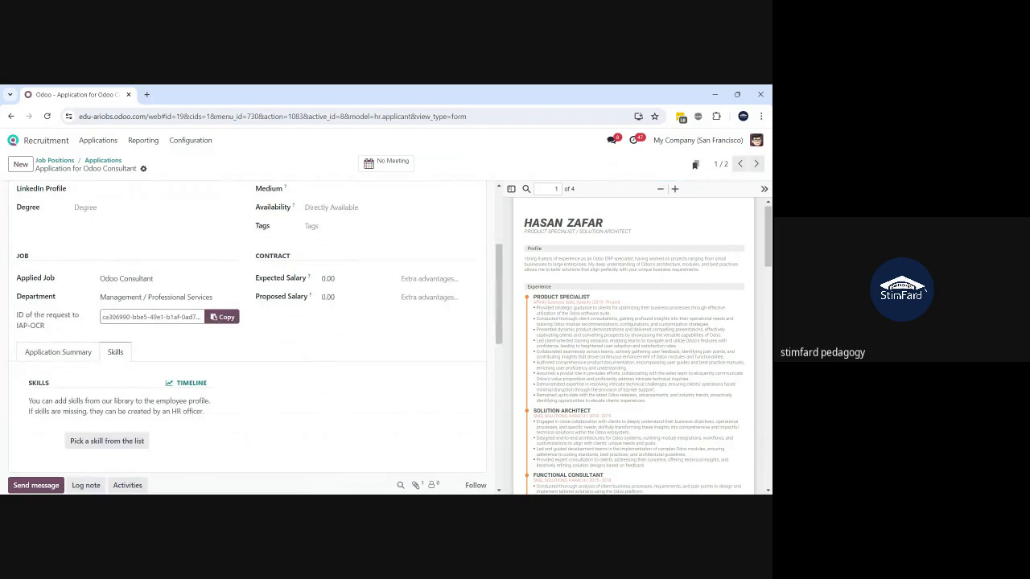
{"action": "scroll", "coordinate": [635, 346], "scroll_direction": "down", "scroll_amount": 3}
{"action": "scroll", "coordinate": [634, 346], "scroll_direction": "down", "scroll_amount": 3}
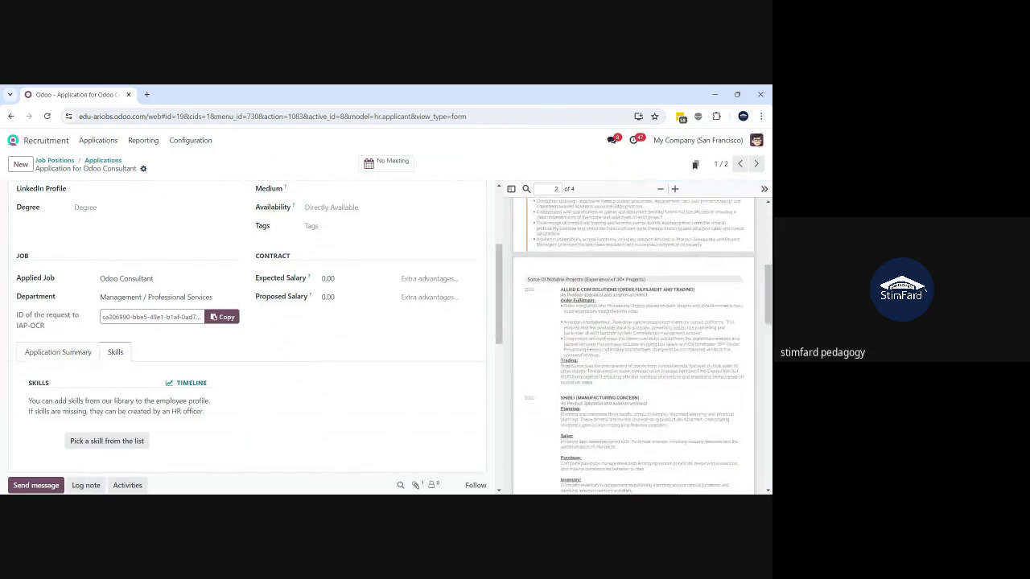
{"action": "scroll", "coordinate": [634, 346], "scroll_direction": "down", "scroll_amount": 10}
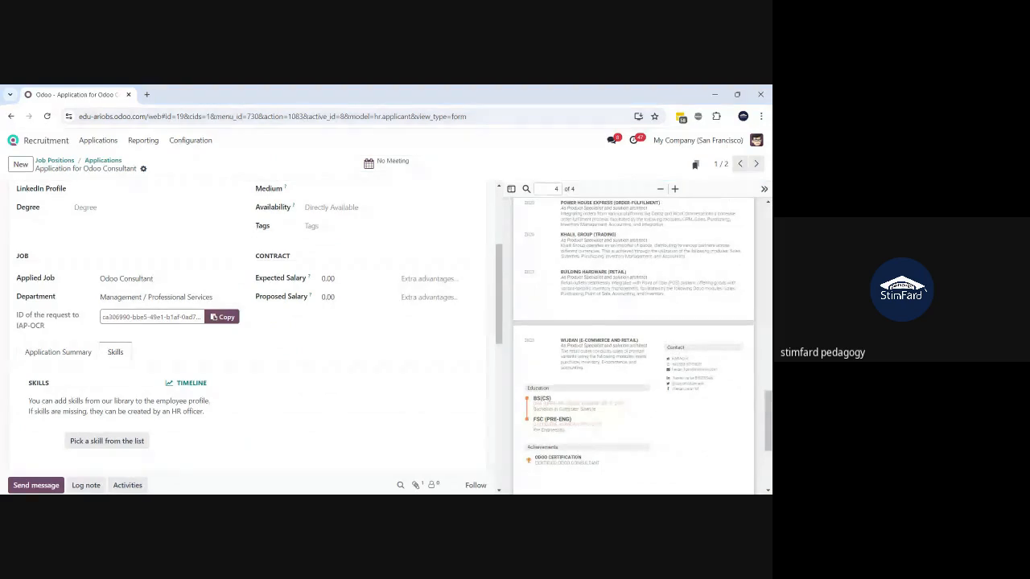
{"action": "scroll", "coordinate": [634, 346], "scroll_direction": "down", "scroll_amount": 1}
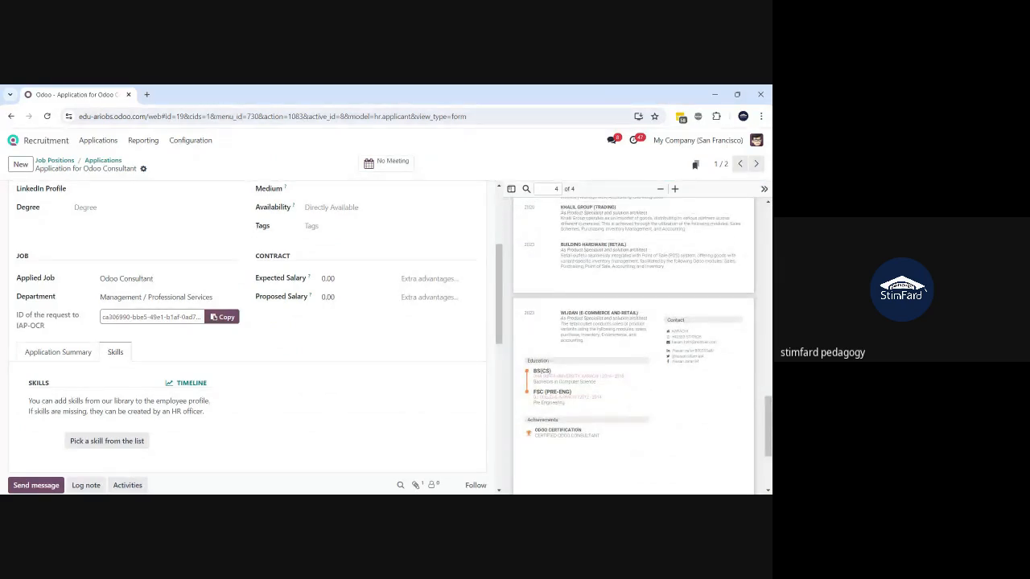
{"action": "scroll", "coordinate": [634, 346], "scroll_direction": "up", "scroll_amount": 15}
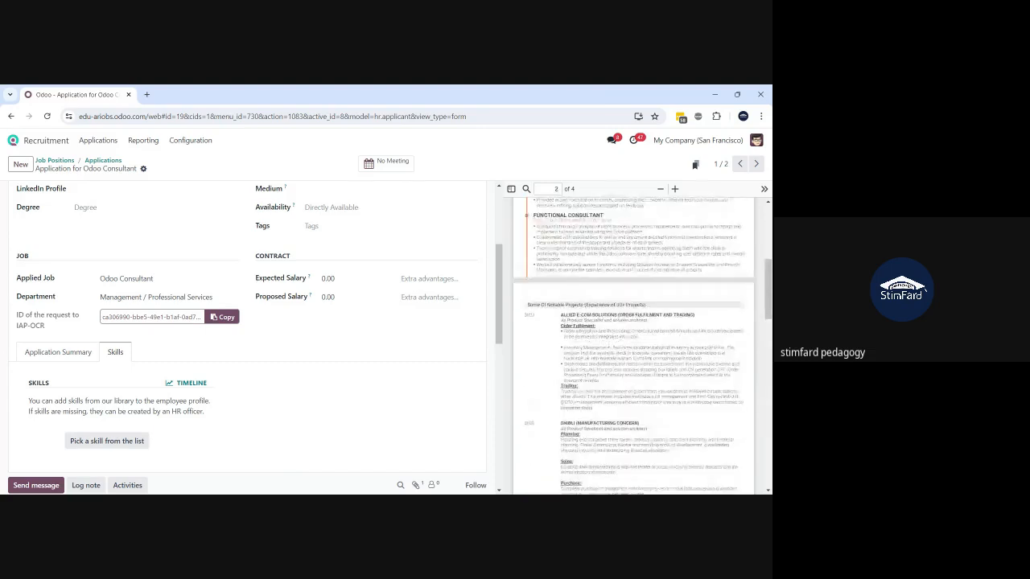
{"action": "scroll", "coordinate": [381, 320], "scroll_direction": "up", "scroll_amount": 2}
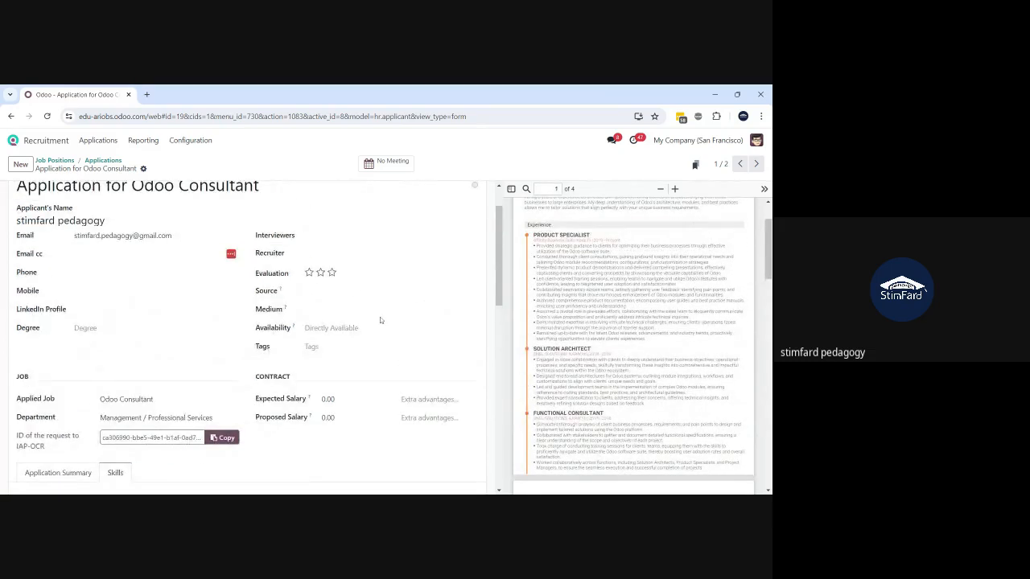
{"action": "scroll", "coordinate": [243, 338], "scroll_direction": "up", "scroll_amount": 1}
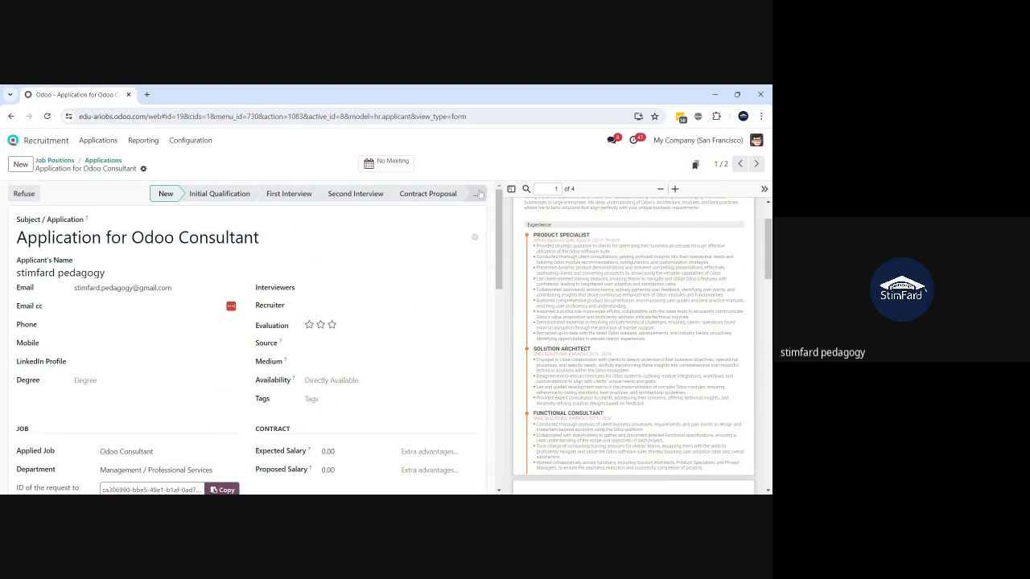
{"action": "left_click", "coordinate": [476, 194]}
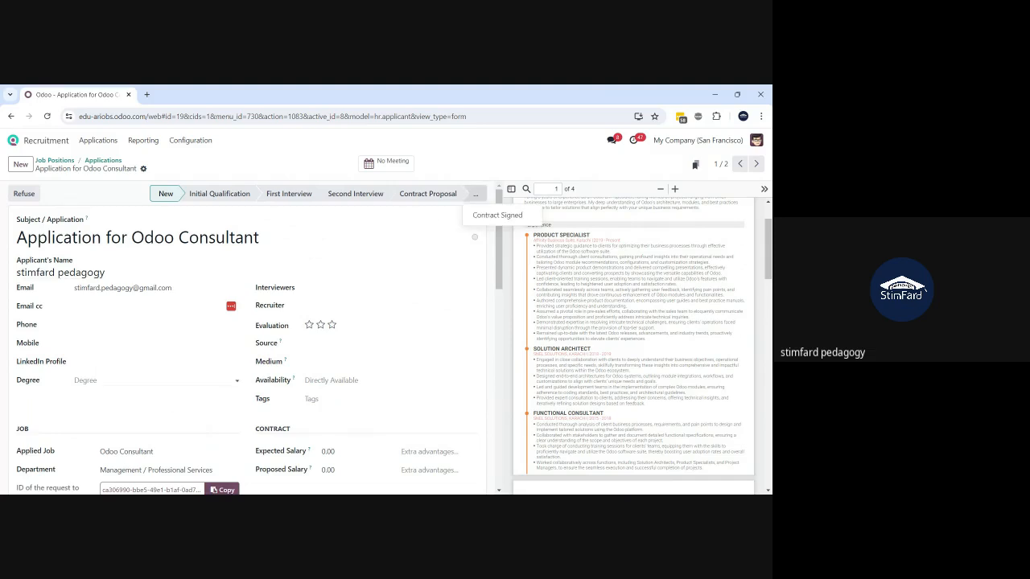
{"action": "scroll", "coordinate": [247, 338], "scroll_direction": "down", "scroll_amount": 6}
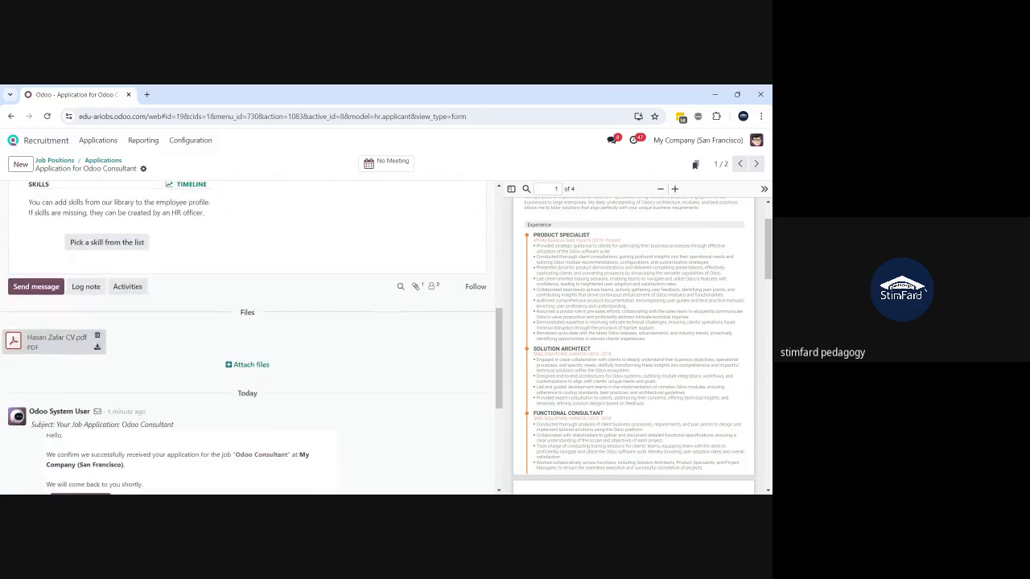
{"action": "scroll", "coordinate": [247, 338], "scroll_direction": "down", "scroll_amount": 1}
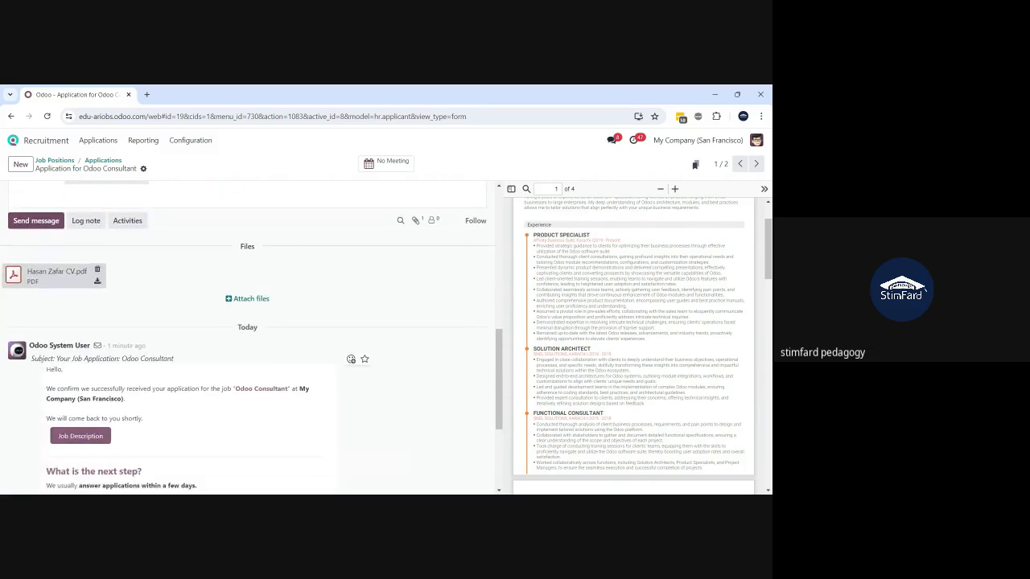
{"action": "scroll", "coordinate": [247, 338], "scroll_direction": "down", "scroll_amount": 1}
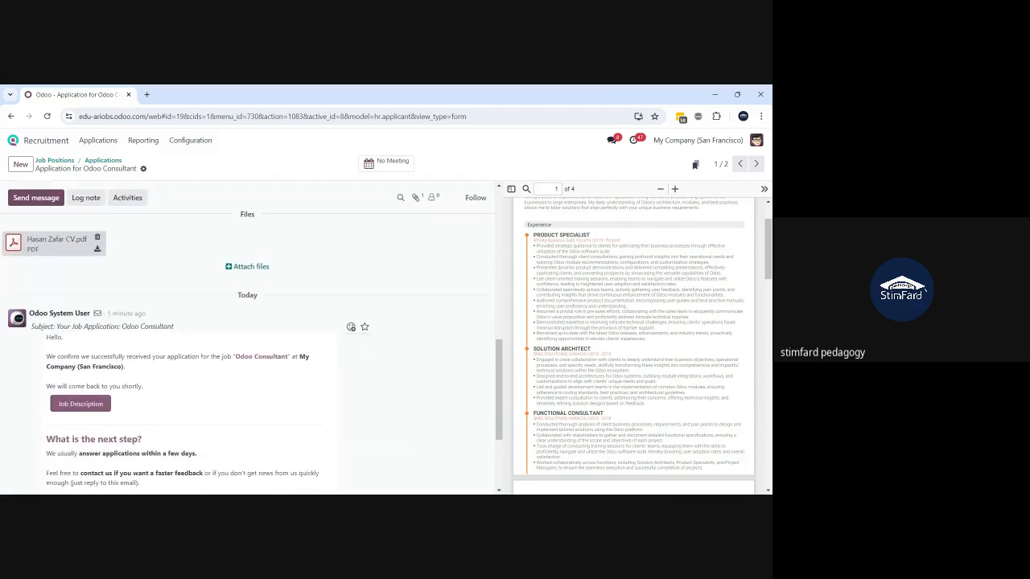
{"action": "scroll", "coordinate": [247, 338], "scroll_direction": "down", "scroll_amount": 1}
{"action": "scroll", "coordinate": [247, 338], "scroll_direction": "down", "scroll_amount": 1}
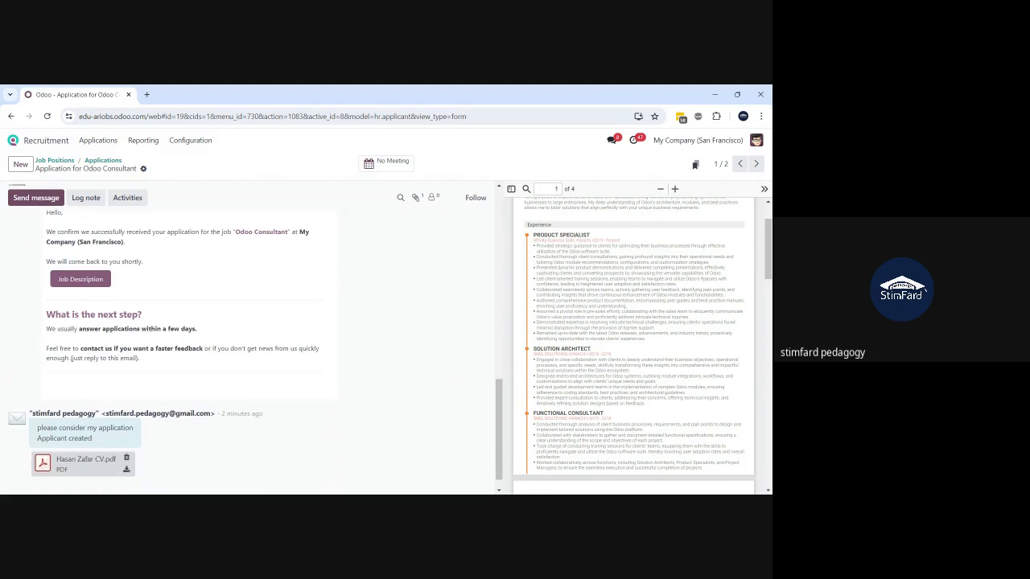
{"action": "scroll", "coordinate": [241, 338], "scroll_direction": "up", "scroll_amount": 10}
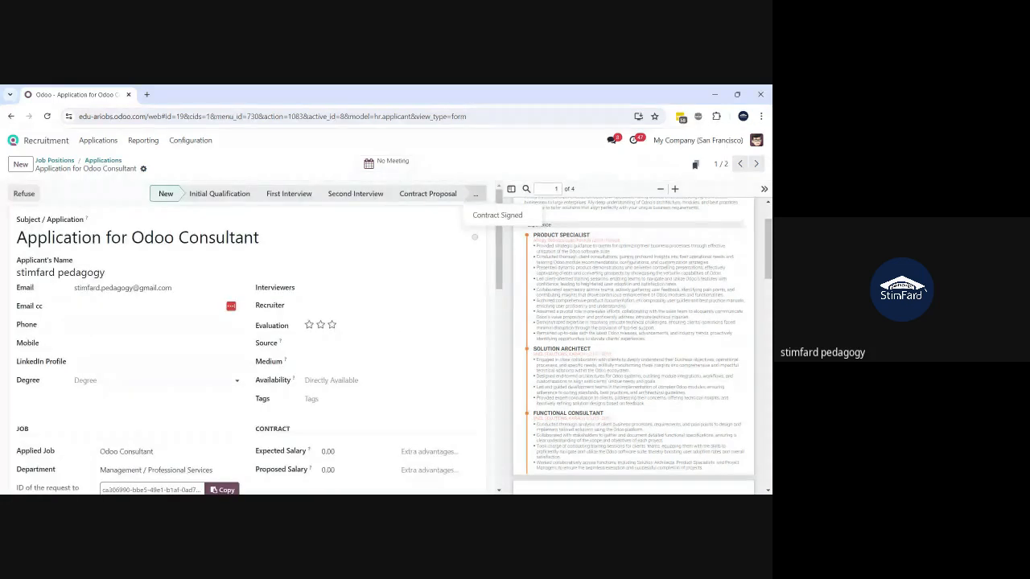
{"action": "left_click", "coordinate": [21, 164]}
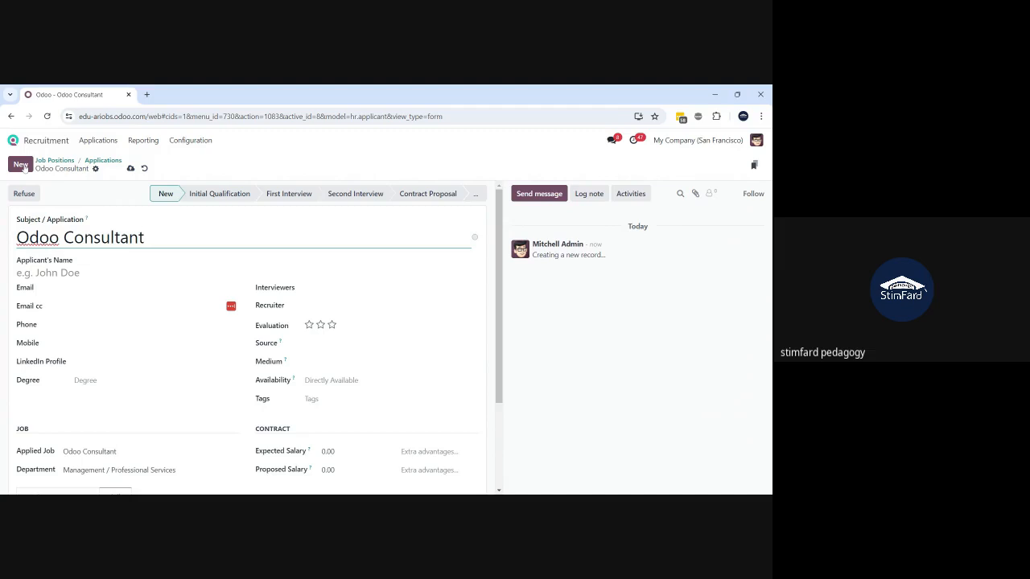
- Discard the unsaved draft, then create and save a new Odoo Consultant application
{"action": "left_click", "coordinate": [144, 169]}
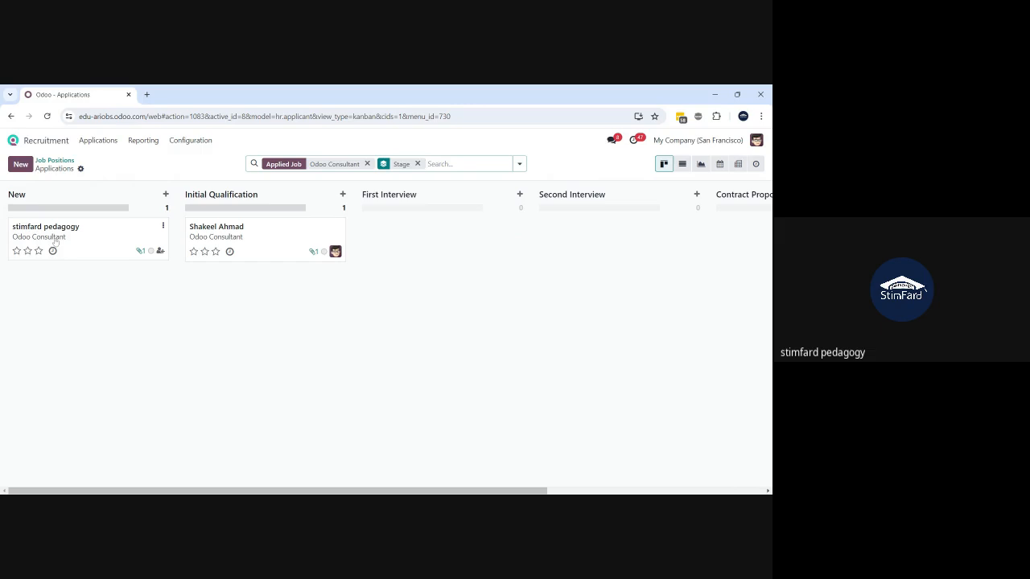
{"action": "left_click", "coordinate": [55, 243]}
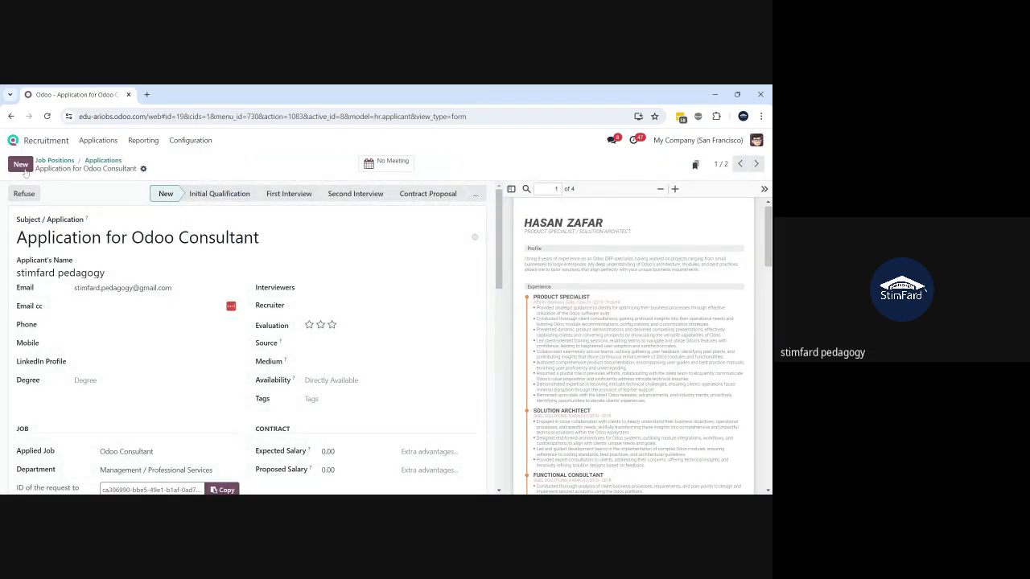
{"action": "left_click", "coordinate": [24, 169]}
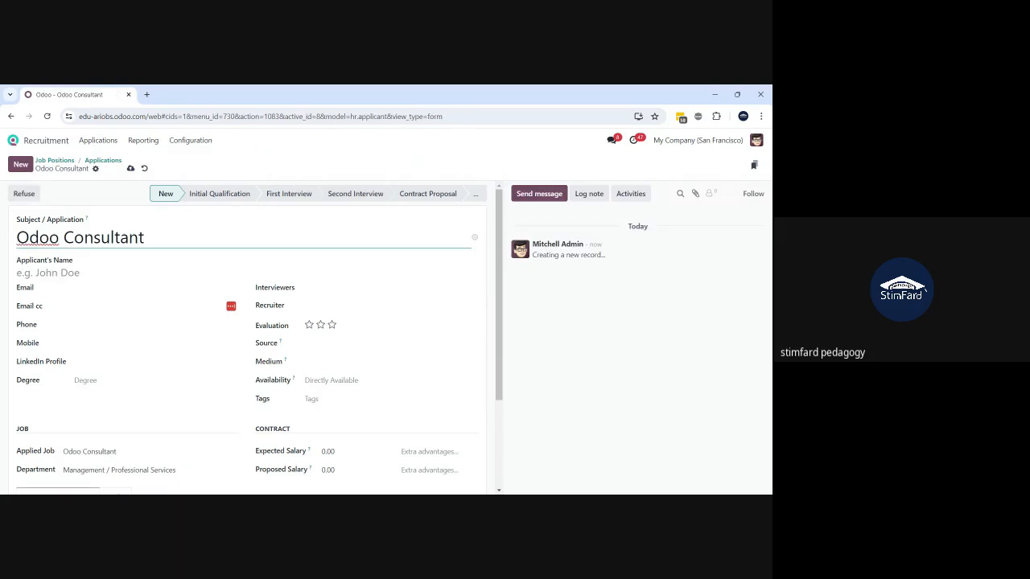
{"action": "left_click", "coordinate": [130, 169]}
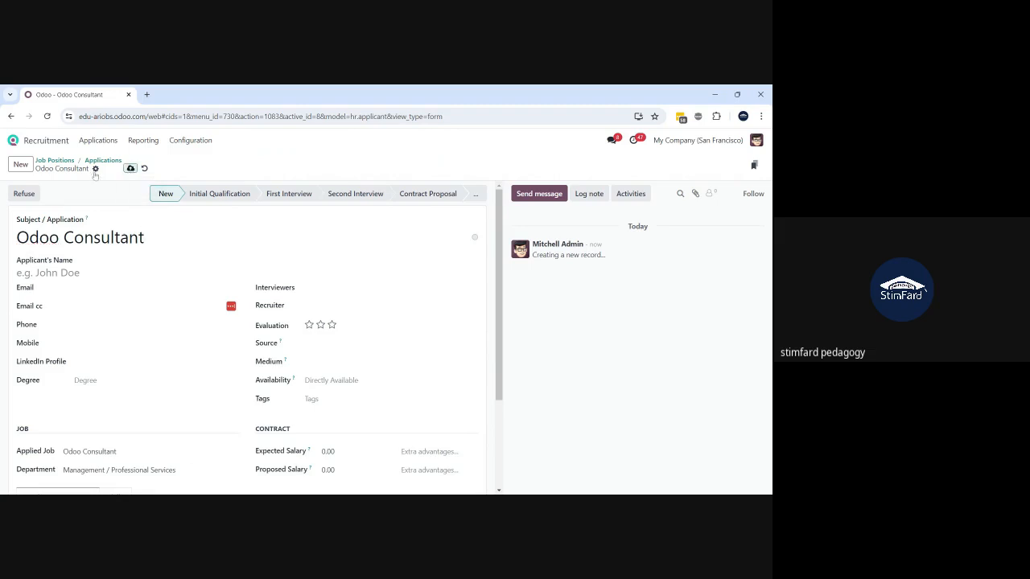
- Attach the candidate's CV PDF to the new application through the chatter paperclip
{"action": "left_click", "coordinate": [95, 170]}
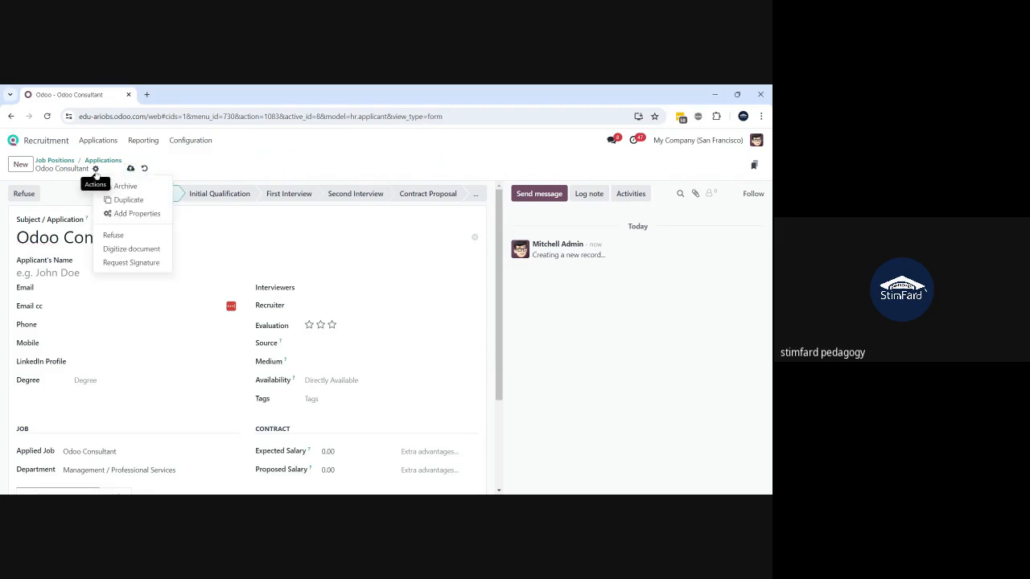
{"action": "left_click", "coordinate": [124, 251]}
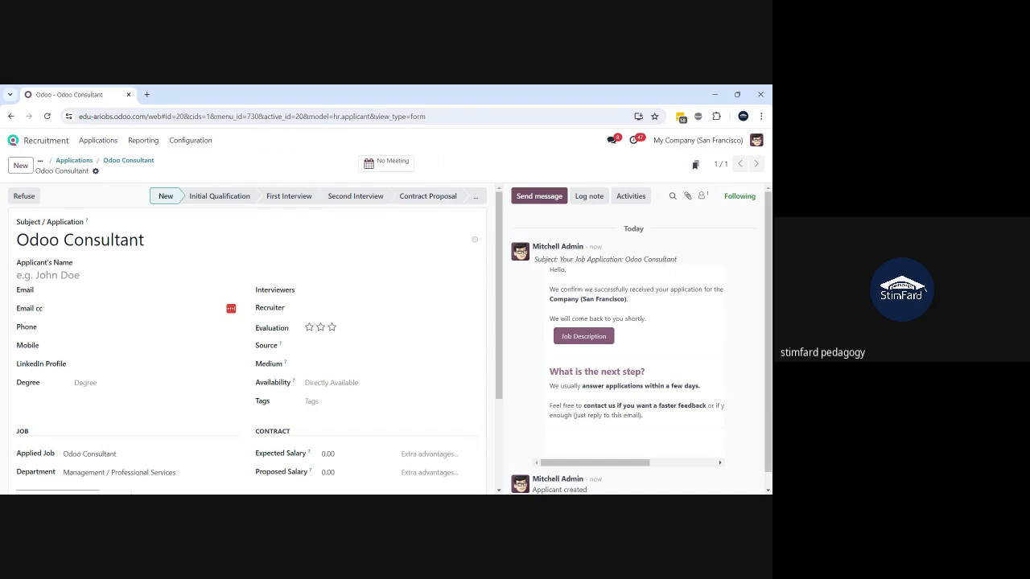
{"action": "scroll", "coordinate": [256, 338], "scroll_direction": "down", "scroll_amount": 3}
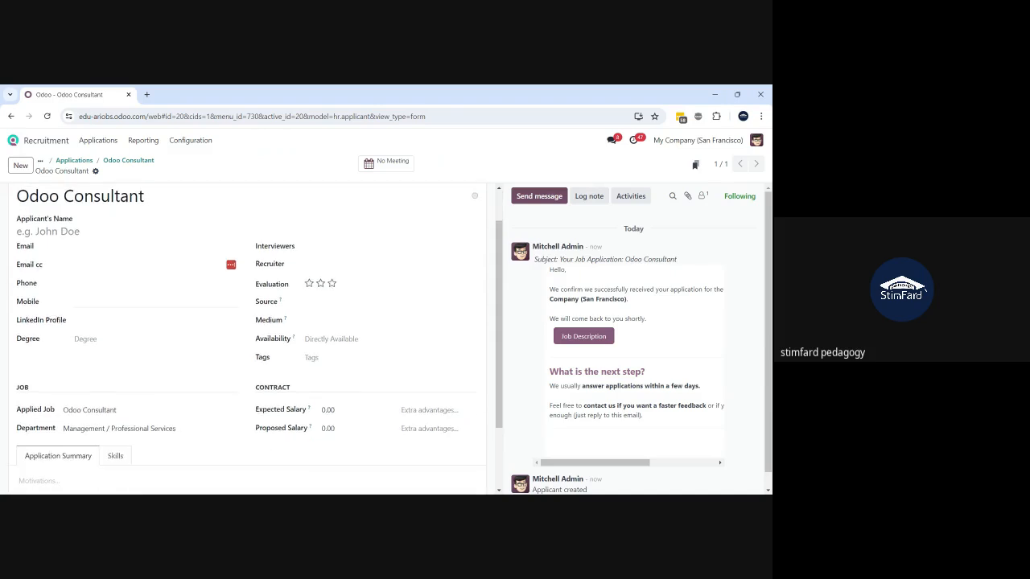
{"action": "scroll", "coordinate": [256, 338], "scroll_direction": "up", "scroll_amount": 3}
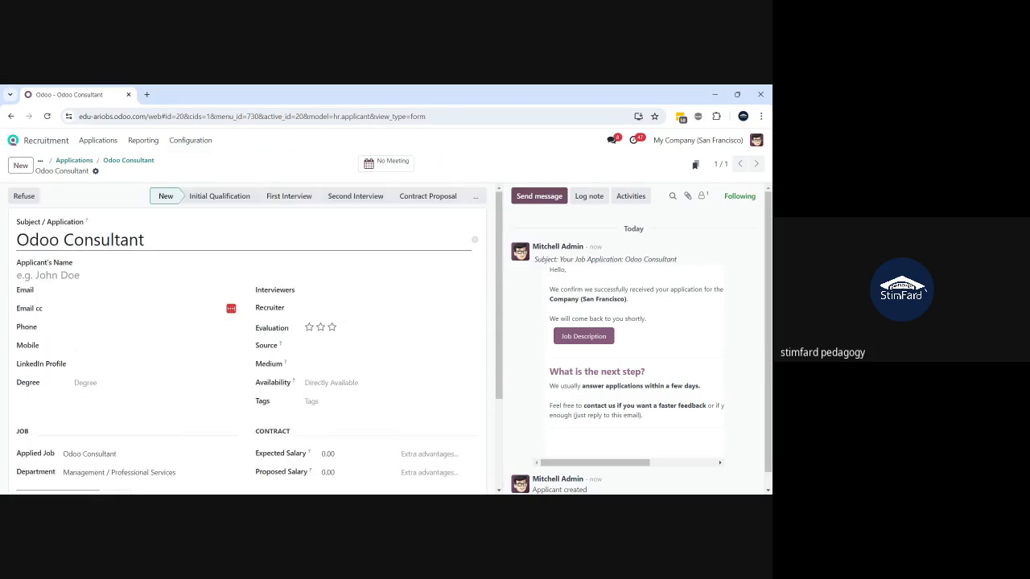
{"action": "left_click", "coordinate": [95, 172]}
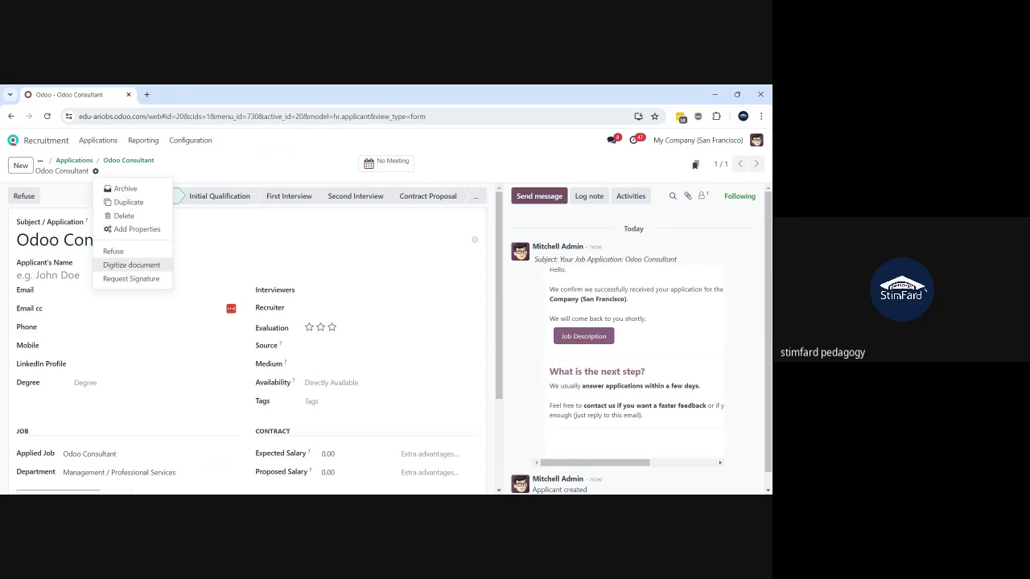
{"action": "left_click", "coordinate": [126, 276]}
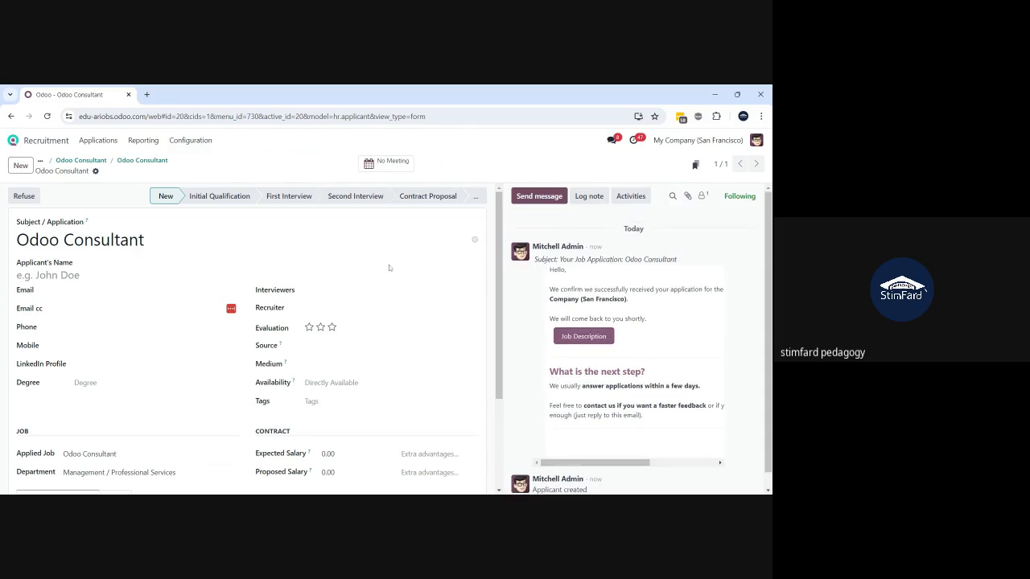
{"action": "left_click", "coordinate": [689, 195]}
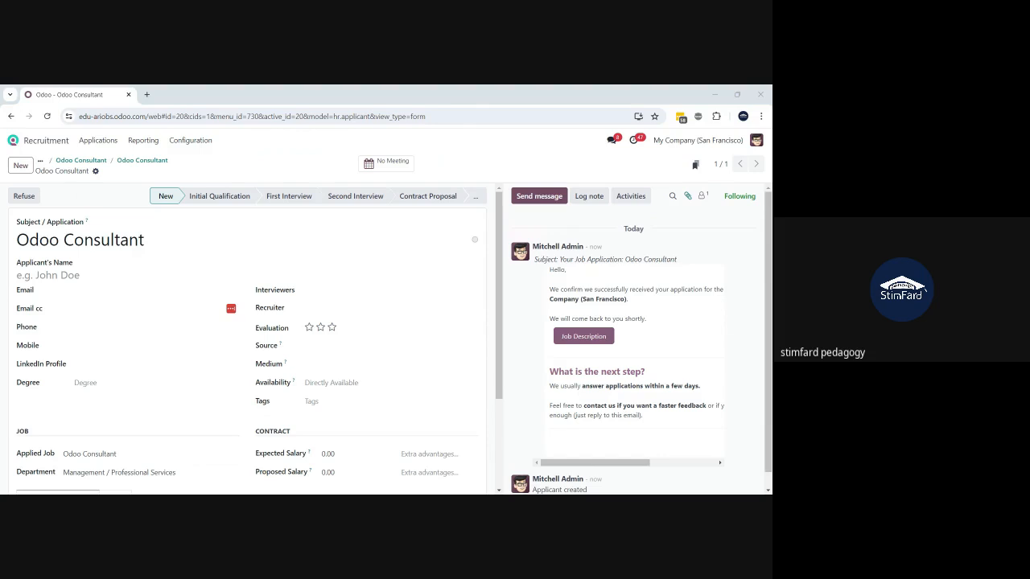
{"action": "key", "text": "Return"}
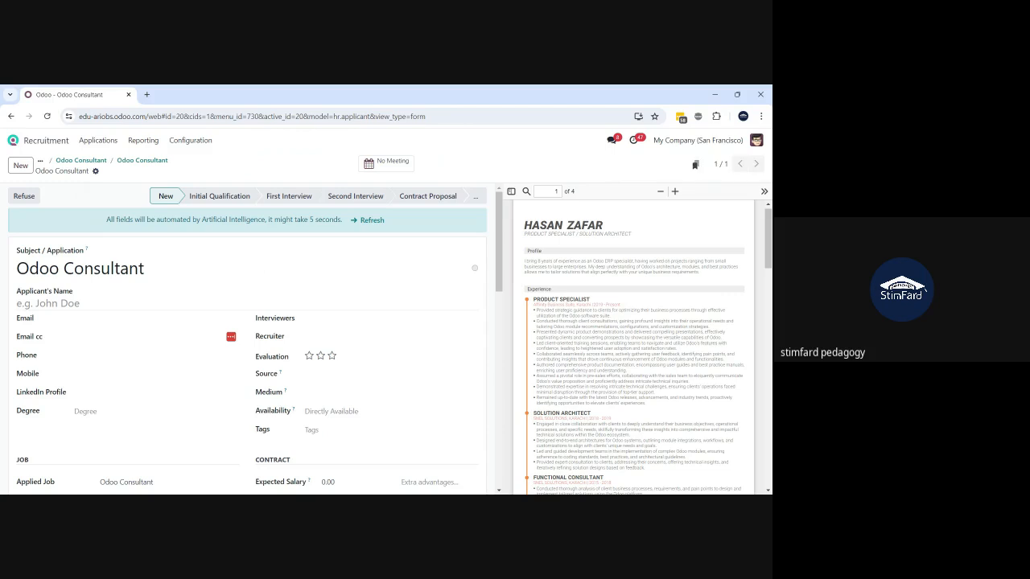
- Run Digitize document on the attached CV to extract the applicant's name
{"action": "left_click", "coordinate": [96, 173]}
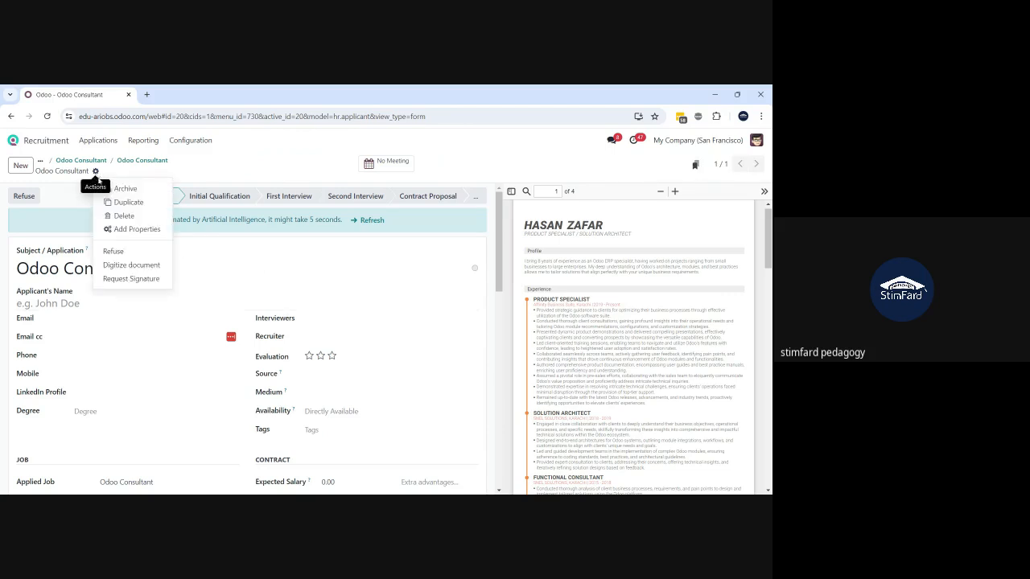
{"action": "left_click", "coordinate": [129, 264]}
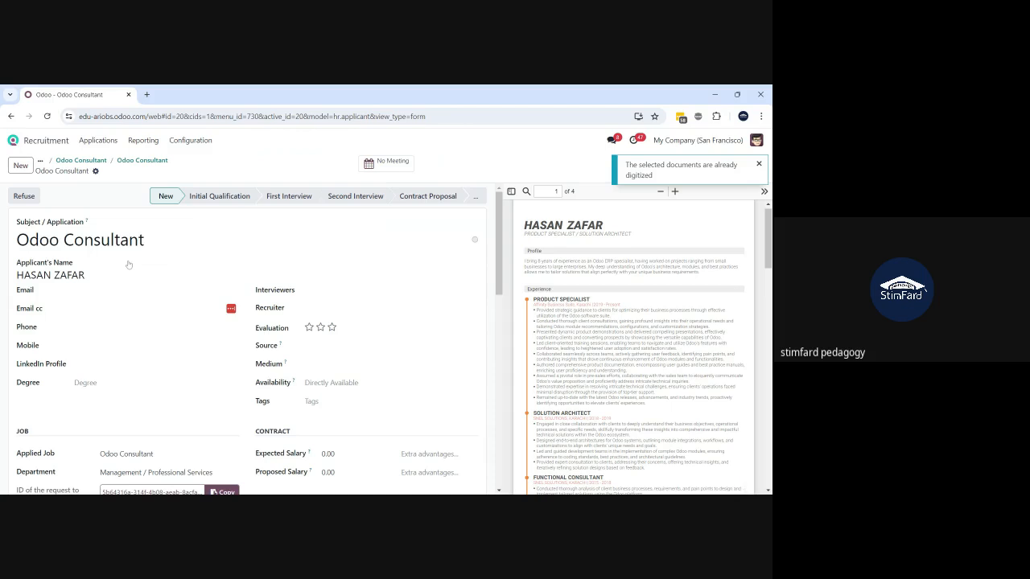
{"action": "scroll", "coordinate": [247, 338], "scroll_direction": "down", "scroll_amount": 3}
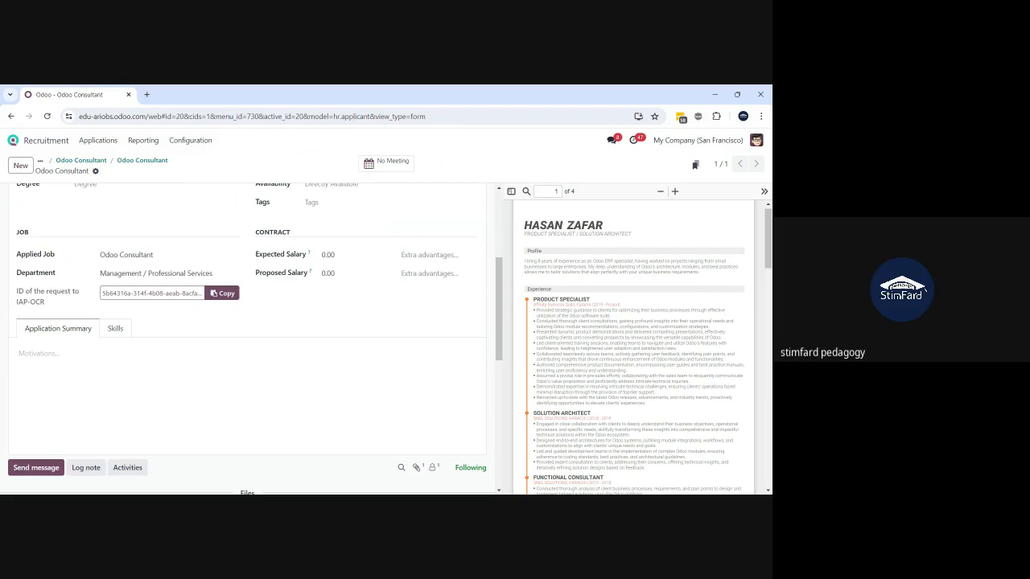
{"action": "key", "text": "alt+Tab"}
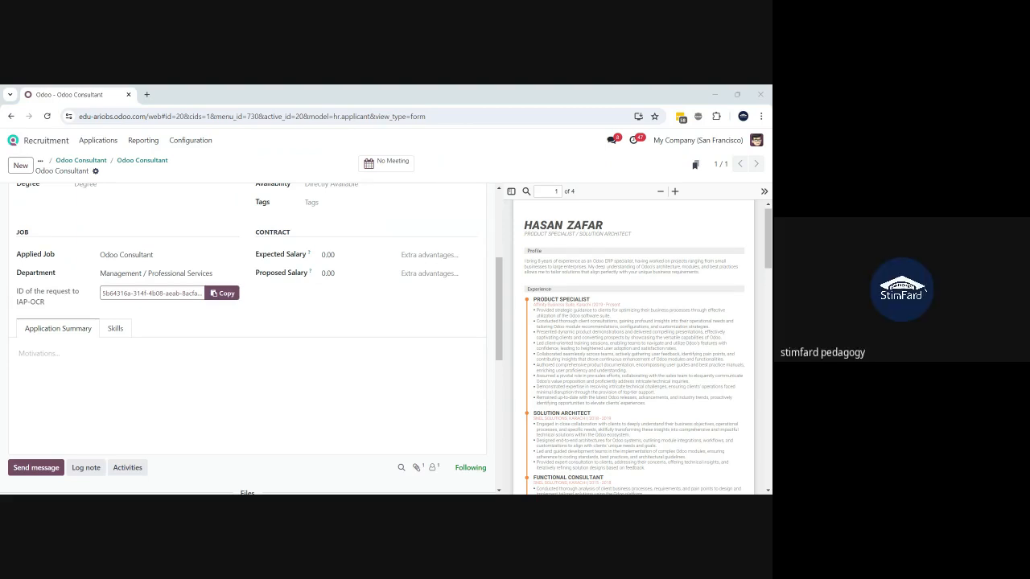
{"action": "scroll", "coordinate": [219, 335], "scroll_direction": "up", "scroll_amount": 5}
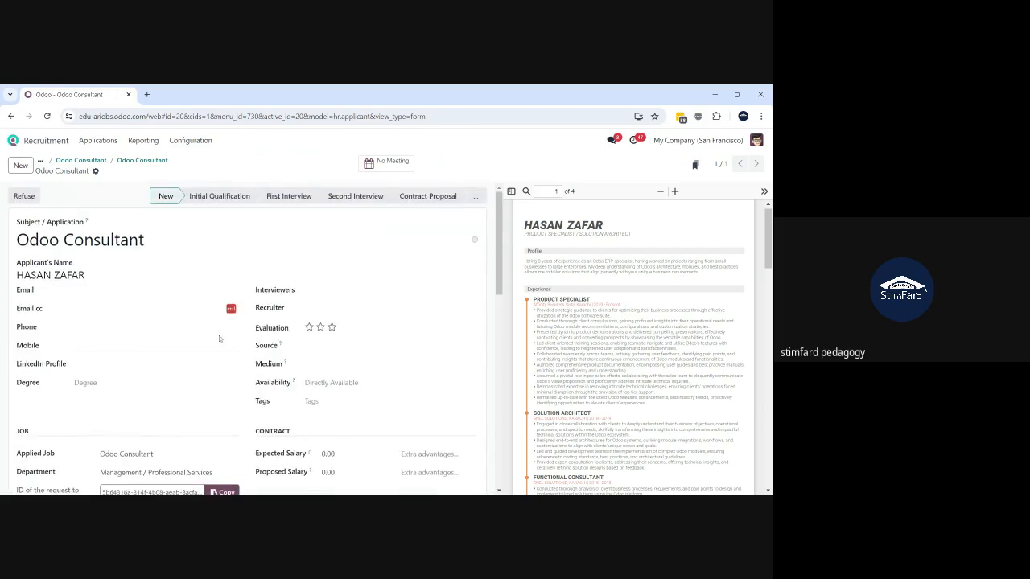
- Permanently delete the new Odoo Consultant application
{"action": "left_click", "coordinate": [95, 171]}
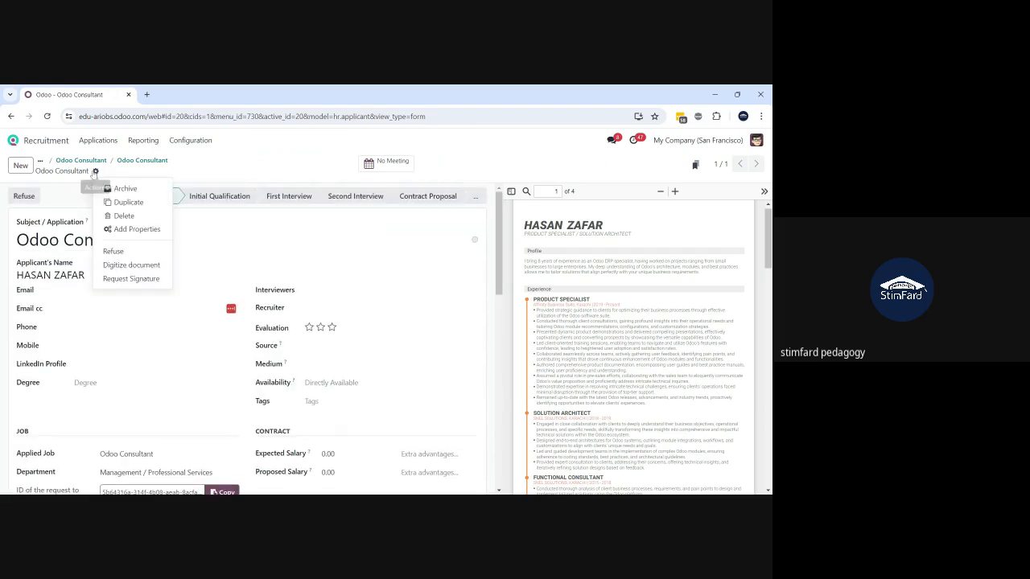
{"action": "left_click", "coordinate": [121, 216]}
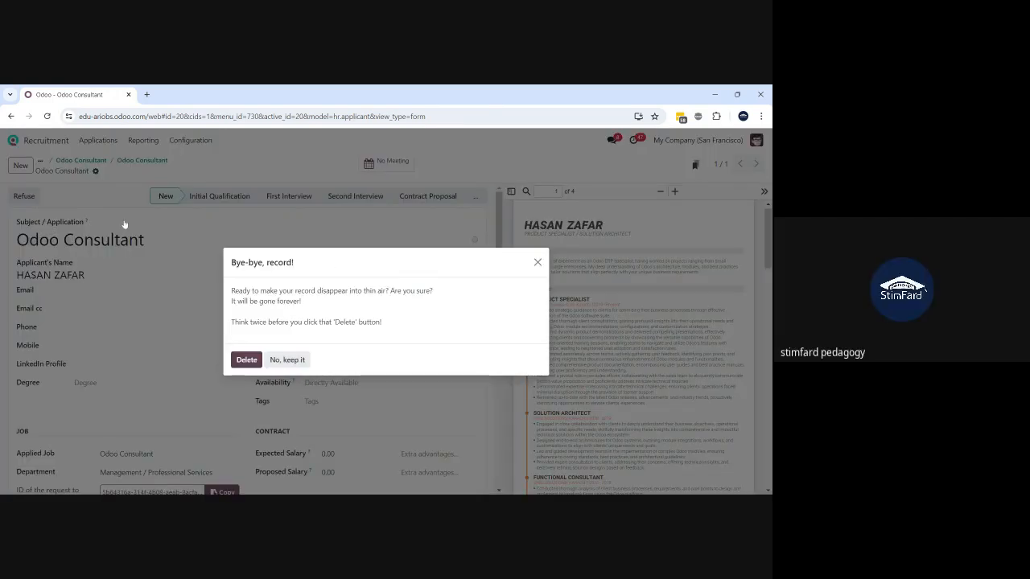
{"action": "left_click", "coordinate": [245, 359]}
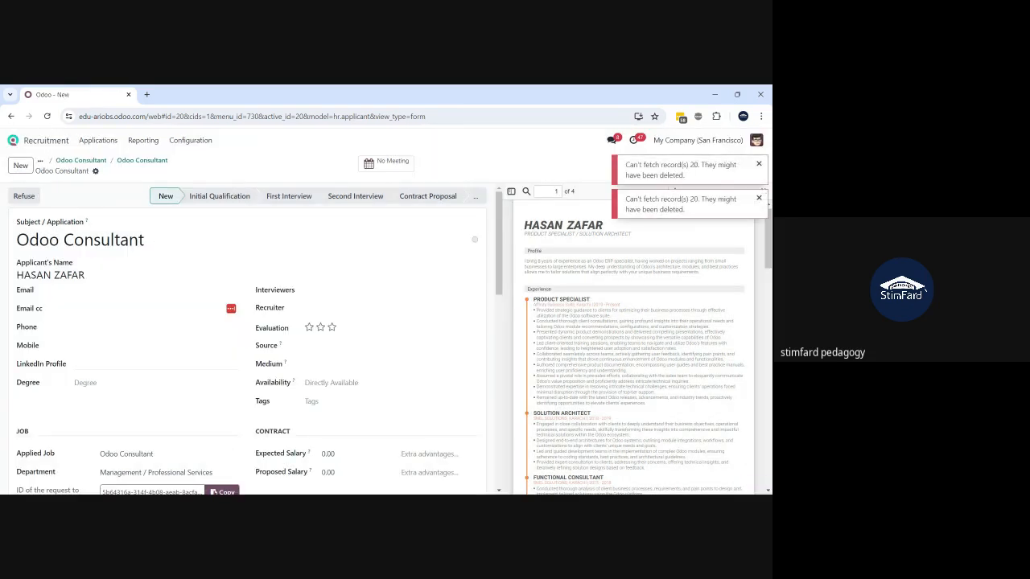
- Try returning to the Odoo Consultant applications, dismiss the not-found error, and reload
{"action": "left_click", "coordinate": [101, 163]}
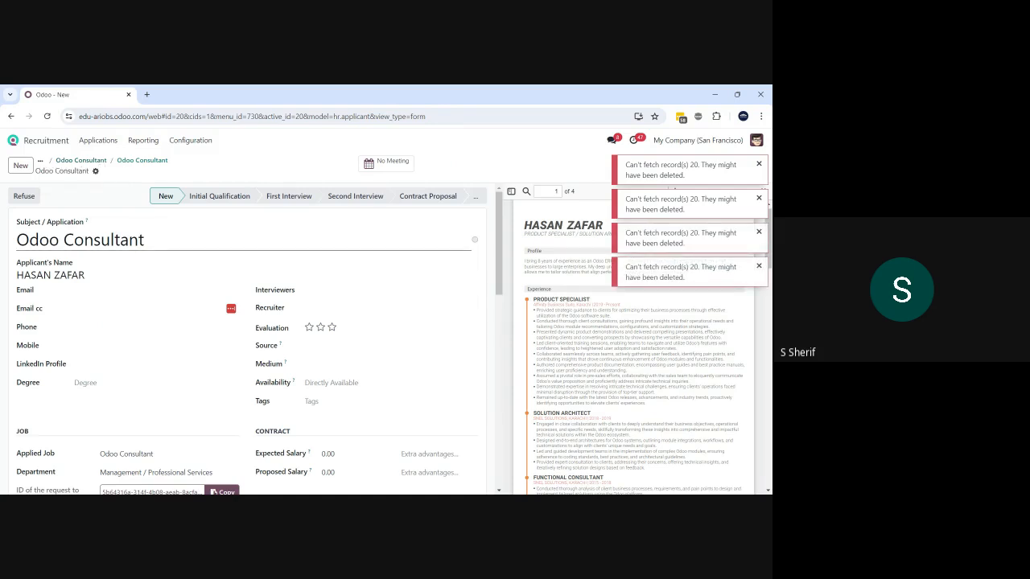
{"action": "left_click", "coordinate": [80, 160]}
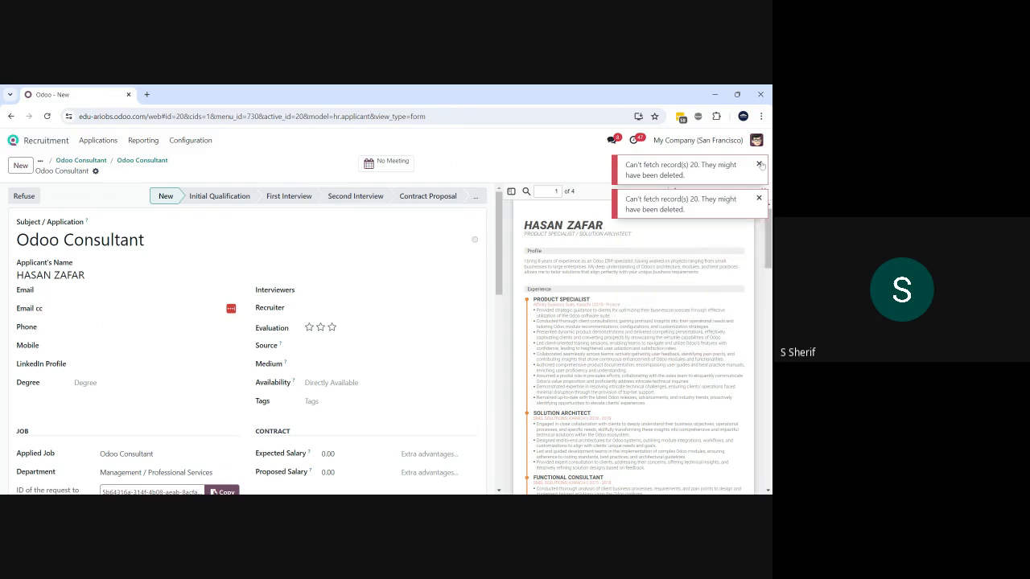
{"action": "left_click", "coordinate": [759, 164]}
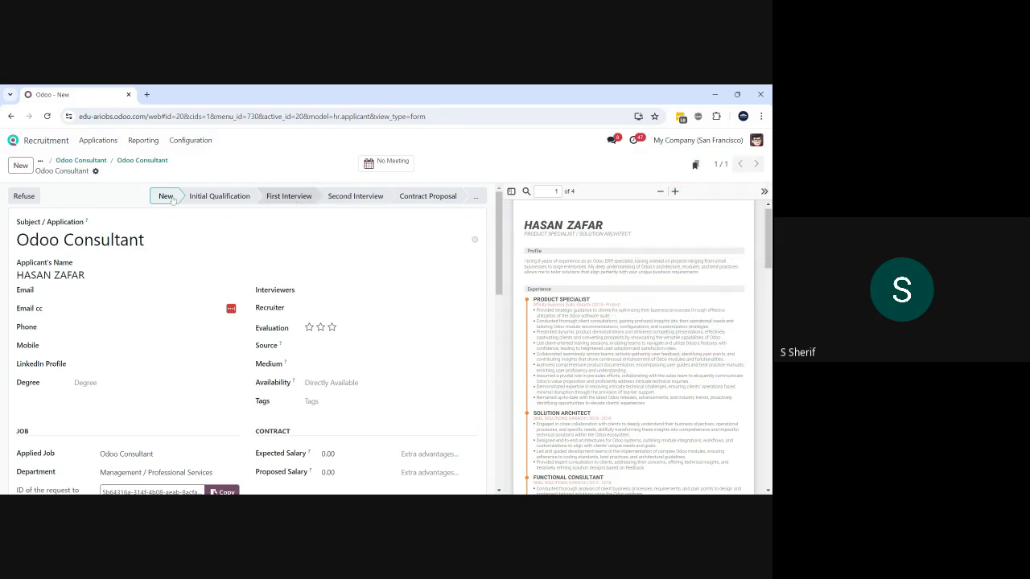
{"action": "left_click", "coordinate": [127, 160]}
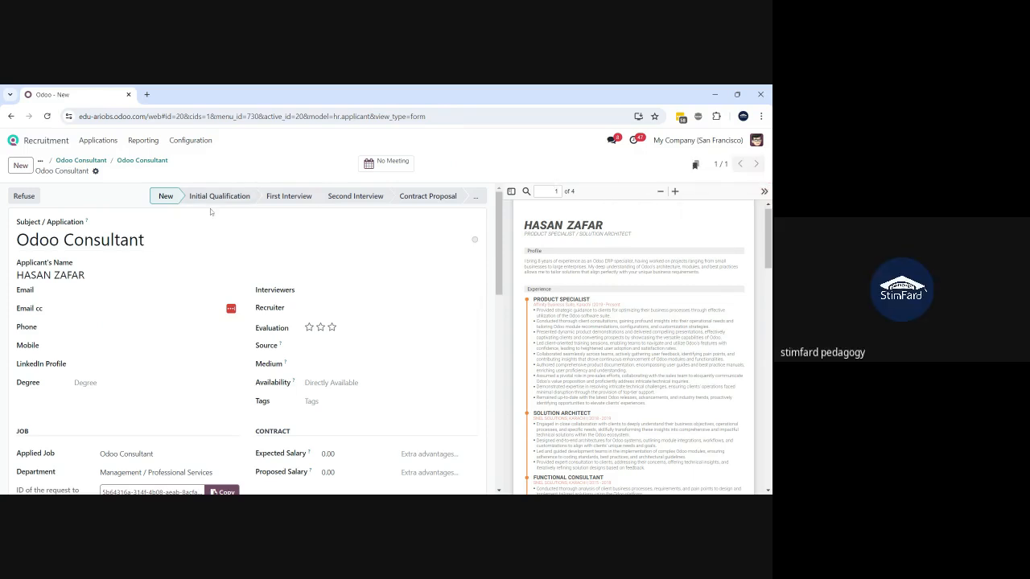
{"action": "left_click", "coordinate": [87, 164]}
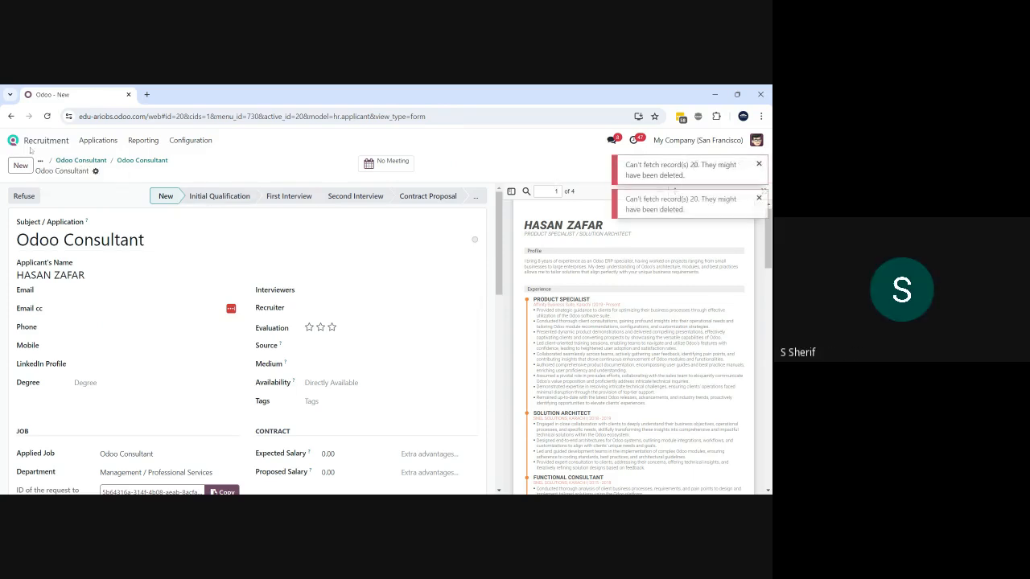
{"action": "left_click", "coordinate": [47, 116]}
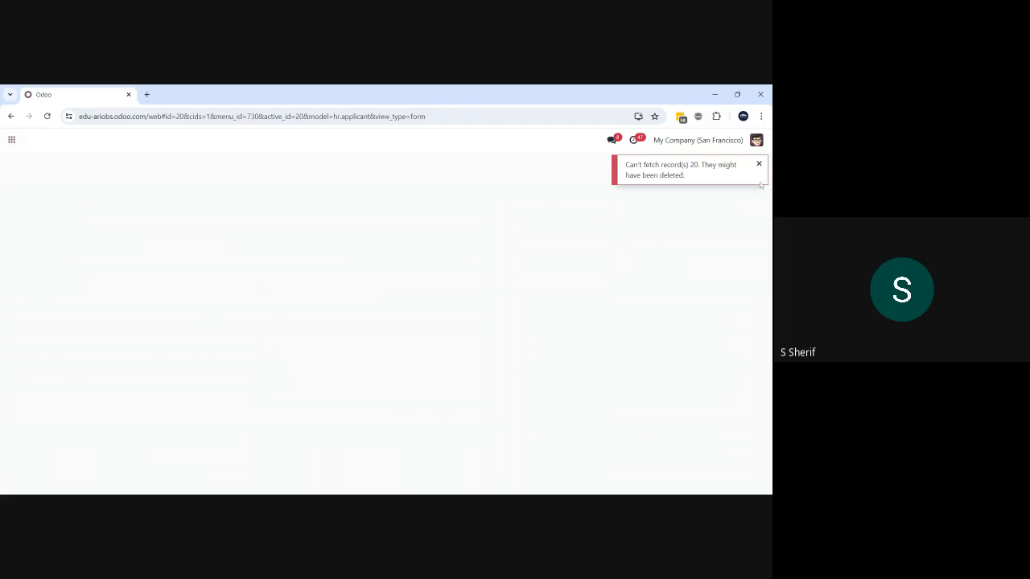
- Reload the page again and dismiss the record-not-found error notices
{"action": "left_click", "coordinate": [758, 165]}
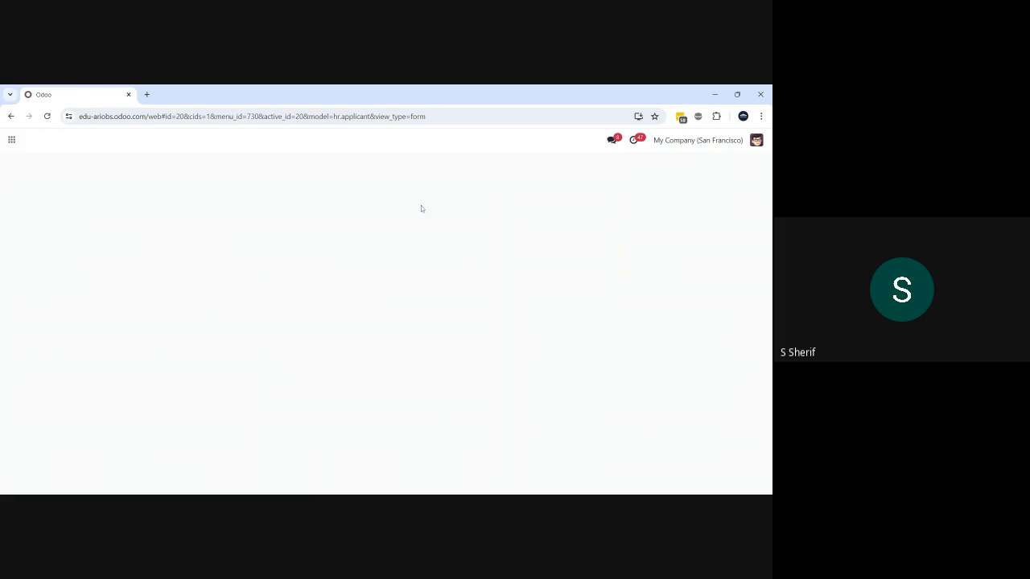
{"action": "left_click", "coordinate": [46, 116]}
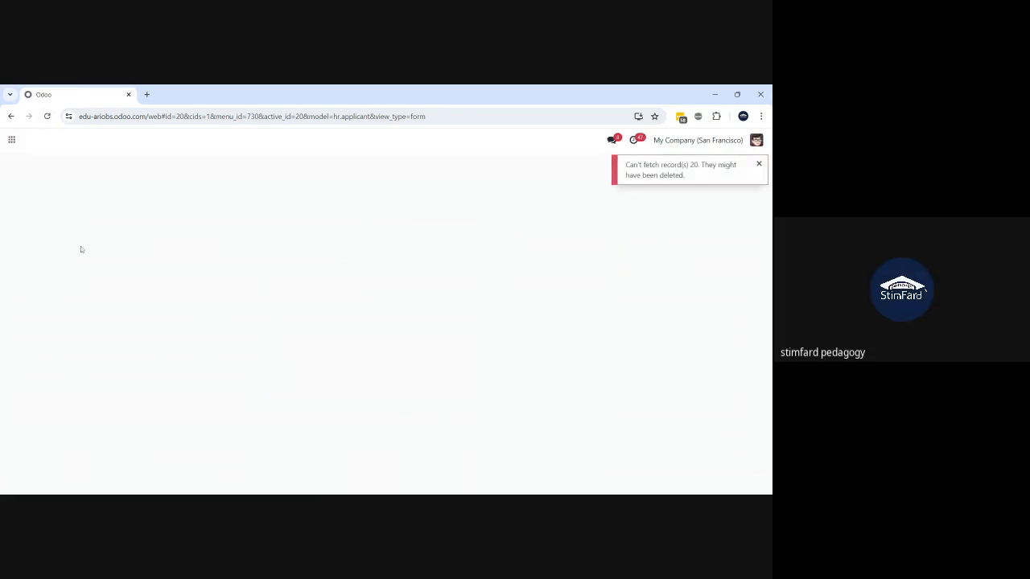
{"action": "left_click", "coordinate": [762, 165]}
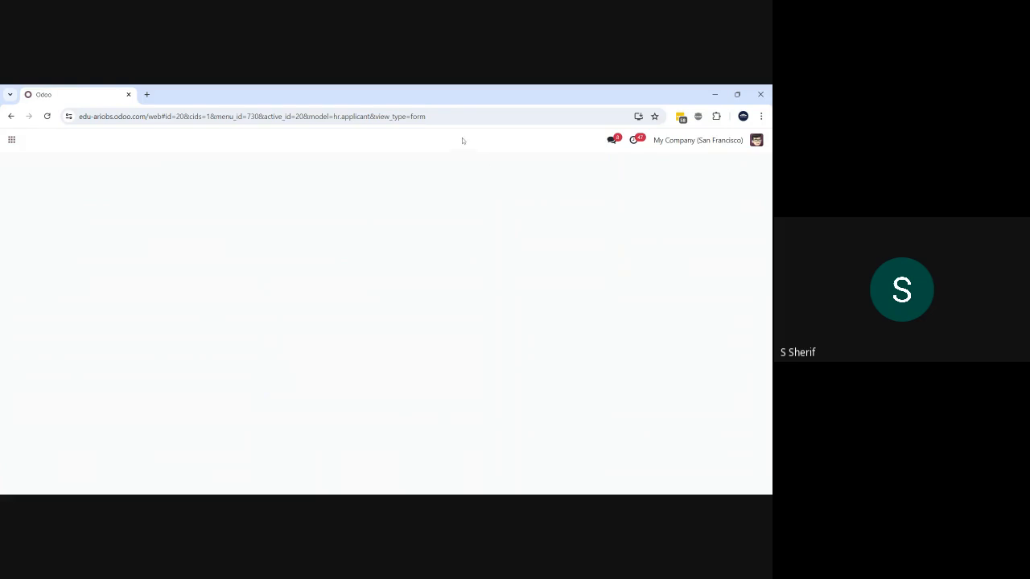
- Load the Odoo apps home screen from the address bar and open Recruitment
{"action": "left_click_drag", "start_coordinate": [426, 117], "coordinate": [157, 117]}
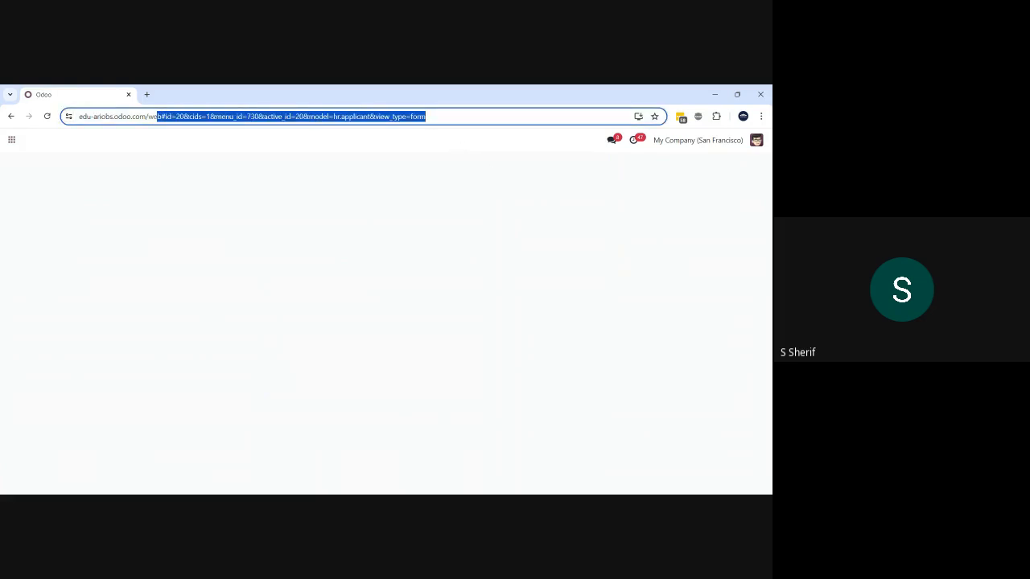
{"action": "type", "text": "bs.odoo.com/web"}
{"action": "key", "text": "Return"}
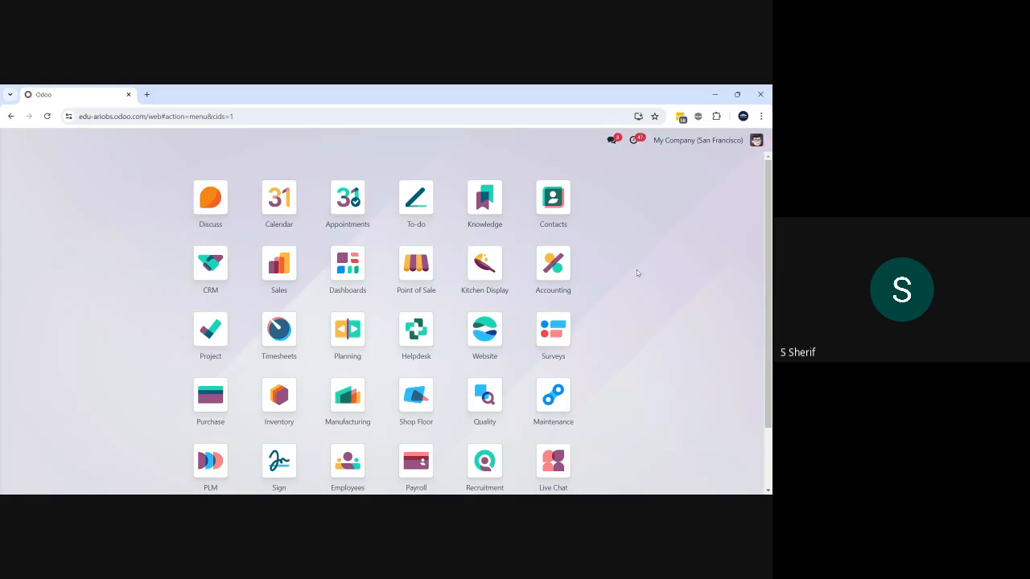
{"action": "type", "text": "recr"}
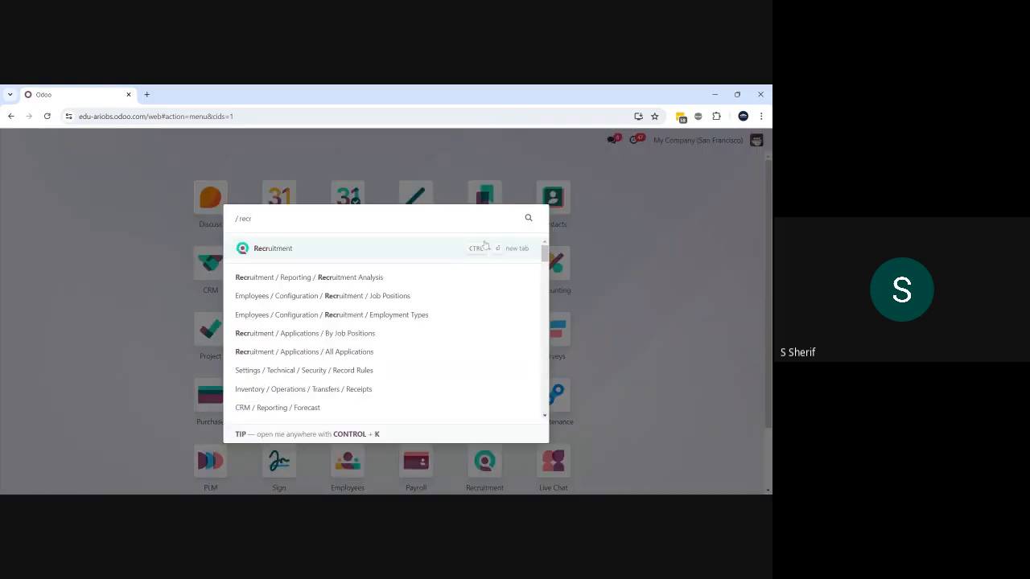
{"action": "left_click", "coordinate": [363, 251]}
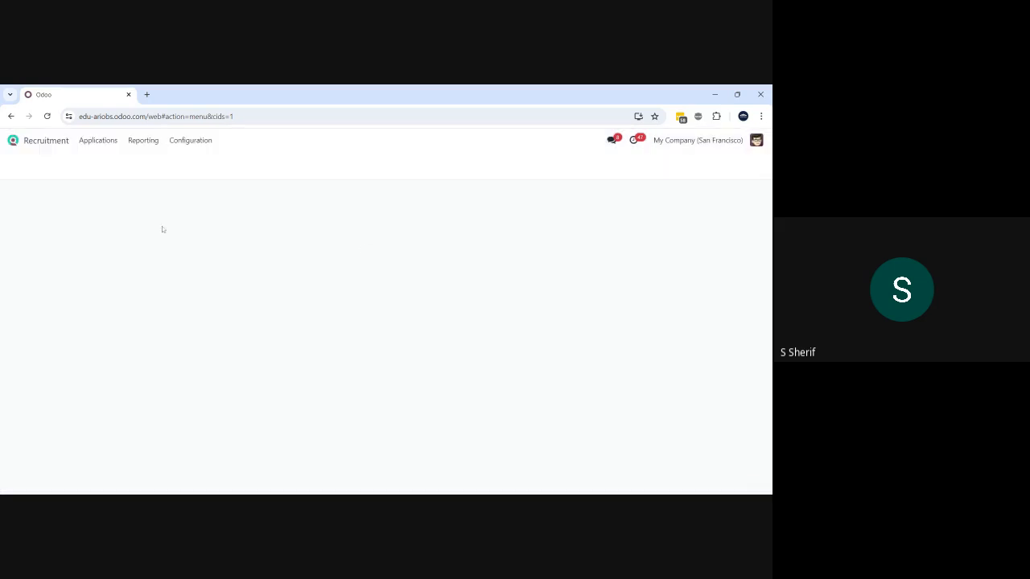
{"action": "scroll", "coordinate": [304, 392], "scroll_direction": "down", "scroll_amount": 2}
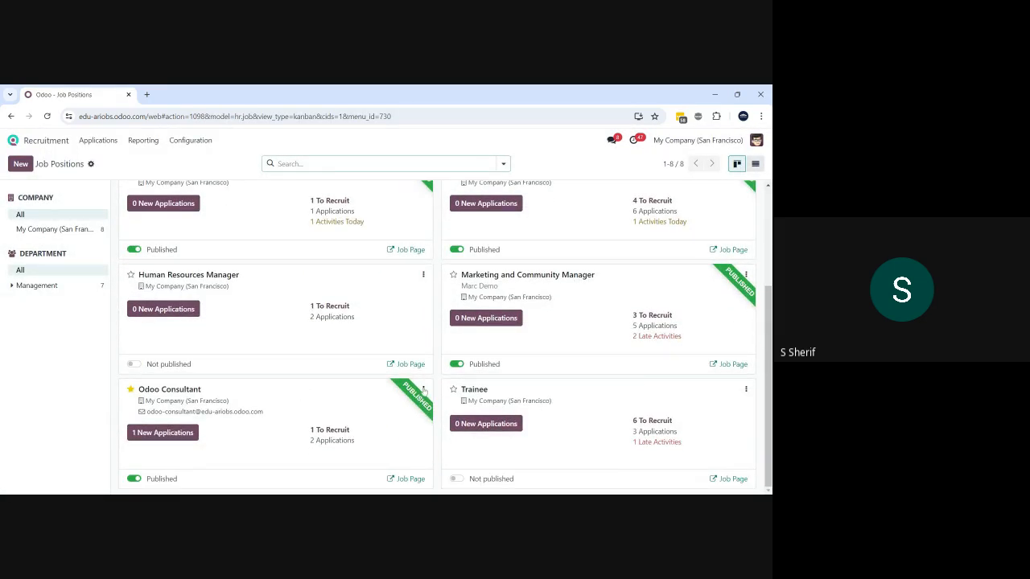
- Open the Odoo Consultant public job page and start its Apply Now! form
{"action": "left_click", "coordinate": [411, 479]}
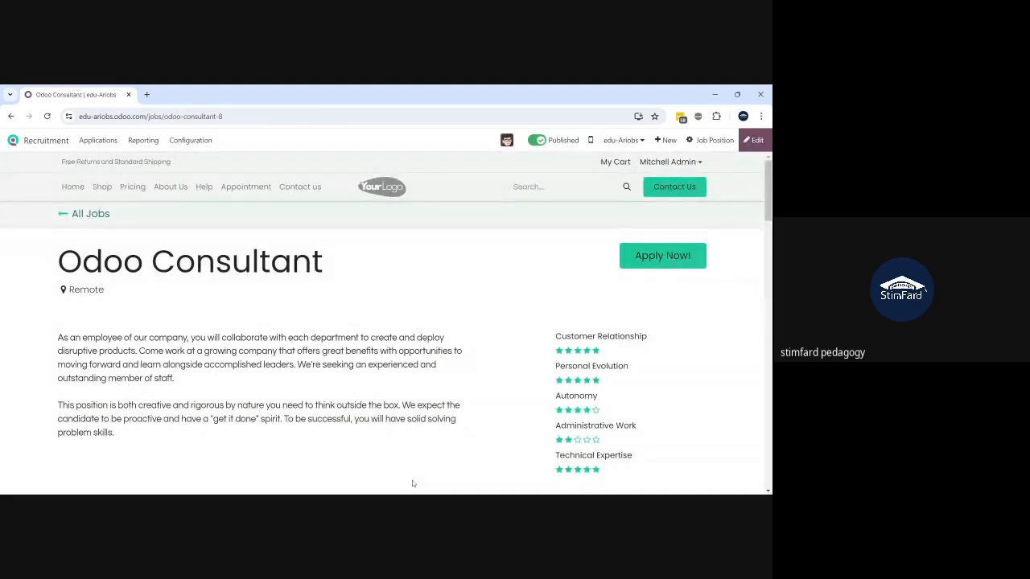
{"action": "left_click", "coordinate": [630, 263]}
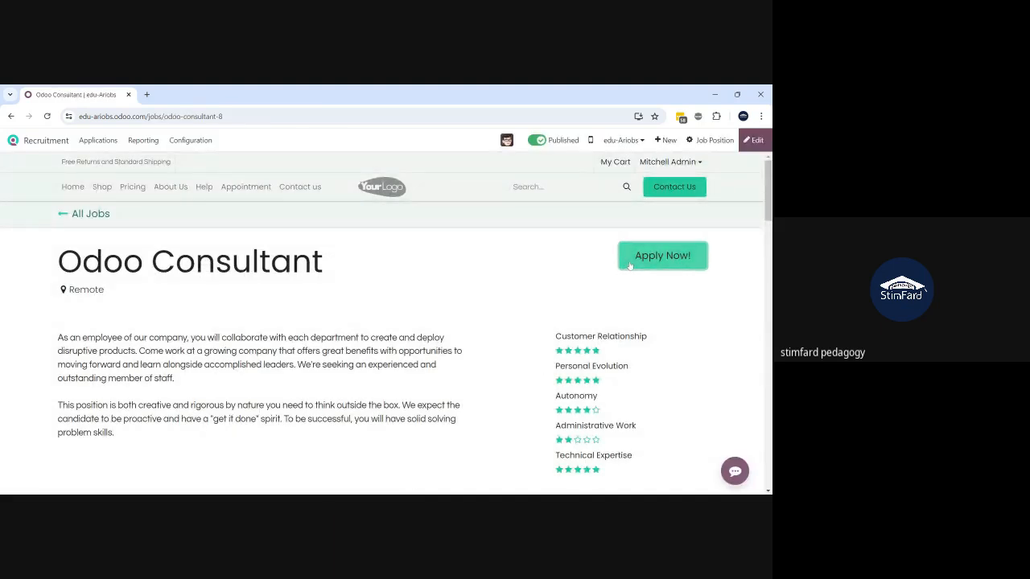
{"action": "scroll", "coordinate": [228, 421], "scroll_direction": "down", "scroll_amount": 3}
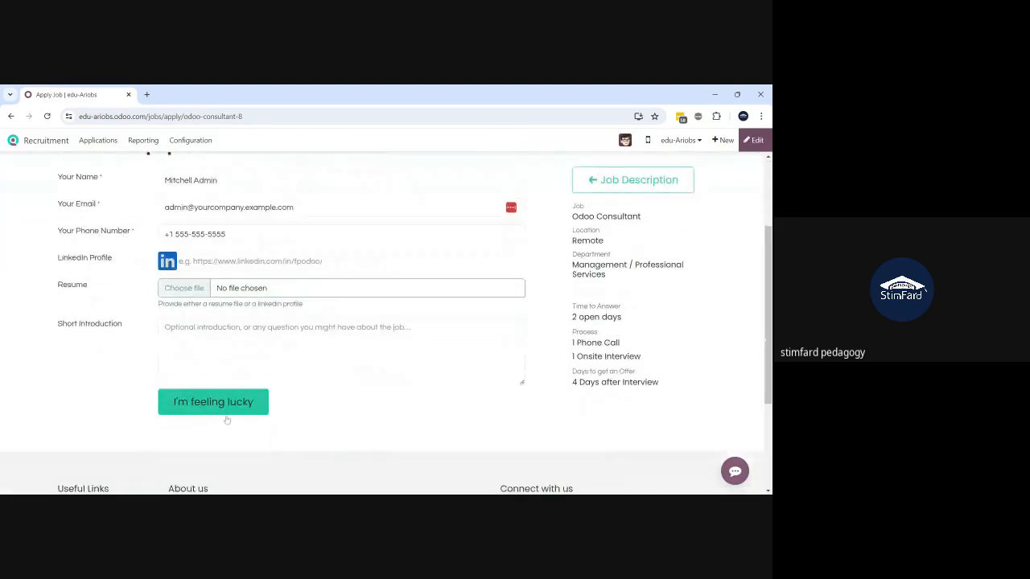
{"action": "scroll", "coordinate": [228, 421], "scroll_direction": "up", "scroll_amount": 2}
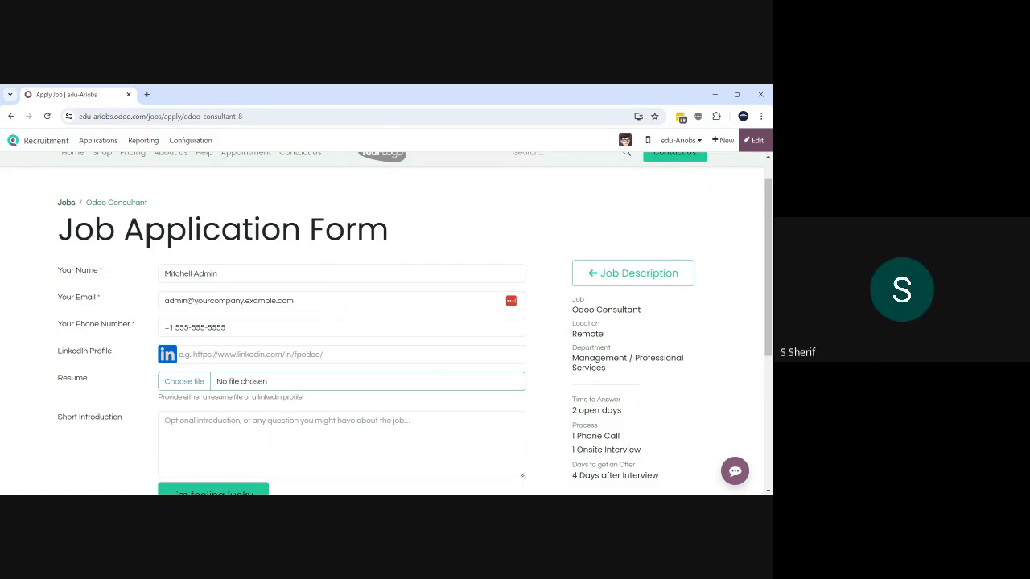
{"action": "scroll", "coordinate": [260, 393], "scroll_direction": "down", "scroll_amount": 2}
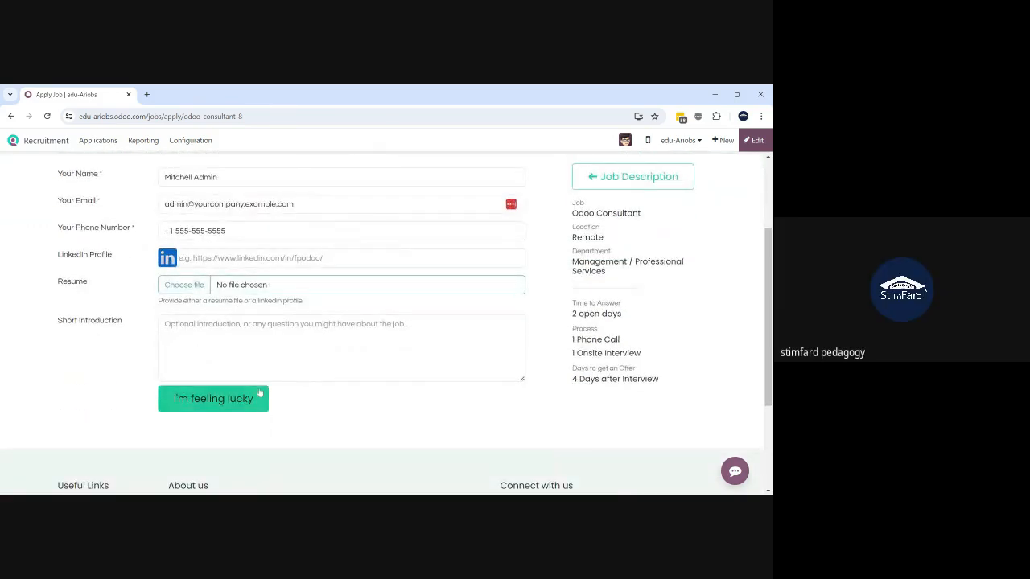
{"action": "scroll", "coordinate": [260, 393], "scroll_direction": "up", "scroll_amount": 2}
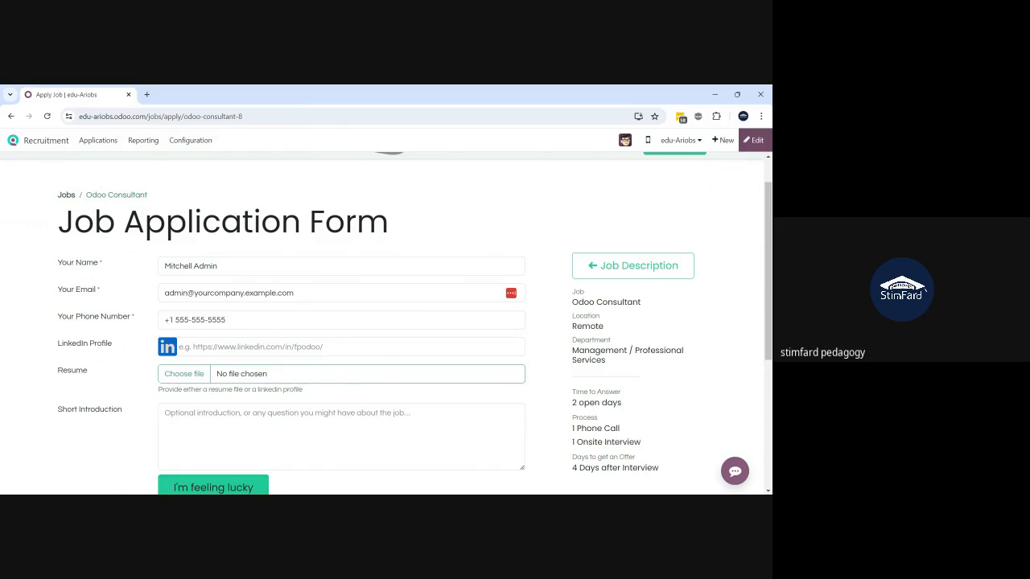
- Tab from Your Name through Email to Phone Number, triggering the already-applied warning
{"action": "left_click", "coordinate": [241, 267]}
{"action": "key", "text": "Tab"}
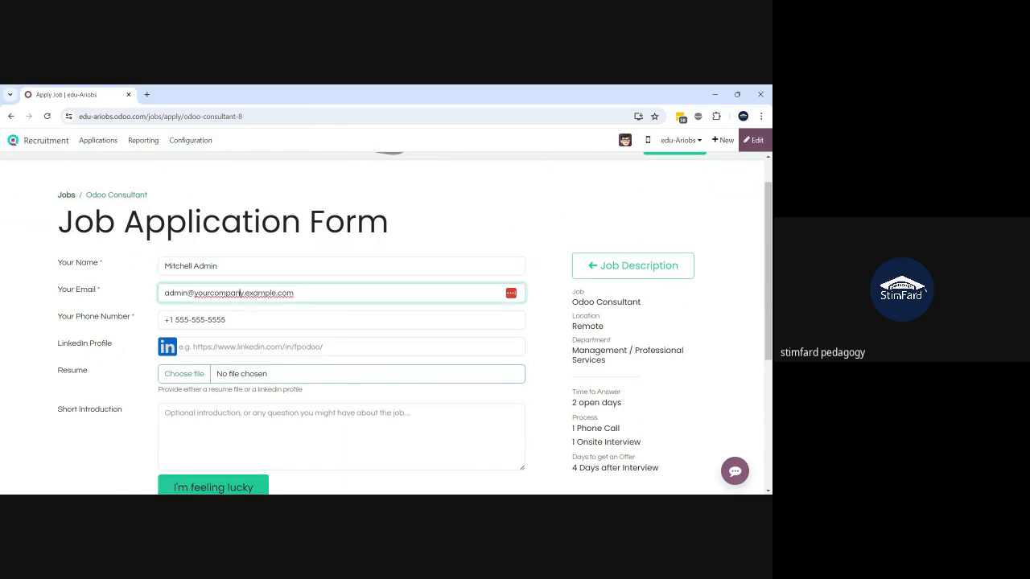
{"action": "key", "text": "Tab"}
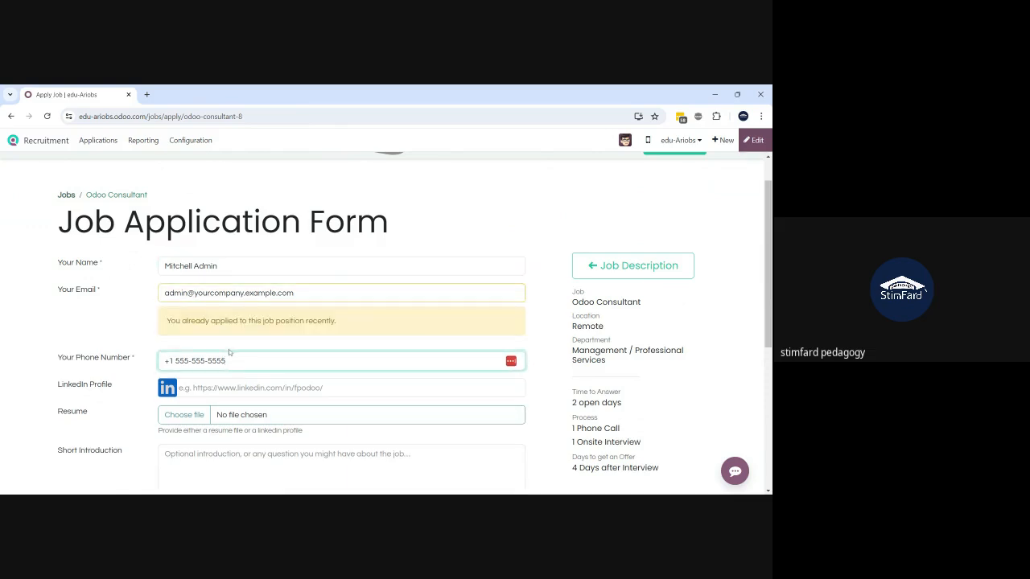
{"action": "scroll", "coordinate": [229, 349], "scroll_direction": "down", "scroll_amount": 1}
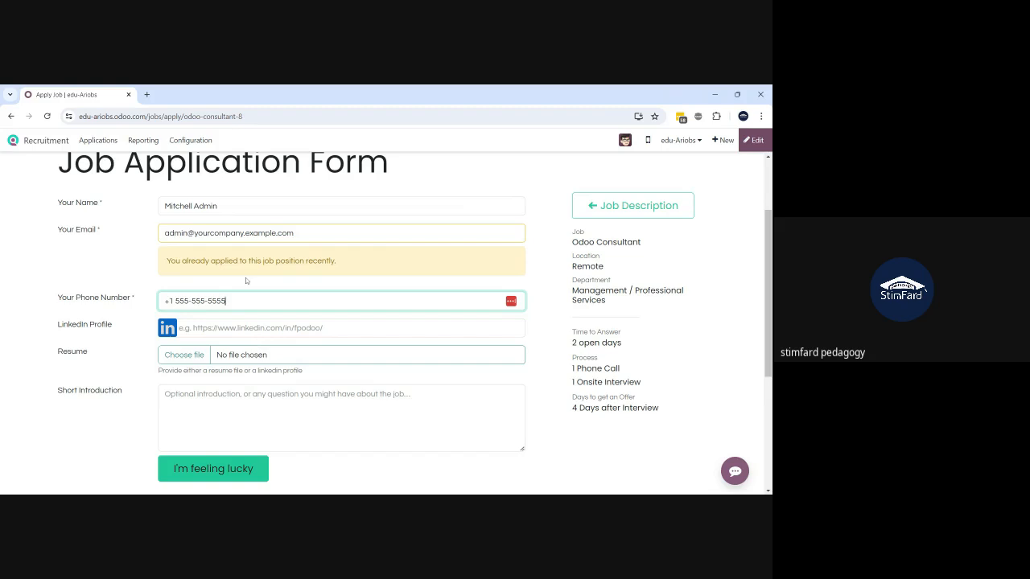
{"action": "scroll", "coordinate": [247, 280], "scroll_direction": "up", "scroll_amount": 3}
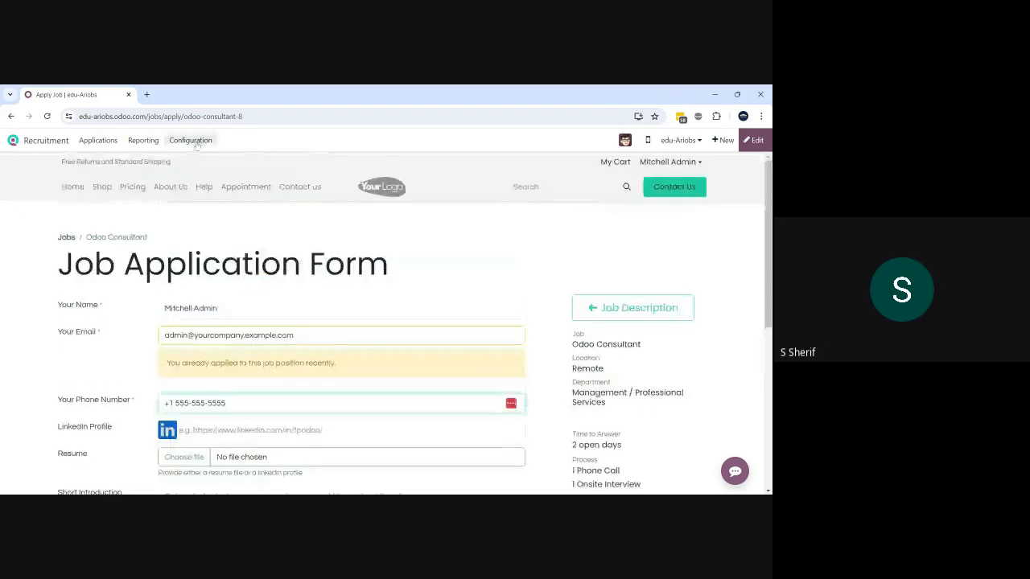
- Show applications by job position and open Odoo Consultant's '1 New Applications'
{"action": "left_click", "coordinate": [99, 141]}
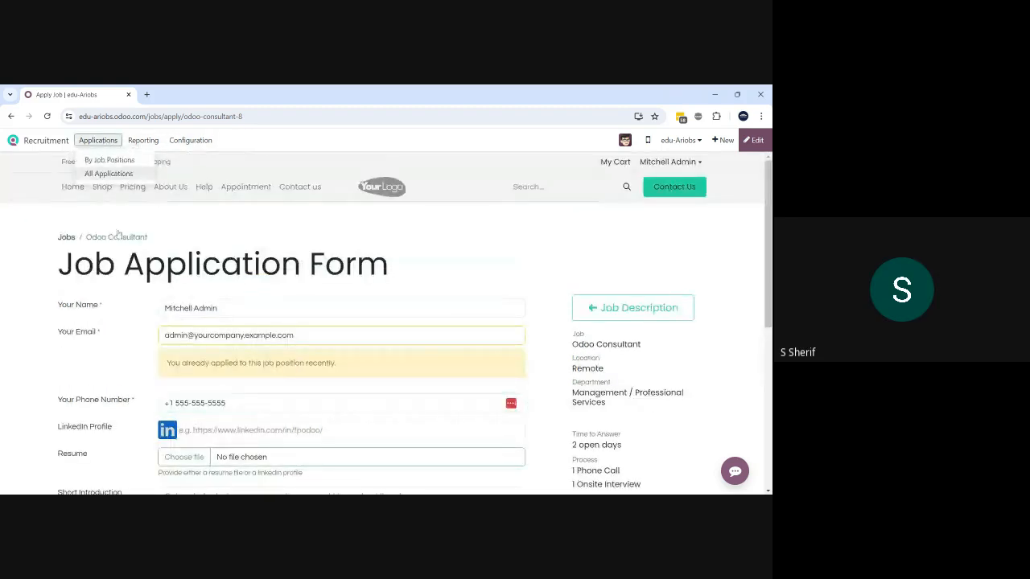
{"action": "left_click", "coordinate": [106, 170]}
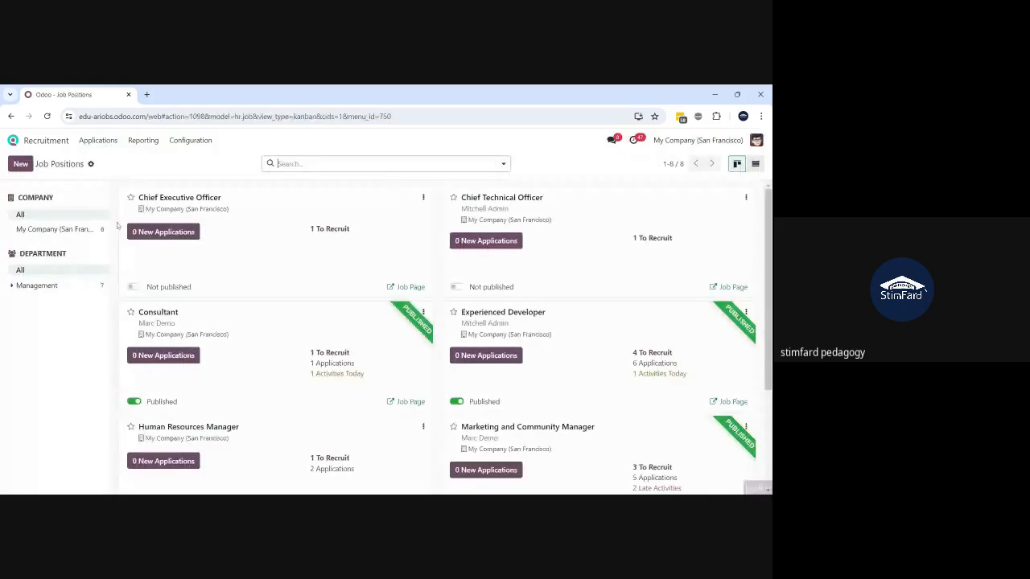
{"action": "scroll", "coordinate": [116, 225], "scroll_direction": "down", "scroll_amount": 3}
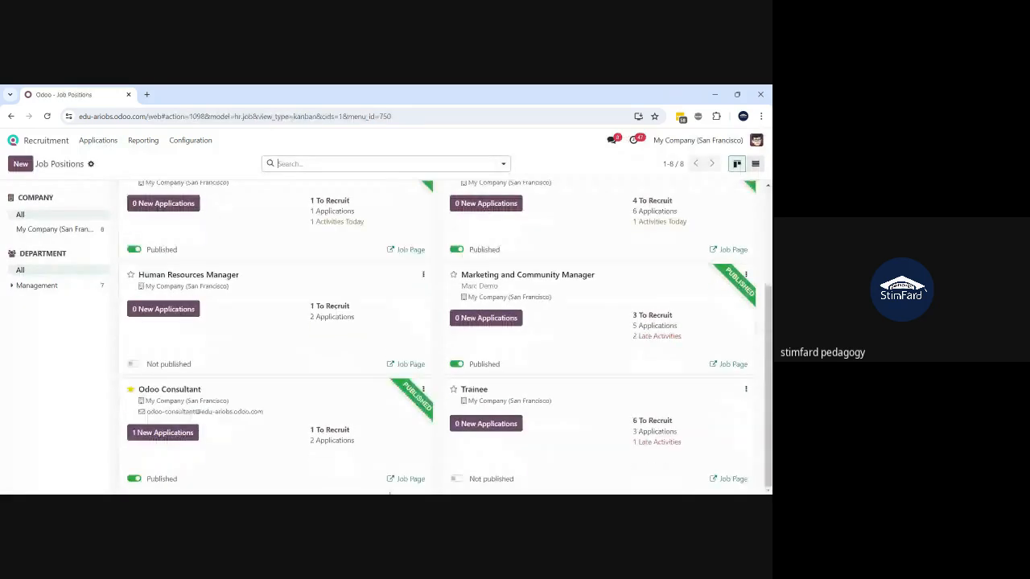
{"action": "left_click", "coordinate": [172, 435]}
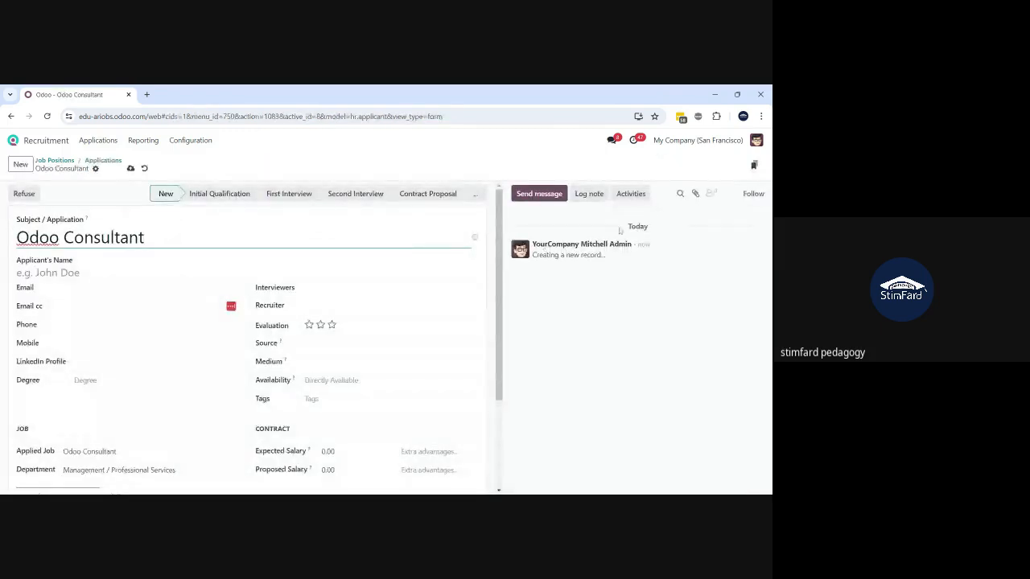
- Save the new application and refresh the CV digitization from its attachments
{"action": "left_click", "coordinate": [696, 195]}
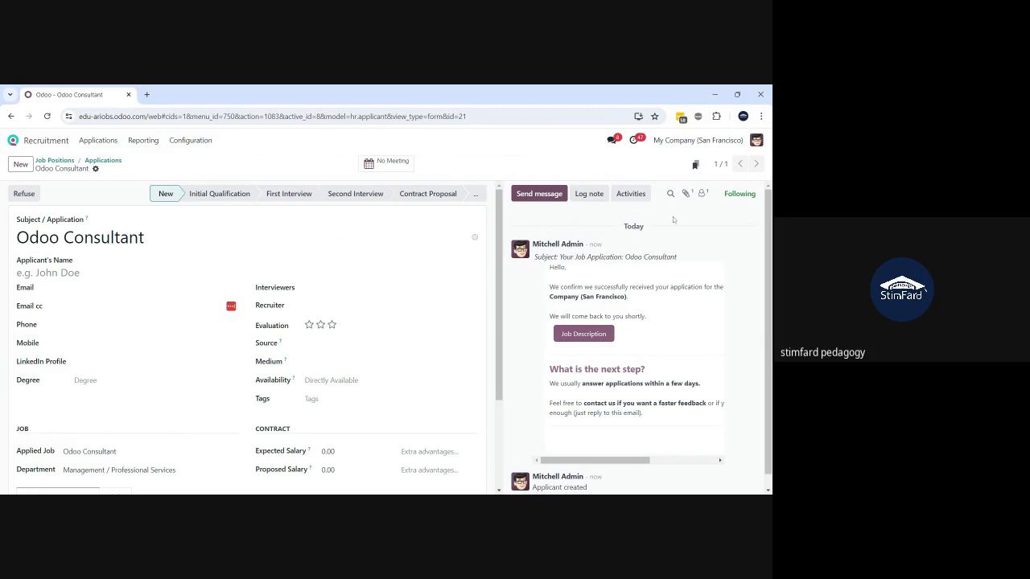
{"action": "left_click", "coordinate": [685, 194]}
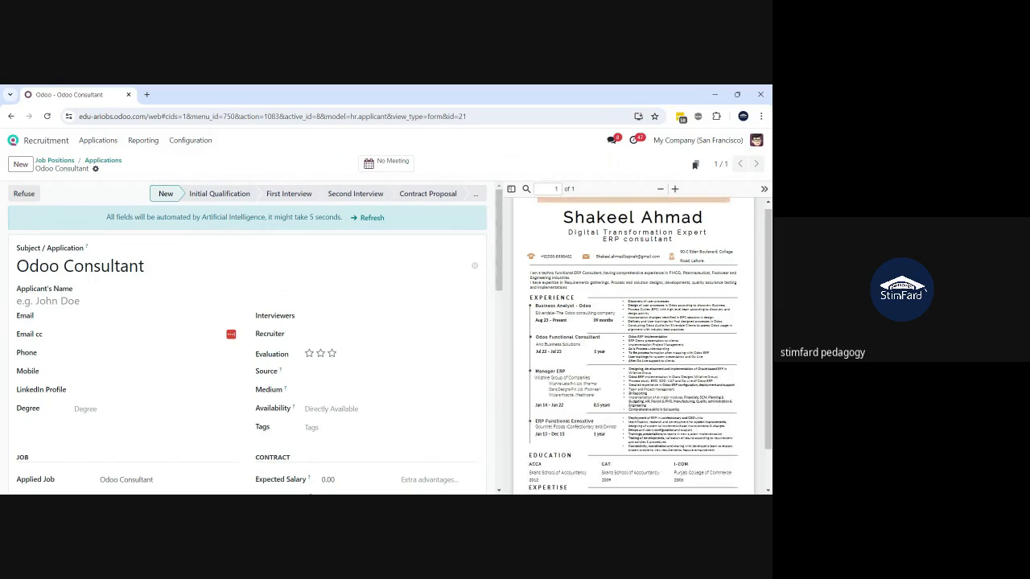
{"action": "left_click", "coordinate": [365, 219]}
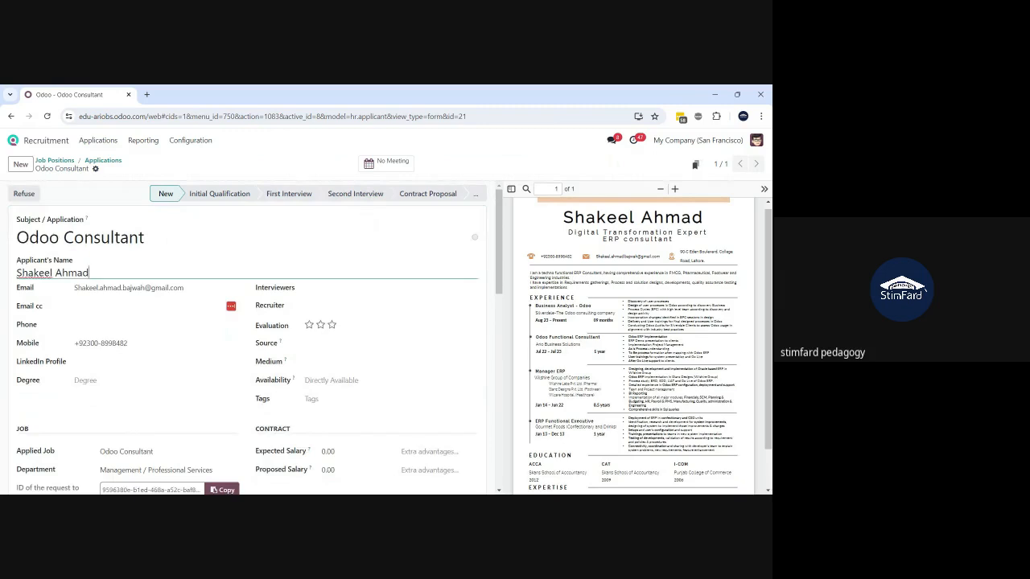
- Review the extracted name and email, and check the Beginner (15%) Project Management skill
{"action": "left_click_drag", "start_coordinate": [90, 272], "coordinate": [17, 276]}
{"action": "left_click", "coordinate": [81, 288]}
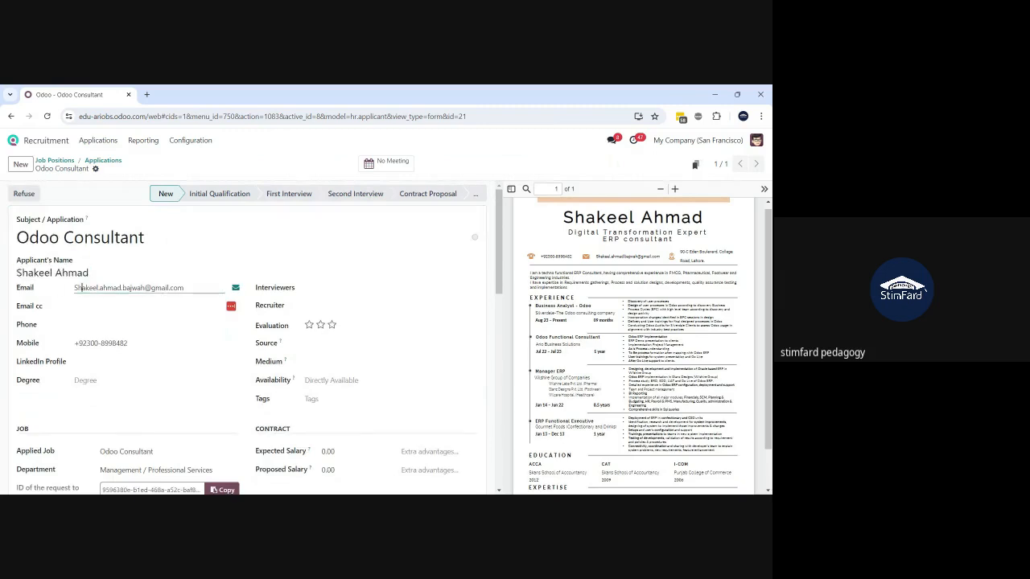
{"action": "left_click", "coordinate": [106, 352]}
{"action": "scroll", "coordinate": [105, 353], "scroll_direction": "down", "scroll_amount": 3}
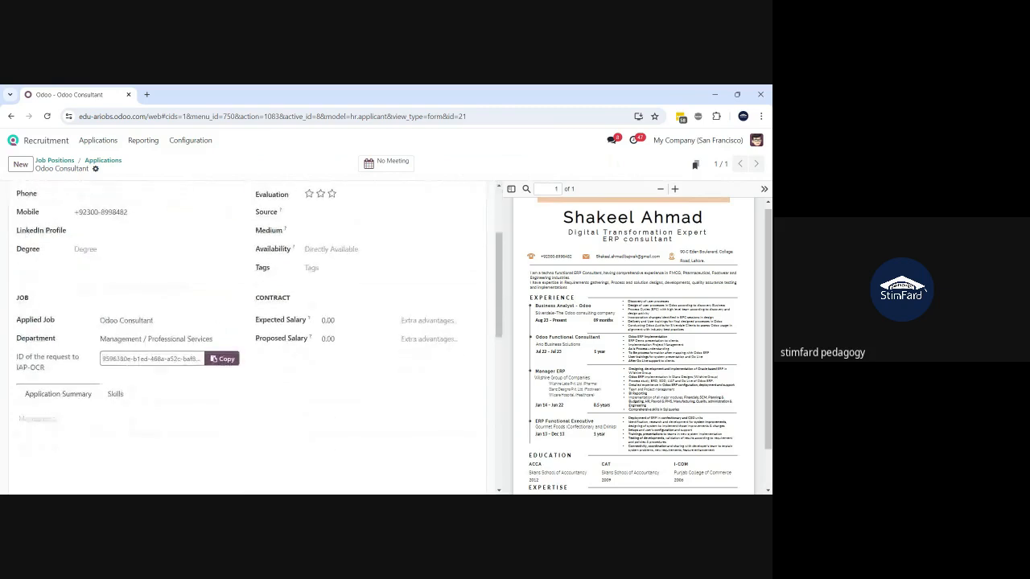
{"action": "left_click", "coordinate": [116, 397]}
{"action": "scroll", "coordinate": [117, 403], "scroll_direction": "down", "scroll_amount": 1}
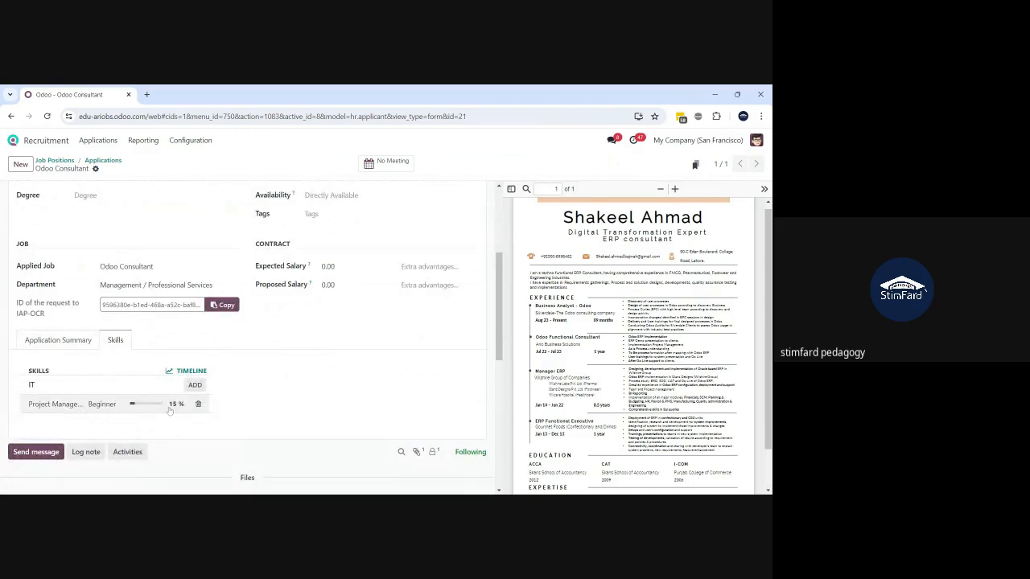
{"action": "scroll", "coordinate": [247, 352], "scroll_direction": "up", "scroll_amount": 1}
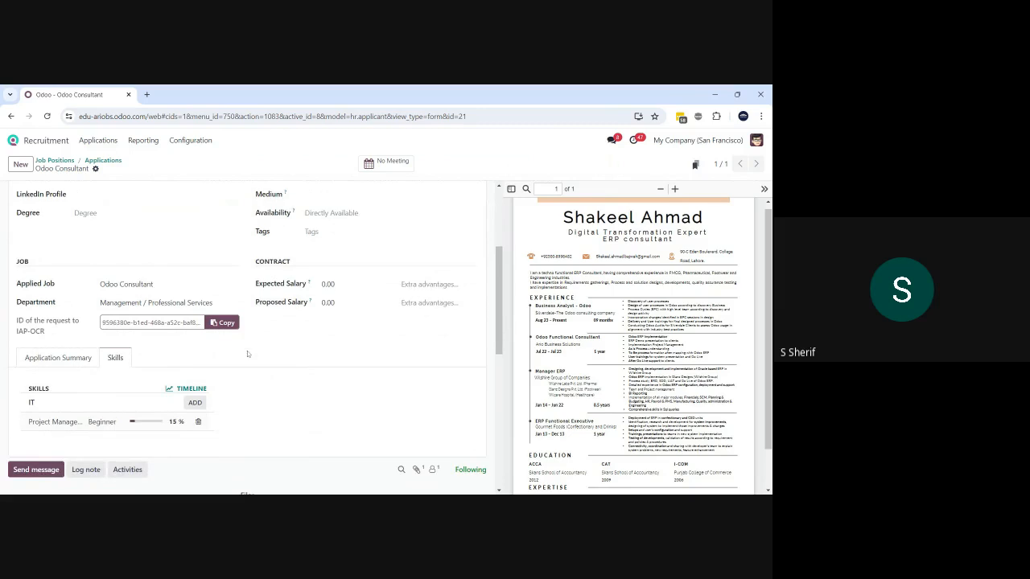
{"action": "scroll", "coordinate": [247, 351], "scroll_direction": "up", "scroll_amount": 3}
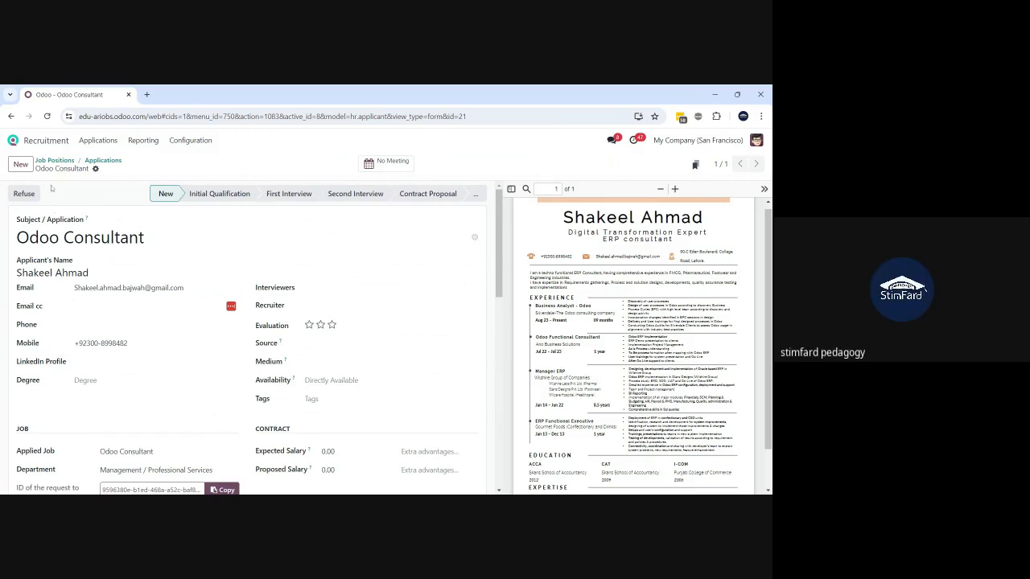
- Delete the application record and duplicate the current browser tab
{"action": "left_click", "coordinate": [95, 169]}
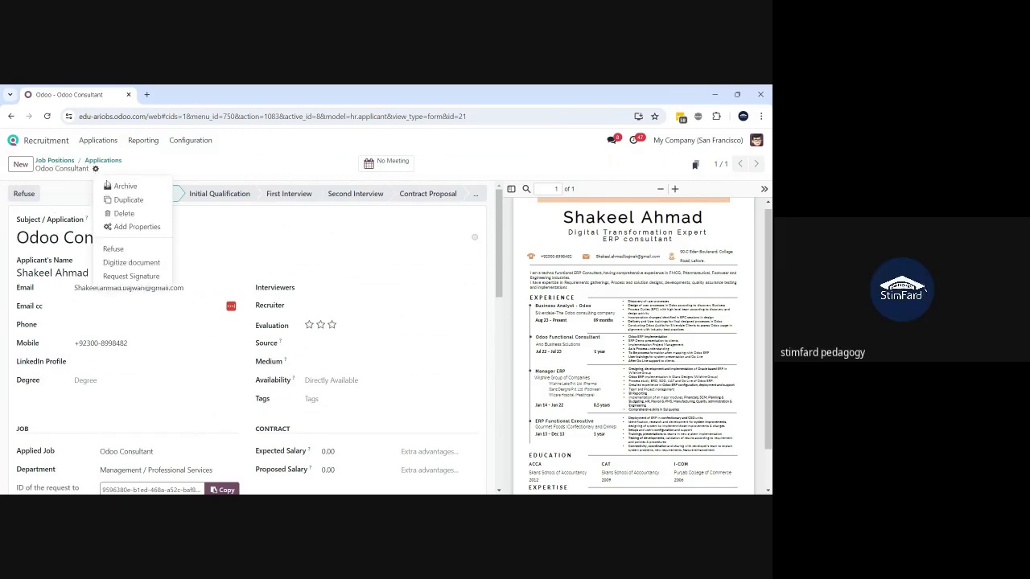
{"action": "left_click", "coordinate": [124, 214]}
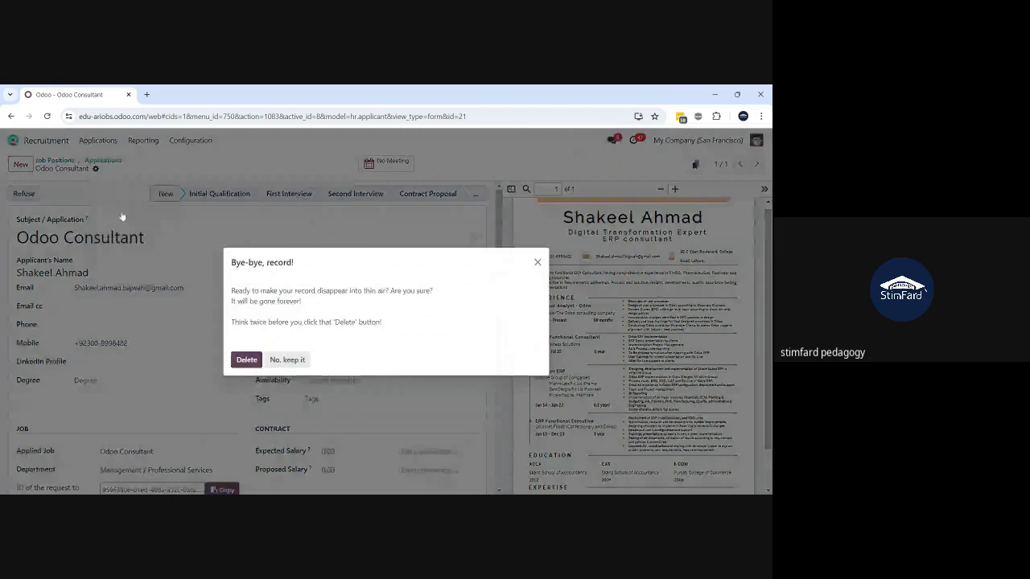
{"action": "key", "text": "Return"}
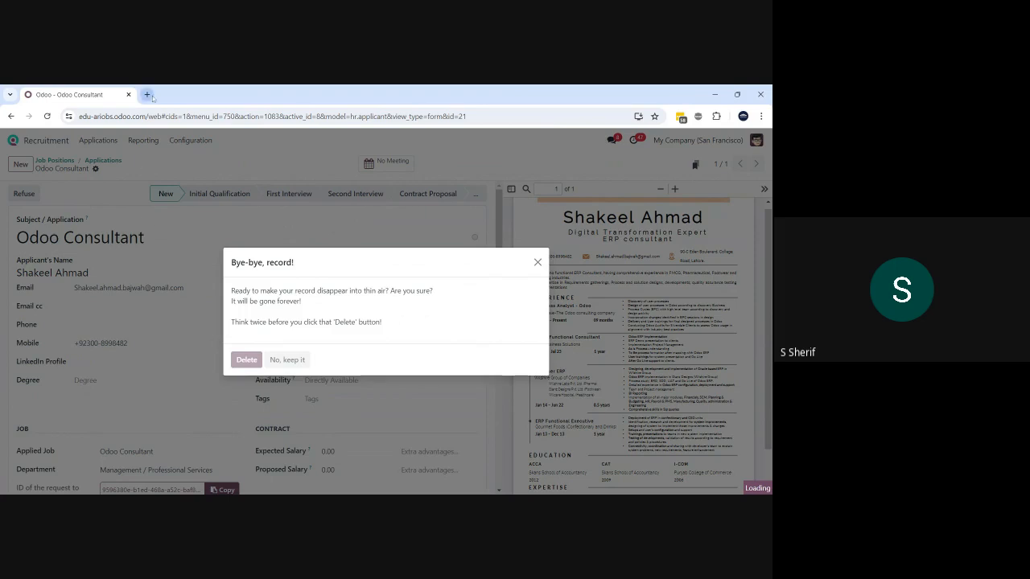
{"action": "right_click", "coordinate": [79, 98]}
{"action": "left_click", "coordinate": [134, 186]}
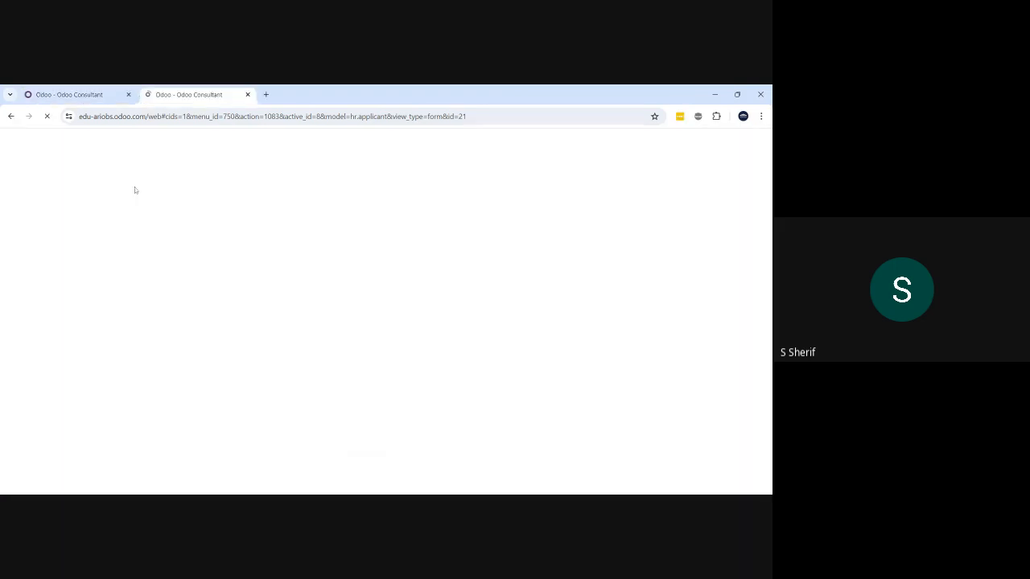
- Check the duplicated tab's address, then close that 'Can't fetch record' error tab
{"action": "left_click", "coordinate": [79, 91]}
{"action": "key", "text": "ctrl+Tab"}
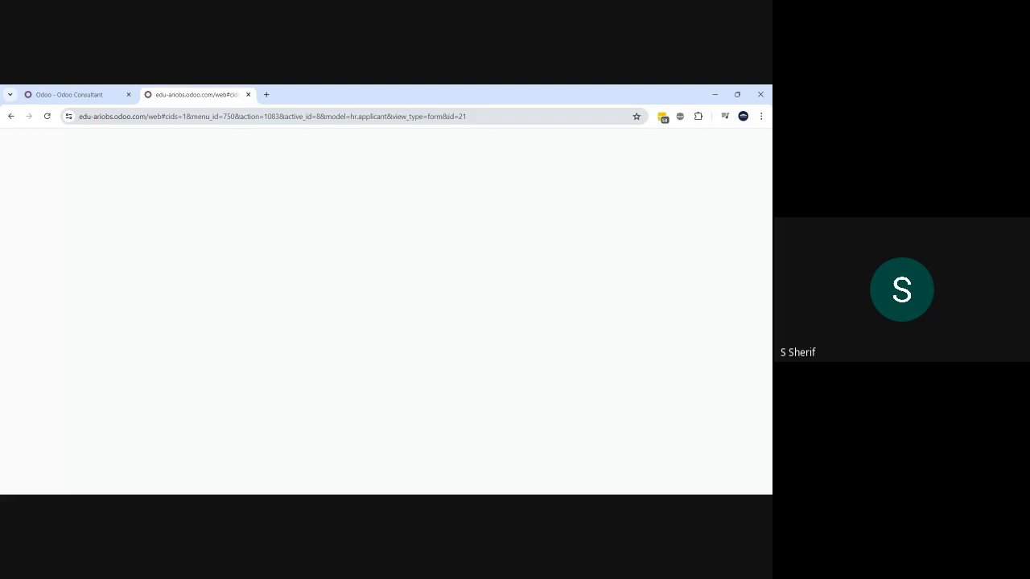
{"action": "left_click_drag", "start_coordinate": [467, 117], "coordinate": [152, 124]}
{"action": "key", "text": "BackSpace"}
{"action": "key", "text": "Return"}
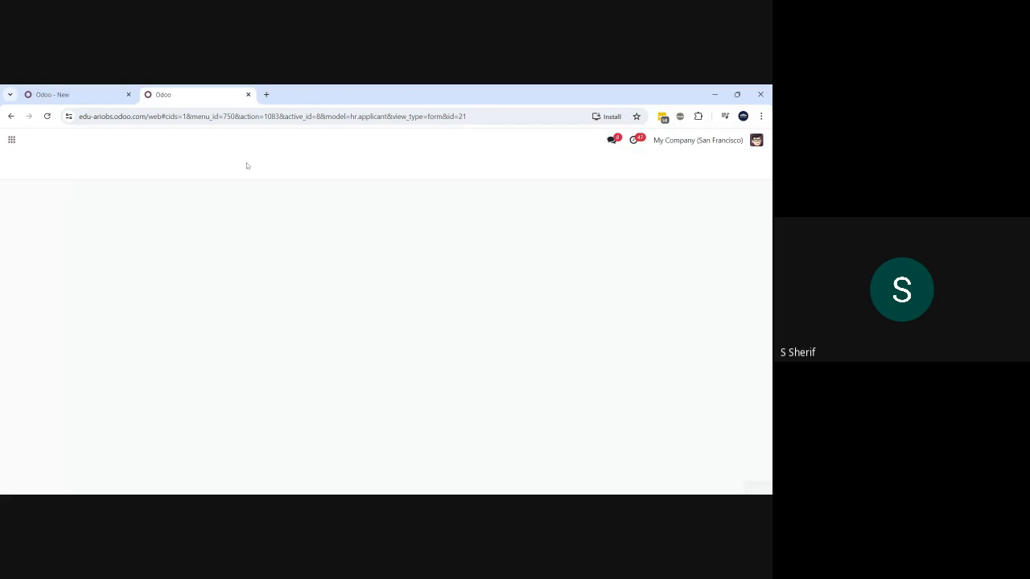
{"action": "left_click", "coordinate": [59, 100]}
{"action": "left_click", "coordinate": [207, 92]}
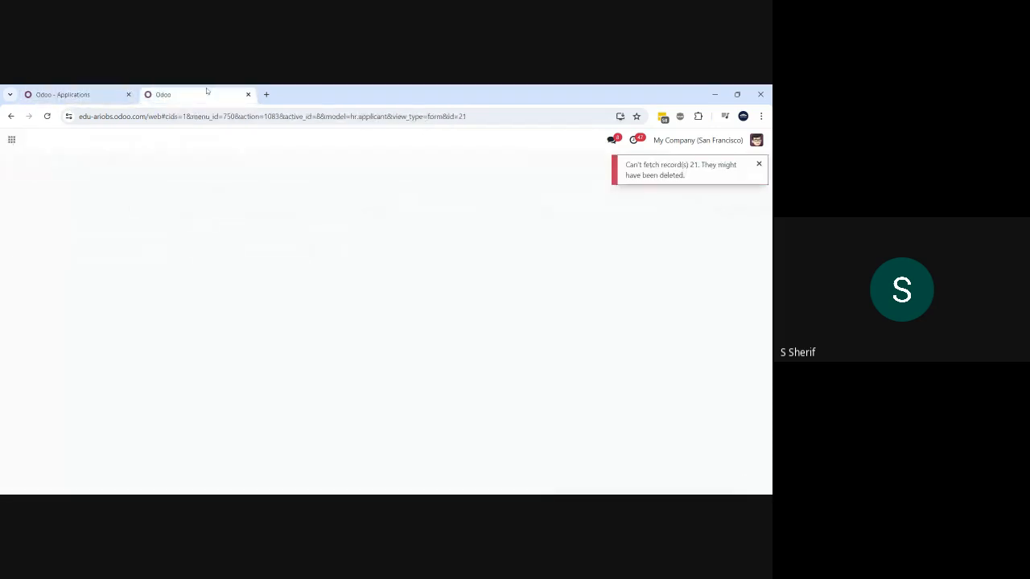
{"action": "left_click", "coordinate": [248, 94]}
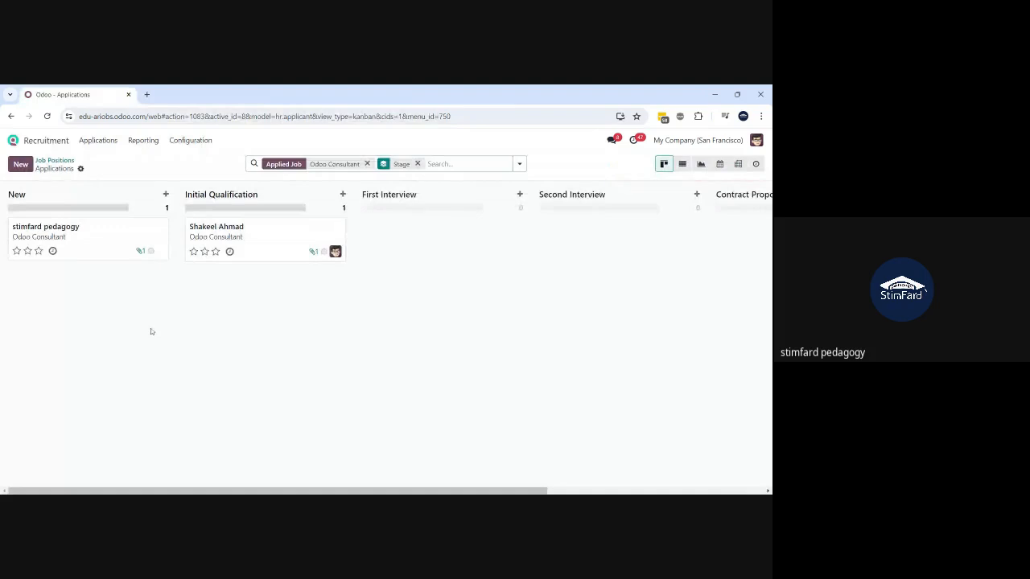
- Open the Initial Qualification applicant's Odoo Consultant form with its CV preview
{"action": "left_click", "coordinate": [87, 244]}
{"action": "left_click", "coordinate": [230, 239]}
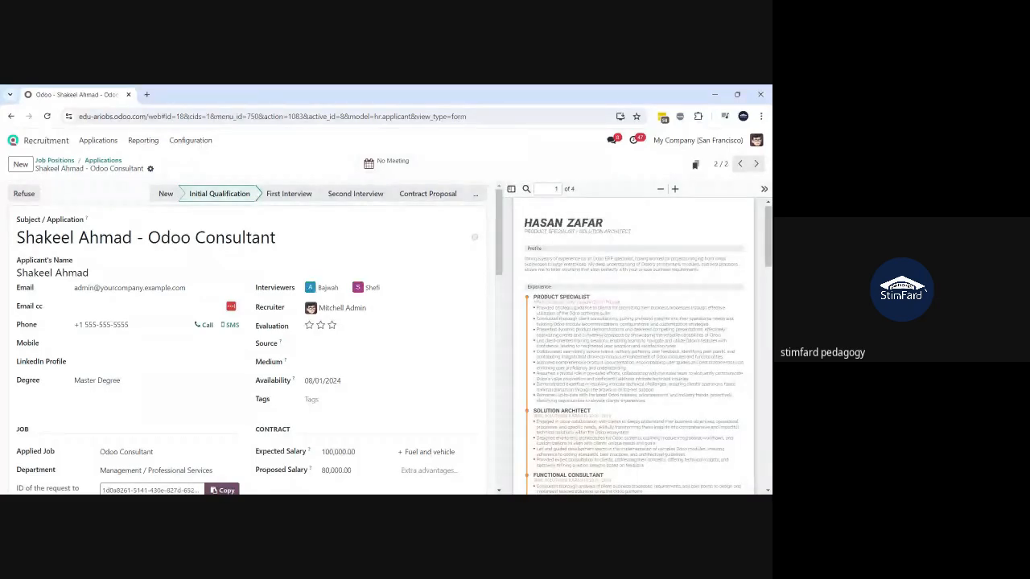
- Draft an internal note naming the first interviewer, with a 'Remarks: for interview' line
{"action": "scroll", "coordinate": [392, 374], "scroll_direction": "down", "scroll_amount": 8}
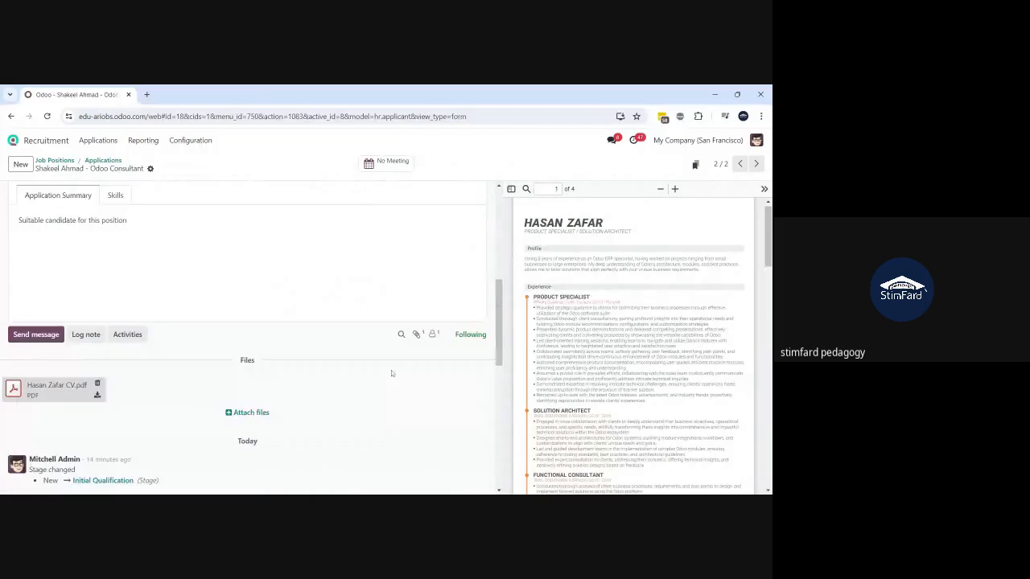
{"action": "scroll", "coordinate": [392, 374], "scroll_direction": "down", "scroll_amount": 2}
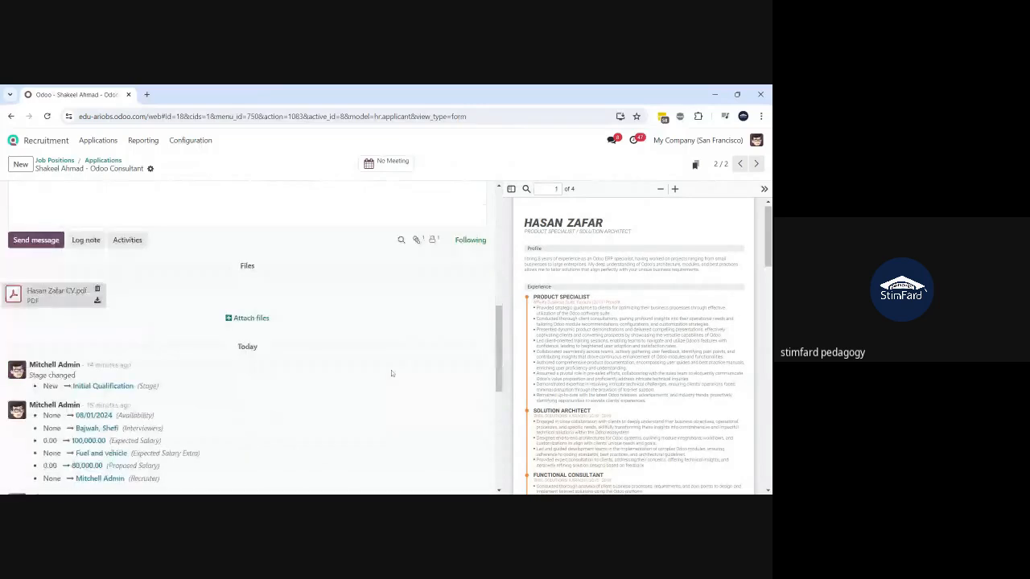
{"action": "left_click", "coordinate": [86, 240]}
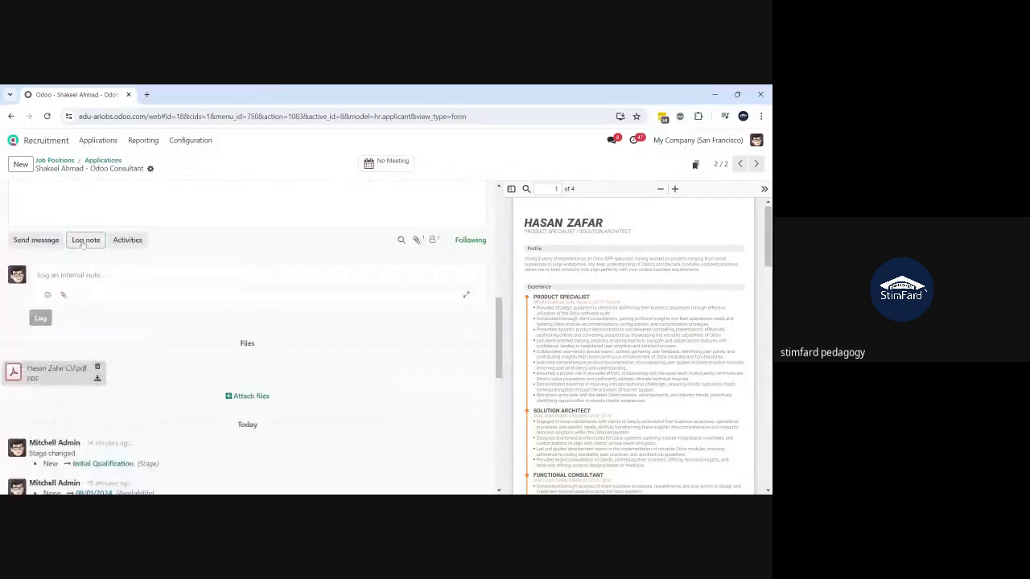
{"action": "type", "text": "Fi"}
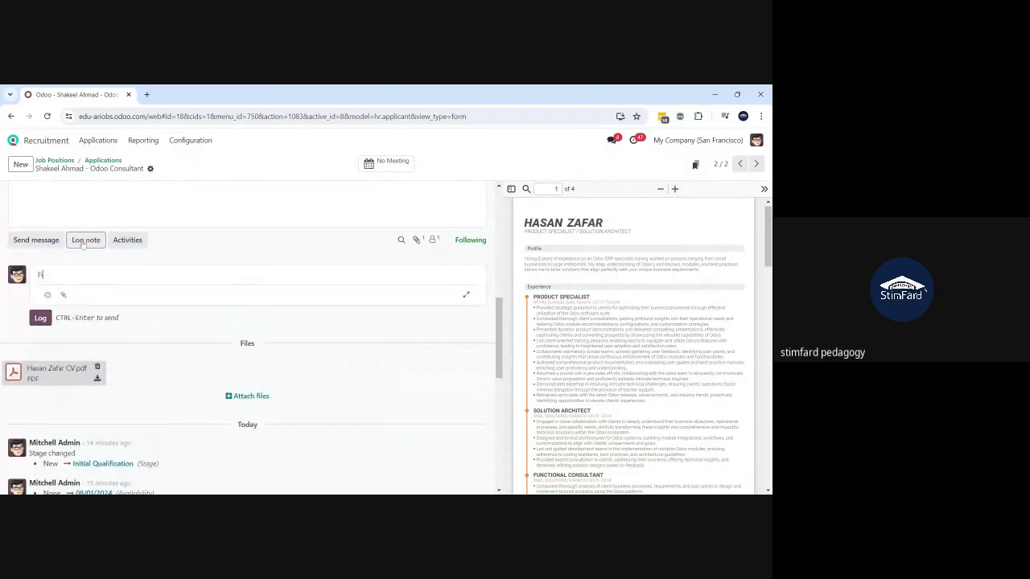
{"action": "type", "text": "rst Intervi"}
{"action": "type", "text": "eiwer"}
{"action": "type", "text": ", Shakeel"}
{"action": "key", "text": "BackSpace"}
{"action": "key", "text": "BackSpace"}
{"action": "key", "text": "BackSpace"}
{"action": "key", "text": "BackSpace"}
{"action": "key", "text": "BackSpace"}
{"action": "key", "text": "BackSpace"}
{"action": "type", "text": "efi"}
{"action": "key", "text": "Return"}
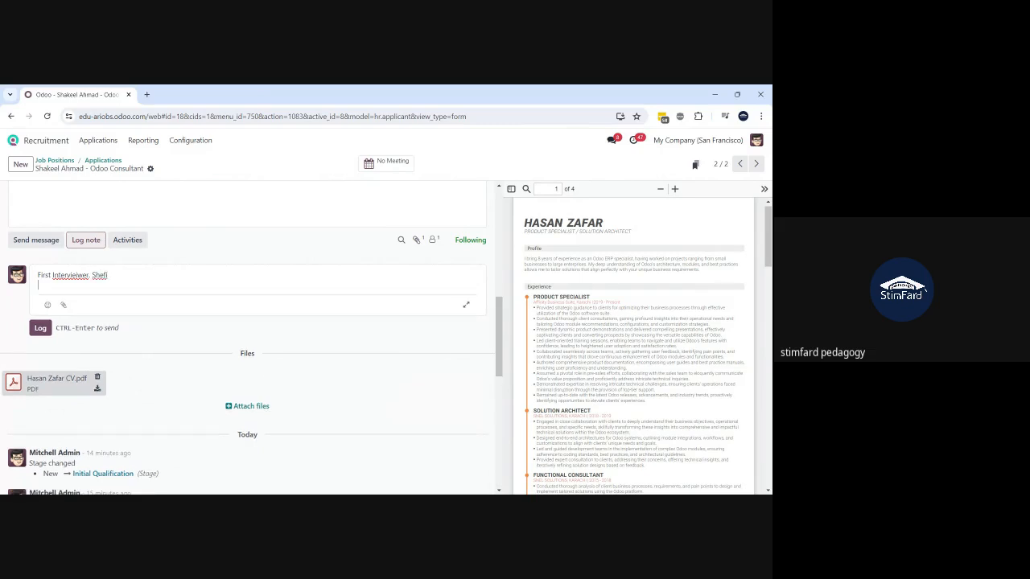
{"action": "type", "text": "Remarks: for interview"}
- Correct the spelling to 'Interviewer', @-mention the admin user, and post the note
{"action": "double_click", "coordinate": [71, 277]}
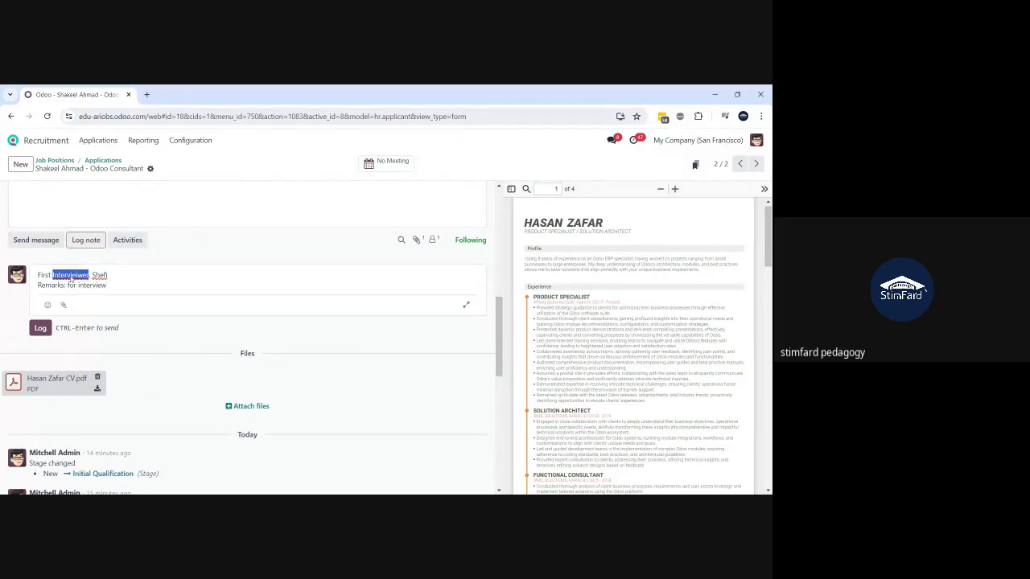
{"action": "type", "text": "Interviewer"}
{"action": "key", "text": "Return"}
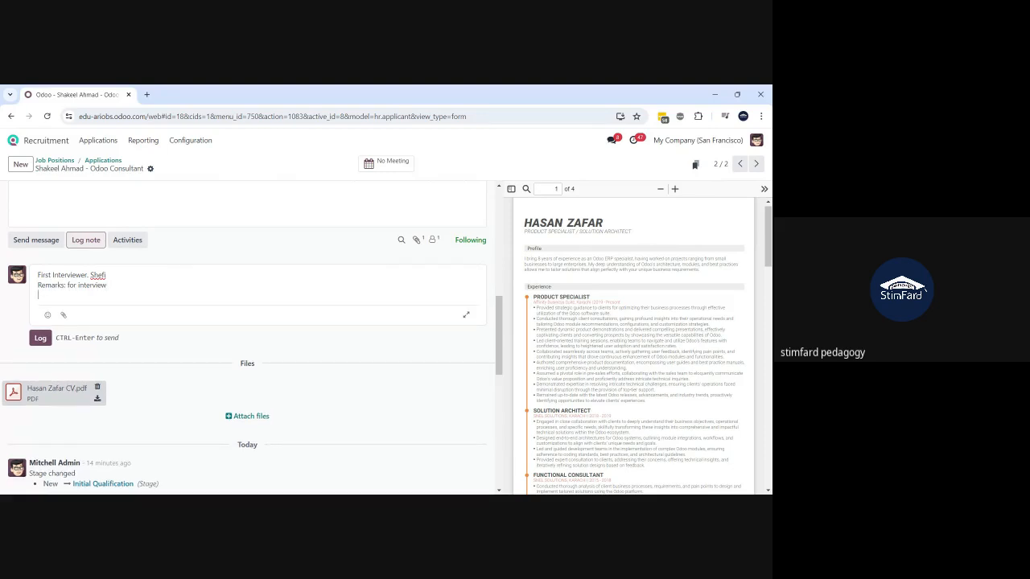
{"action": "type", "text": "@"}
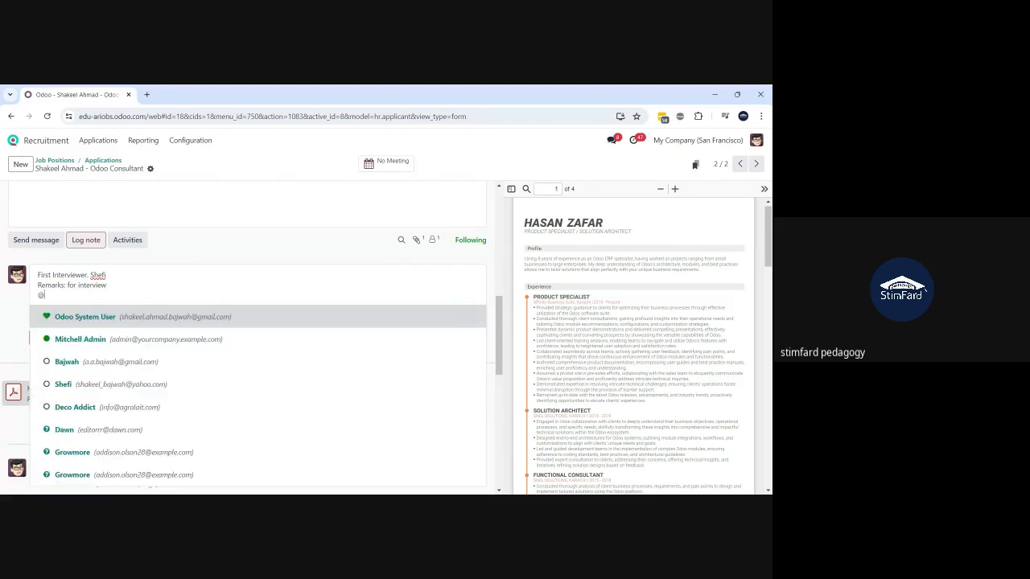
{"action": "left_click", "coordinate": [93, 339]}
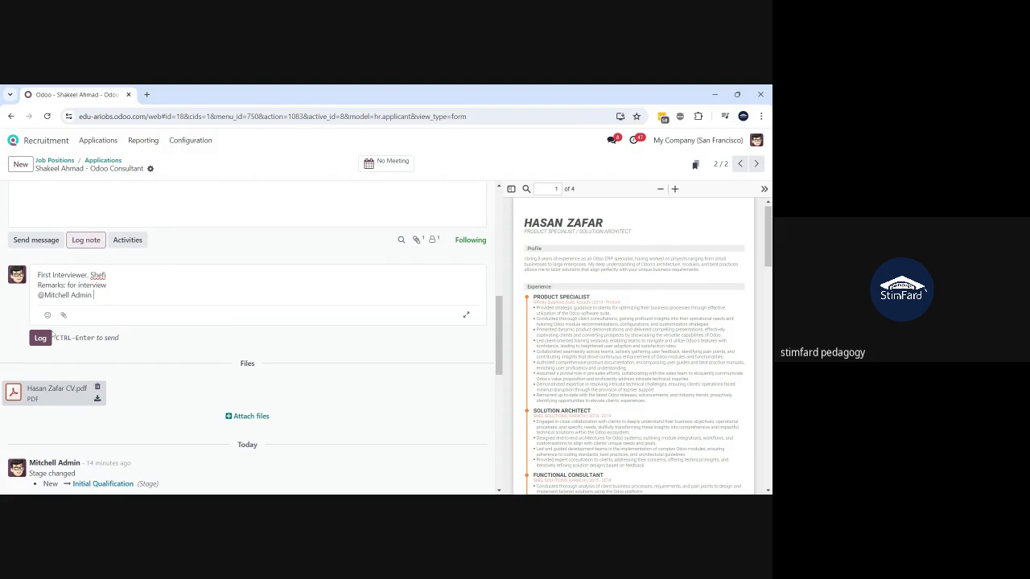
{"action": "left_click", "coordinate": [38, 339]}
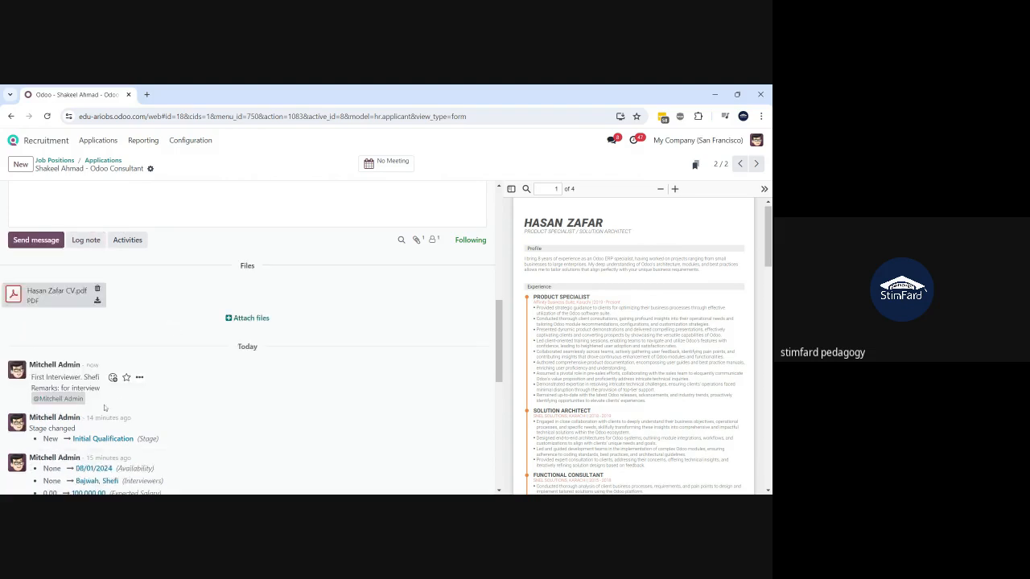
{"action": "left_click_drag", "start_coordinate": [81, 401], "coordinate": [39, 388]}
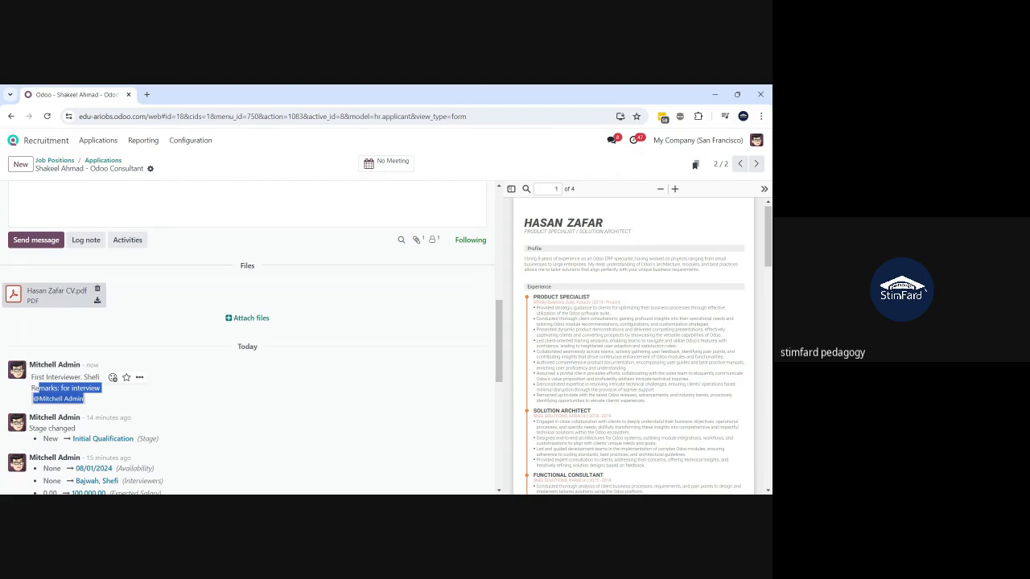
{"action": "left_click", "coordinate": [151, 402]}
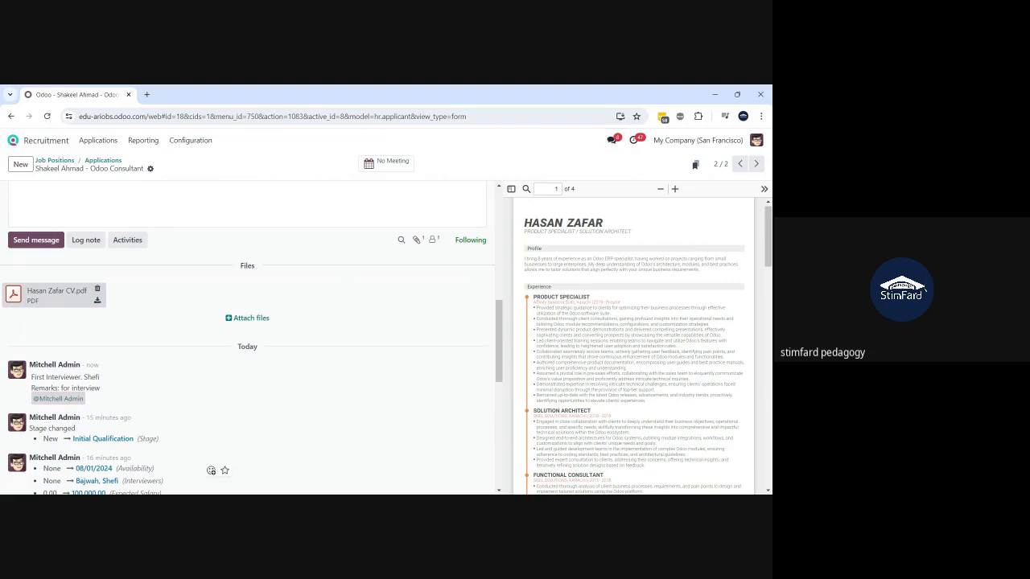
- Advance the applicant to First Interview in the stage bar, logging the stage change
{"action": "scroll", "coordinate": [205, 346], "scroll_direction": "up", "scroll_amount": 10}
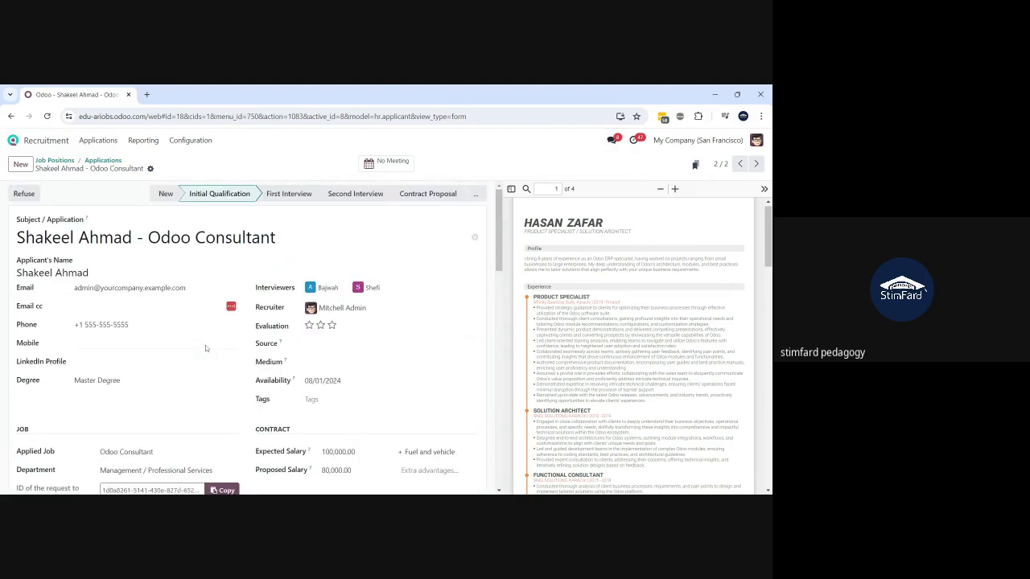
{"action": "scroll", "coordinate": [253, 342], "scroll_direction": "down", "scroll_amount": 10}
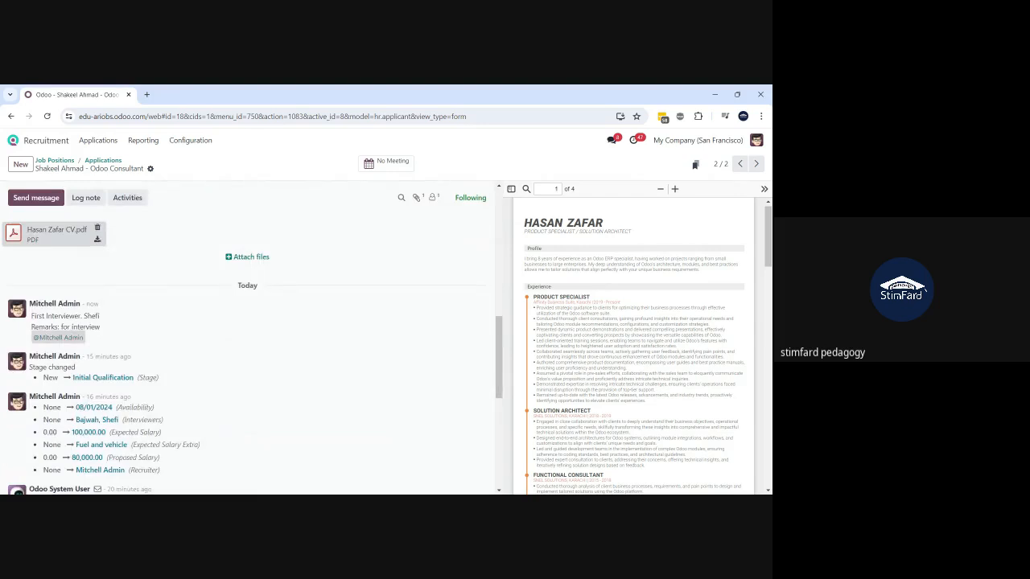
{"action": "scroll", "coordinate": [253, 342], "scroll_direction": "up", "scroll_amount": 10}
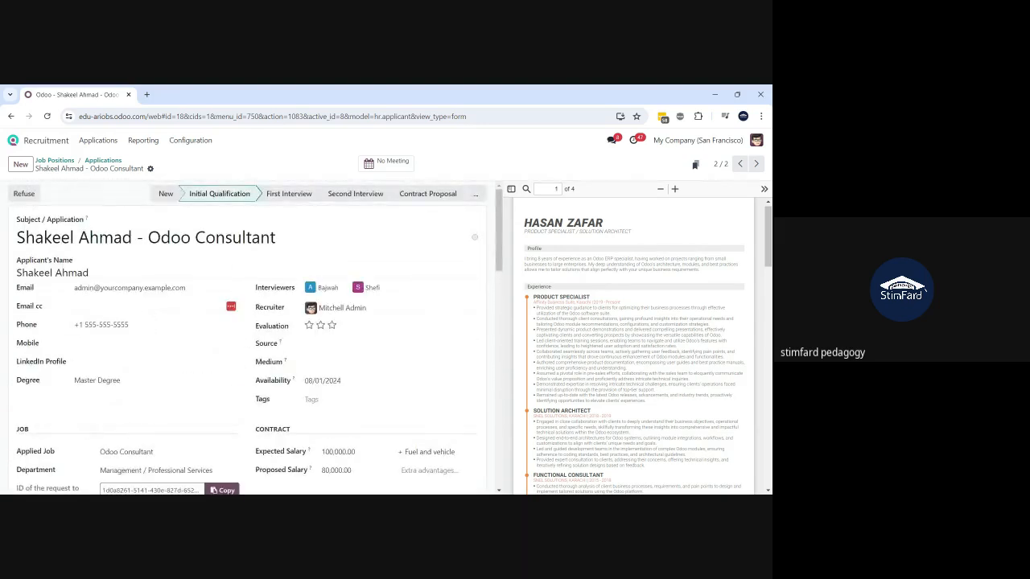
{"action": "left_click", "coordinate": [289, 194]}
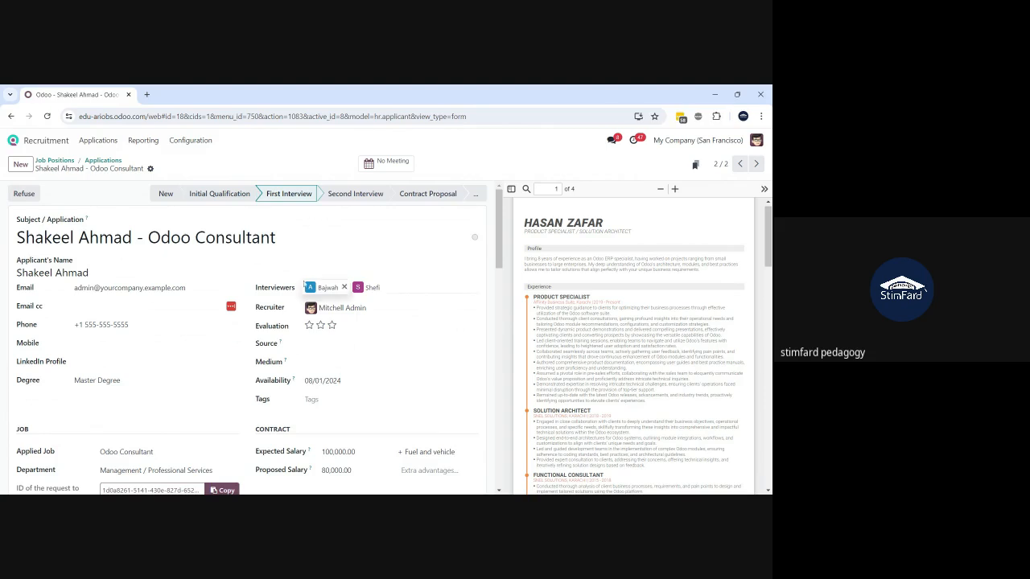
{"action": "scroll", "coordinate": [305, 283], "scroll_direction": "down", "scroll_amount": 10}
{"action": "scroll", "coordinate": [304, 282], "scroll_direction": "up", "scroll_amount": 3}
{"action": "scroll", "coordinate": [304, 282], "scroll_direction": "down", "scroll_amount": 5}
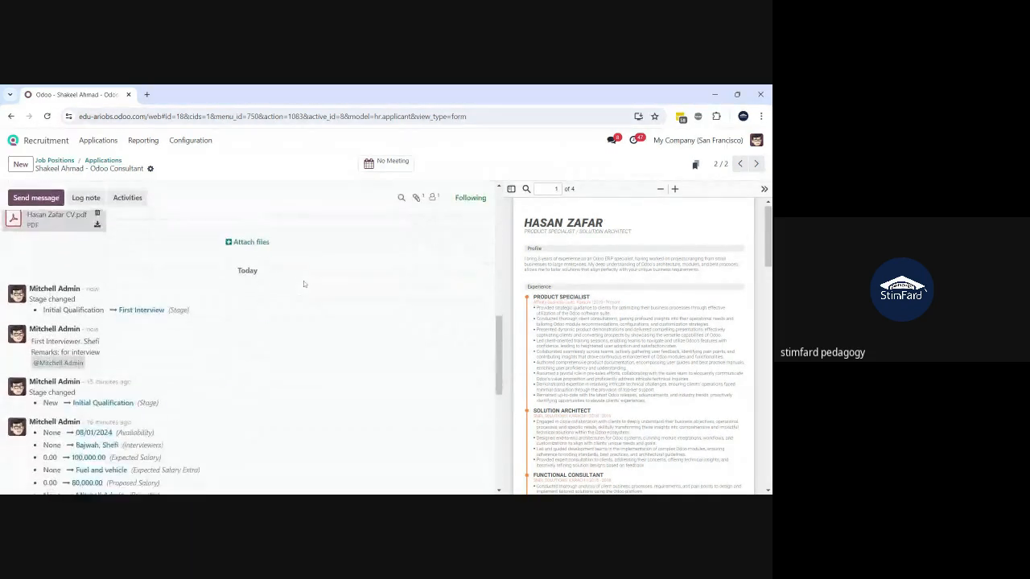
{"action": "scroll", "coordinate": [303, 281], "scroll_direction": "up", "scroll_amount": 1}
{"action": "scroll", "coordinate": [304, 281], "scroll_direction": "up", "scroll_amount": 1}
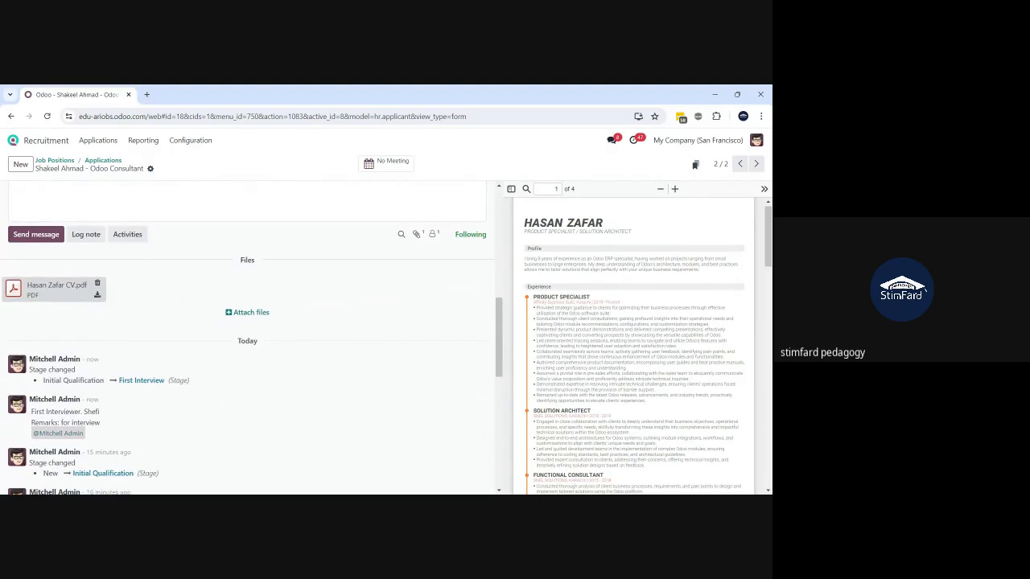
{"action": "scroll", "coordinate": [303, 281], "scroll_direction": "up", "scroll_amount": 7}
{"action": "scroll", "coordinate": [303, 281], "scroll_direction": "down", "scroll_amount": 7}
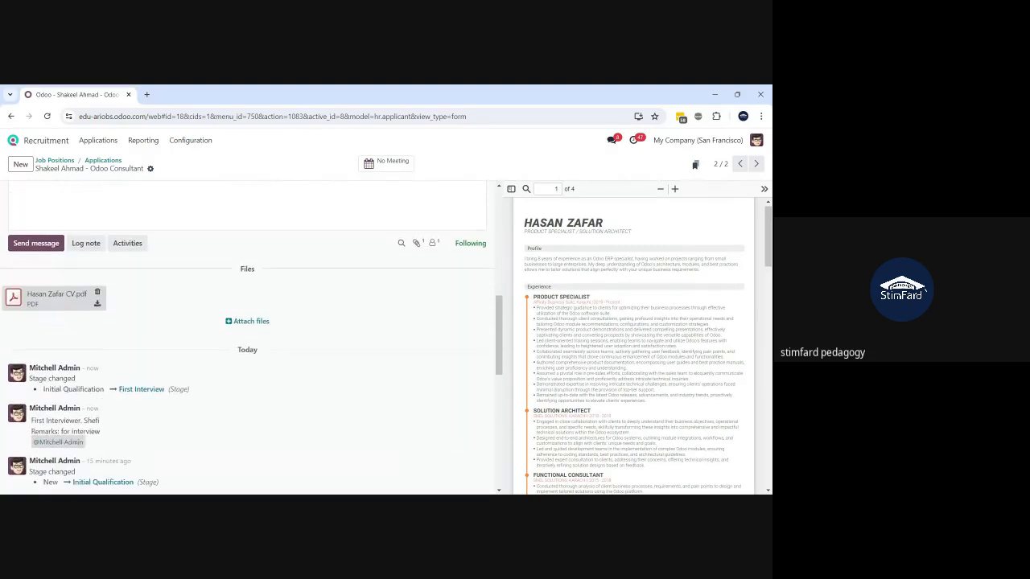
- Log an internal note reading '2nd Interview Remarks or evaluation feedback'
{"action": "left_click", "coordinate": [84, 244]}
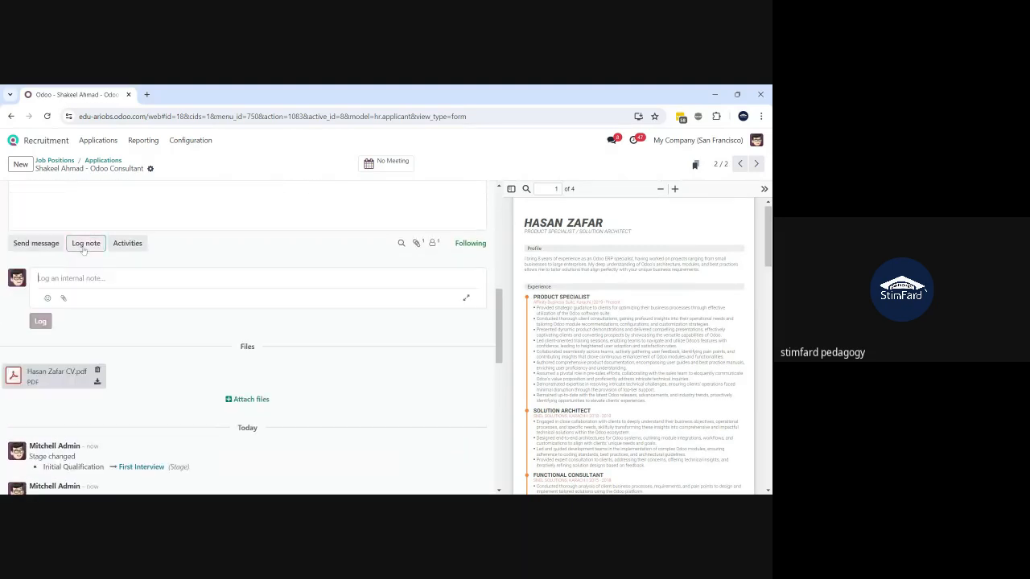
{"action": "type", "text": "@nd Inm"}
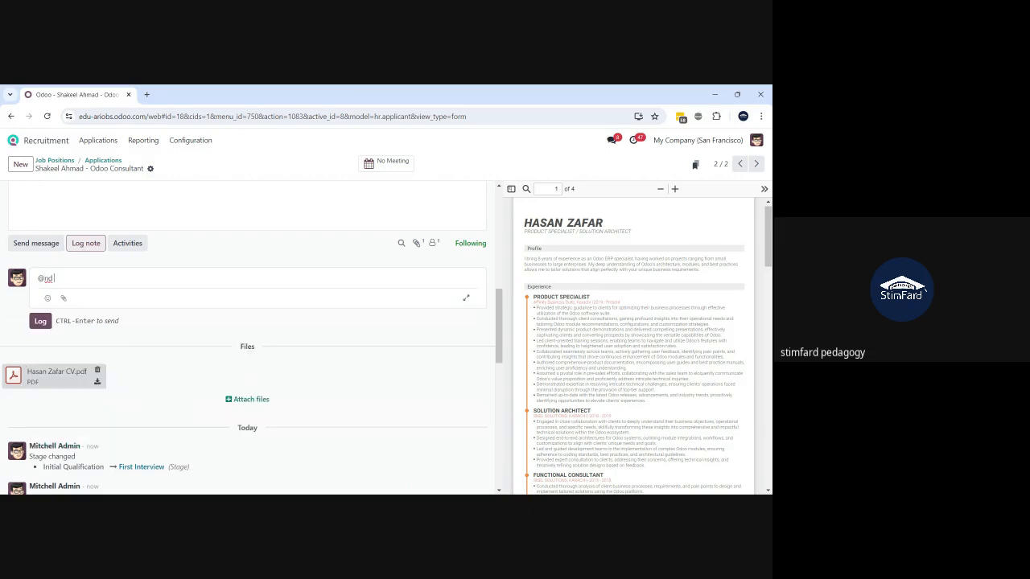
{"action": "key", "text": "BackSpace"}
{"action": "key", "text": "BackSpace"}
{"action": "key", "text": "BackSpace"}
{"action": "key", "text": "BackSpace"}
{"action": "key", "text": "BackSpace"}
{"action": "key", "text": "BackSpace"}
{"action": "key", "text": "BackSpace"}
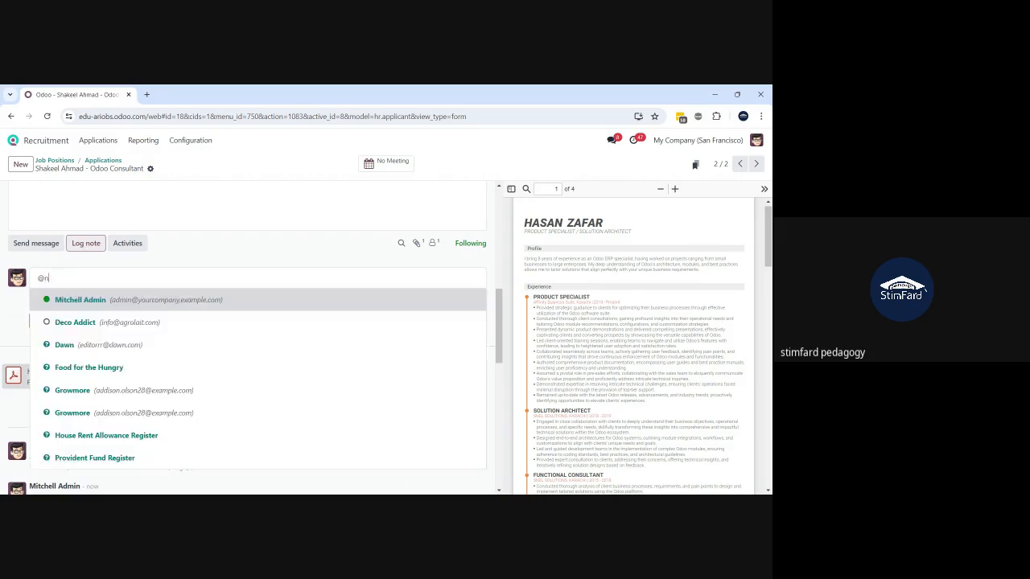
{"action": "type", "text": "A0"}
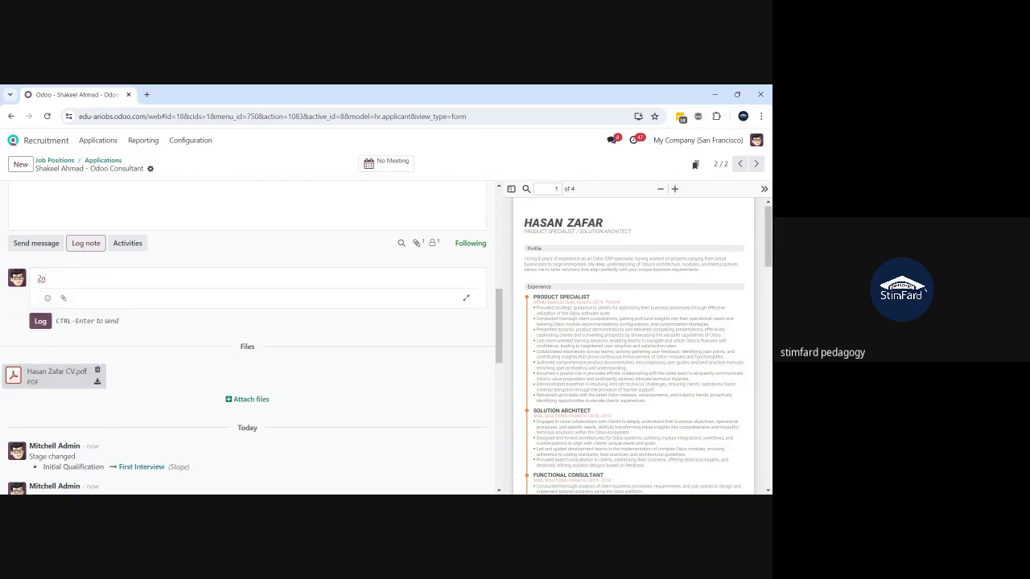
{"action": "type", "text": "d Interview Remarks or evaluation feedback"}
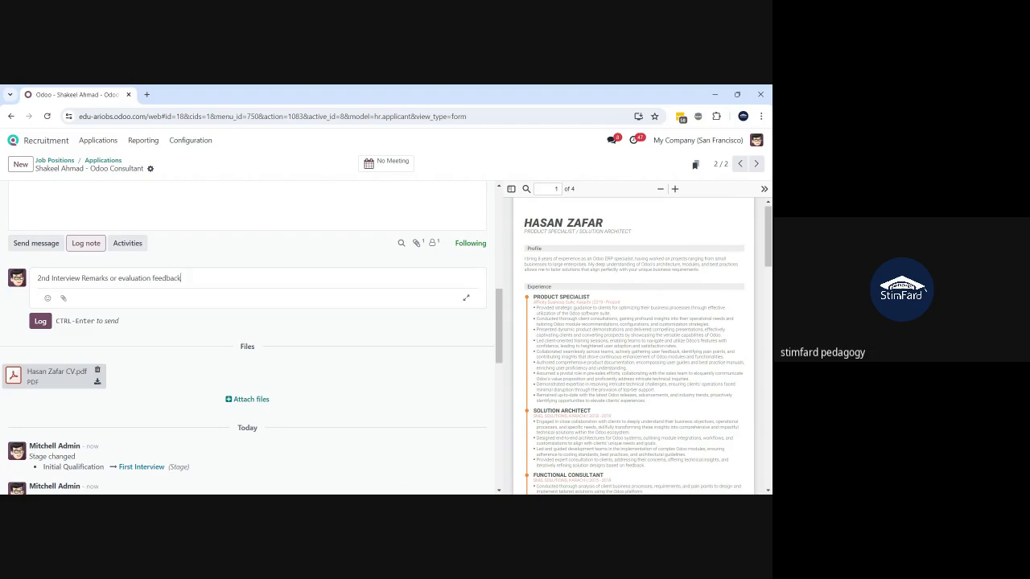
{"action": "left_click", "coordinate": [40, 321]}
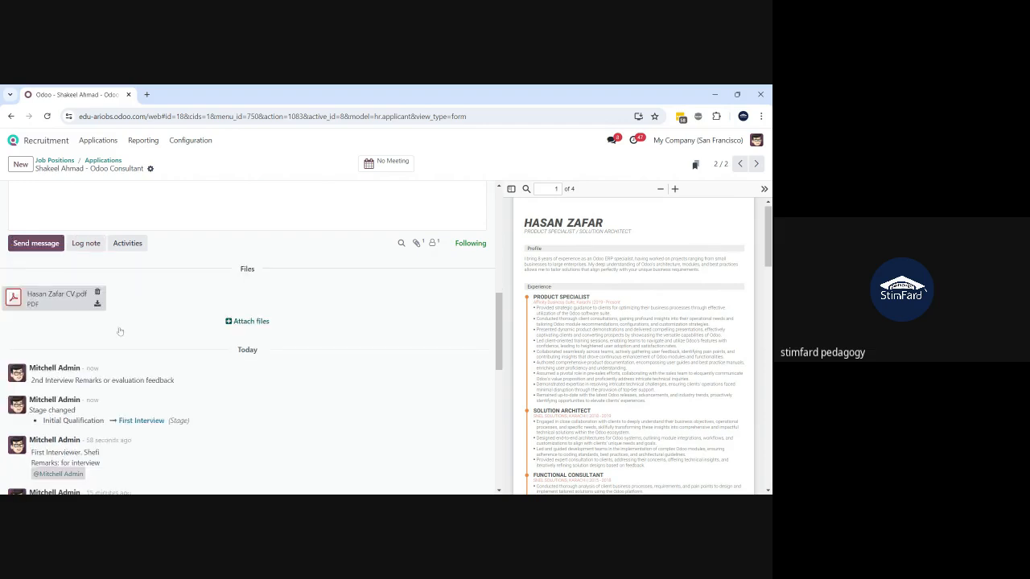
{"action": "scroll", "coordinate": [120, 330], "scroll_direction": "up", "scroll_amount": 15}
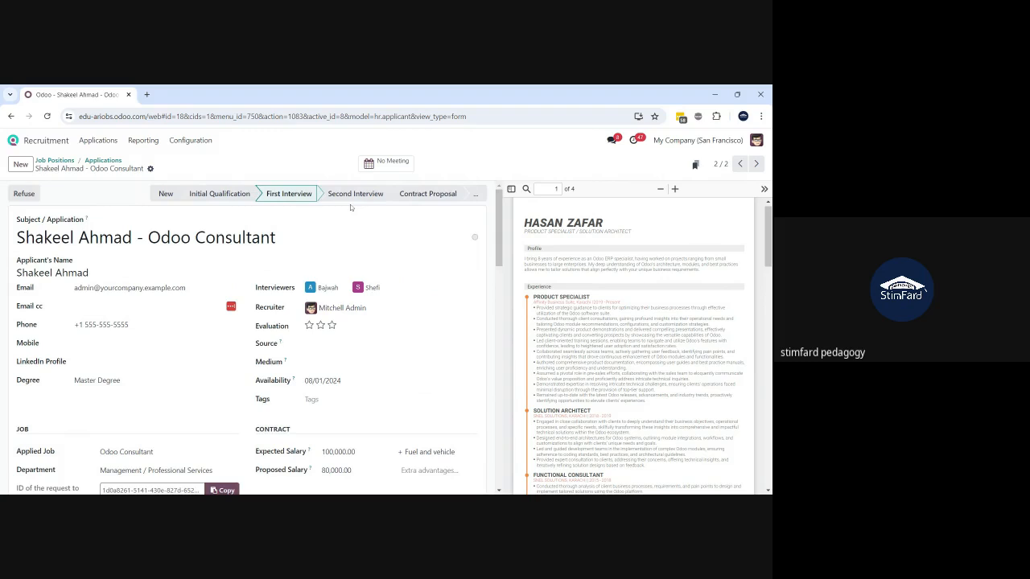
- Set the application to the Second Interview stage and glance at the Actions menu
{"action": "left_click", "coordinate": [350, 199]}
{"action": "left_click", "coordinate": [151, 169]}
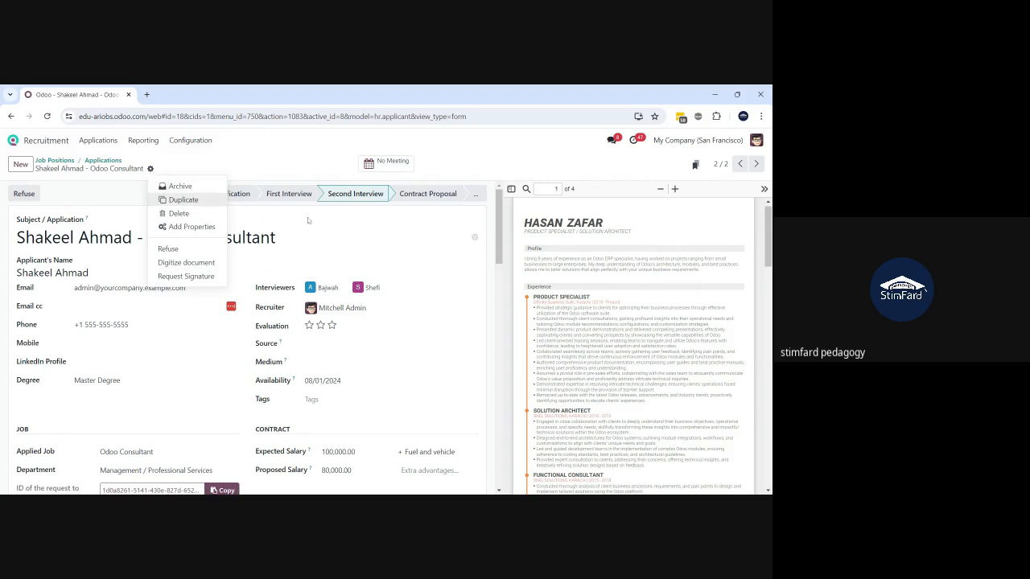
{"action": "left_click", "coordinate": [382, 216]}
{"action": "mouse_move", "coordinate": [498, 214]}
{"action": "left_mouse_down"}
{"action": "mouse_move", "coordinate": [494, 448]}
{"action": "mouse_move", "coordinate": [495, 201]}
{"action": "left_mouse_up"}
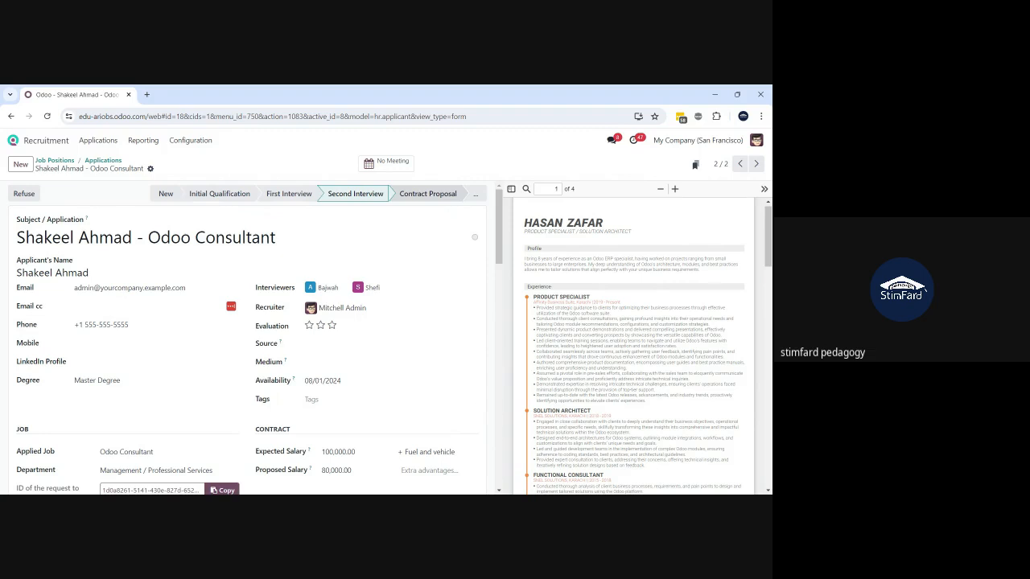
{"action": "scroll", "coordinate": [268, 320], "scroll_direction": "down", "scroll_amount": 3}
{"action": "scroll", "coordinate": [268, 320], "scroll_direction": "up", "scroll_amount": 3}
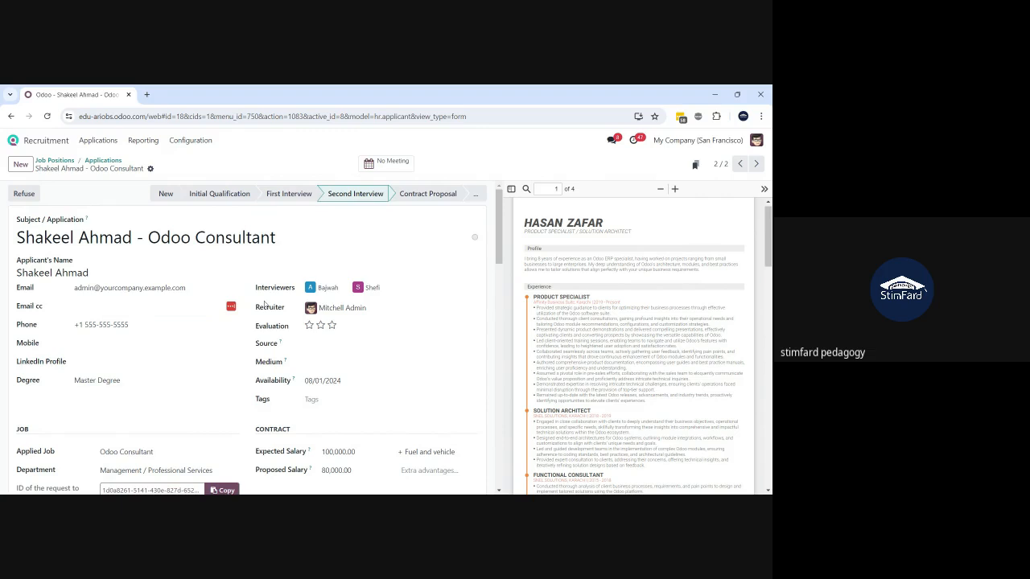
{"action": "scroll", "coordinate": [191, 444], "scroll_direction": "down", "scroll_amount": 3}
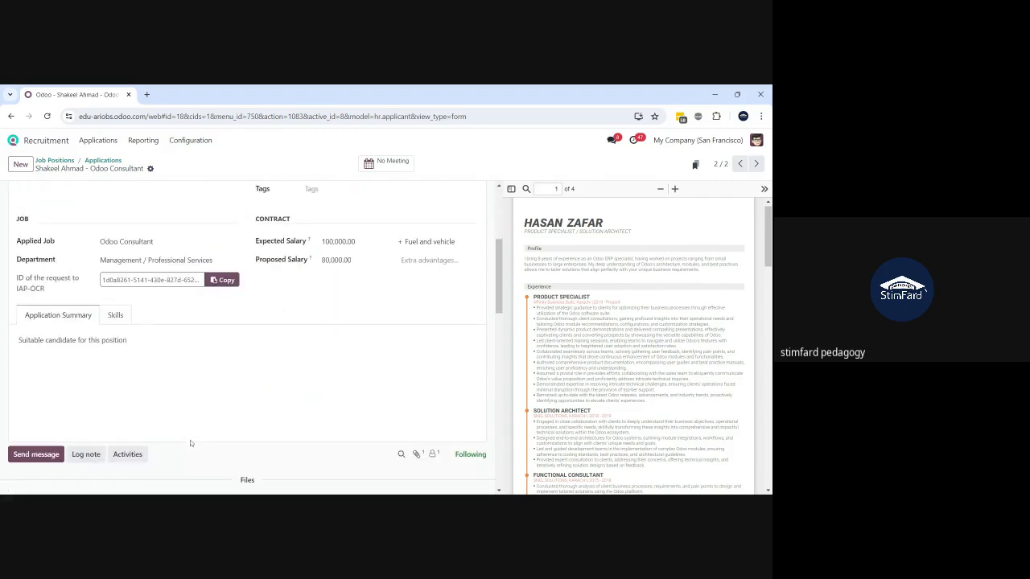
{"action": "scroll", "coordinate": [191, 443], "scroll_direction": "up", "scroll_amount": 1}
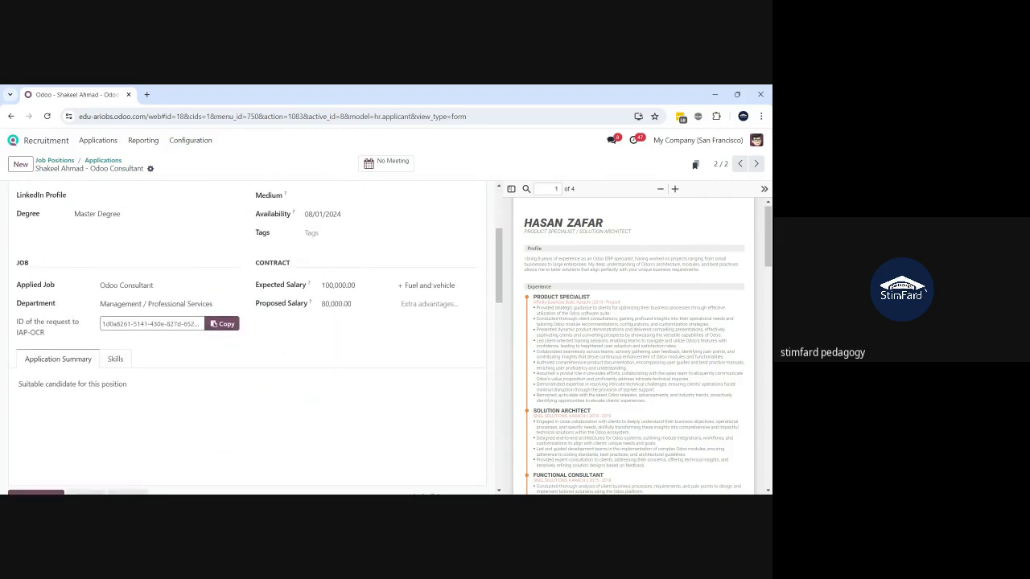
{"action": "scroll", "coordinate": [250, 338], "scroll_direction": "up", "scroll_amount": 3}
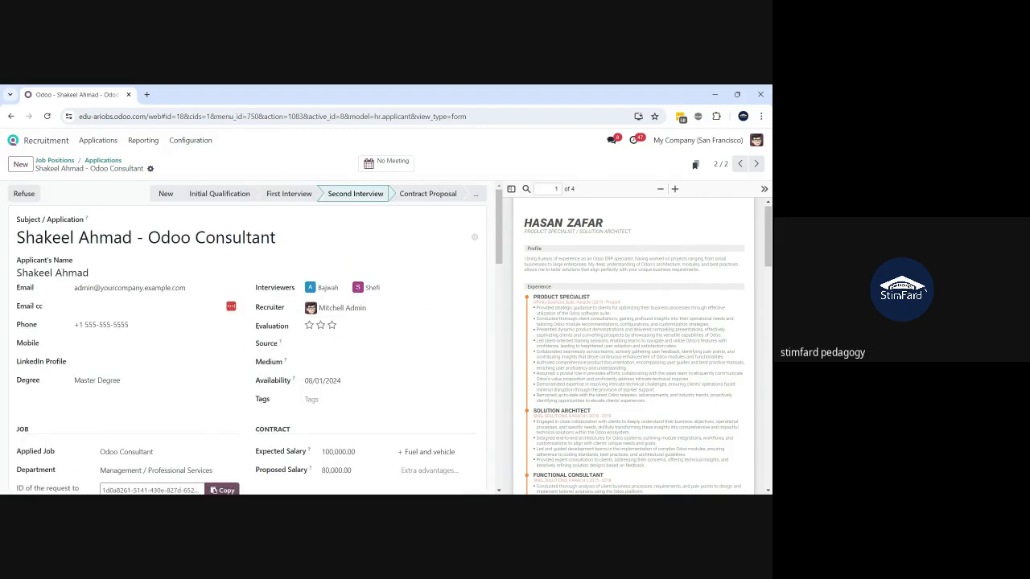
- Schedule a one-hour interview for Monday, July 22, 2024 at 07:30 with an Odoo video-call link
{"action": "left_click", "coordinate": [377, 166]}
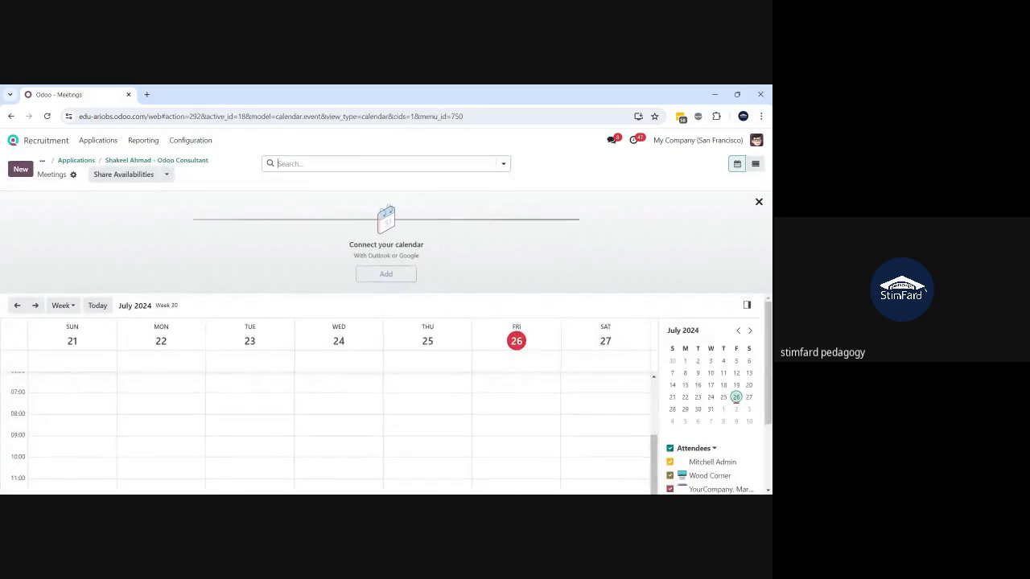
{"action": "left_click", "coordinate": [154, 407]}
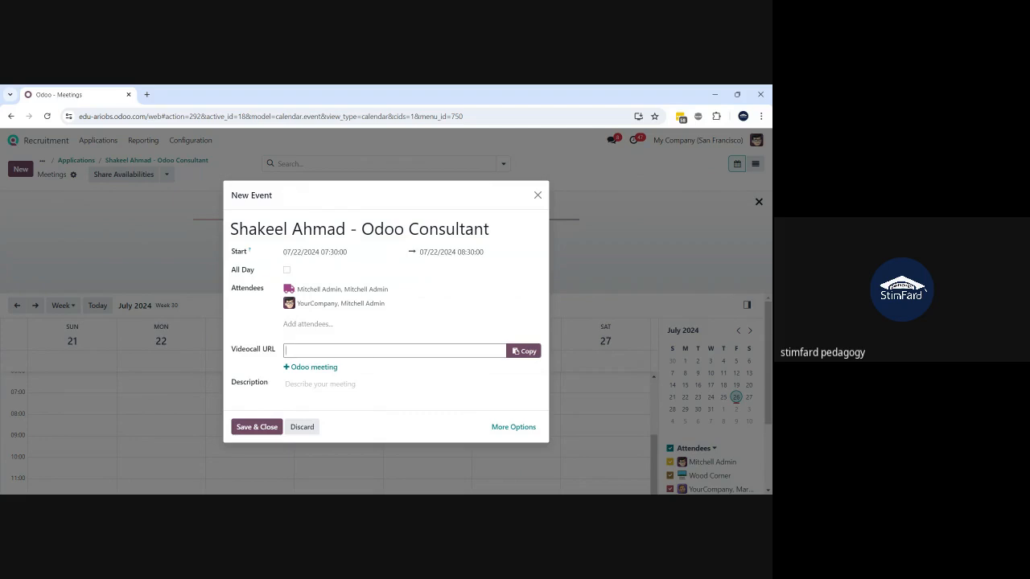
{"action": "left_click", "coordinate": [321, 369]}
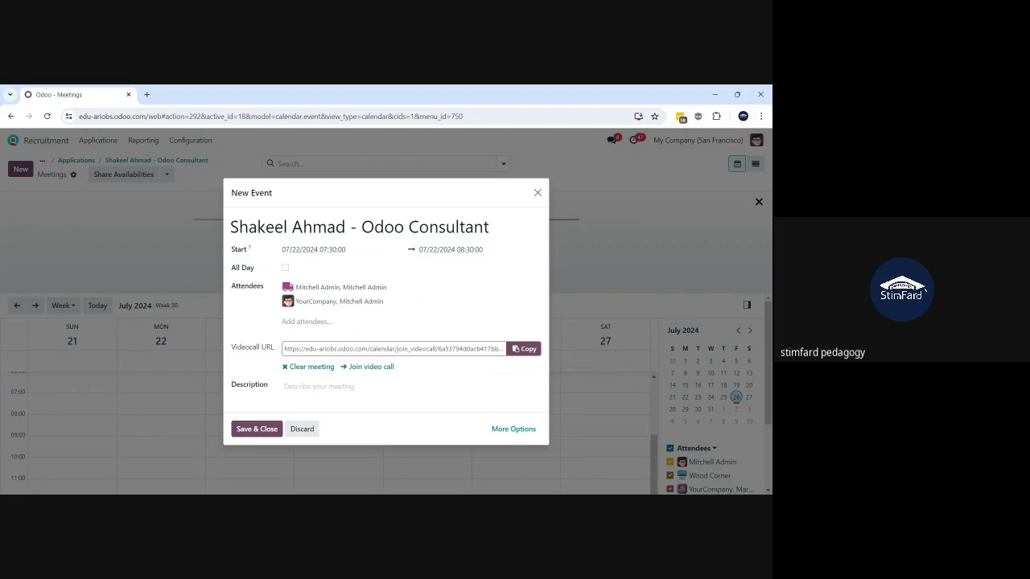
{"action": "left_click", "coordinate": [256, 429]}
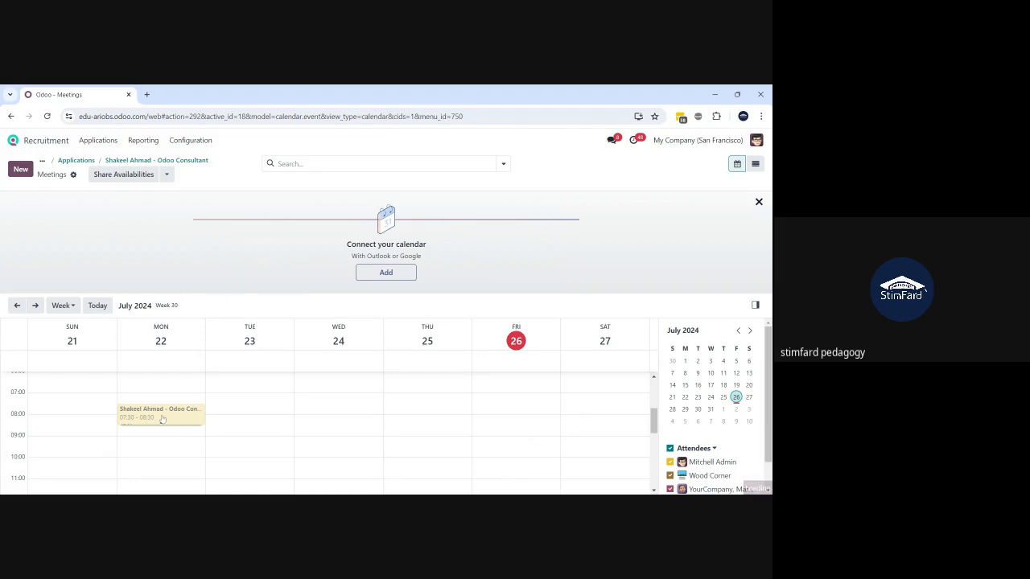
- Open the interview event's details and bring it up in full edit mode
{"action": "left_click", "coordinate": [162, 416]}
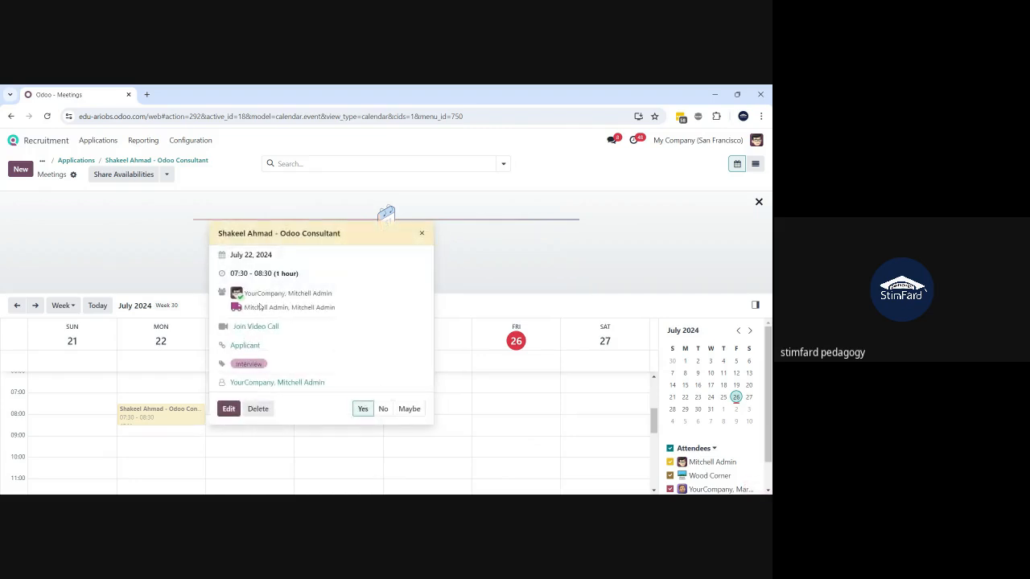
{"action": "left_click", "coordinate": [273, 350]}
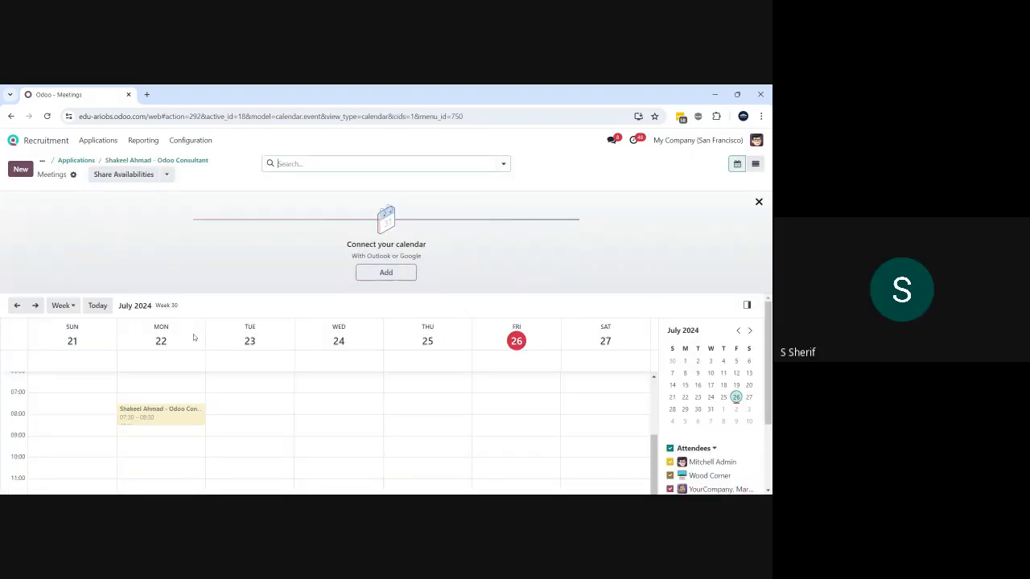
{"action": "left_click", "coordinate": [145, 418]}
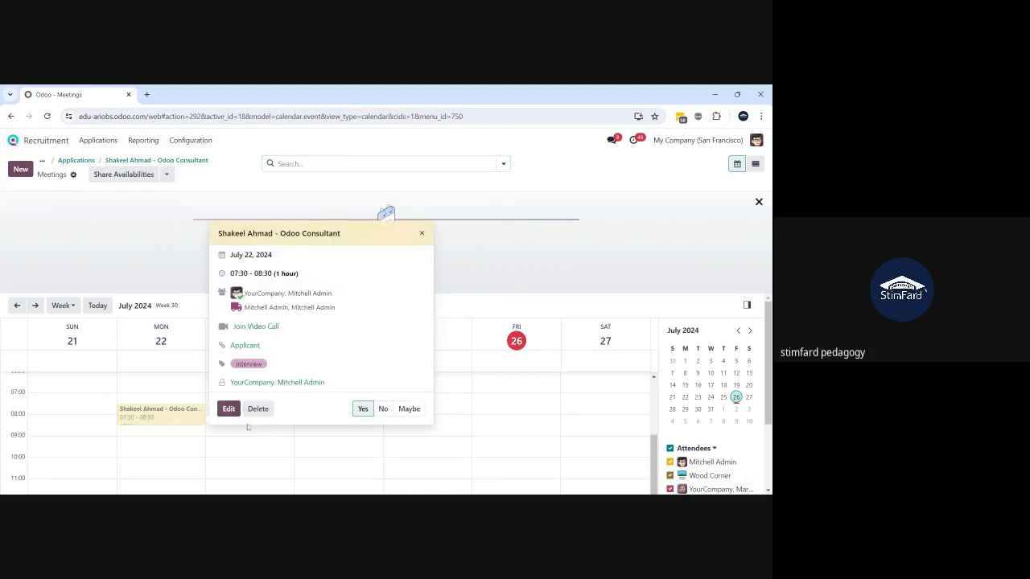
{"action": "left_click", "coordinate": [228, 415]}
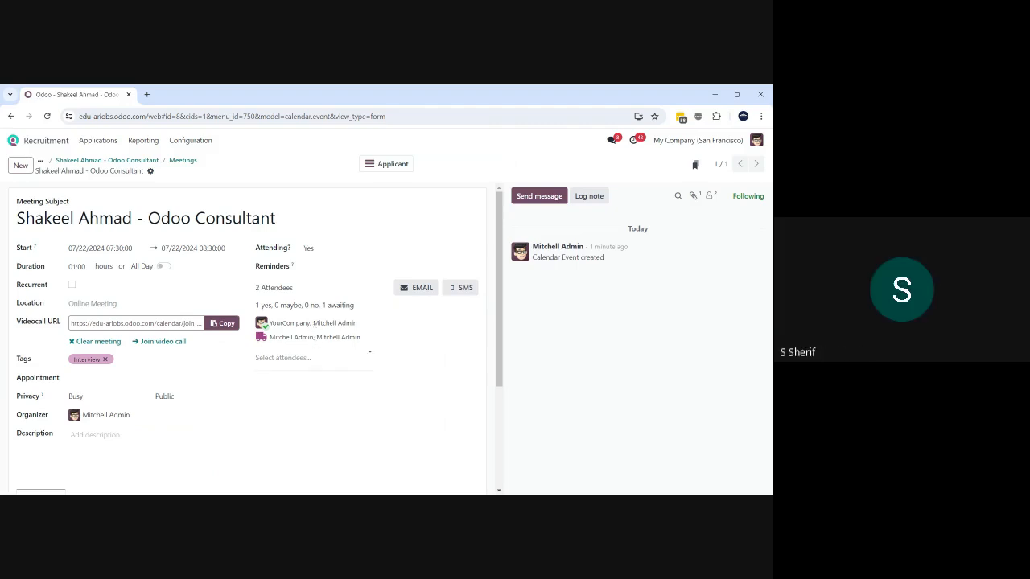
- Create a new attendee contact from the example admin e-mail address
{"action": "left_click", "coordinate": [313, 358]}
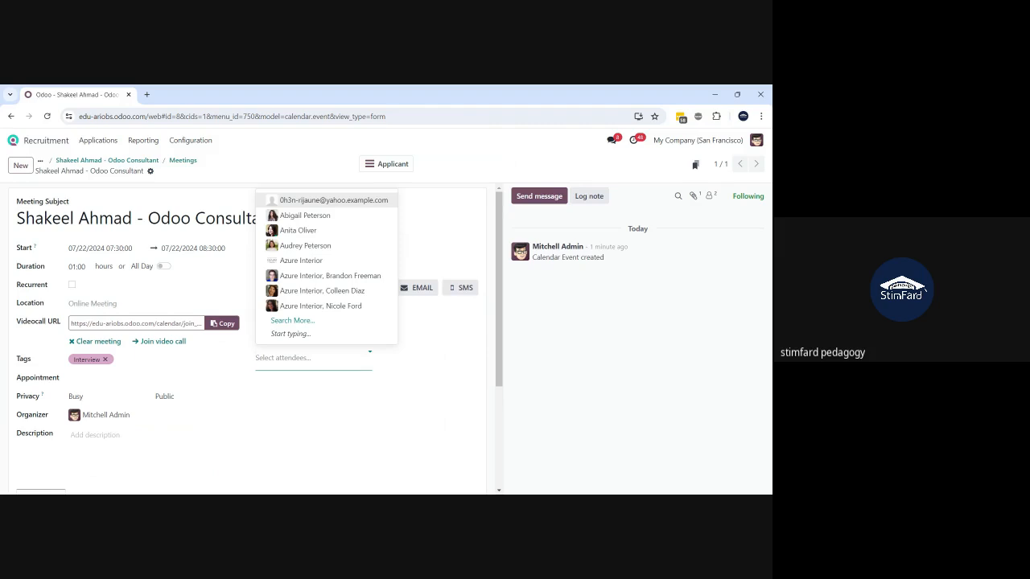
{"action": "type", "text": "admin"}
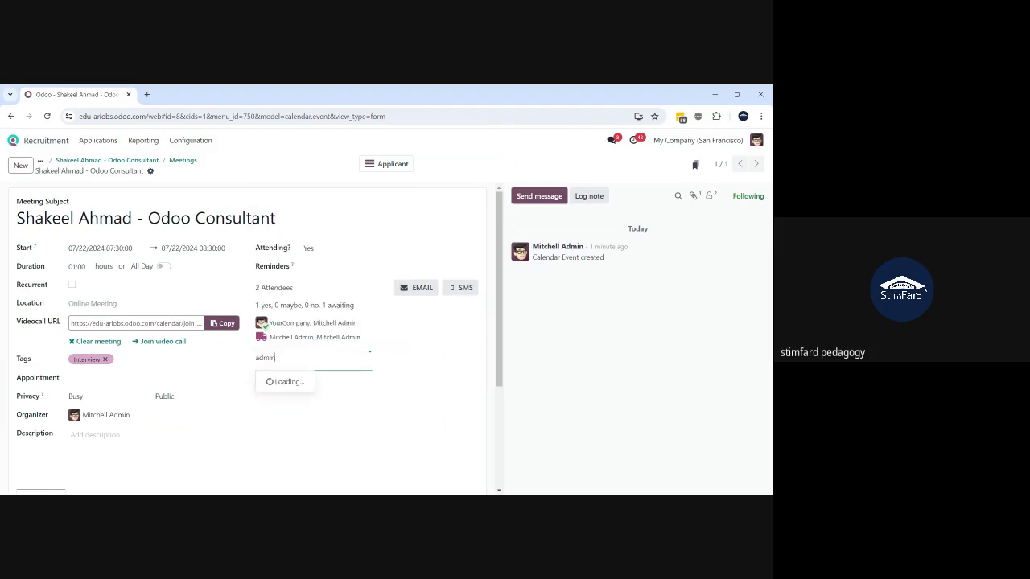
{"action": "type", "text": "@example.com"}
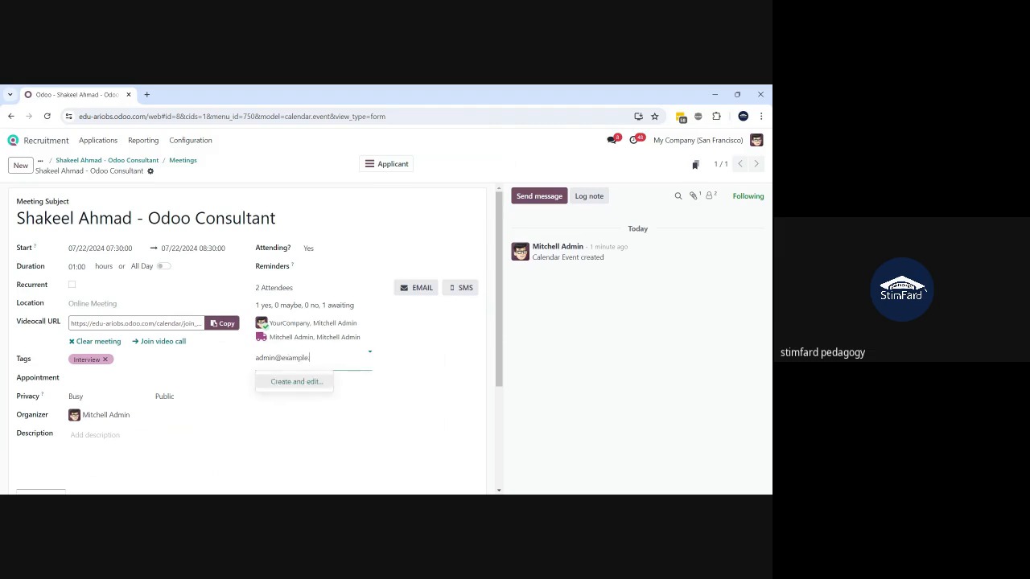
{"action": "left_click", "coordinate": [368, 388]}
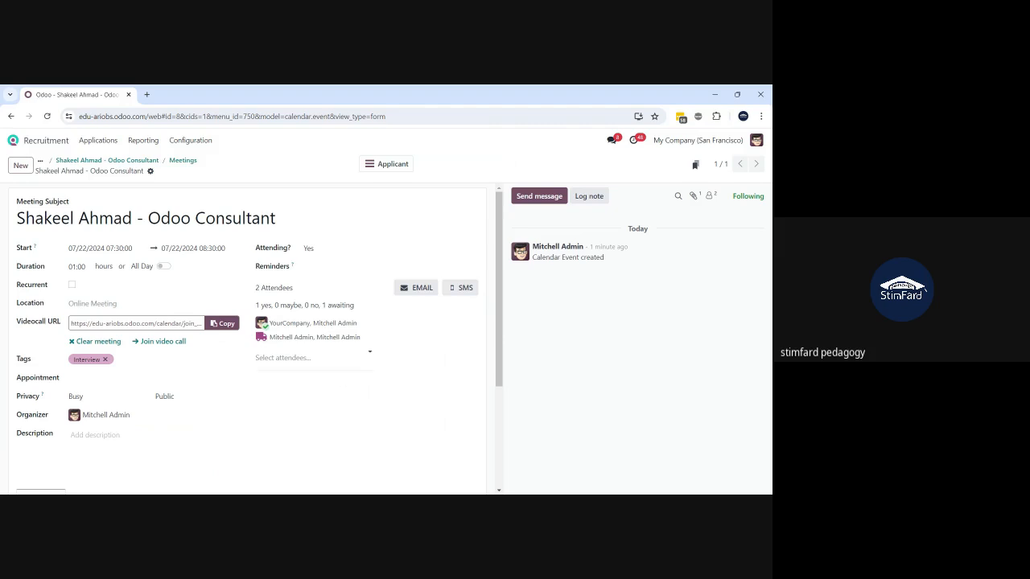
{"action": "left_click", "coordinate": [312, 358]}
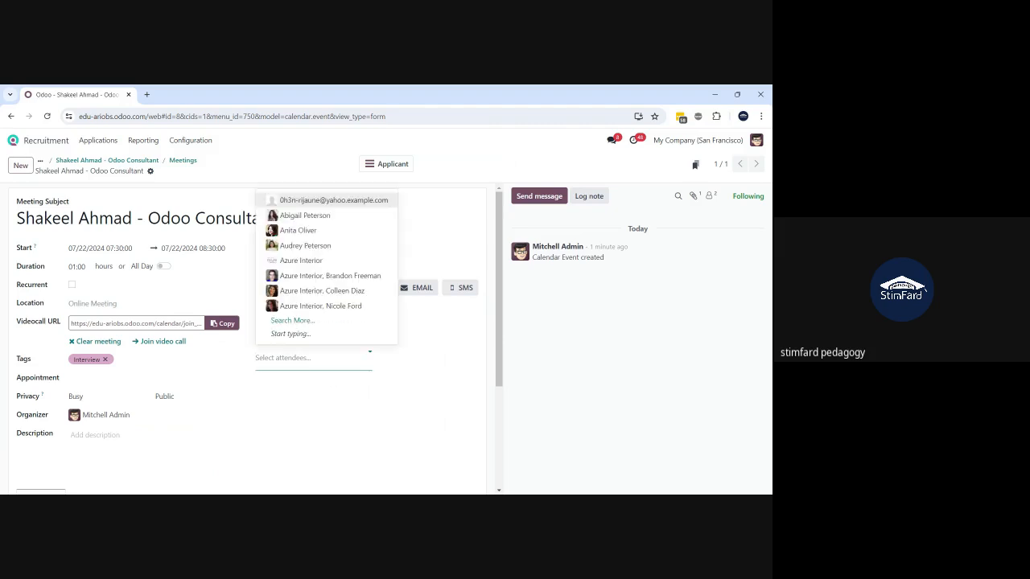
{"action": "type", "text": "admin"}
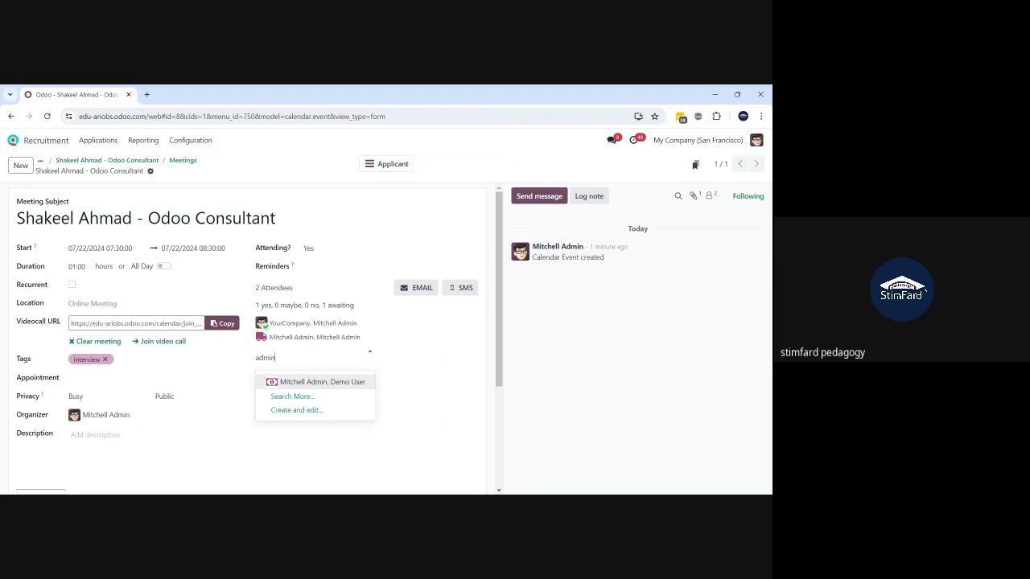
{"action": "type", "text": "@ex"}
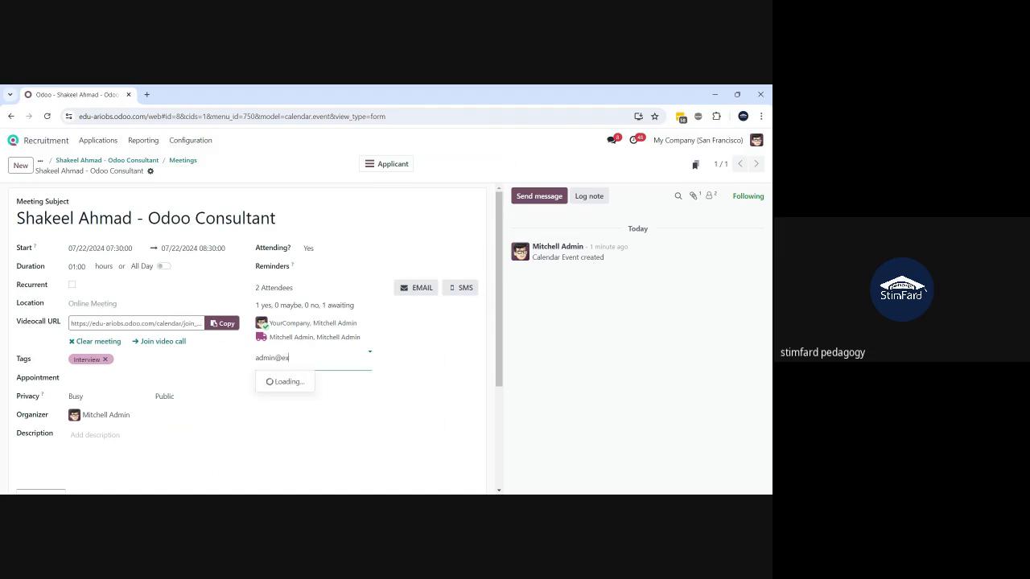
{"action": "type", "text": "ample"}
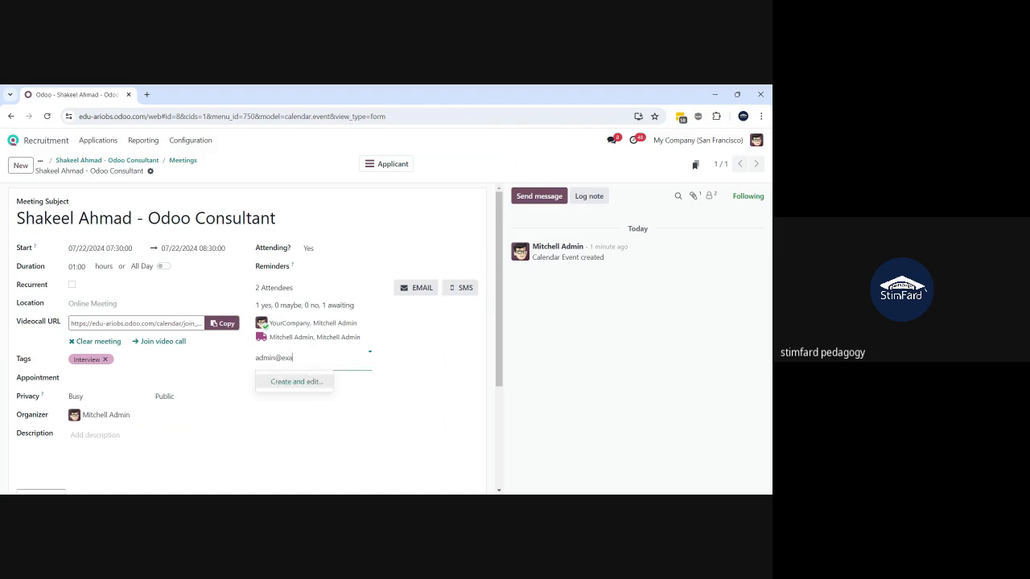
{"action": "type", "text": ".com"}
{"action": "left_click", "coordinate": [299, 382]}
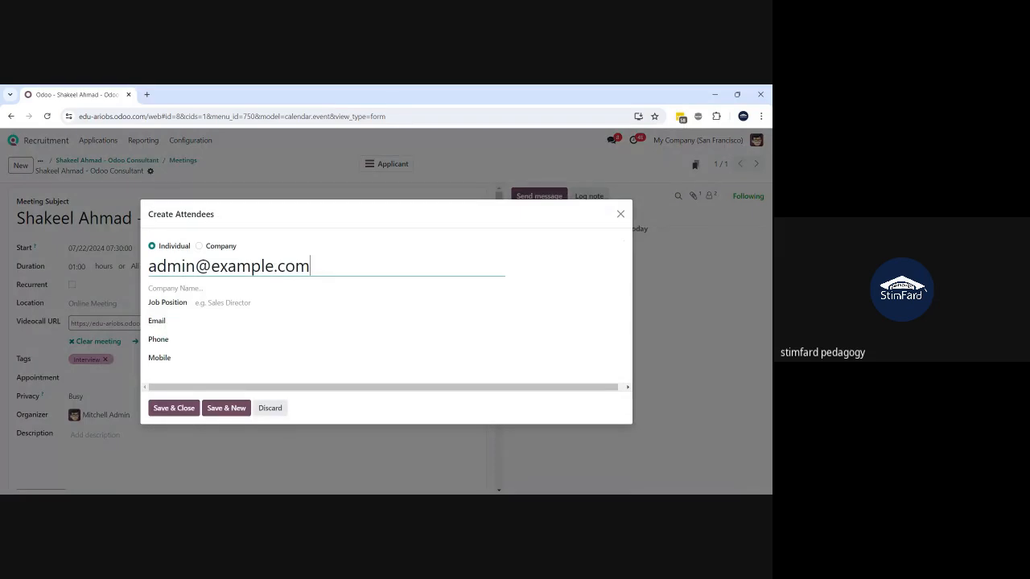
- Copy the address into the new contact's Email field and save the contact
{"action": "left_click", "coordinate": [183, 407]}
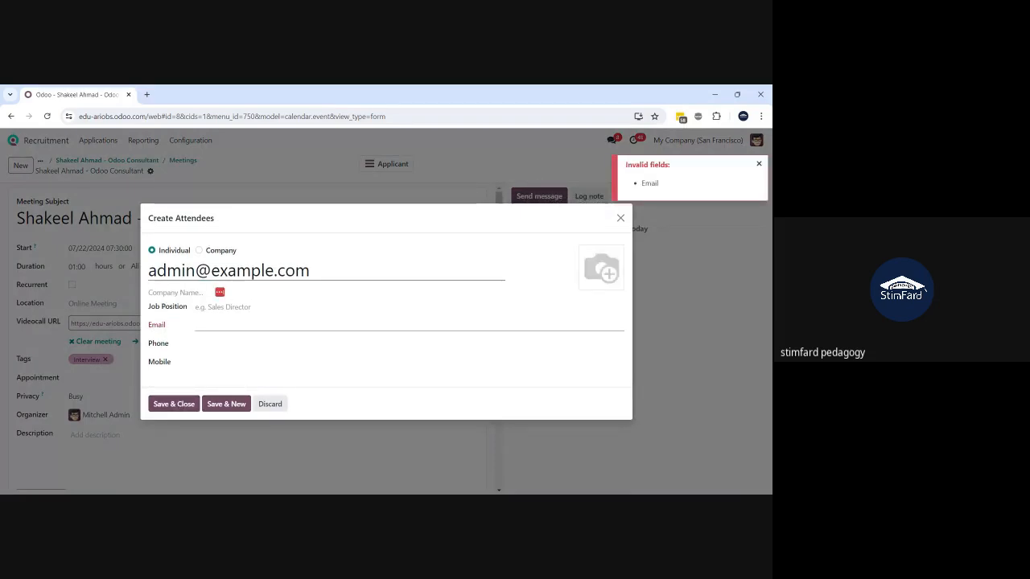
{"action": "left_click", "coordinate": [227, 270]}
{"action": "key", "text": "ctrl+a"}
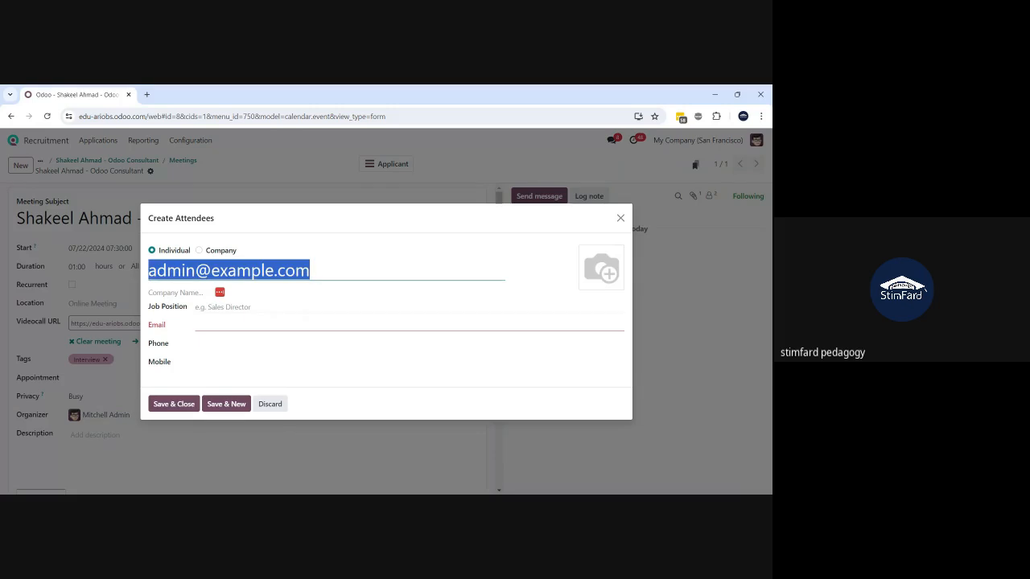
{"action": "key", "text": "ctrl+c"}
{"action": "left_click", "coordinate": [252, 324]}
{"action": "key", "text": "ctrl+v"}
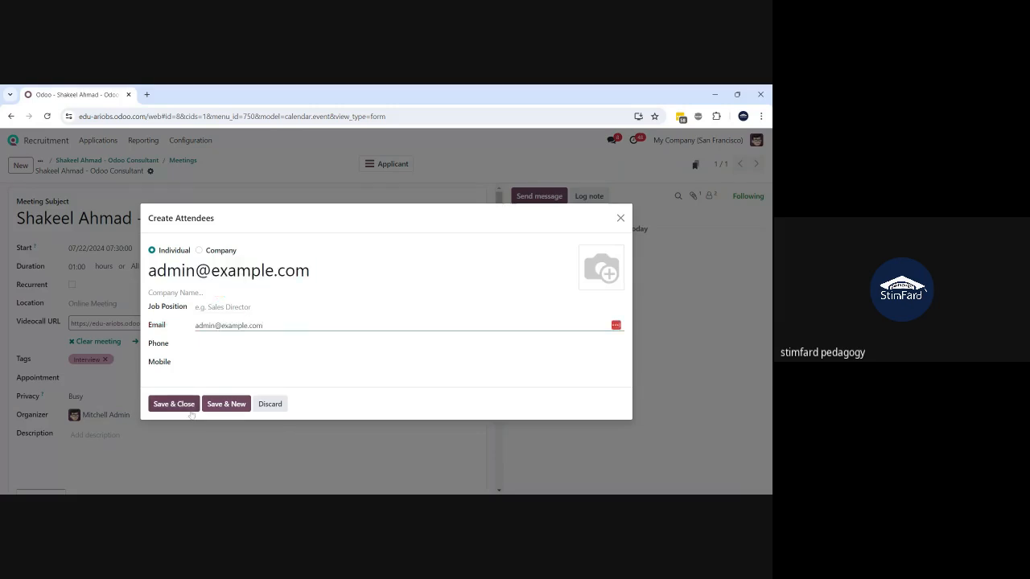
{"action": "left_click", "coordinate": [174, 404]}
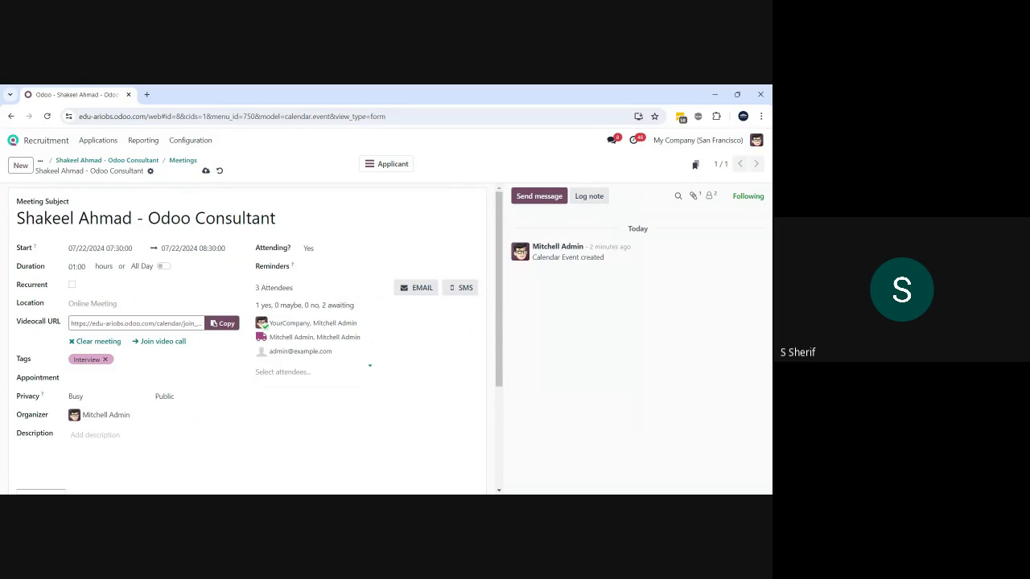
- Discard the unsaved attendee change, leaving the meeting with 2 attendees in the week calendar
{"action": "left_click", "coordinate": [219, 171]}
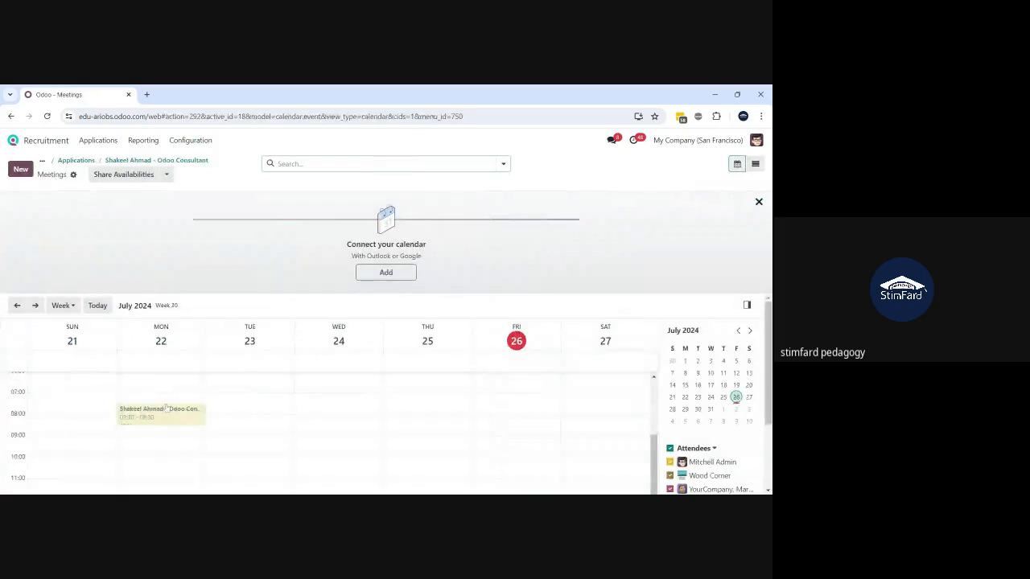
{"action": "scroll", "coordinate": [309, 454], "scroll_direction": "down", "scroll_amount": 3}
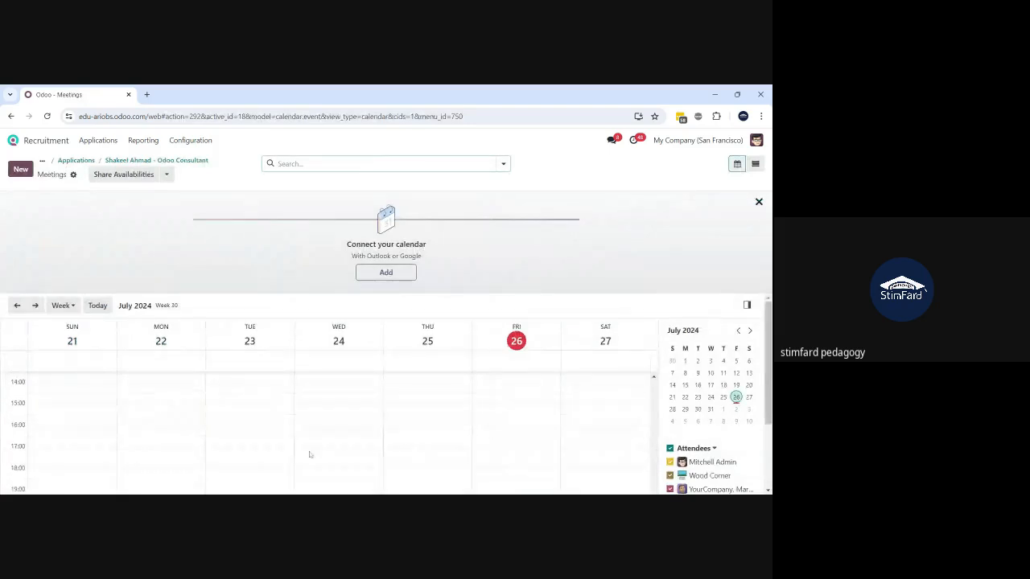
{"action": "scroll", "coordinate": [309, 454], "scroll_direction": "up", "scroll_amount": 4}
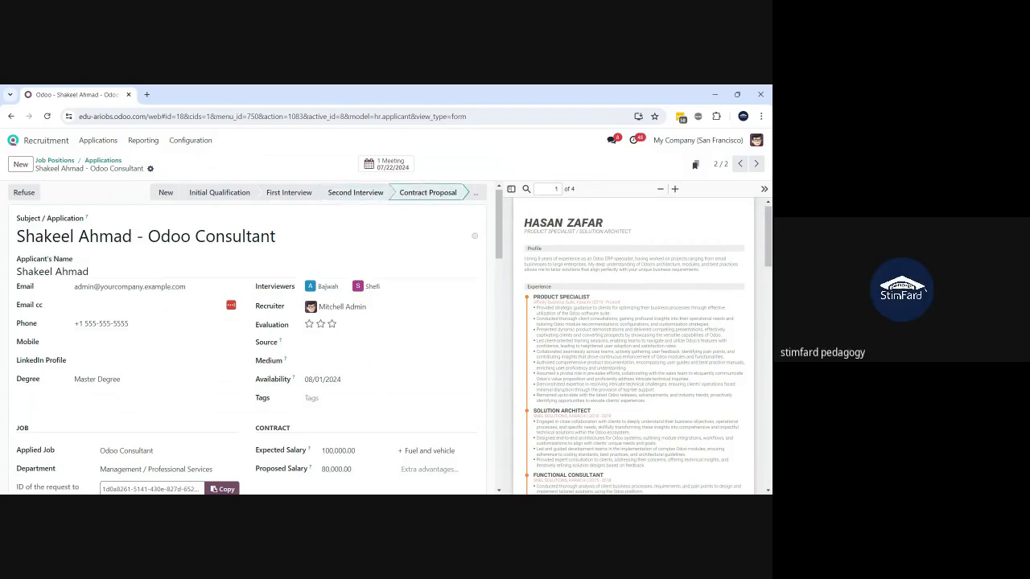
- Move the applicant to the Contract Signed stage and start creating its employee record
{"action": "scroll", "coordinate": [329, 350], "scroll_direction": "down", "scroll_amount": 15}
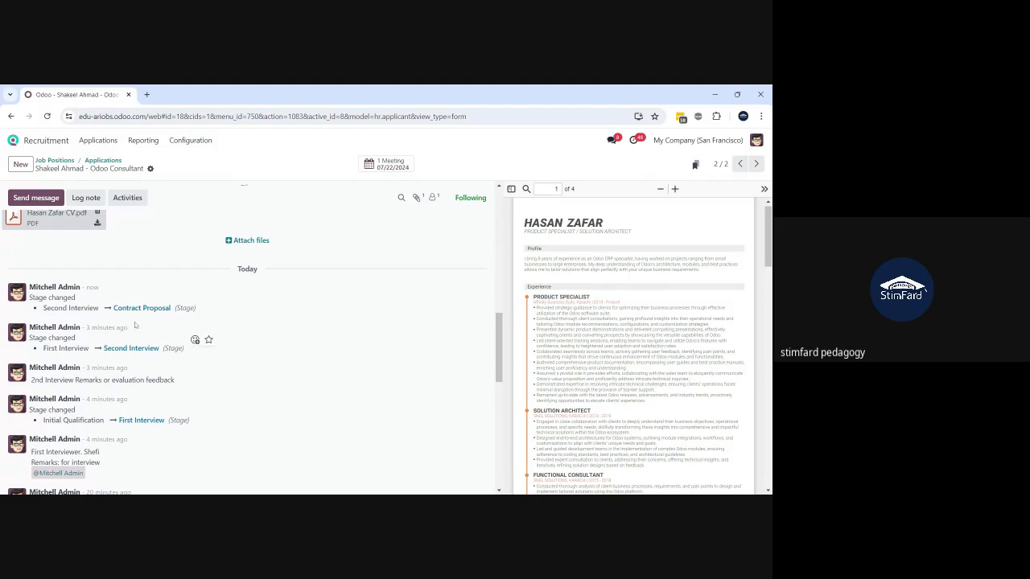
{"action": "scroll", "coordinate": [136, 326], "scroll_direction": "up", "scroll_amount": 15}
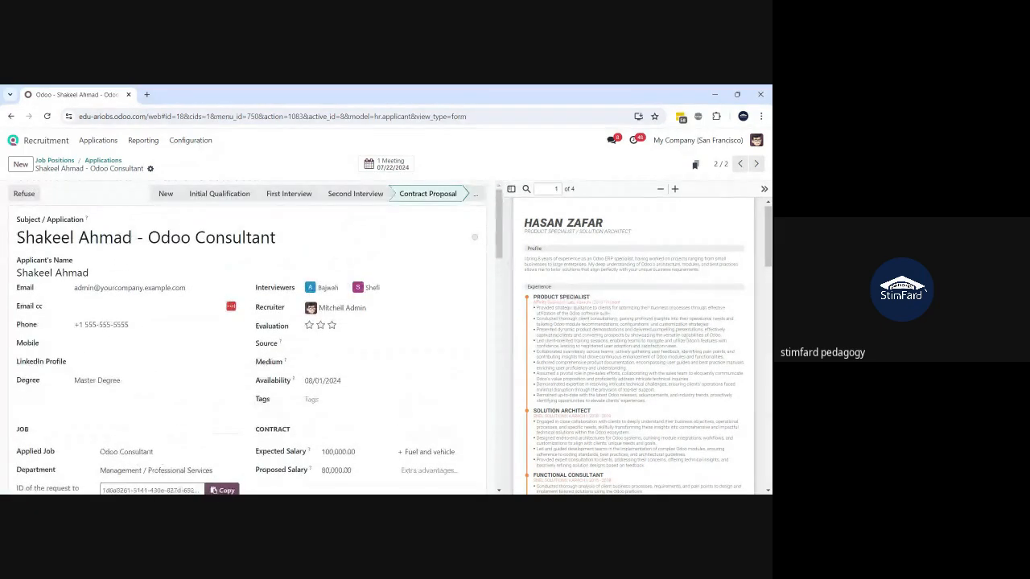
{"action": "left_click", "coordinate": [474, 200]}
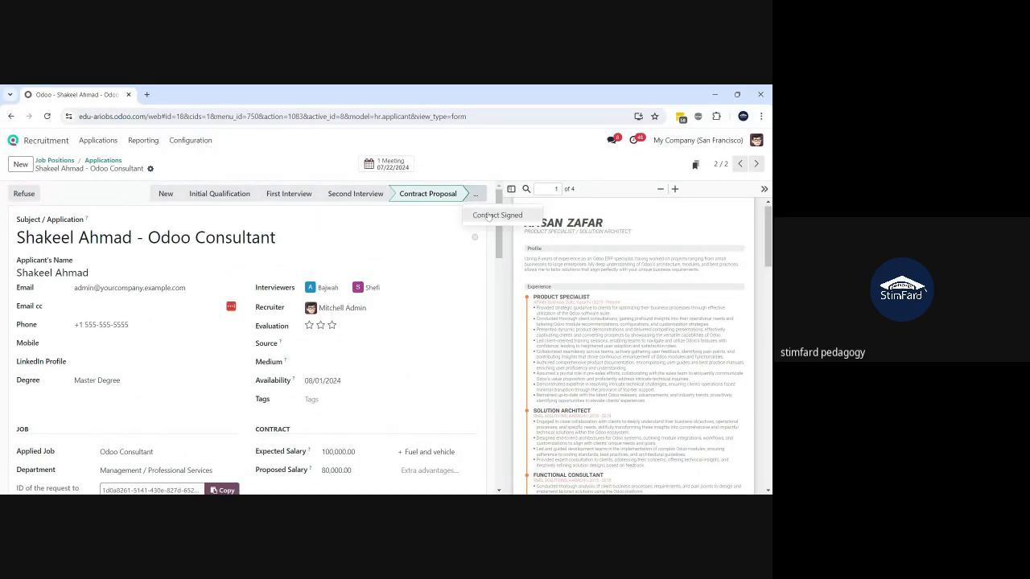
{"action": "left_click", "coordinate": [488, 216]}
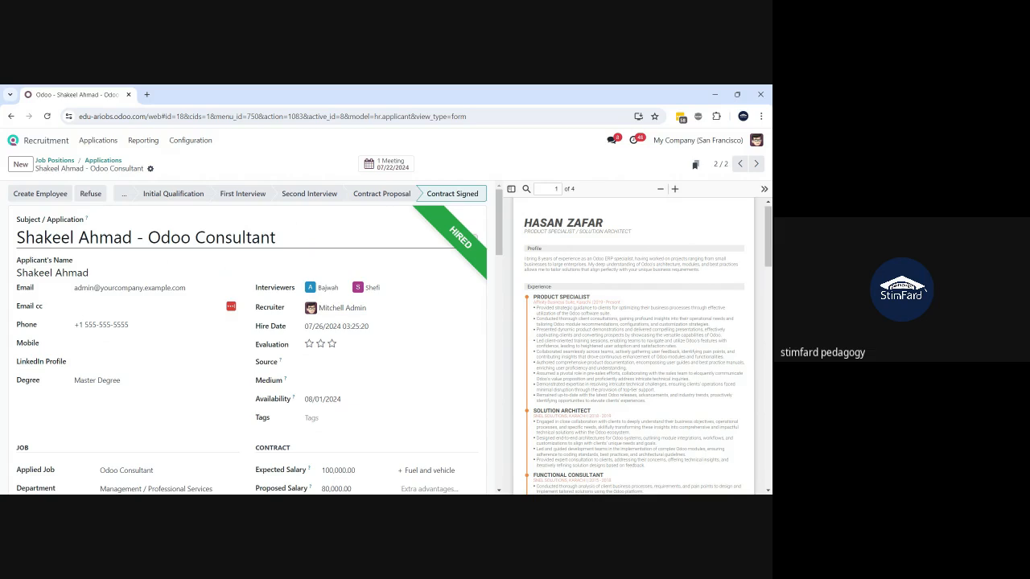
{"action": "scroll", "coordinate": [379, 338], "scroll_direction": "down", "scroll_amount": 3}
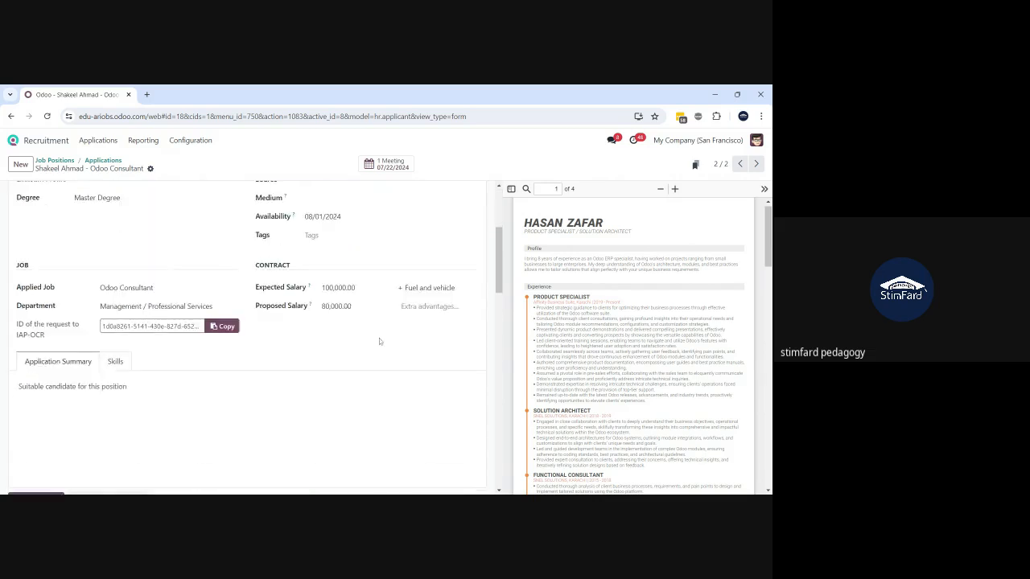
{"action": "scroll", "coordinate": [379, 338], "scroll_direction": "up", "scroll_amount": 3}
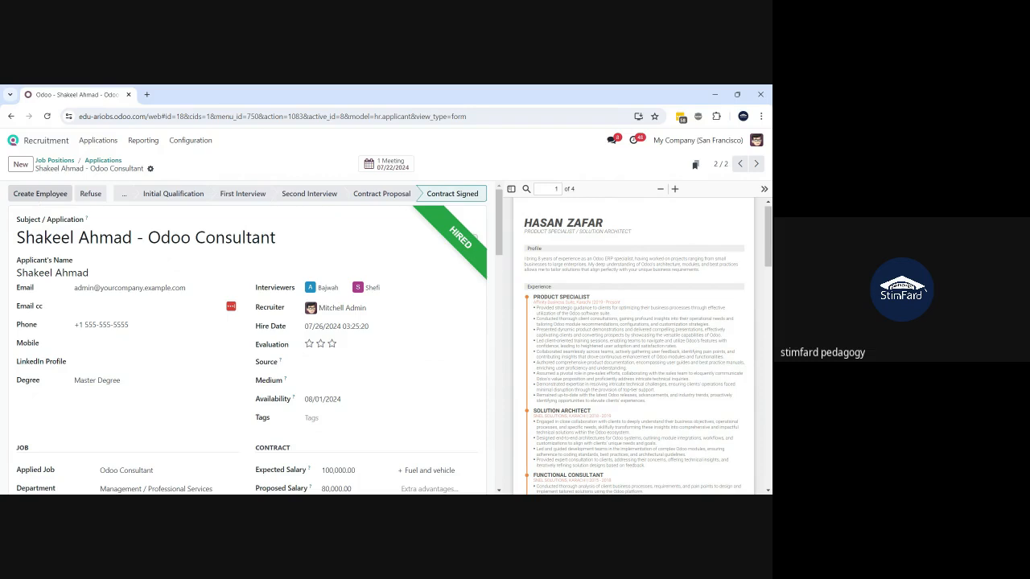
{"action": "left_click", "coordinate": [33, 196]}
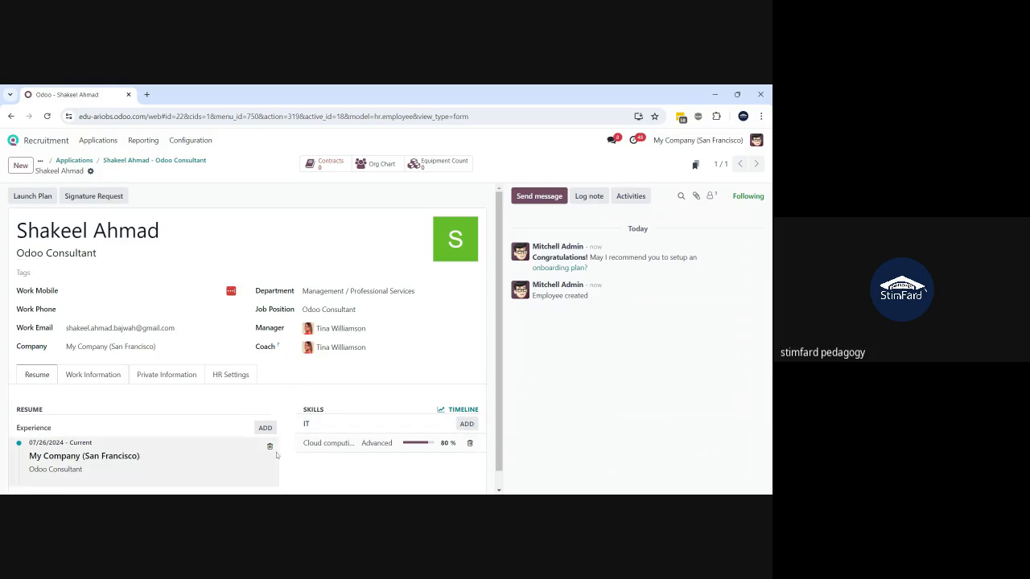
- Review the new employee's Work Information, Private Information and HR Settings tabs
{"action": "scroll", "coordinate": [157, 453], "scroll_direction": "down", "scroll_amount": 1}
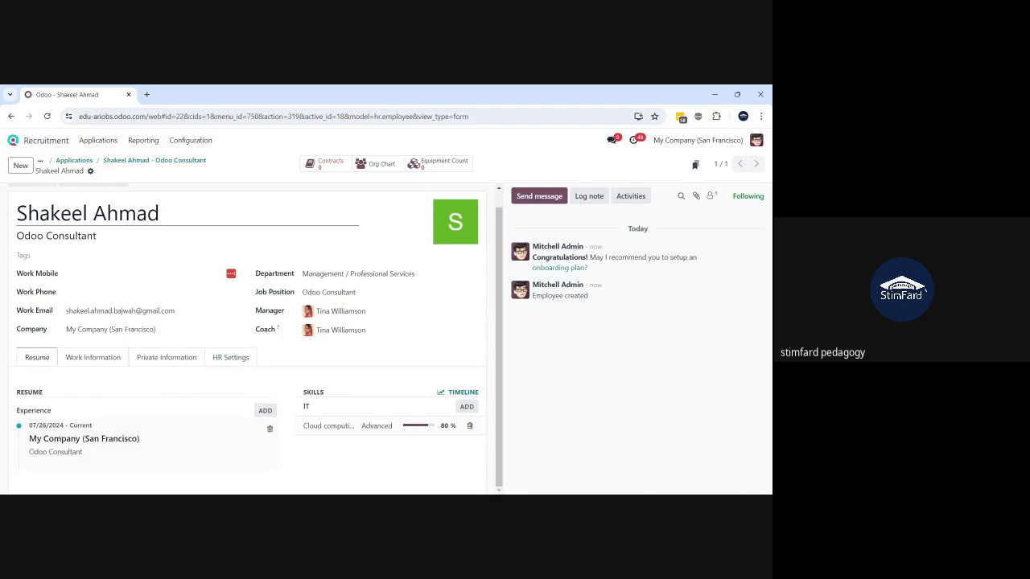
{"action": "scroll", "coordinate": [246, 358], "scroll_direction": "up", "scroll_amount": 1}
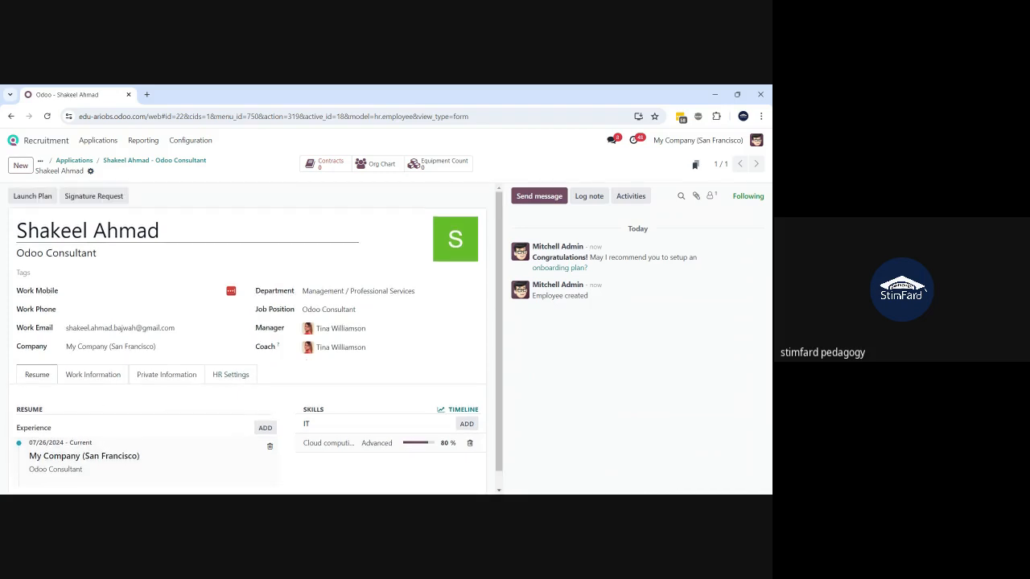
{"action": "left_click", "coordinate": [258, 227]}
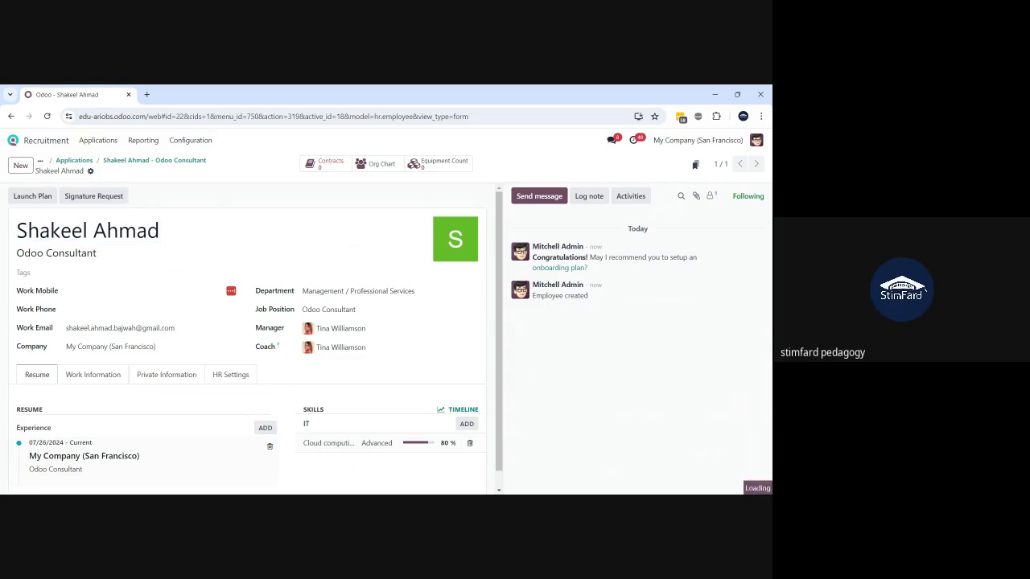
{"action": "left_click", "coordinate": [93, 375]}
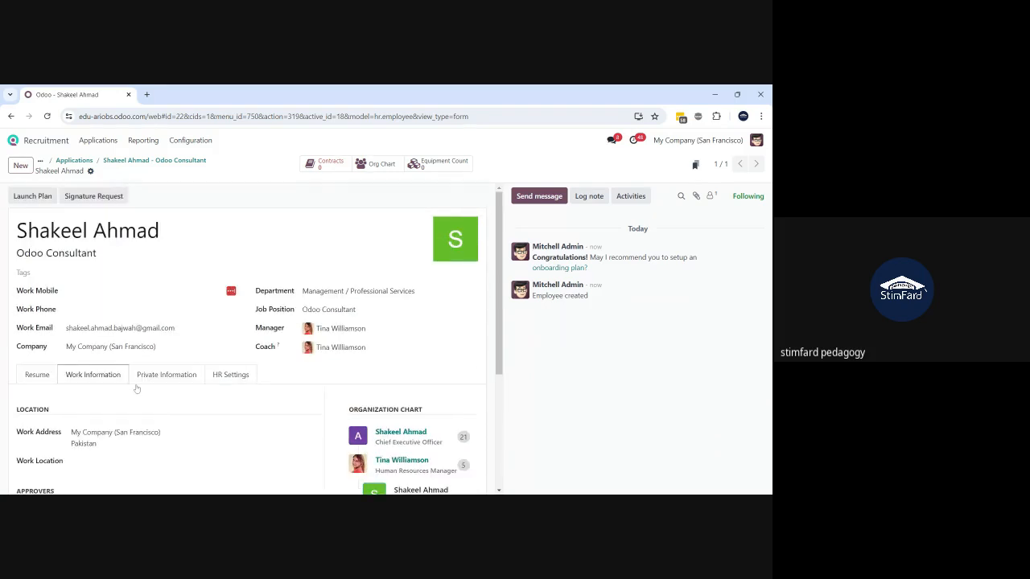
{"action": "left_click", "coordinate": [160, 380]}
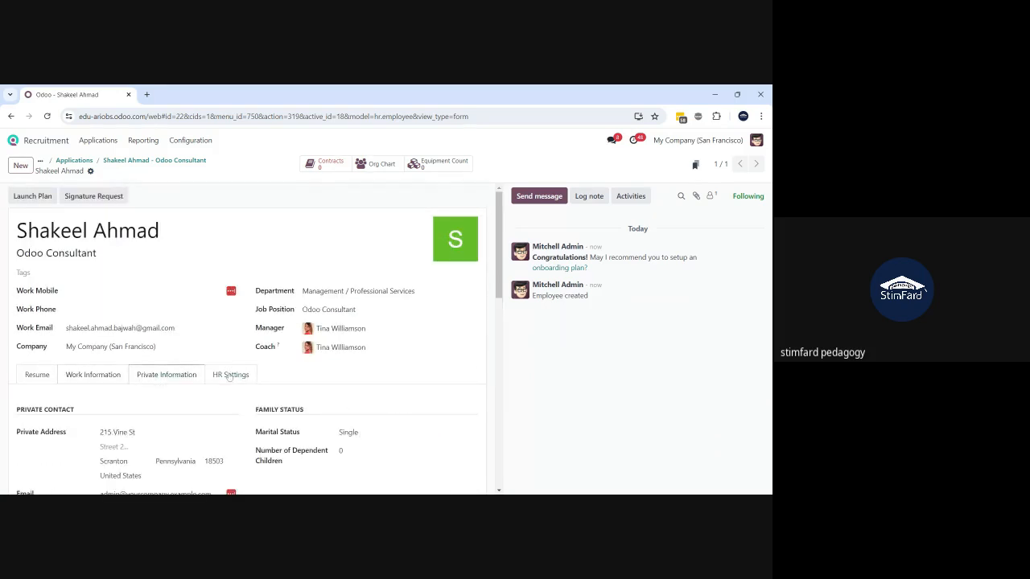
{"action": "left_click", "coordinate": [230, 376]}
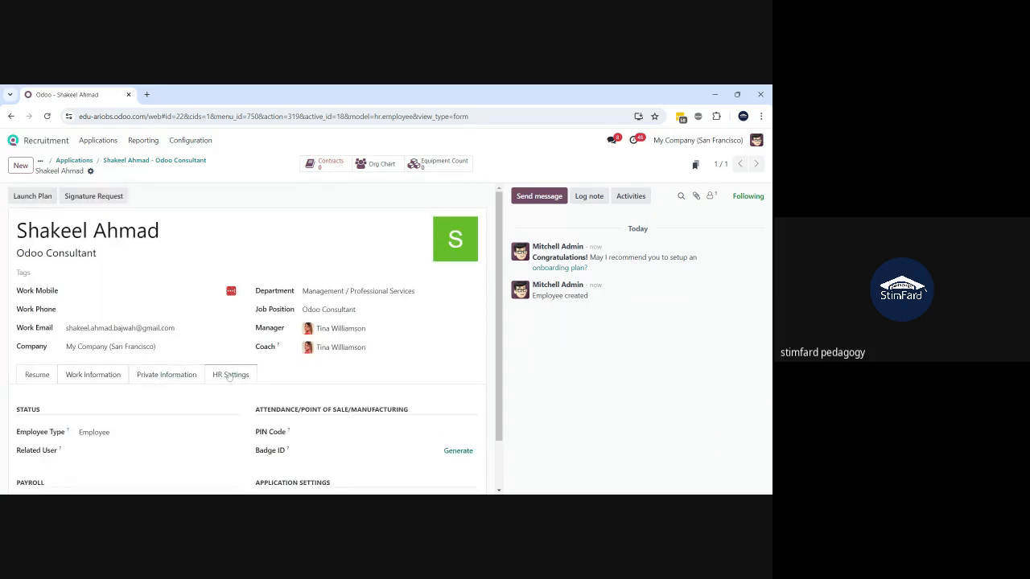
{"action": "scroll", "coordinate": [209, 410], "scroll_direction": "down", "scroll_amount": 1}
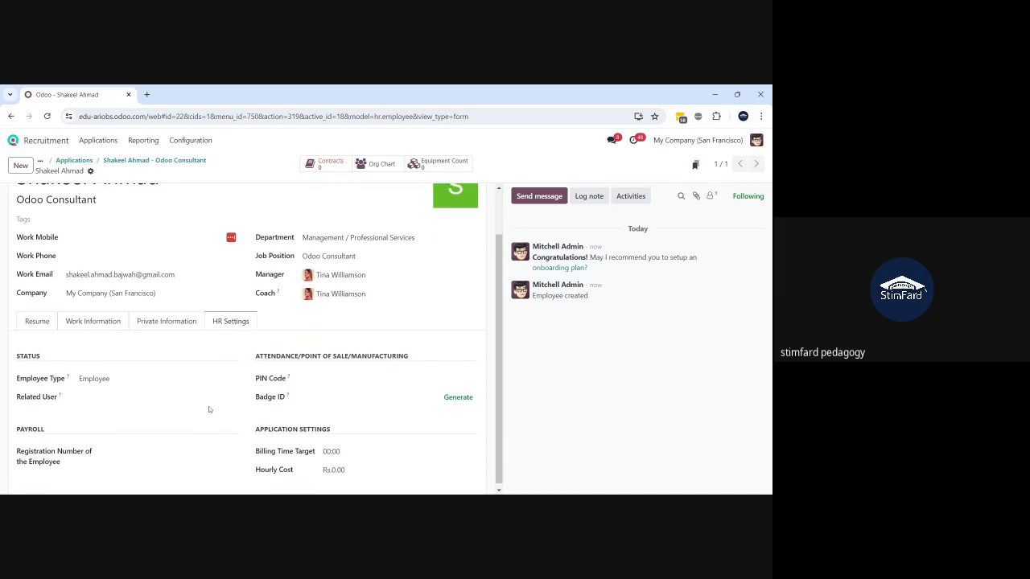
{"action": "scroll", "coordinate": [209, 410], "scroll_direction": "up", "scroll_amount": 1}
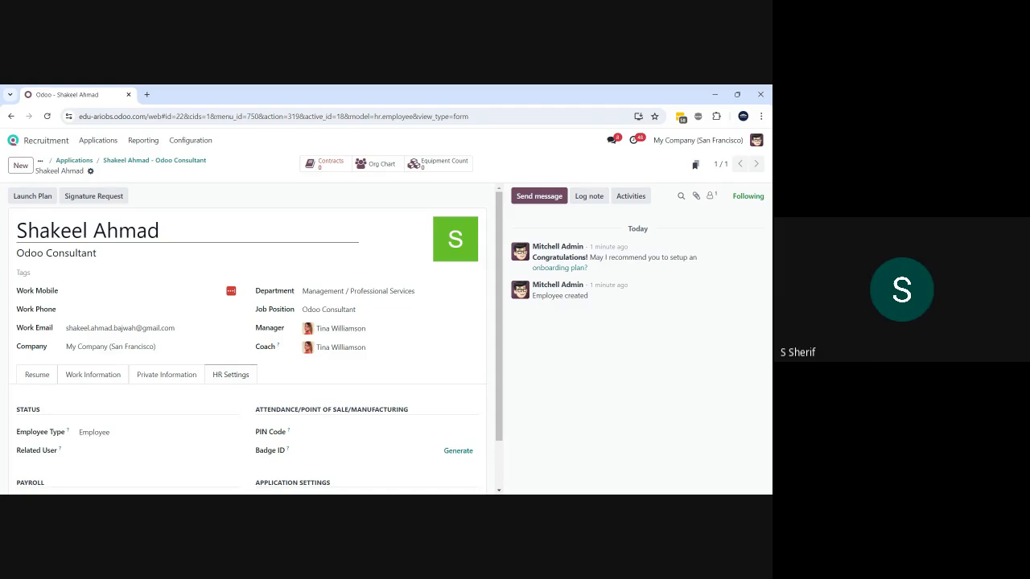
- Return to Job Positions and unpublish the Odoo Consultant position
{"action": "left_click", "coordinate": [81, 163]}
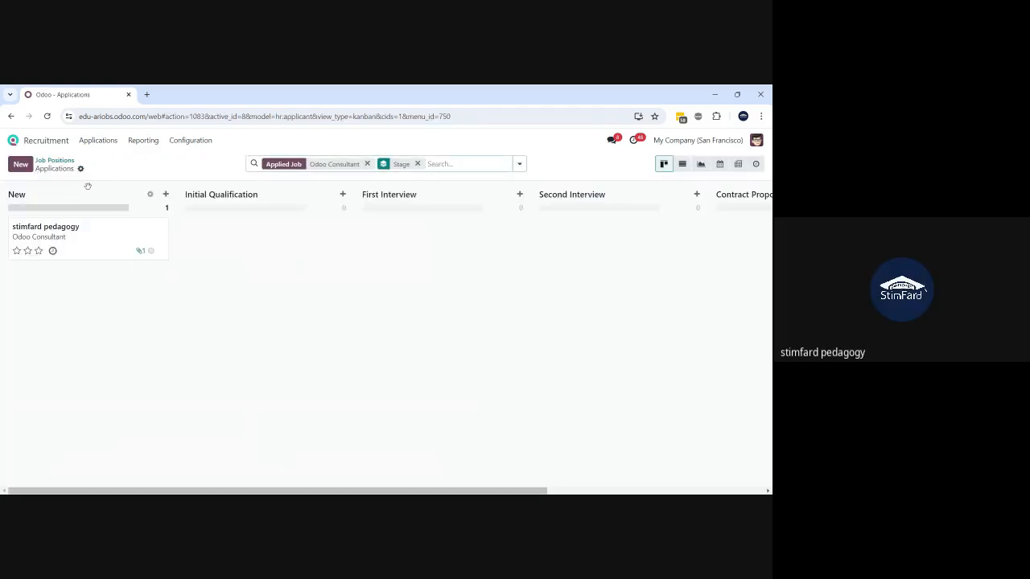
{"action": "left_click", "coordinate": [56, 160]}
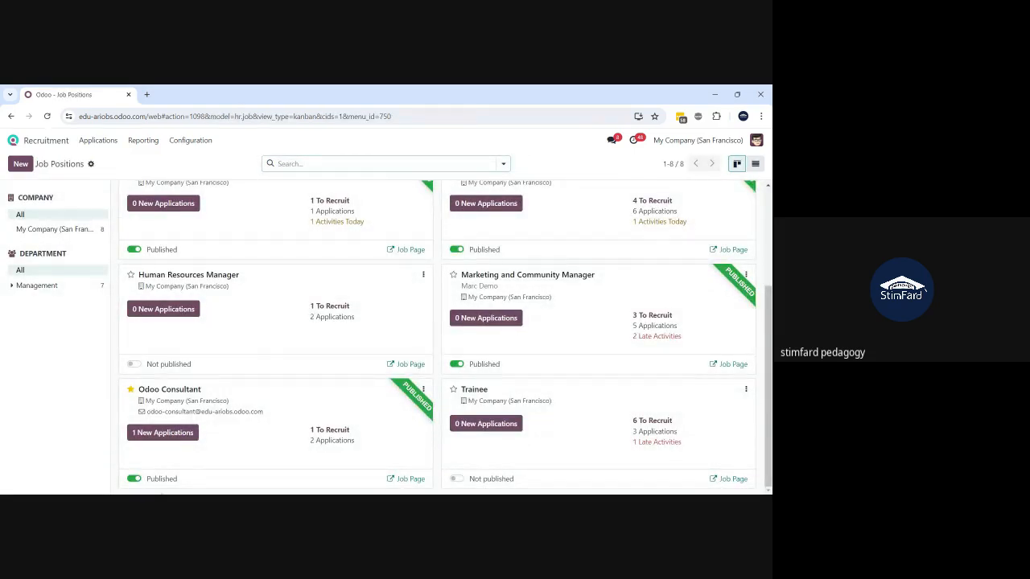
{"action": "left_click", "coordinate": [134, 479]}
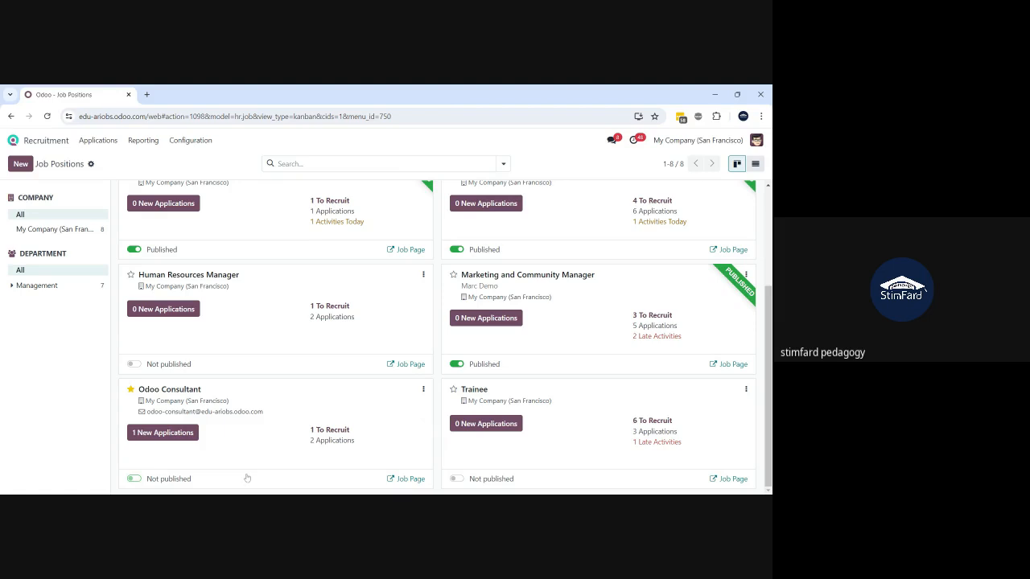
- Open the Odoo Consultant job's 2 applications after briefly viewing a job's options
{"action": "left_click", "coordinate": [423, 390]}
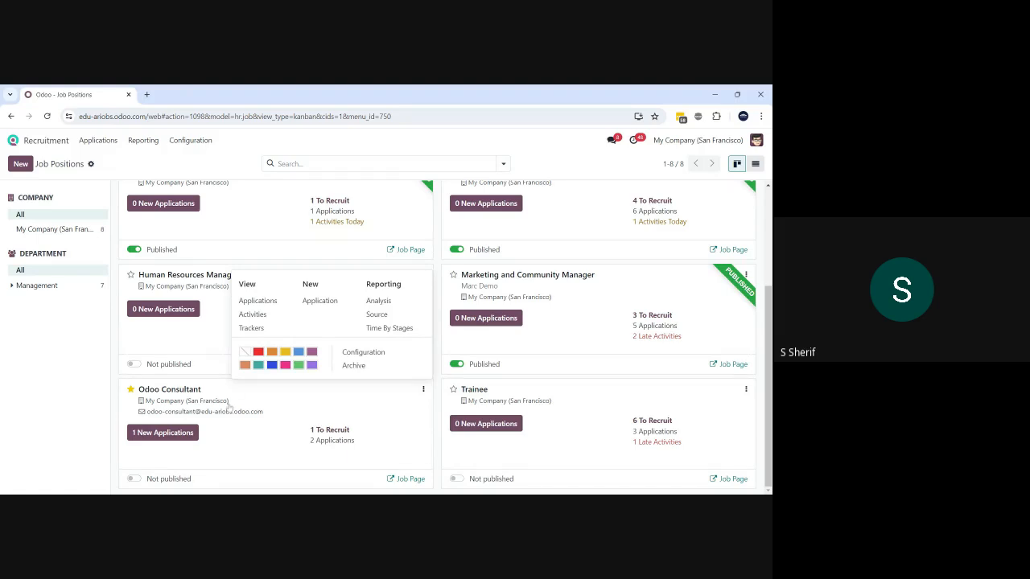
{"action": "left_click", "coordinate": [286, 454]}
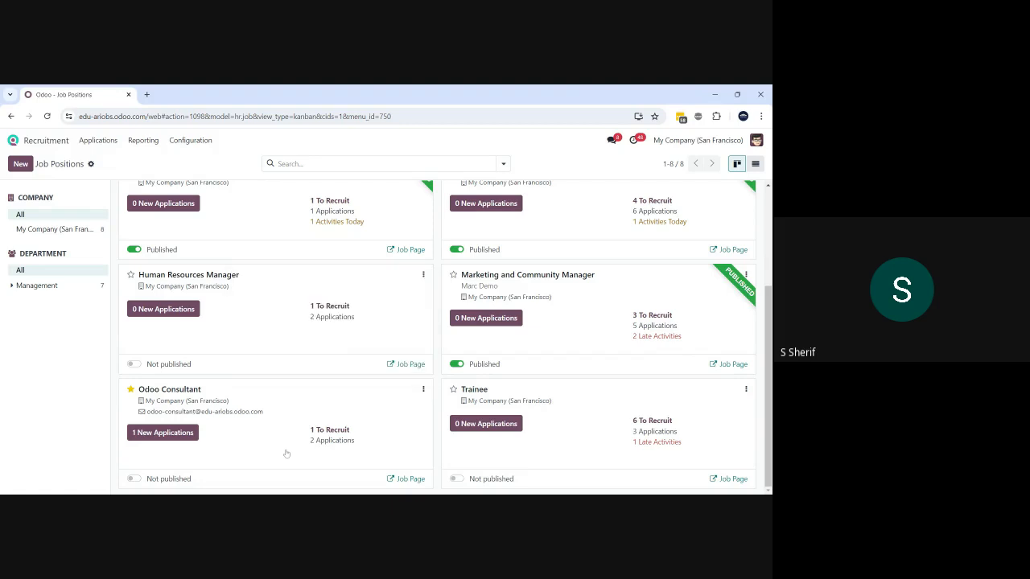
{"action": "left_click", "coordinate": [332, 442]}
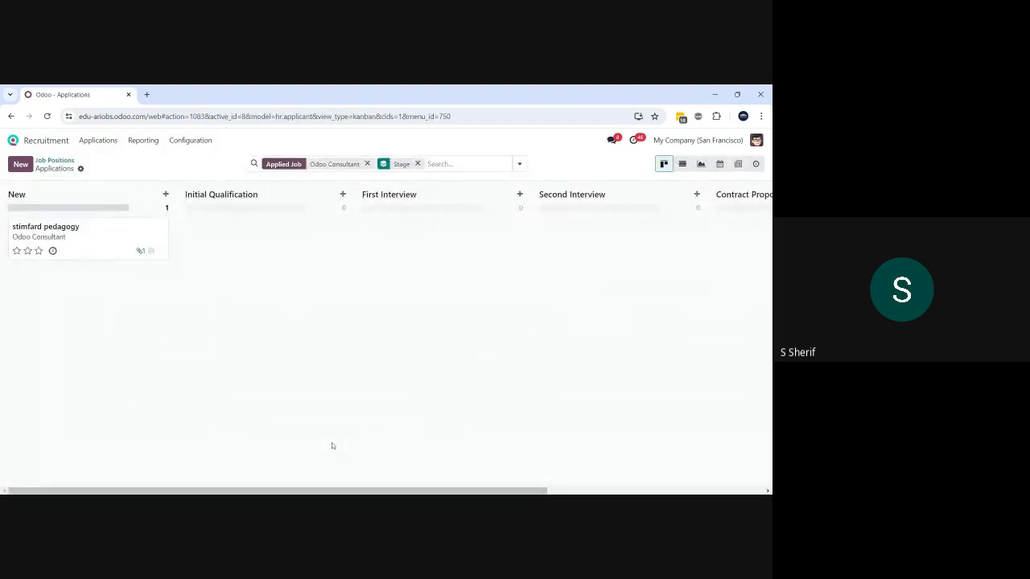
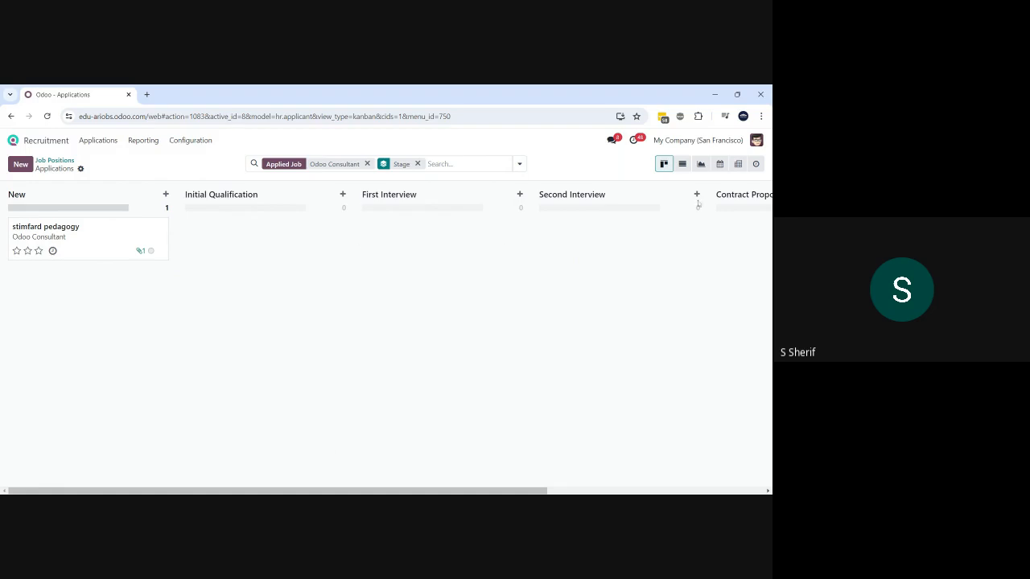
- Start a custom filter rule on the Skill field, then abandon it
{"action": "left_click", "coordinate": [682, 164]}
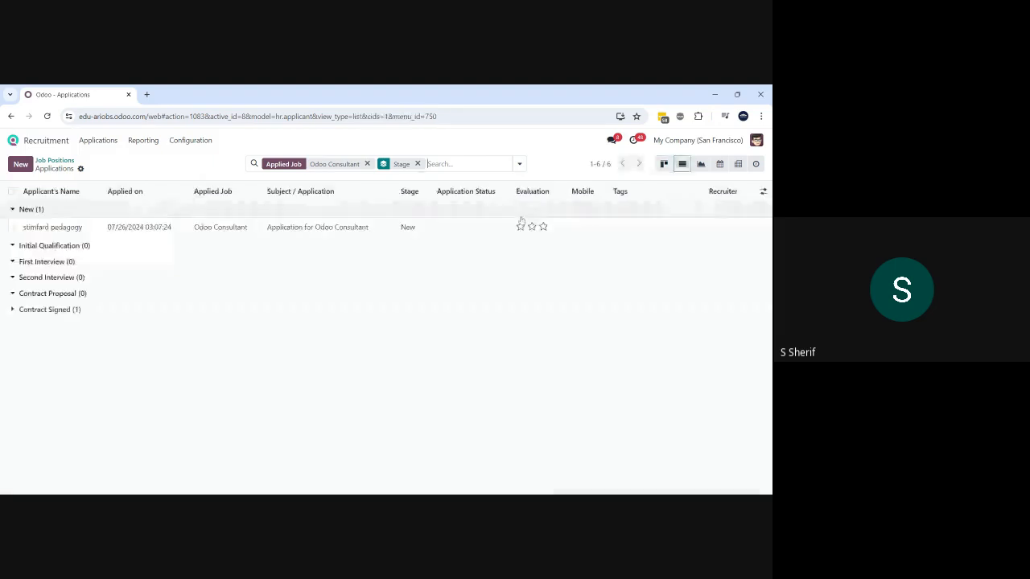
{"action": "left_click", "coordinate": [519, 164]}
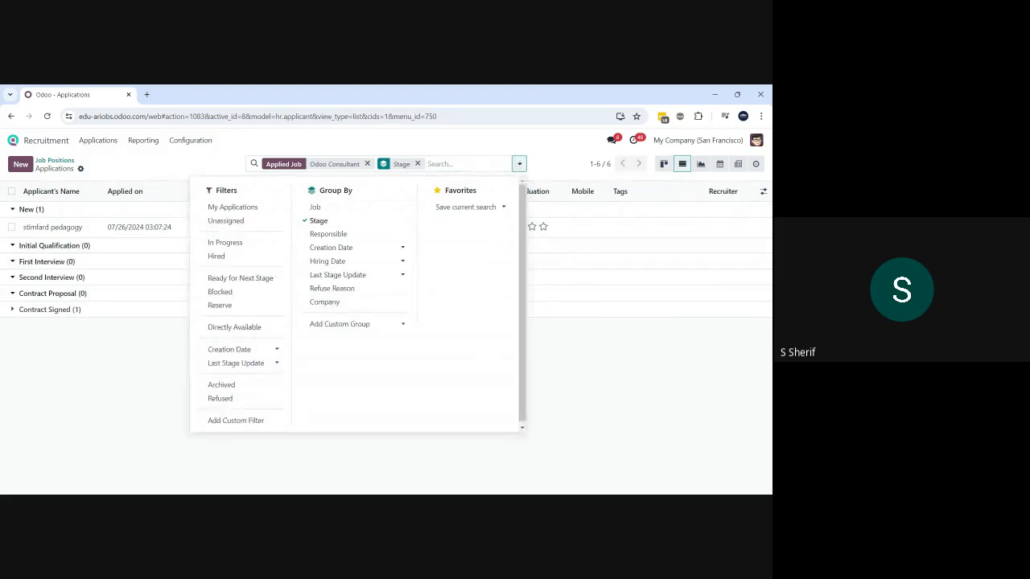
{"action": "left_click", "coordinate": [235, 421]}
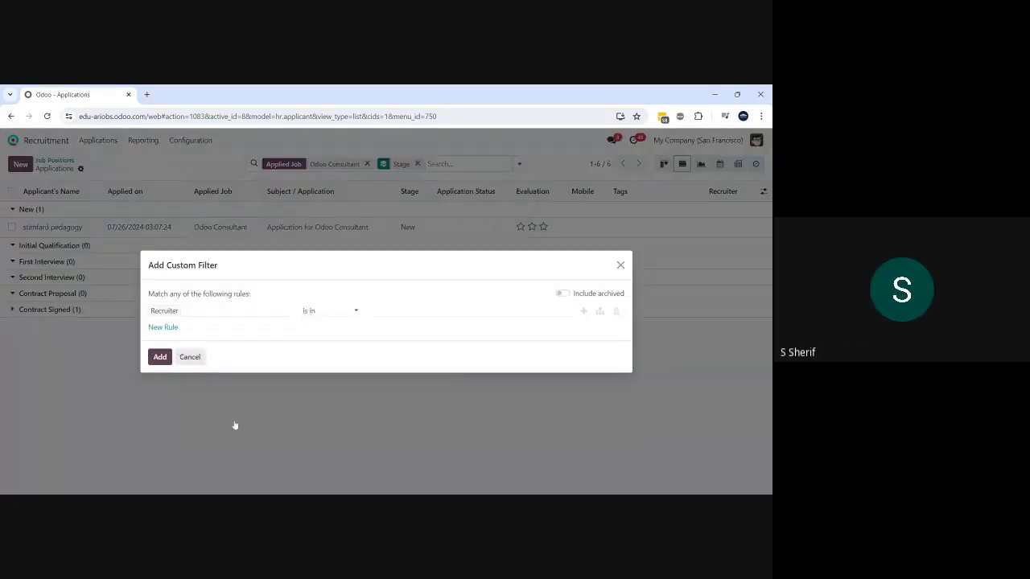
{"action": "left_click", "coordinate": [230, 312]}
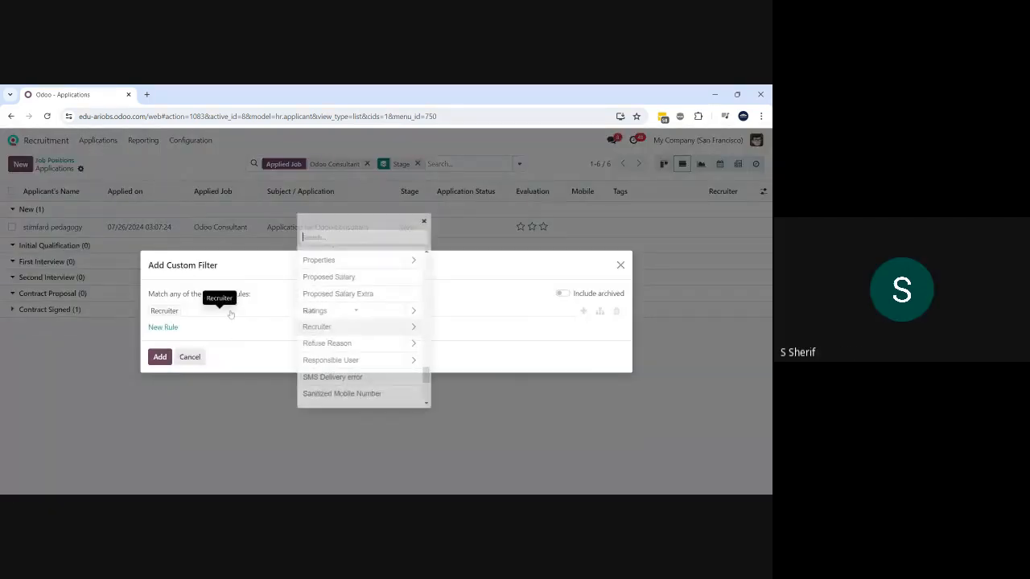
{"action": "type", "text": "sk"}
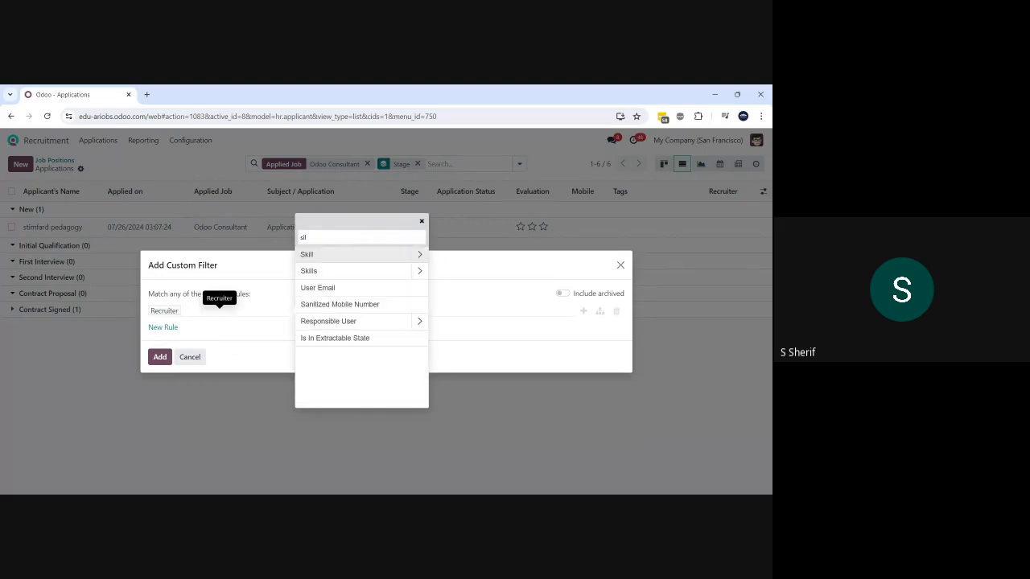
{"action": "key", "text": "BackSpace"}
{"action": "type", "text": "iki"}
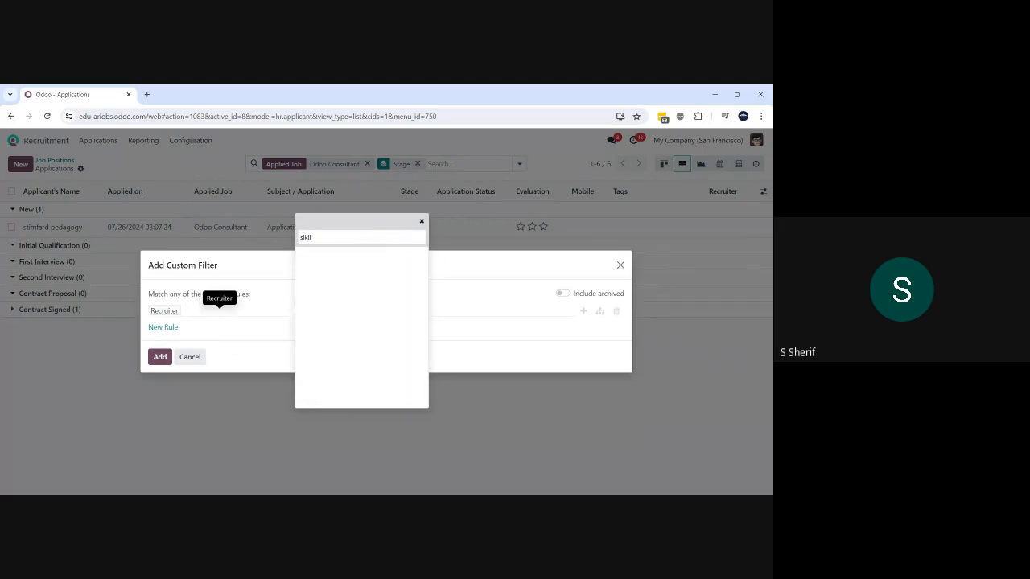
{"action": "type", "text": "k"}
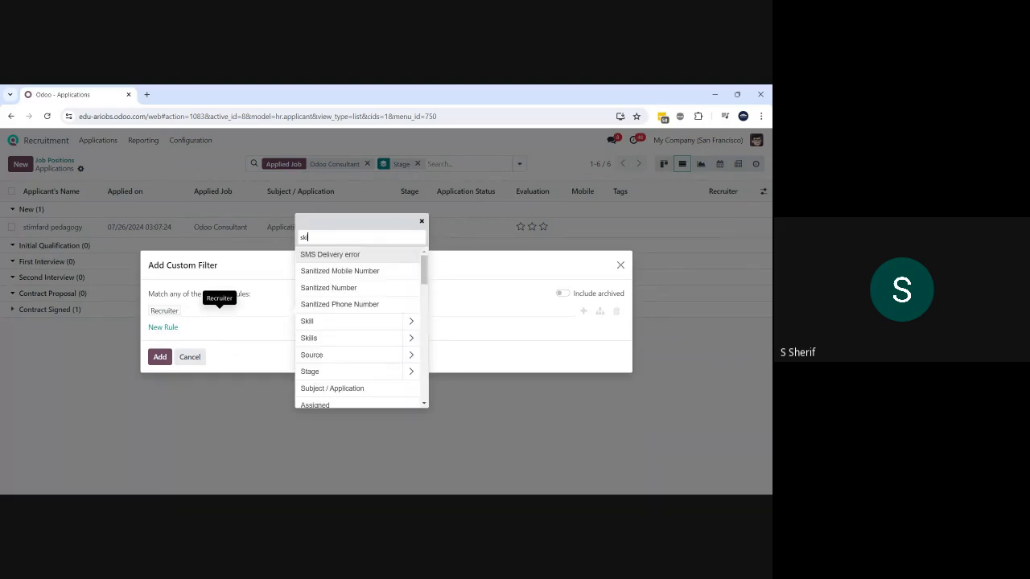
{"action": "type", "text": "il"}
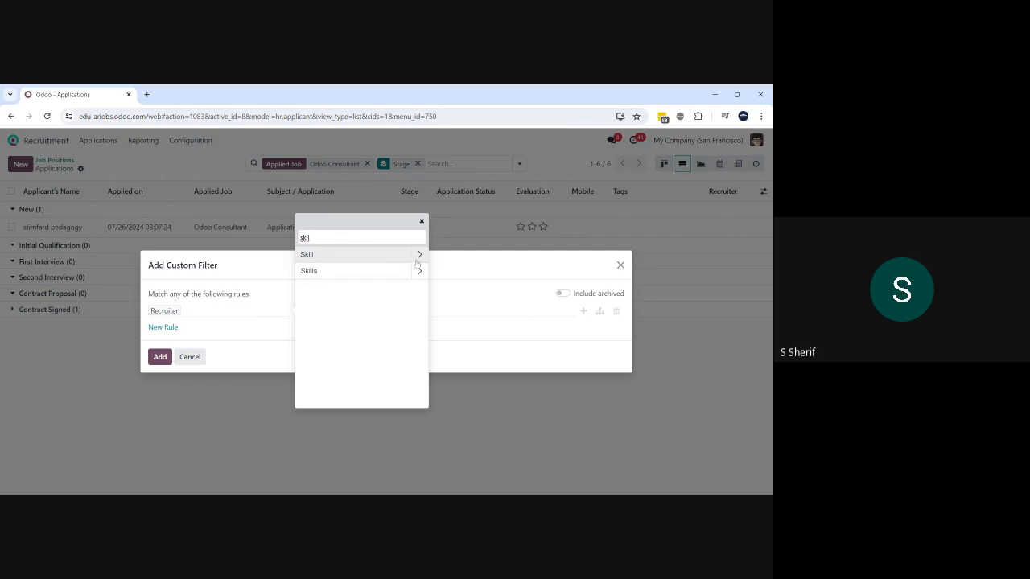
{"action": "left_click", "coordinate": [417, 261]}
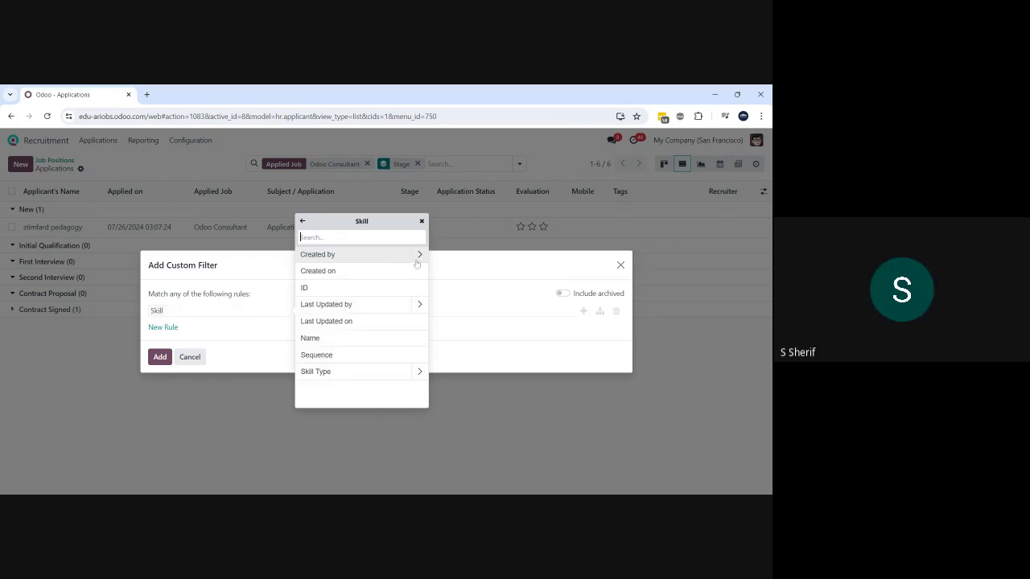
{"action": "left_click", "coordinate": [249, 379]}
{"action": "left_click", "coordinate": [190, 357]}
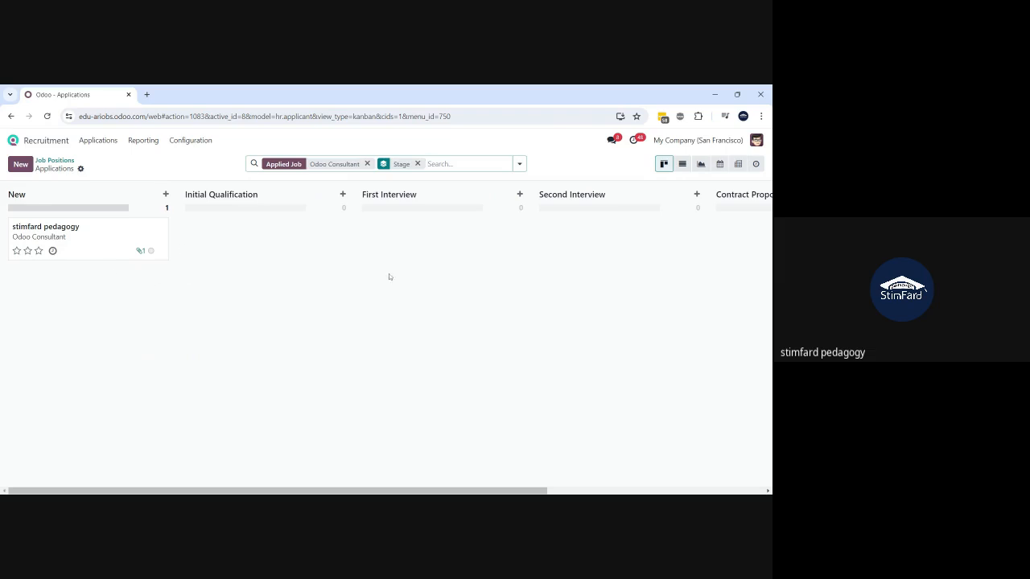
- Switch to list view and remove the Stage grouping and Odoo Consultant job filter
{"action": "left_click", "coordinate": [683, 163]}
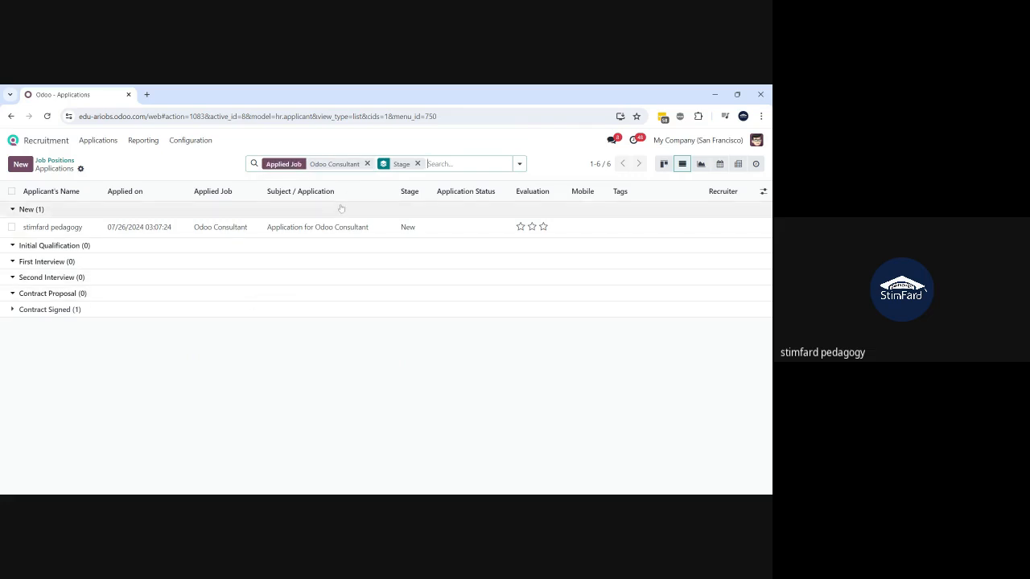
{"action": "left_click", "coordinate": [418, 165]}
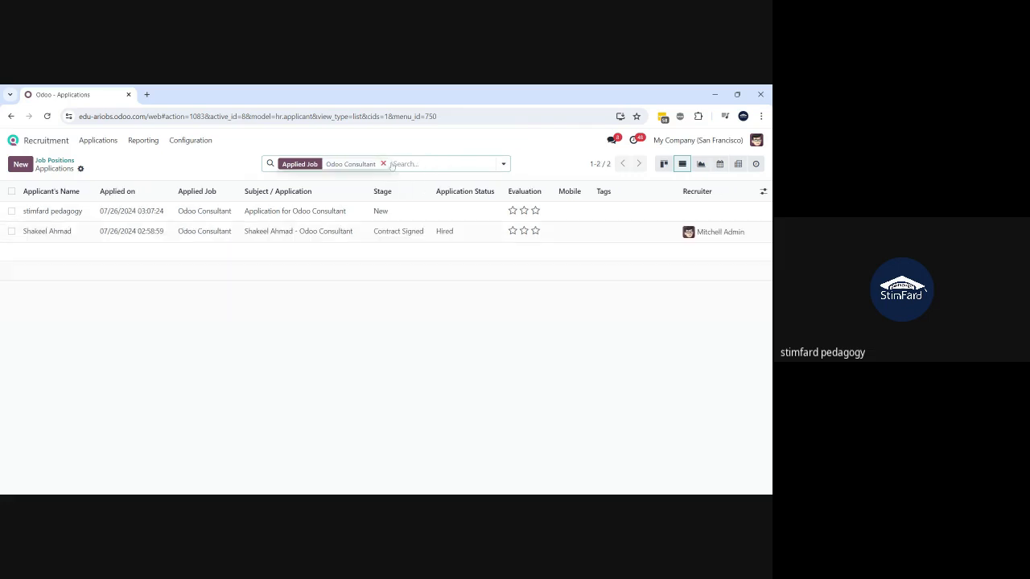
{"action": "left_click", "coordinate": [383, 164]}
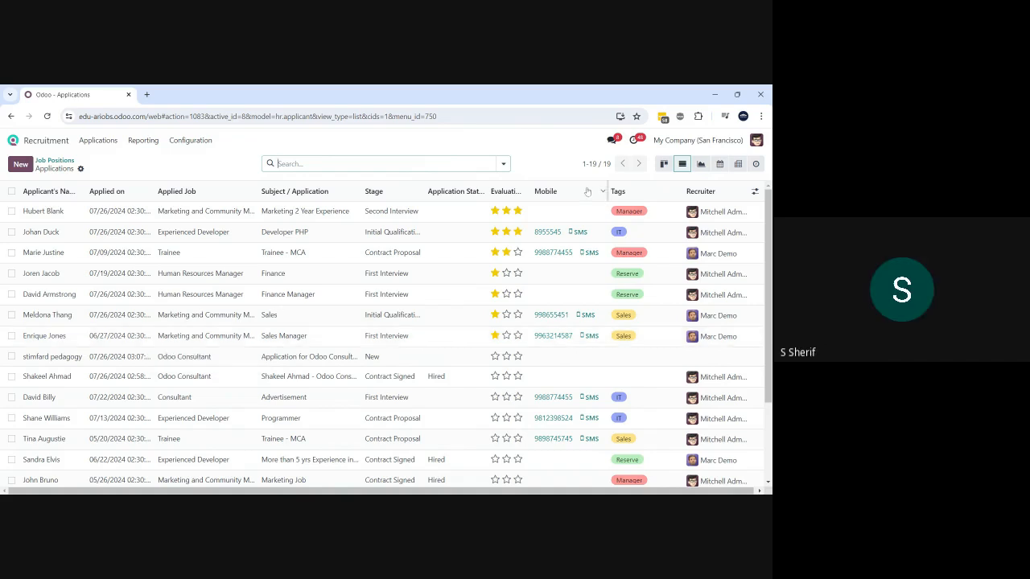
- Try the Hired, In Progress, Refused and Archived filters one at a time
{"action": "left_click", "coordinate": [505, 165]}
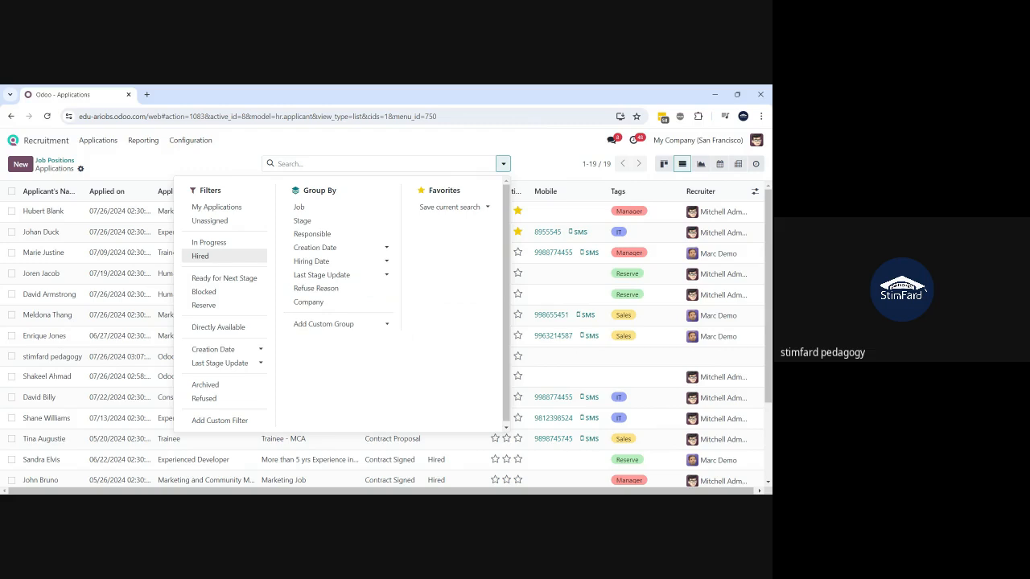
{"action": "left_click", "coordinate": [216, 258]}
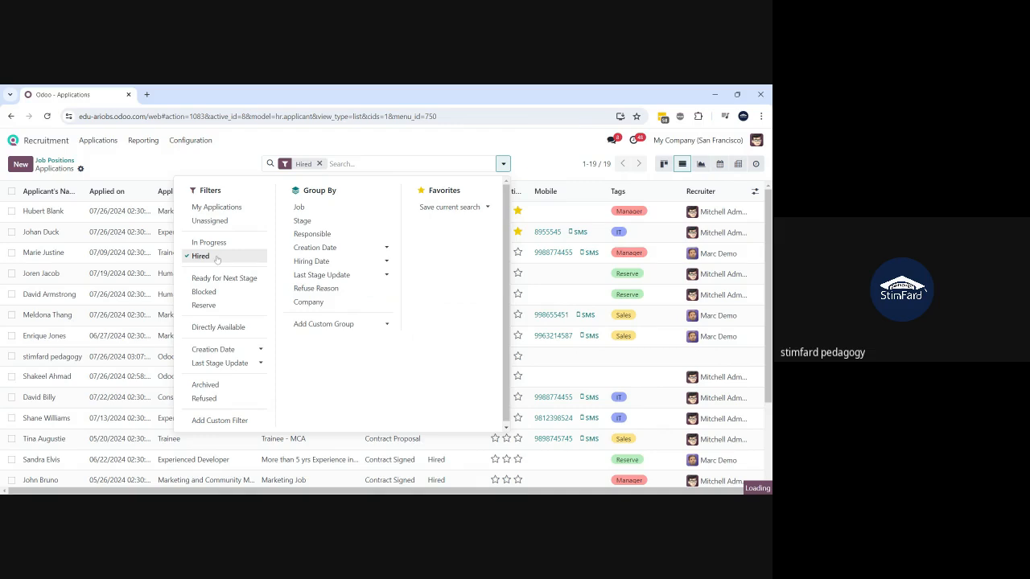
{"action": "left_click", "coordinate": [217, 259]}
{"action": "left_click", "coordinate": [205, 245]}
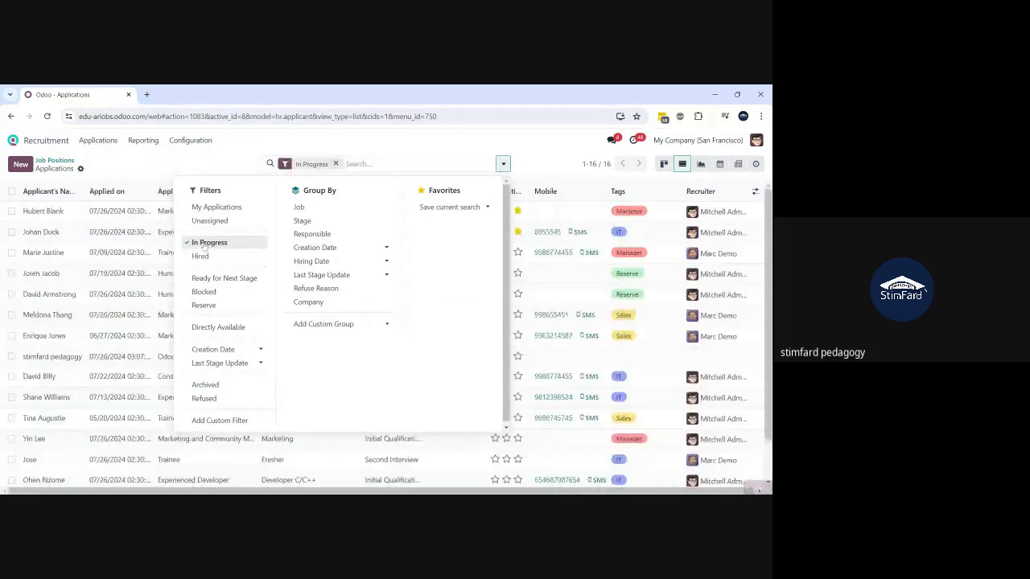
{"action": "left_click", "coordinate": [205, 399]}
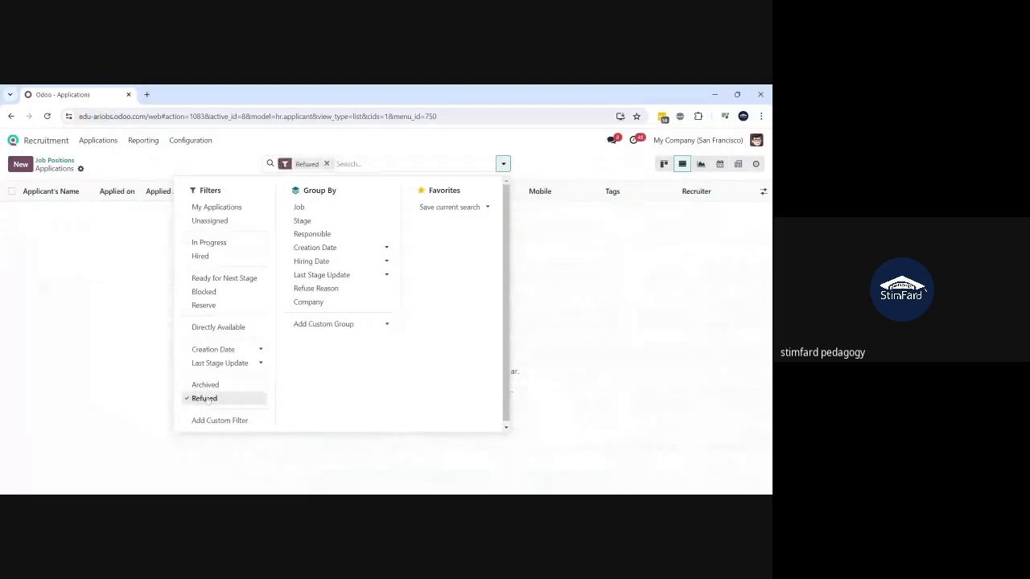
{"action": "left_click", "coordinate": [206, 398]}
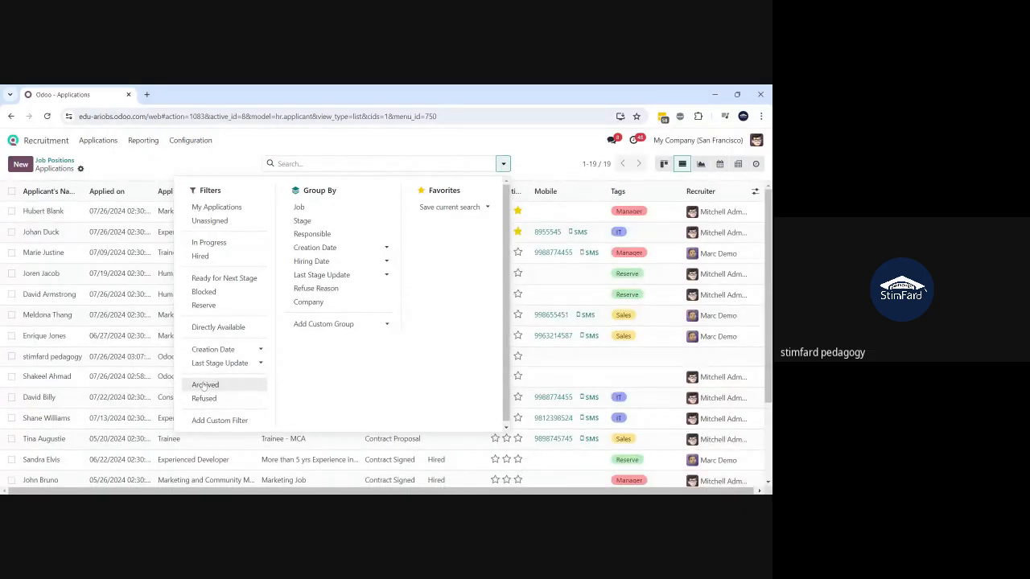
{"action": "left_click", "coordinate": [204, 386]}
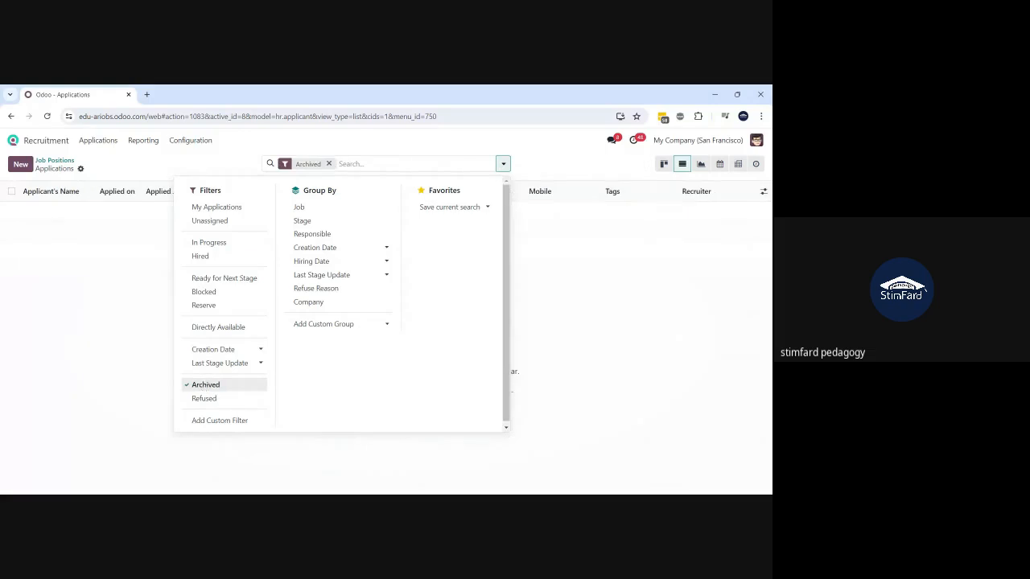
{"action": "left_click", "coordinate": [205, 387]}
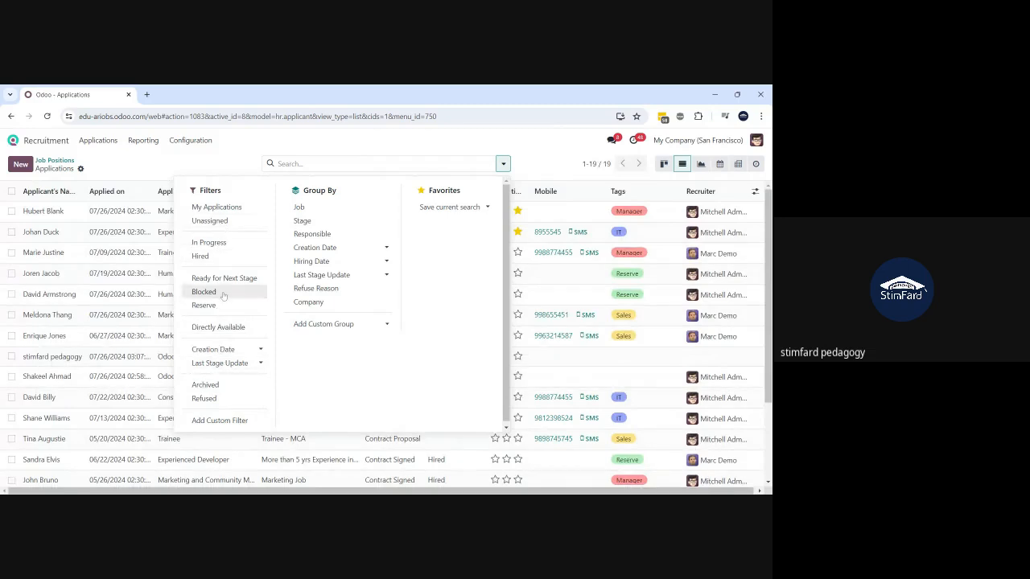
{"action": "left_click", "coordinate": [219, 421]}
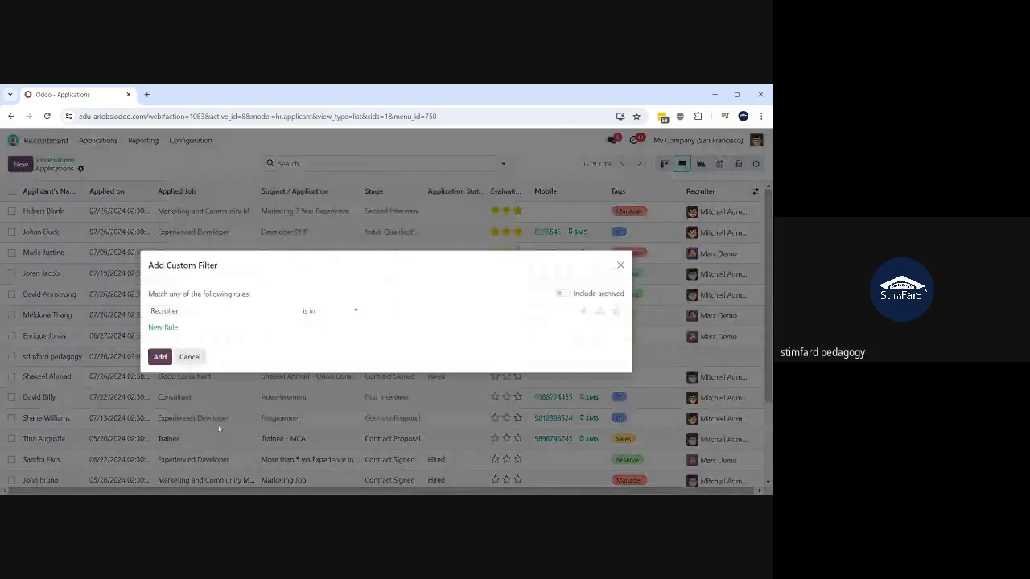
{"action": "left_click", "coordinate": [217, 317]}
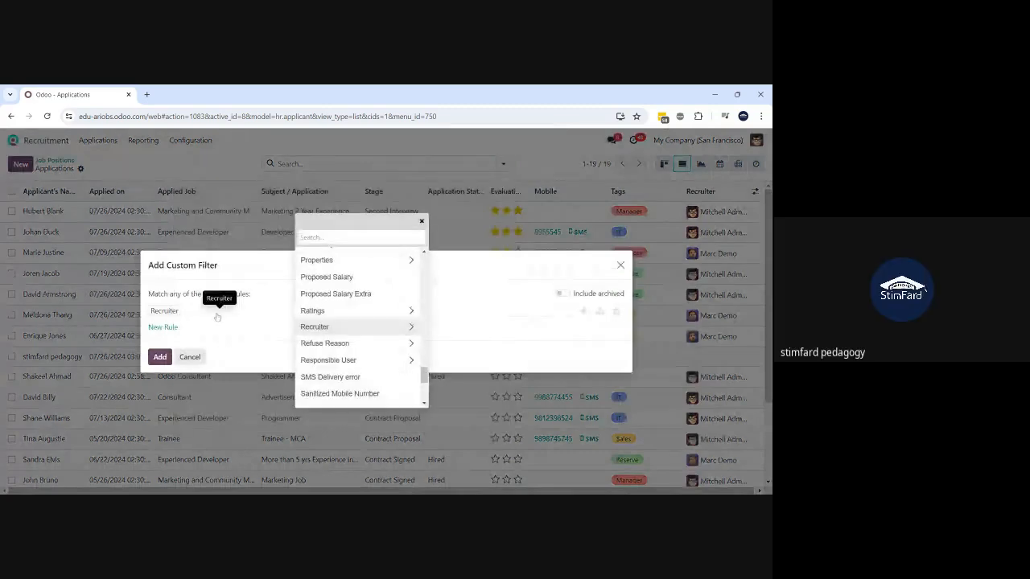
{"action": "type", "text": "skill"}
{"action": "left_click", "coordinate": [419, 256]}
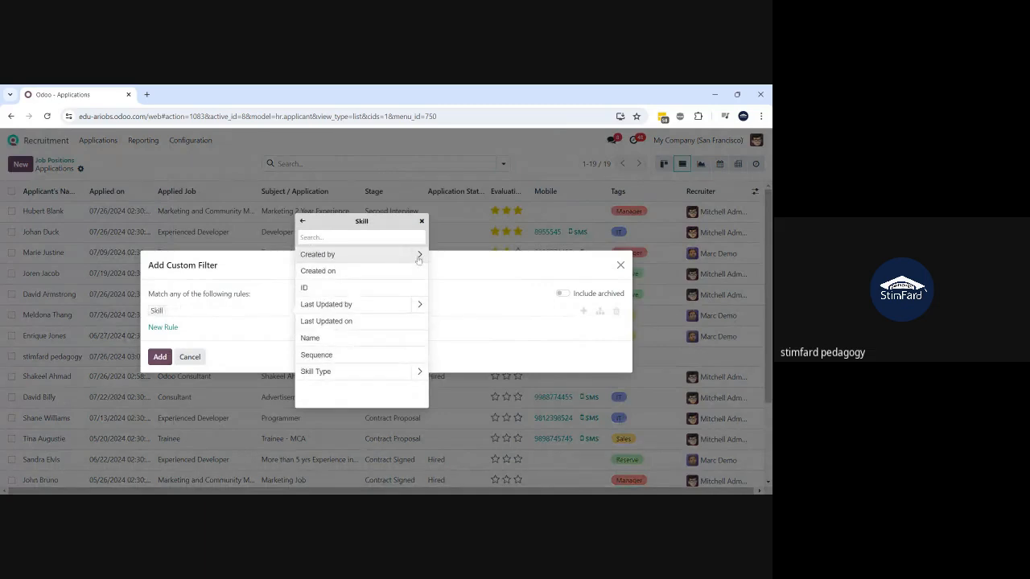
{"action": "left_click", "coordinate": [327, 339]}
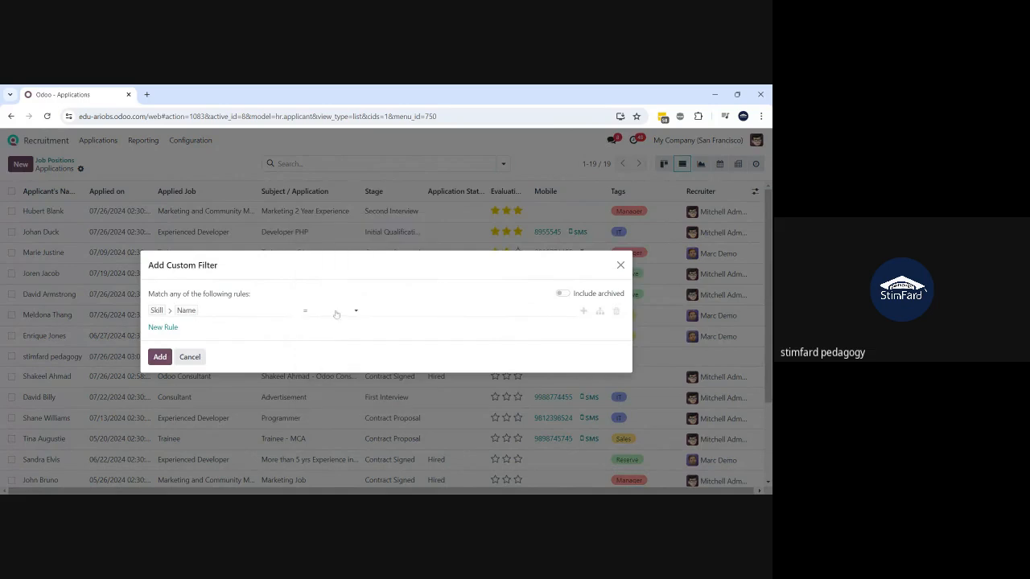
{"action": "left_click", "coordinate": [333, 344]}
{"action": "type", "text": "project"}
{"action": "left_click", "coordinate": [162, 358]}
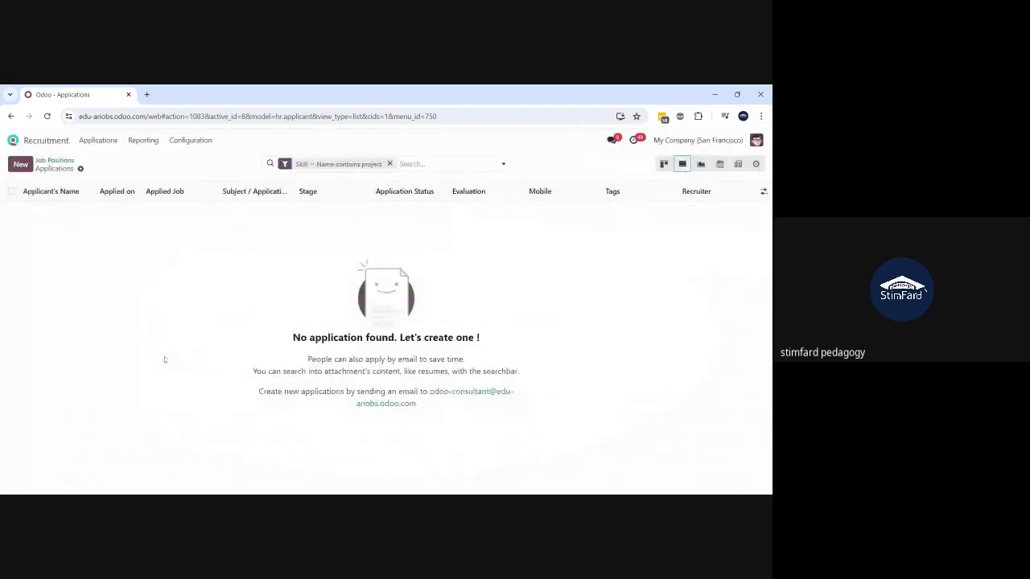
{"action": "left_click", "coordinate": [389, 163]}
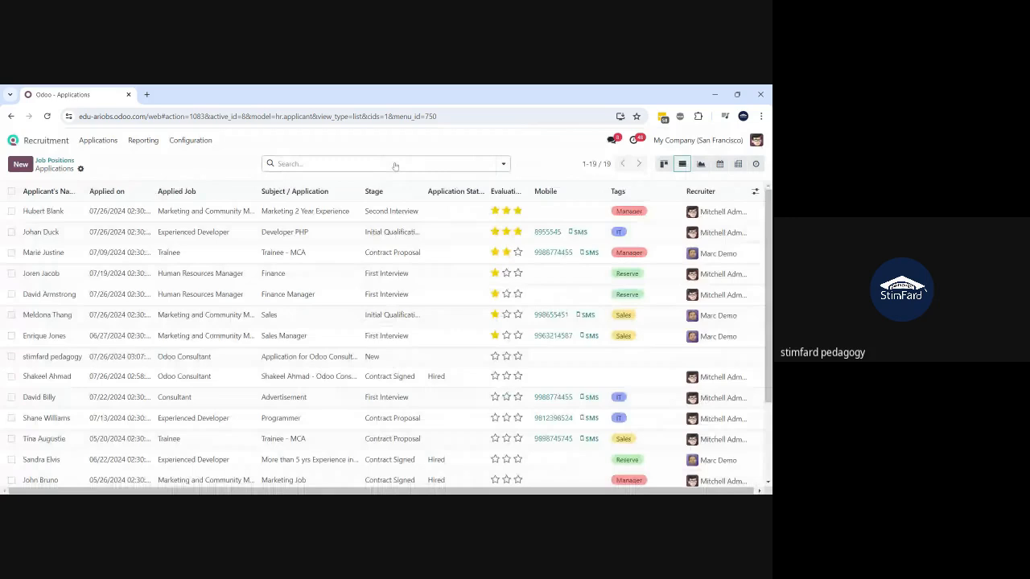
- Look through the skills on the first application and the Sales Manager application
{"action": "left_click", "coordinate": [340, 211]}
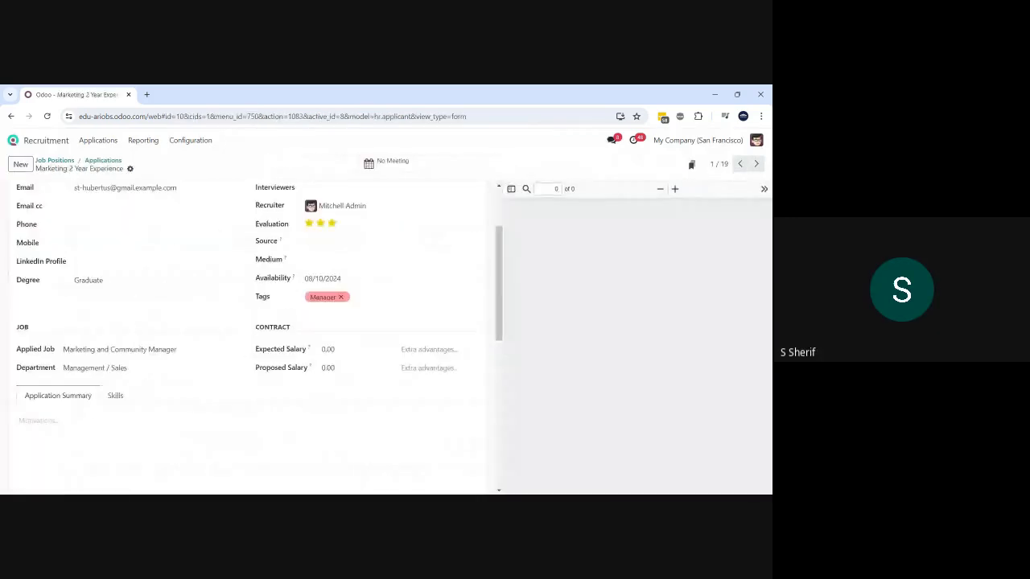
{"action": "left_click", "coordinate": [115, 395]}
{"action": "scroll", "coordinate": [115, 396], "scroll_direction": "down", "scroll_amount": 1}
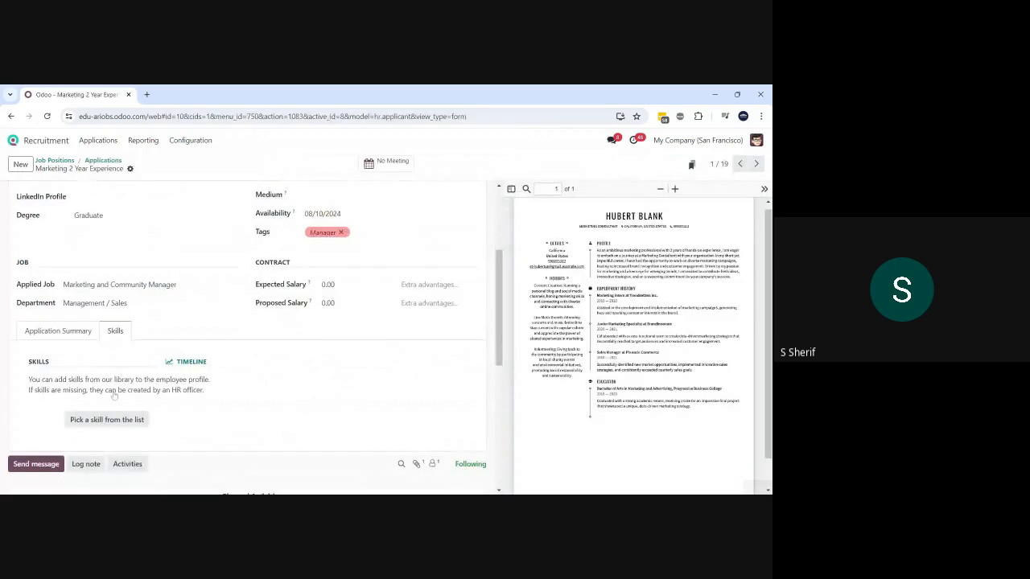
{"action": "scroll", "coordinate": [111, 338], "scroll_direction": "up", "scroll_amount": 3}
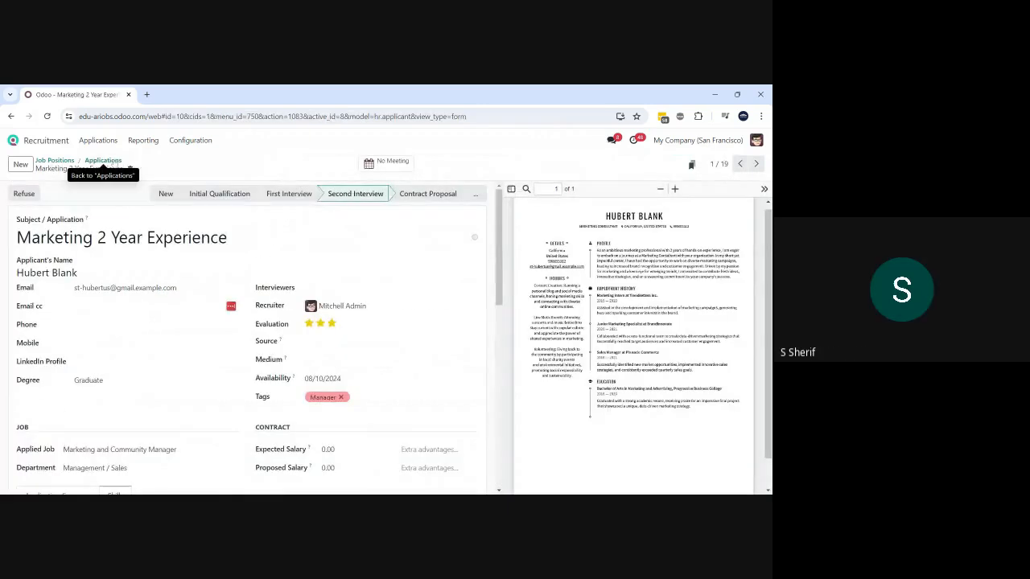
{"action": "left_click", "coordinate": [103, 161]}
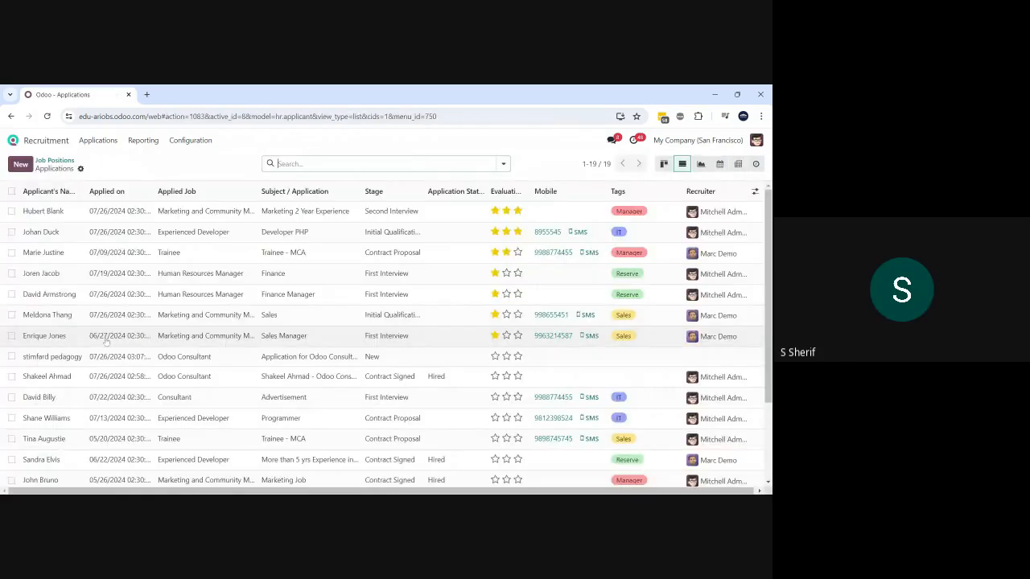
{"action": "left_click", "coordinate": [106, 342]}
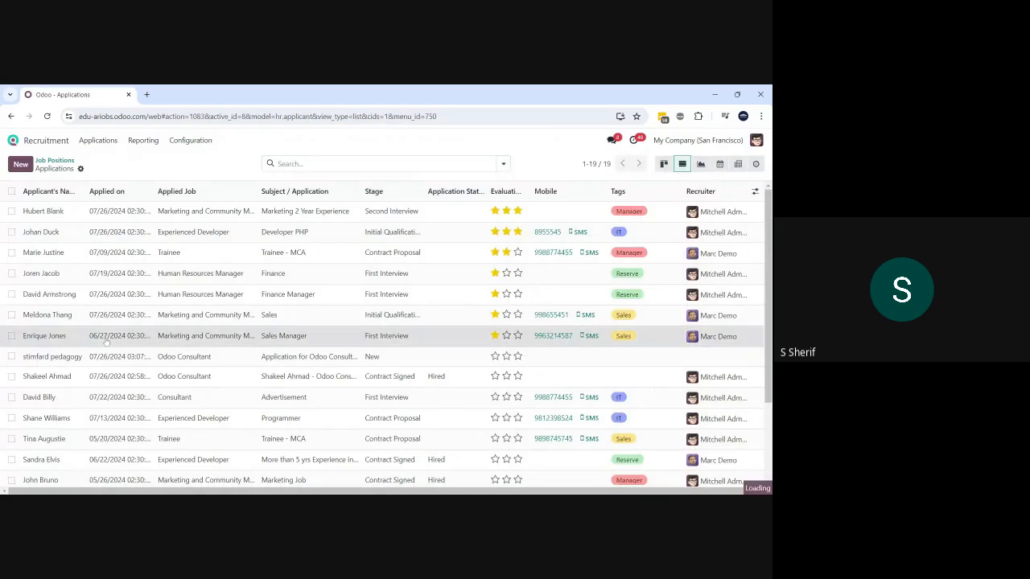
{"action": "scroll", "coordinate": [106, 342], "scroll_direction": "down", "scroll_amount": 2}
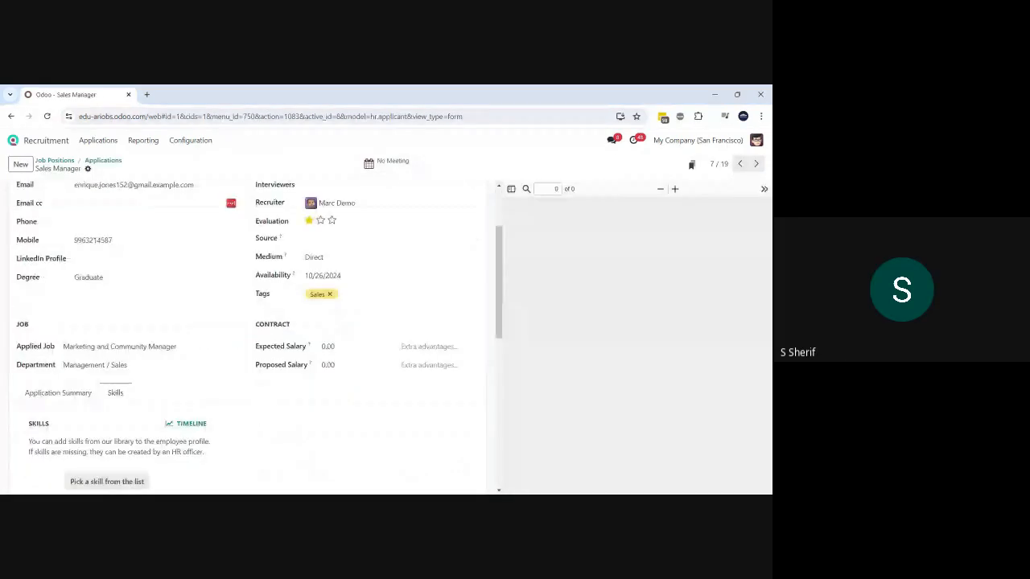
{"action": "scroll", "coordinate": [108, 347], "scroll_direction": "up", "scroll_amount": 2}
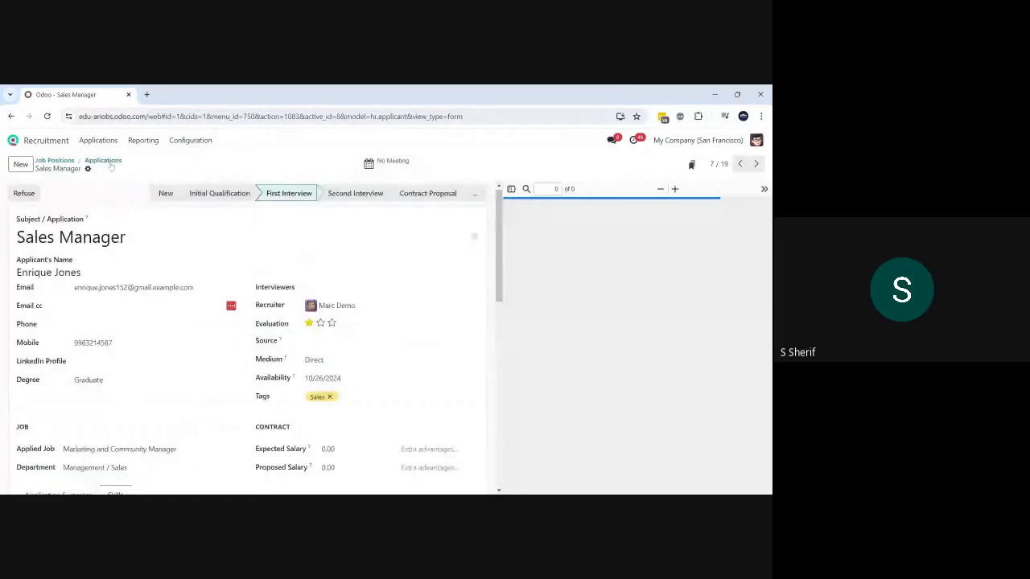
{"action": "left_click", "coordinate": [103, 160]}
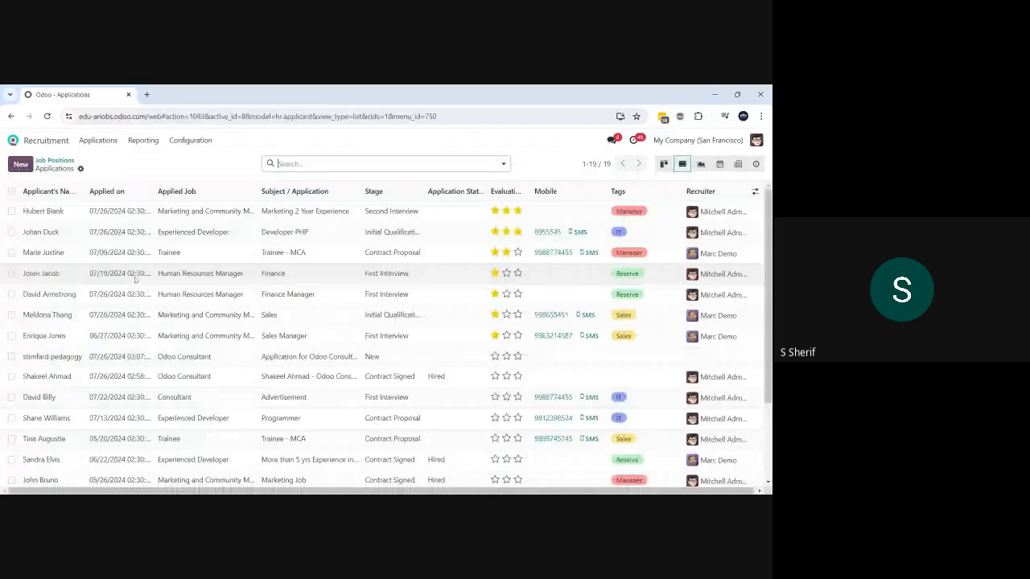
- Add the IT skill Network administration to the Advertisement application and return to the list
{"action": "left_click", "coordinate": [158, 394]}
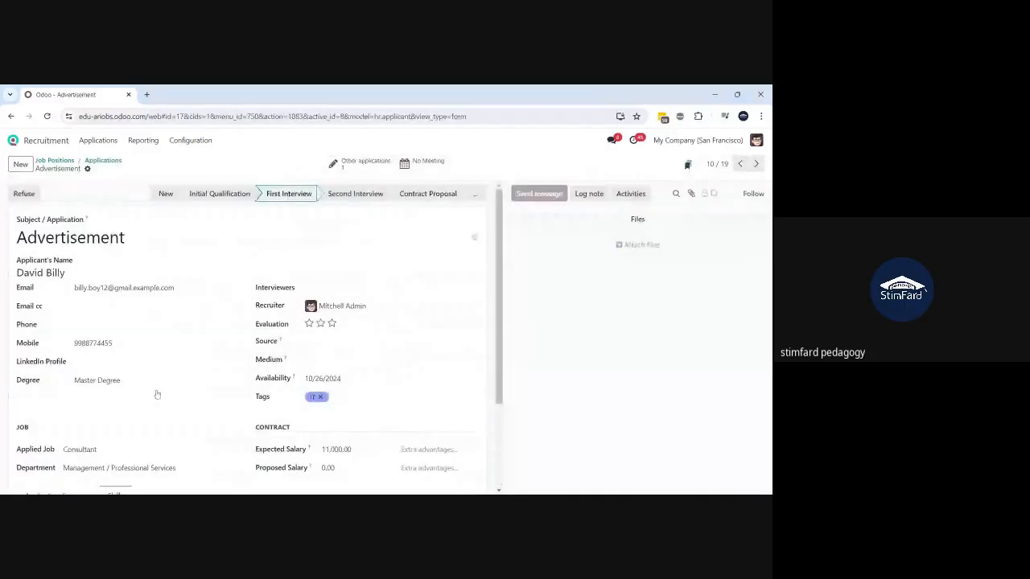
{"action": "scroll", "coordinate": [156, 395], "scroll_direction": "down", "scroll_amount": 3}
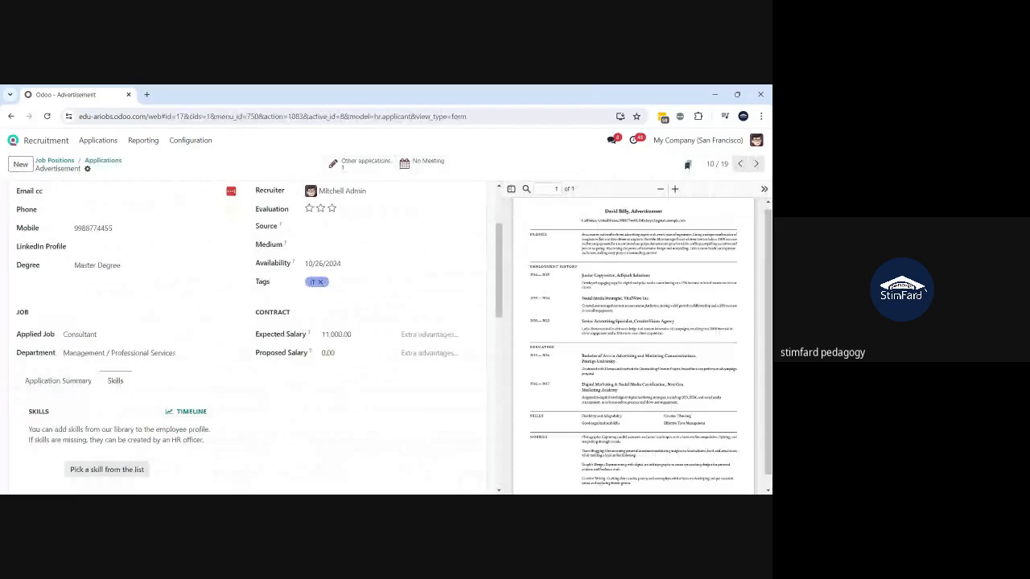
{"action": "left_click", "coordinate": [106, 469]}
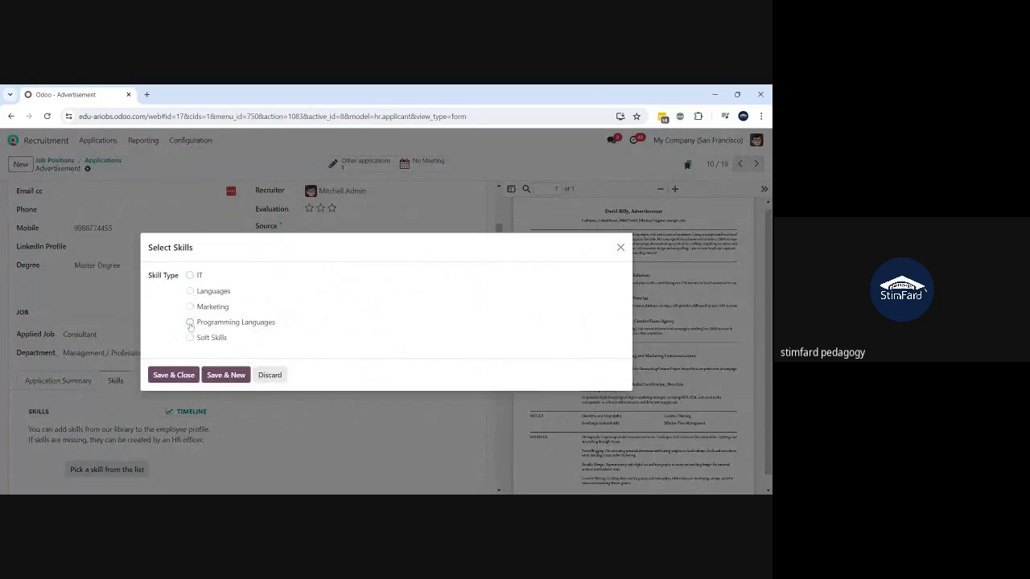
{"action": "left_click", "coordinate": [191, 275]}
{"action": "left_click", "coordinate": [515, 276]}
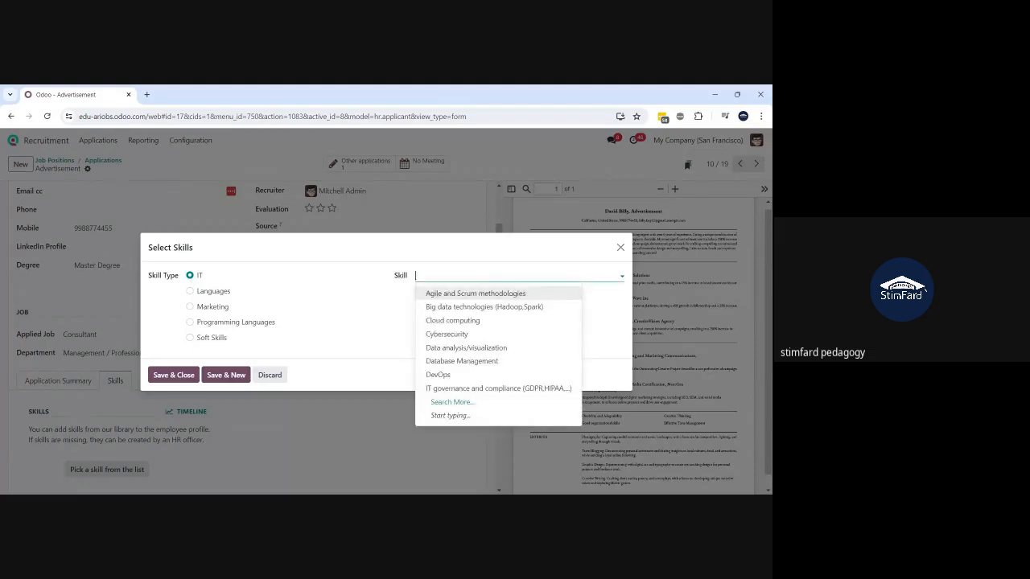
{"action": "type", "text": "exmic"}
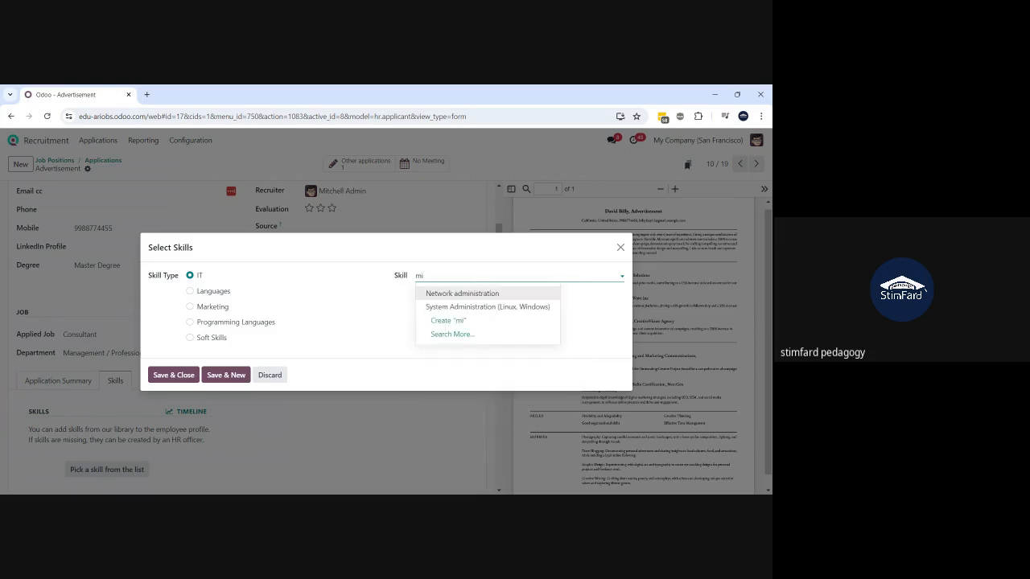
{"action": "left_click", "coordinate": [443, 293]}
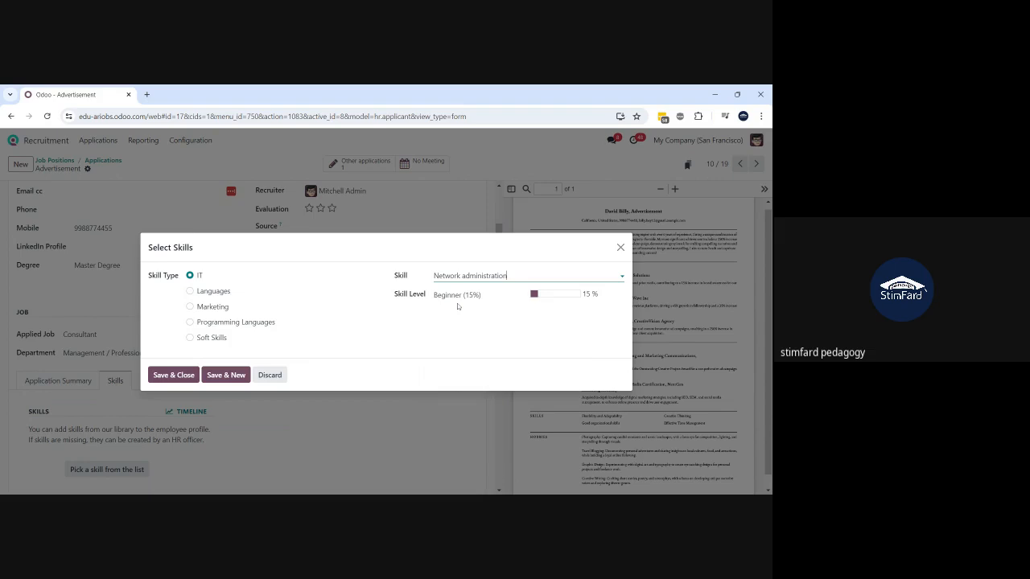
{"action": "left_click", "coordinate": [169, 378]}
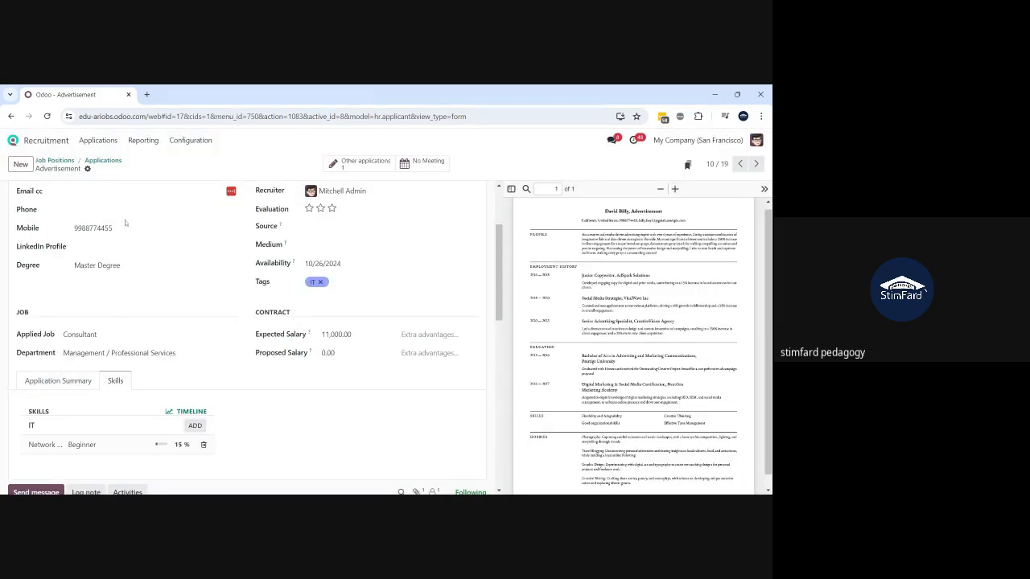
{"action": "left_click", "coordinate": [103, 162]}
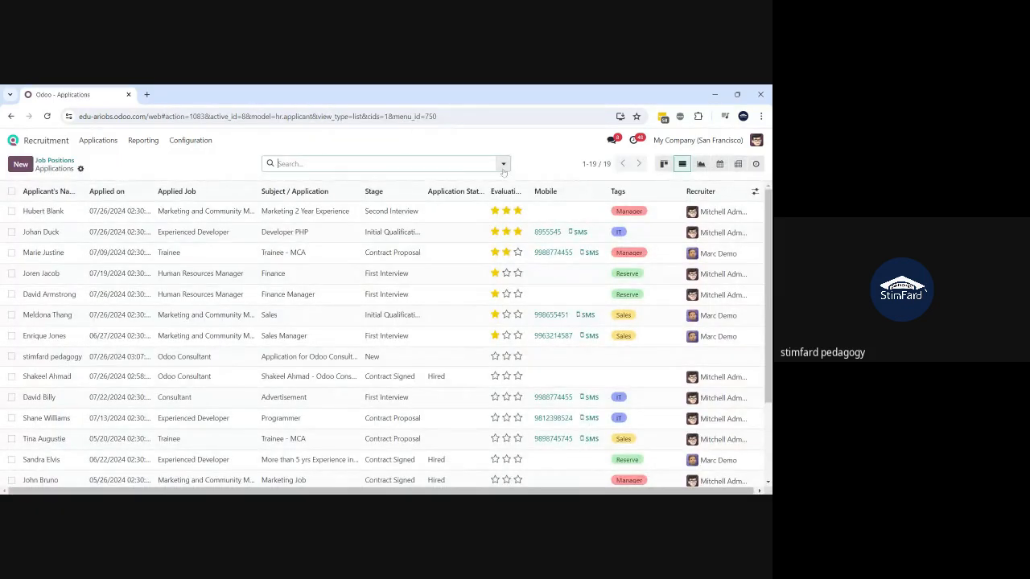
- Start a custom filter and explore the Skill field's Skill Type sub-fields
{"action": "left_click", "coordinate": [503, 164]}
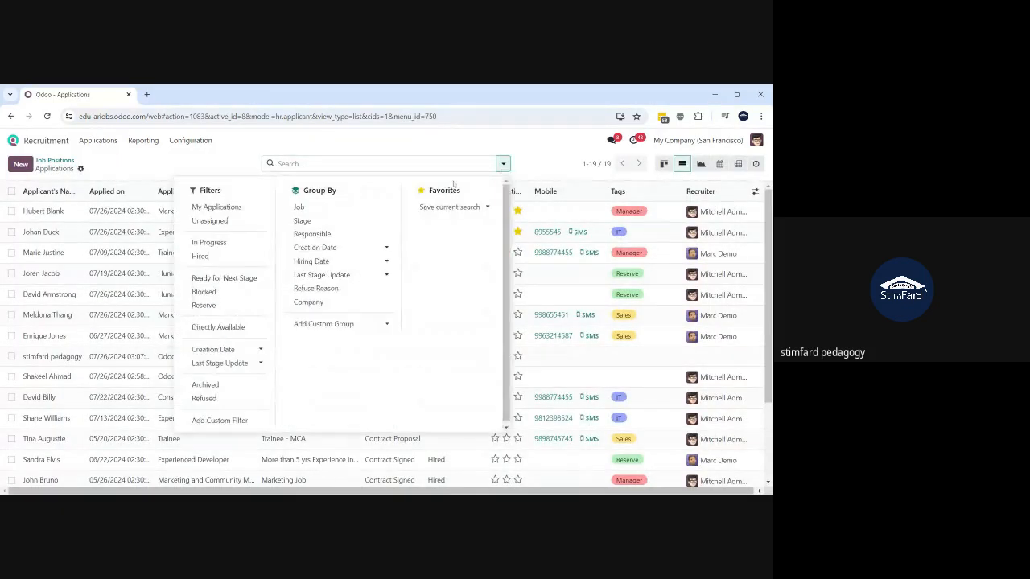
{"action": "left_click", "coordinate": [222, 420]}
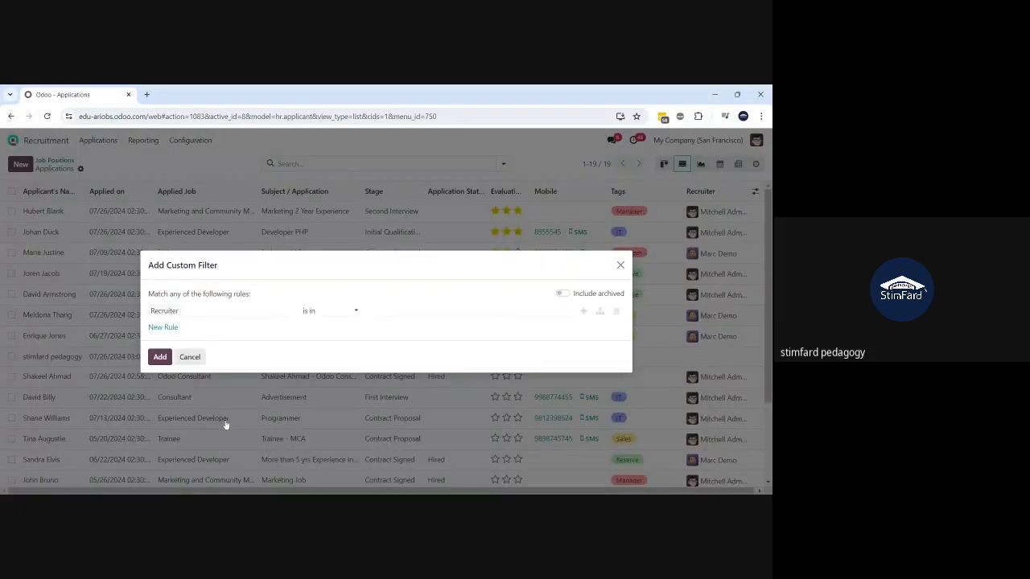
{"action": "left_click", "coordinate": [230, 310]}
{"action": "type", "text": "skill"}
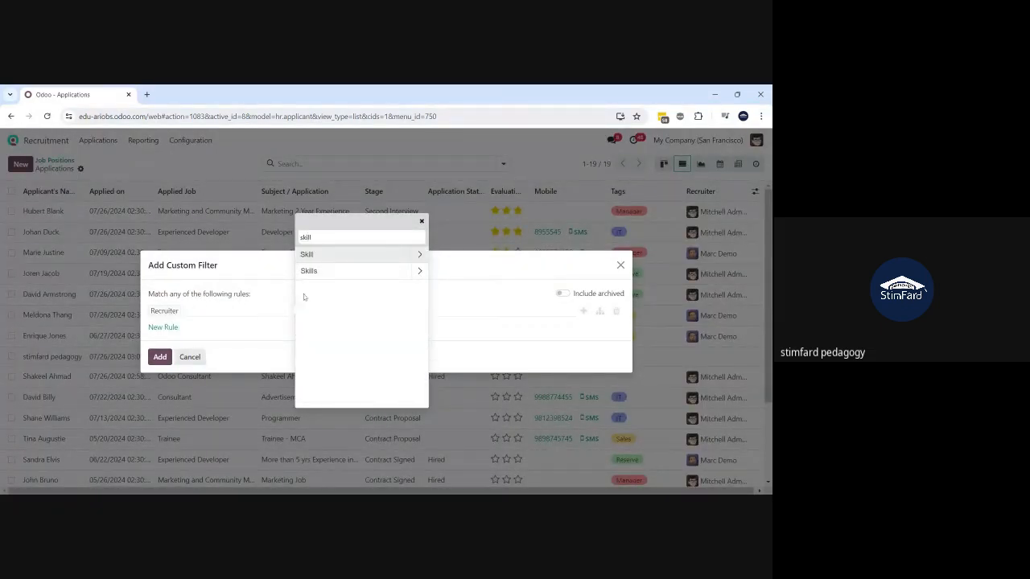
{"action": "left_click", "coordinate": [420, 254]}
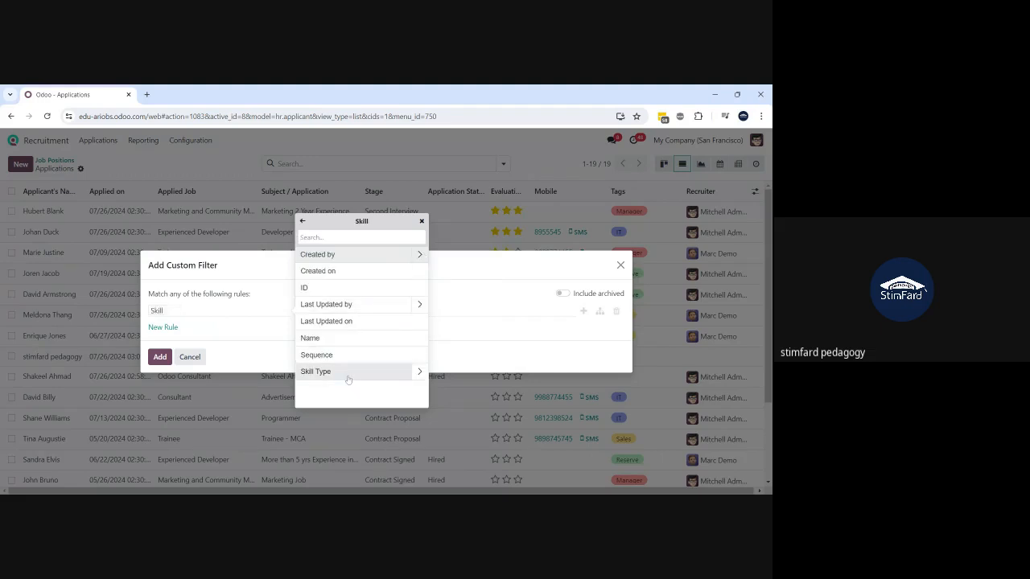
{"action": "left_click", "coordinate": [419, 372]}
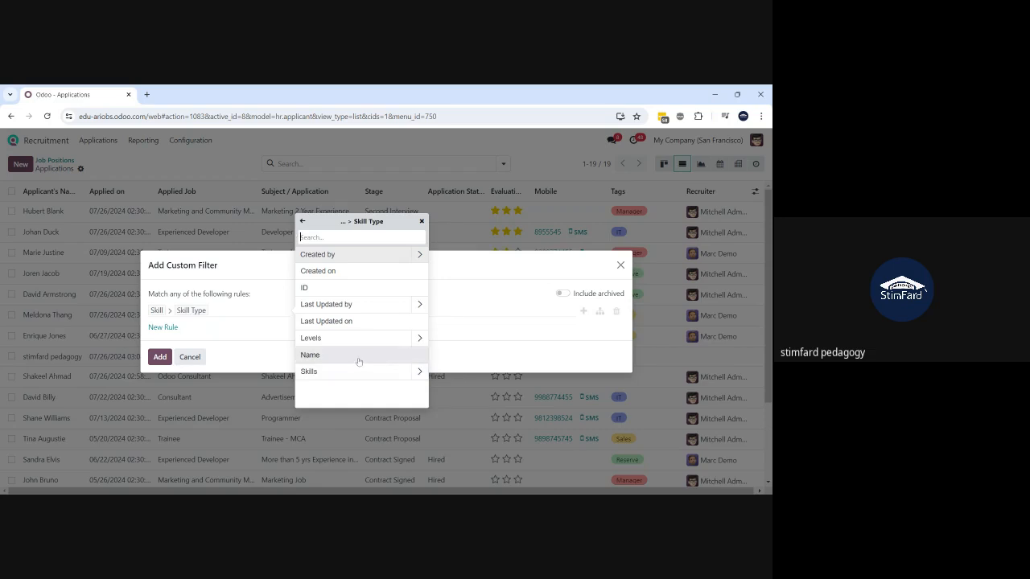
{"action": "left_click", "coordinate": [419, 373]}
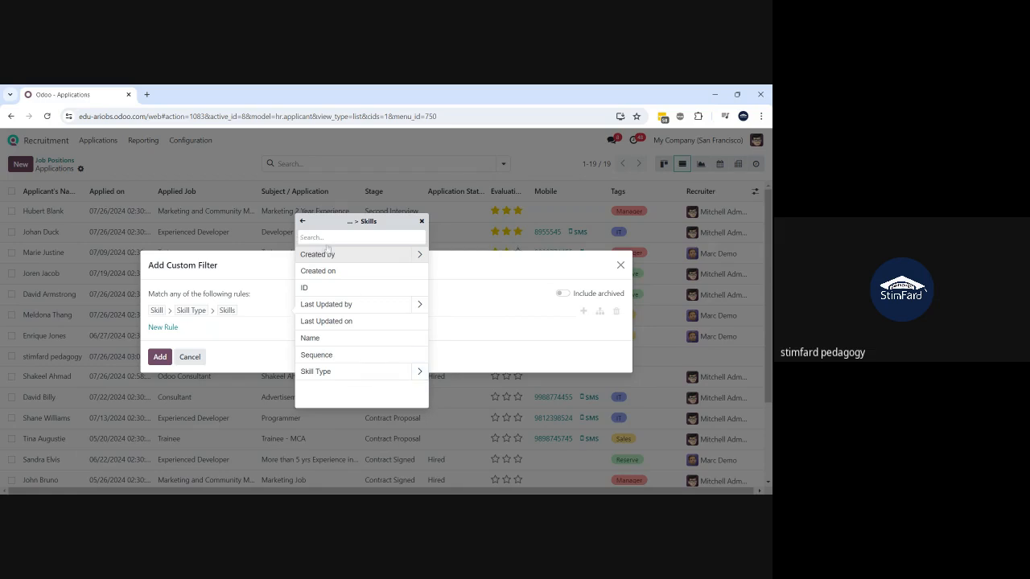
{"action": "left_click", "coordinate": [304, 225]}
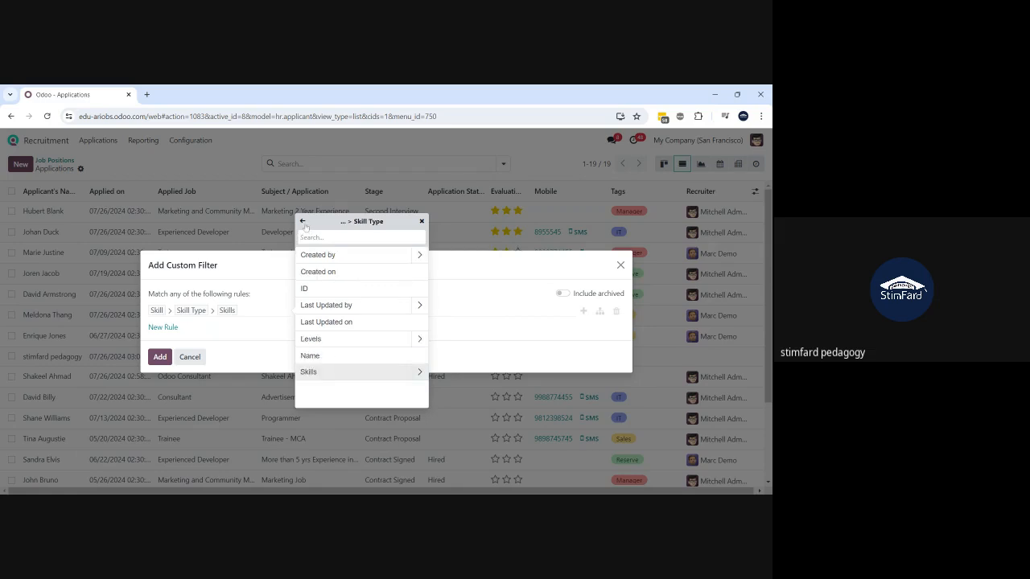
{"action": "left_click", "coordinate": [304, 224]}
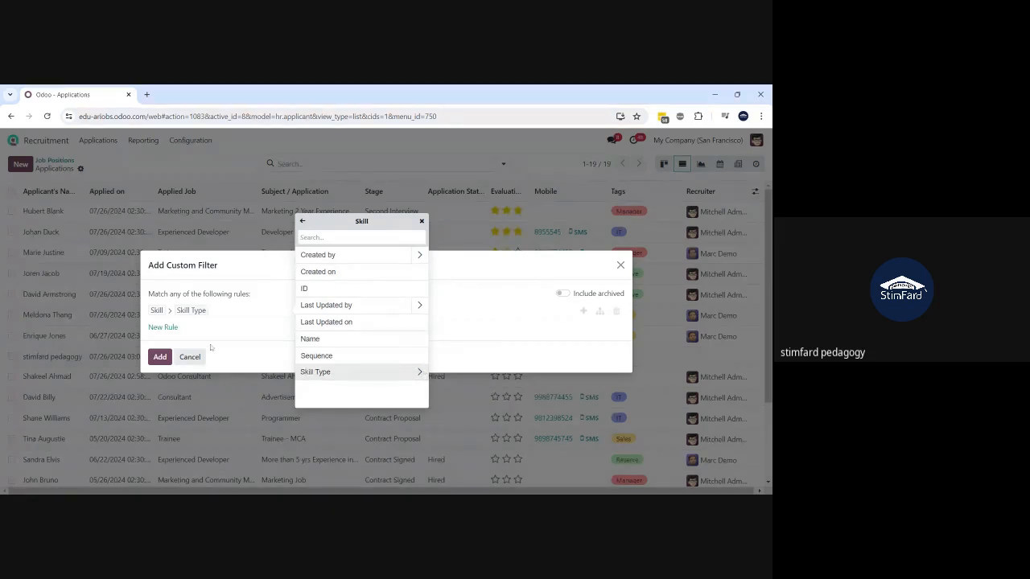
{"action": "left_click", "coordinate": [245, 313]}
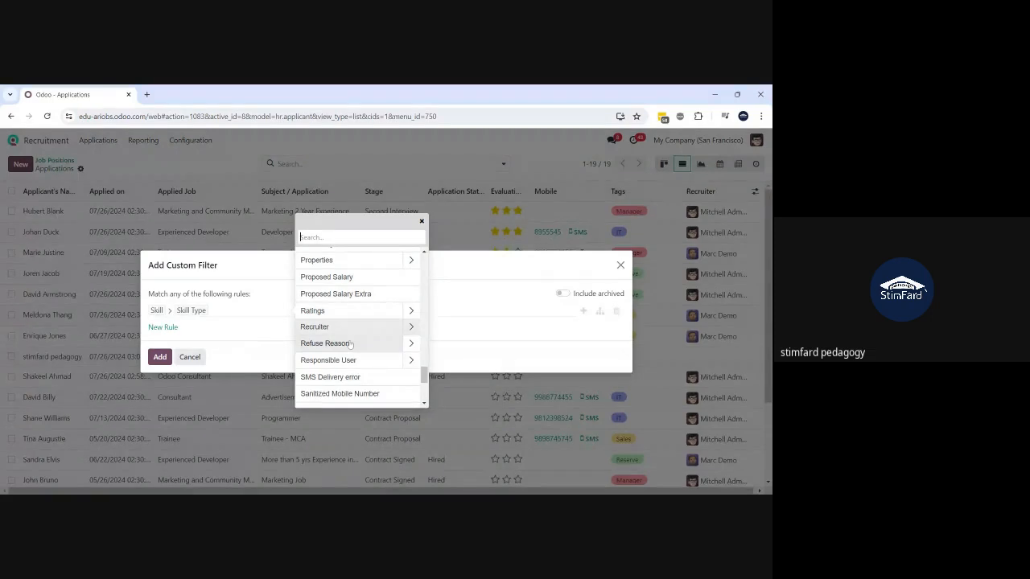
{"action": "scroll", "coordinate": [351, 345], "scroll_direction": "down", "scroll_amount": 3}
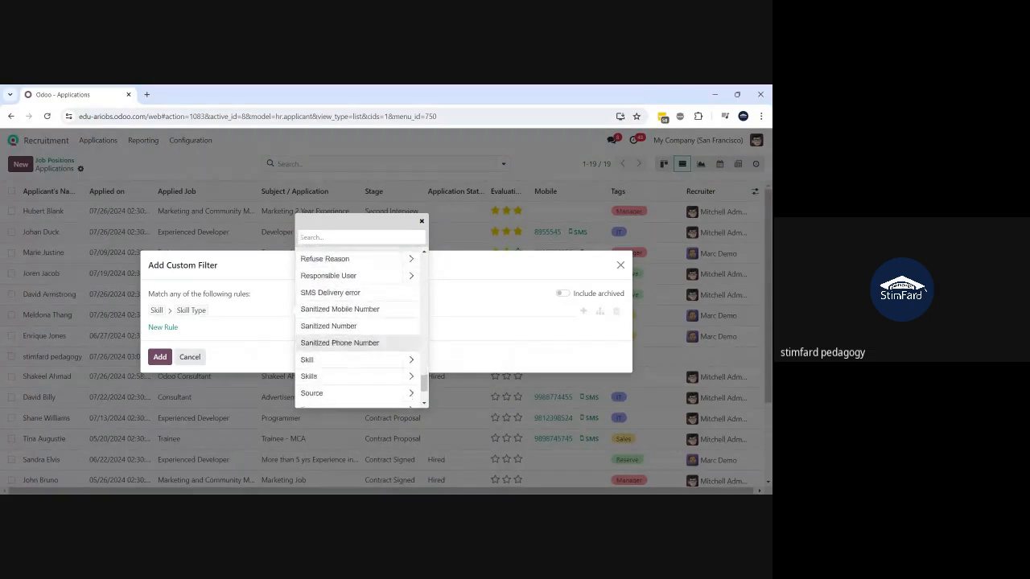
{"action": "scroll", "coordinate": [351, 345], "scroll_direction": "down", "scroll_amount": 2}
{"action": "left_click", "coordinate": [276, 368]}
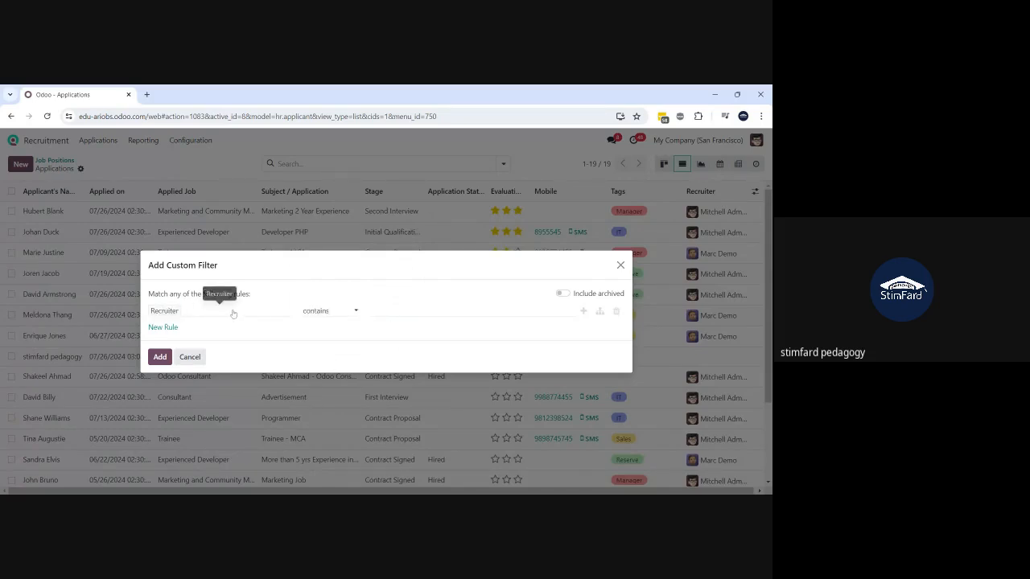
- Set the rule to Skill > Skill Type contains 'Network' and apply it
{"action": "left_click", "coordinate": [232, 314]}
{"action": "type", "text": "skil"}
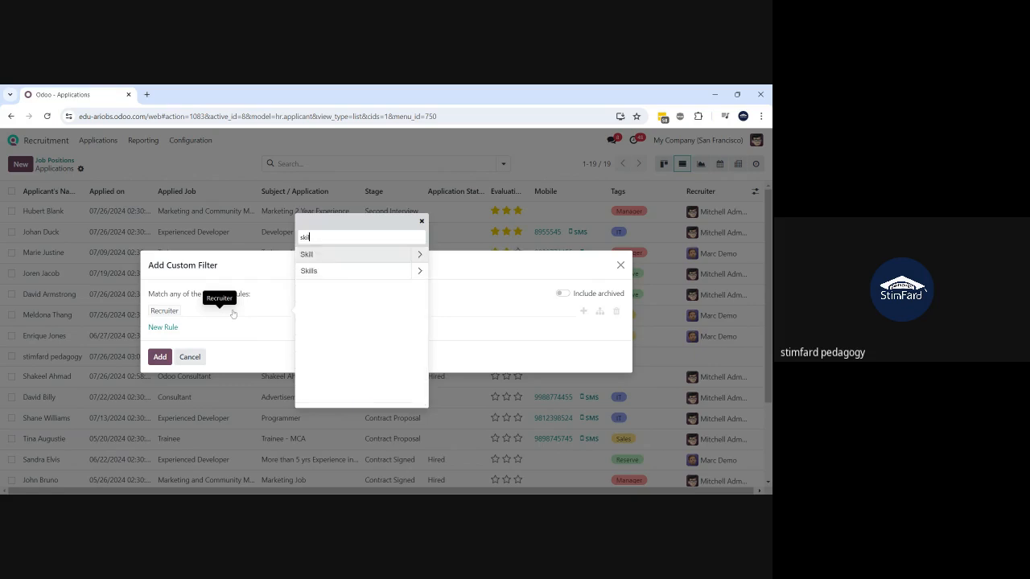
{"action": "left_click", "coordinate": [419, 254]}
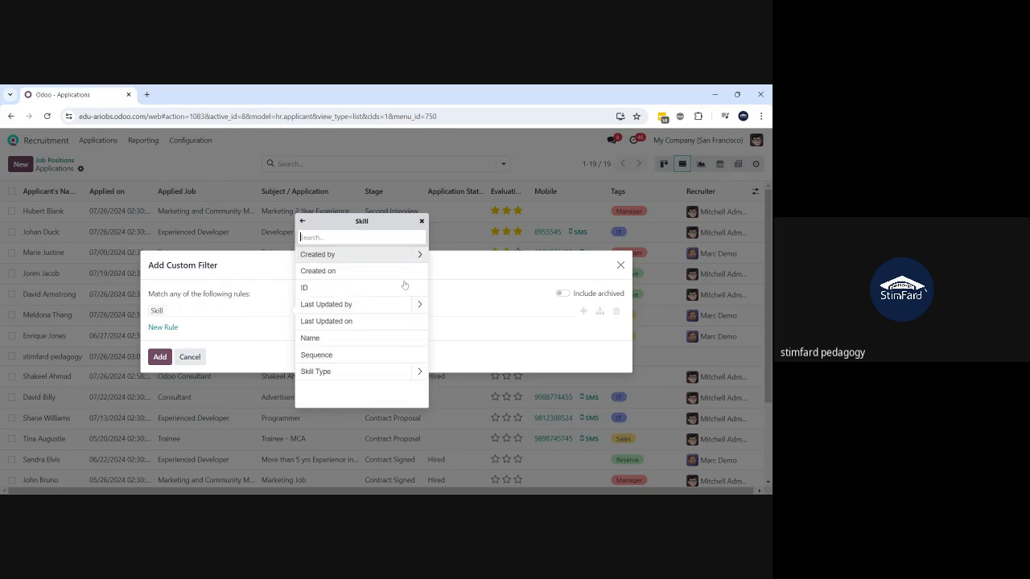
{"action": "left_click", "coordinate": [418, 372]}
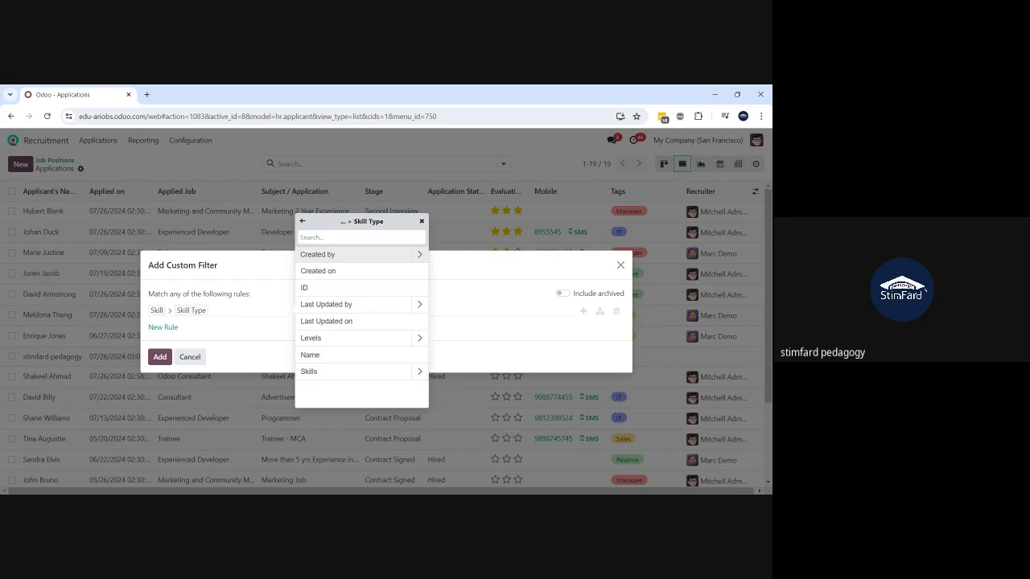
{"action": "left_click", "coordinate": [422, 221]}
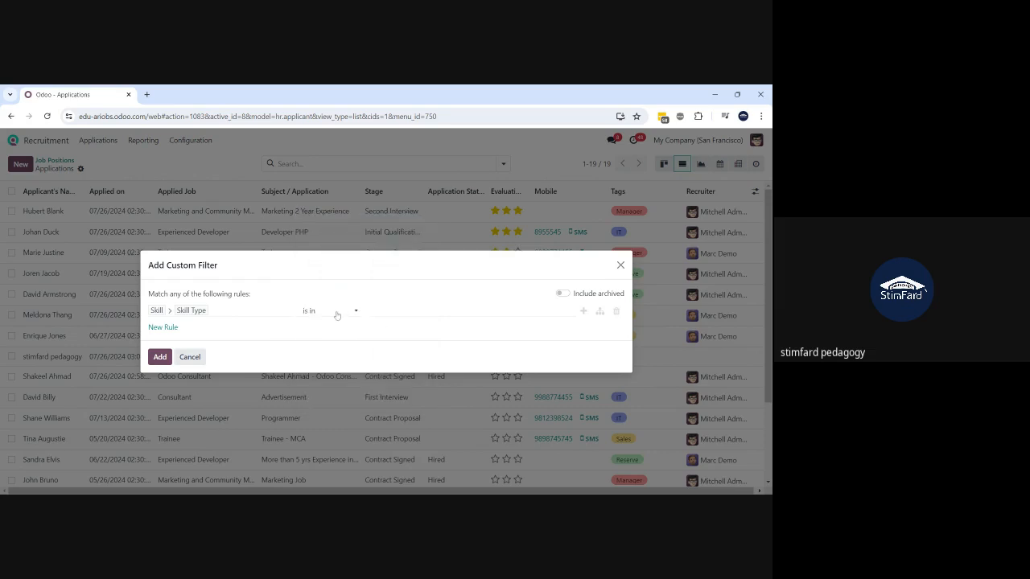
{"action": "left_click", "coordinate": [335, 328]}
{"action": "type", "text": "Network"}
{"action": "left_click", "coordinate": [156, 359]}
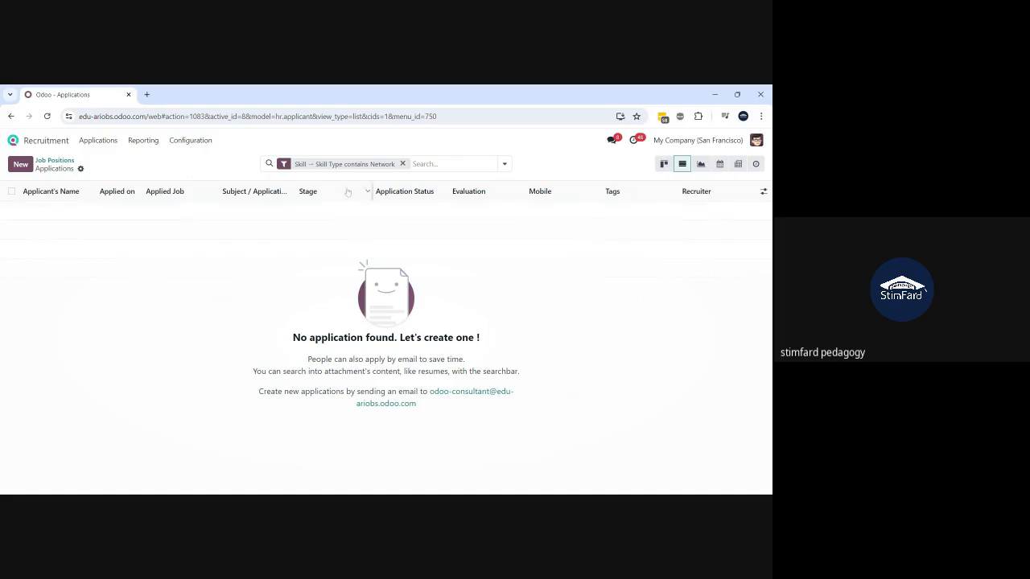
- Change the skill type filter value to lowercase 'network', then remove the filter
{"action": "left_click", "coordinate": [283, 165]}
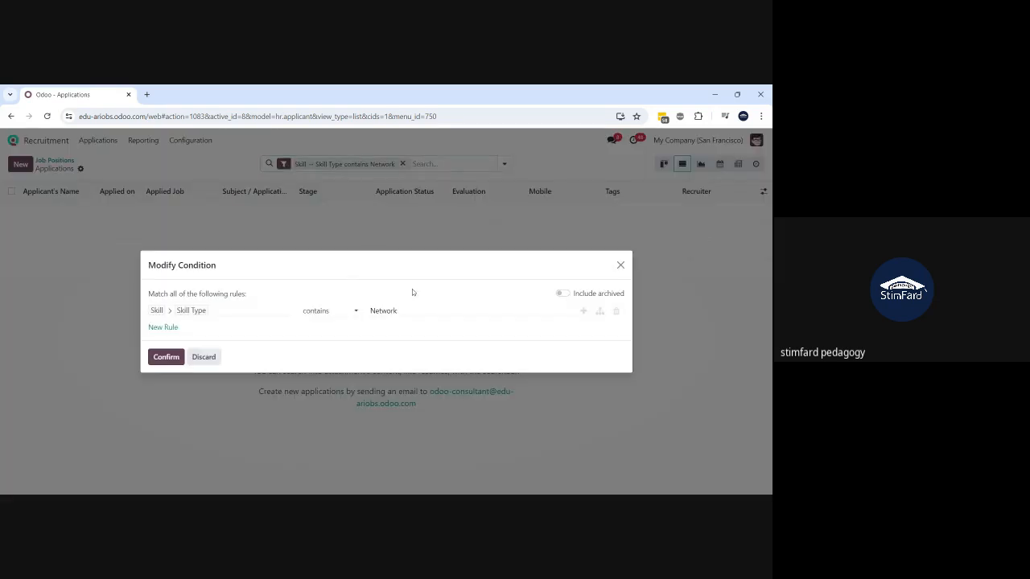
{"action": "key", "text": "BackSpace"}
{"action": "key", "text": "BackSpace"}
{"action": "key", "text": "BackSpace"}
{"action": "key", "text": "BackSpace"}
{"action": "key", "text": "BackSpace"}
{"action": "key", "text": "BackSpace"}
{"action": "key", "text": "BackSpace"}
{"action": "type", "text": "network"}
{"action": "left_click", "coordinate": [167, 363]}
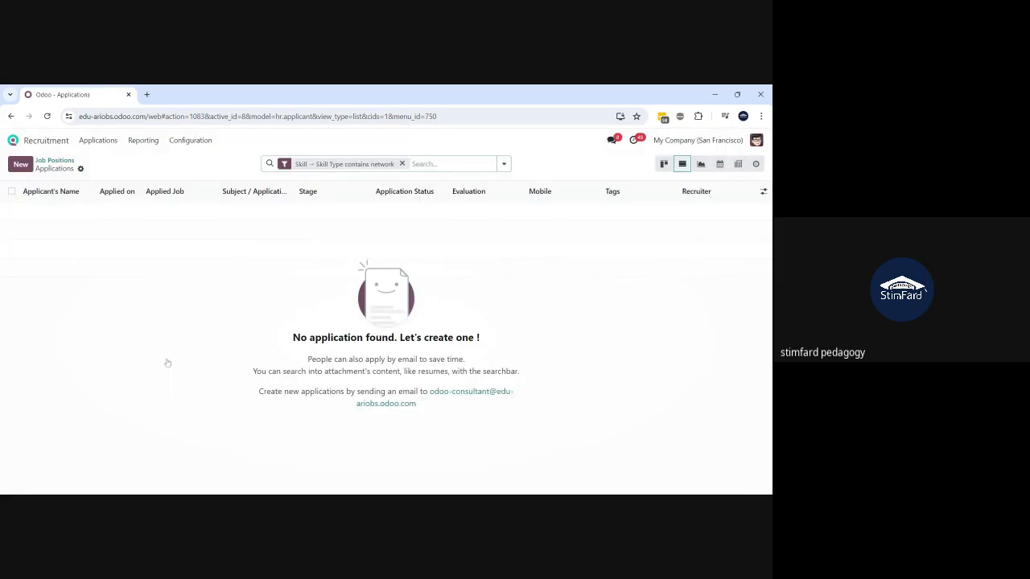
{"action": "left_click", "coordinate": [402, 164]}
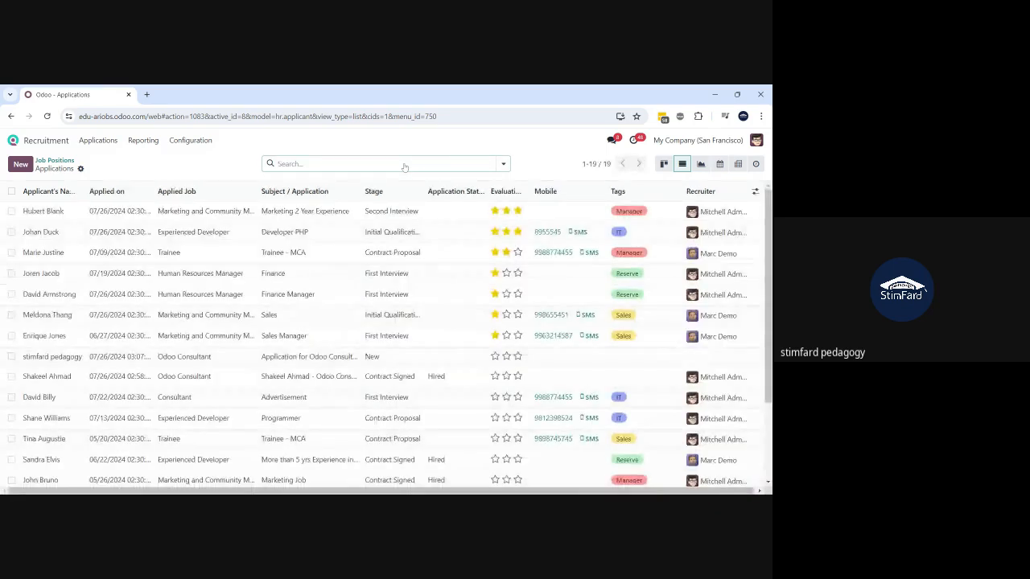
{"action": "left_click", "coordinate": [149, 214]}
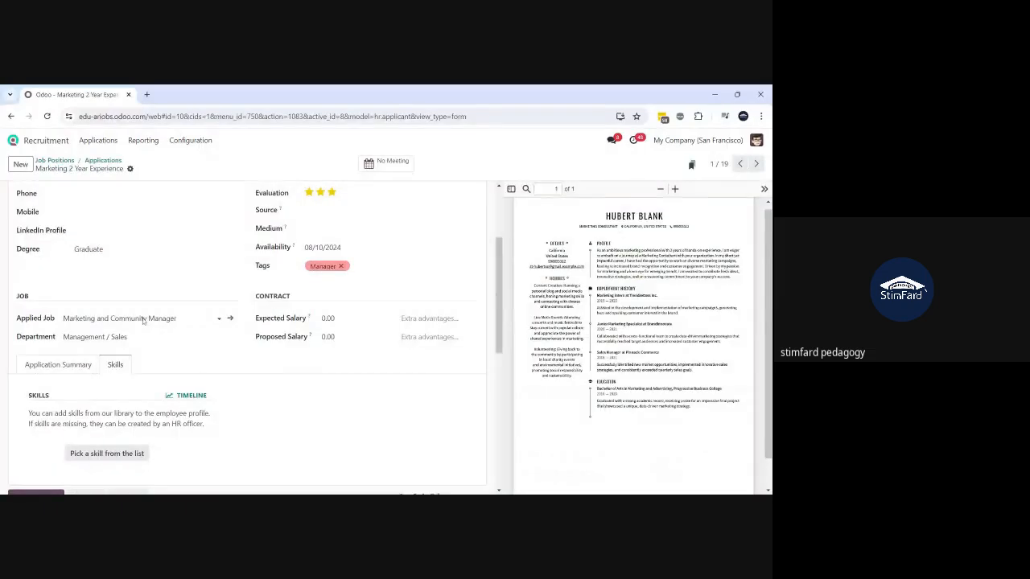
- Add the IT skill Network administration (Beginner) to the Marketing 2 Year Experience application
{"action": "left_click", "coordinate": [115, 456]}
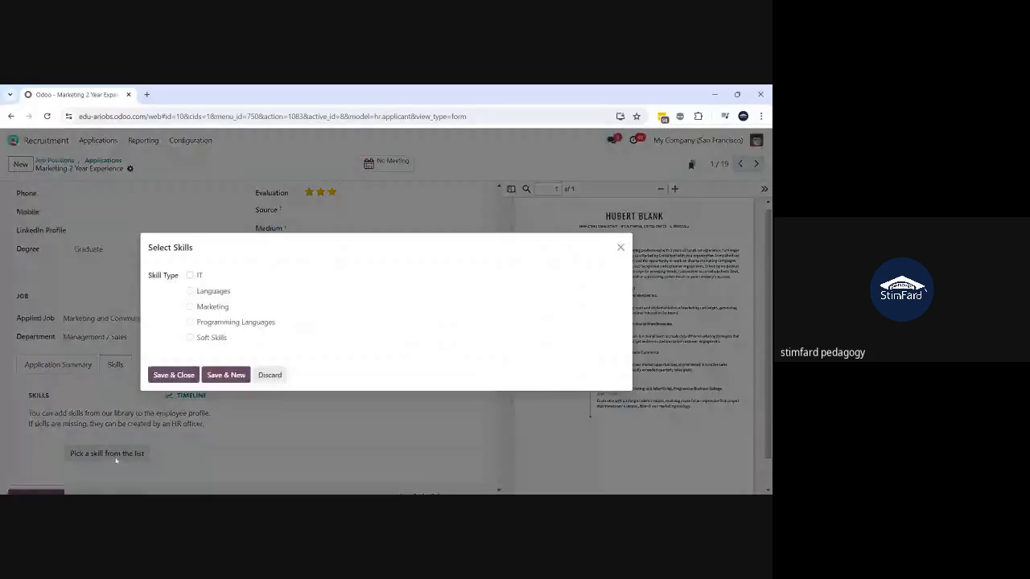
{"action": "left_click", "coordinate": [190, 275]}
{"action": "left_click", "coordinate": [431, 282]}
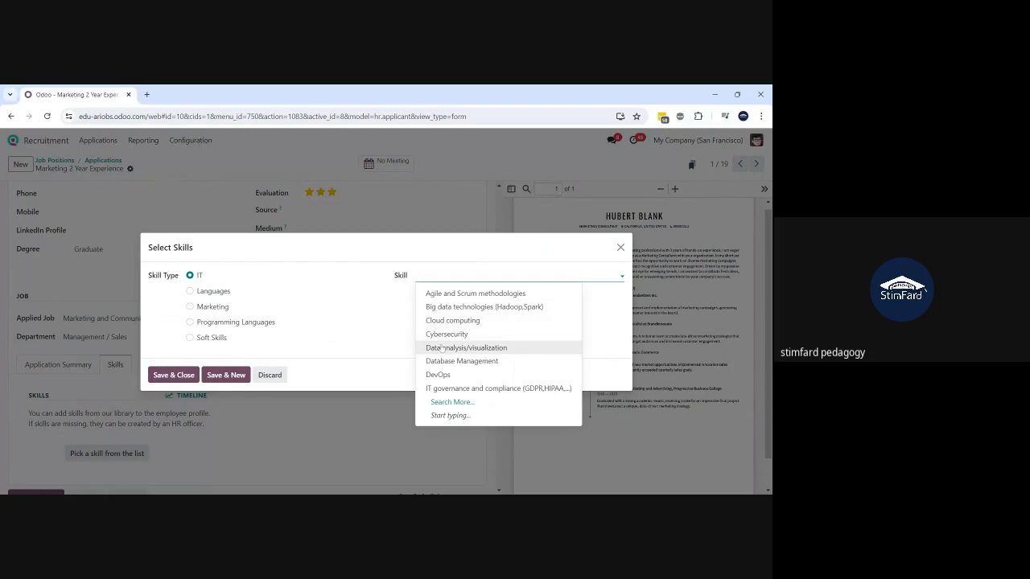
{"action": "type", "text": "net"}
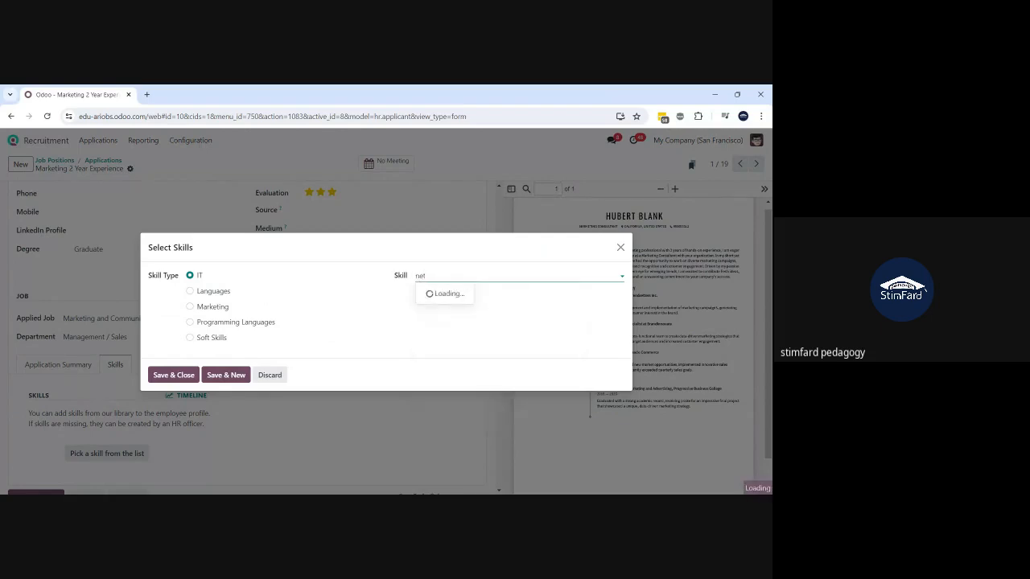
{"action": "left_click", "coordinate": [453, 294]}
{"action": "left_click", "coordinate": [180, 377]}
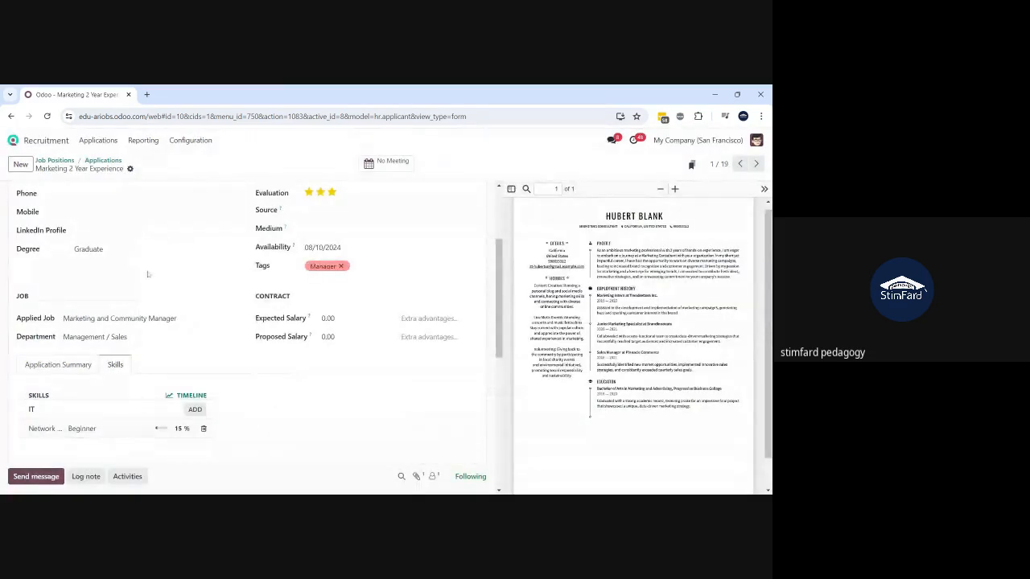
{"action": "scroll", "coordinate": [147, 275], "scroll_direction": "up", "scroll_amount": 3}
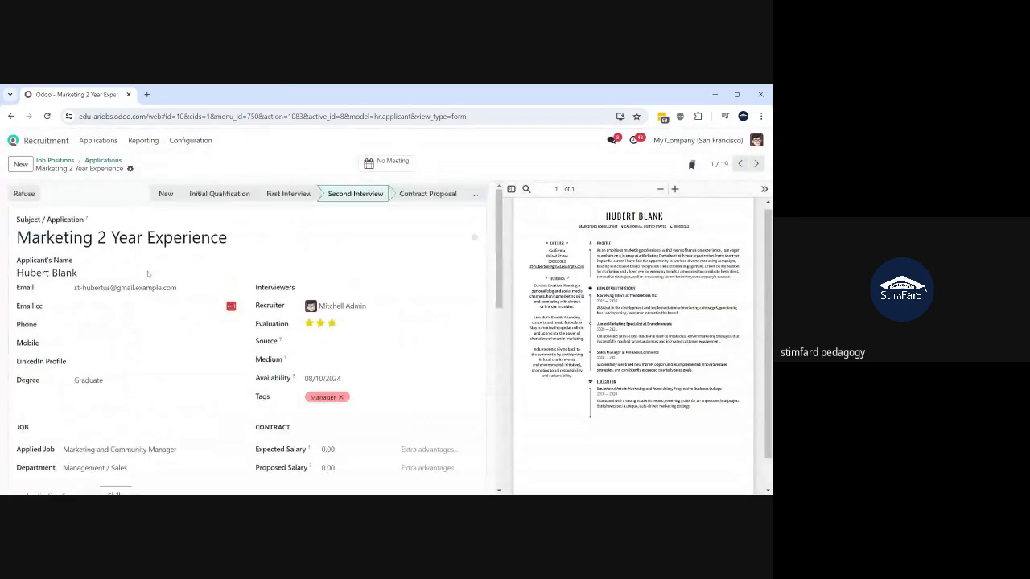
{"action": "left_click", "coordinate": [108, 161]}
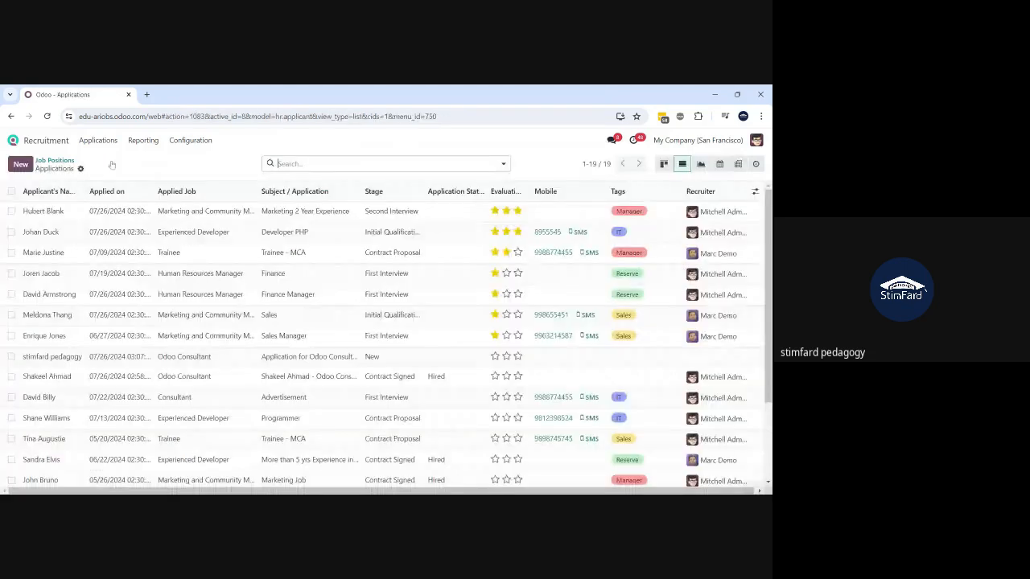
- Filter applications by Skill is in Network administration, review the two results, then clear it
{"action": "left_click", "coordinate": [503, 164]}
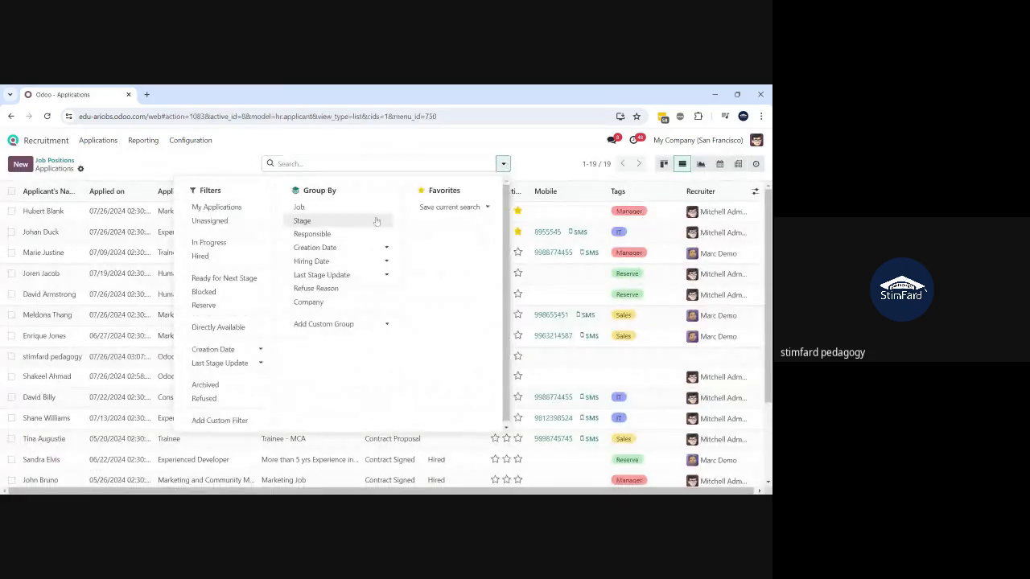
{"action": "left_click", "coordinate": [228, 421]}
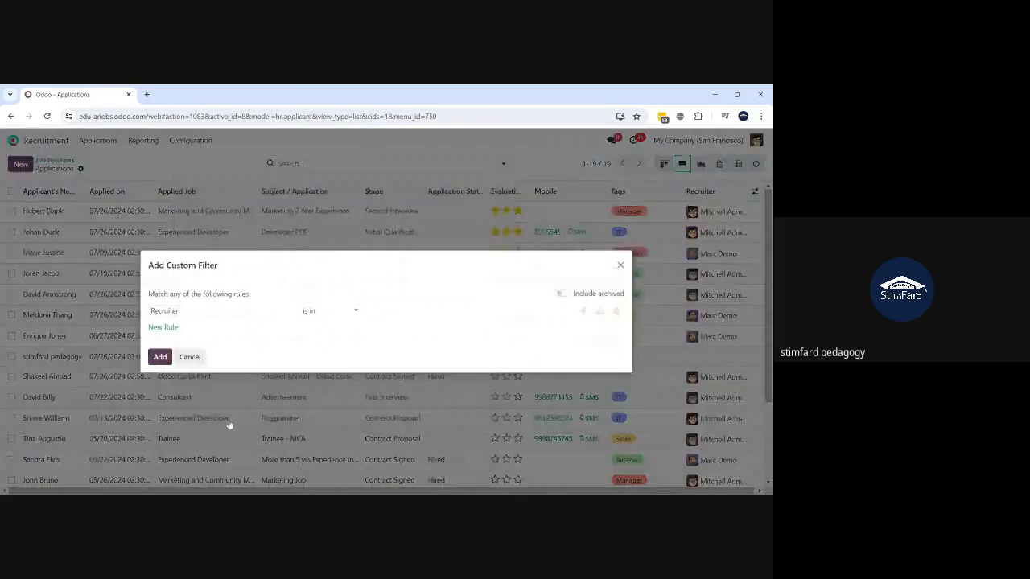
{"action": "left_click", "coordinate": [214, 313]}
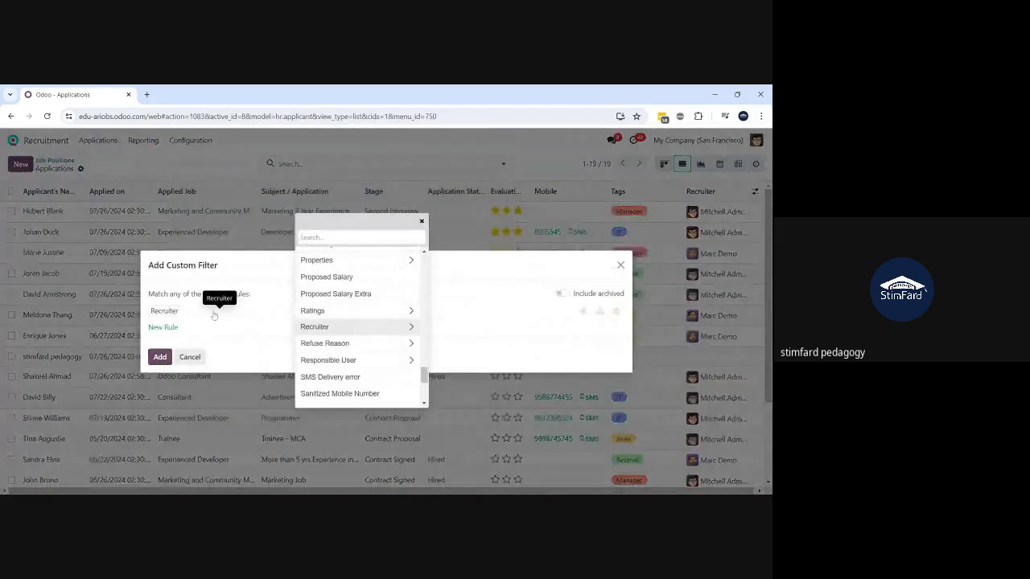
{"action": "type", "text": "skil"}
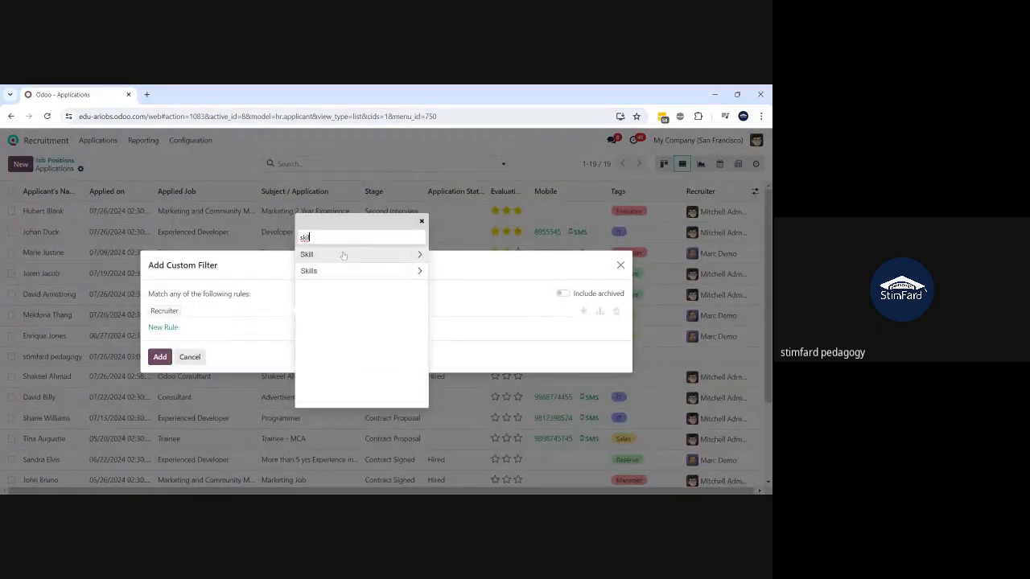
{"action": "left_click", "coordinate": [343, 256]}
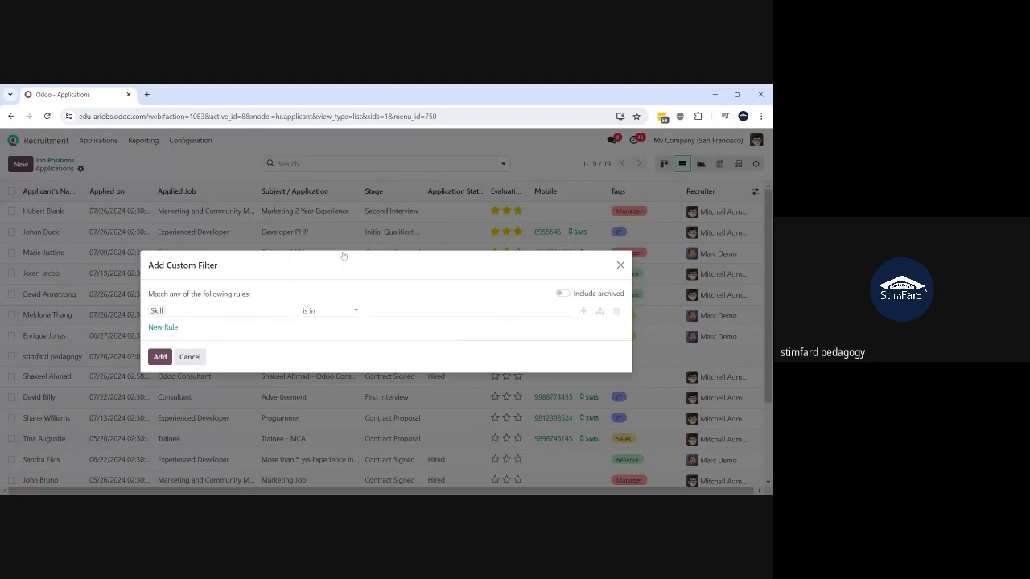
{"action": "left_click", "coordinate": [230, 312]}
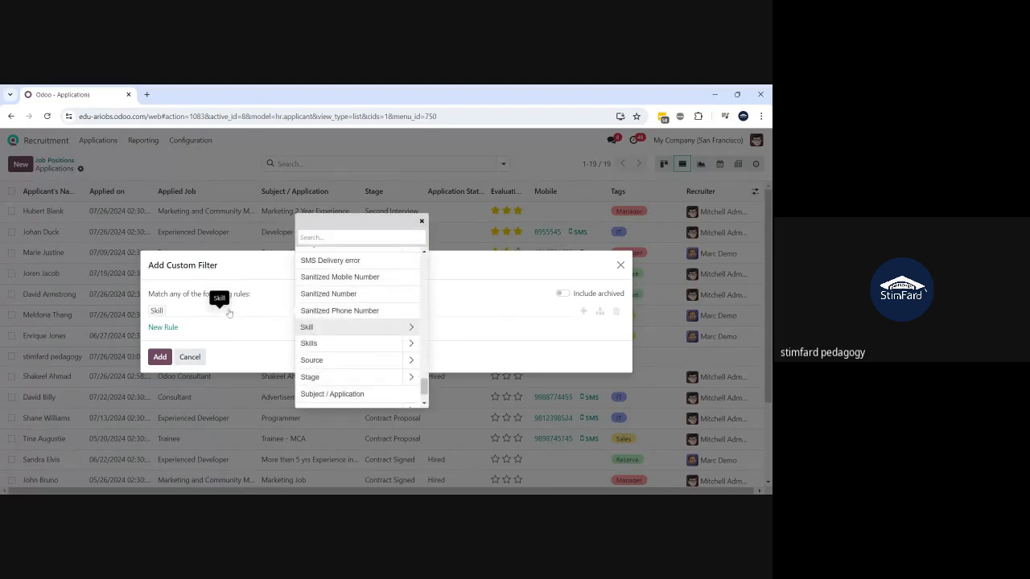
{"action": "left_click", "coordinate": [467, 311]}
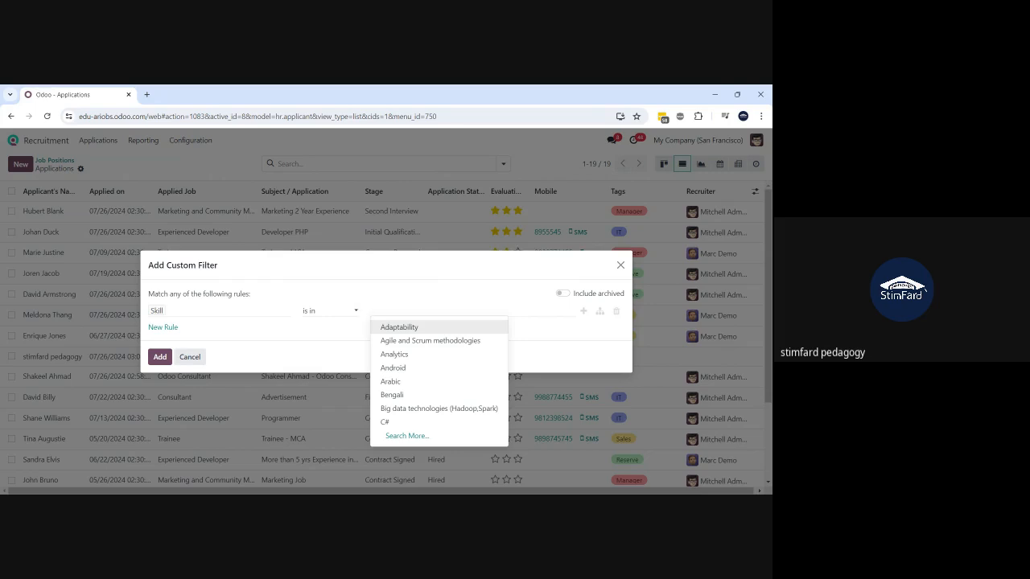
{"action": "type", "text": "ne"}
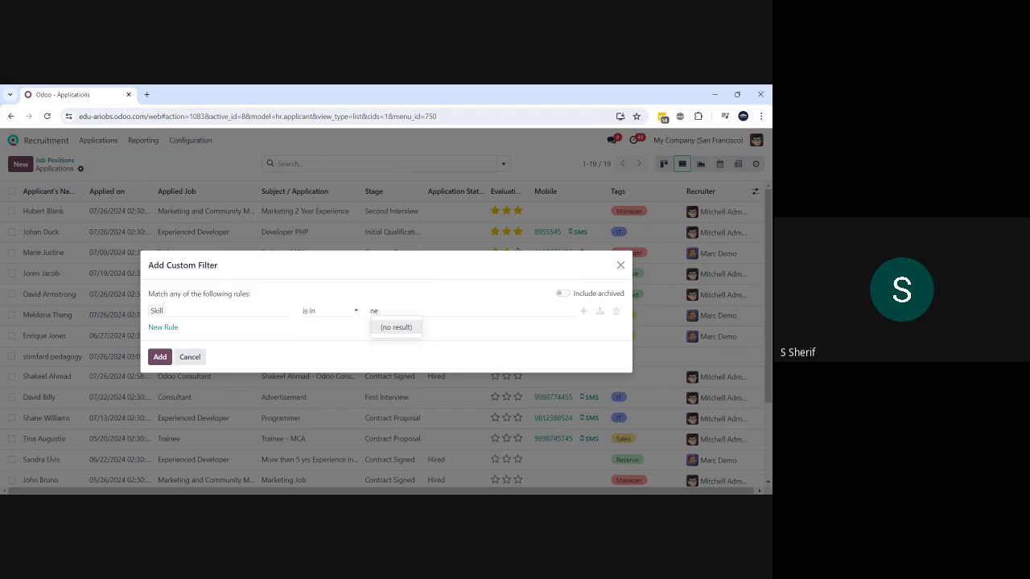
{"action": "type", "text": "wt"}
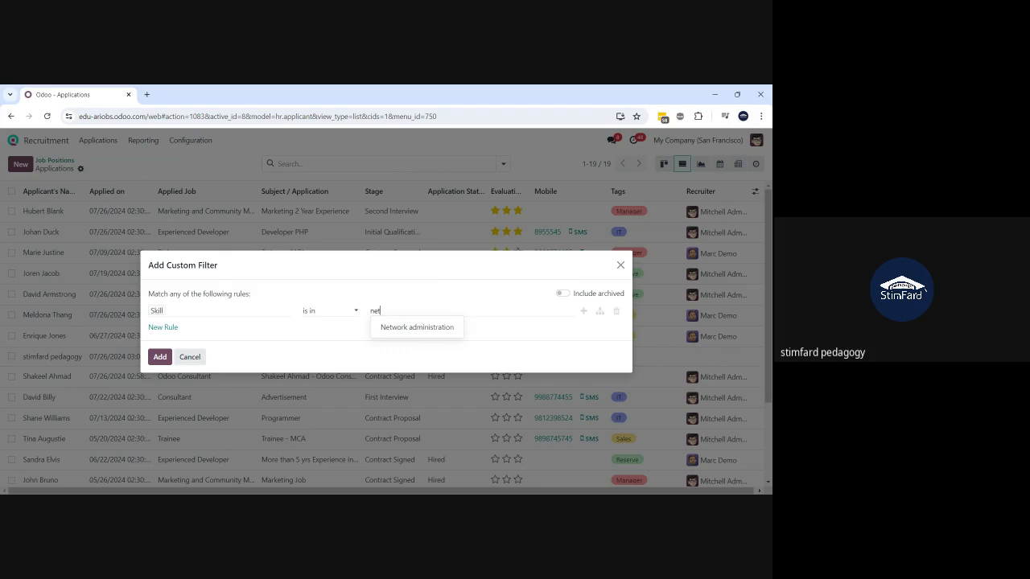
{"action": "left_click", "coordinate": [396, 333]}
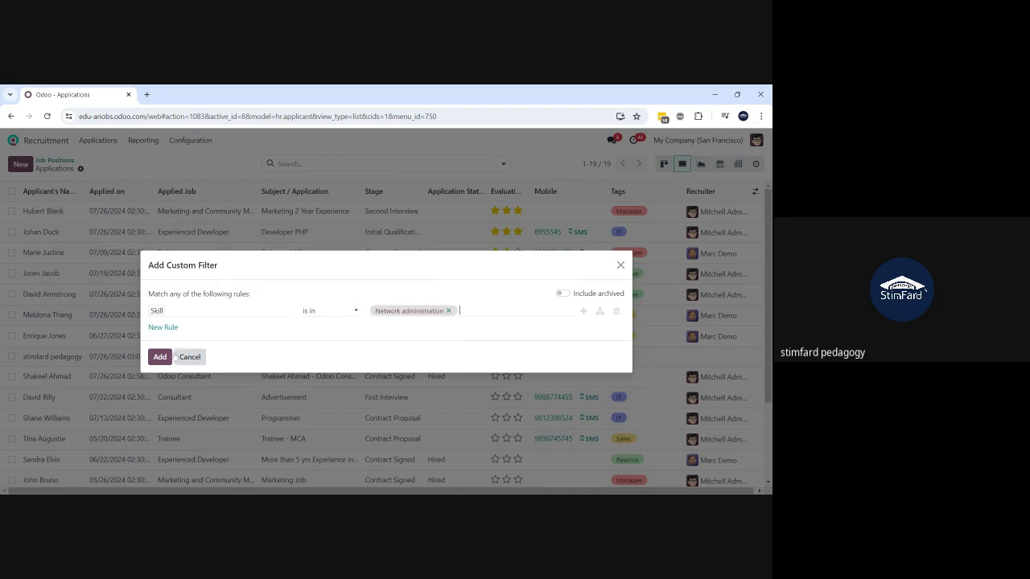
{"action": "left_click", "coordinate": [161, 357]}
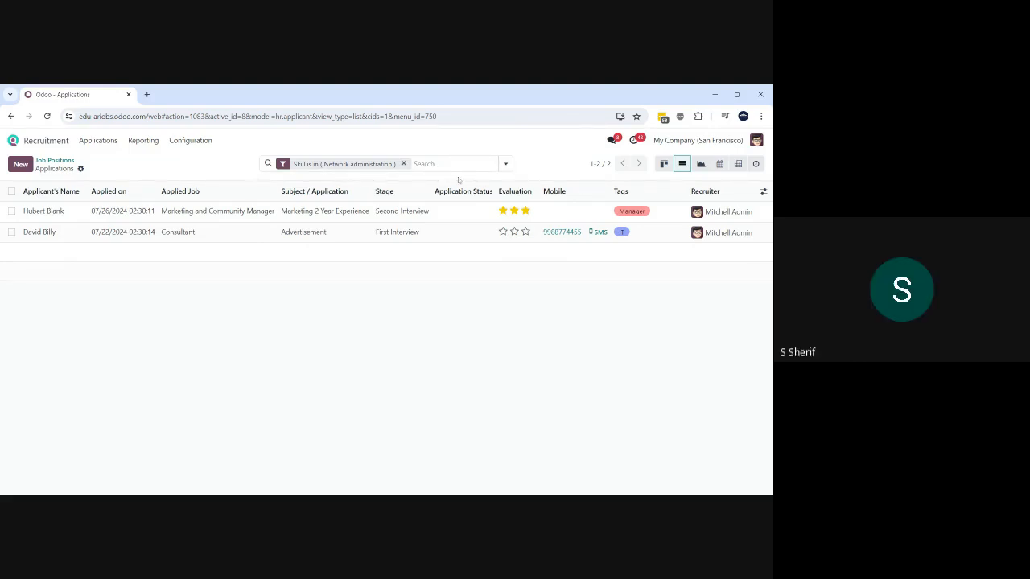
{"action": "left_click", "coordinate": [404, 164]}
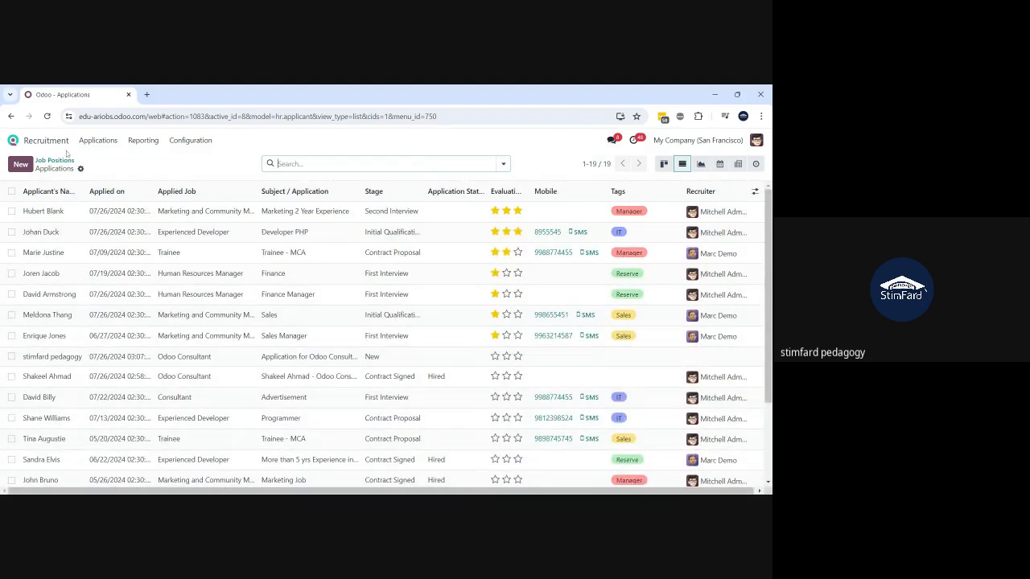
- Open the Odoo Consultant pipeline and the hired applicant's card in the Contract Signed column
{"action": "left_click", "coordinate": [60, 160]}
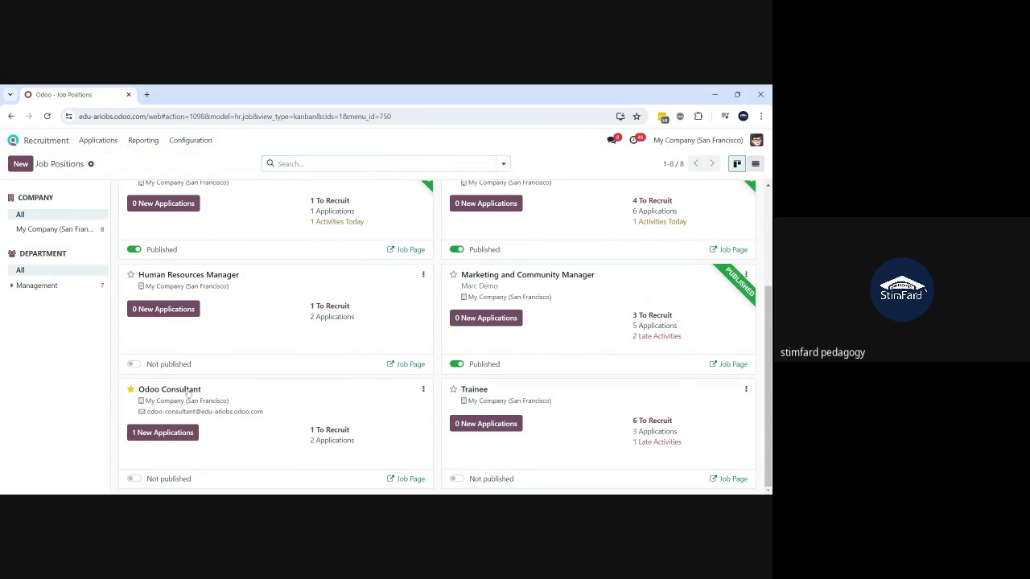
{"action": "left_click", "coordinate": [187, 391]}
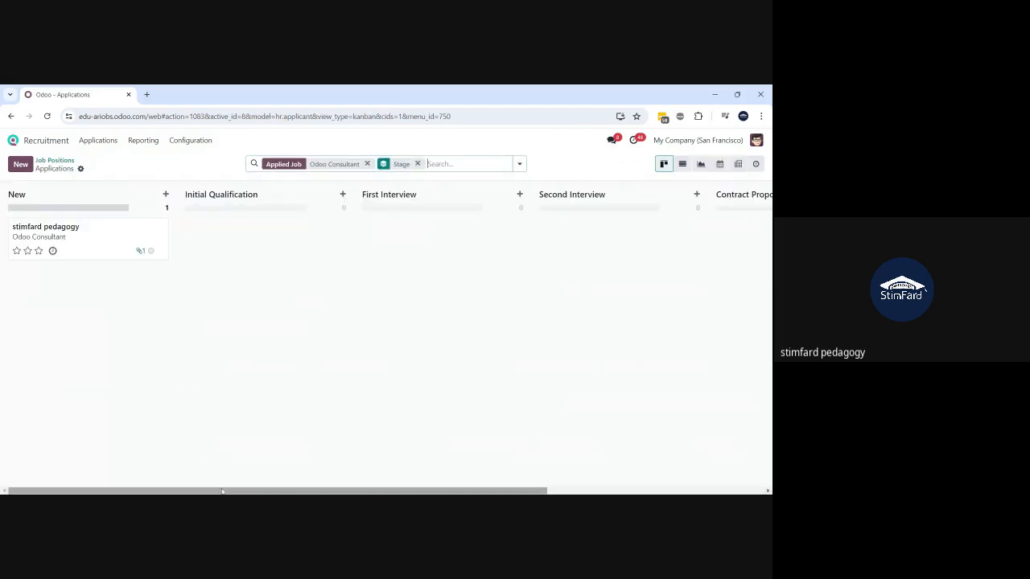
{"action": "left_click_drag", "start_coordinate": [228, 491], "coordinate": [449, 491]}
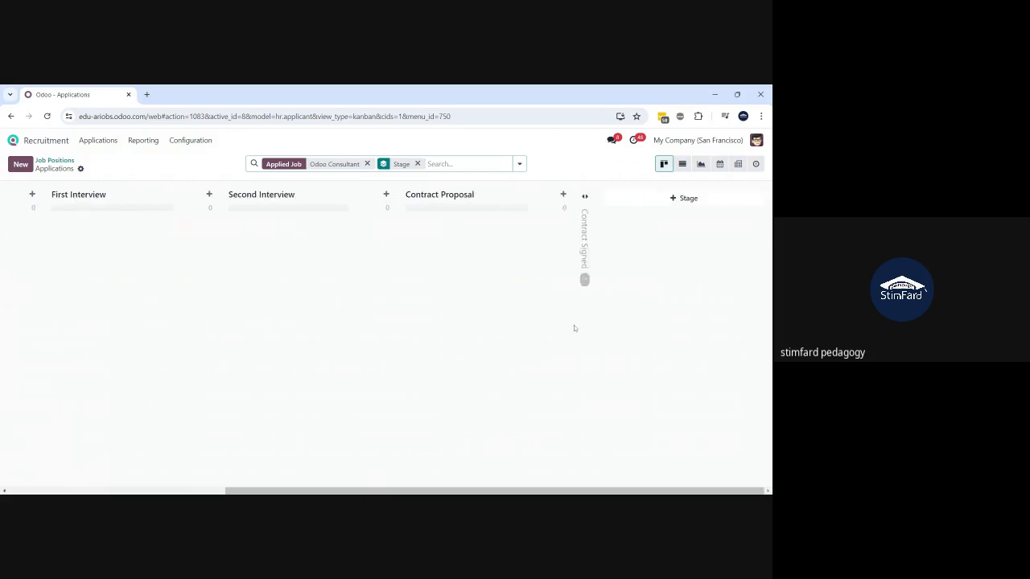
{"action": "left_click", "coordinate": [585, 241]}
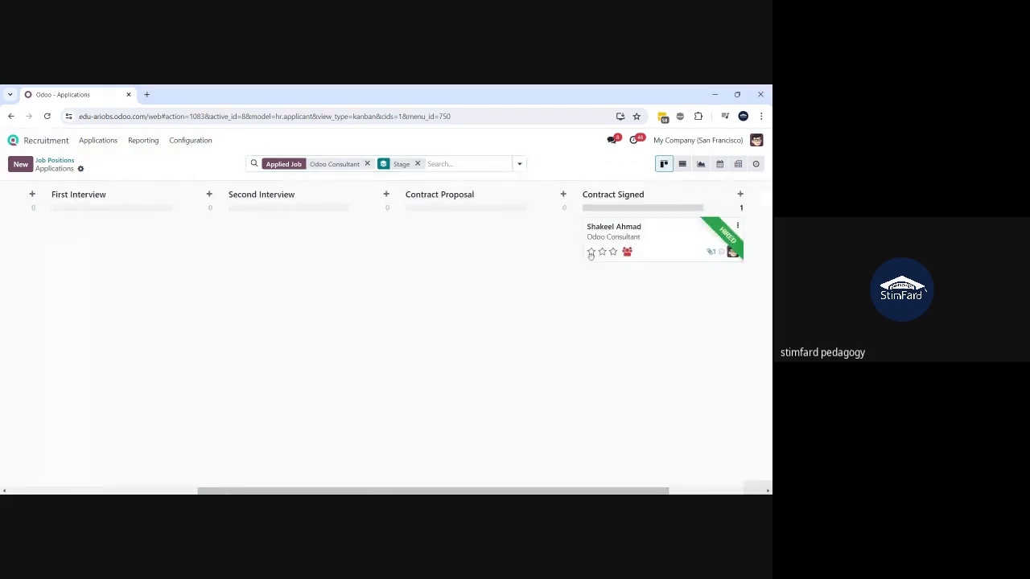
{"action": "left_click", "coordinate": [658, 240]}
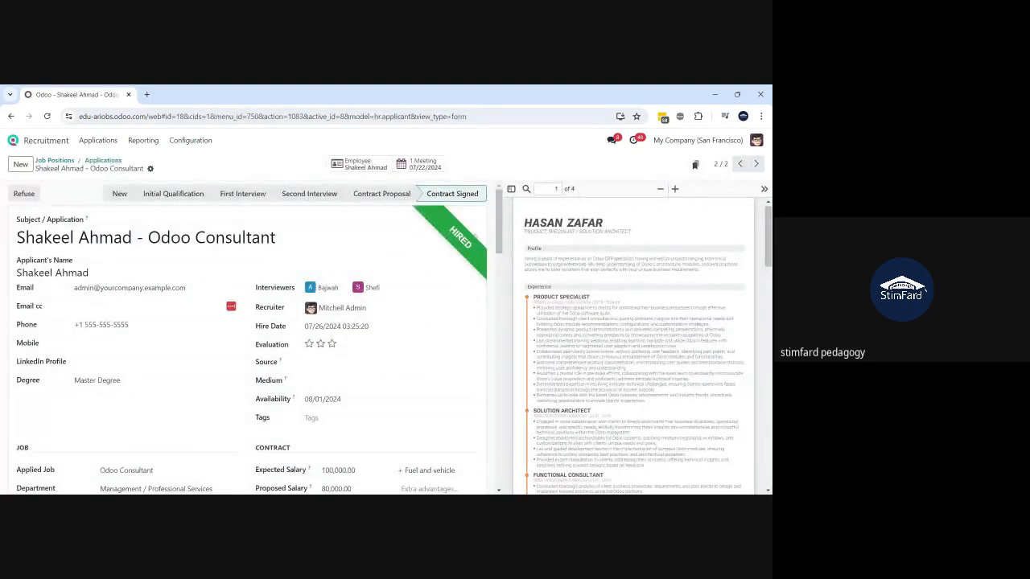
- Open the employee record linked to the hired Odoo Consultant applicant
{"action": "left_click", "coordinate": [350, 166]}
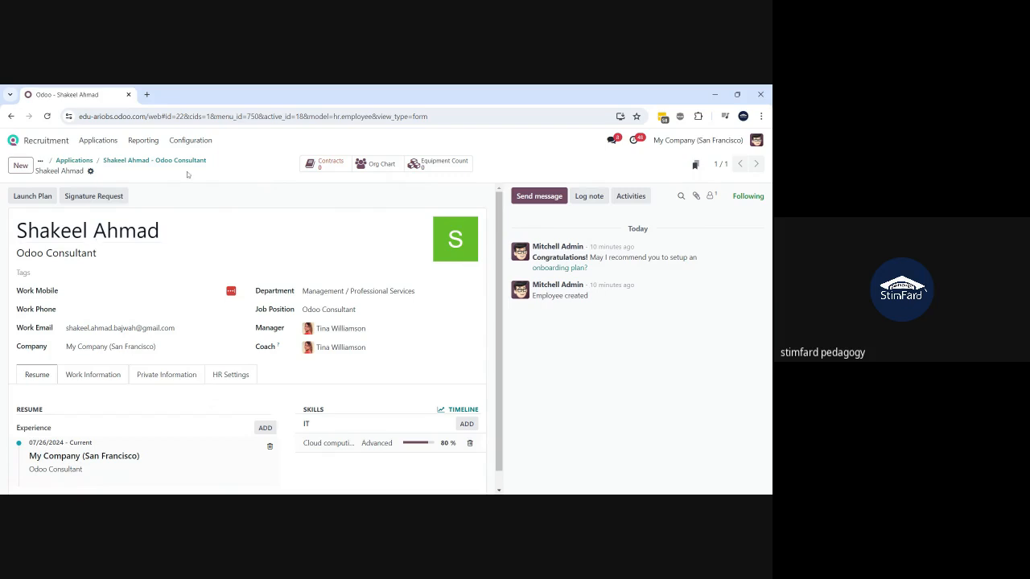
- Switch to the Employees app and open Configuration > On/Offboarding Plans
{"action": "left_click", "coordinate": [189, 142]}
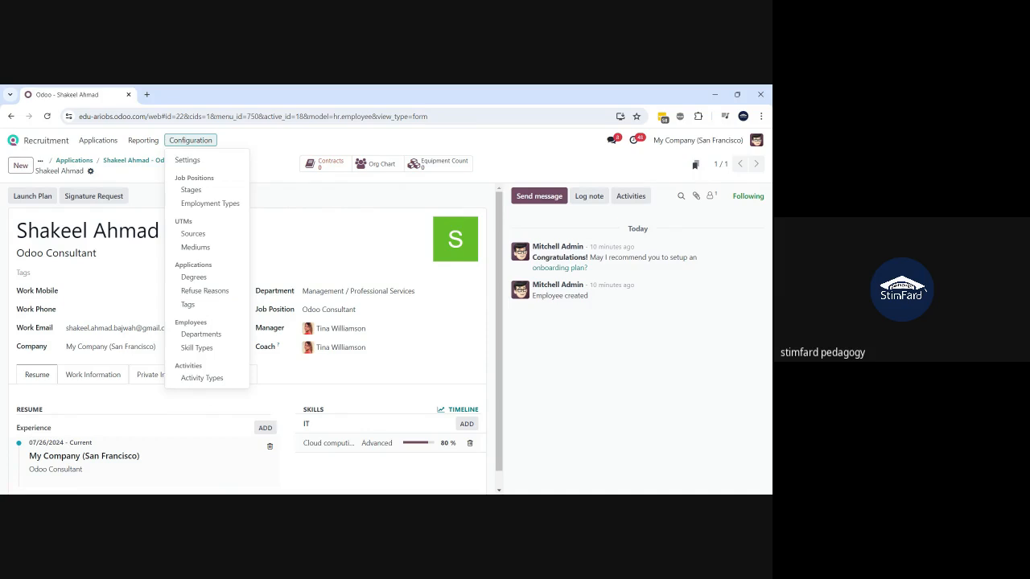
{"action": "left_click", "coordinate": [154, 201]}
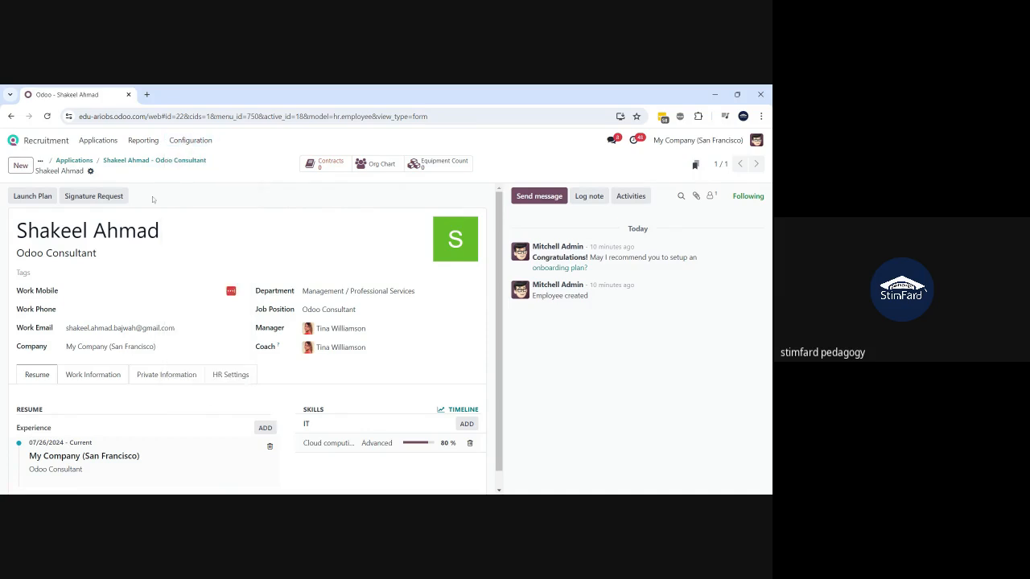
{"action": "left_click", "coordinate": [14, 141]}
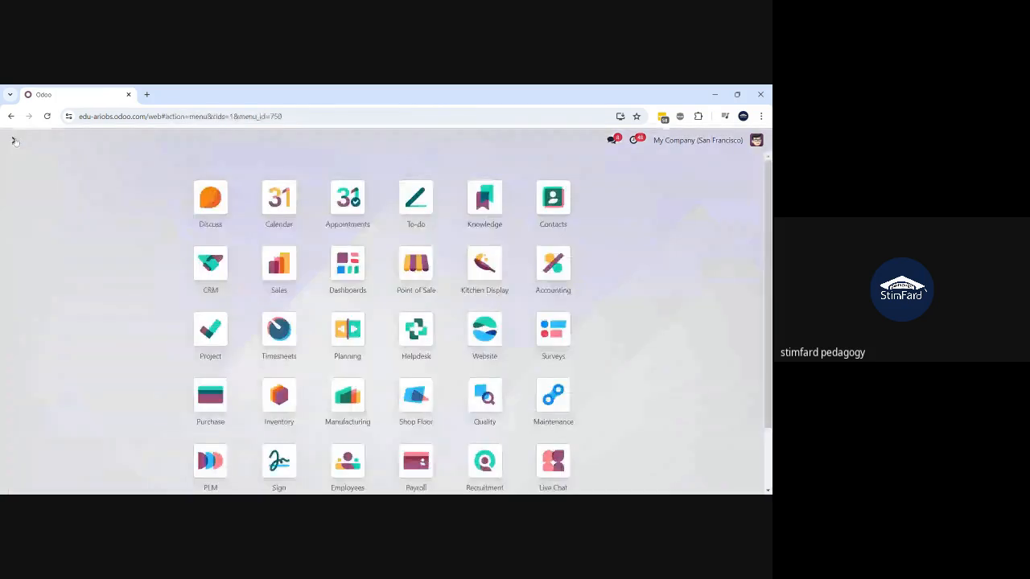
{"action": "type", "text": "empl"}
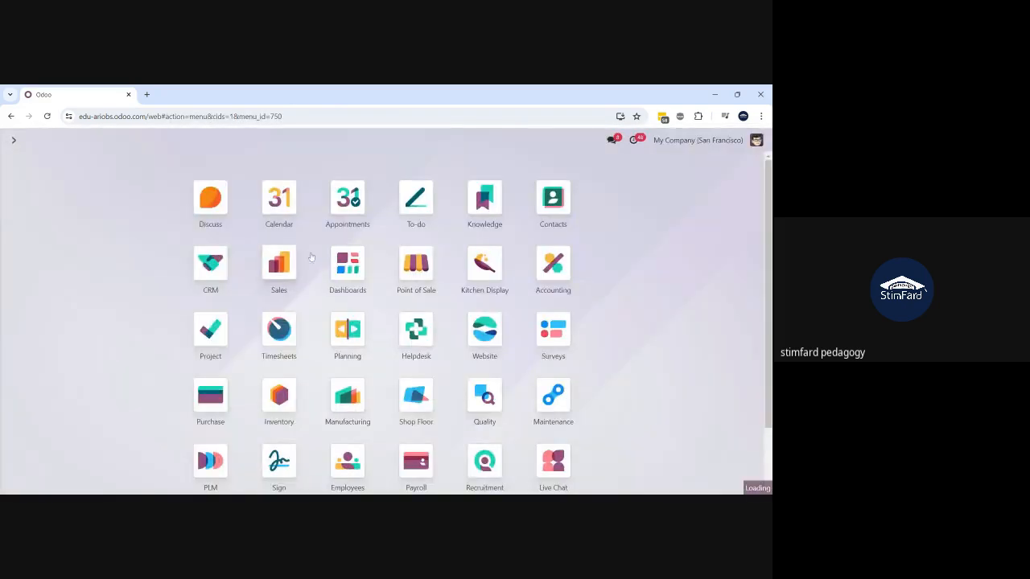
{"action": "left_click", "coordinate": [310, 256]}
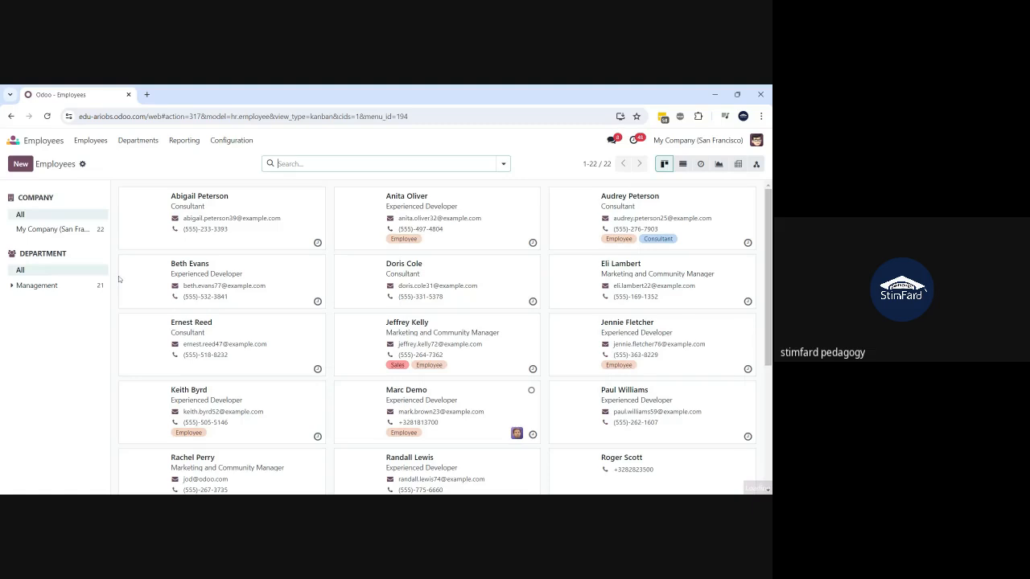
{"action": "left_click", "coordinate": [228, 142]}
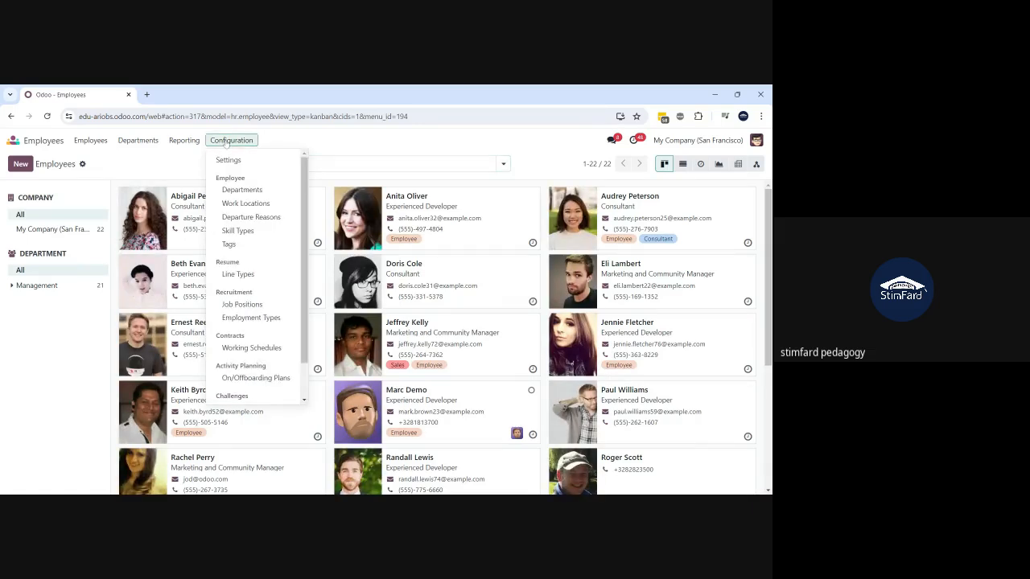
{"action": "left_click", "coordinate": [248, 380]}
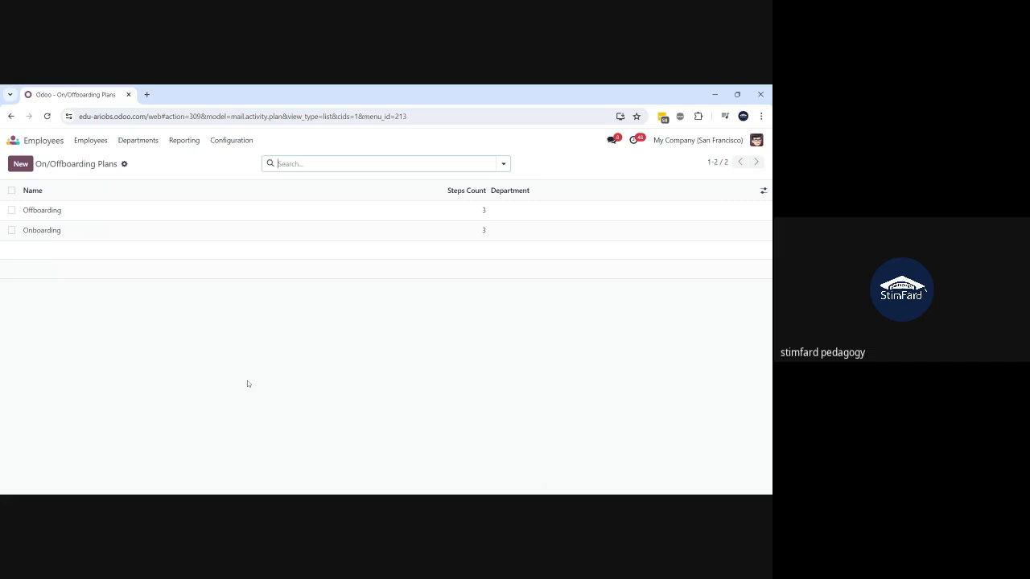
- Open the Onboarding plan and inspect the Setup IT Materials activity's assignment, discarding changes
{"action": "left_click", "coordinate": [122, 235]}
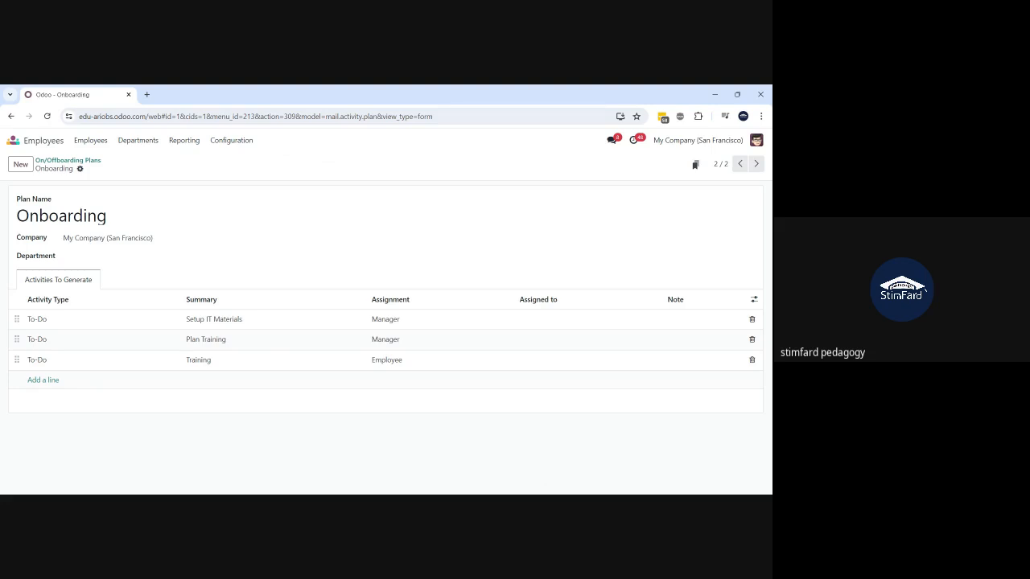
{"action": "left_click", "coordinate": [552, 319]}
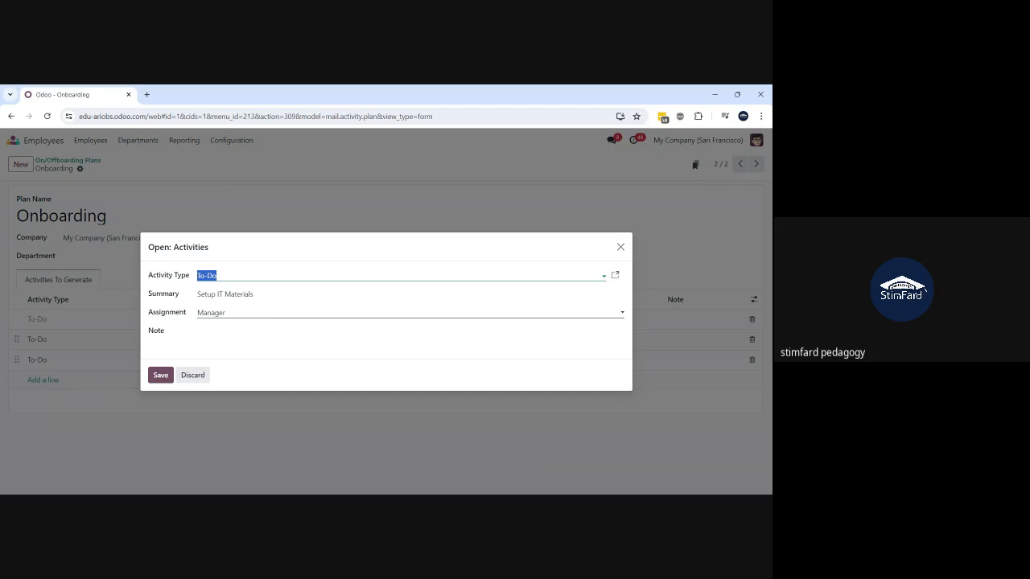
{"action": "left_click", "coordinate": [195, 376]}
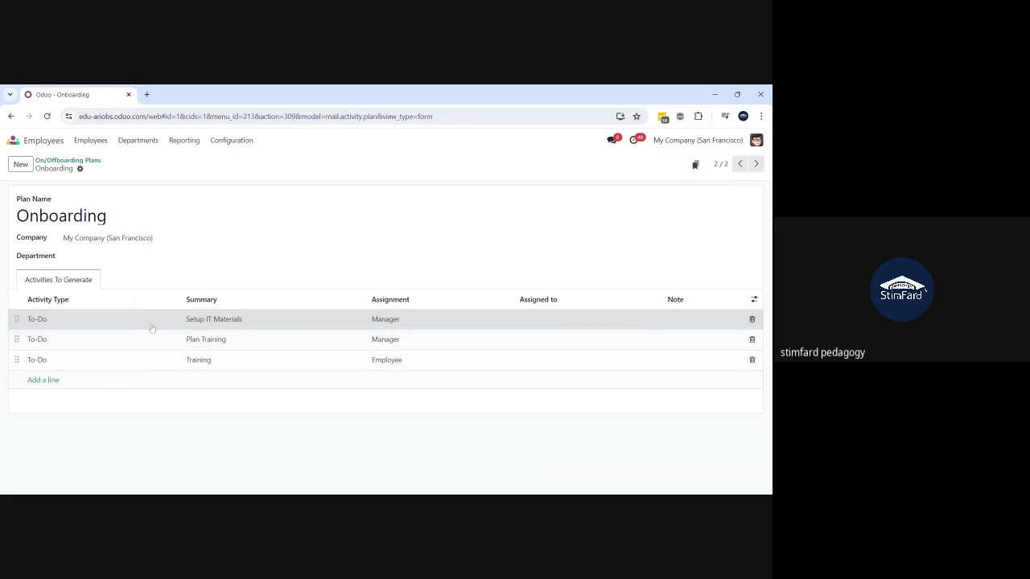
{"action": "left_click", "coordinate": [82, 326]}
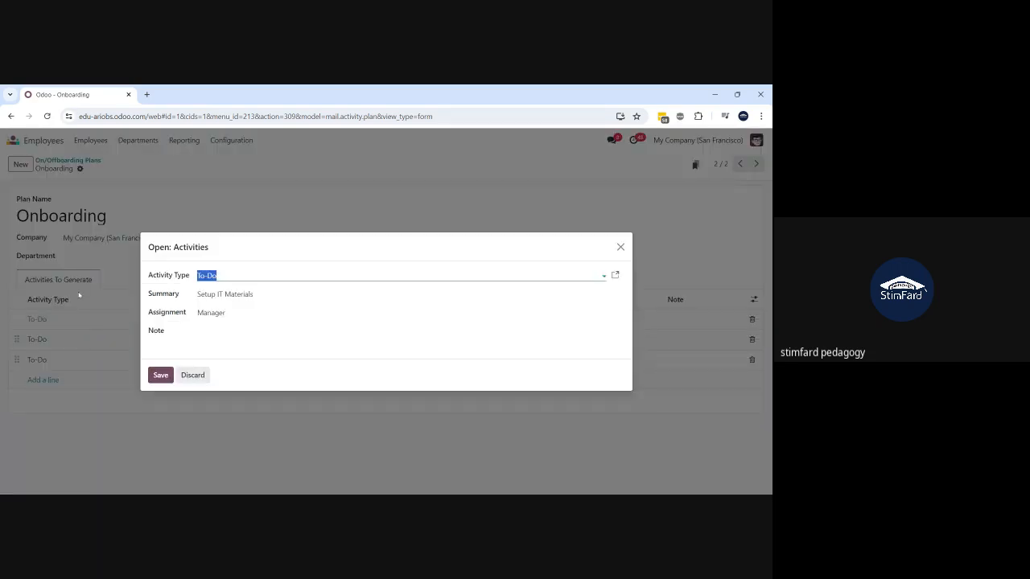
{"action": "left_click", "coordinate": [273, 320]}
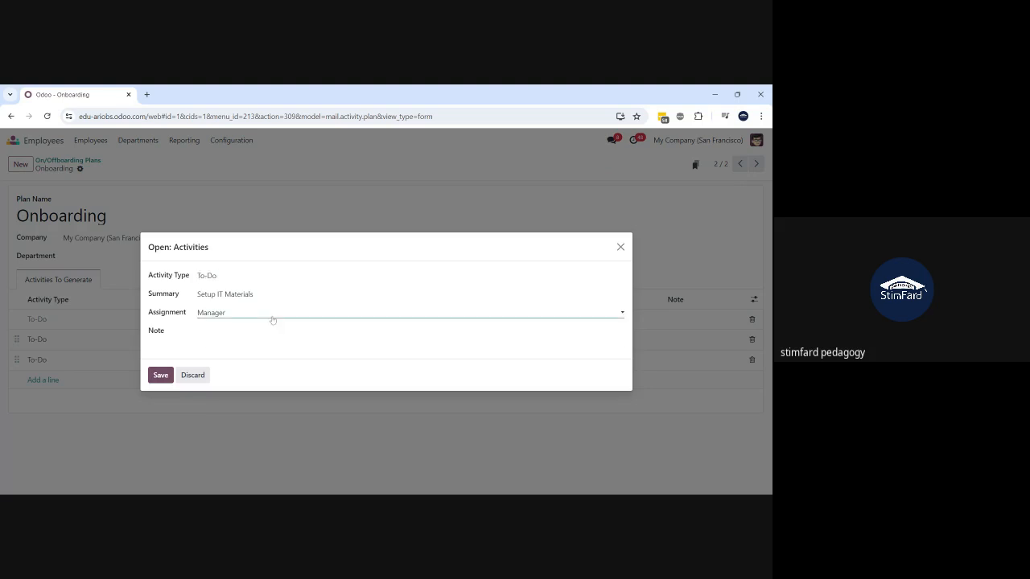
{"action": "left_click", "coordinate": [196, 378]}
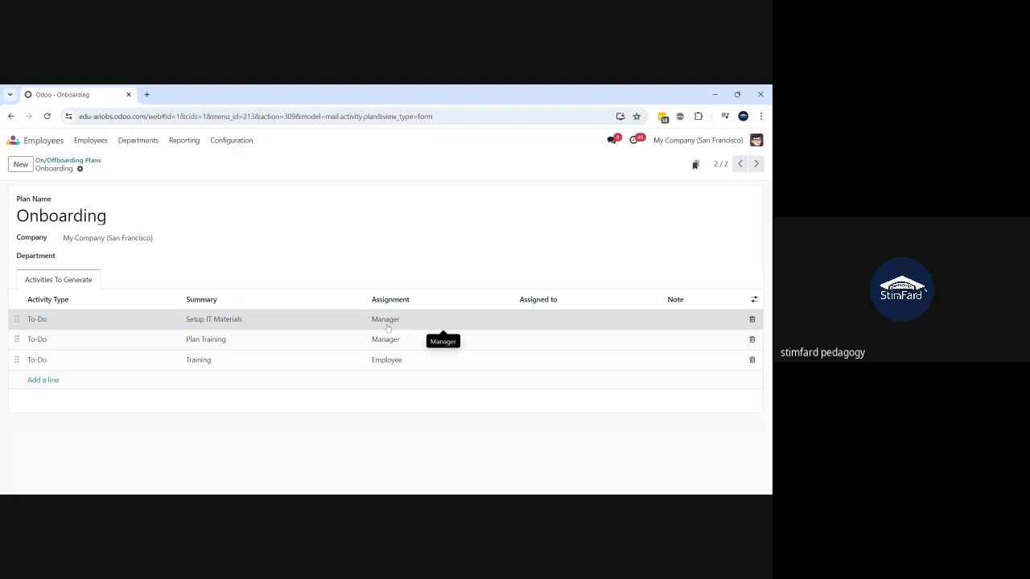
- Search the employee list by the consultant's name, open the record and start Launch Plan
{"action": "left_click", "coordinate": [93, 143]}
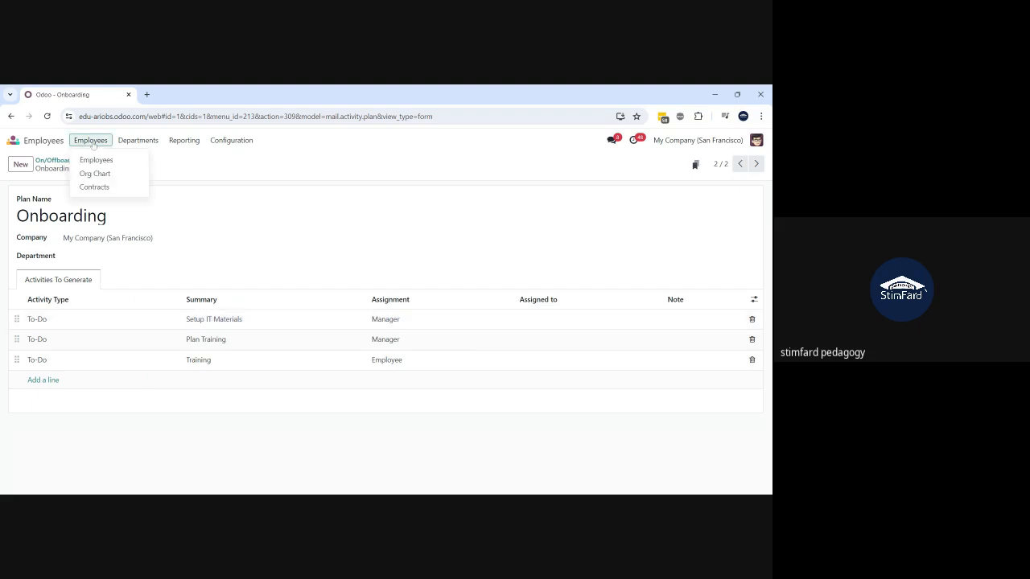
{"action": "left_click", "coordinate": [97, 159]}
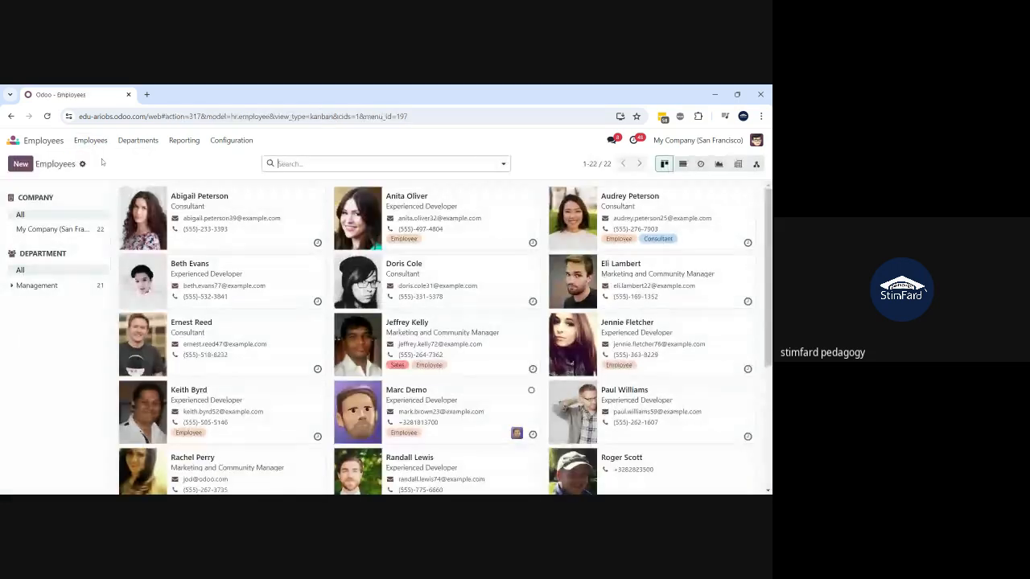
{"action": "type", "text": "shakeel"}
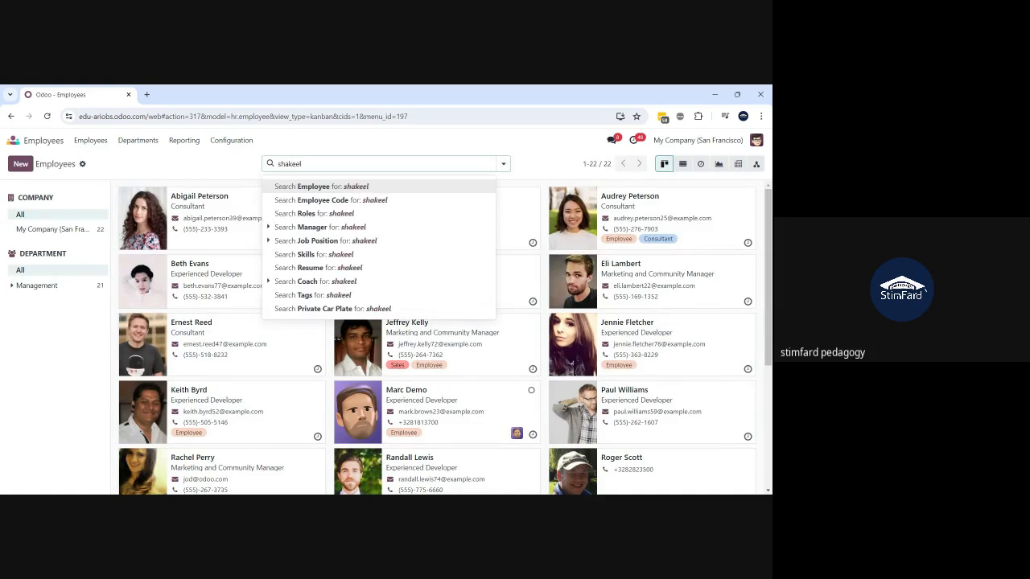
{"action": "key", "text": "Return"}
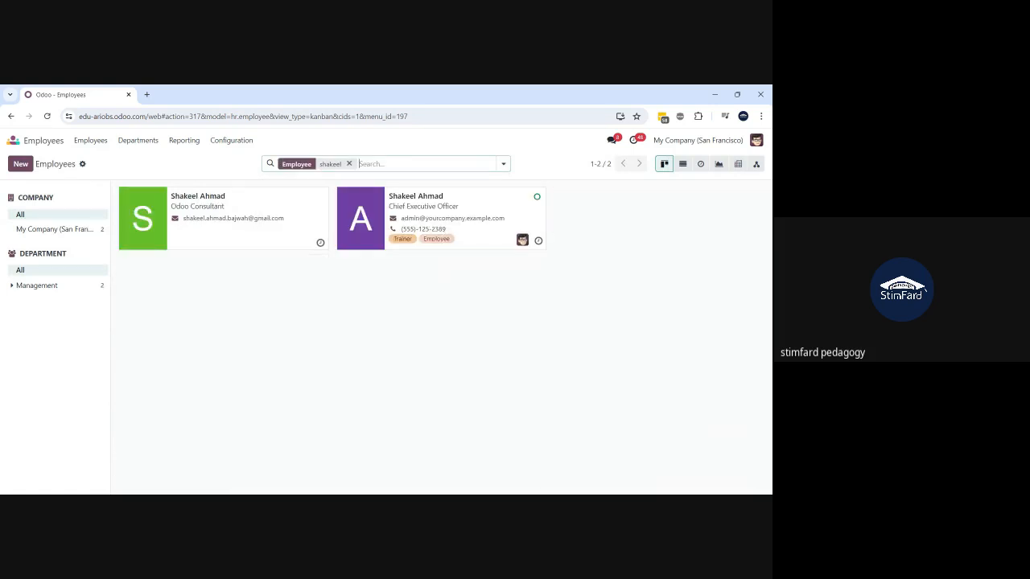
{"action": "left_click", "coordinate": [225, 244]}
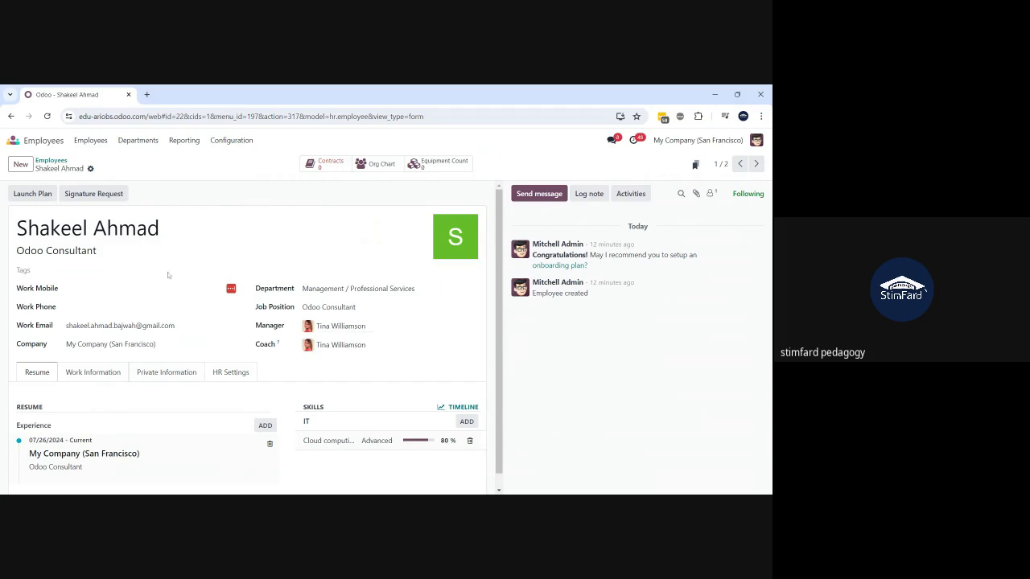
{"action": "left_click", "coordinate": [33, 201]}
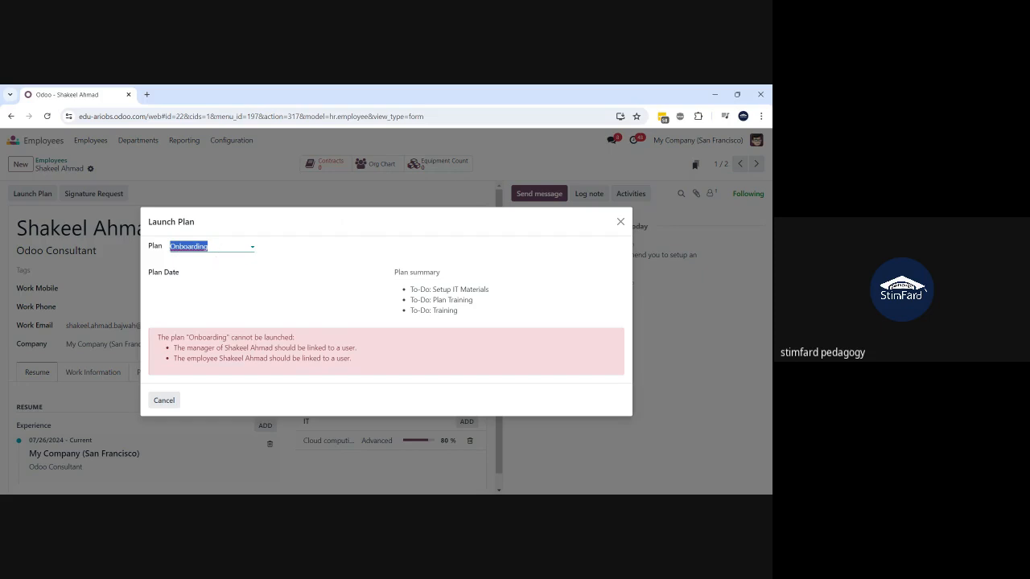
- Check the available plans, then cancel the Launch Plan dialog without launching
{"action": "left_click", "coordinate": [201, 246]}
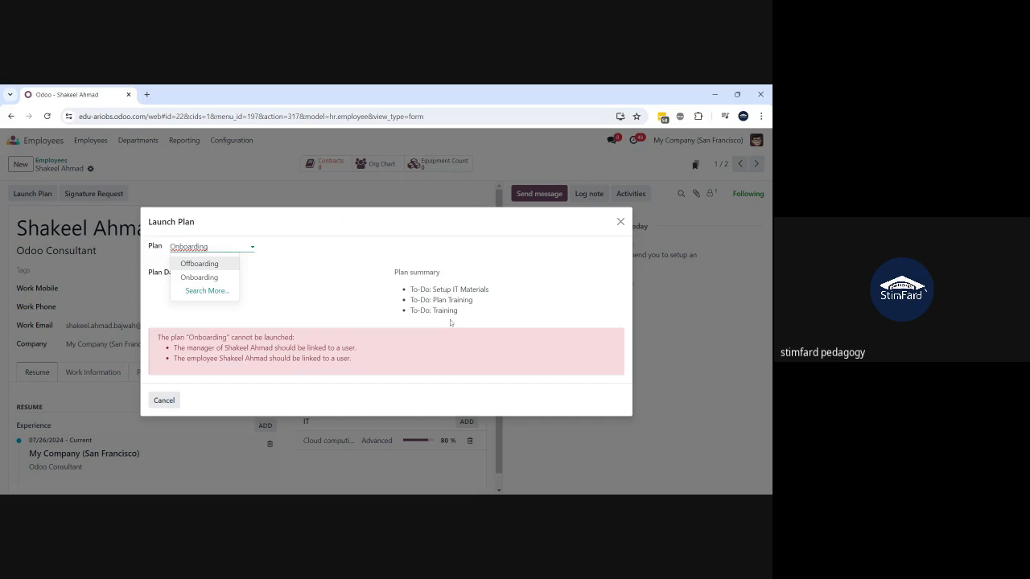
{"action": "left_click", "coordinate": [292, 305]}
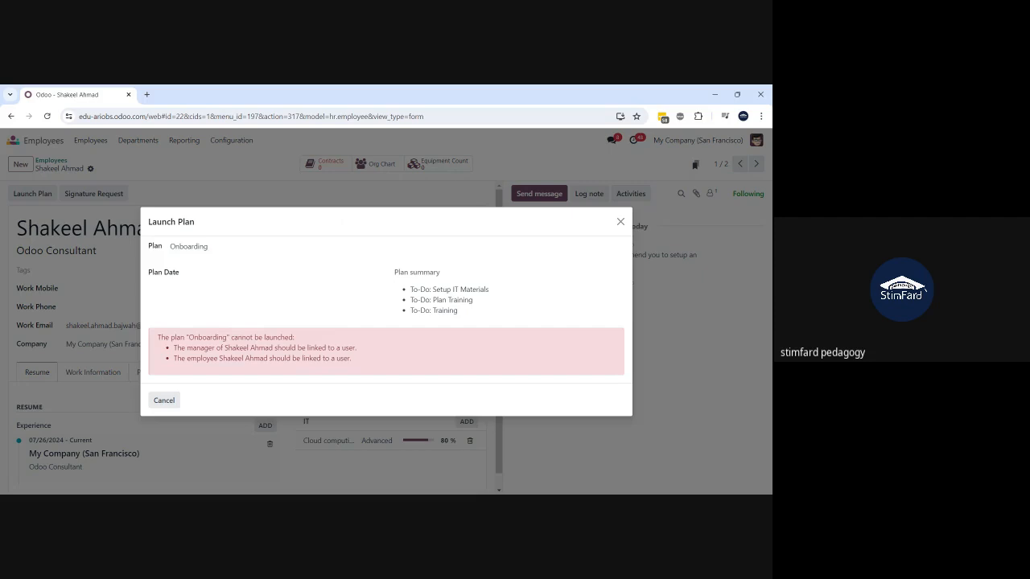
{"action": "left_click", "coordinate": [169, 401]}
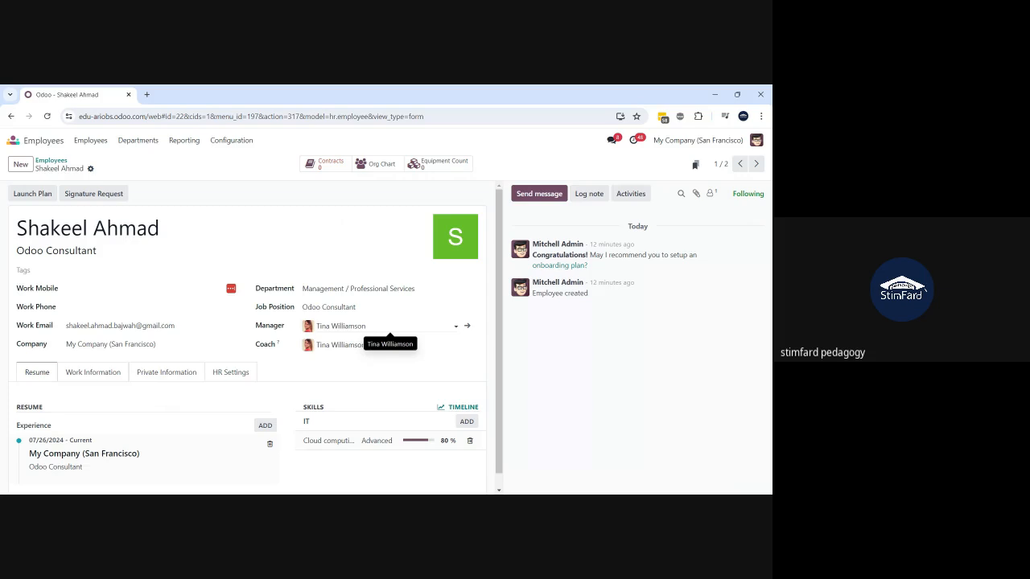
- Set the consultant's Manager to the Human Resources Manager, which also fills in Coach
{"action": "left_click", "coordinate": [389, 326]}
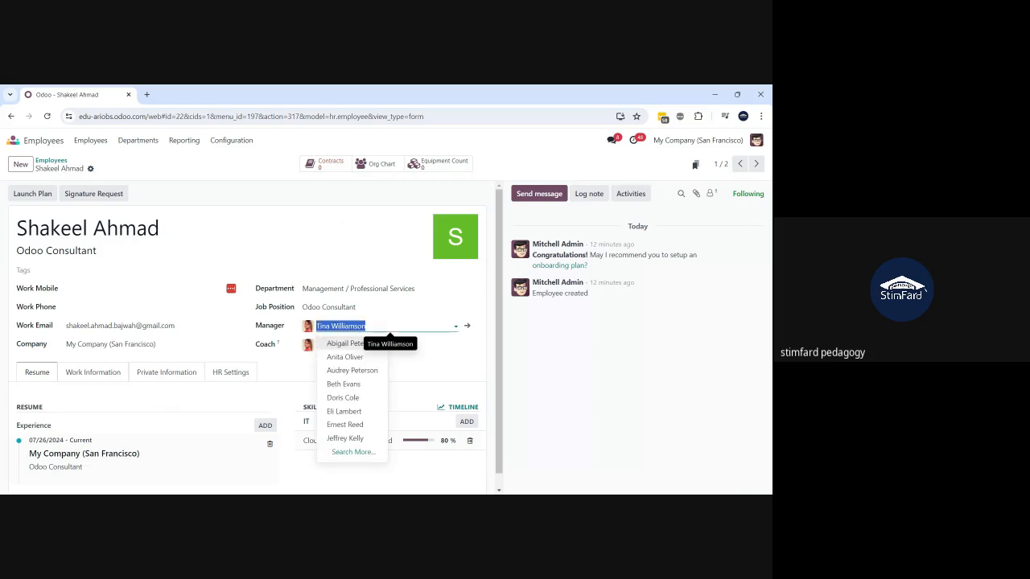
{"action": "type", "text": "mitch"}
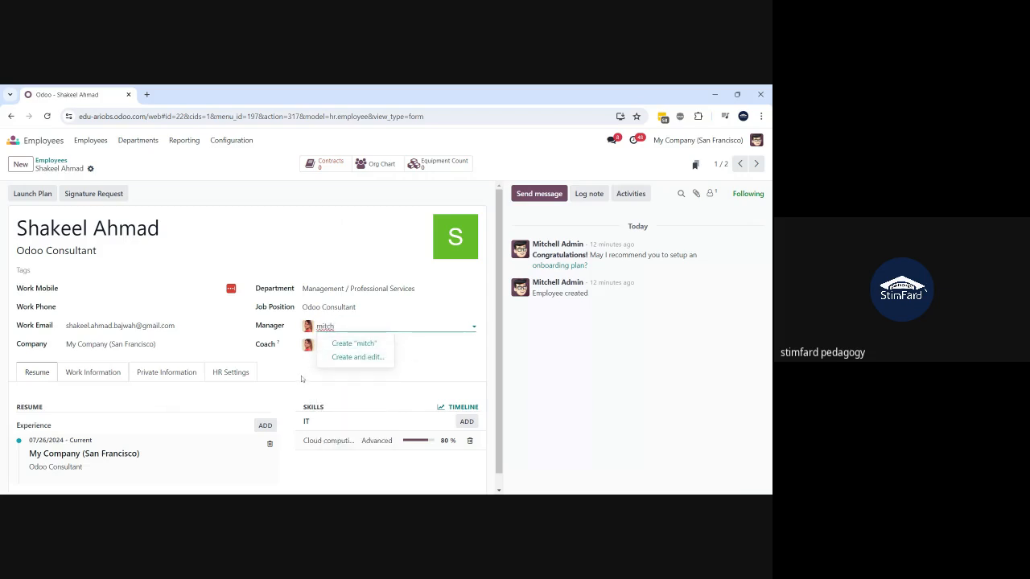
{"action": "key", "text": "BackSpace"}
{"action": "key", "text": "BackSpace"}
{"action": "key", "text": "BackSpace"}
{"action": "key", "text": "BackSpace"}
{"action": "key", "text": "BackSpace"}
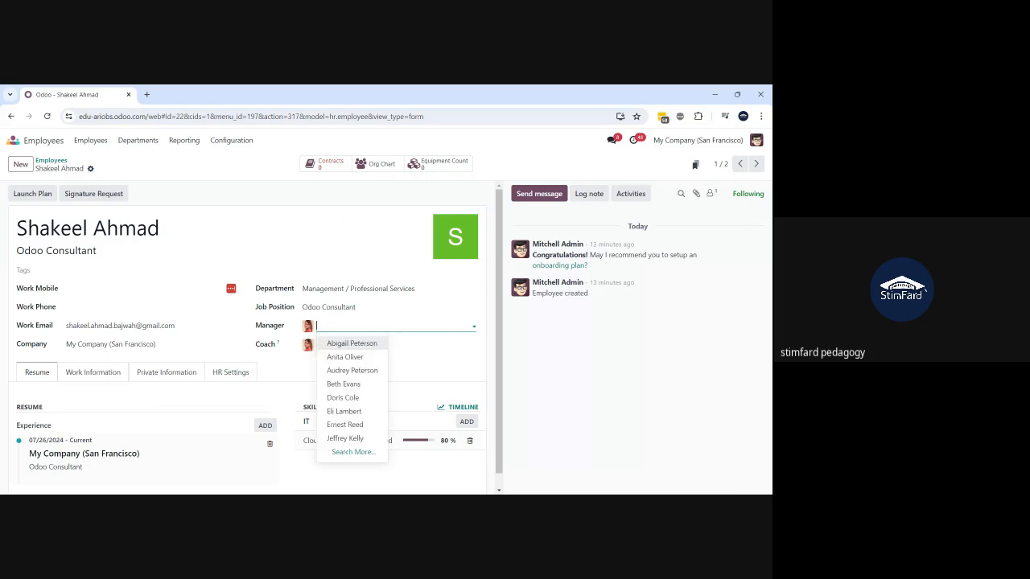
{"action": "type", "text": "admi"}
{"action": "key", "text": "BackSpace"}
{"action": "key", "text": "BackSpace"}
{"action": "key", "text": "BackSpace"}
{"action": "key", "text": "BackSpace"}
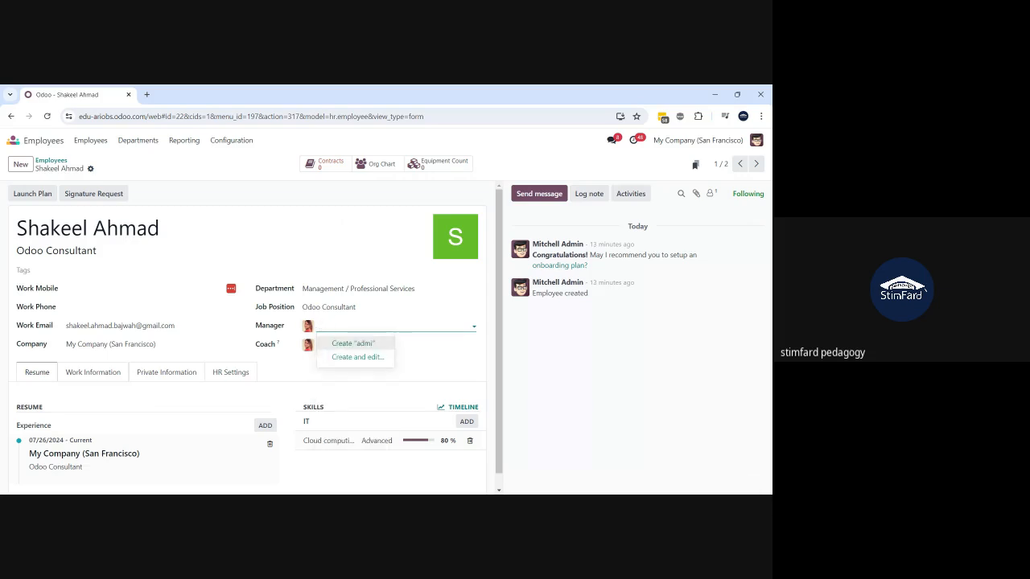
{"action": "type", "text": "she"}
{"action": "key", "text": "BackSpace"}
{"action": "key", "text": "BackSpace"}
{"action": "key", "text": "BackSpace"}
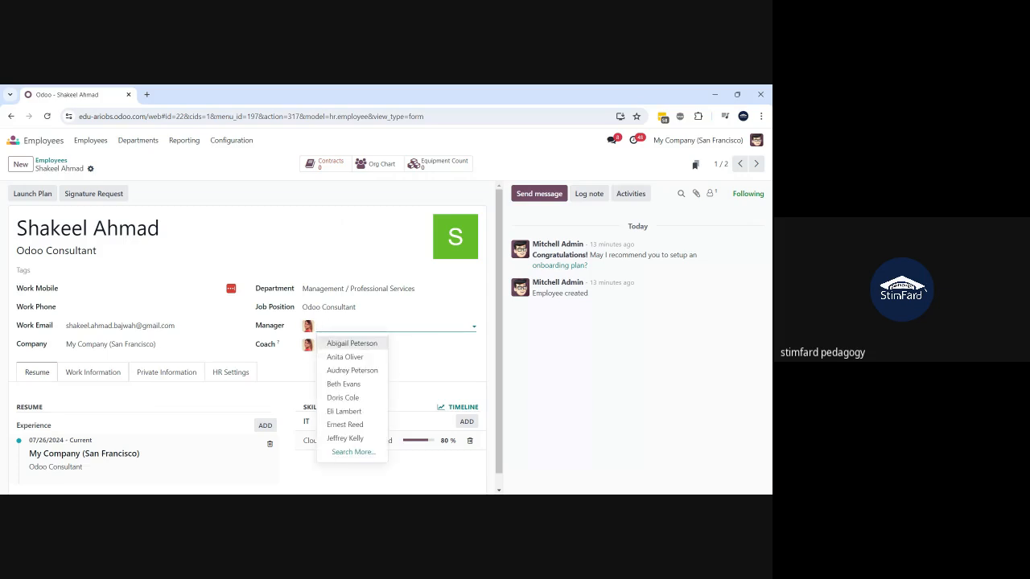
{"action": "key", "text": "Escape"}
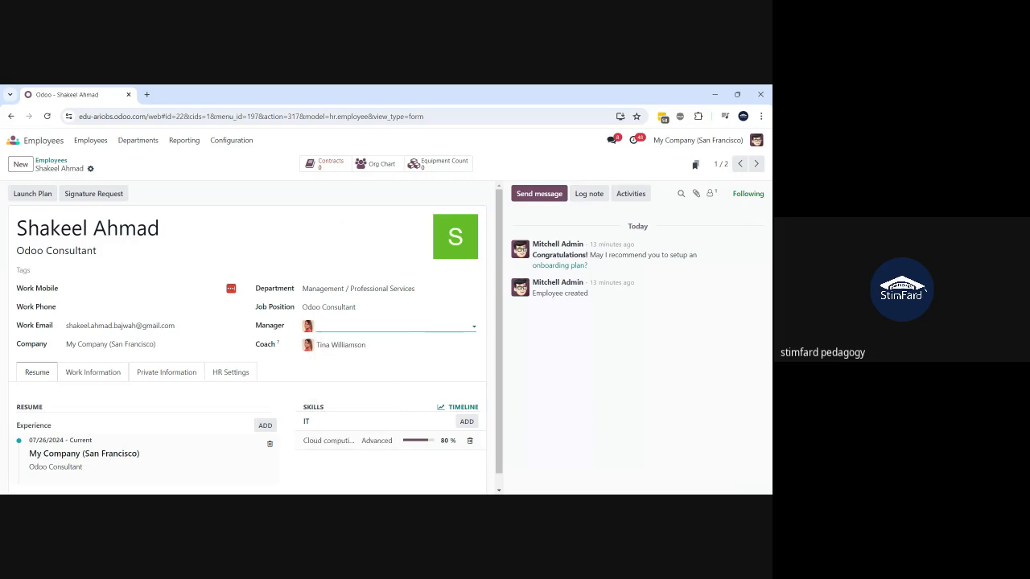
{"action": "left_click", "coordinate": [570, 367]}
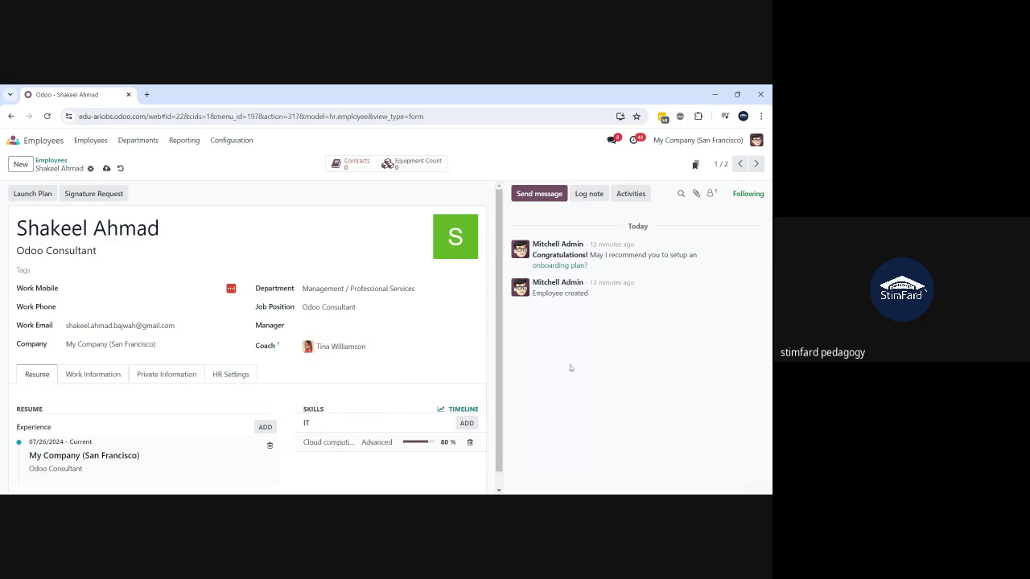
{"action": "left_click", "coordinate": [450, 326]}
{"action": "type", "text": "t"}
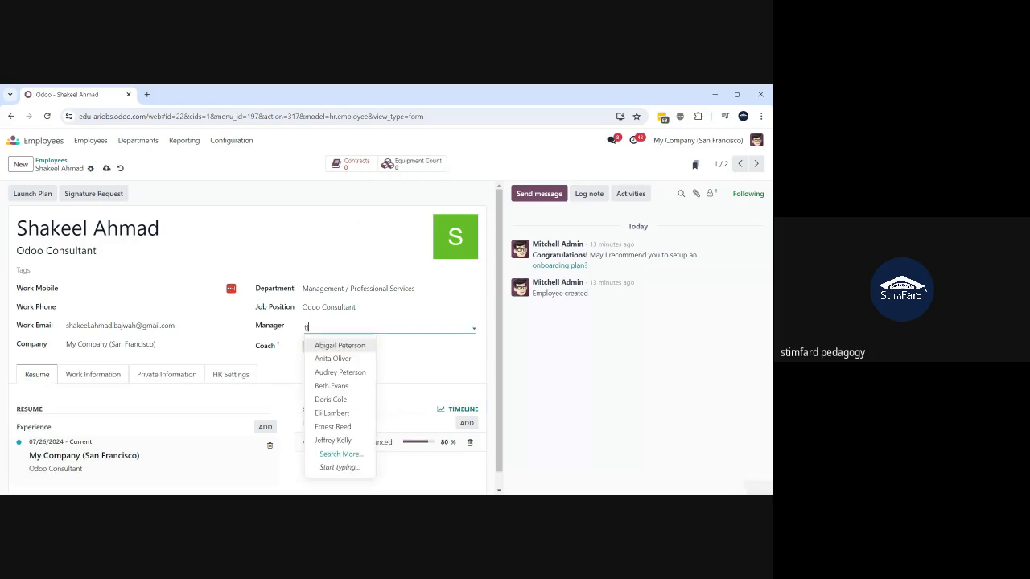
{"action": "type", "text": "ina"}
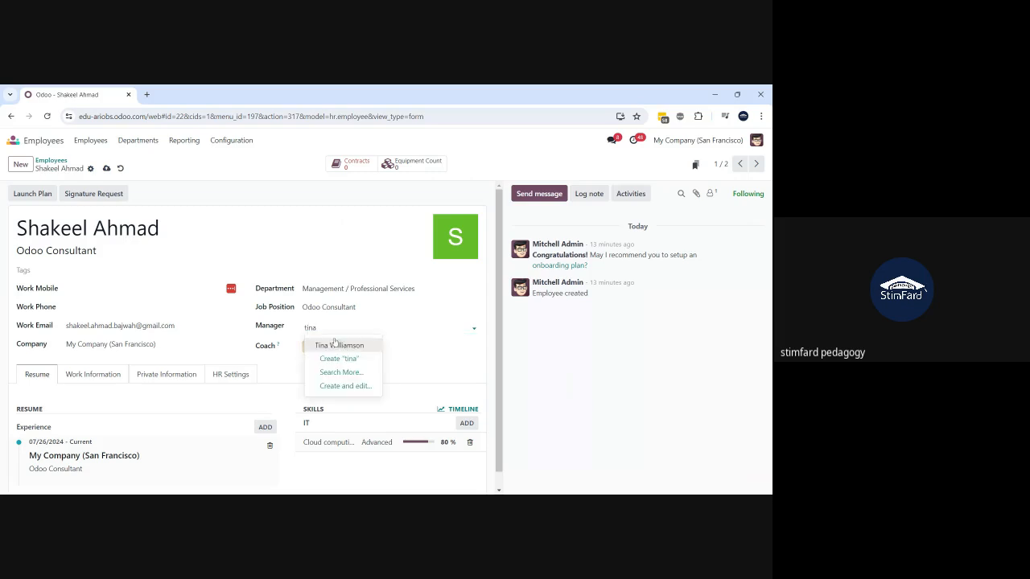
{"action": "left_click", "coordinate": [336, 345]}
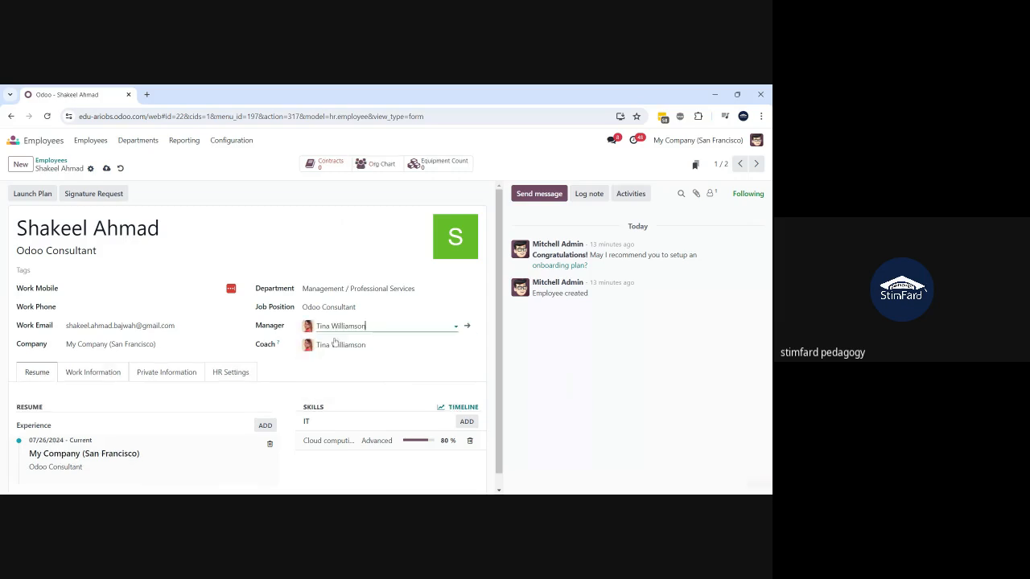
- Open the Human Resources Manager's employee record and save a new user account for her
{"action": "left_click", "coordinate": [467, 326]}
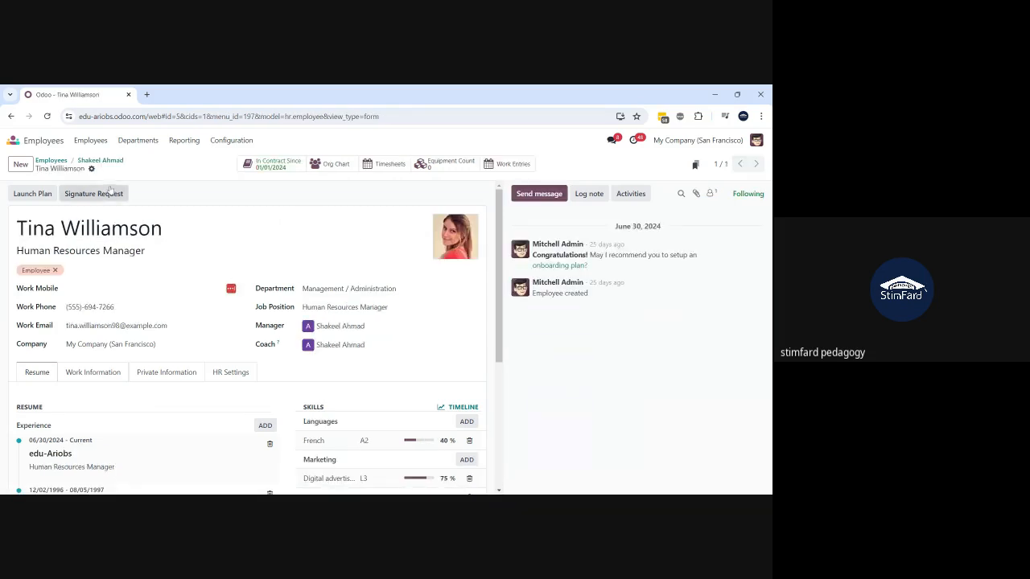
{"action": "left_click", "coordinate": [91, 169]}
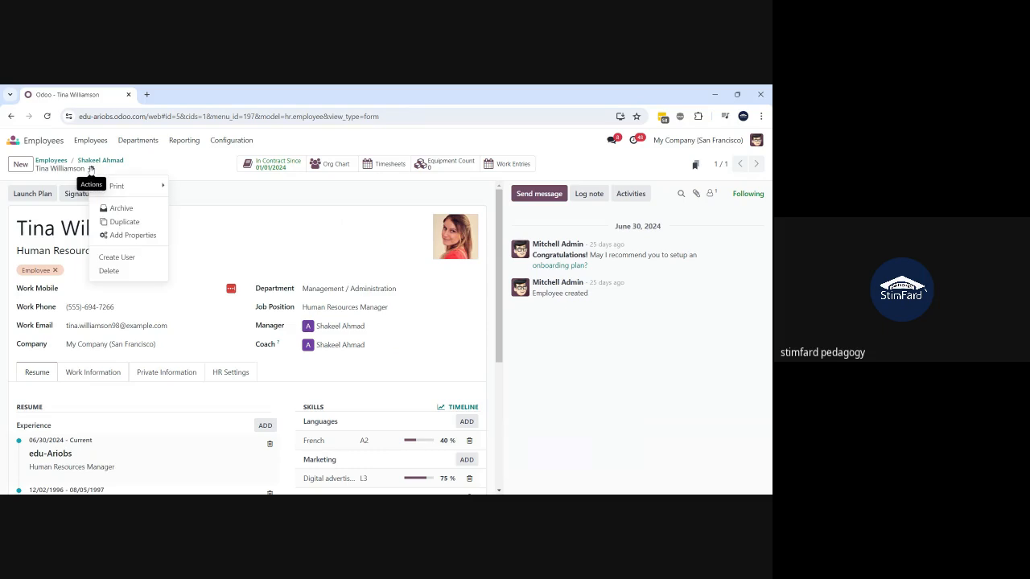
{"action": "left_click", "coordinate": [128, 268]}
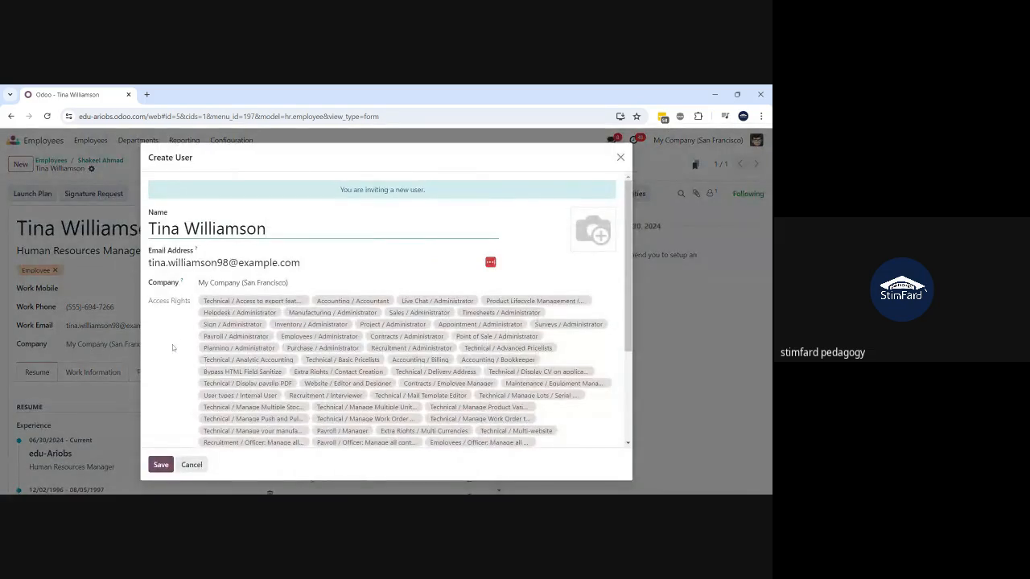
{"action": "left_click", "coordinate": [161, 466]}
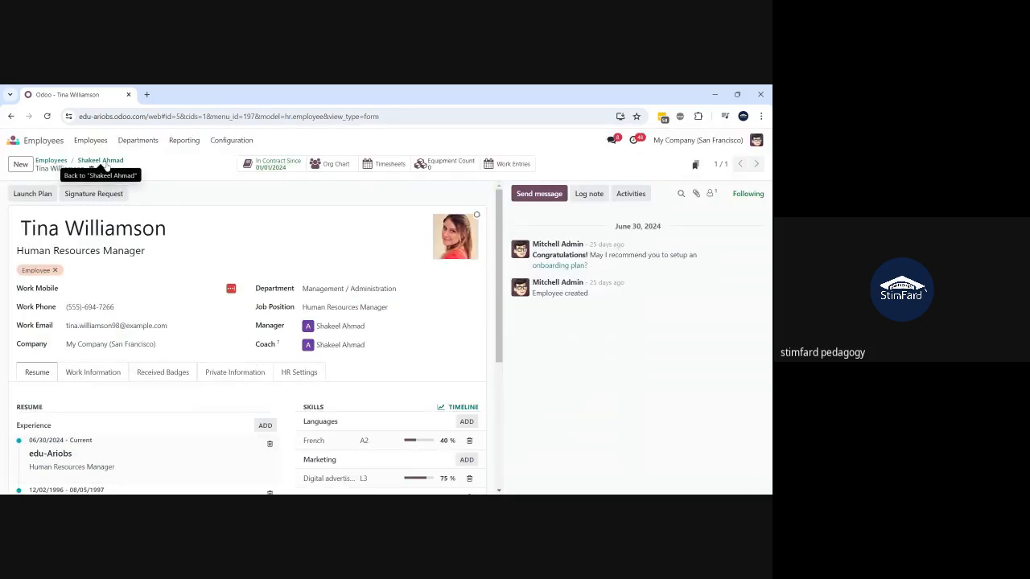
- Return to the consultant's record, retry Launch Plan, and cancel it again
{"action": "left_click", "coordinate": [103, 162]}
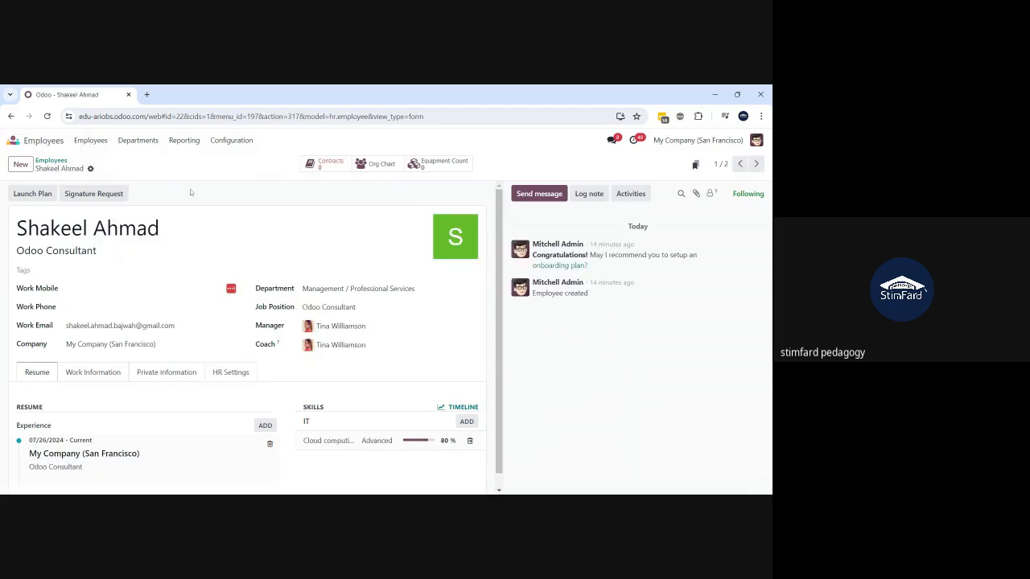
{"action": "left_click", "coordinate": [32, 193]}
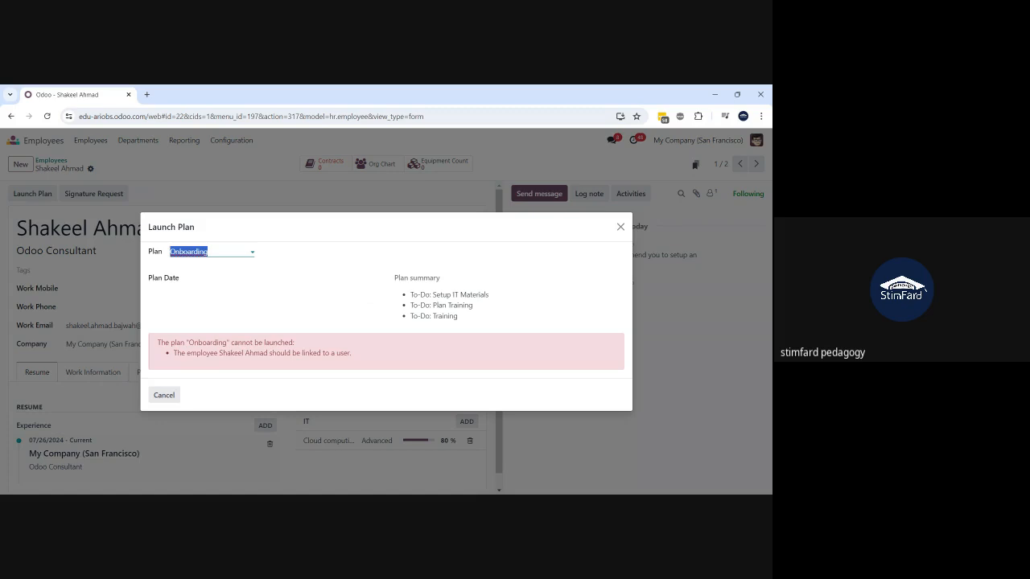
{"action": "left_click", "coordinate": [164, 398]}
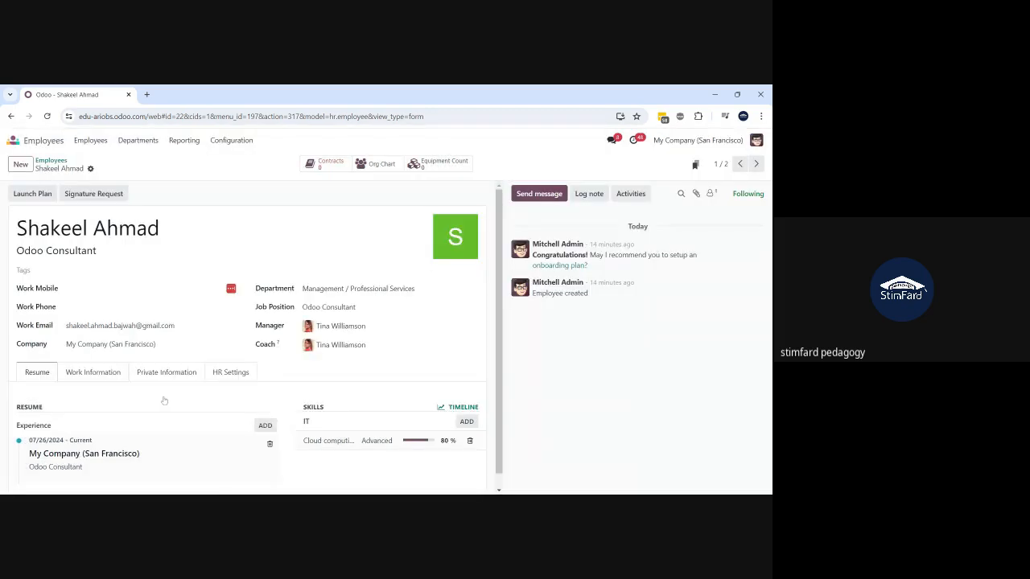
- Create a user for the consultant, appending 2 to name and e-mail to make the login unique
{"action": "left_click", "coordinate": [91, 170]}
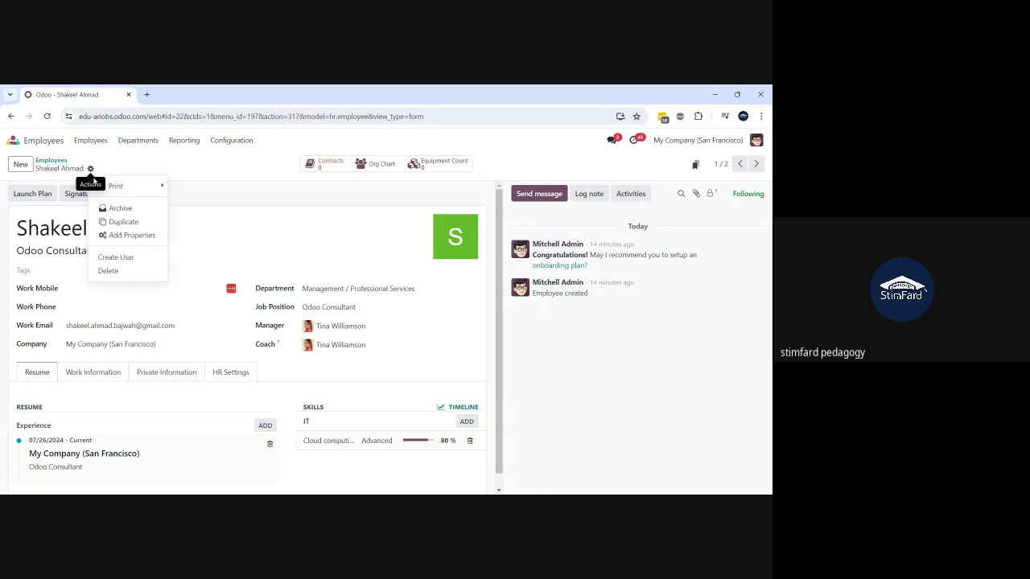
{"action": "left_click", "coordinate": [120, 264]}
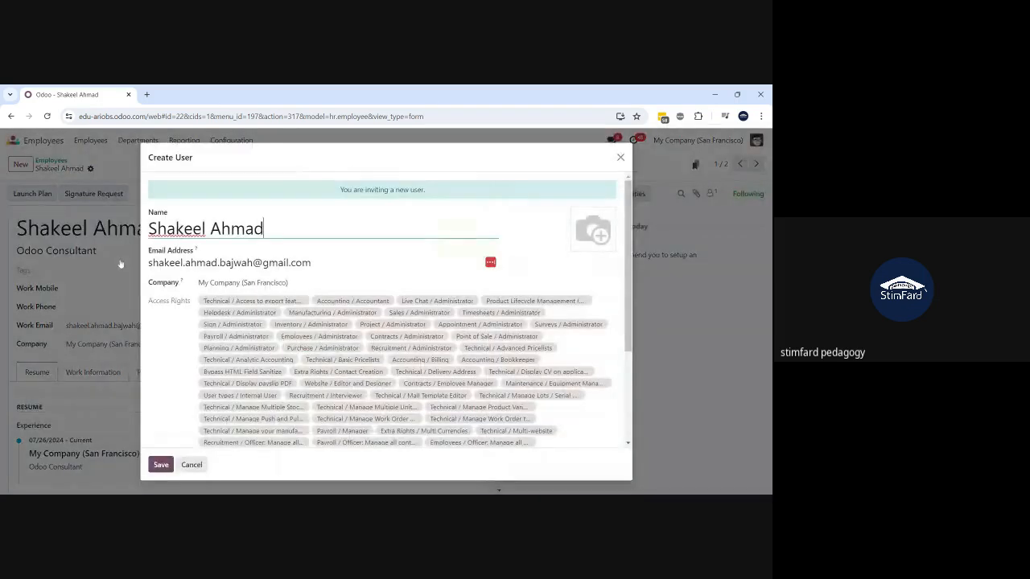
{"action": "left_click", "coordinate": [154, 463]}
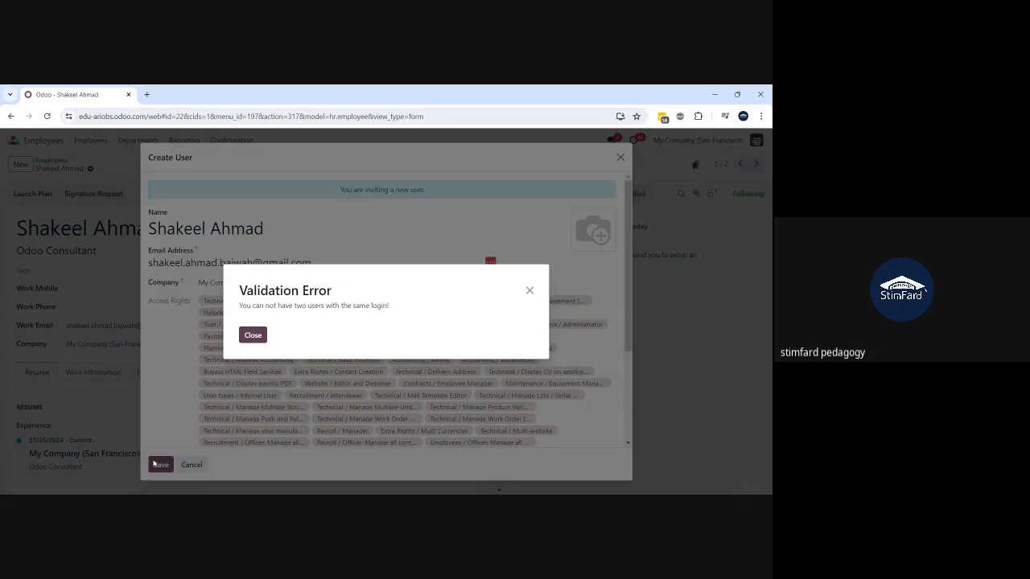
{"action": "left_click", "coordinate": [254, 337]}
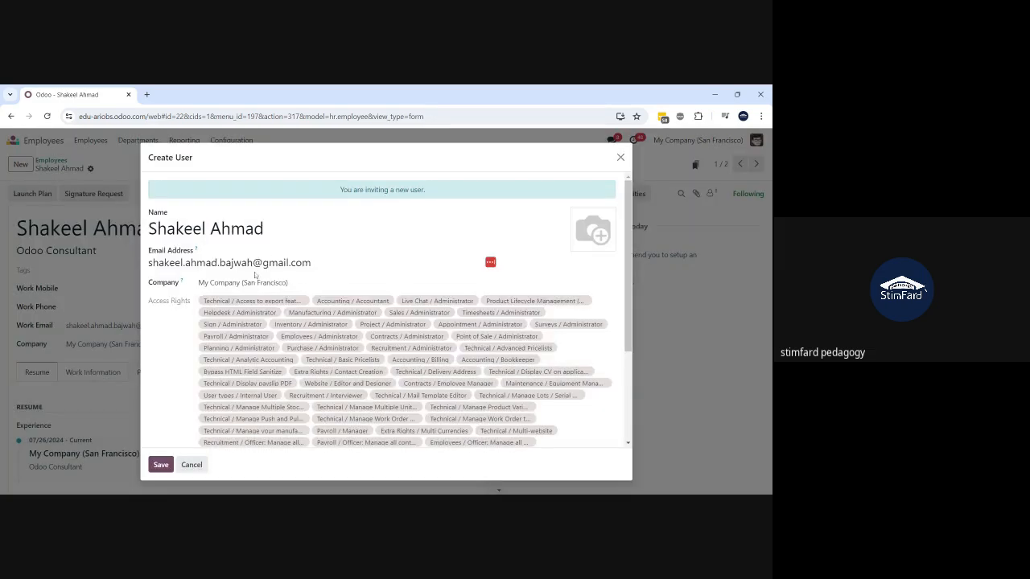
{"action": "left_click", "coordinate": [270, 228]}
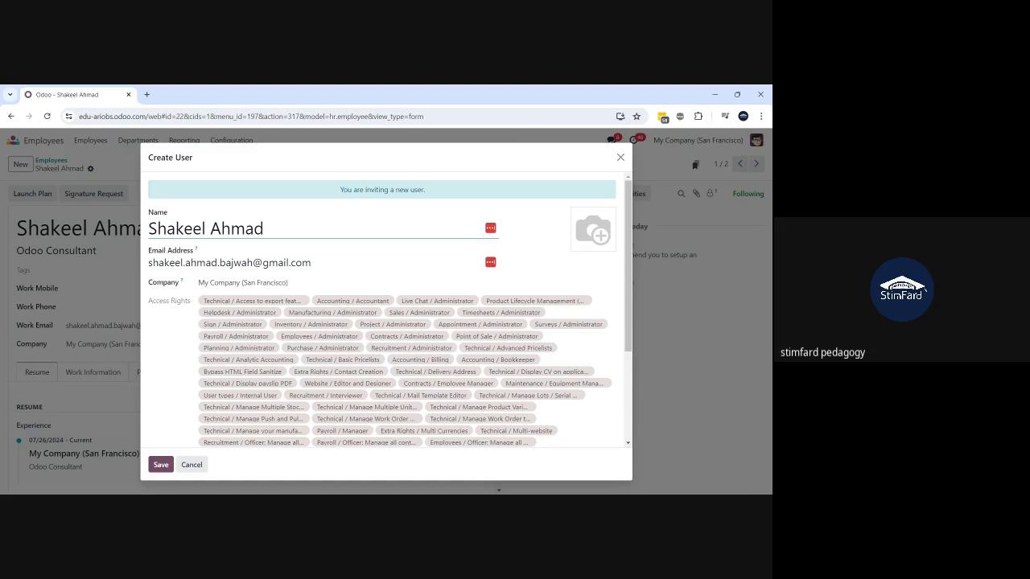
{"action": "type", "text": "2"}
{"action": "left_click", "coordinate": [165, 468]}
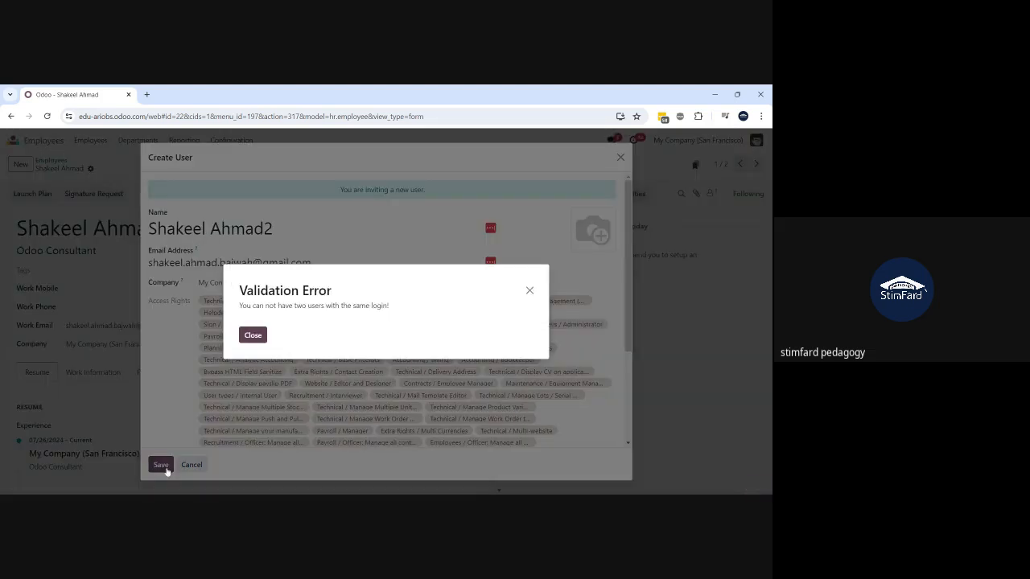
{"action": "left_click", "coordinate": [255, 336]}
{"action": "left_click", "coordinate": [258, 263]}
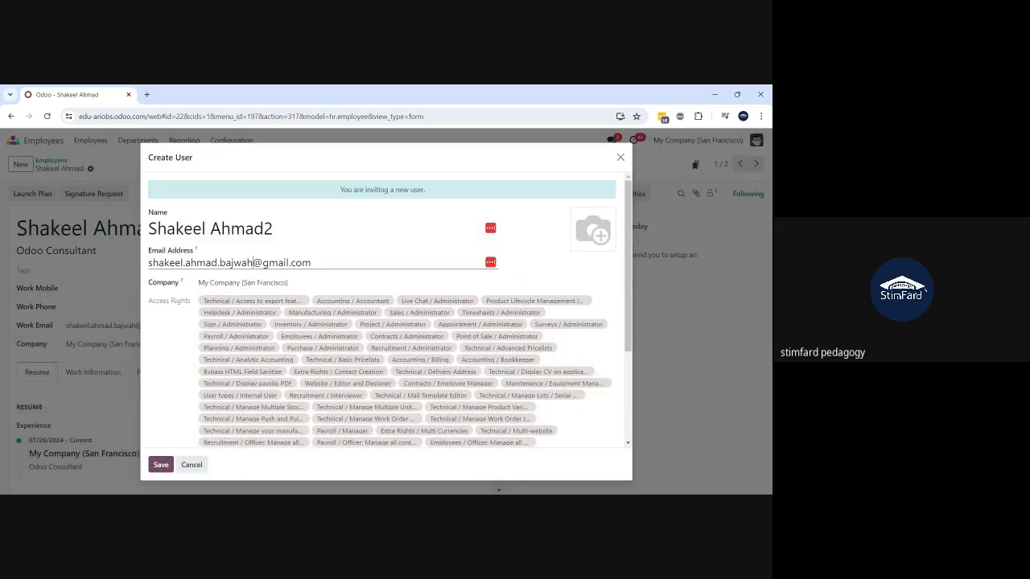
{"action": "type", "text": "2"}
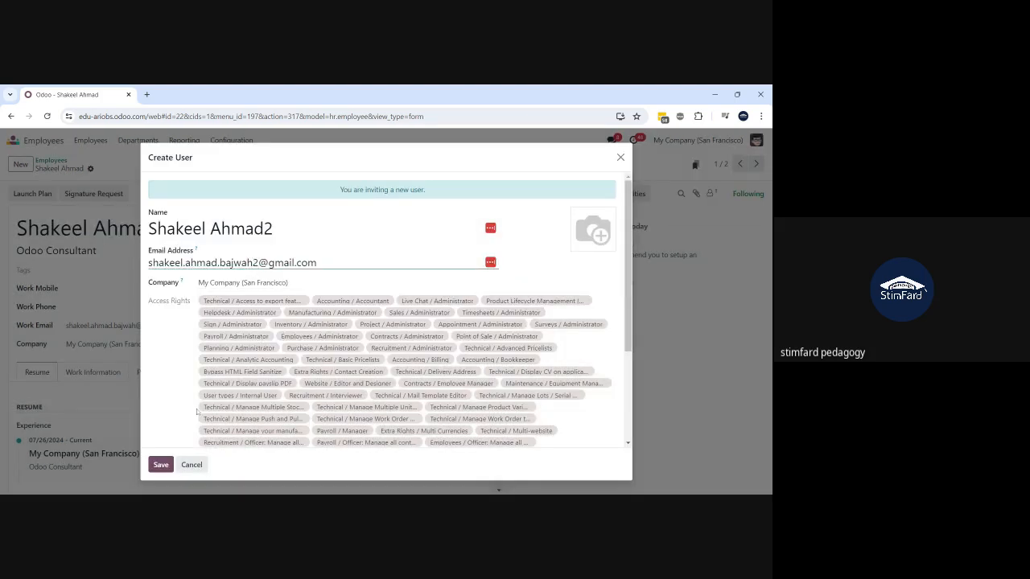
{"action": "left_click", "coordinate": [161, 464]}
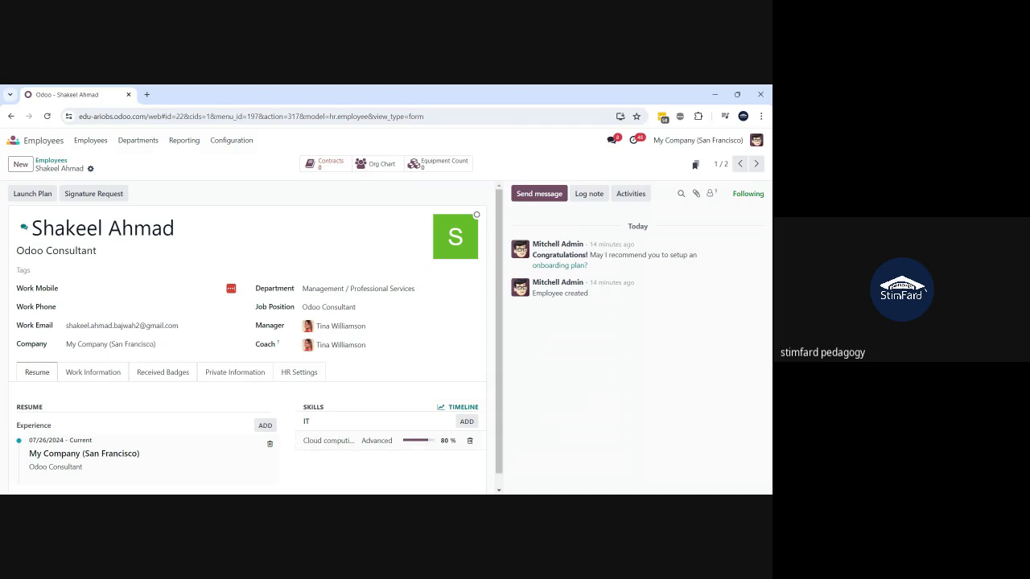
- Launch the Onboarding plan with plan date 08/01/2024 and schedule its activities
{"action": "left_click", "coordinate": [32, 194]}
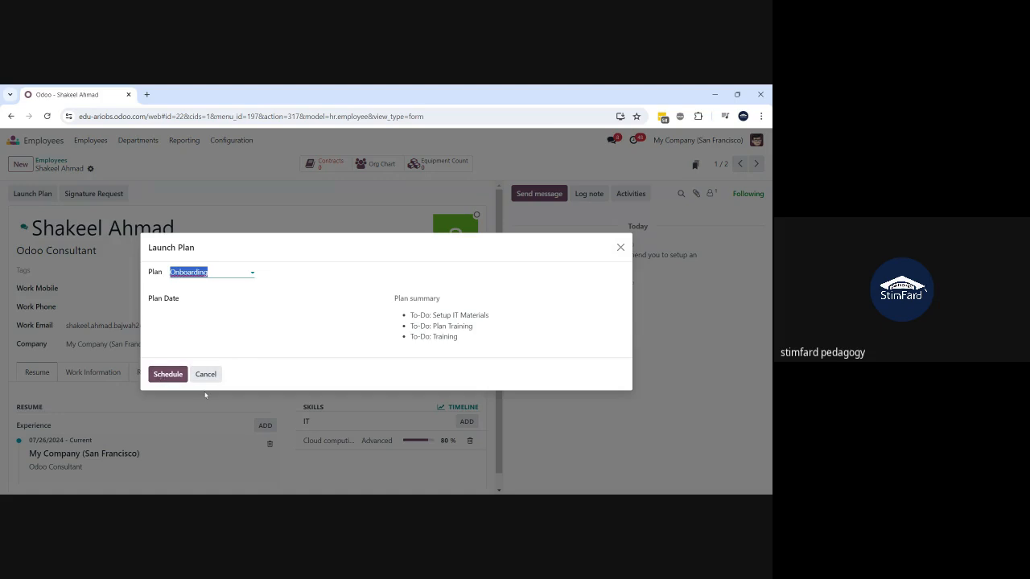
{"action": "left_click", "coordinate": [219, 304]}
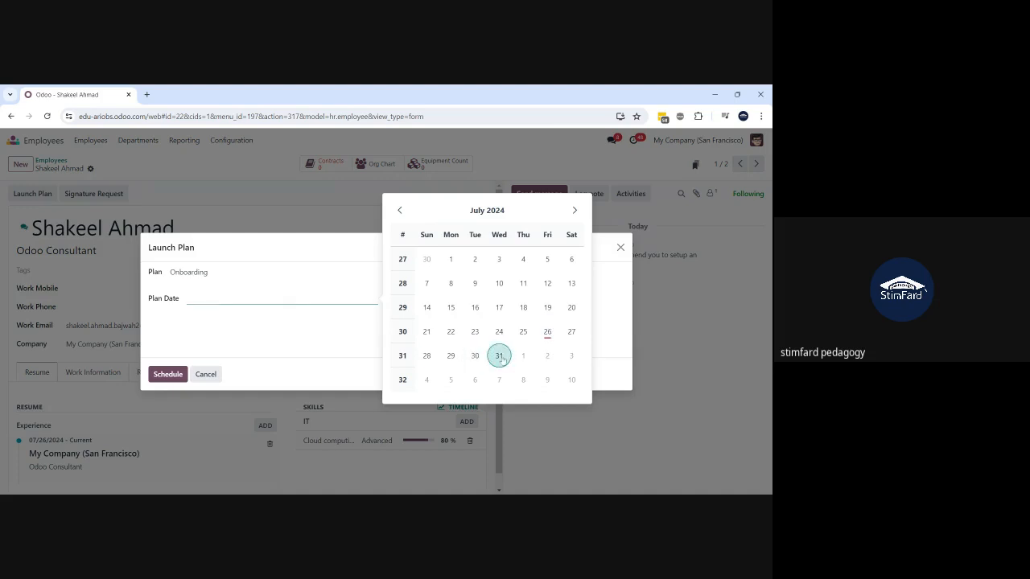
{"action": "left_click", "coordinate": [529, 359]}
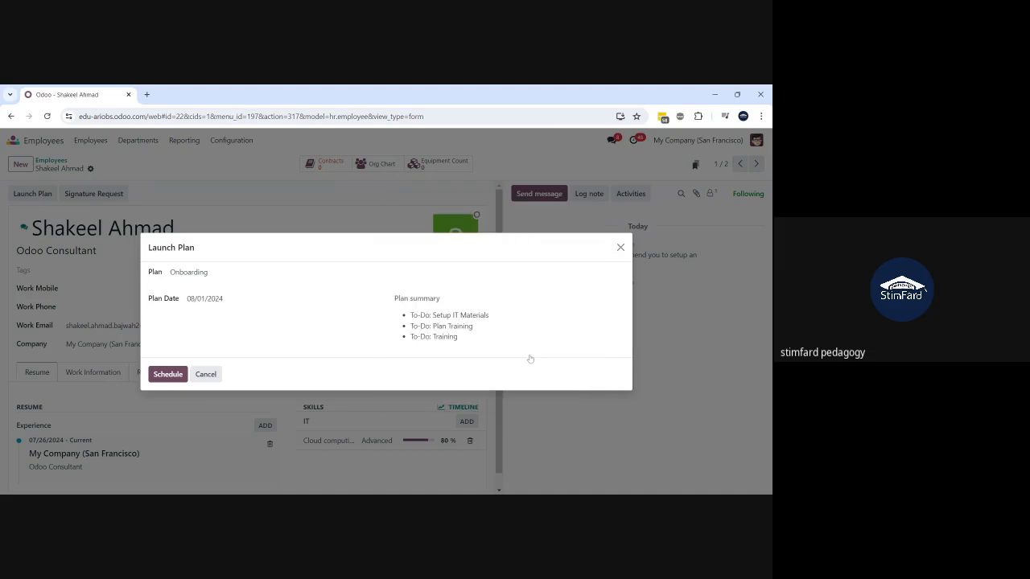
{"action": "left_click", "coordinate": [175, 376]}
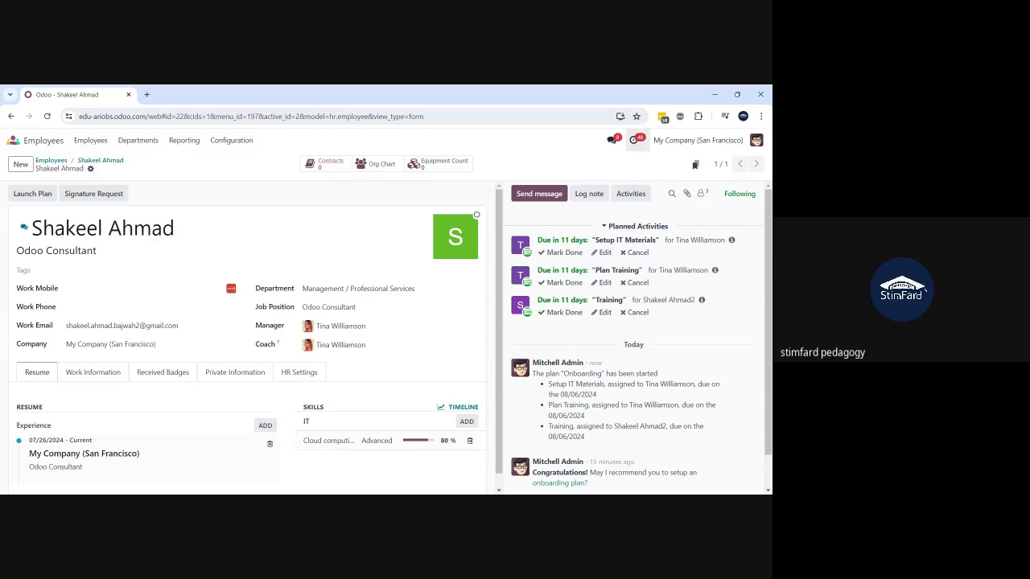
{"action": "left_click", "coordinate": [634, 140]}
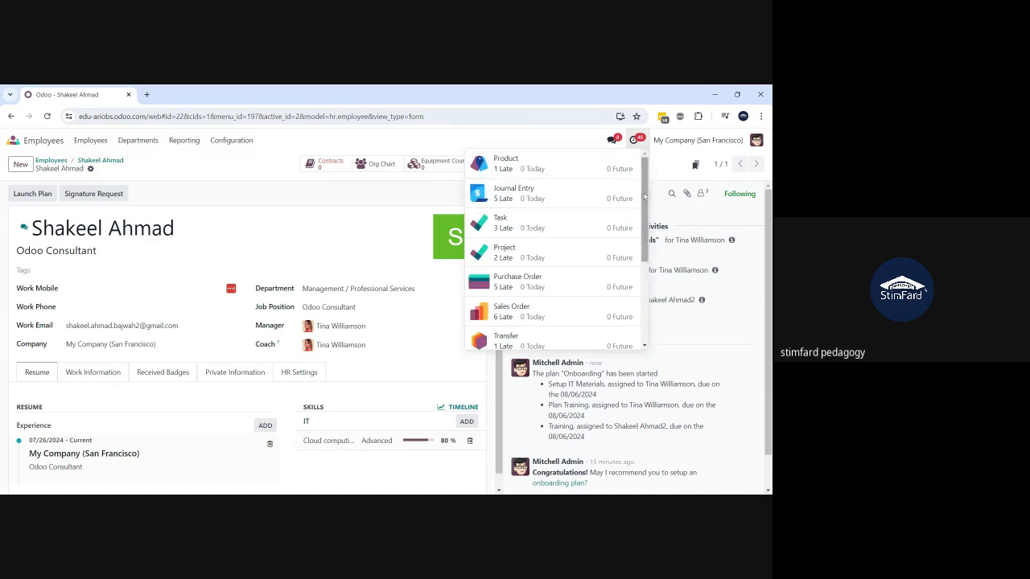
{"action": "left_click_drag", "start_coordinate": [646, 199], "coordinate": [647, 299]}
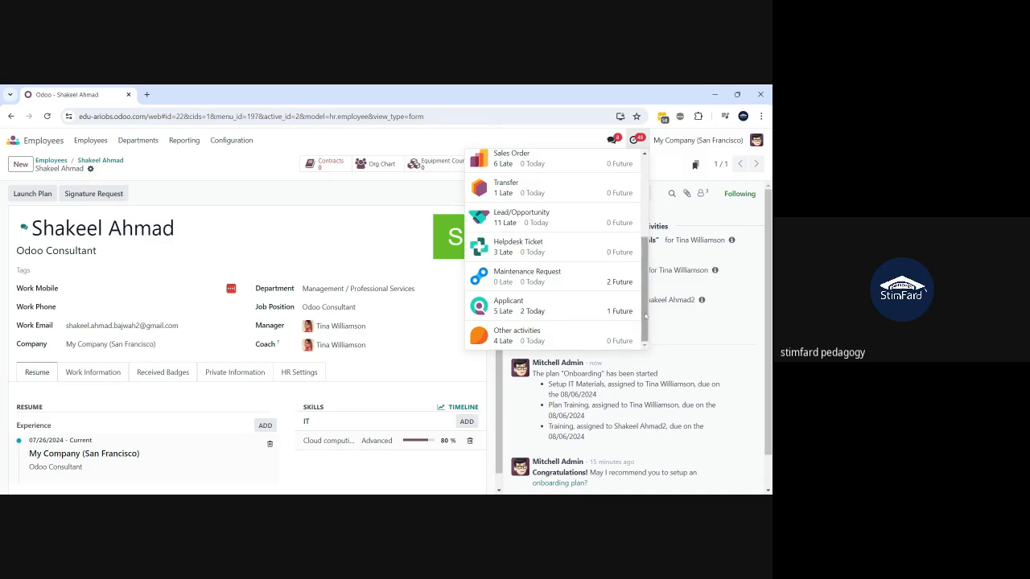
{"action": "left_click", "coordinate": [500, 129]}
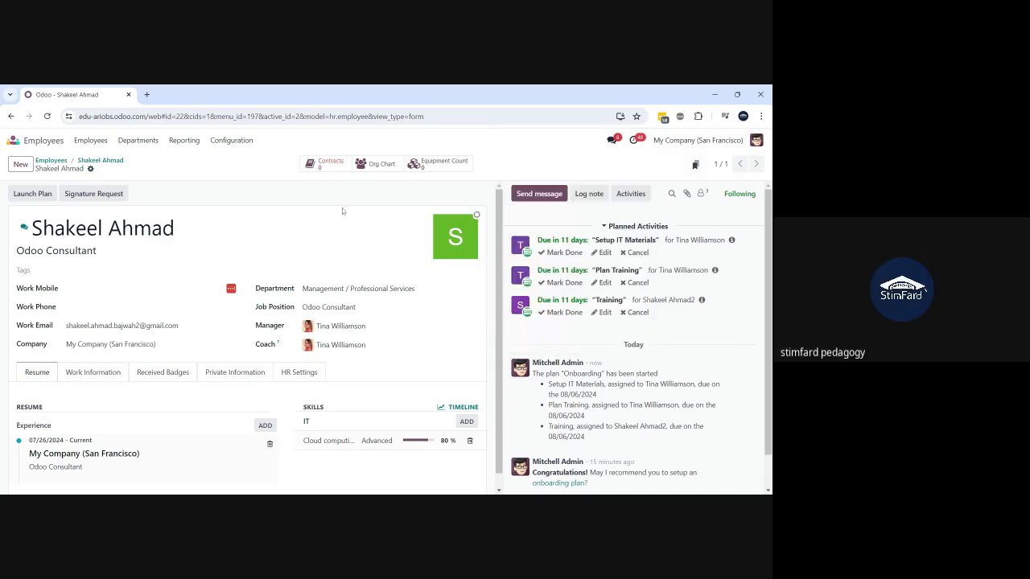
- Mark Setup IT Materials, Plan Training and Training activities as done in the chatter
{"action": "mouse_move", "coordinate": [440, 250]}
{"action": "left_click", "coordinate": [568, 255]}
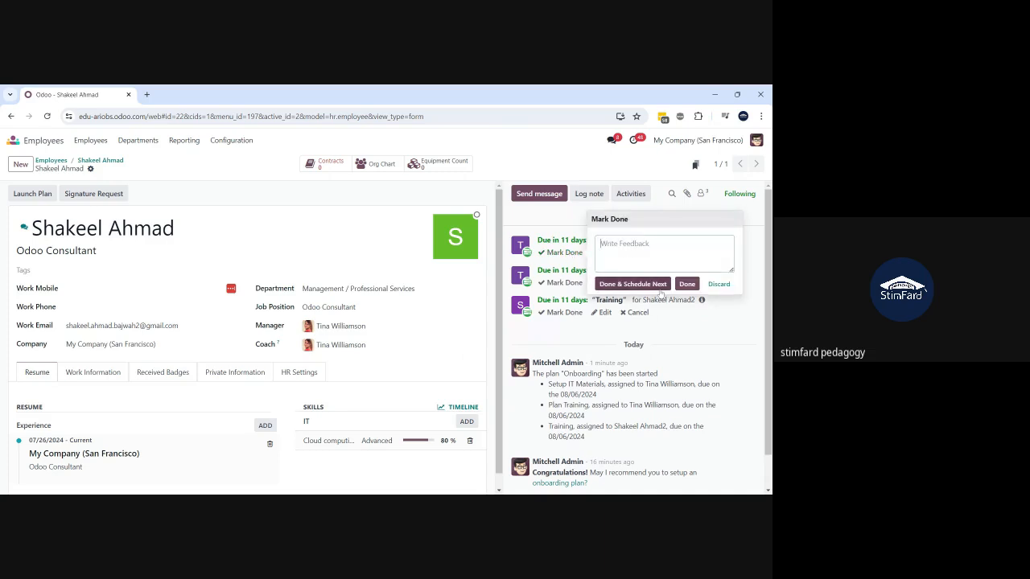
{"action": "left_click", "coordinate": [688, 285]}
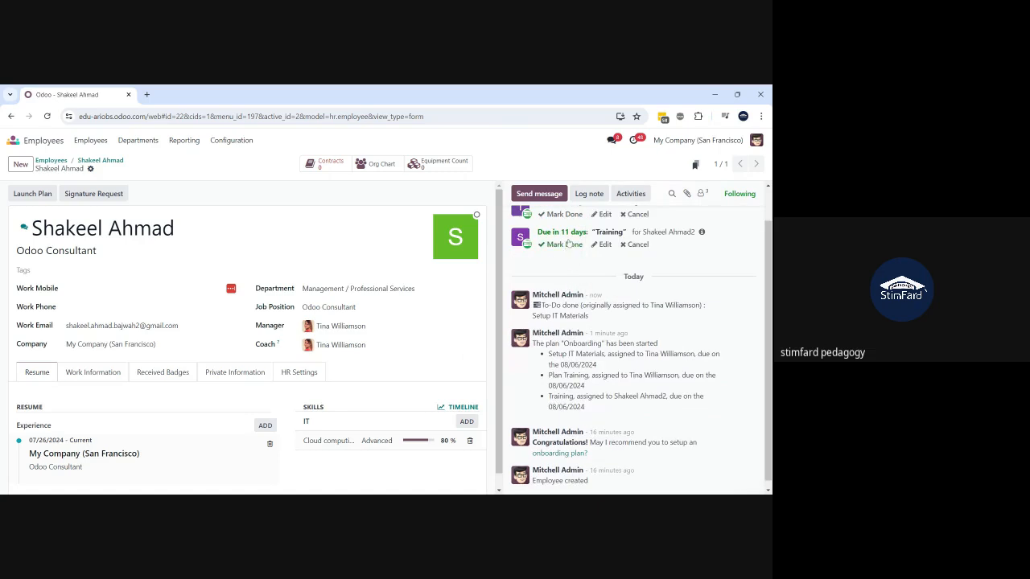
{"action": "scroll", "coordinate": [572, 261], "scroll_direction": "up", "scroll_amount": 1}
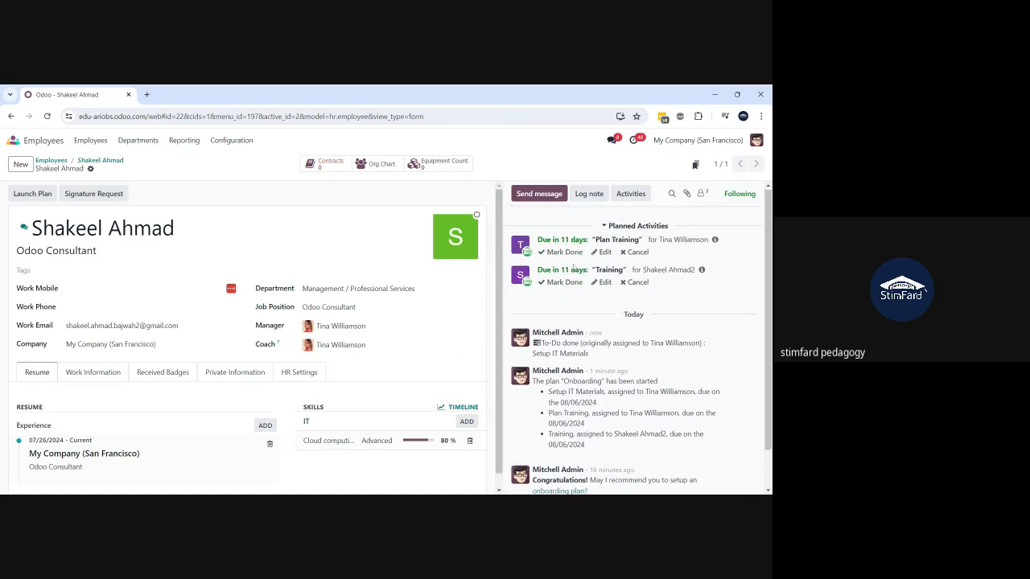
{"action": "left_click", "coordinate": [566, 254]}
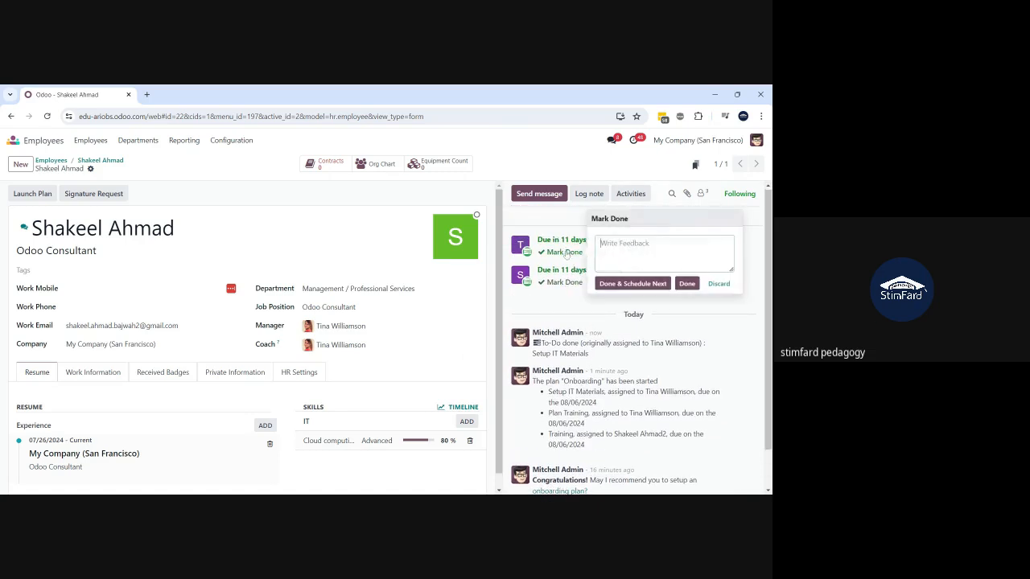
{"action": "left_click", "coordinate": [685, 284]}
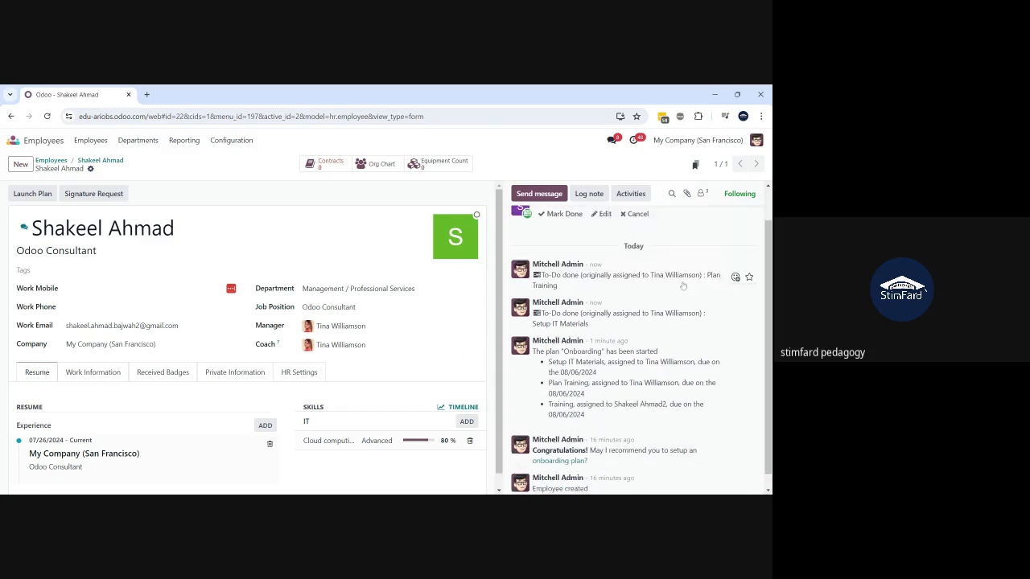
{"action": "scroll", "coordinate": [683, 286], "scroll_direction": "up", "scroll_amount": 1}
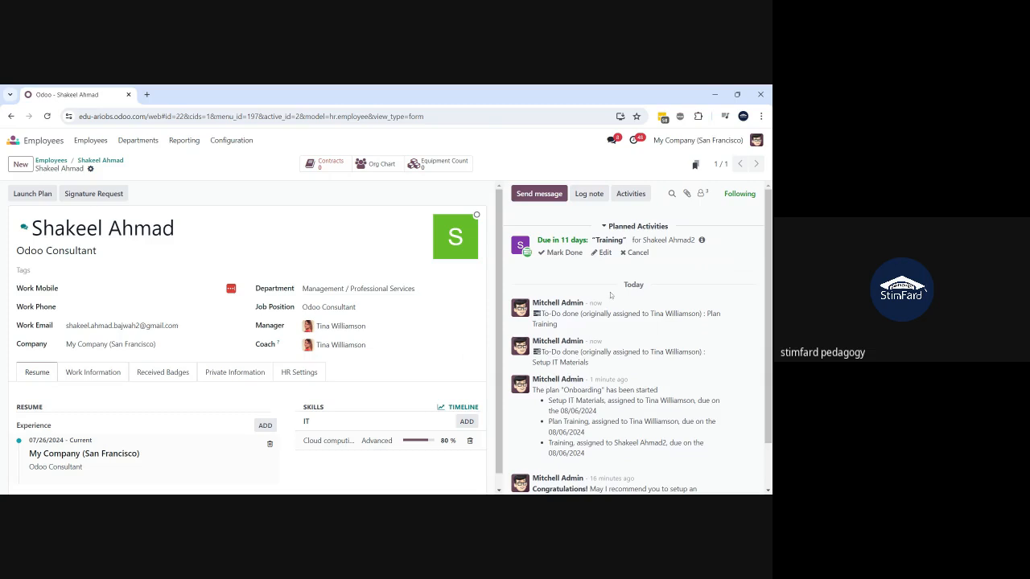
{"action": "left_click", "coordinate": [563, 253]}
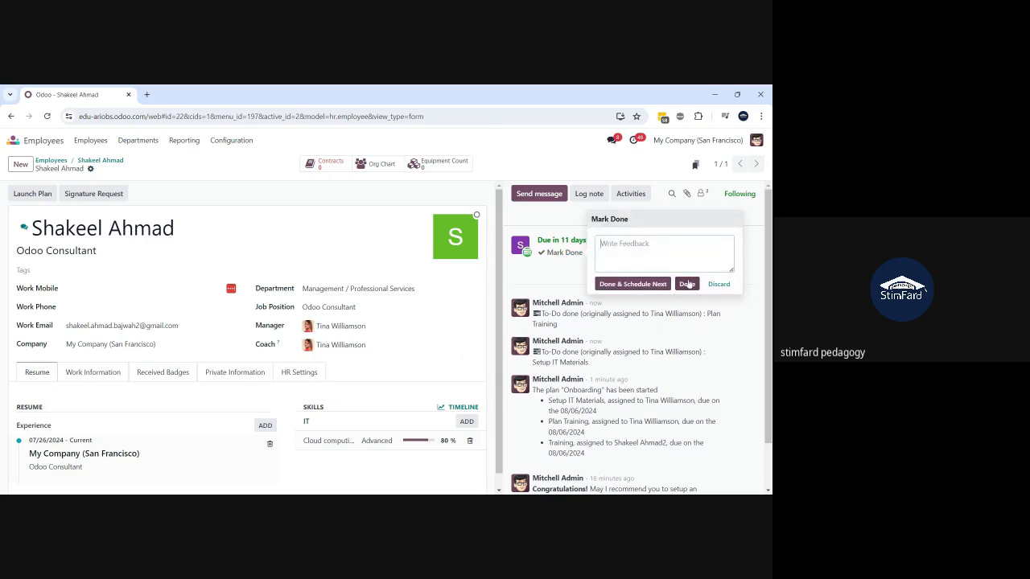
{"action": "left_click", "coordinate": [688, 283]}
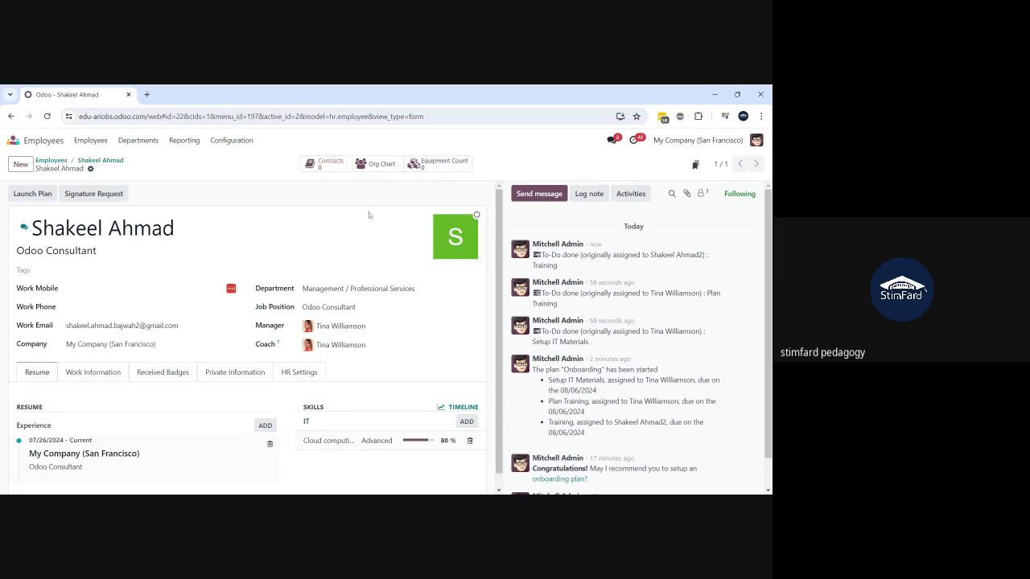
- Browse the org chart and a colleague's record, then start a new contract for the consultant
{"action": "left_click", "coordinate": [378, 163]}
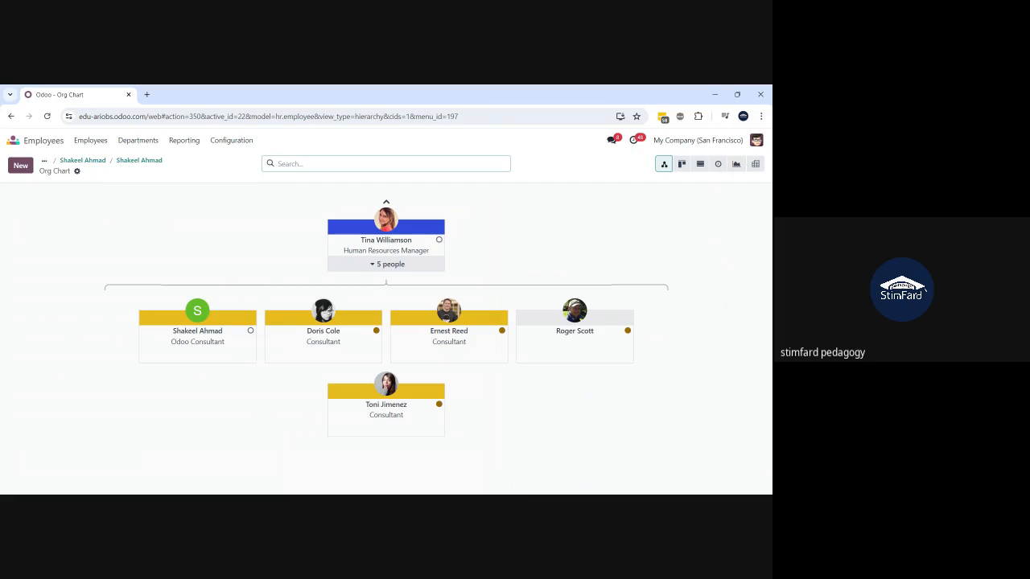
{"action": "left_click", "coordinate": [371, 435]}
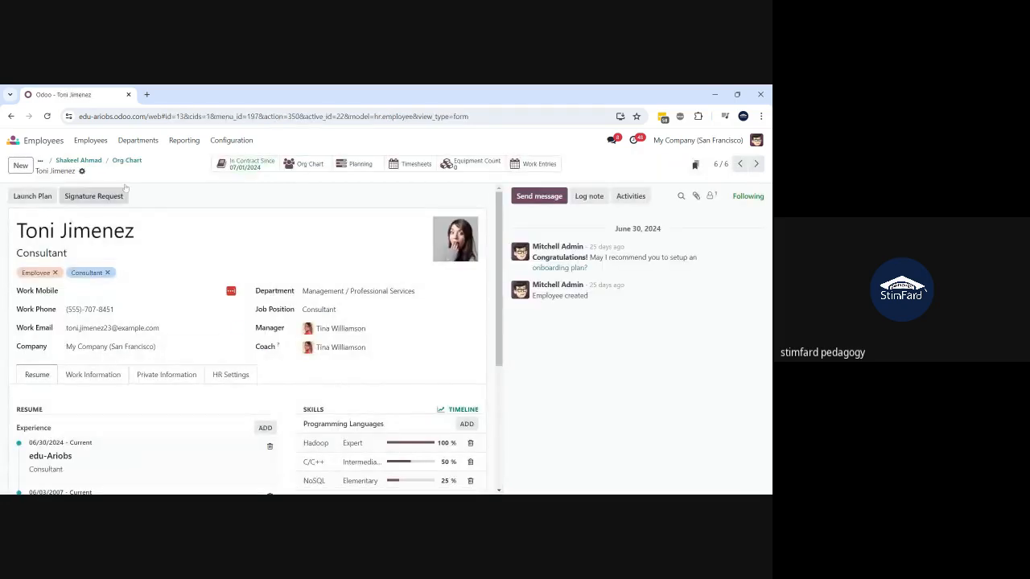
{"action": "left_click", "coordinate": [121, 161]}
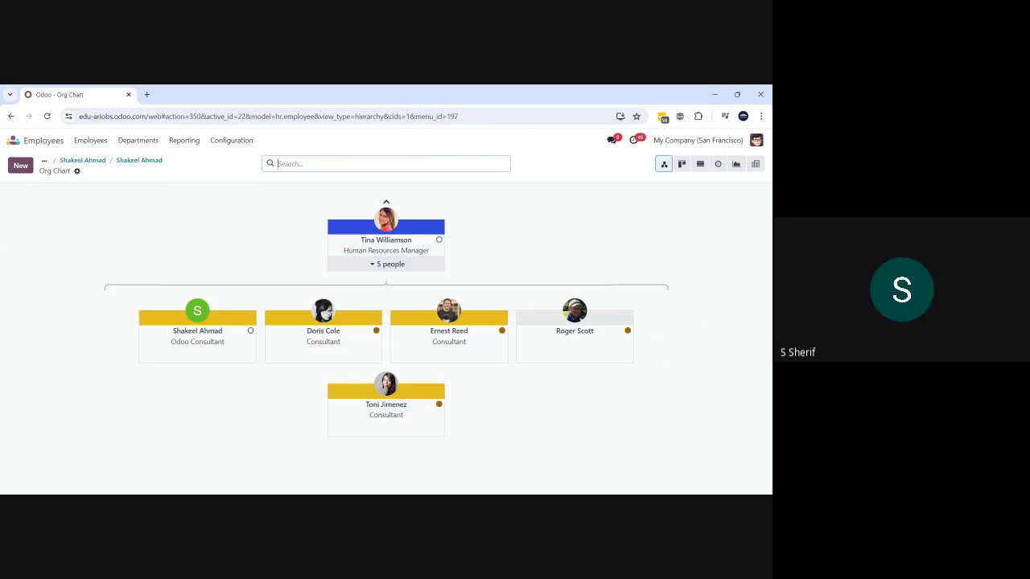
{"action": "left_click", "coordinate": [129, 162]}
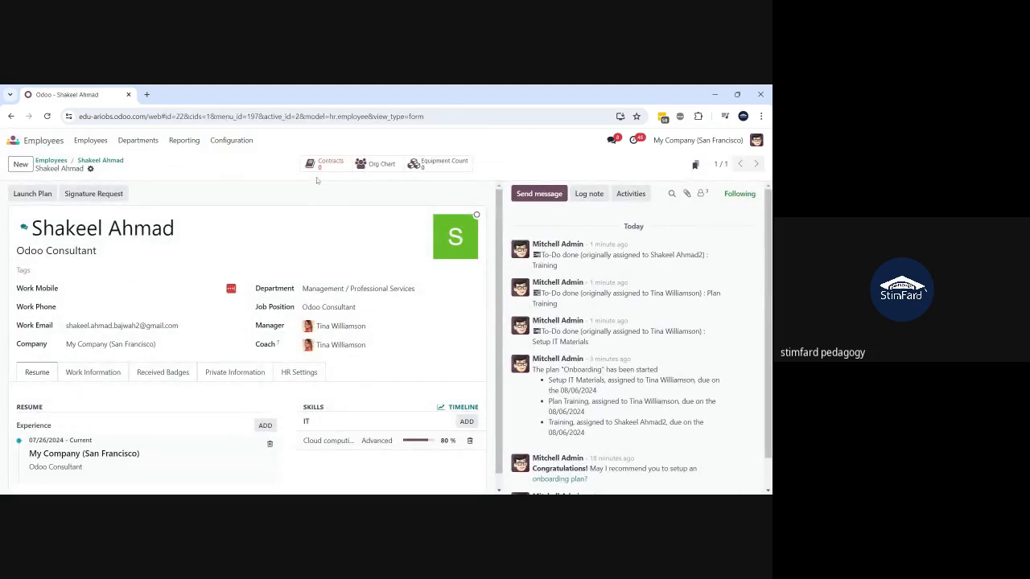
{"action": "left_click", "coordinate": [325, 168]}
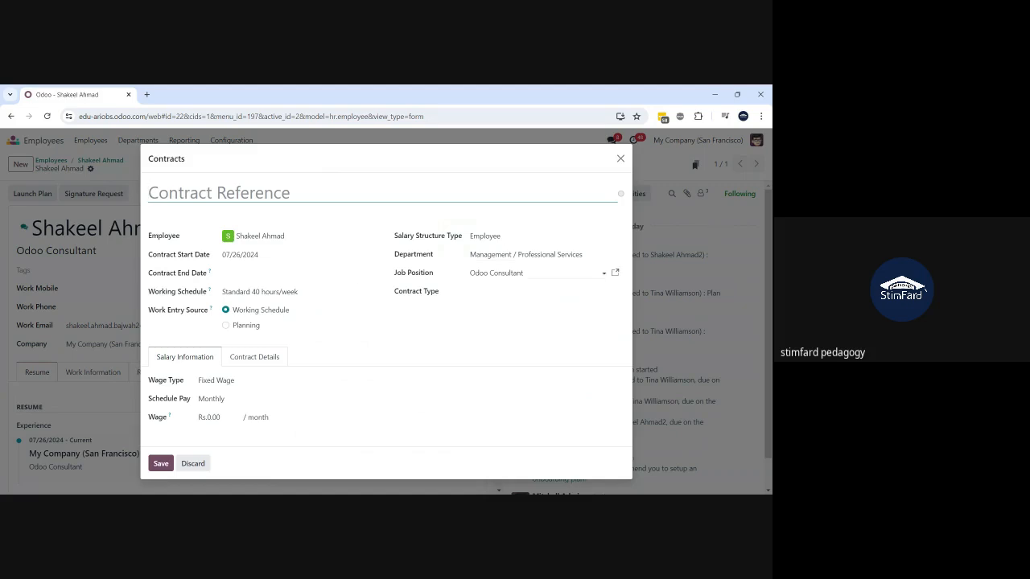
- Set Contract Type to Permanent, check the working schedule, then discard the unsaved contract
{"action": "left_click", "coordinate": [515, 292]}
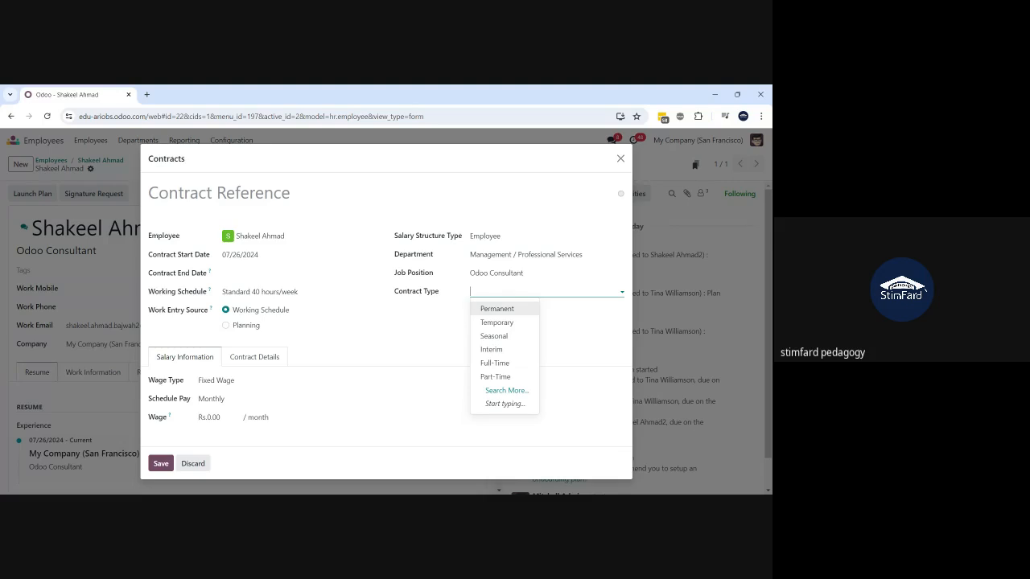
{"action": "left_click", "coordinate": [503, 310]}
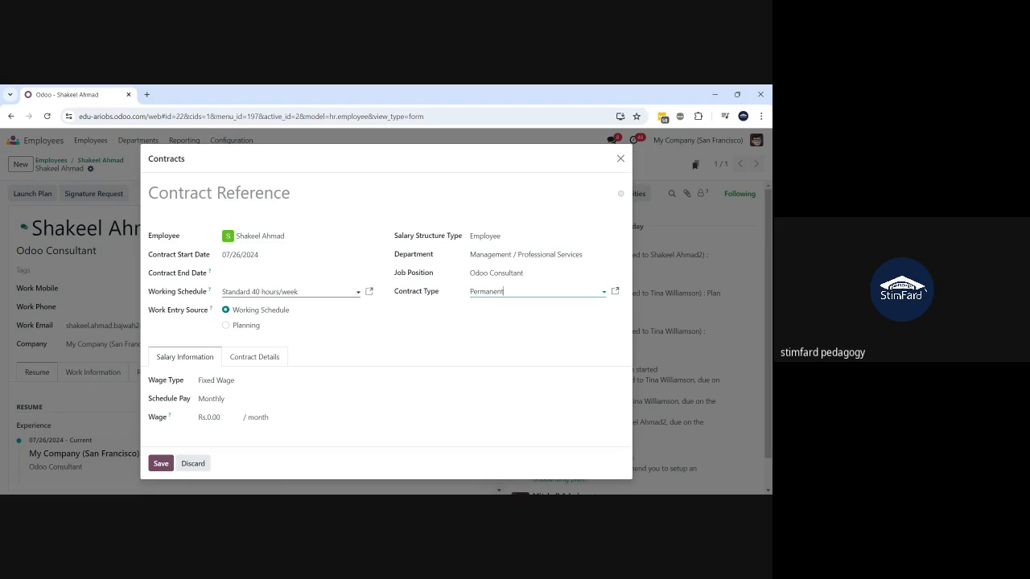
{"action": "left_click", "coordinate": [290, 292]}
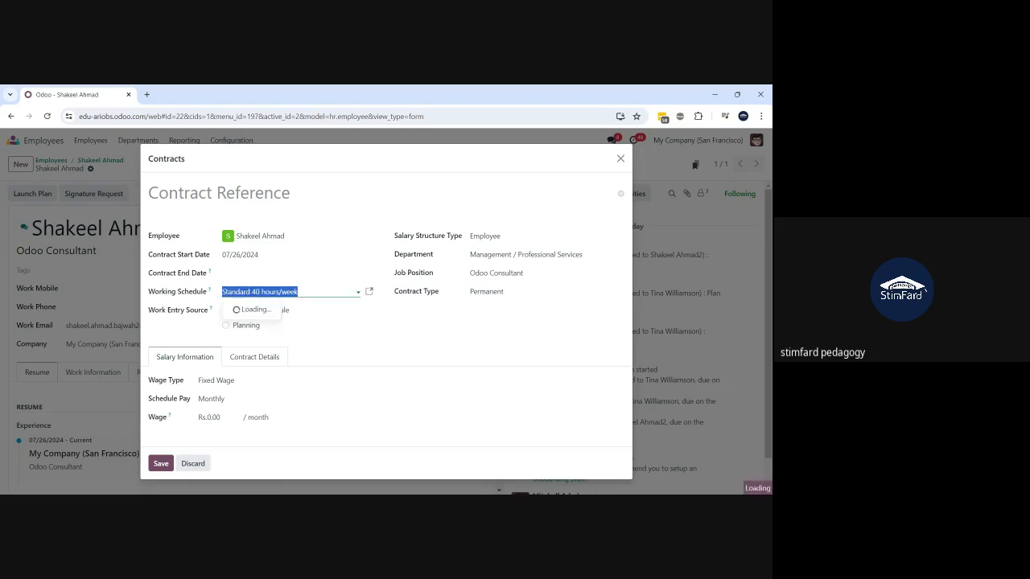
{"action": "left_click", "coordinate": [399, 328]}
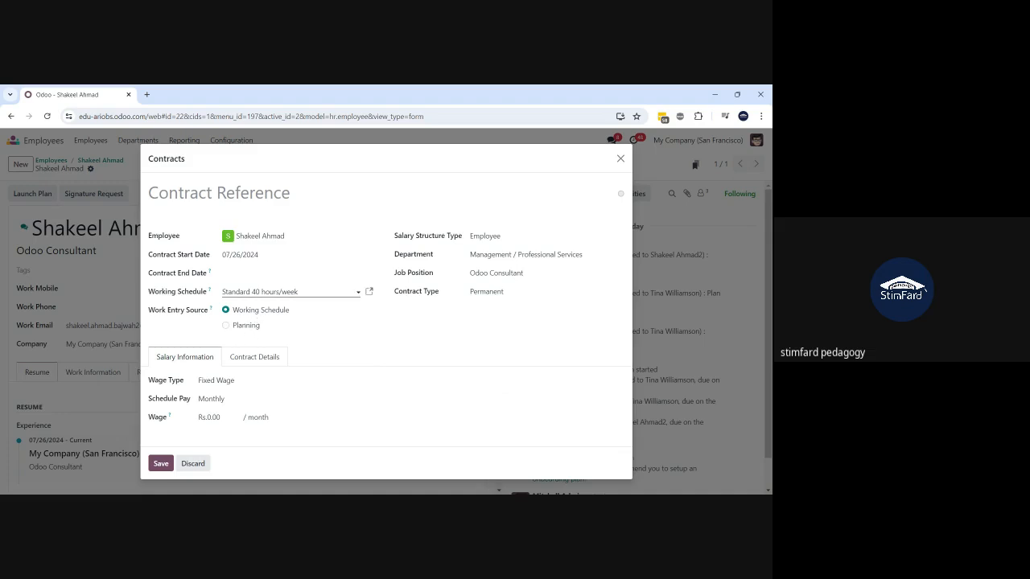
{"action": "left_click", "coordinate": [290, 292]}
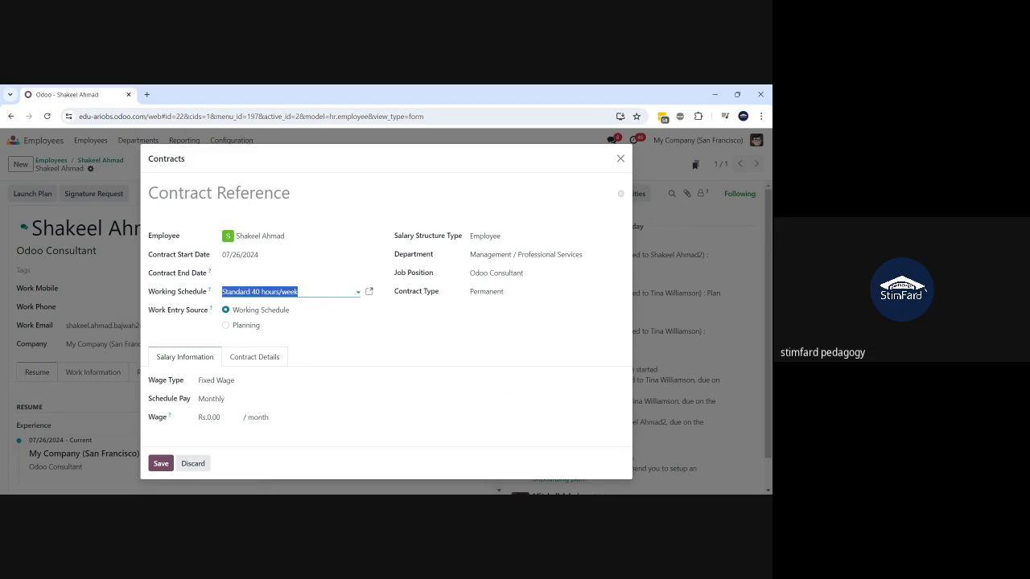
{"action": "left_click", "coordinate": [193, 463]}
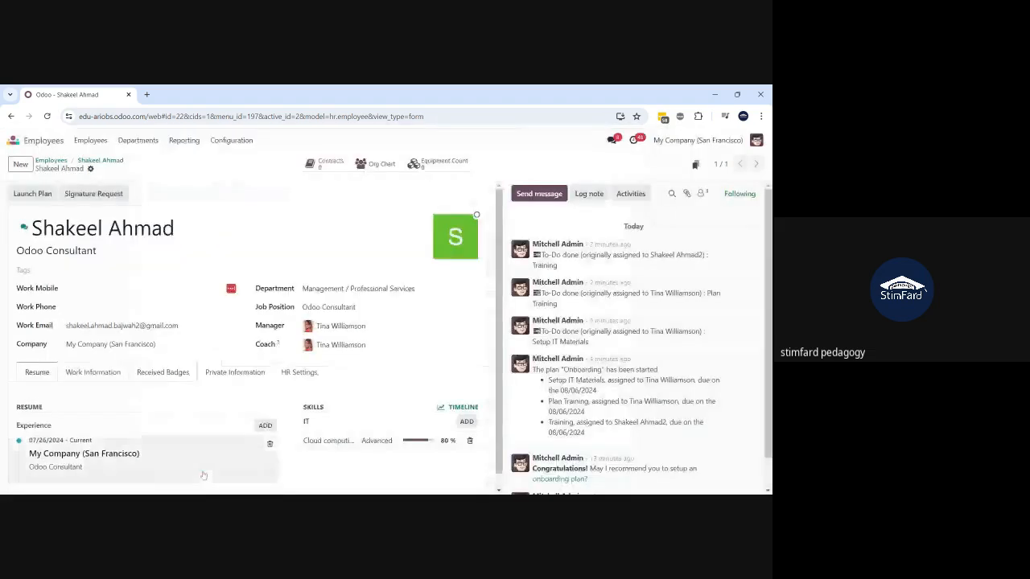
- Duplicate the employee tab and open the Apps module list in the new tab
{"action": "right_click", "coordinate": [98, 97]}
{"action": "left_click", "coordinate": [150, 187]}
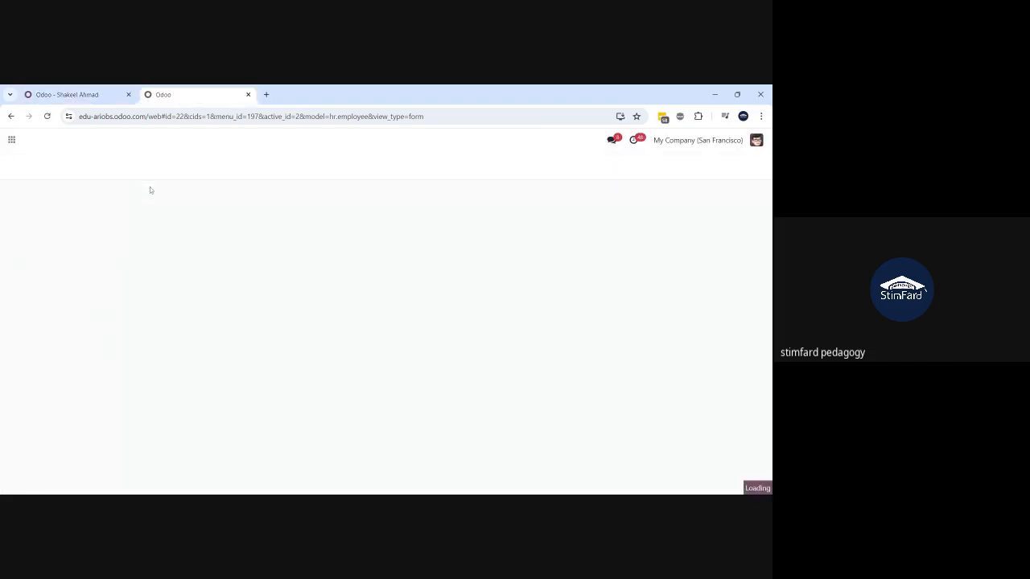
{"action": "left_click", "coordinate": [13, 141]}
{"action": "type", "text": "apps"}
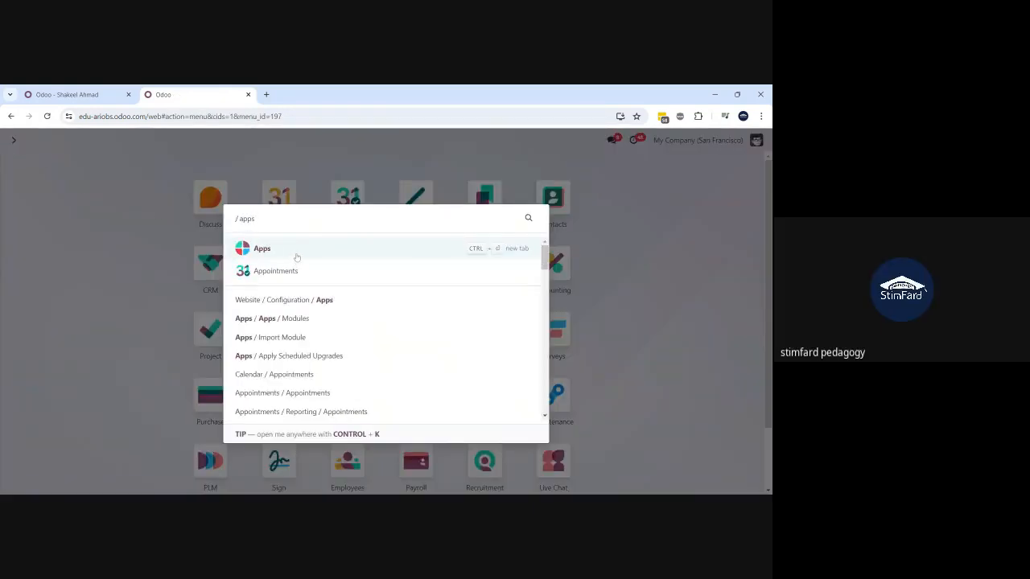
{"action": "left_click", "coordinate": [295, 255]}
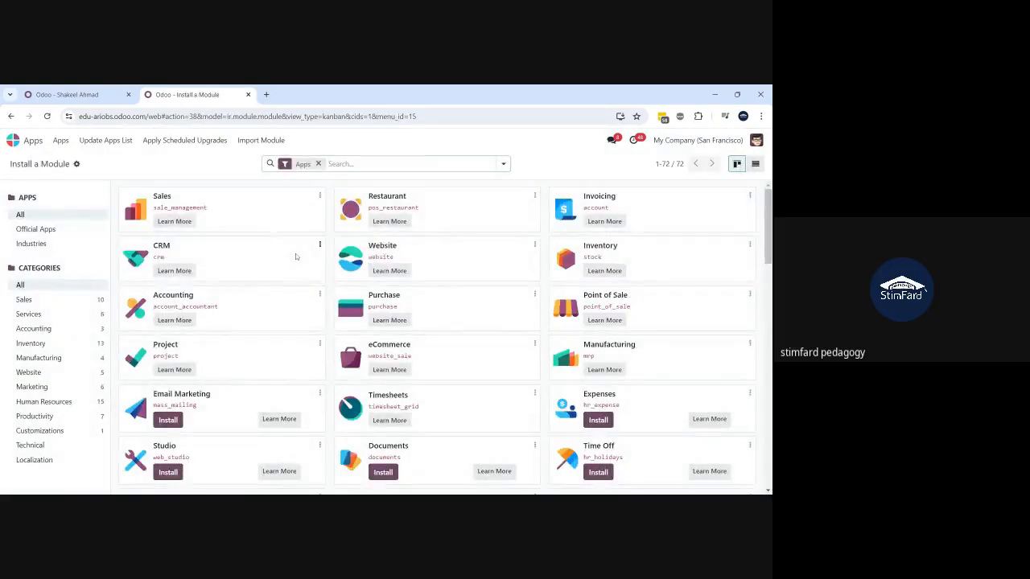
- Install the Attendances app, then switch back to the employee's tab
{"action": "type", "text": "atten"}
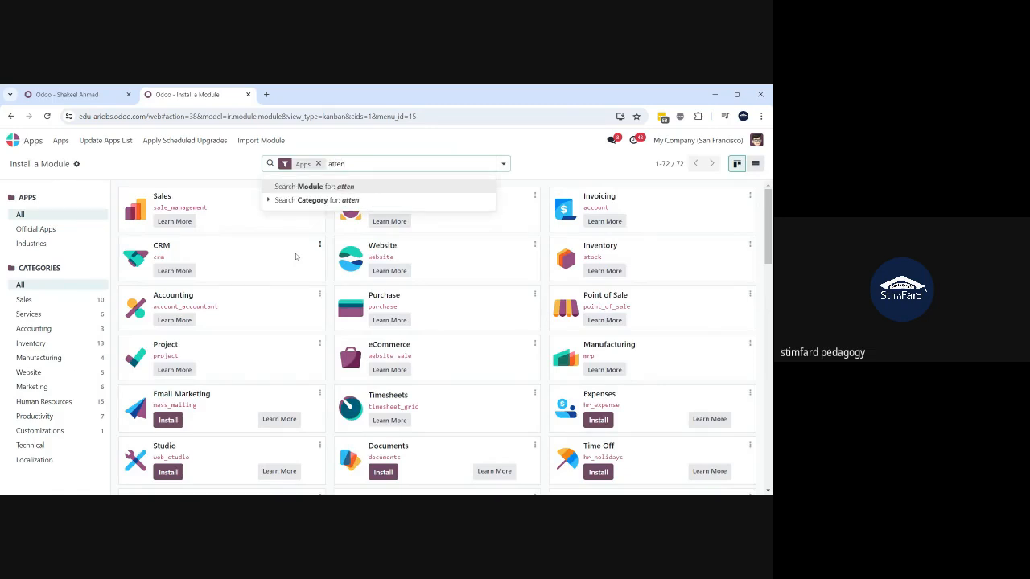
{"action": "key", "text": "Return"}
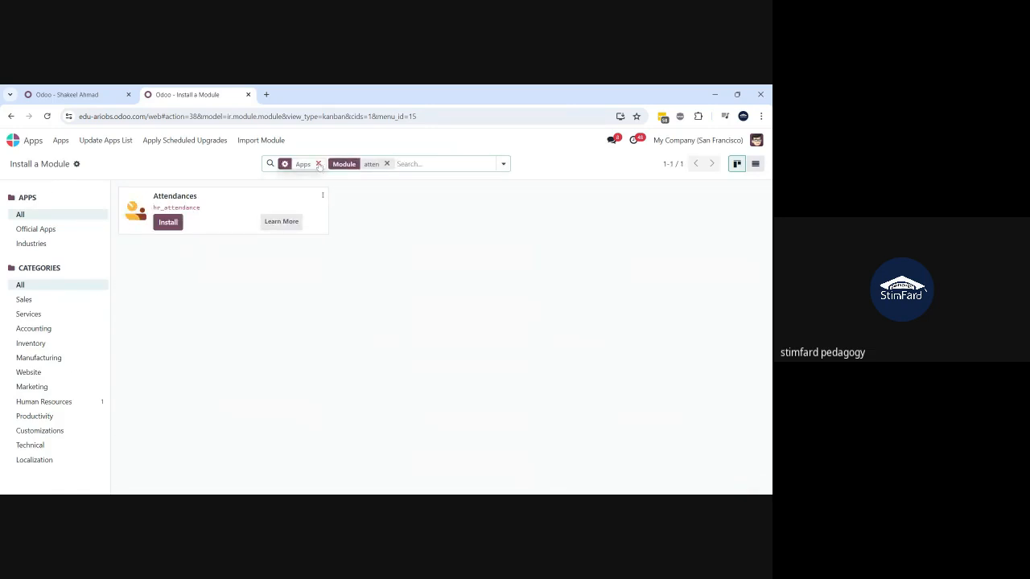
{"action": "left_click", "coordinate": [174, 223]}
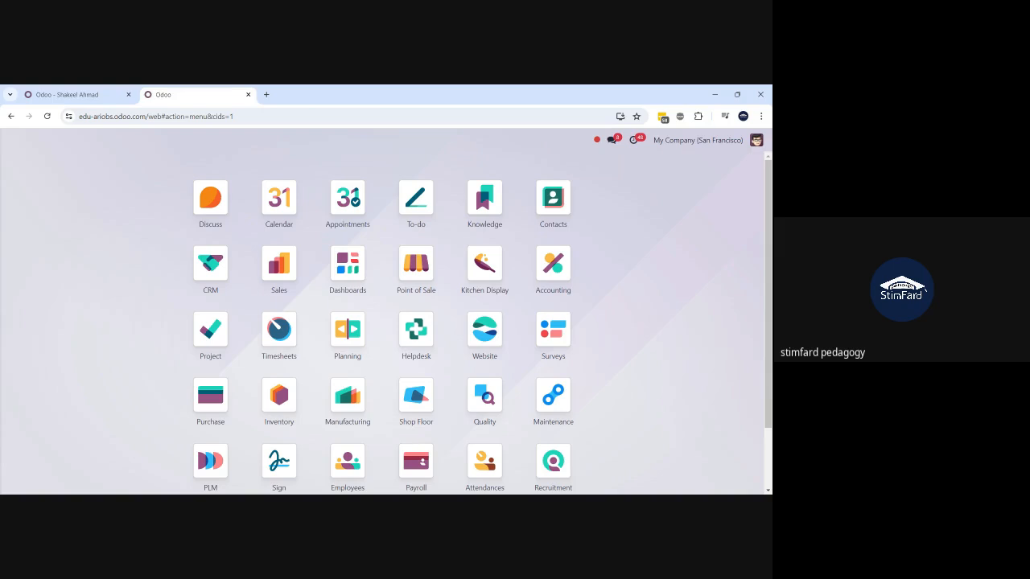
{"action": "left_click", "coordinate": [81, 95]}
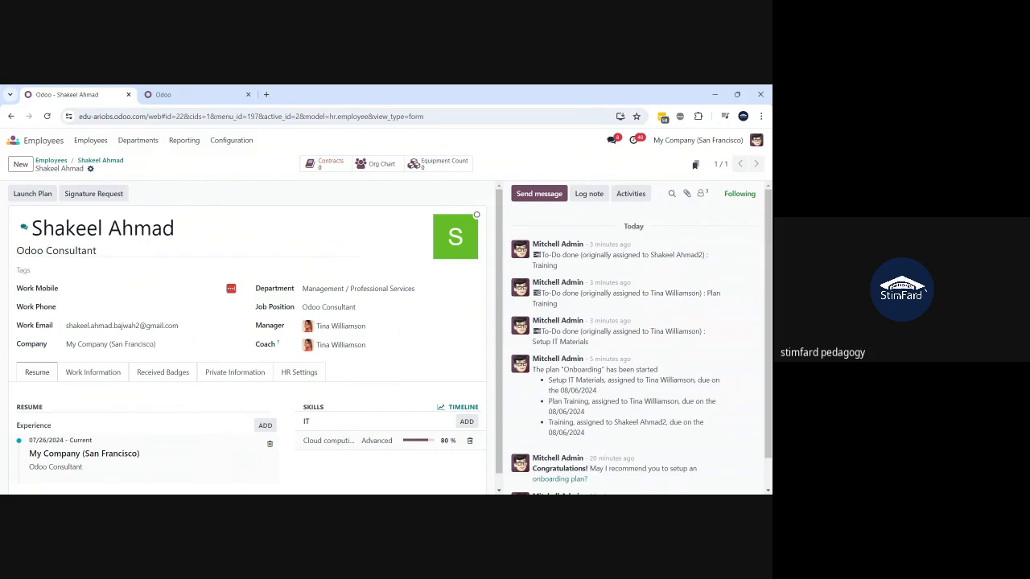
- Discard the unsaved new contract and reload the employee page so Attendances becomes available
{"action": "left_click", "coordinate": [314, 167]}
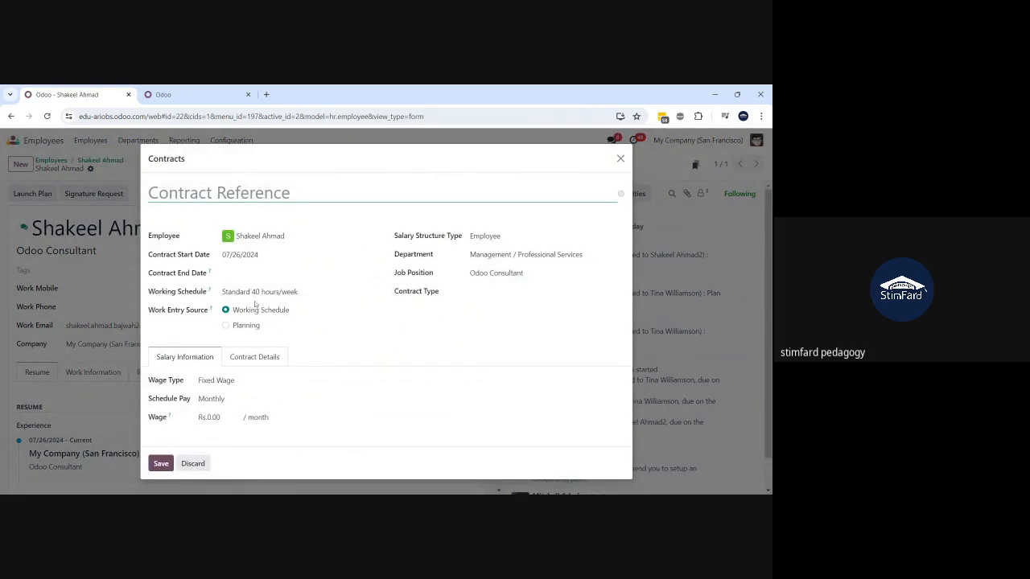
{"action": "left_click", "coordinate": [193, 463]}
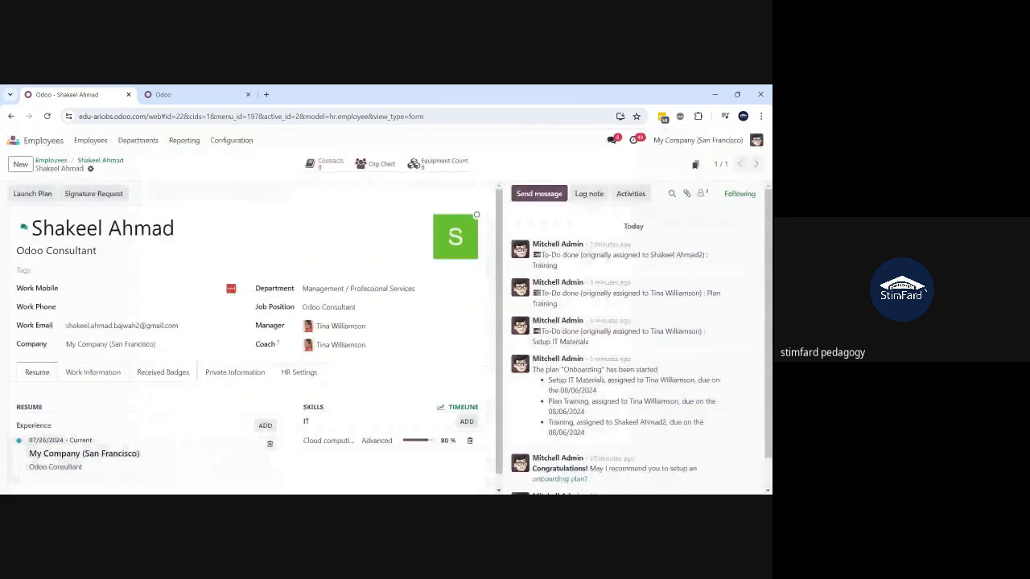
{"action": "left_click", "coordinate": [48, 117]}
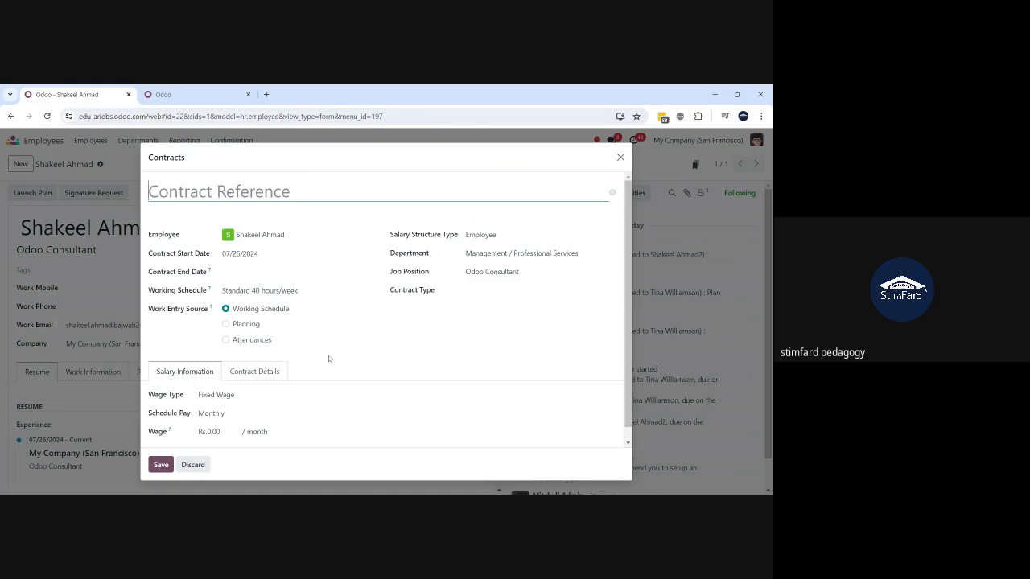
- Set the contract to Attendances work entries, Permanent type, and a 100000 wage
{"action": "left_click", "coordinate": [226, 341]}
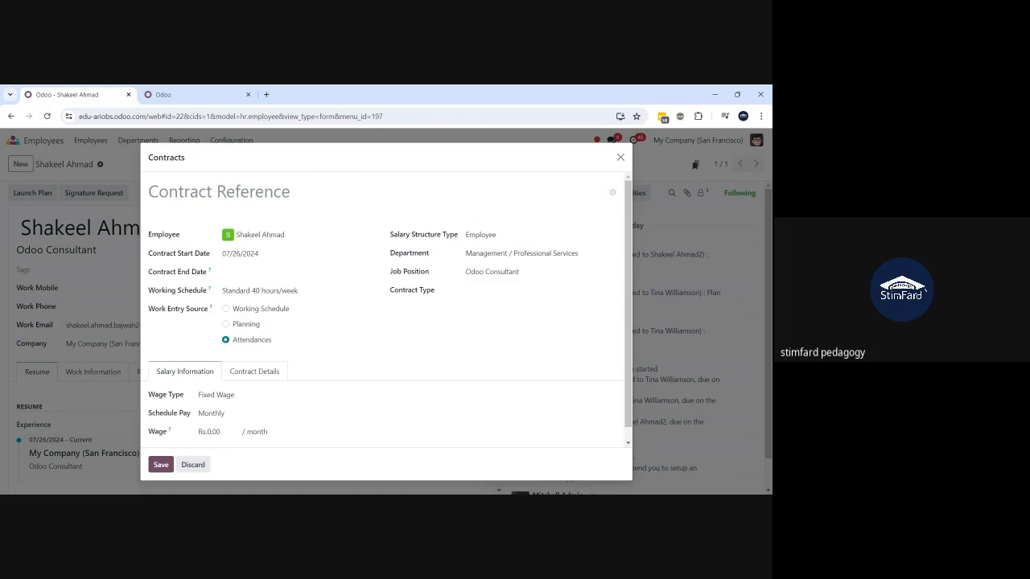
{"action": "left_click", "coordinate": [226, 309]}
{"action": "left_click", "coordinate": [224, 339]}
{"action": "left_click", "coordinate": [519, 290]}
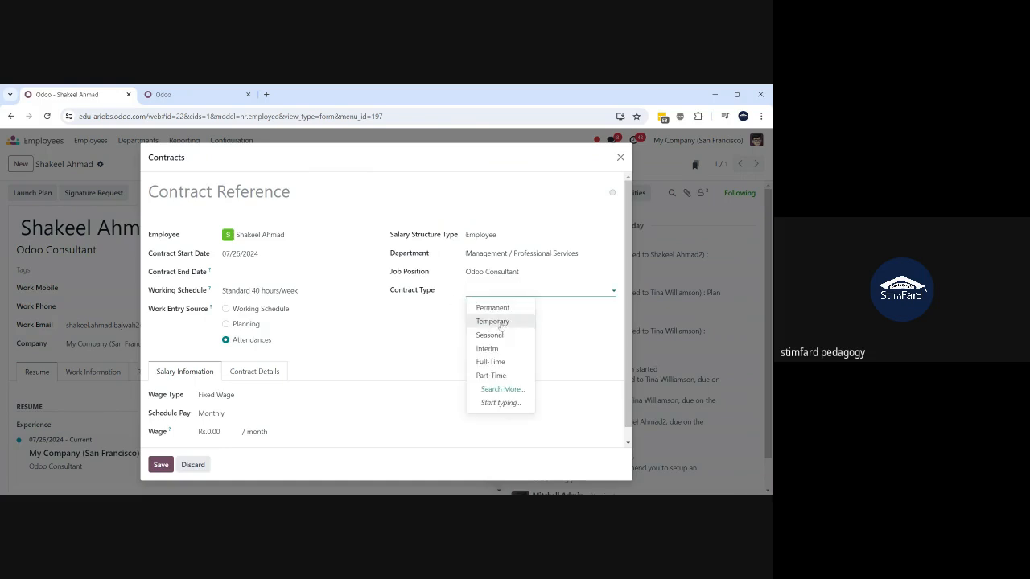
{"action": "left_click", "coordinate": [502, 307]}
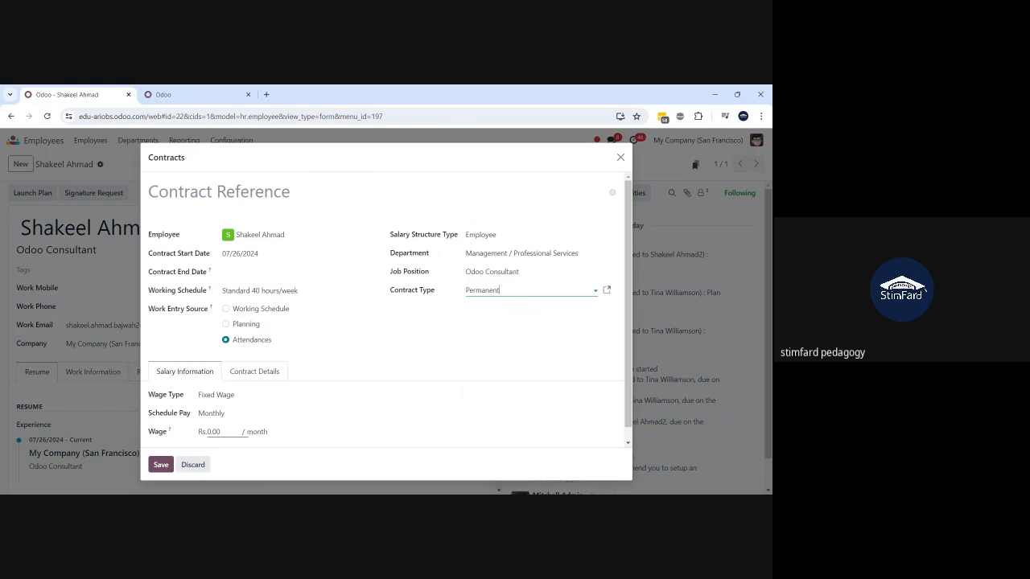
{"action": "double_click", "coordinate": [214, 432]}
{"action": "type", "text": "100000"}
- Enter the employee's contract reference and save the contract
{"action": "left_click", "coordinate": [161, 465]}
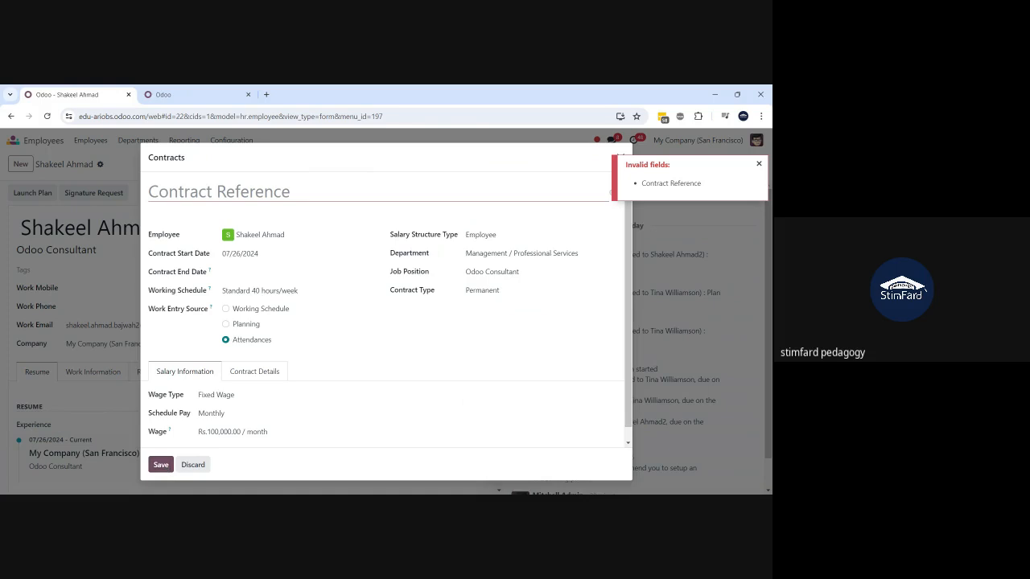
{"action": "left_click", "coordinate": [219, 191]}
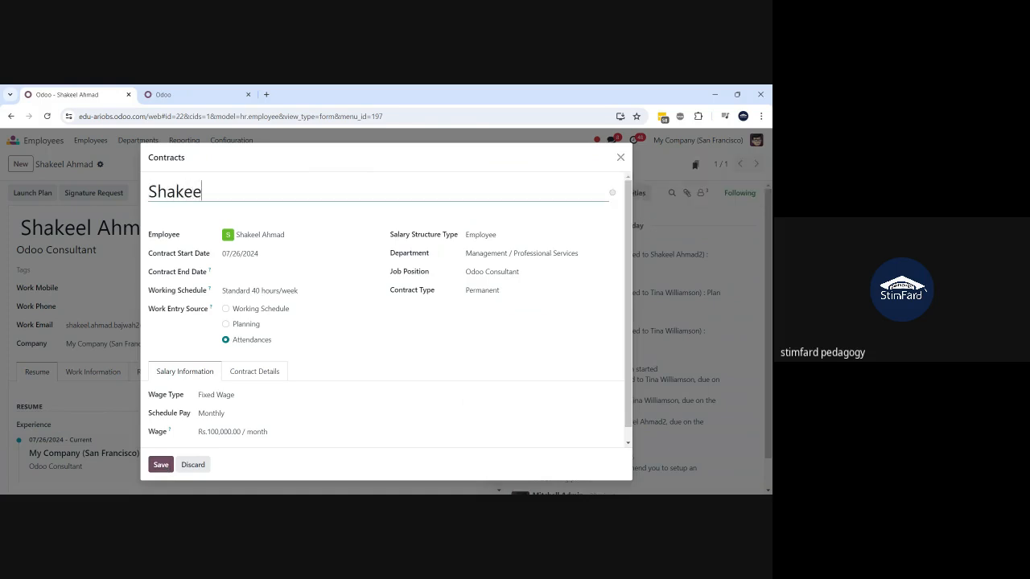
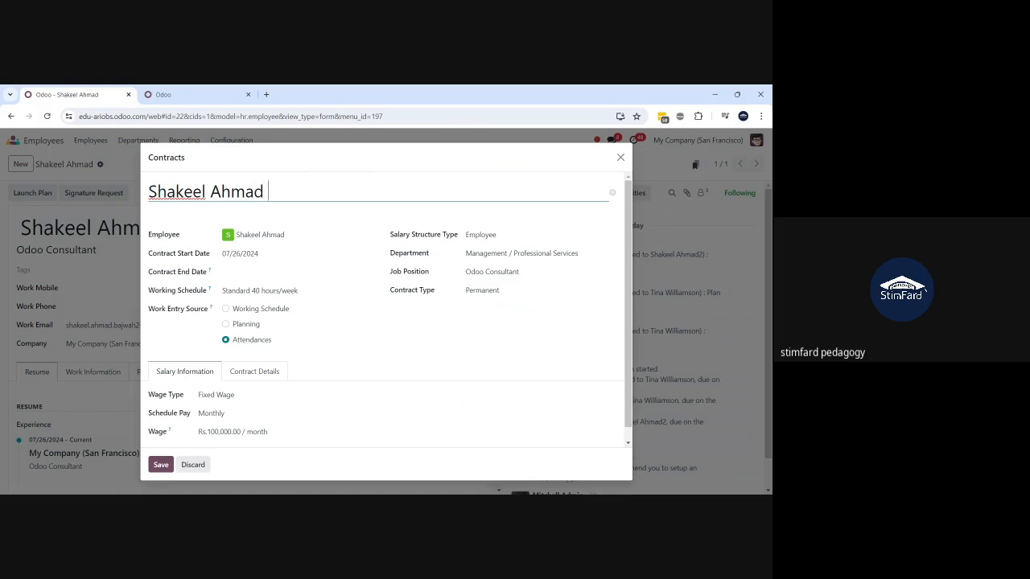
{"action": "type", "text": " Emp Contract"}
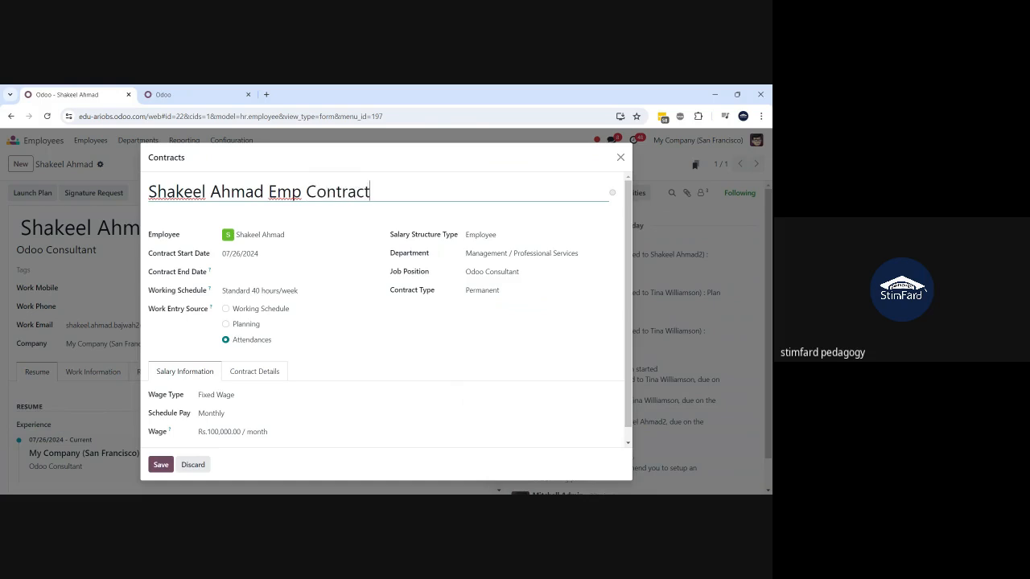
{"action": "left_click", "coordinate": [160, 466]}
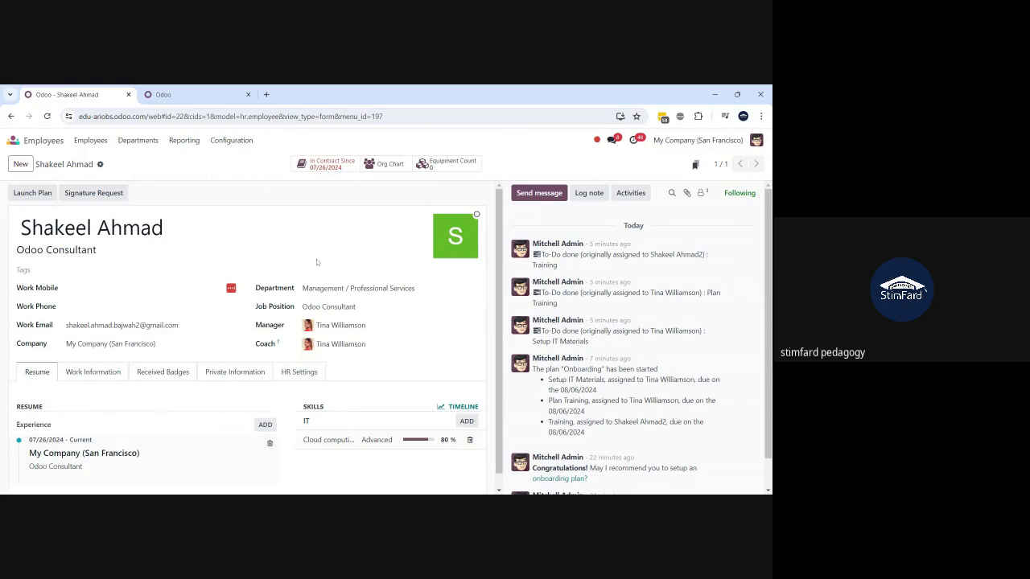
{"action": "left_click", "coordinate": [326, 170]}
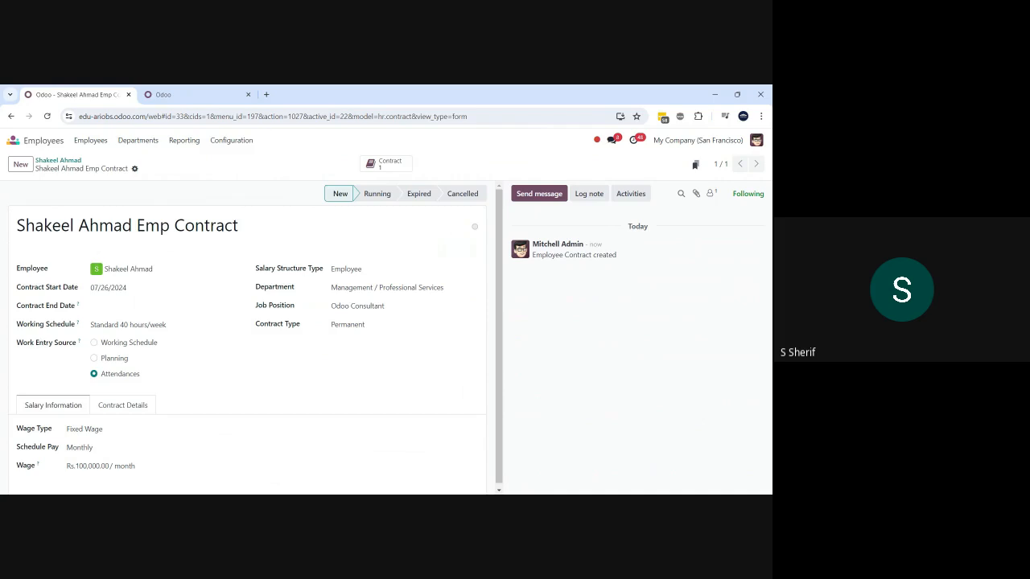
- Reopen the employee's contract and go to its Employee salary structure type
{"action": "left_click", "coordinate": [58, 161]}
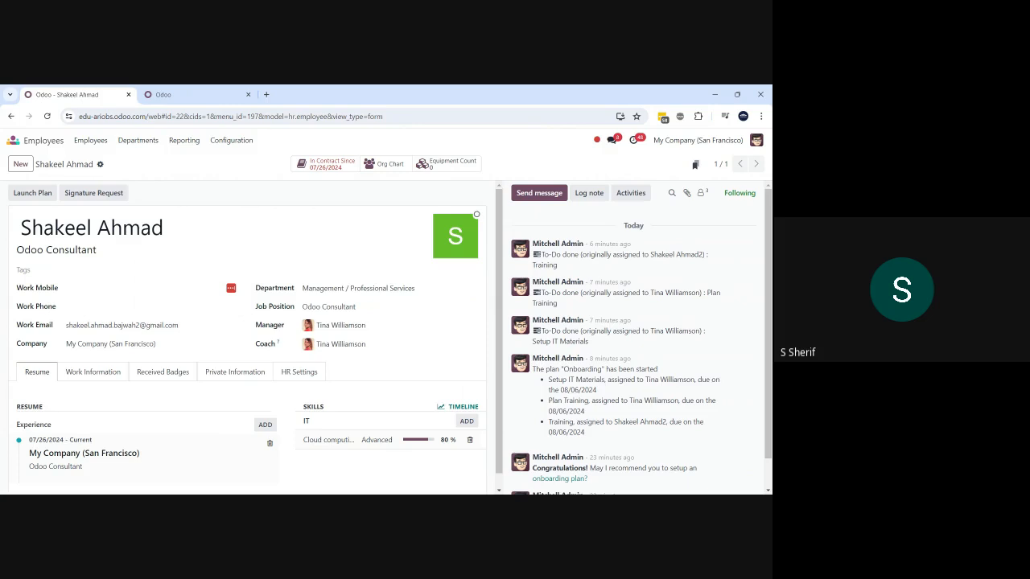
{"action": "left_click", "coordinate": [321, 169]}
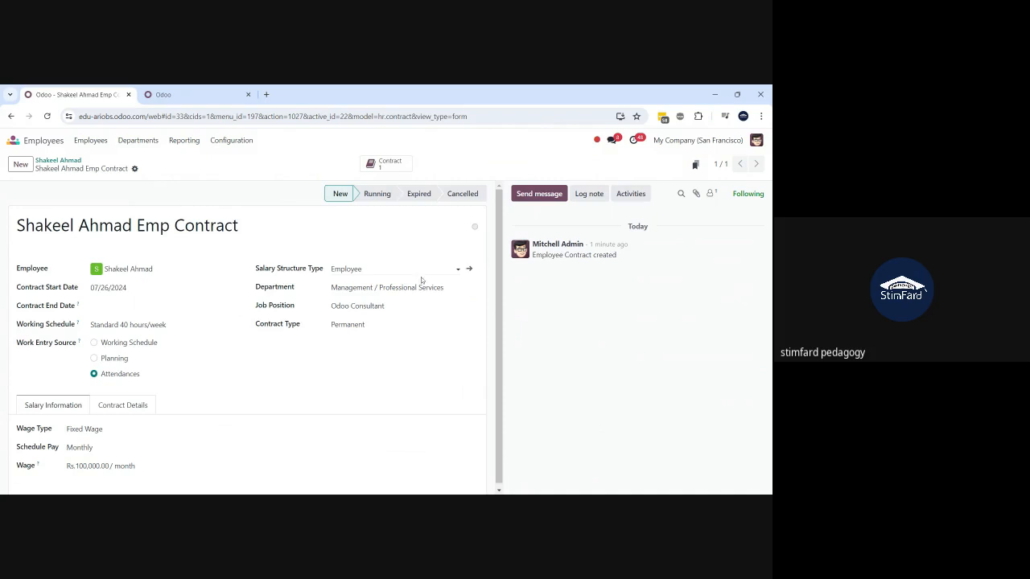
{"action": "left_click", "coordinate": [471, 269]}
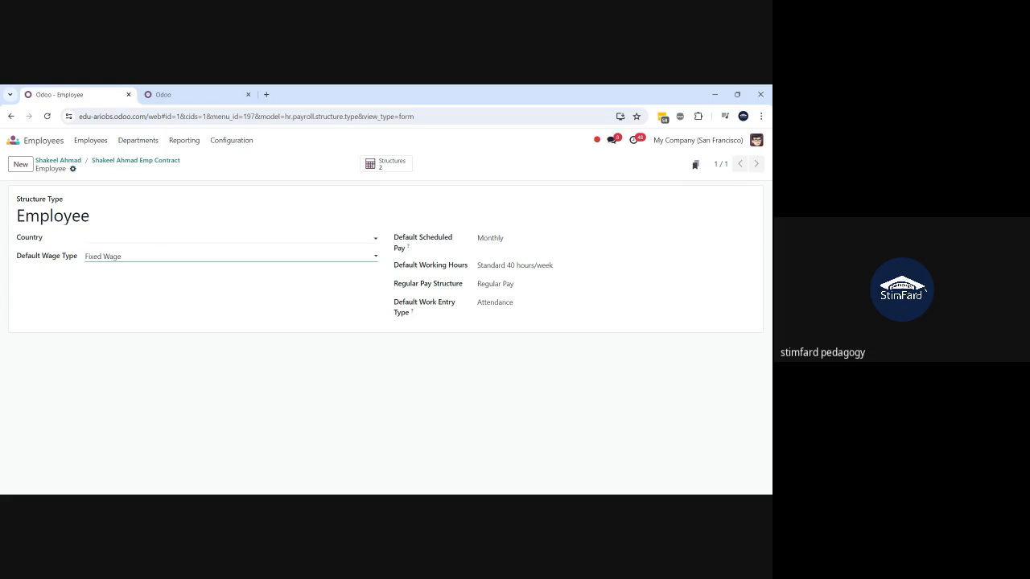
{"action": "left_click", "coordinate": [153, 239]}
- Review the Regular Pay structure's salary rules, from Basic Salary through deductions to Net Salary
{"action": "left_click", "coordinate": [339, 355]}
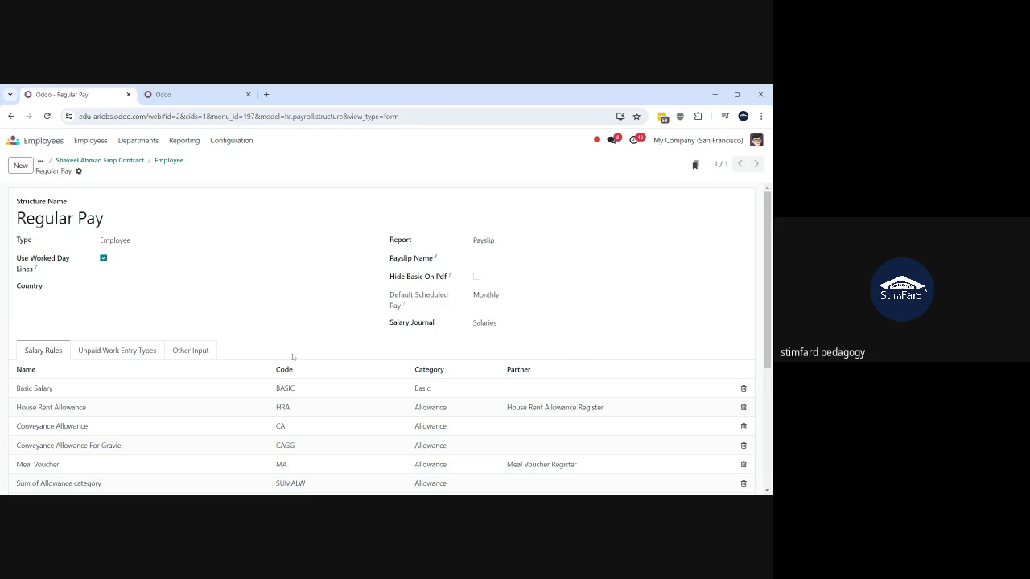
{"action": "scroll", "coordinate": [169, 389], "scroll_direction": "down", "scroll_amount": 2}
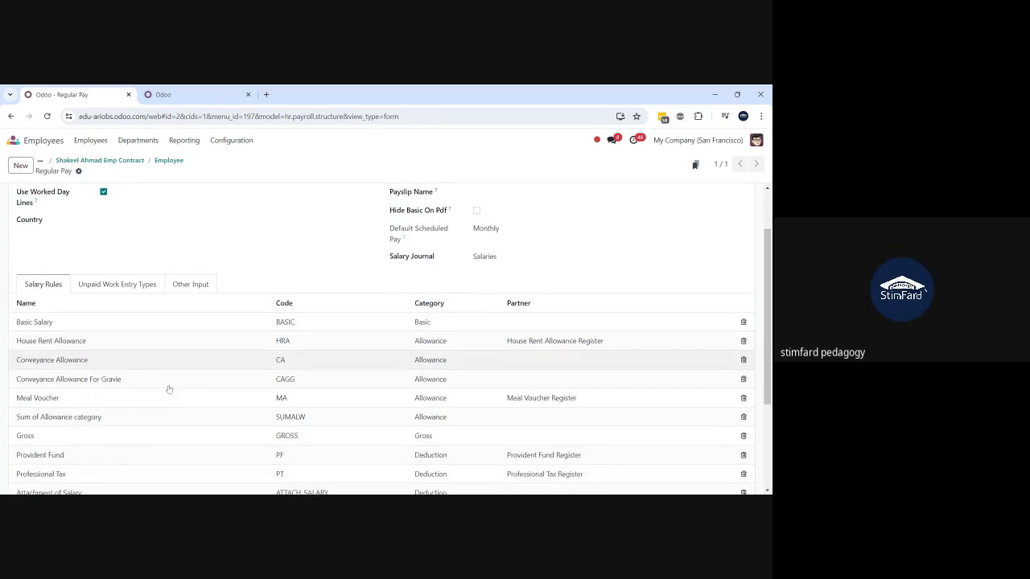
{"action": "scroll", "coordinate": [169, 389], "scroll_direction": "down", "scroll_amount": 3}
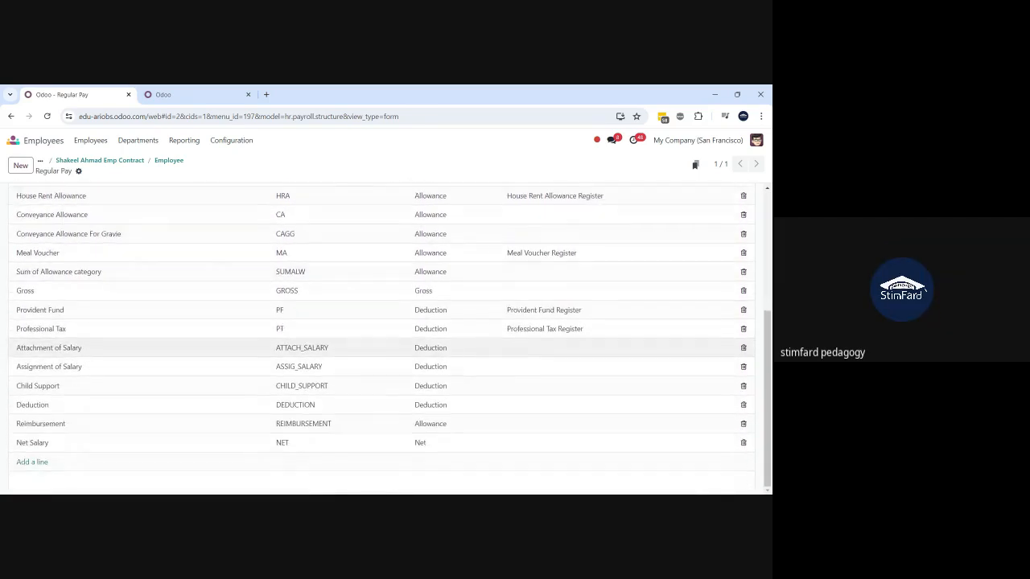
{"action": "scroll", "coordinate": [169, 389], "scroll_direction": "up", "scroll_amount": 2}
{"action": "scroll", "coordinate": [169, 385], "scroll_direction": "up", "scroll_amount": 1}
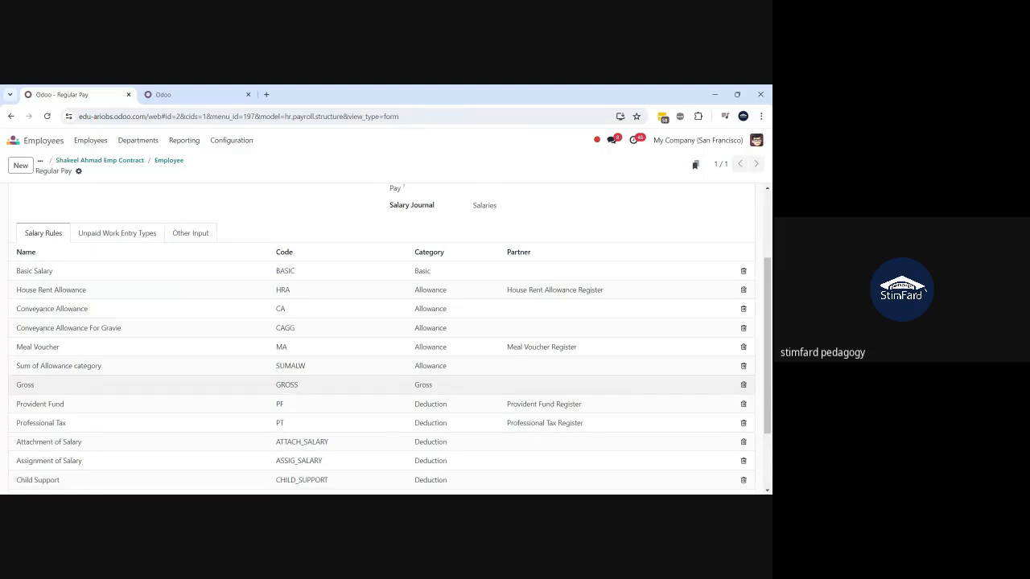
{"action": "scroll", "coordinate": [169, 370], "scroll_direction": "down", "scroll_amount": 1}
{"action": "scroll", "coordinate": [169, 359], "scroll_direction": "up", "scroll_amount": 2}
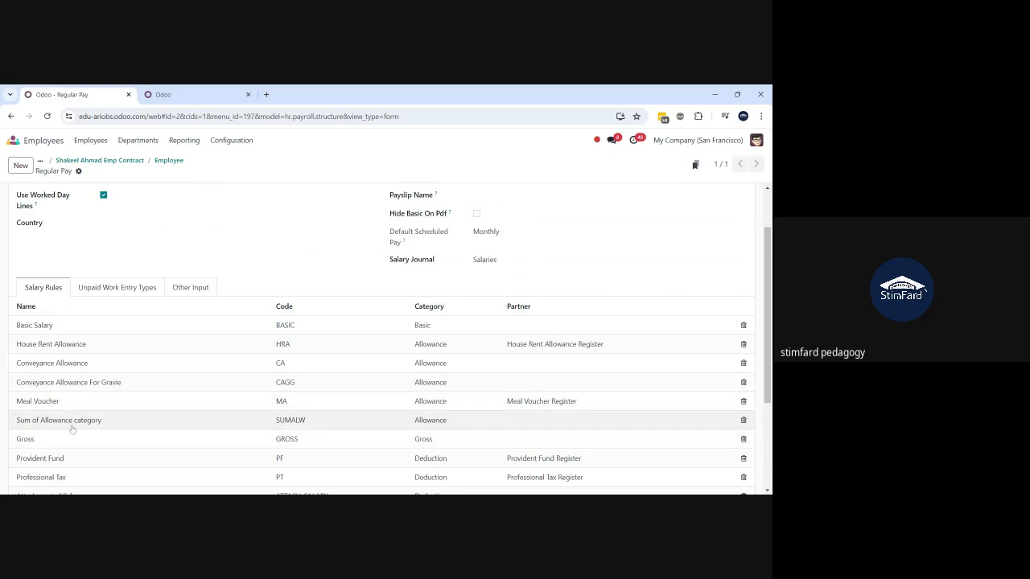
{"action": "scroll", "coordinate": [72, 429], "scroll_direction": "down", "scroll_amount": 1}
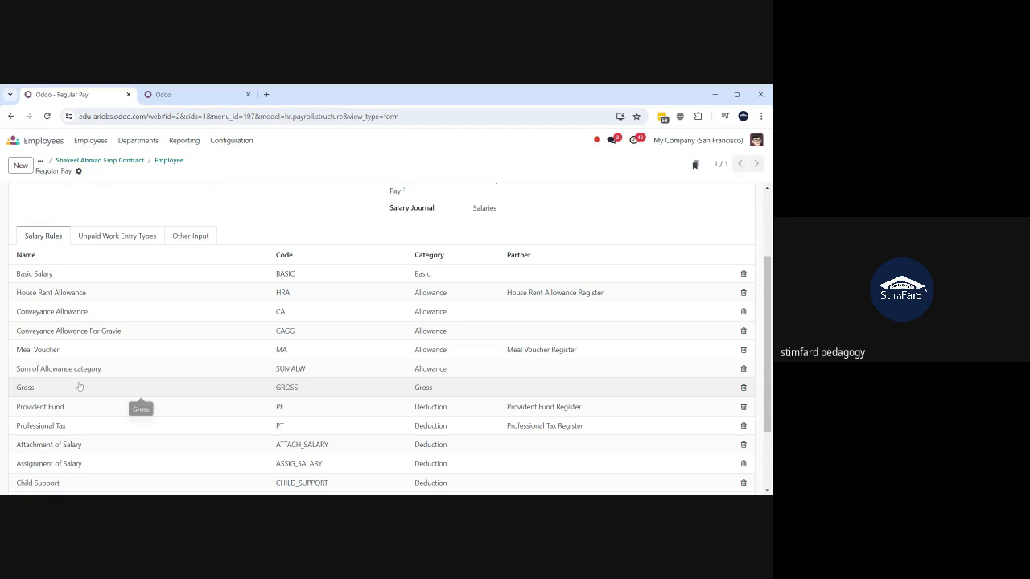
{"action": "scroll", "coordinate": [138, 407], "scroll_direction": "down", "scroll_amount": 1}
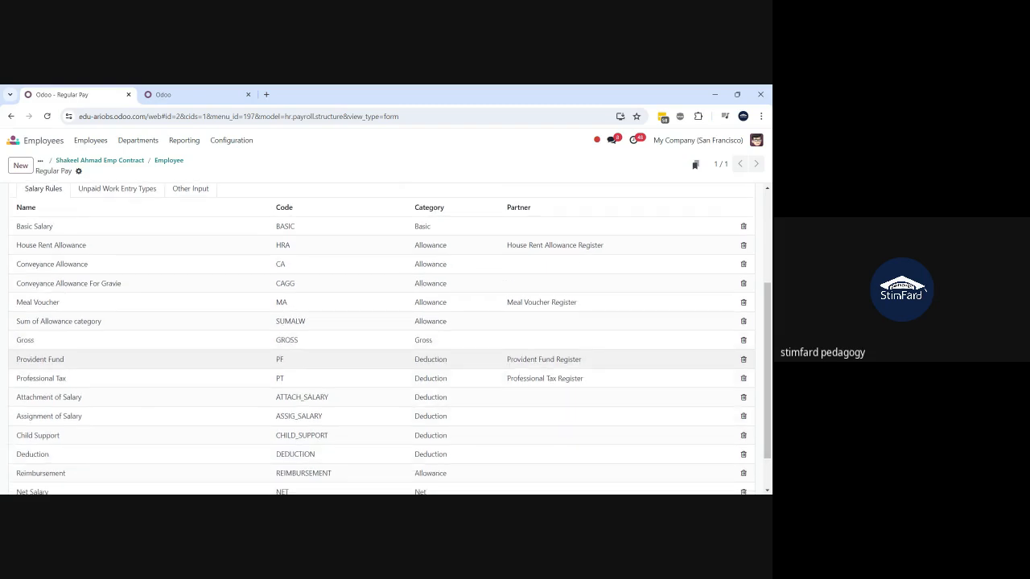
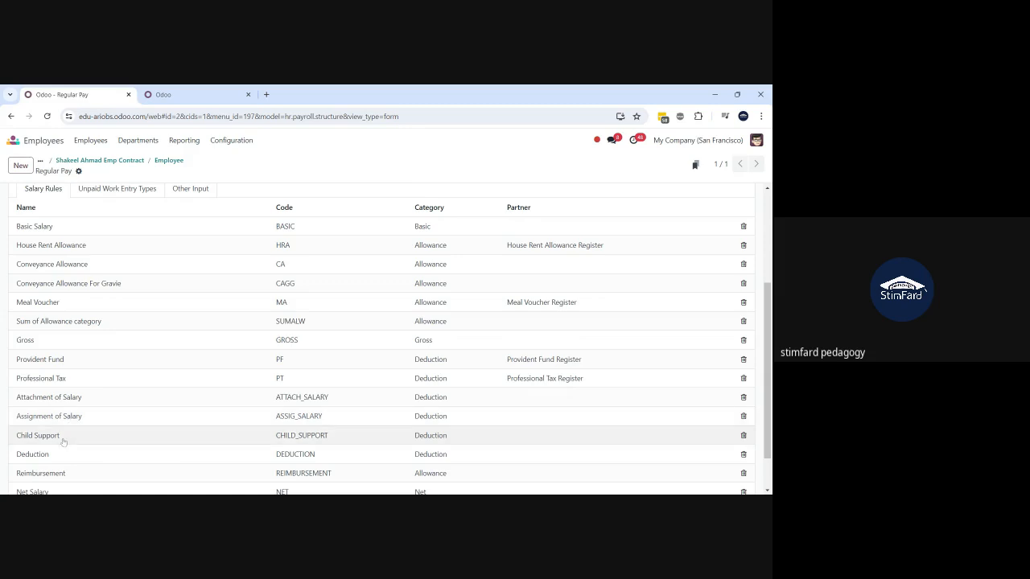
- Inspect the Basic Salary rule's details and close it without keeping changes
{"action": "scroll", "coordinate": [63, 441], "scroll_direction": "down", "scroll_amount": 2}
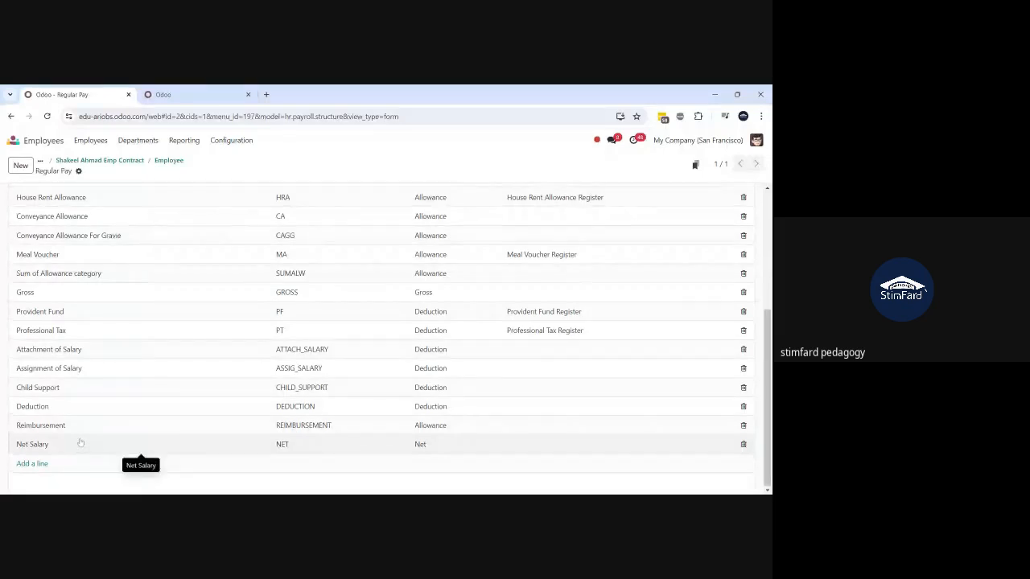
{"action": "scroll", "coordinate": [80, 442], "scroll_direction": "up", "scroll_amount": 1}
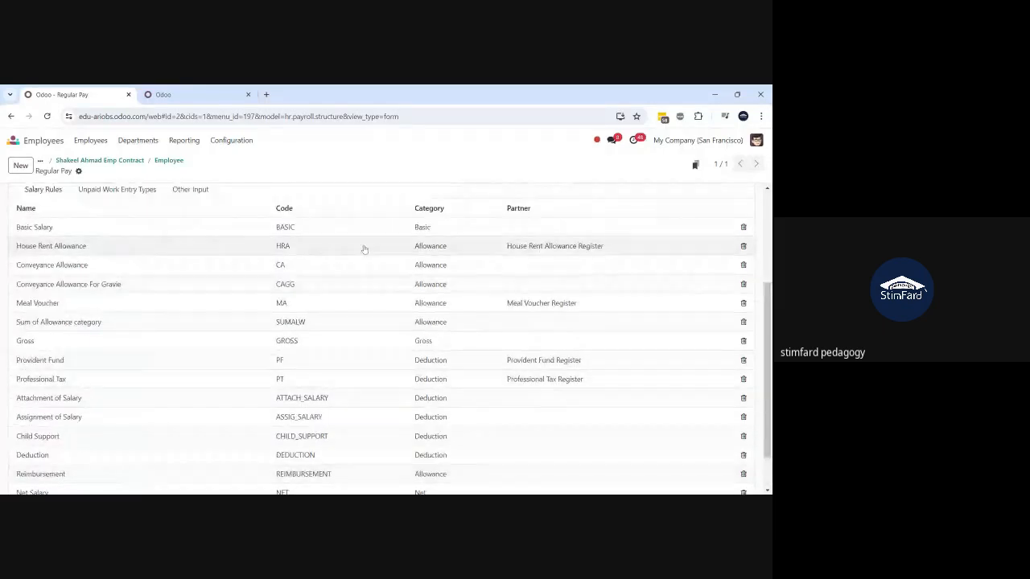
{"action": "scroll", "coordinate": [436, 330], "scroll_direction": "down", "scroll_amount": 1}
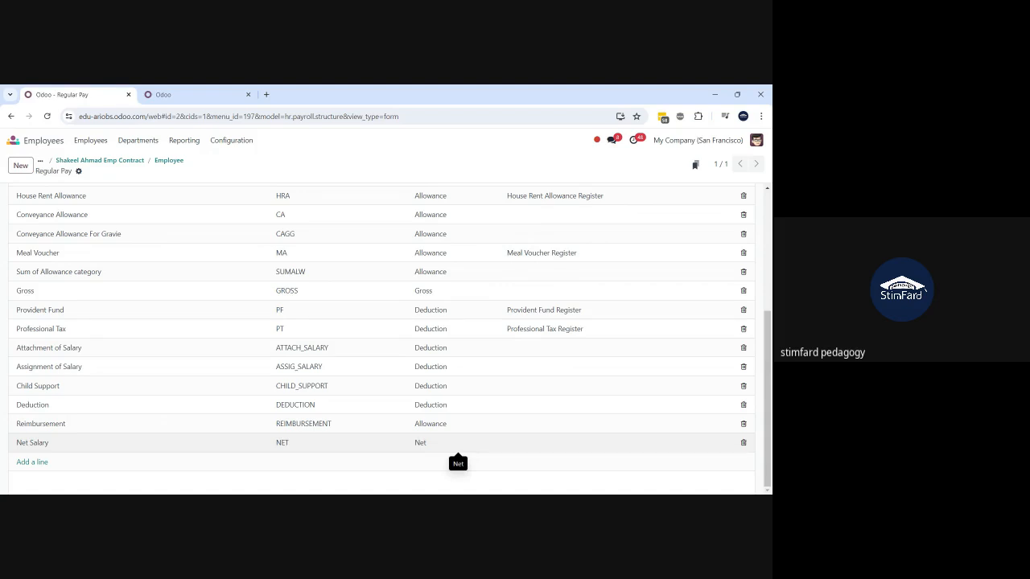
{"action": "scroll", "coordinate": [456, 442], "scroll_direction": "up", "scroll_amount": 1}
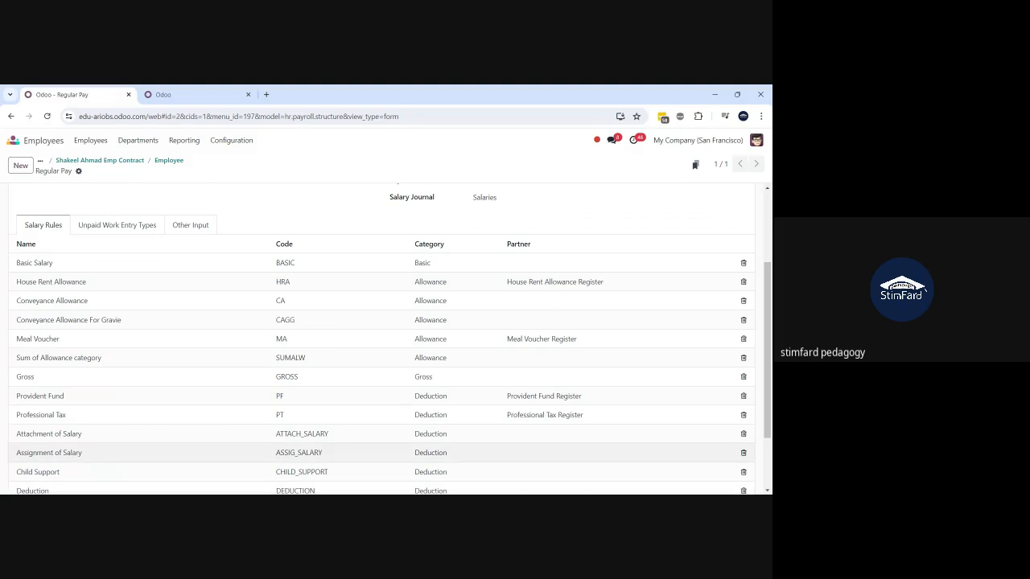
{"action": "scroll", "coordinate": [444, 340], "scroll_direction": "down", "scroll_amount": 1}
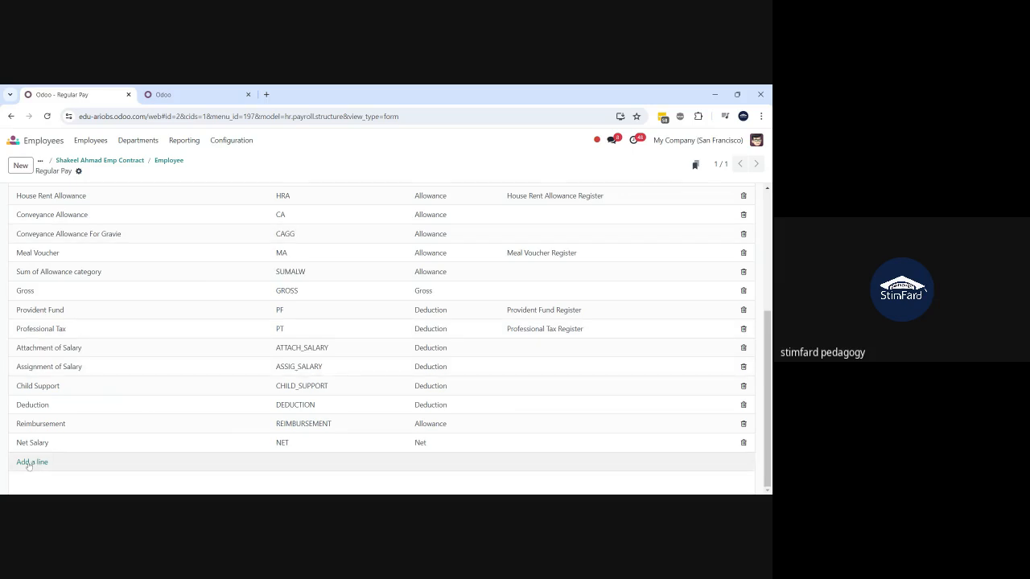
{"action": "scroll", "coordinate": [291, 380], "scroll_direction": "up", "scroll_amount": 3}
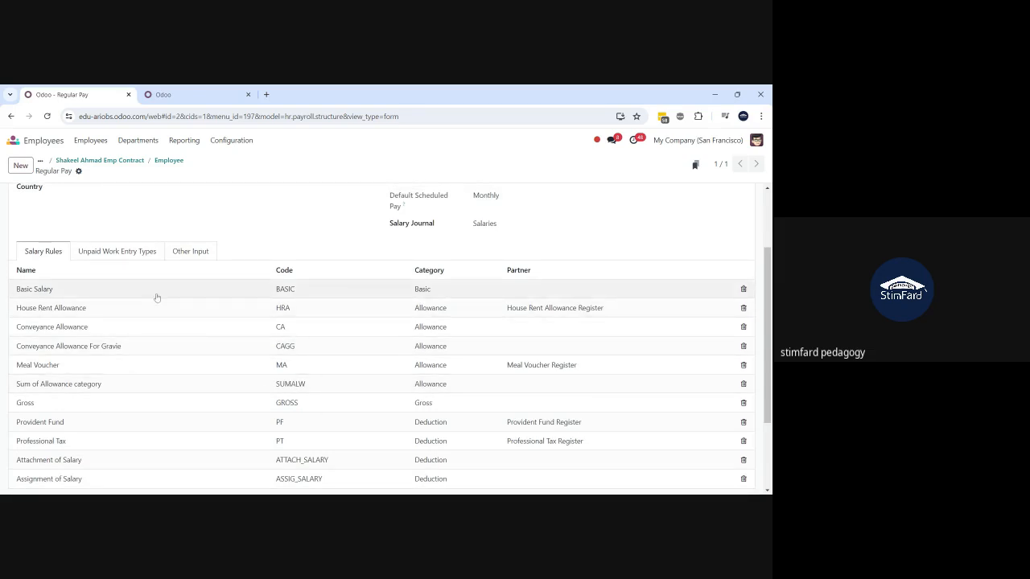
{"action": "left_click", "coordinate": [111, 293]}
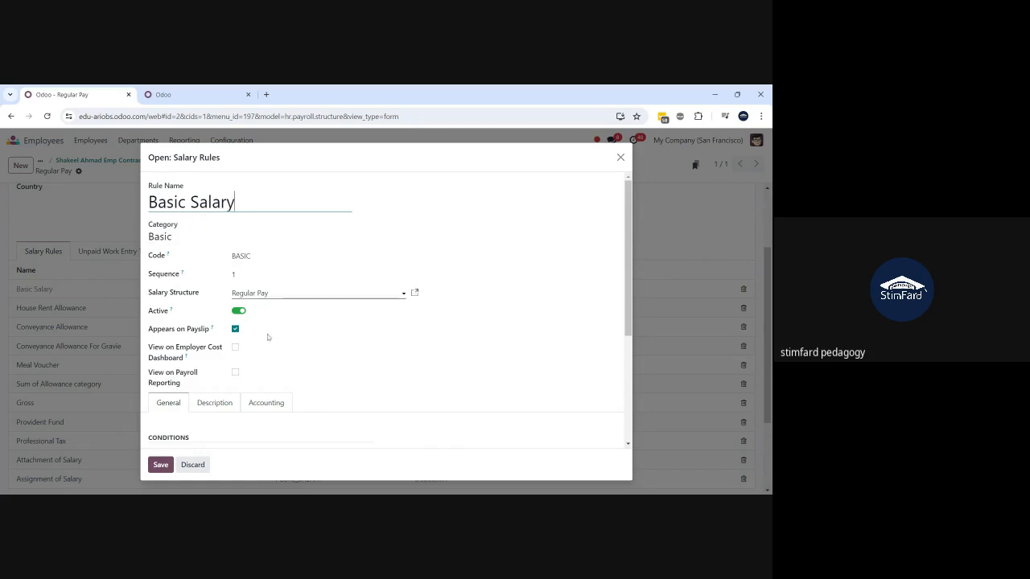
{"action": "scroll", "coordinate": [262, 378], "scroll_direction": "down", "scroll_amount": 1}
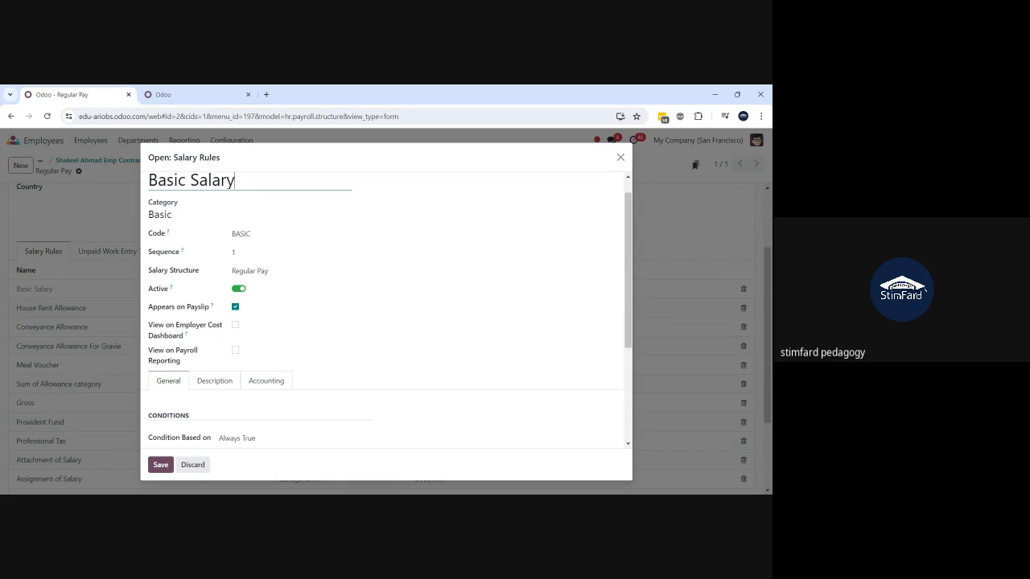
{"action": "scroll", "coordinate": [387, 322], "scroll_direction": "down", "scroll_amount": 3}
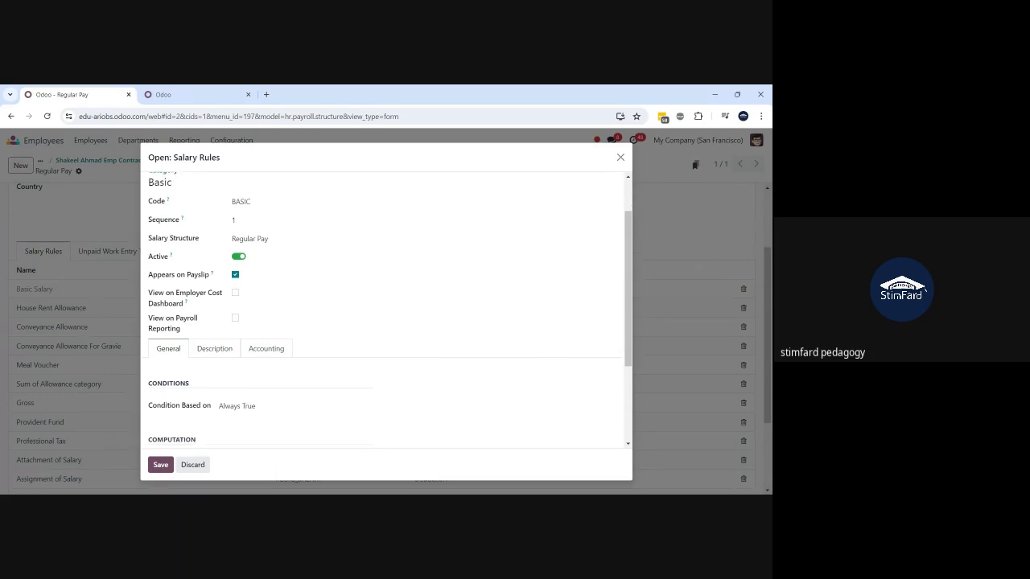
{"action": "scroll", "coordinate": [270, 395], "scroll_direction": "down", "scroll_amount": 1}
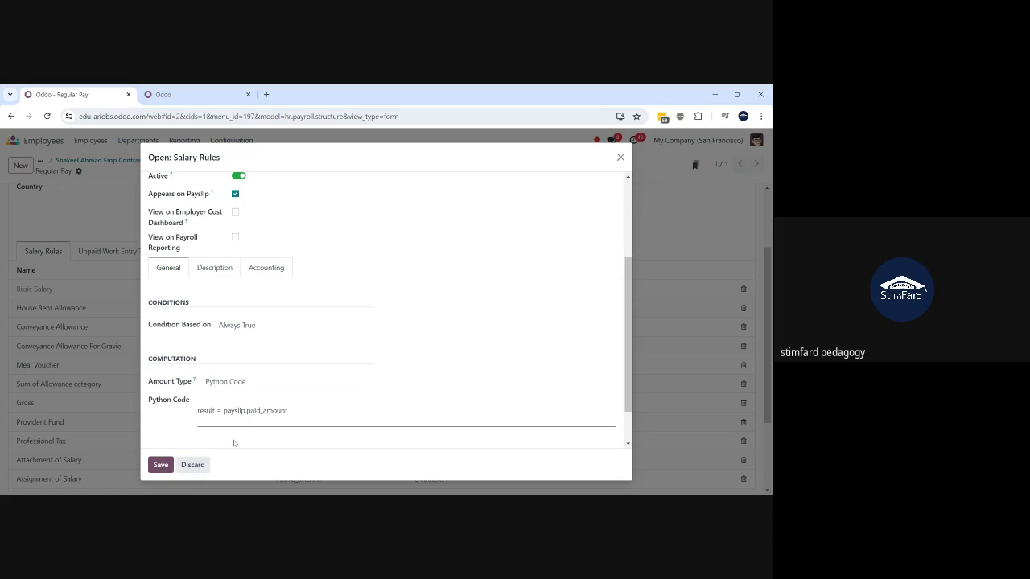
{"action": "left_click", "coordinate": [190, 465]}
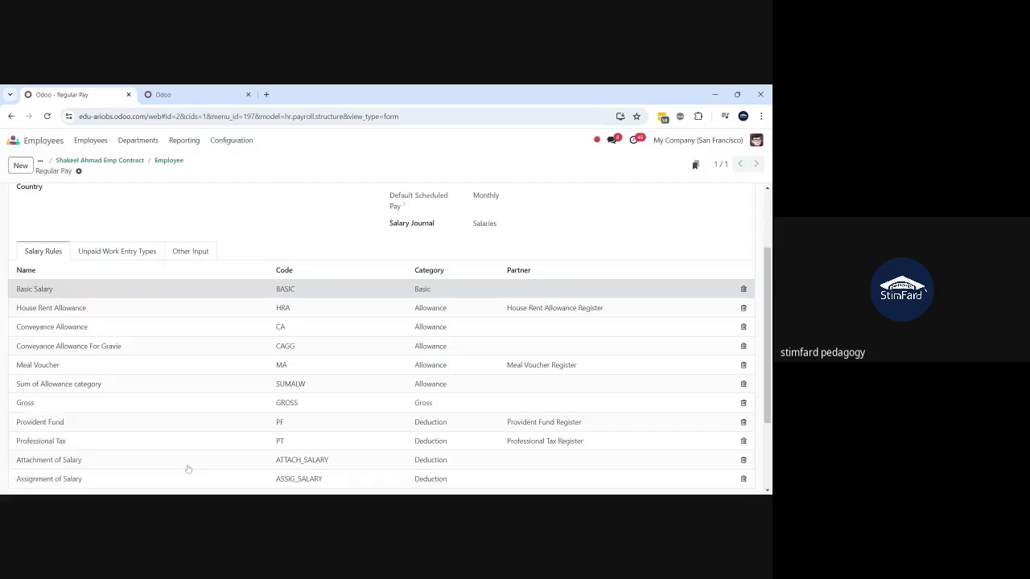
- Try a Range condition on House Rent Allowance, then set it back to Always True
{"action": "left_click", "coordinate": [106, 314]}
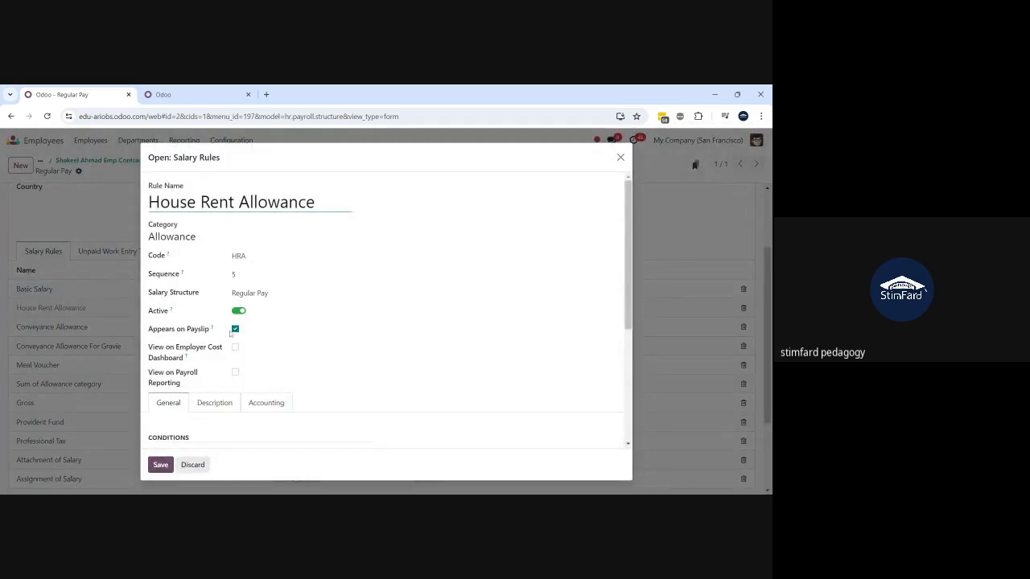
{"action": "scroll", "coordinate": [323, 382], "scroll_direction": "down", "scroll_amount": 3}
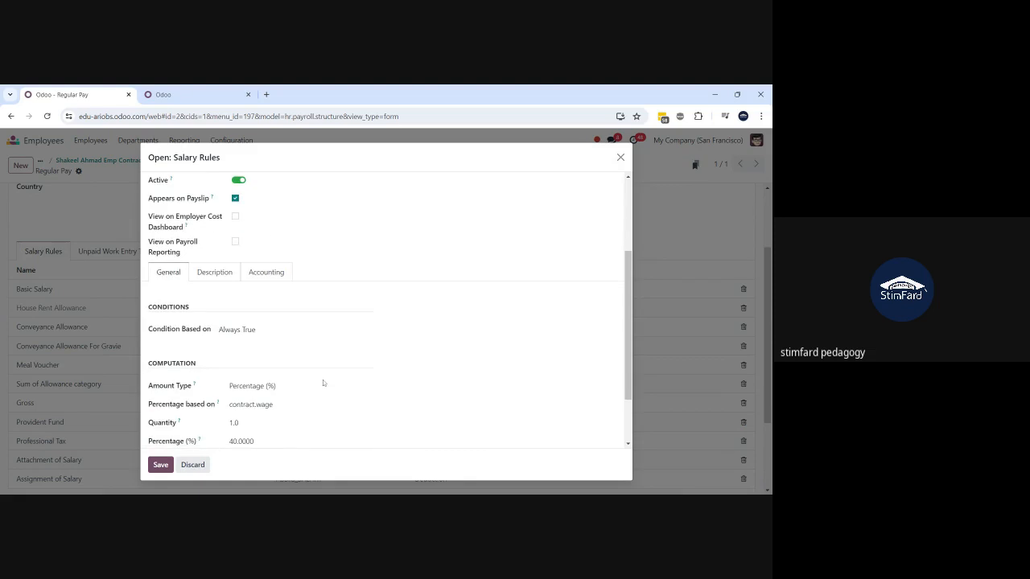
{"action": "scroll", "coordinate": [323, 380], "scroll_direction": "down", "scroll_amount": 1}
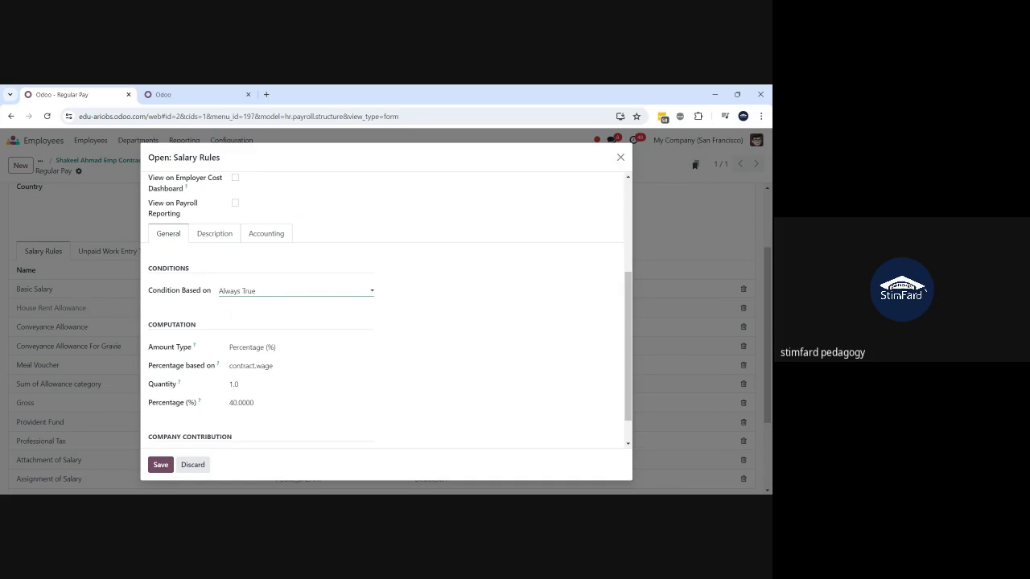
{"action": "left_click", "coordinate": [243, 310]}
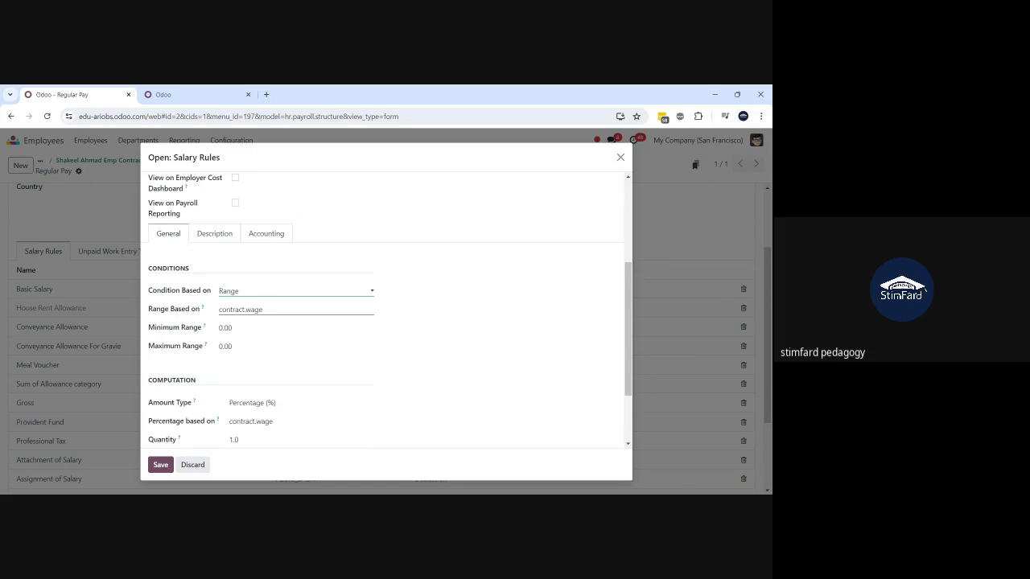
{"action": "left_click", "coordinate": [264, 310]}
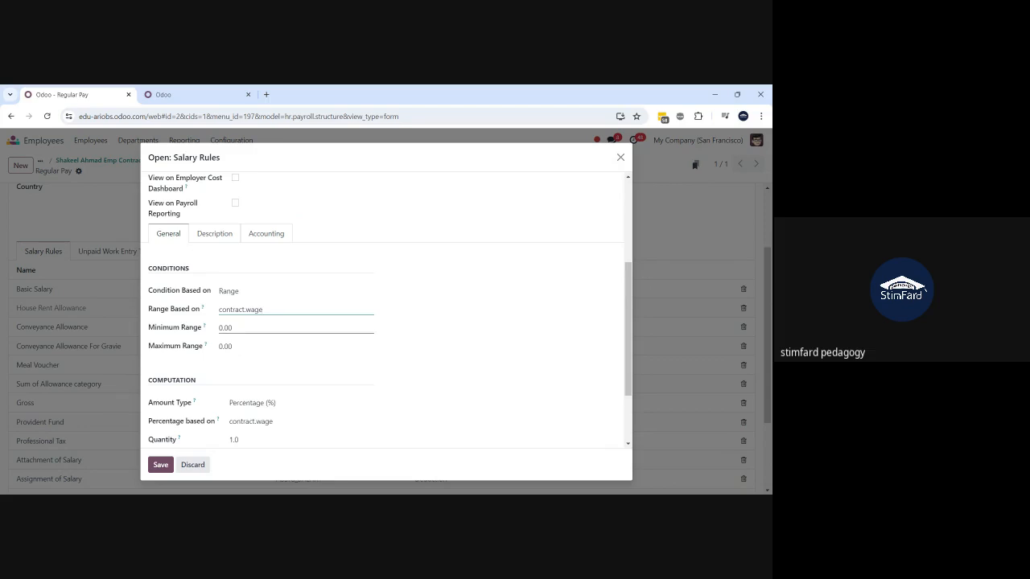
{"action": "left_click", "coordinate": [259, 328]}
{"action": "left_click", "coordinate": [259, 347]}
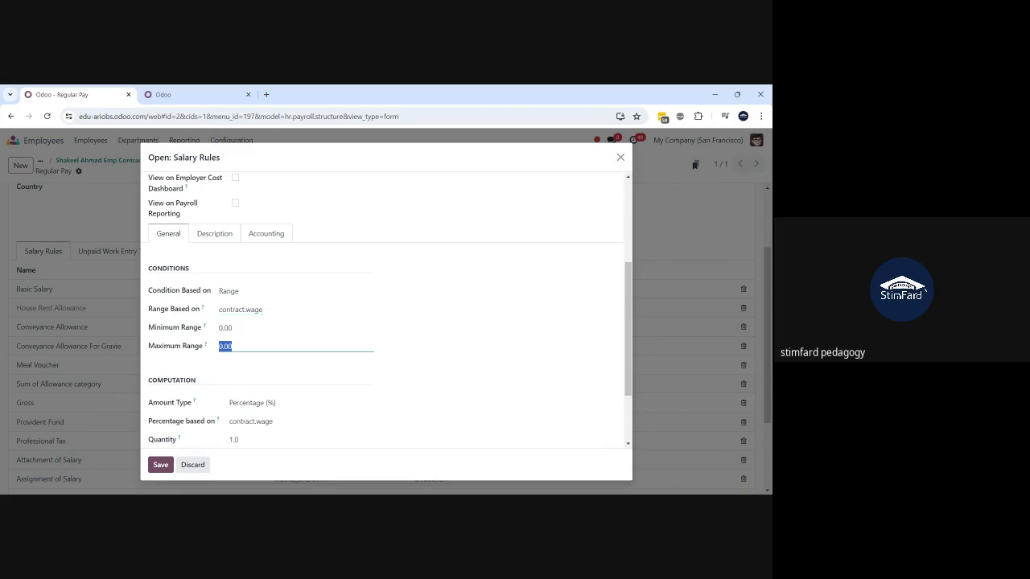
{"action": "left_click", "coordinate": [250, 287]}
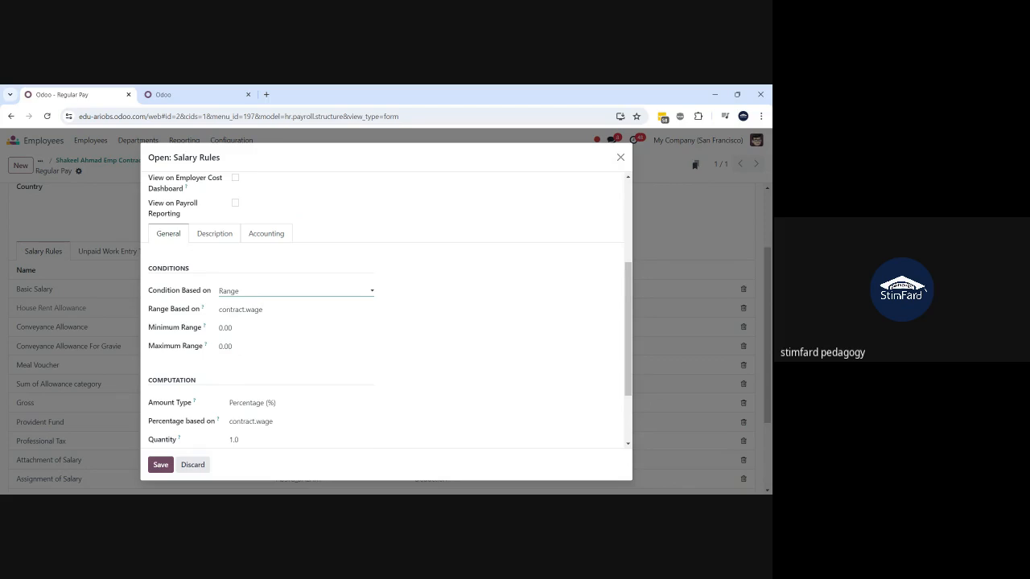
{"action": "key", "text": "Up"}
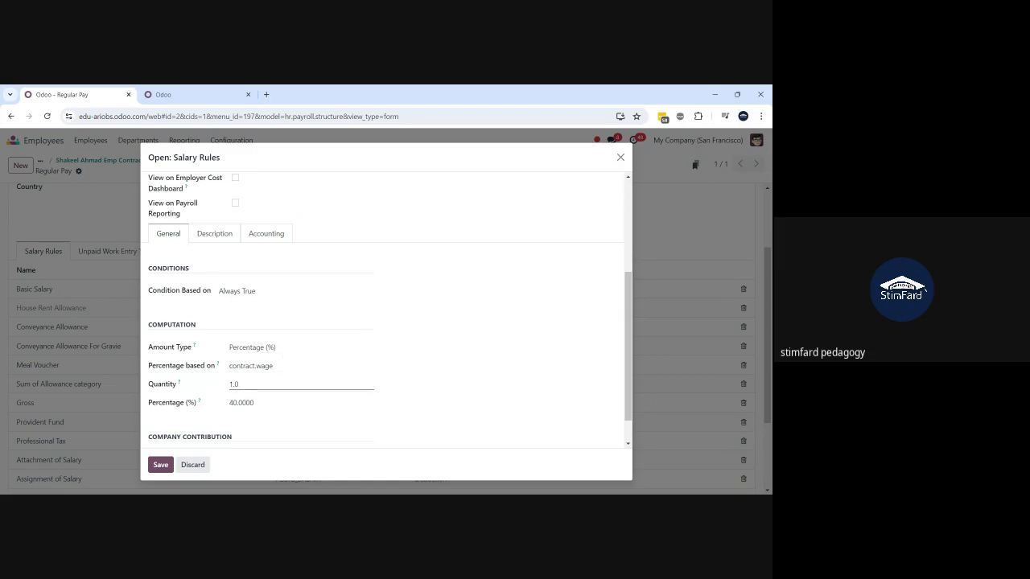
- Check the rule's quantity 1.0 and its 40.0000 percentage of contract.wage
{"action": "left_click", "coordinate": [238, 385]}
{"action": "double_click", "coordinate": [241, 403]}
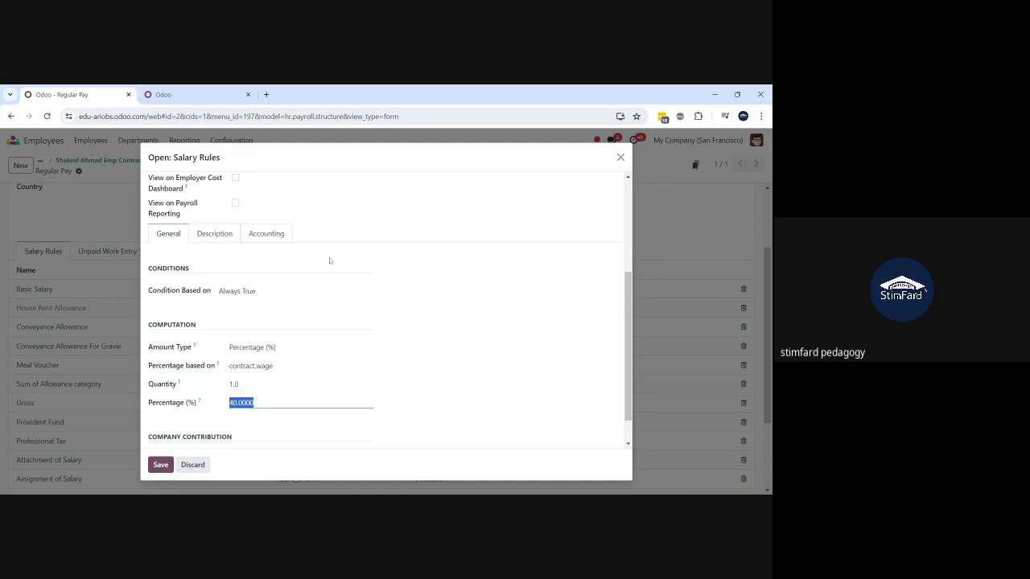
{"action": "scroll", "coordinate": [330, 282], "scroll_direction": "up", "scroll_amount": 3}
{"action": "scroll", "coordinate": [329, 285], "scroll_direction": "up", "scroll_amount": 1}
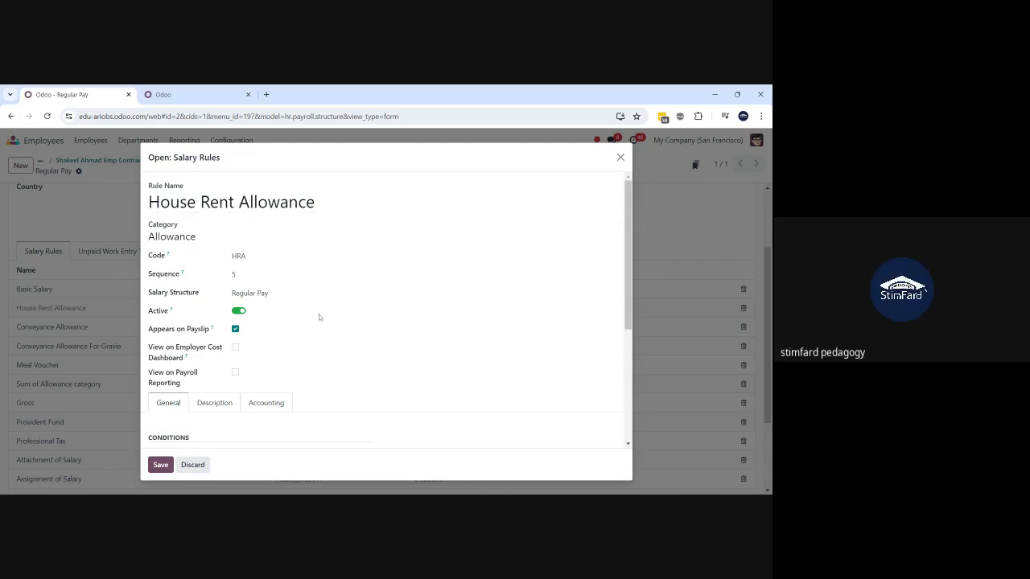
{"action": "scroll", "coordinate": [318, 314], "scroll_direction": "down", "scroll_amount": 3}
{"action": "scroll", "coordinate": [319, 314], "scroll_direction": "down", "scroll_amount": 2}
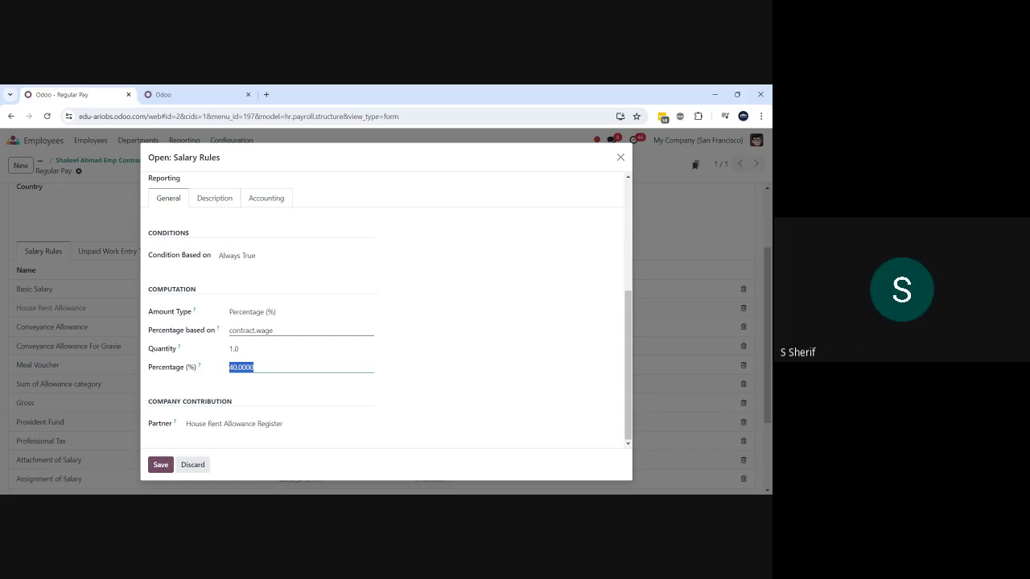
- Try the Fixed Amount and Python Code amount types, then save the rule as 40% of wage
{"action": "left_click", "coordinate": [292, 315]}
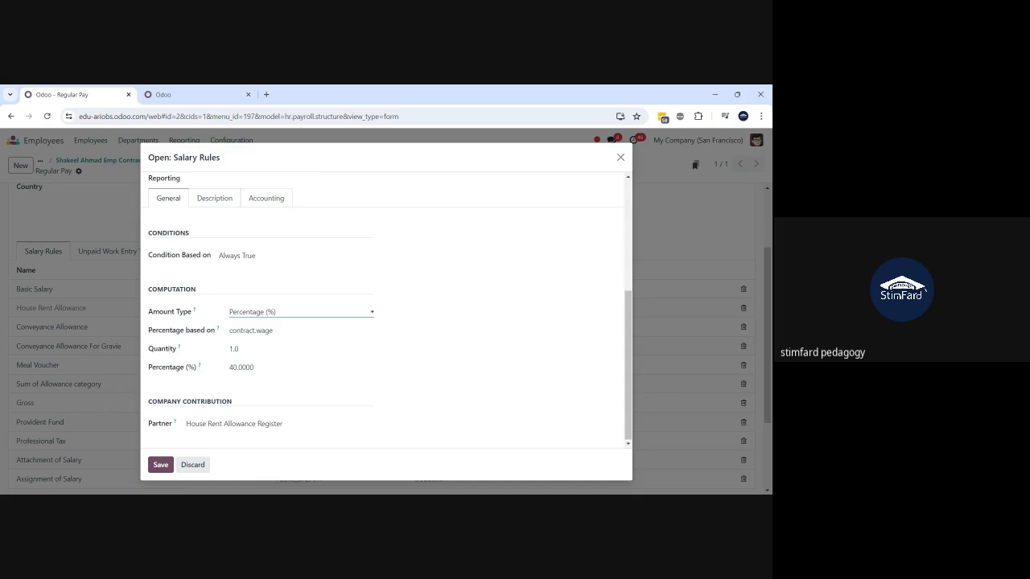
{"action": "left_click", "coordinate": [258, 332]}
{"action": "left_click", "coordinate": [262, 367]}
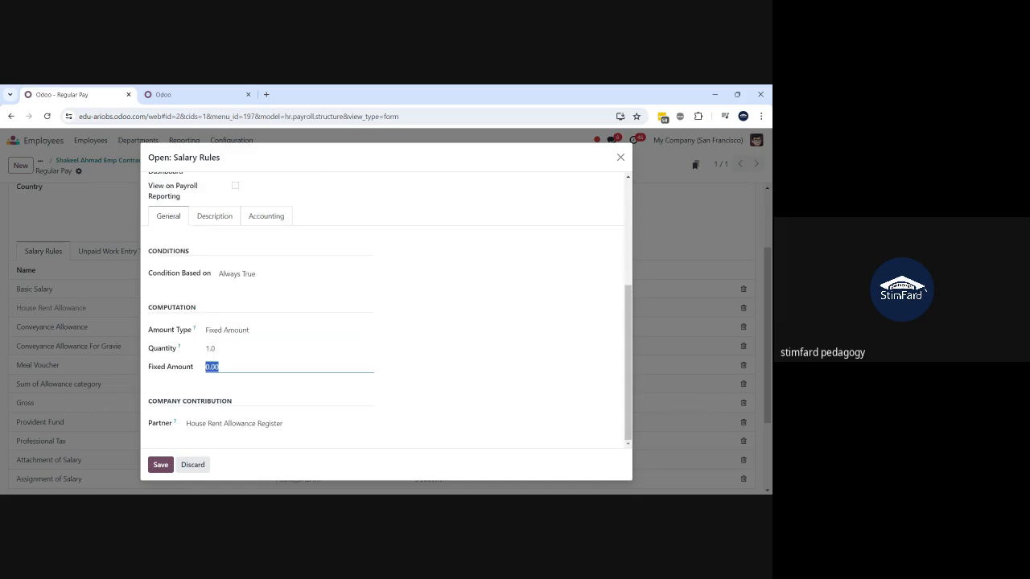
{"action": "left_click", "coordinate": [256, 331]}
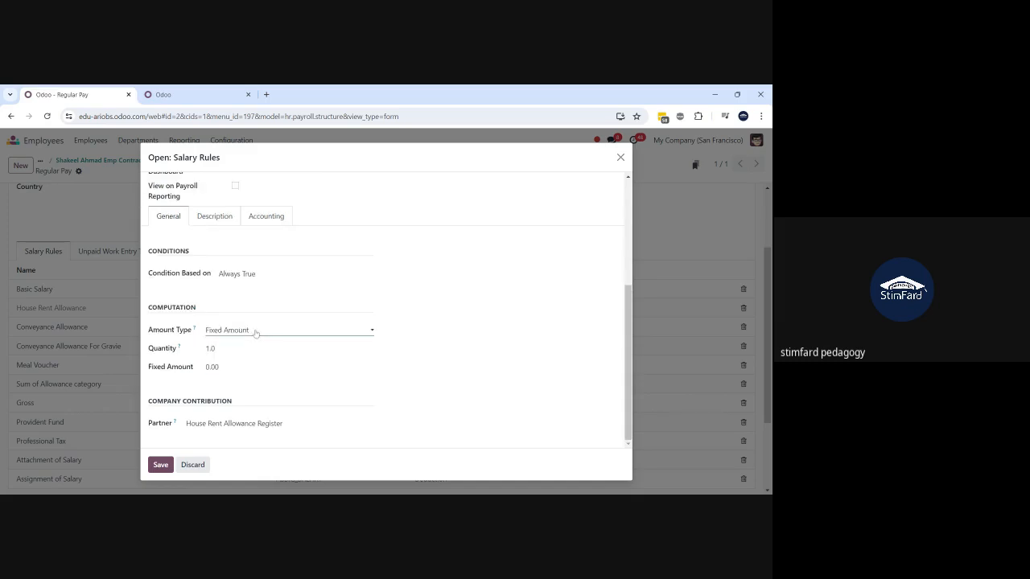
{"action": "left_click", "coordinate": [246, 360]}
{"action": "scroll", "coordinate": [245, 360], "scroll_direction": "down", "scroll_amount": 1}
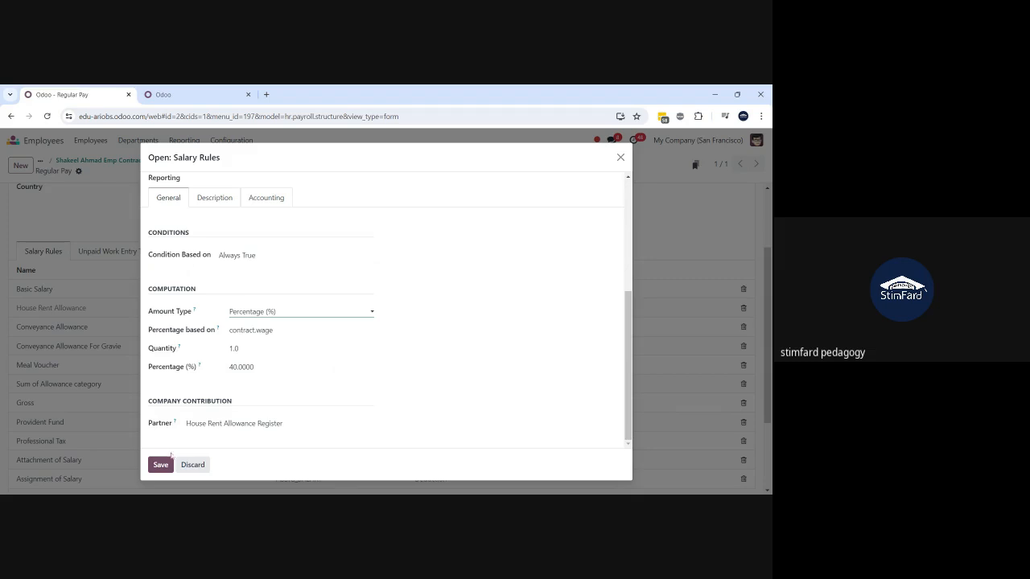
{"action": "left_click", "coordinate": [161, 465]}
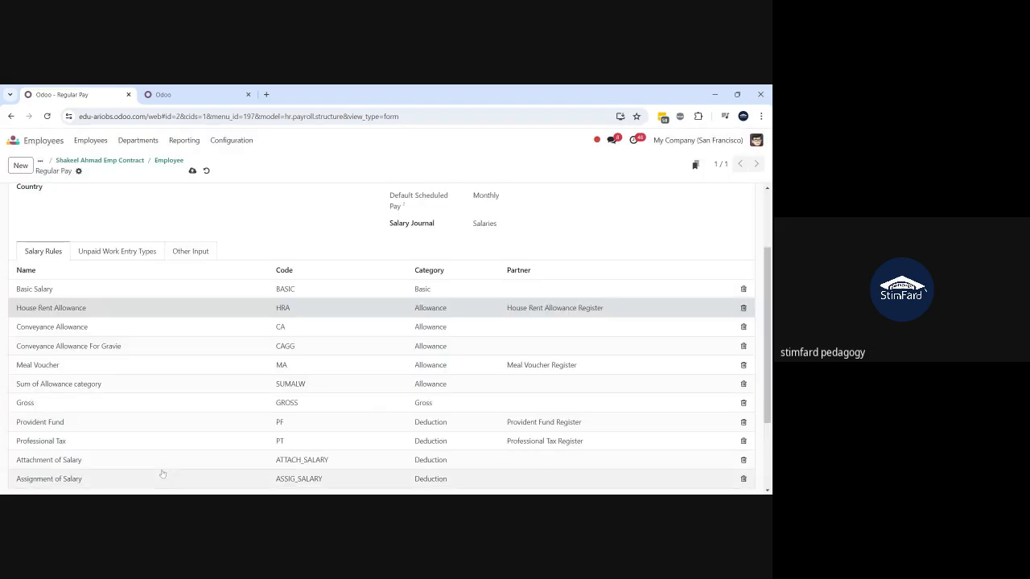
- Save the Regular Pay structure with its 15 salary rules
{"action": "scroll", "coordinate": [163, 474], "scroll_direction": "down", "scroll_amount": 3}
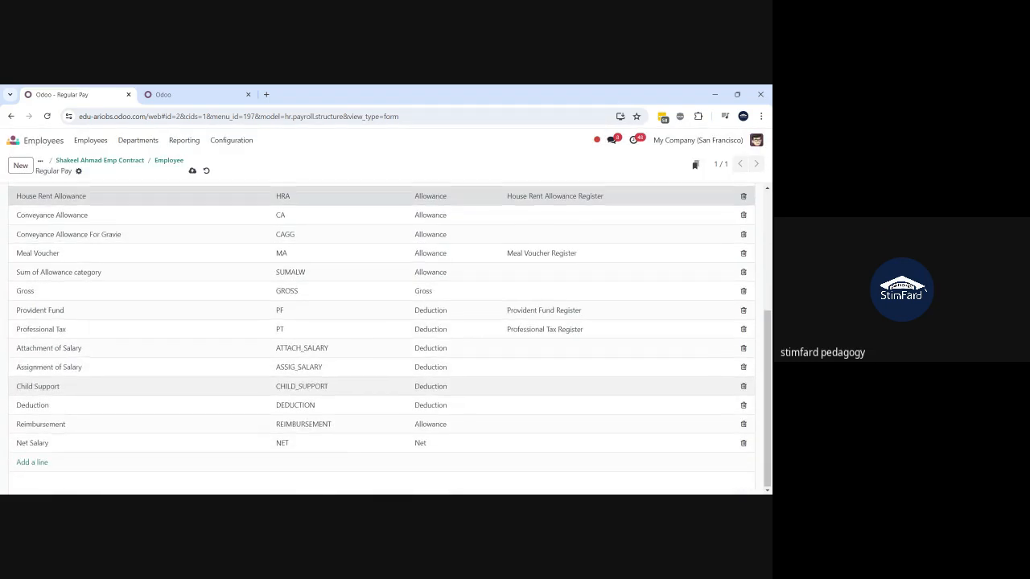
{"action": "scroll", "coordinate": [382, 338], "scroll_direction": "up", "scroll_amount": 2}
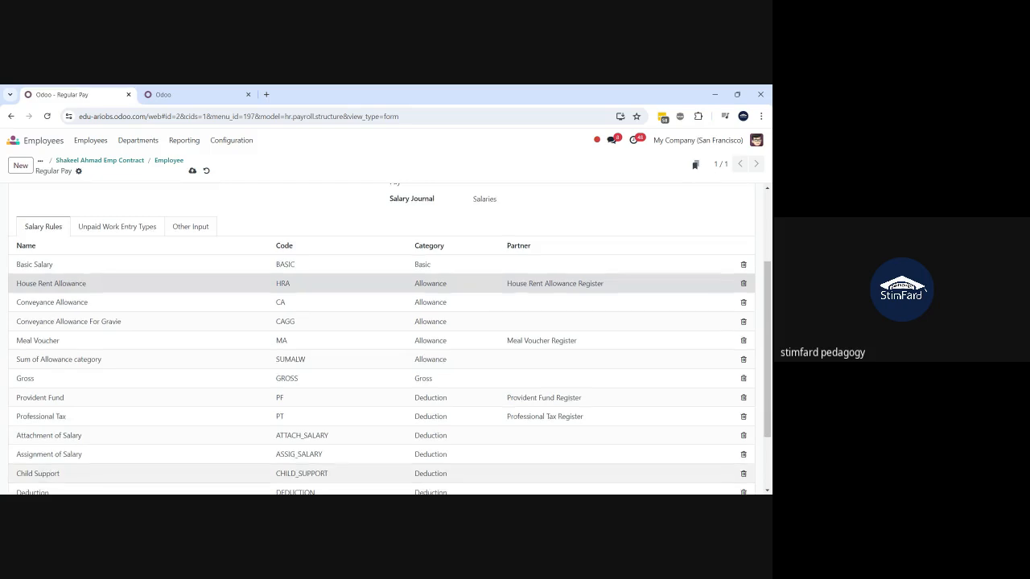
{"action": "scroll", "coordinate": [160, 352], "scroll_direction": "down", "scroll_amount": 1}
{"action": "scroll", "coordinate": [160, 351], "scroll_direction": "up", "scroll_amount": 2}
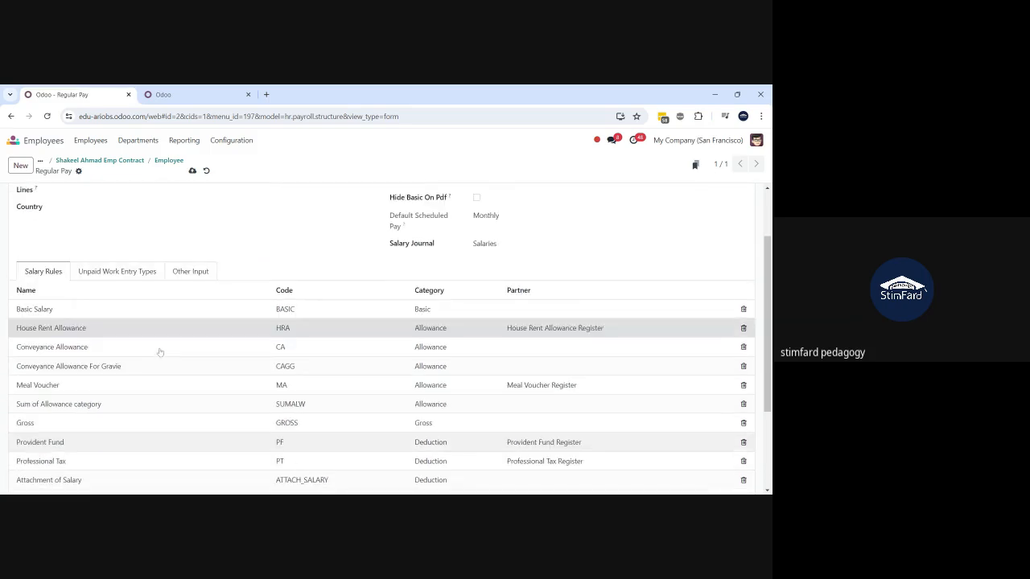
{"action": "scroll", "coordinate": [160, 352], "scroll_direction": "down", "scroll_amount": 3}
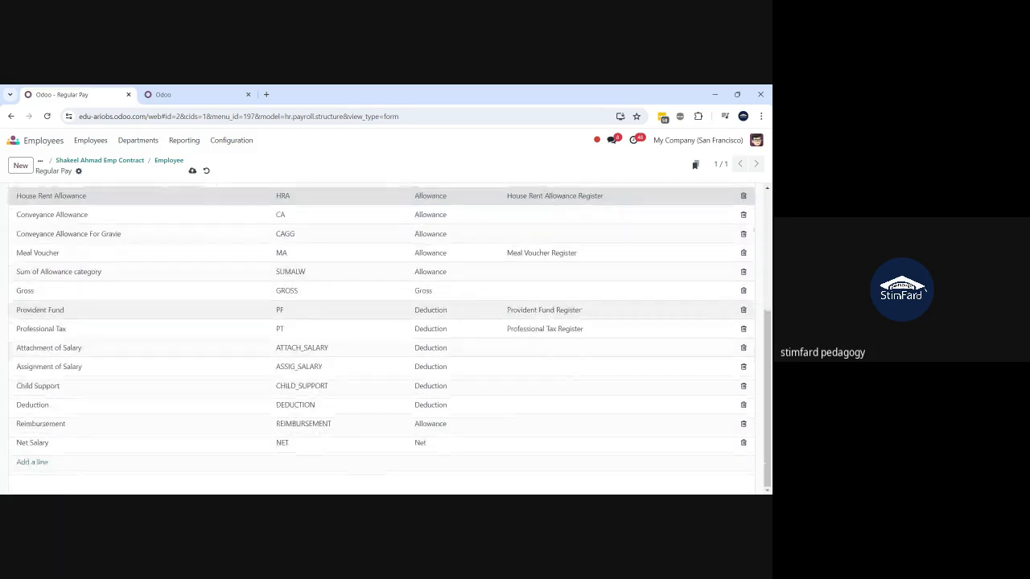
{"action": "scroll", "coordinate": [382, 338], "scroll_direction": "up", "scroll_amount": 2}
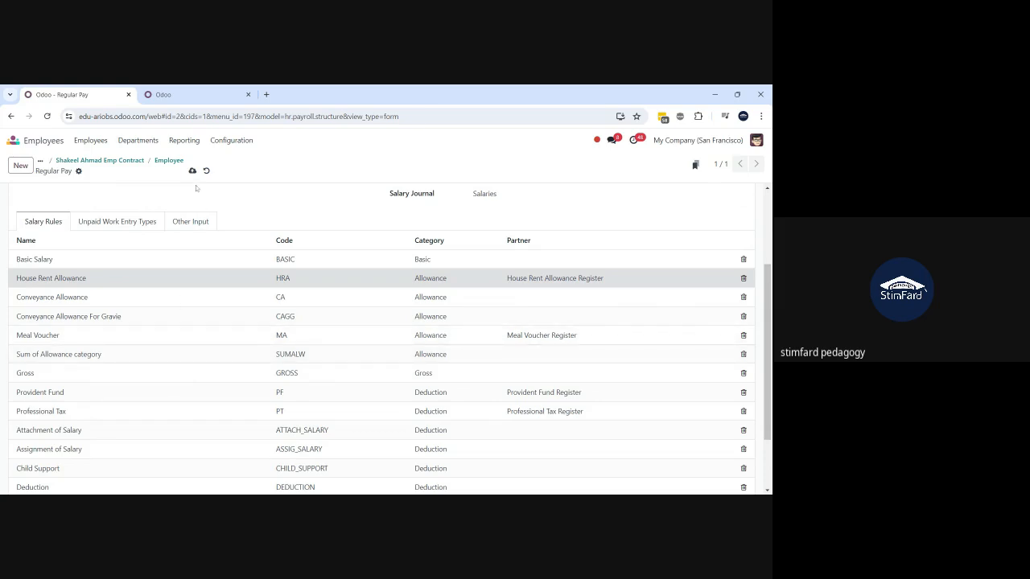
{"action": "left_click", "coordinate": [192, 170]}
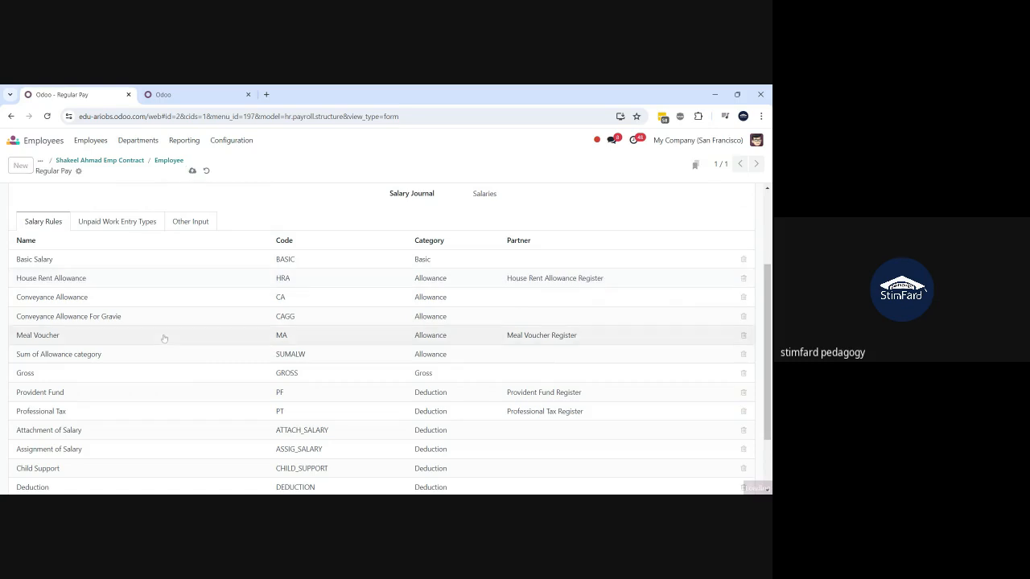
- Scroll down the salary rules and open the Attachment of Salary rule
{"action": "scroll", "coordinate": [163, 338], "scroll_direction": "down", "scroll_amount": 1}
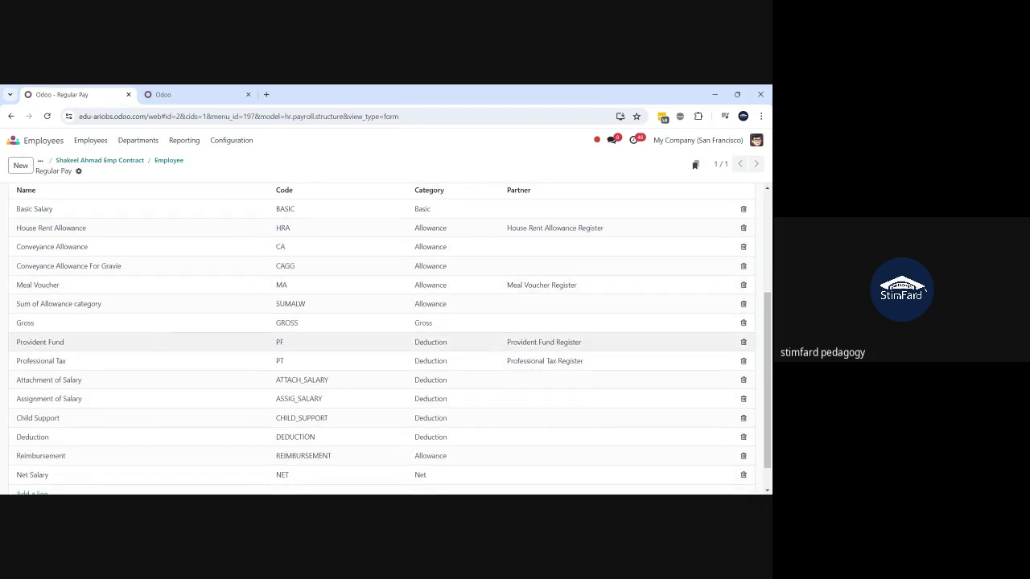
{"action": "scroll", "coordinate": [163, 338], "scroll_direction": "down", "scroll_amount": 1}
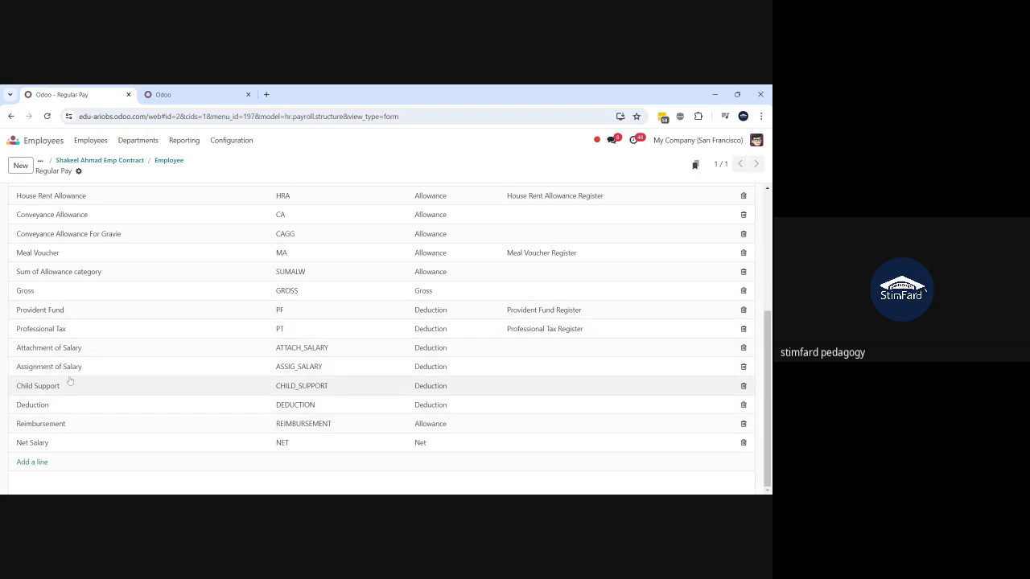
{"action": "scroll", "coordinate": [63, 365], "scroll_direction": "up", "scroll_amount": 2}
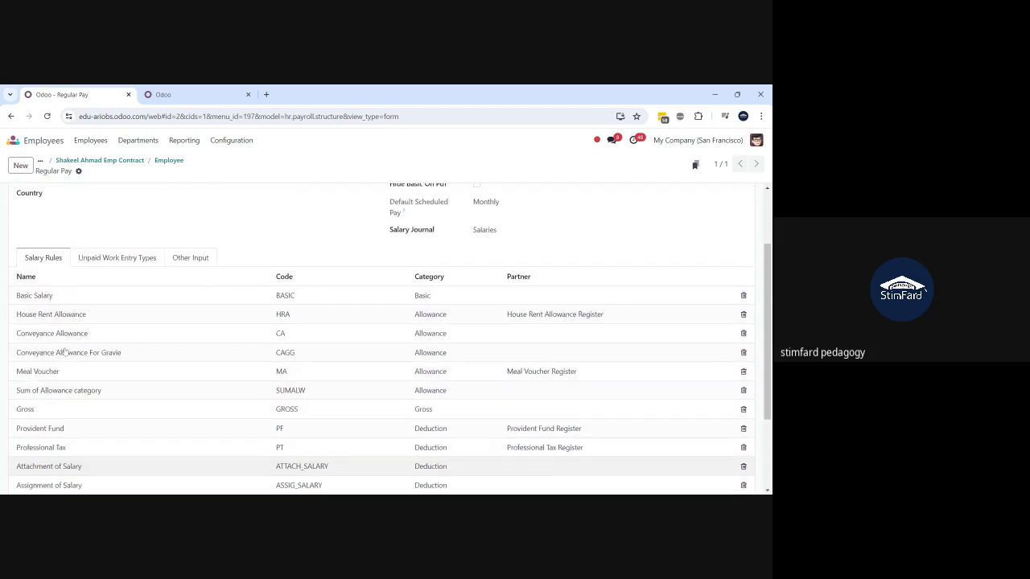
{"action": "scroll", "coordinate": [64, 358], "scroll_direction": "down", "scroll_amount": 2}
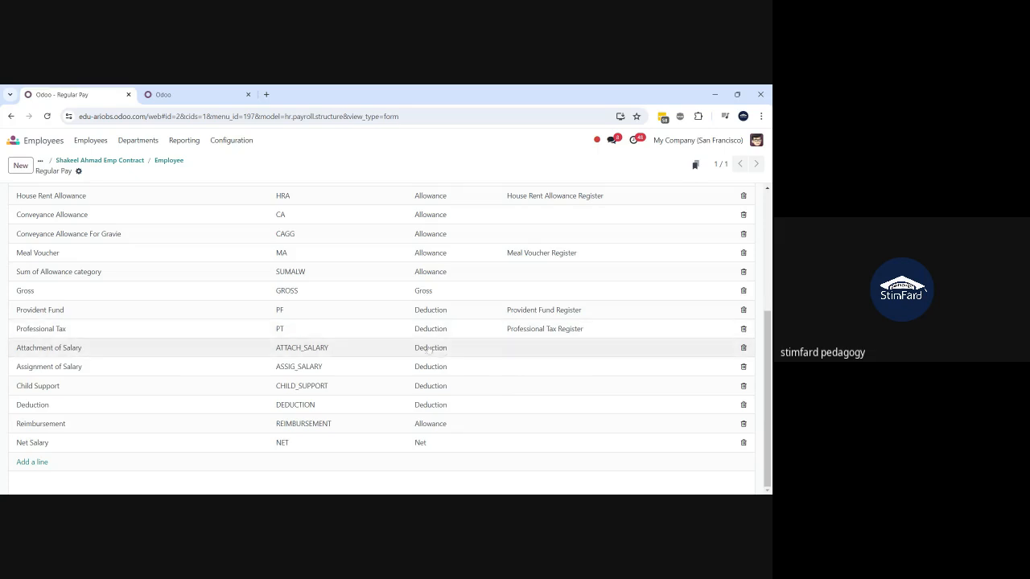
{"action": "left_click", "coordinate": [141, 352]}
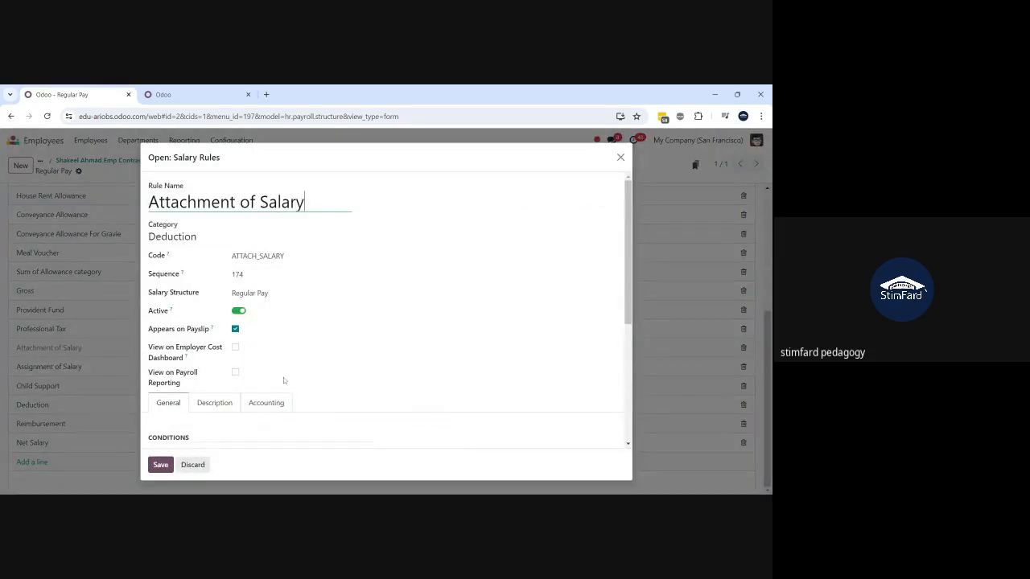
- Select the 'ATTACH_SALARY' in inputs condition and the -inputs['ATTACH_SALARY'].amount computation code
{"action": "scroll", "coordinate": [284, 380], "scroll_direction": "down", "scroll_amount": 2}
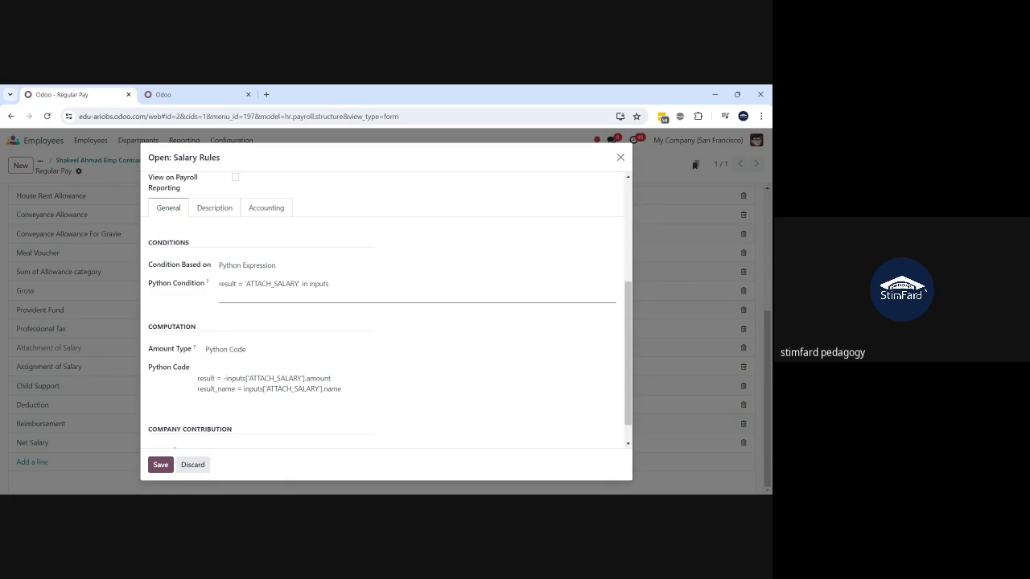
{"action": "left_click_drag", "start_coordinate": [332, 284], "coordinate": [200, 302]}
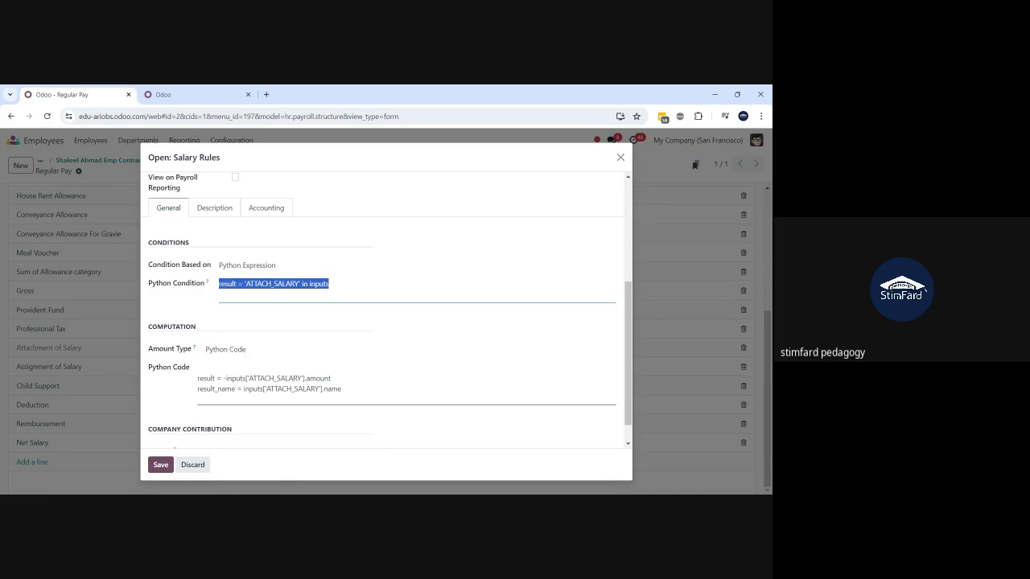
{"action": "left_click_drag", "start_coordinate": [342, 389], "coordinate": [193, 380]}
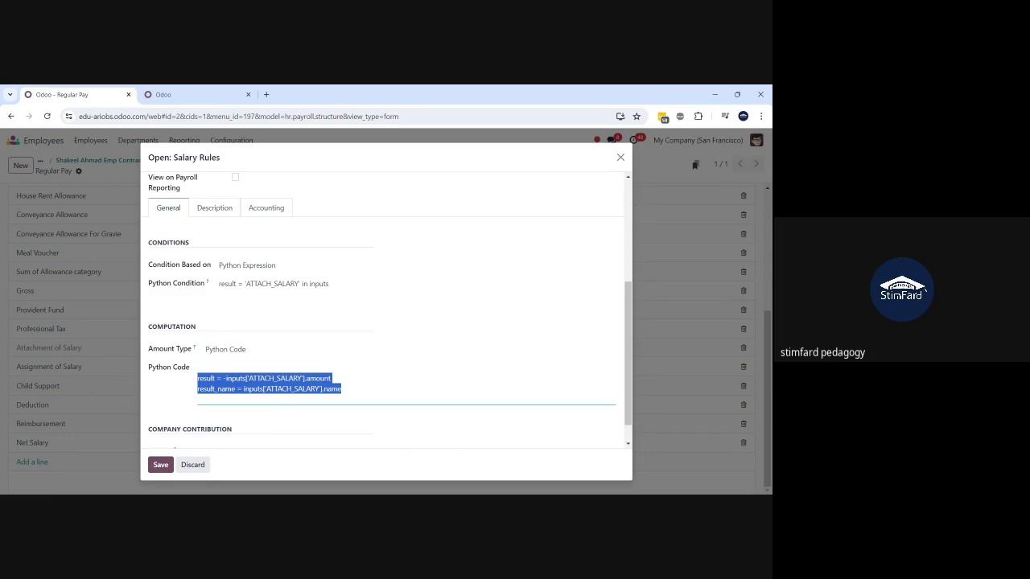
- Discard the Attachment of Salary rule and scroll the Regular Pay form back to the top
{"action": "left_click", "coordinate": [193, 465]}
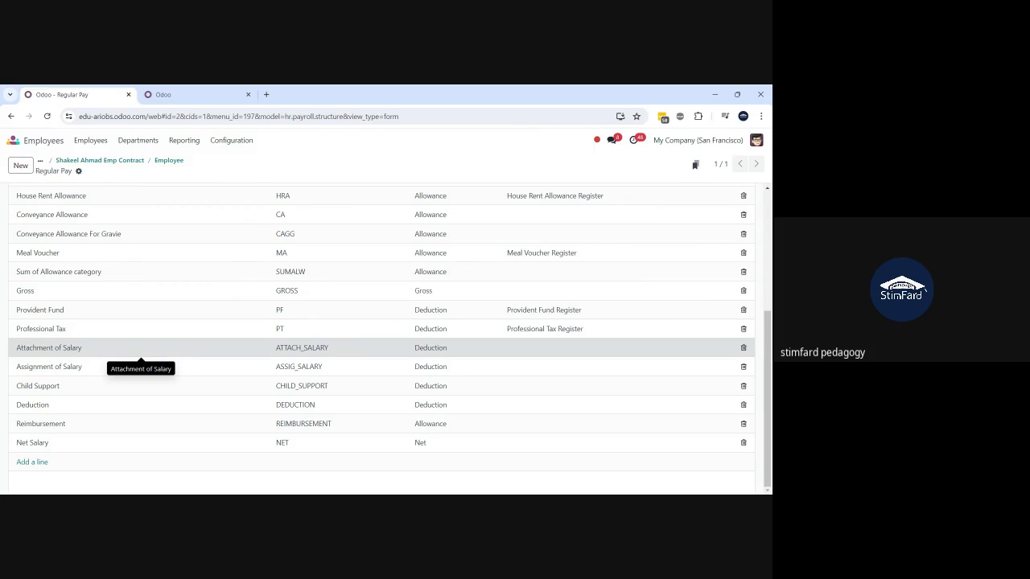
{"action": "scroll", "coordinate": [141, 352], "scroll_direction": "up", "scroll_amount": 2}
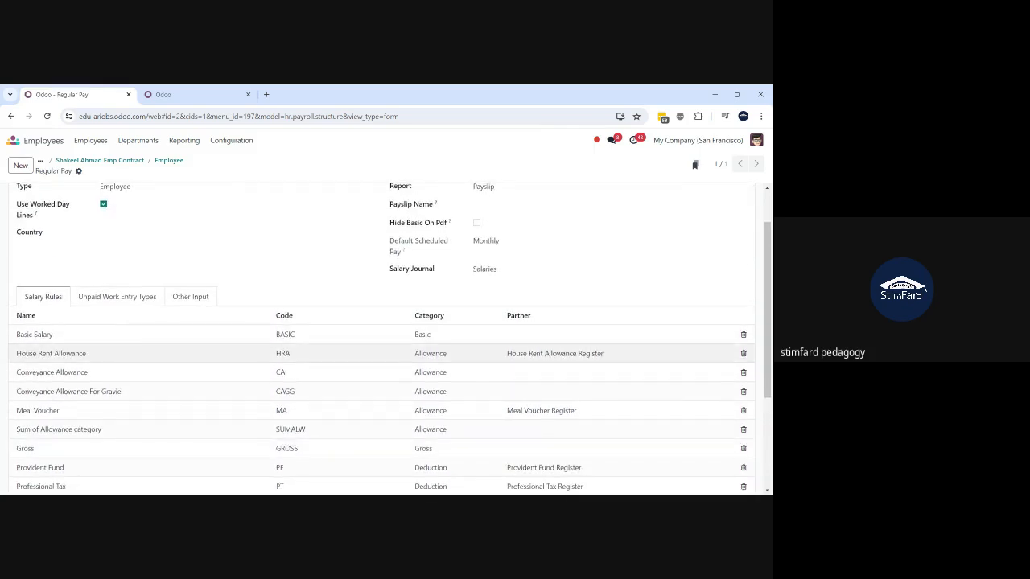
{"action": "scroll", "coordinate": [141, 354], "scroll_direction": "down", "scroll_amount": 4}
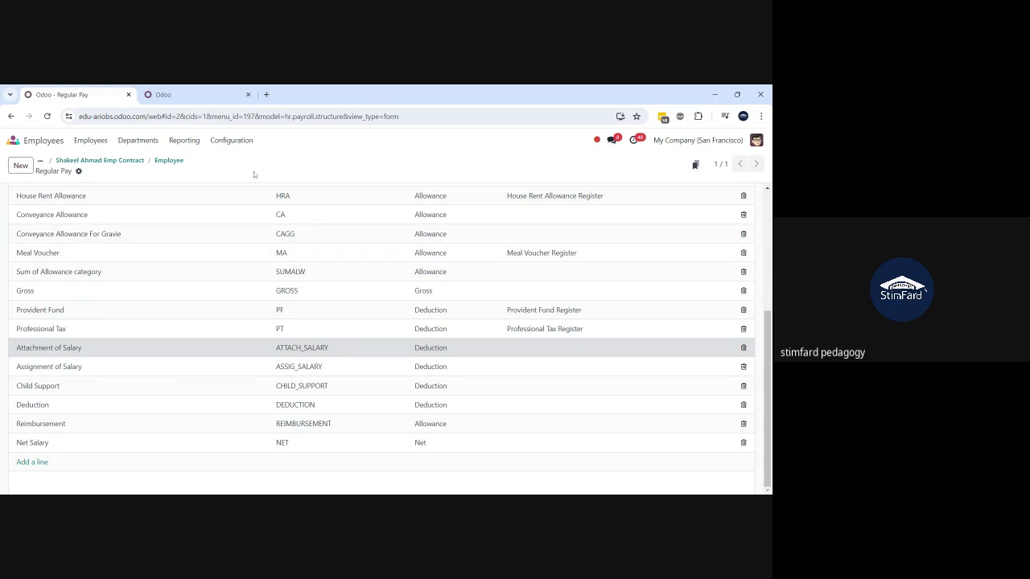
{"action": "scroll", "coordinate": [240, 213], "scroll_direction": "up", "scroll_amount": 3}
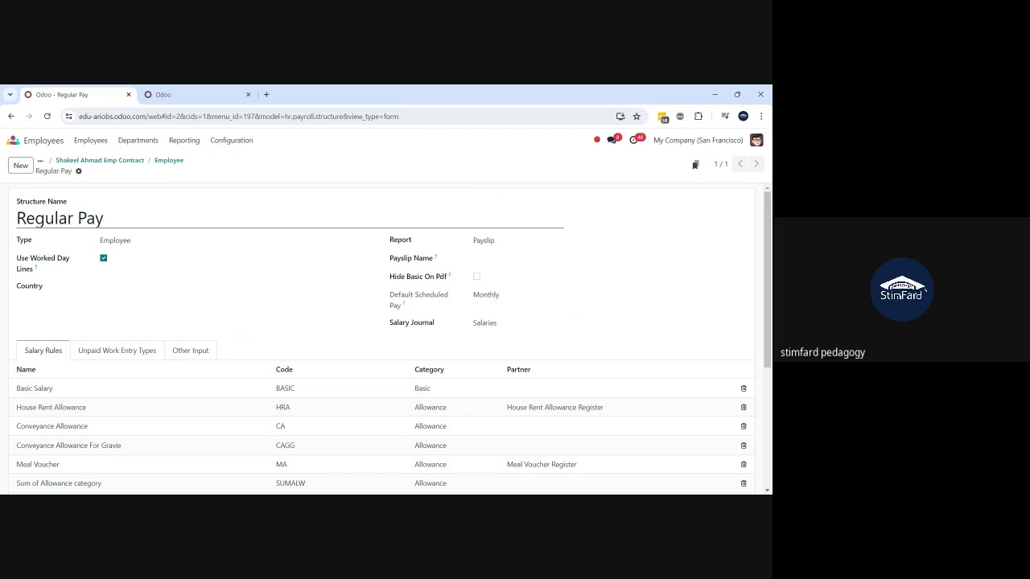
- Scroll through Regular Pay's rules and return to the Employee structure type
{"action": "left_click", "coordinate": [105, 218]}
{"action": "scroll", "coordinate": [116, 344], "scroll_direction": "down", "scroll_amount": 2}
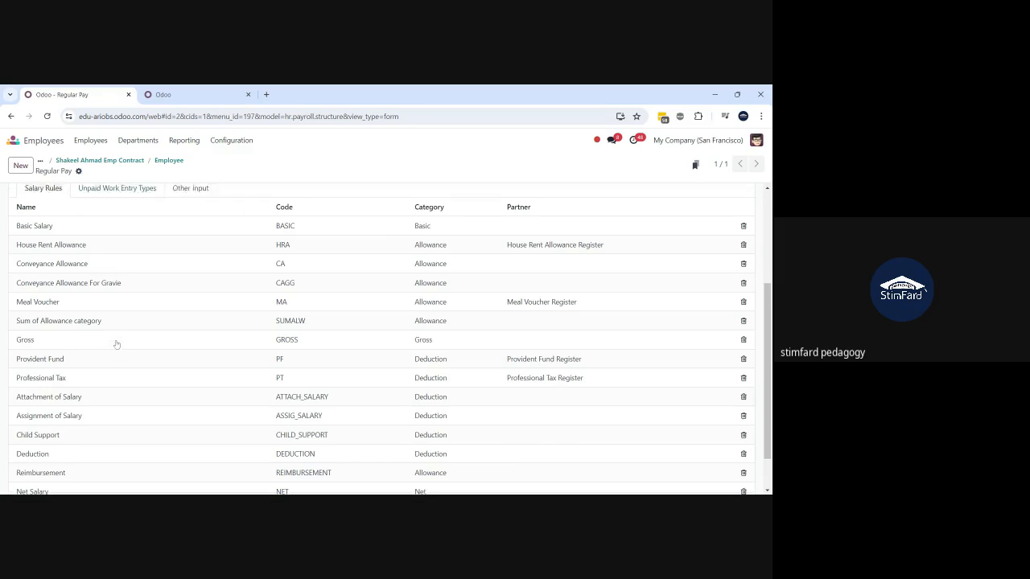
{"action": "scroll", "coordinate": [116, 345], "scroll_direction": "up", "scroll_amount": 2}
{"action": "scroll", "coordinate": [116, 344], "scroll_direction": "down", "scroll_amount": 3}
{"action": "scroll", "coordinate": [116, 345], "scroll_direction": "up", "scroll_amount": 2}
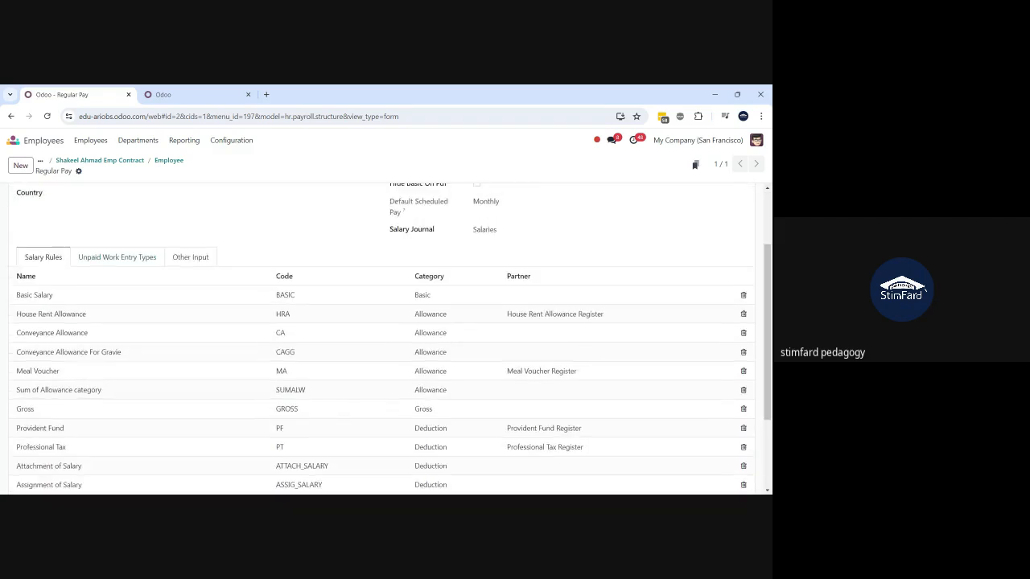
{"action": "scroll", "coordinate": [298, 323], "scroll_direction": "up", "scroll_amount": 2}
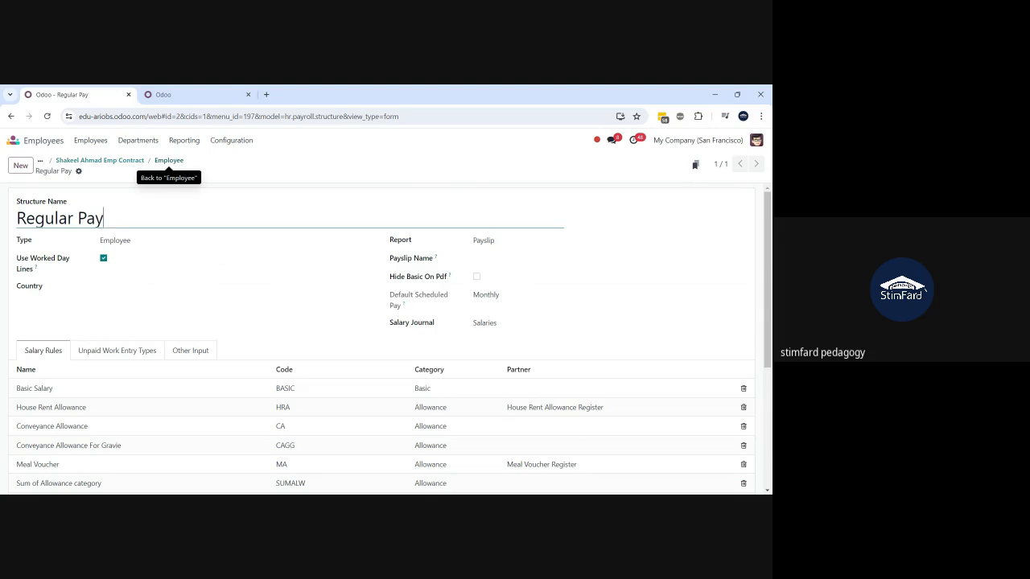
{"action": "left_click", "coordinate": [169, 160]}
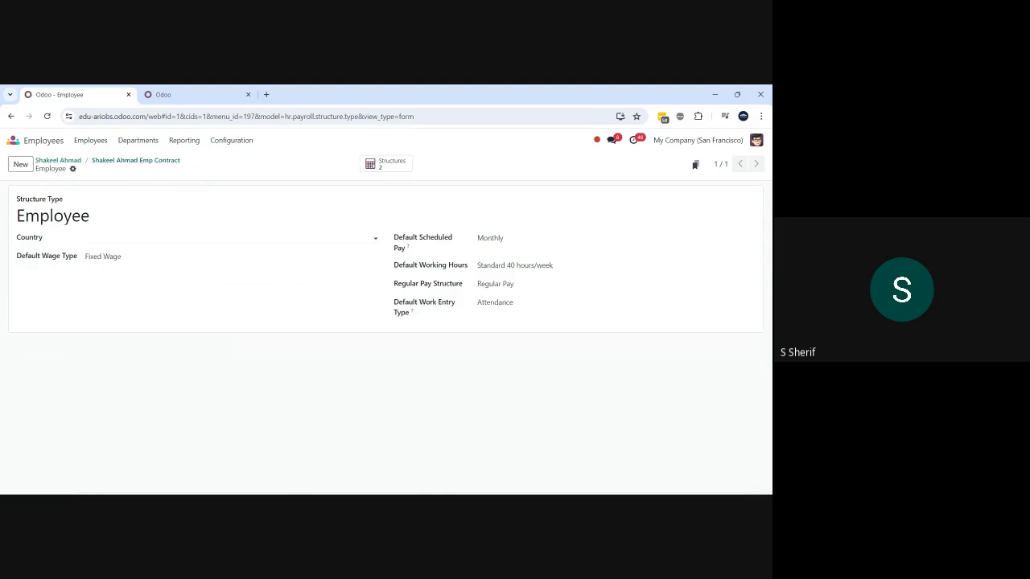
- Reopen Regular Pay from the Employee type's Structures, review its rules, then return to the contract
{"action": "left_click", "coordinate": [381, 165]}
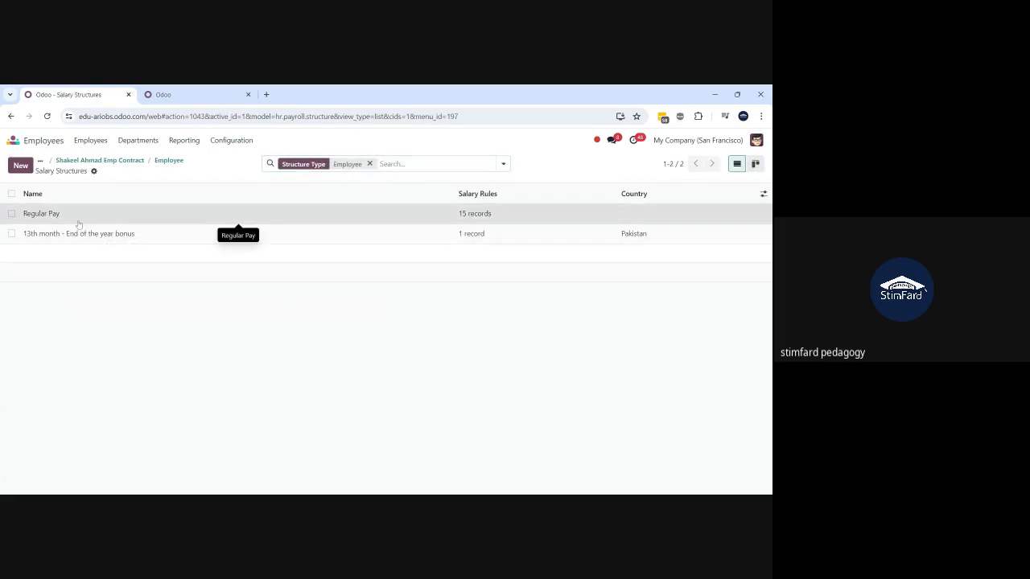
{"action": "left_click", "coordinate": [239, 220]}
{"action": "scroll", "coordinate": [182, 396], "scroll_direction": "down", "scroll_amount": 5}
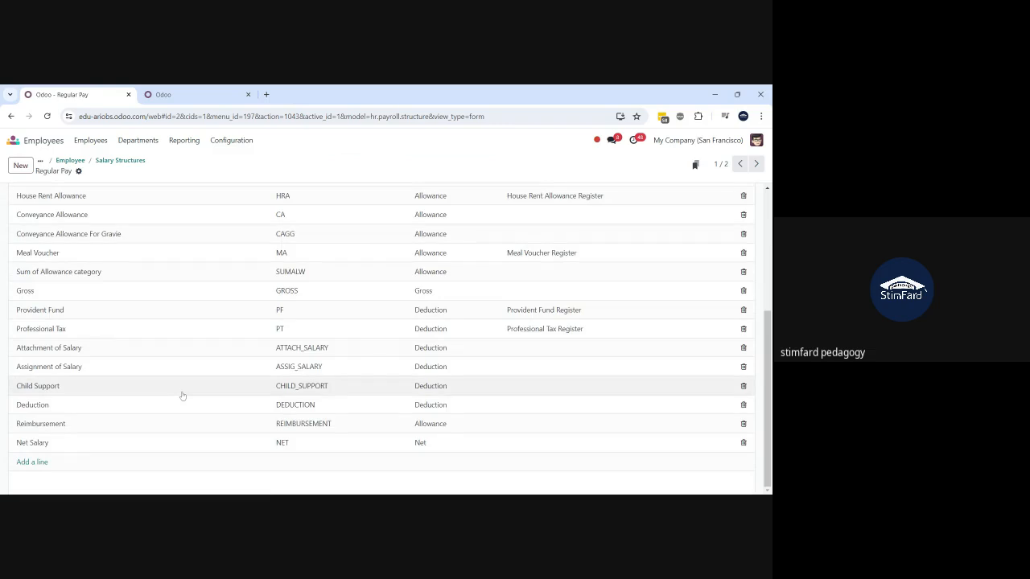
{"action": "scroll", "coordinate": [183, 396], "scroll_direction": "up", "scroll_amount": 10}
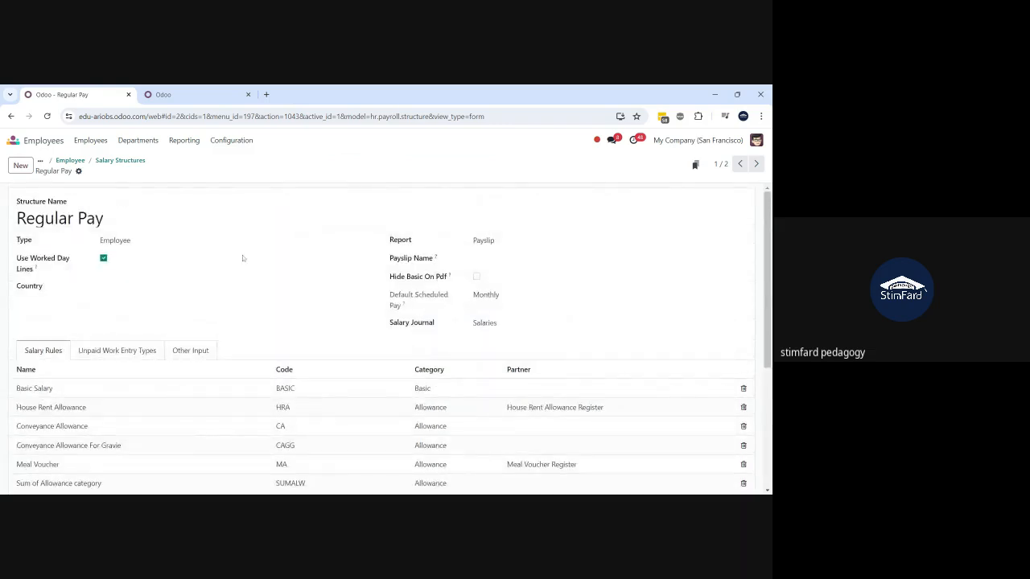
{"action": "scroll", "coordinate": [242, 258], "scroll_direction": "down", "scroll_amount": 2}
{"action": "scroll", "coordinate": [242, 259], "scroll_direction": "down", "scroll_amount": 2}
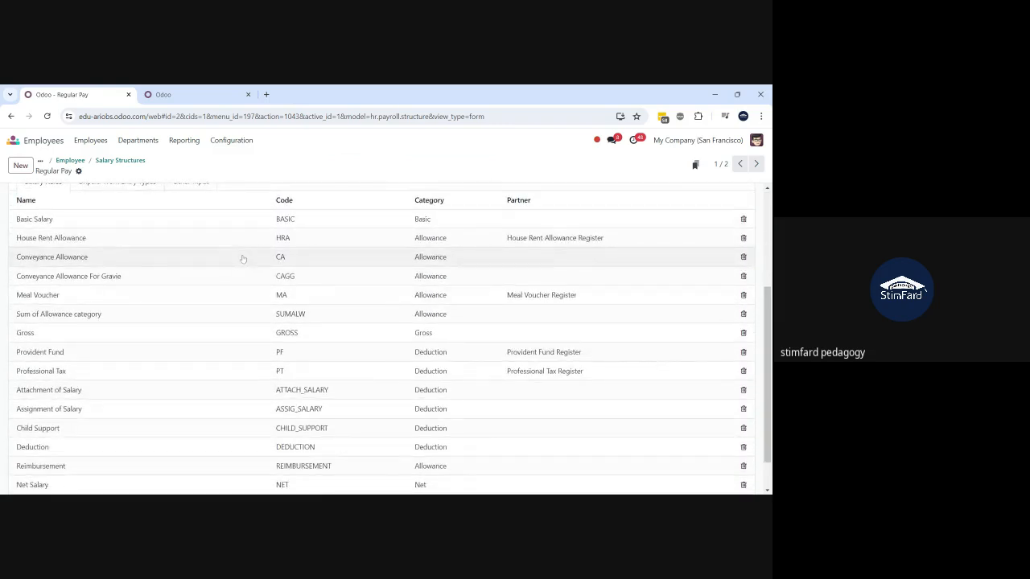
{"action": "scroll", "coordinate": [242, 258], "scroll_direction": "up", "scroll_amount": 4}
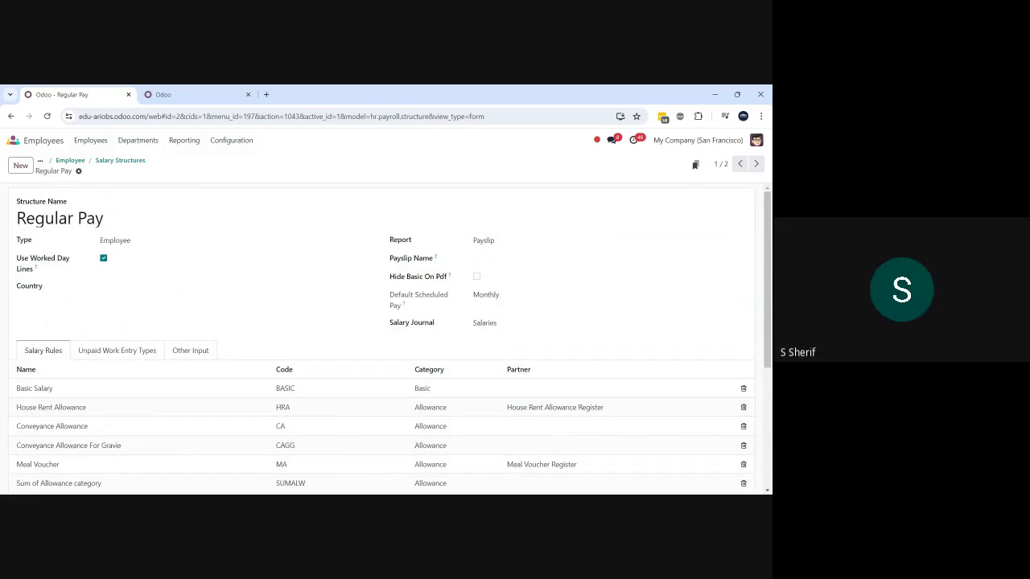
{"action": "left_click", "coordinate": [70, 160]}
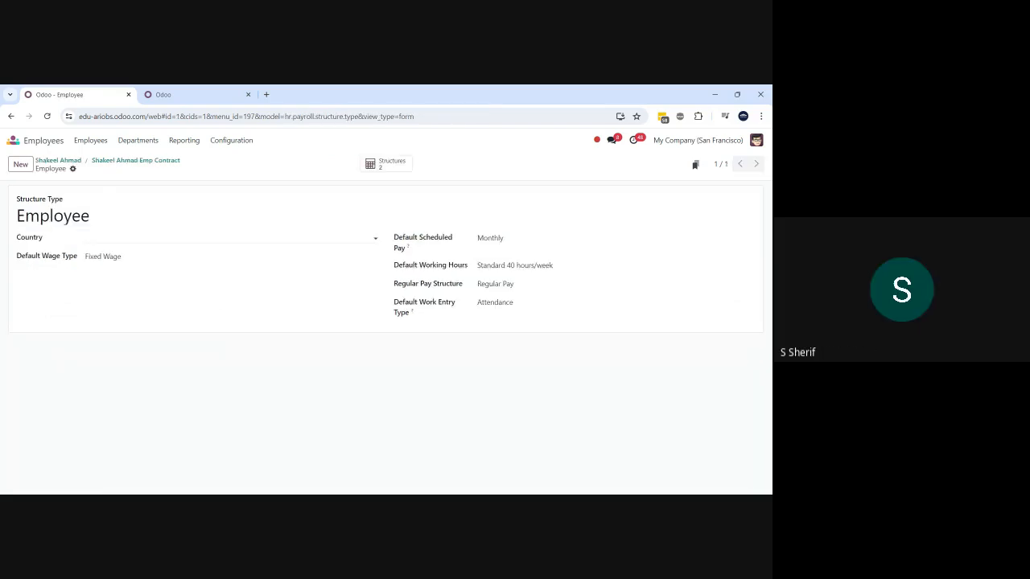
{"action": "left_click", "coordinate": [133, 161]}
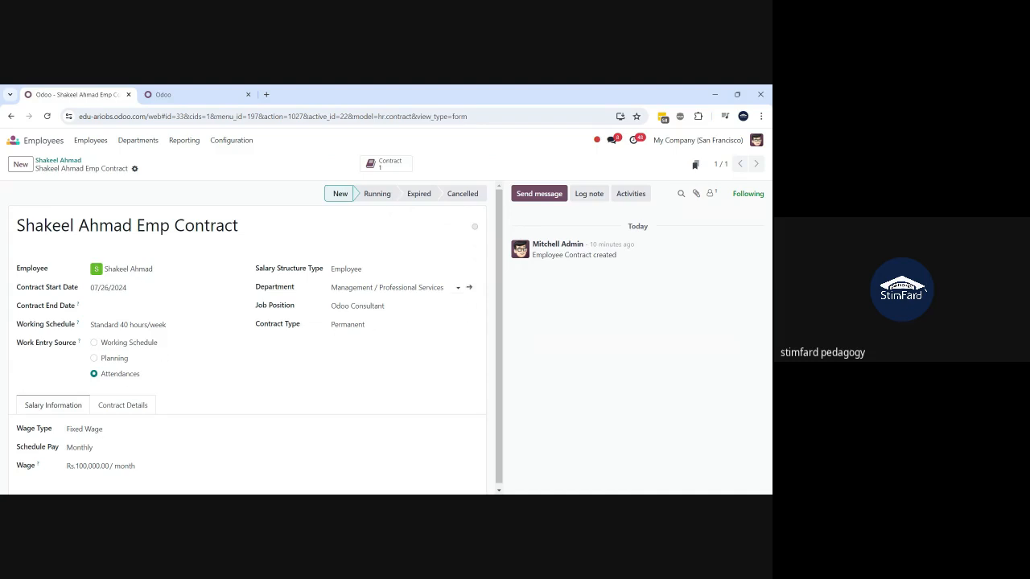
- Show the contract's Salary Structure Type options, Employee and Worker
{"action": "left_click", "coordinate": [392, 269]}
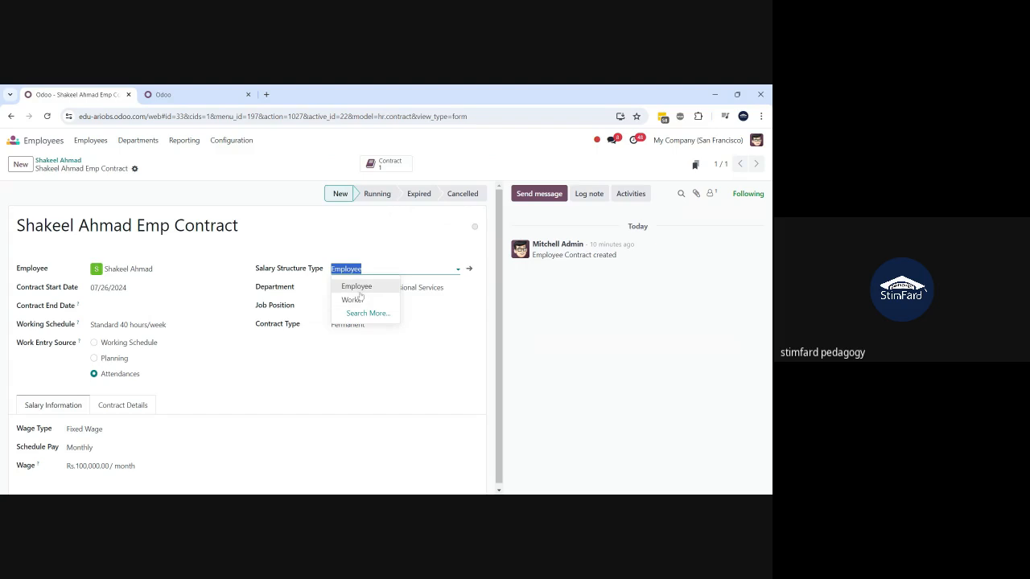
- Open the Employee structure type and keep Regular Pay as its pay structure
{"action": "left_click", "coordinate": [469, 271]}
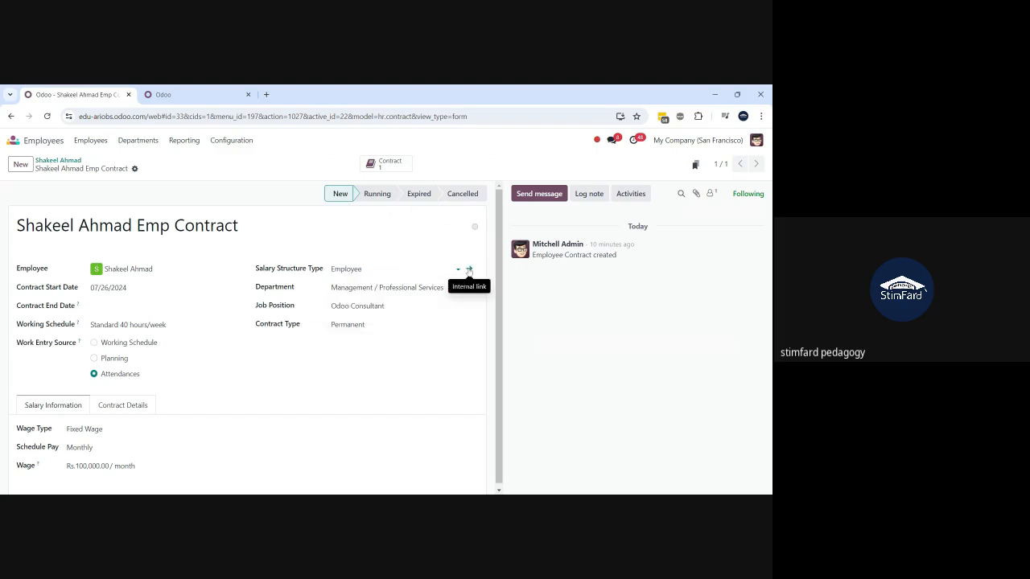
{"action": "left_click", "coordinate": [469, 270]}
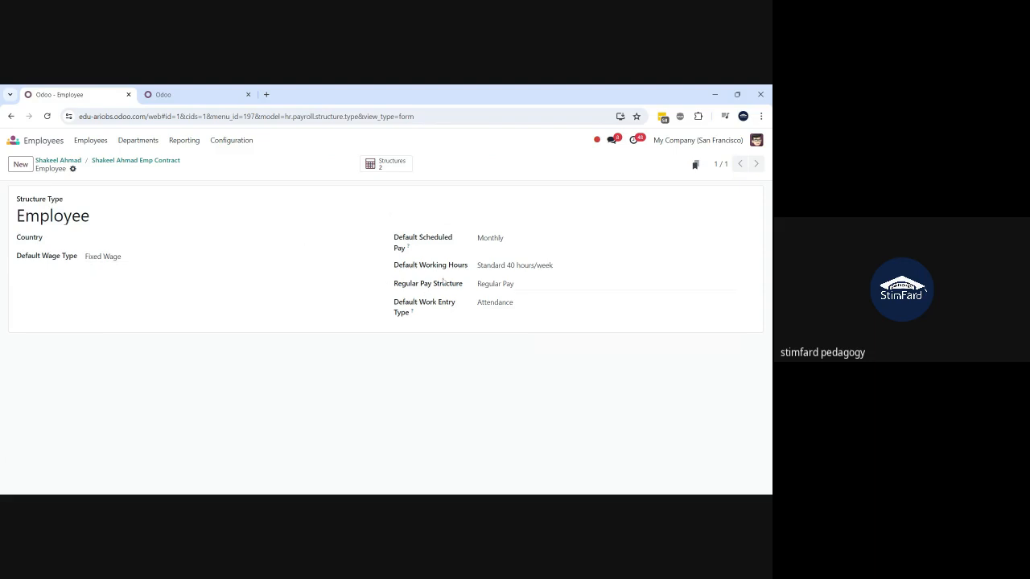
{"action": "left_click", "coordinate": [499, 284]}
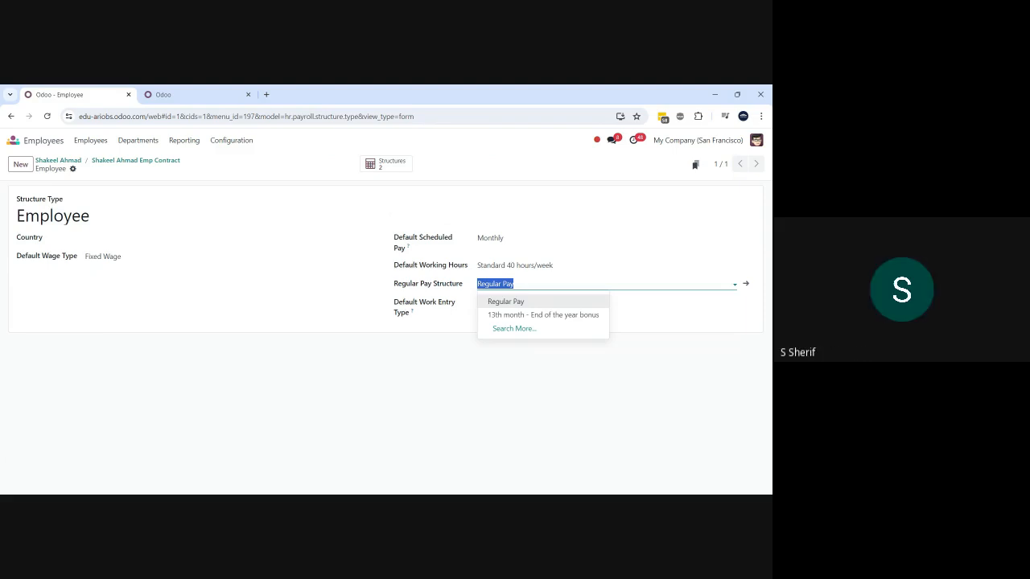
{"action": "left_click", "coordinate": [396, 362]}
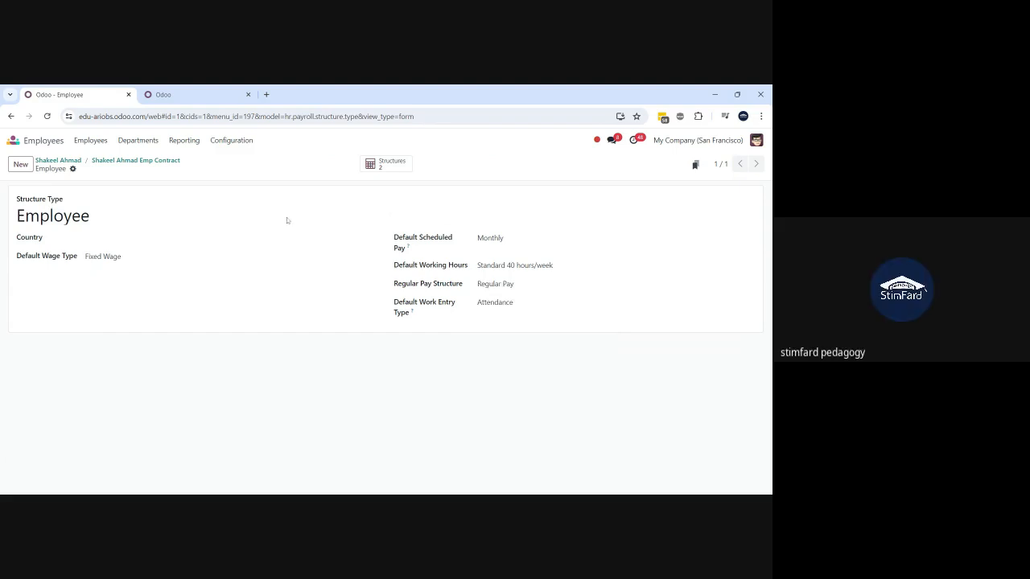
{"action": "left_click", "coordinate": [233, 142]}
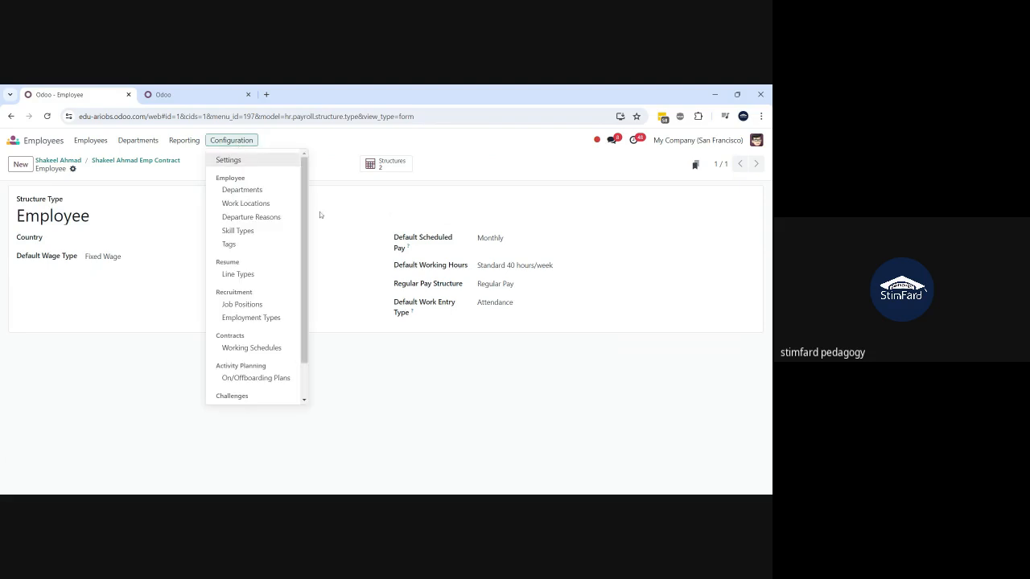
- Open Payroll's Contracts list and expand the 21 Running and 5 New contract groups
{"action": "left_click", "coordinate": [13, 141]}
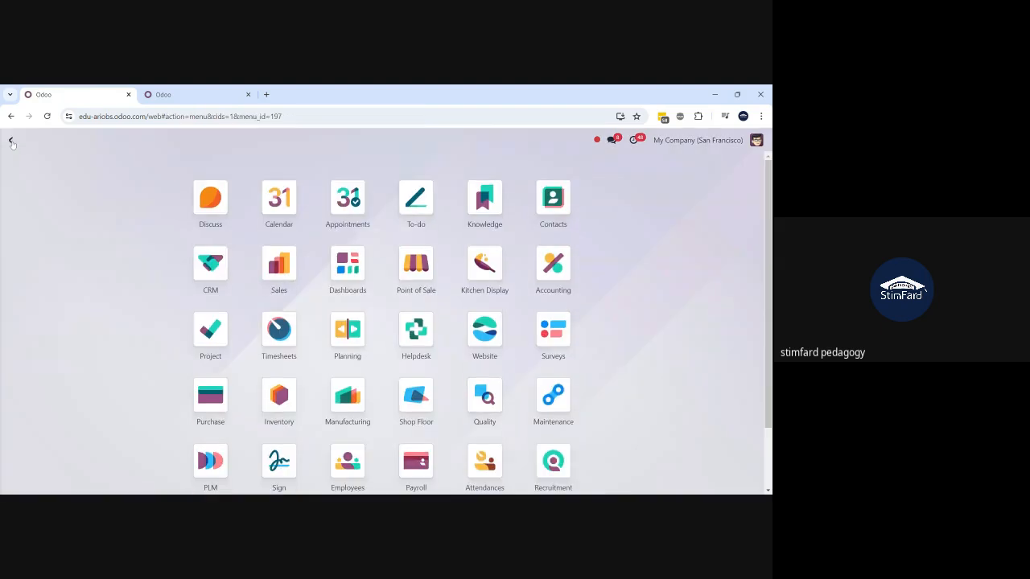
{"action": "type", "text": "payroll"}
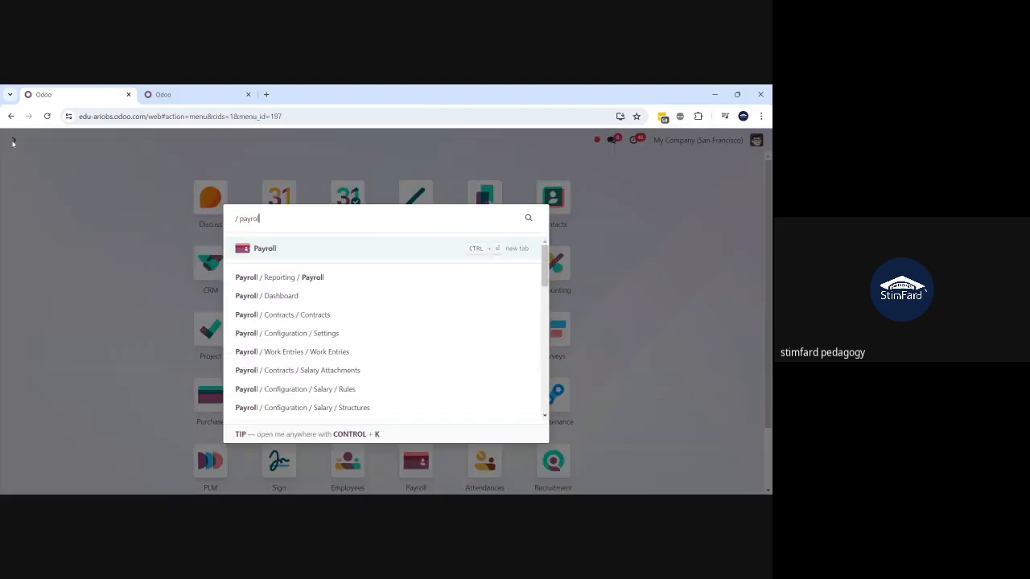
{"action": "left_click", "coordinate": [260, 250]}
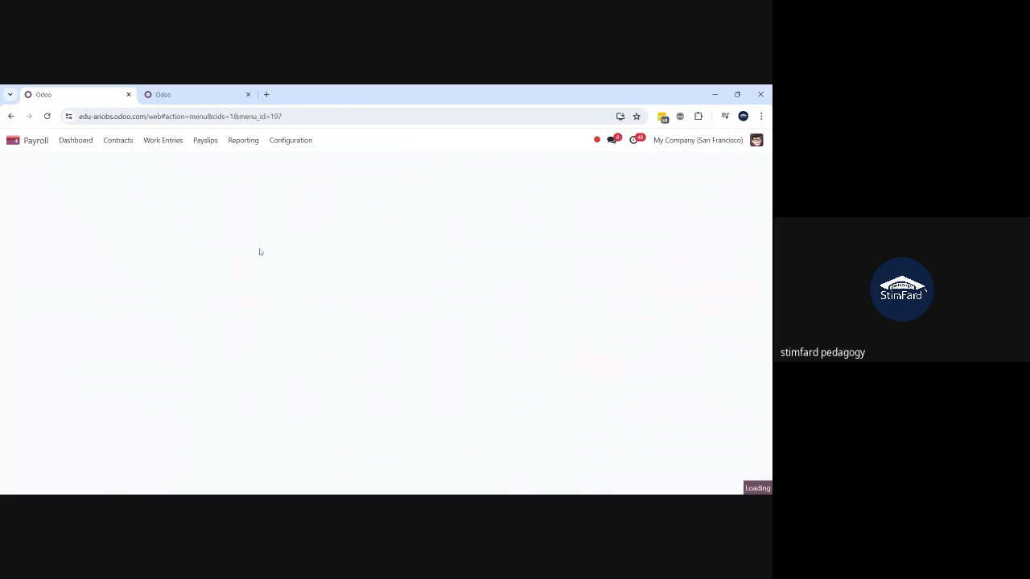
{"action": "left_click", "coordinate": [119, 146]}
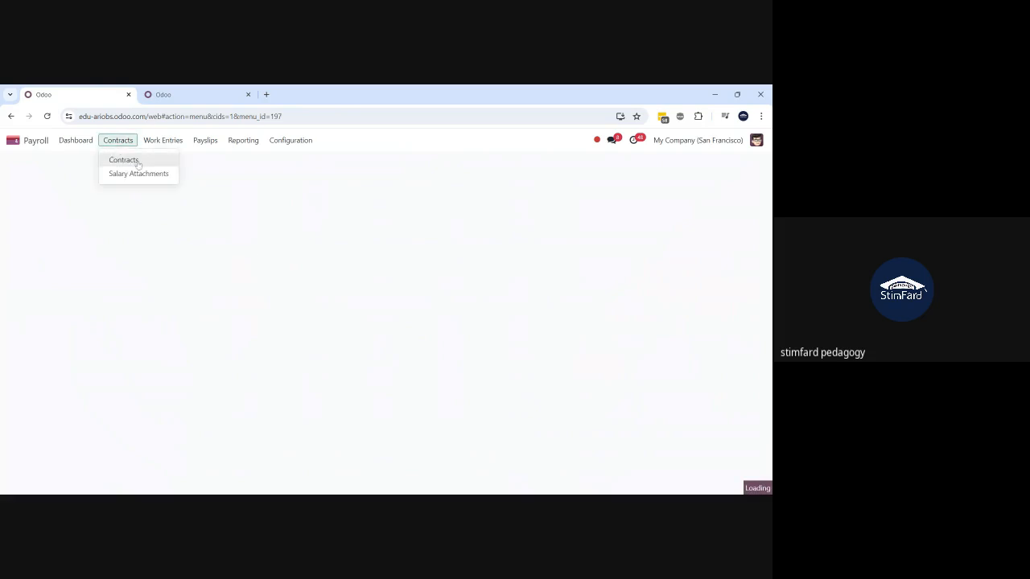
{"action": "left_click", "coordinate": [138, 164]}
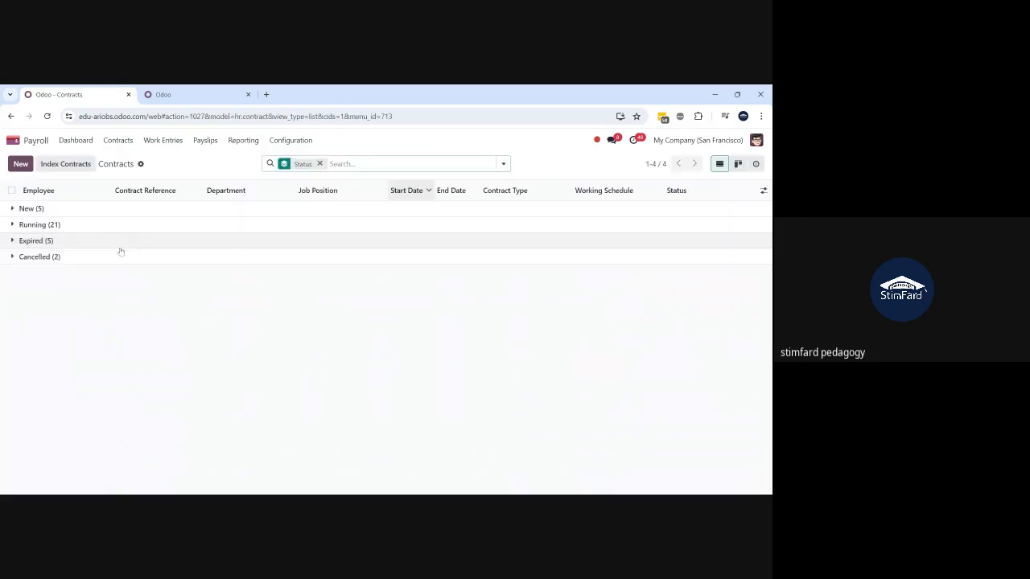
{"action": "left_click", "coordinate": [32, 226]}
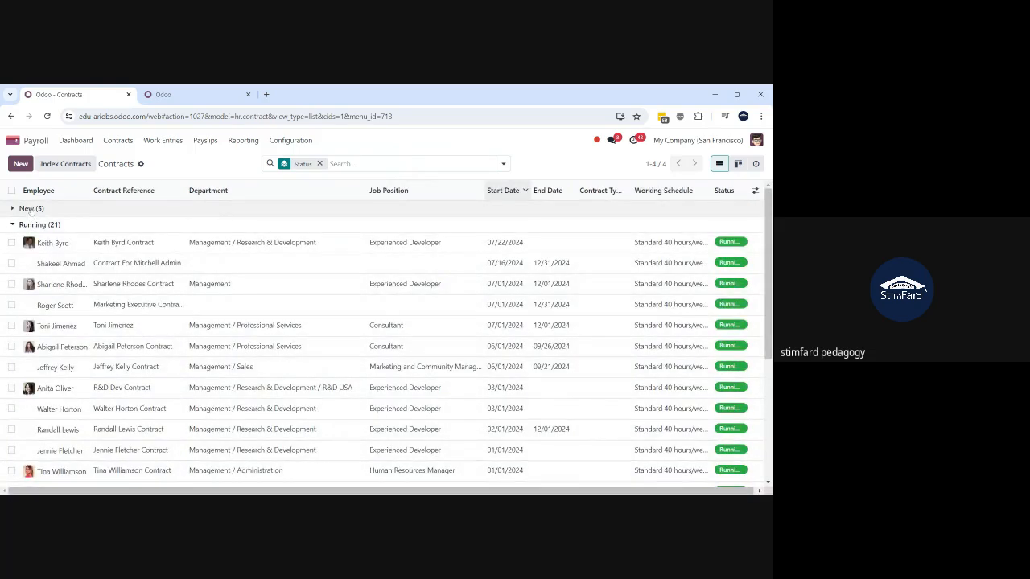
{"action": "left_click", "coordinate": [31, 209]}
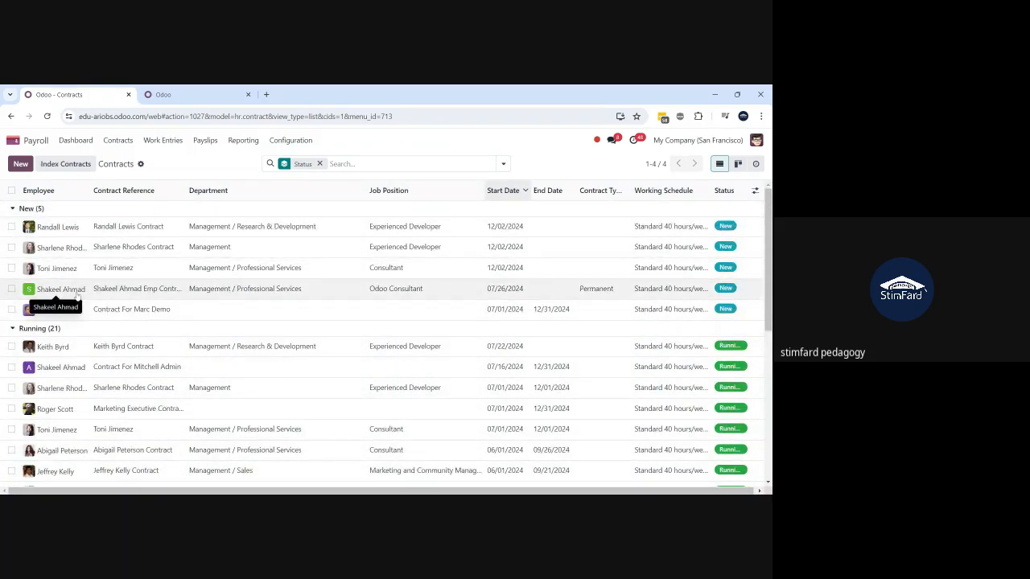
{"action": "left_click", "coordinate": [286, 145]}
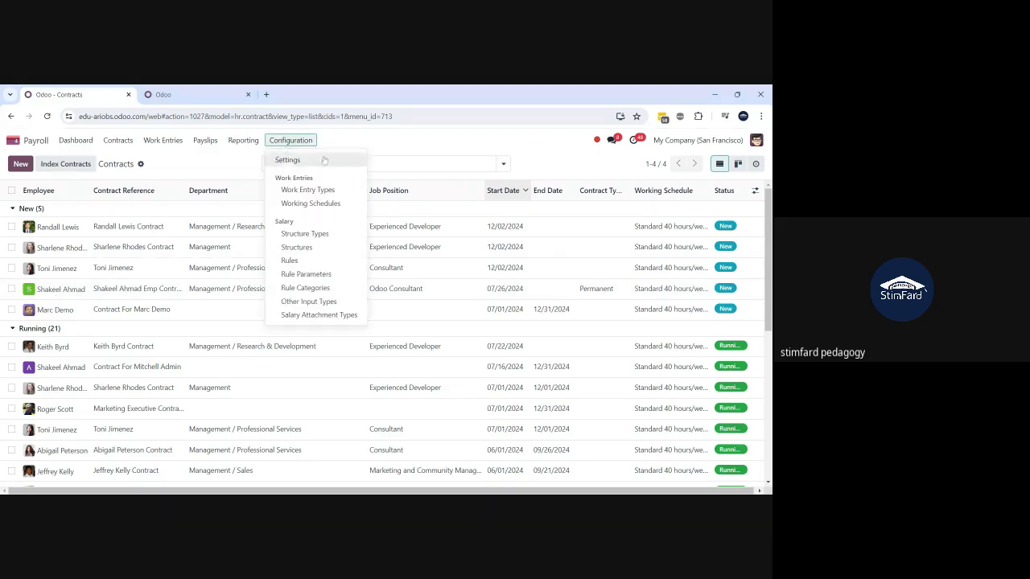
- From Structures, expand the Employee and Worker groups, open Regular Pay and scroll its salary rules
{"action": "left_click", "coordinate": [319, 249]}
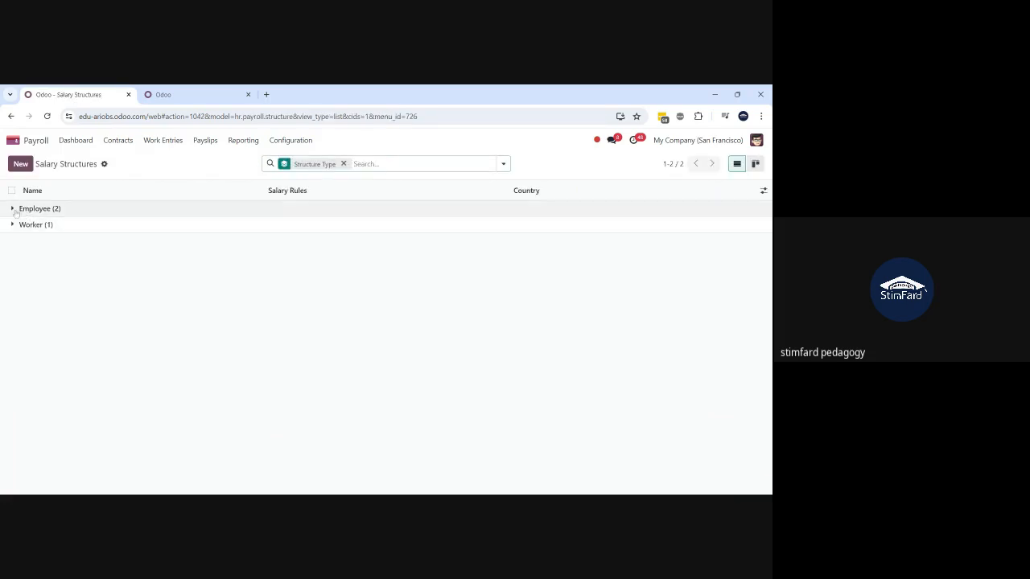
{"action": "left_click", "coordinate": [18, 210]}
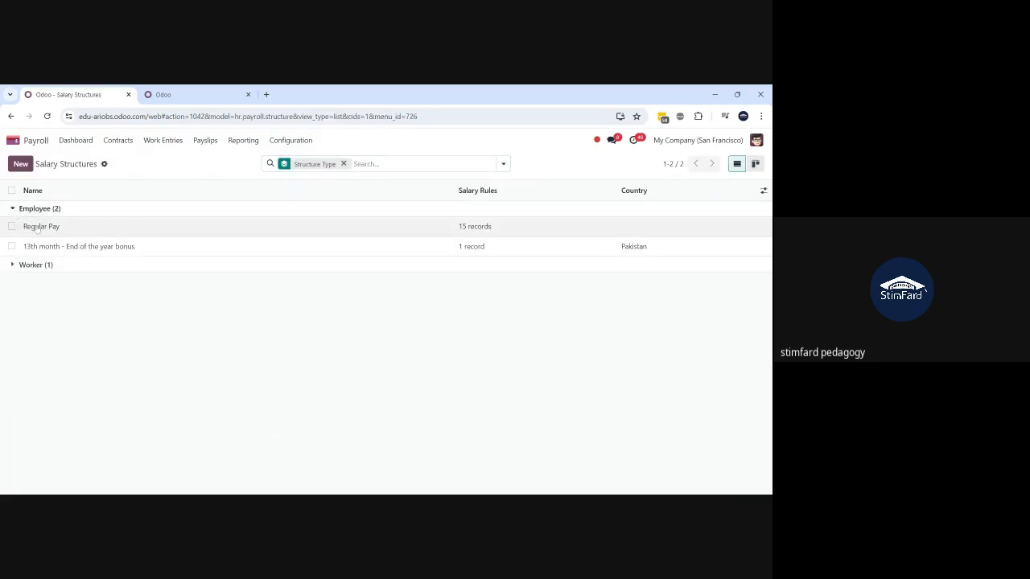
{"action": "left_click", "coordinate": [24, 268]}
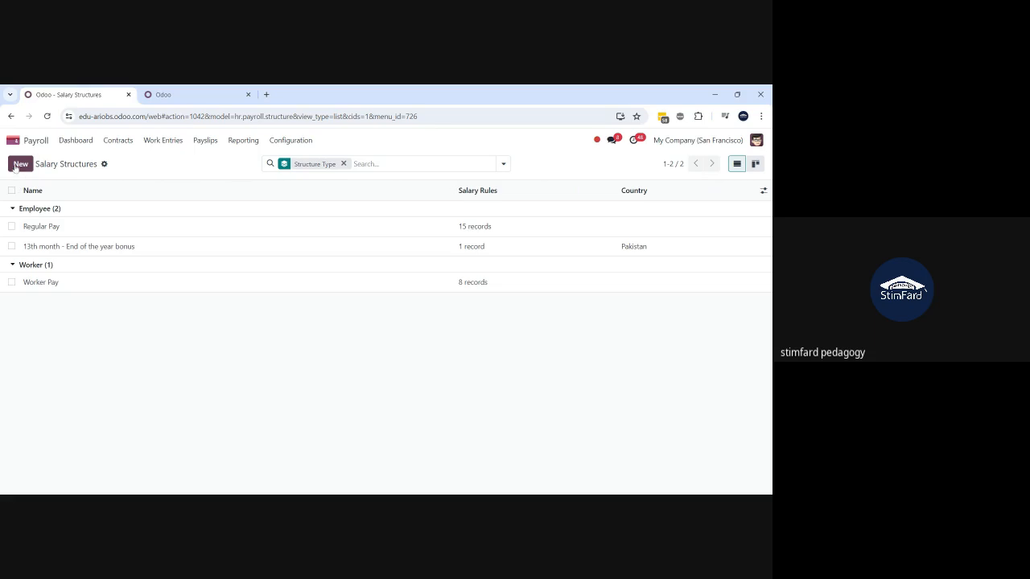
{"action": "left_click", "coordinate": [93, 236]}
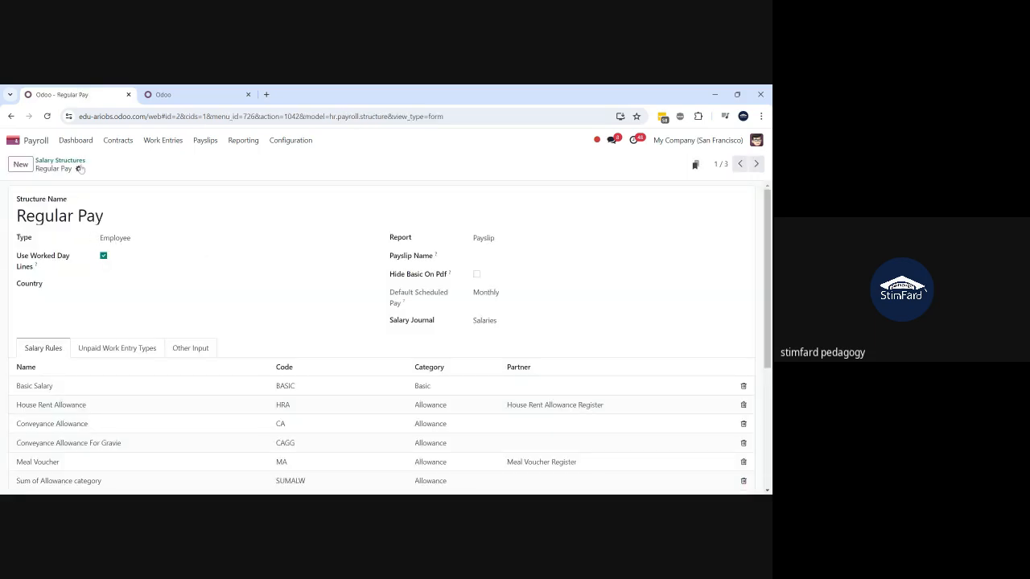
{"action": "left_click", "coordinate": [79, 169]}
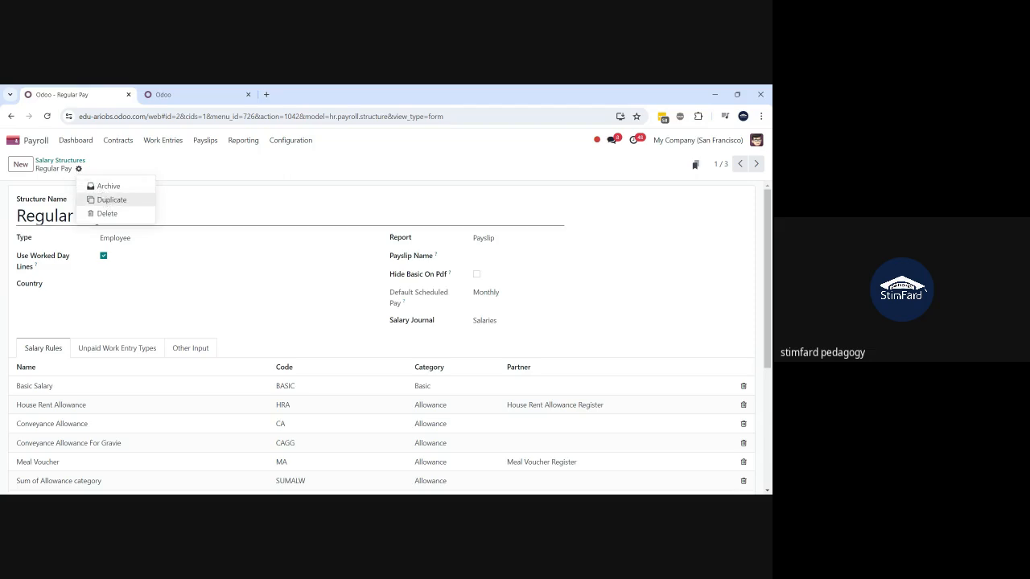
{"action": "left_click", "coordinate": [667, 272]}
{"action": "scroll", "coordinate": [667, 272], "scroll_direction": "down", "scroll_amount": 1}
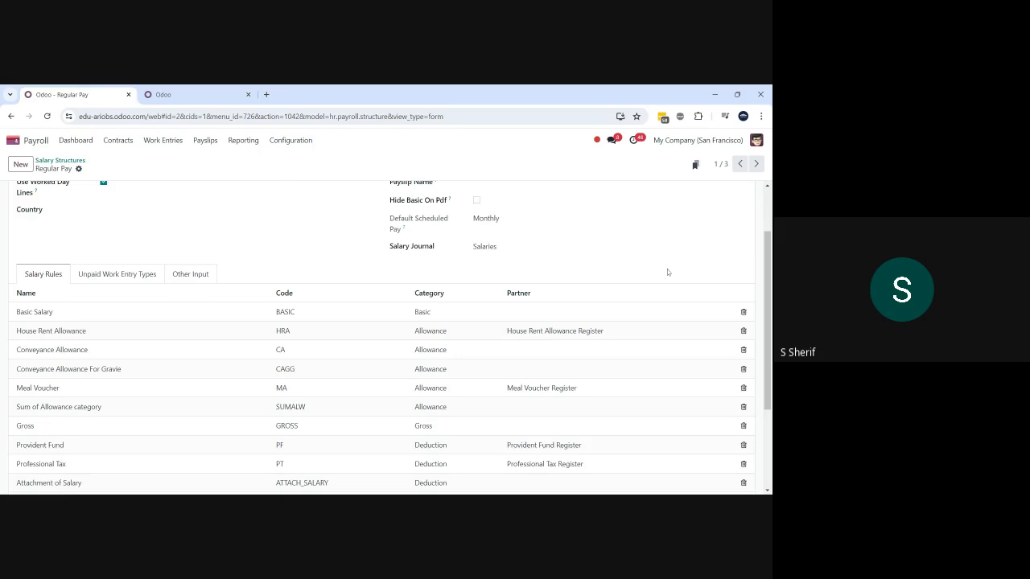
{"action": "scroll", "coordinate": [667, 272], "scroll_direction": "down", "scroll_amount": 1}
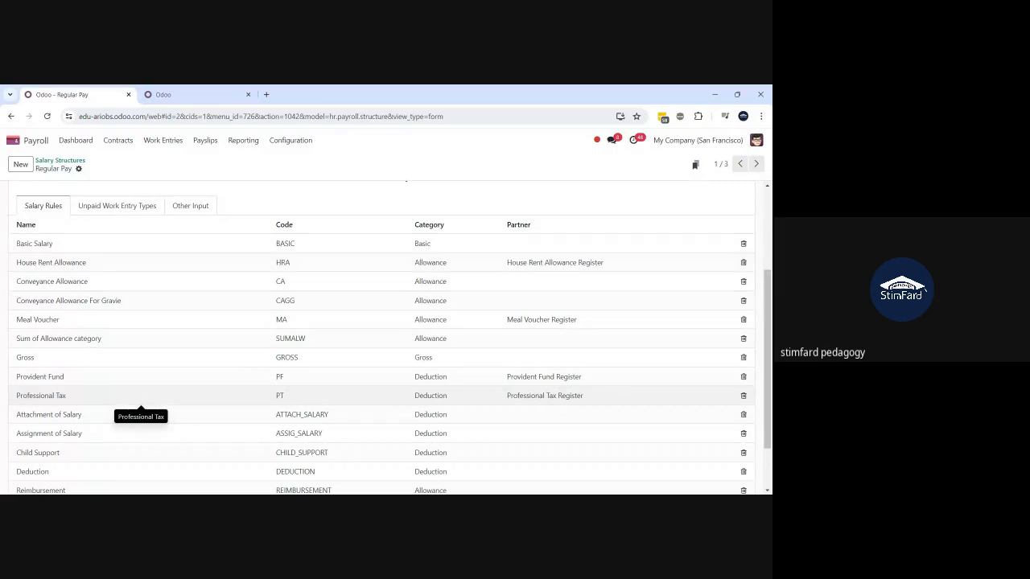
- Open the new contract starting 07/26/2024 and set its status to Running
{"action": "left_click", "coordinate": [117, 141]}
{"action": "left_click", "coordinate": [123, 160]}
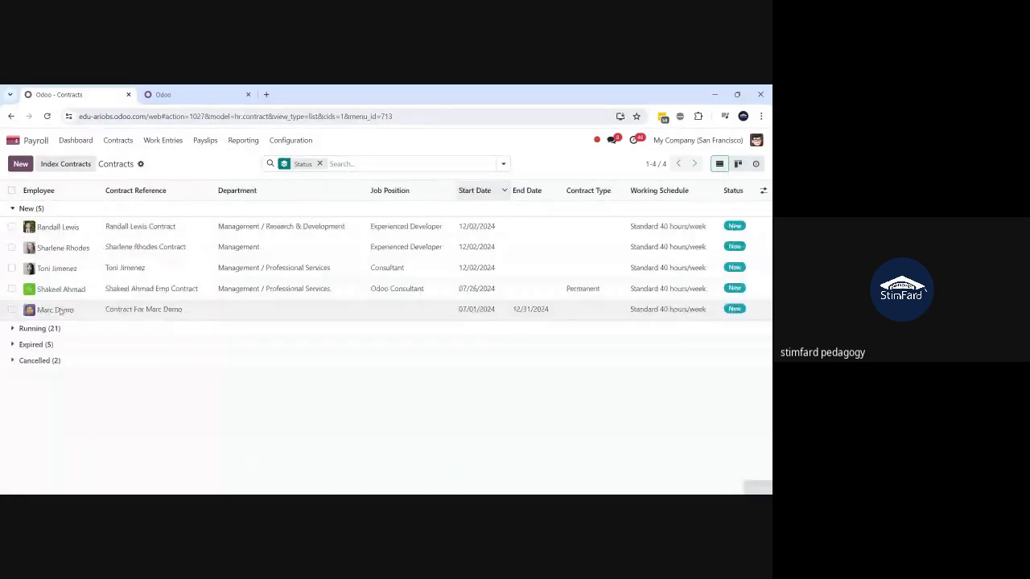
{"action": "left_click", "coordinate": [12, 290]}
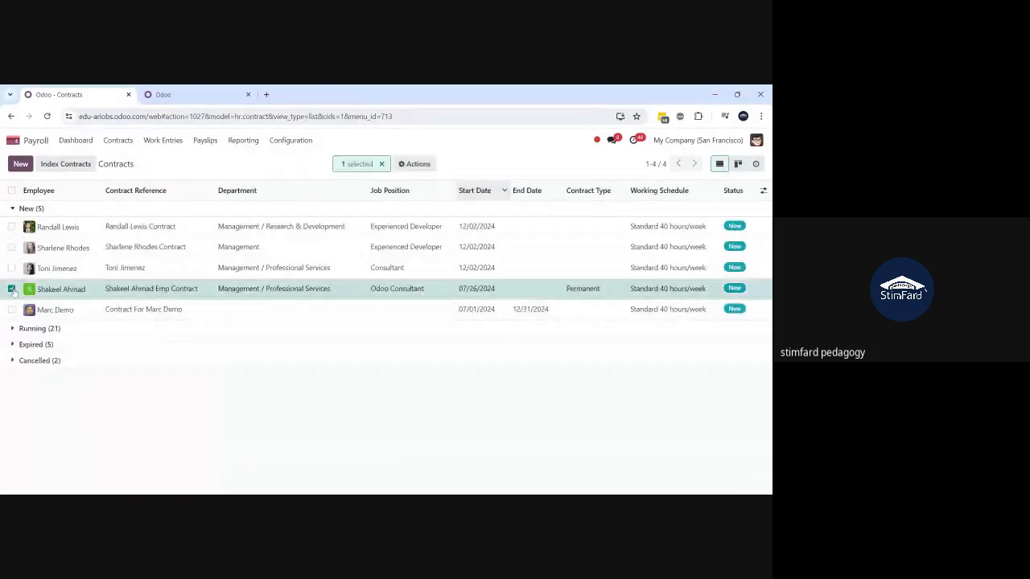
{"action": "left_click", "coordinate": [411, 165]}
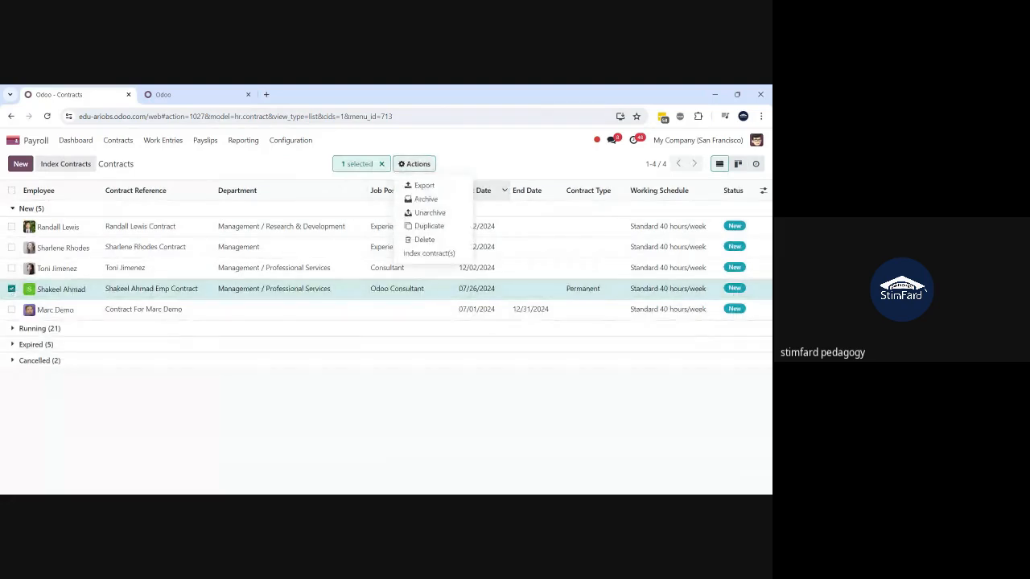
{"action": "left_click", "coordinate": [13, 290]}
{"action": "left_click", "coordinate": [64, 291]}
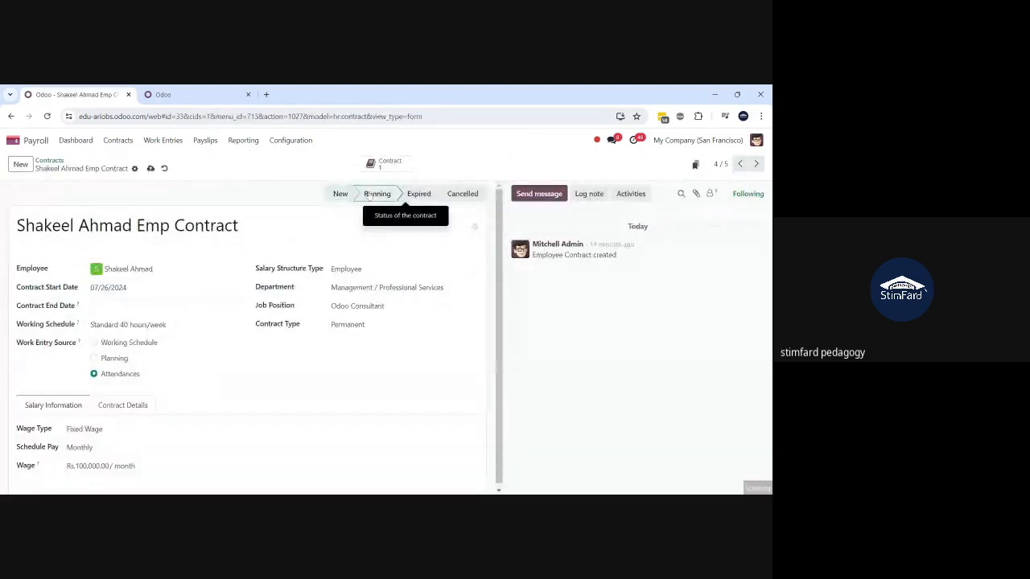
{"action": "left_click", "coordinate": [366, 194]}
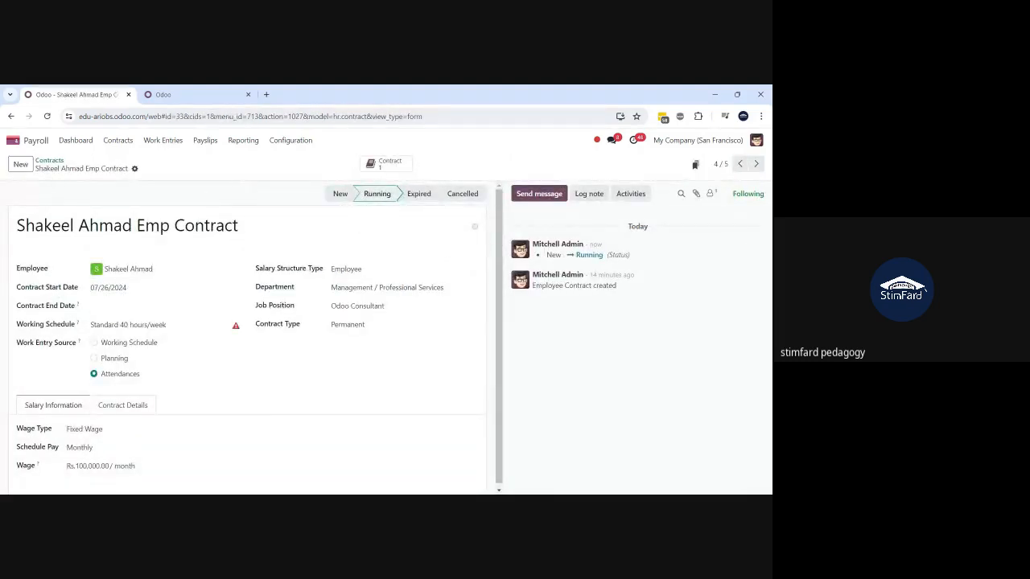
- Back in the Contracts list, expand the Running group and collapse the New group
{"action": "left_click", "coordinate": [49, 161]}
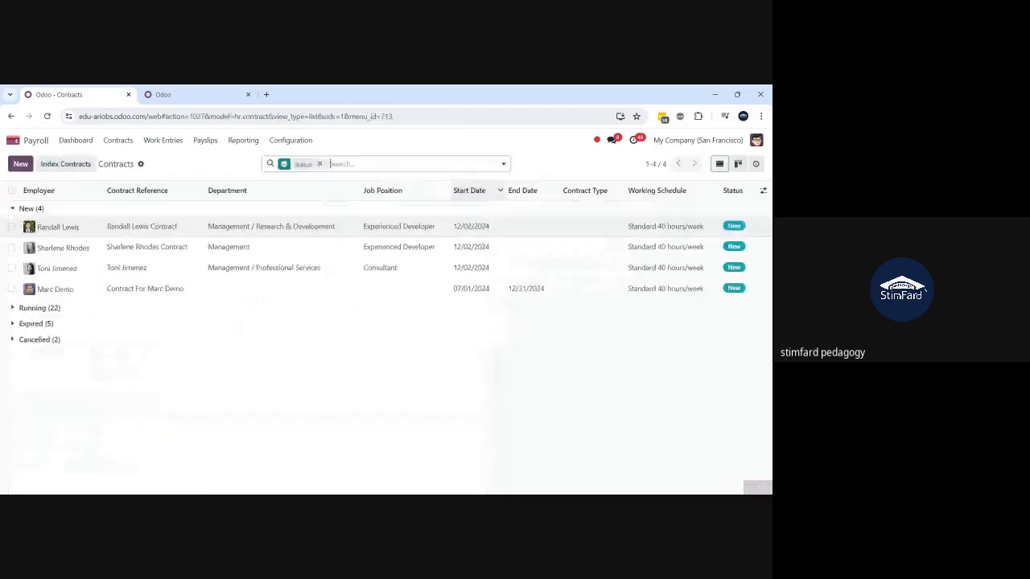
{"action": "left_click", "coordinate": [40, 308]}
{"action": "left_click", "coordinate": [30, 208]}
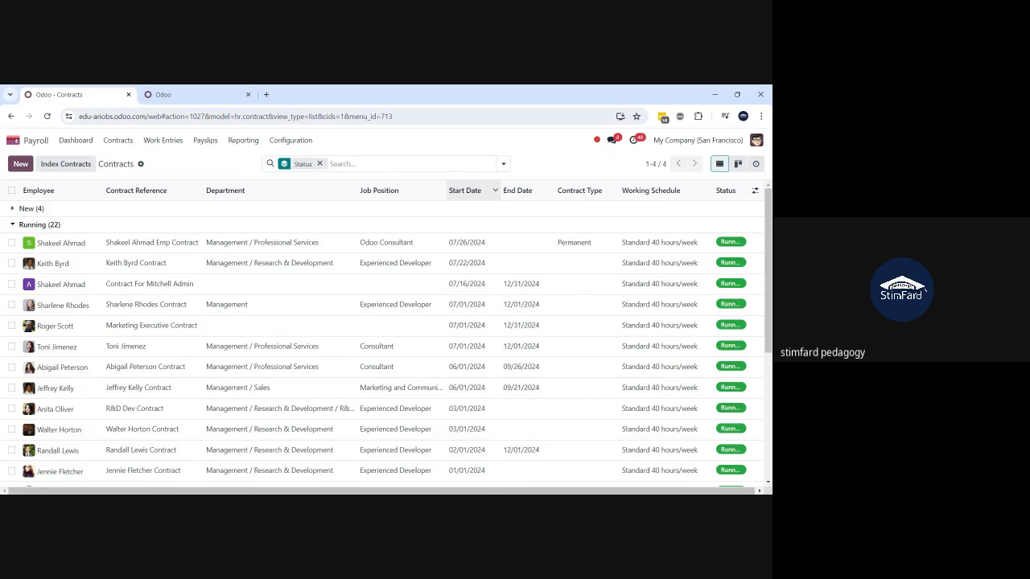
- Filter the Work Entries Gantt to the one employee by name without Conflicting, then search apps for 'atte'
{"action": "left_click", "coordinate": [159, 142]}
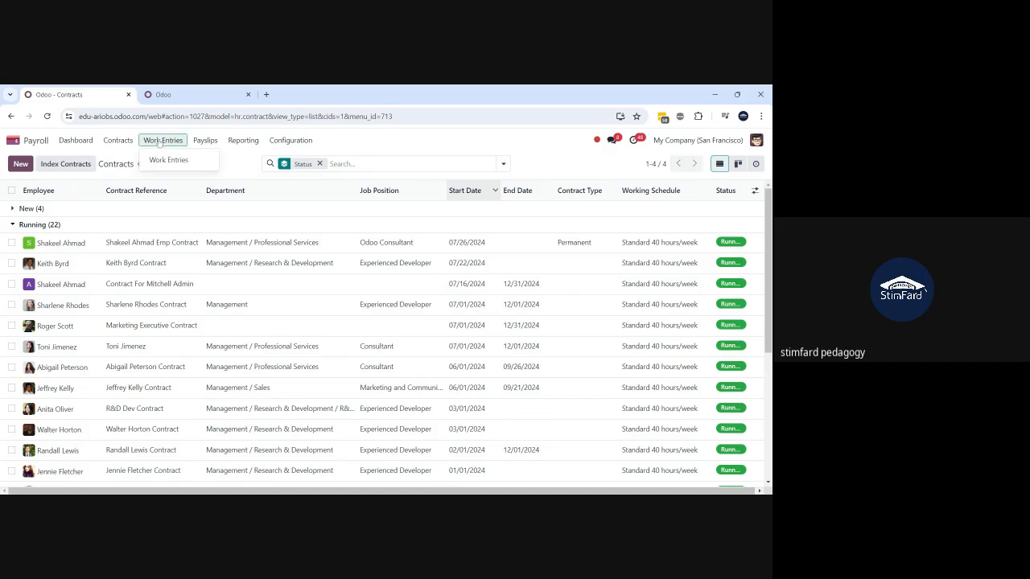
{"action": "left_click", "coordinate": [164, 166]}
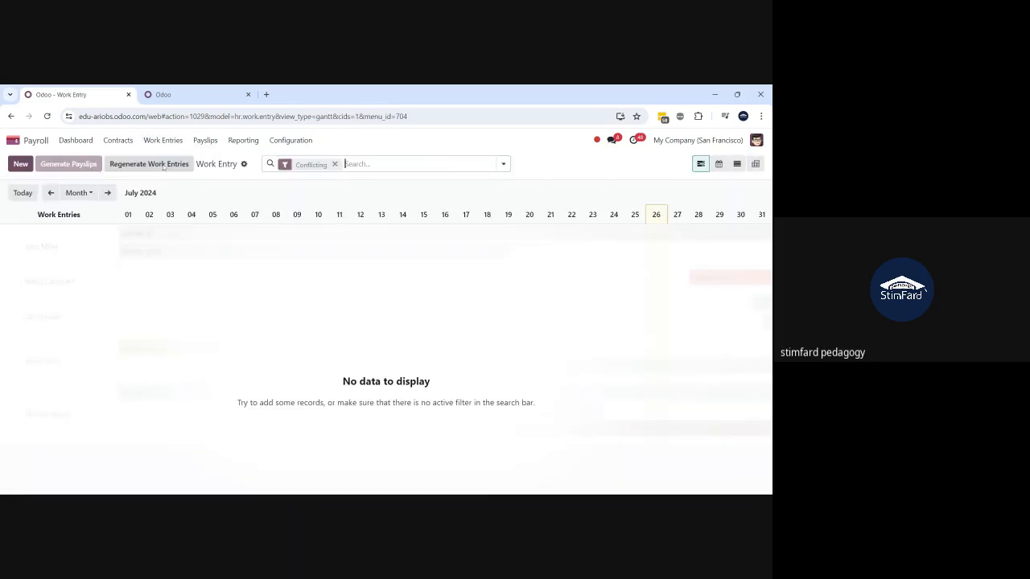
{"action": "key", "text": "BackSpace"}
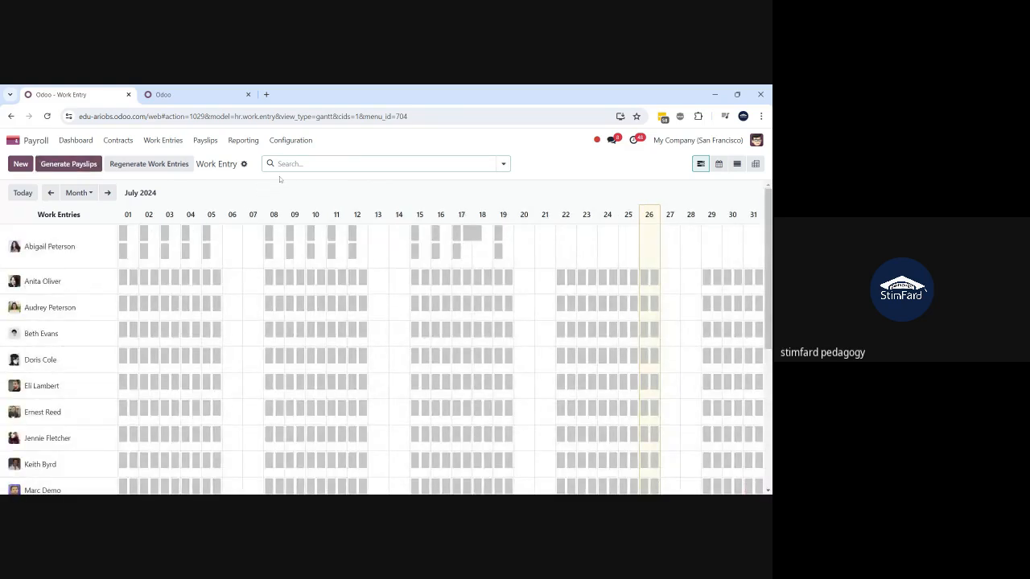
{"action": "type", "text": "shakee"}
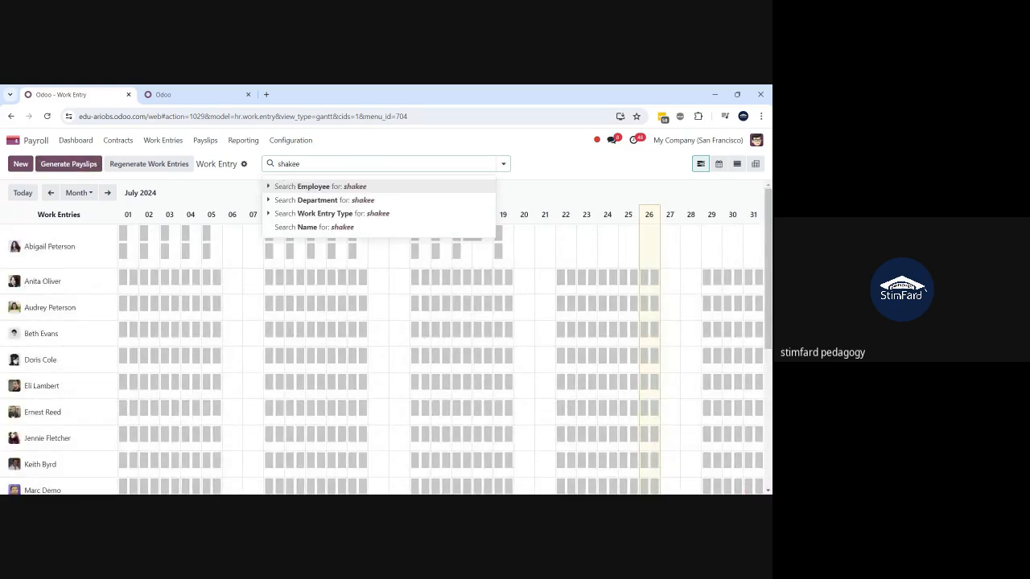
{"action": "type", "text": "l"}
{"action": "key", "text": "Return"}
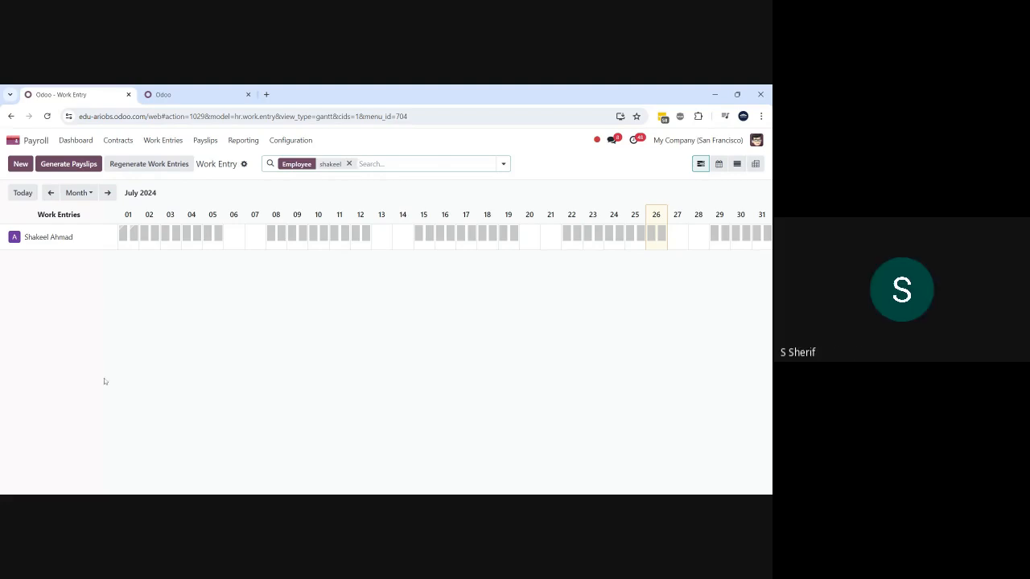
{"action": "left_click", "coordinate": [11, 140]}
{"action": "type", "text": "att"}
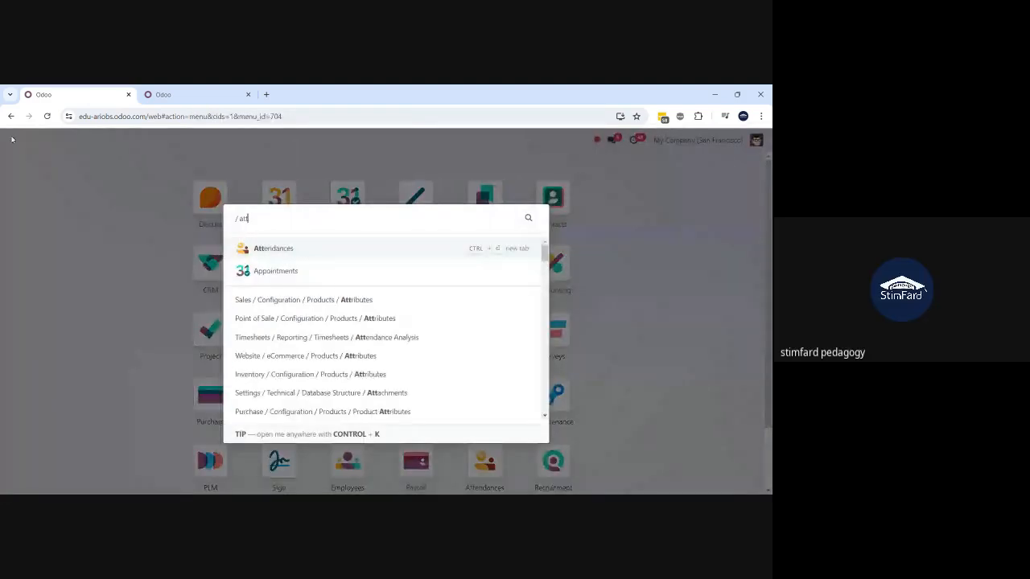
{"action": "type", "text": "e"}
- Open the Attendances app from the 'atte' menu search
{"action": "key", "text": "Return"}
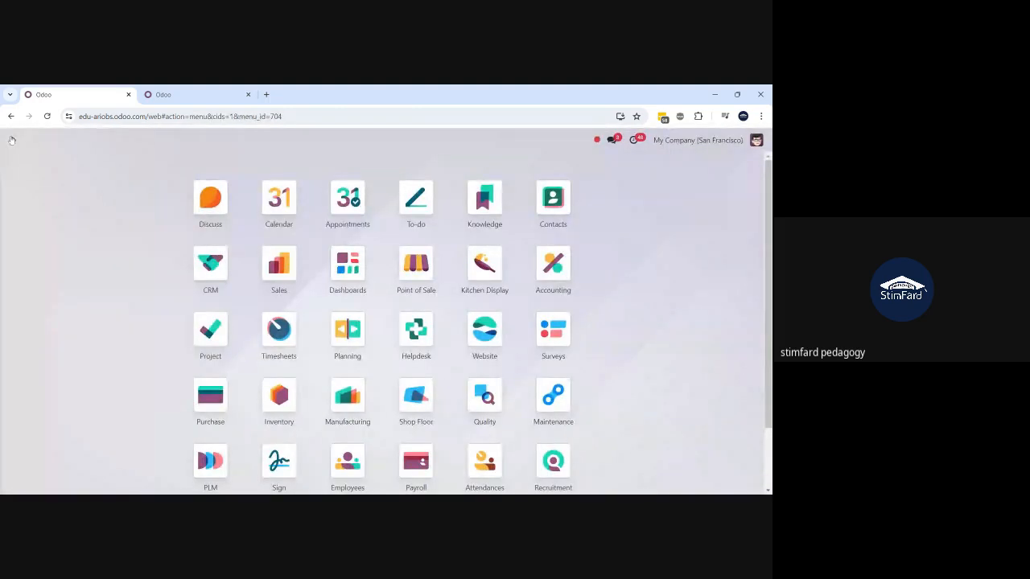
{"action": "type", "text": "atte"}
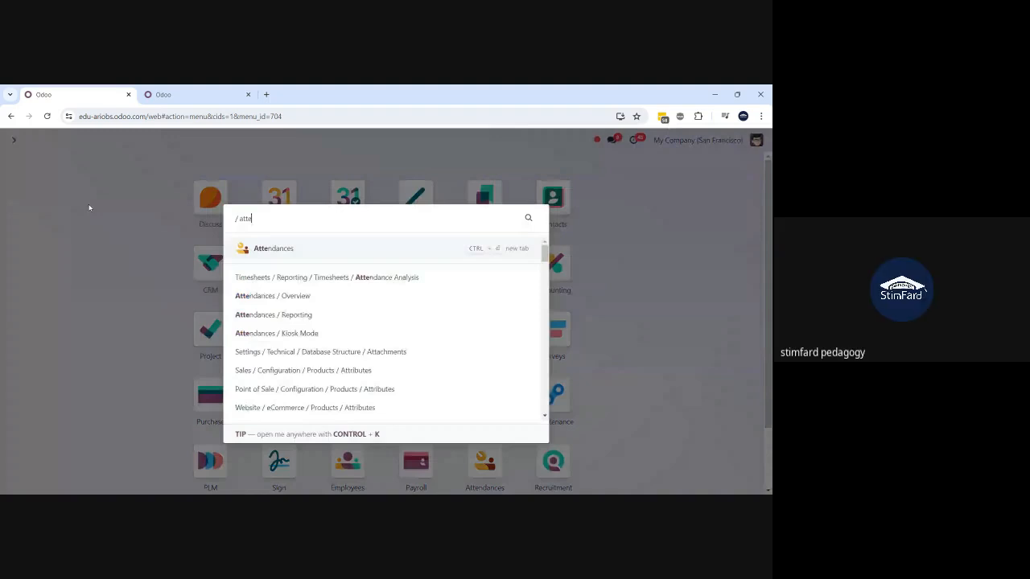
{"action": "key", "text": "Return"}
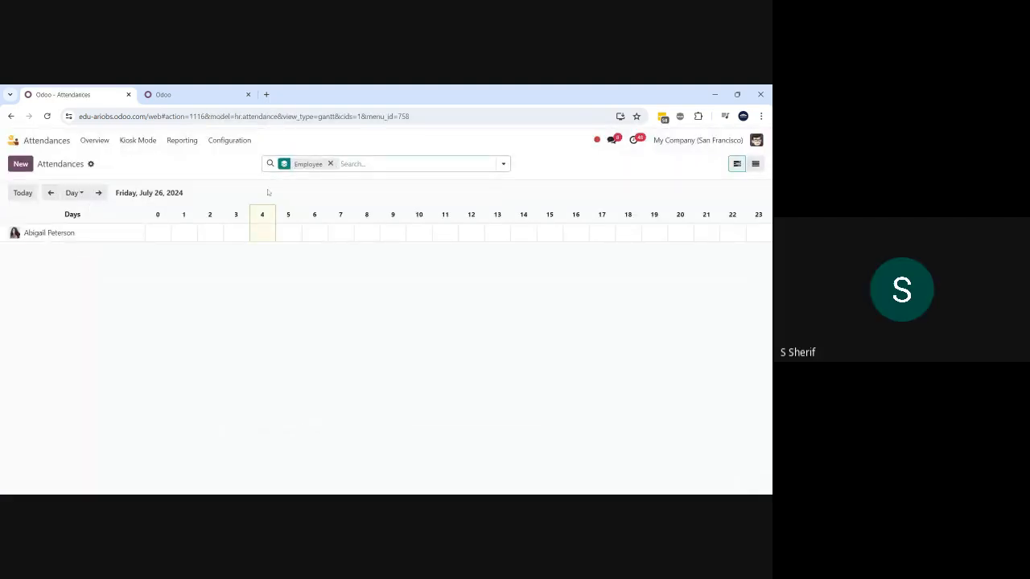
- Clear the employee filter, test a name search and remove it, then discard a new attendance
{"action": "left_click", "coordinate": [332, 165]}
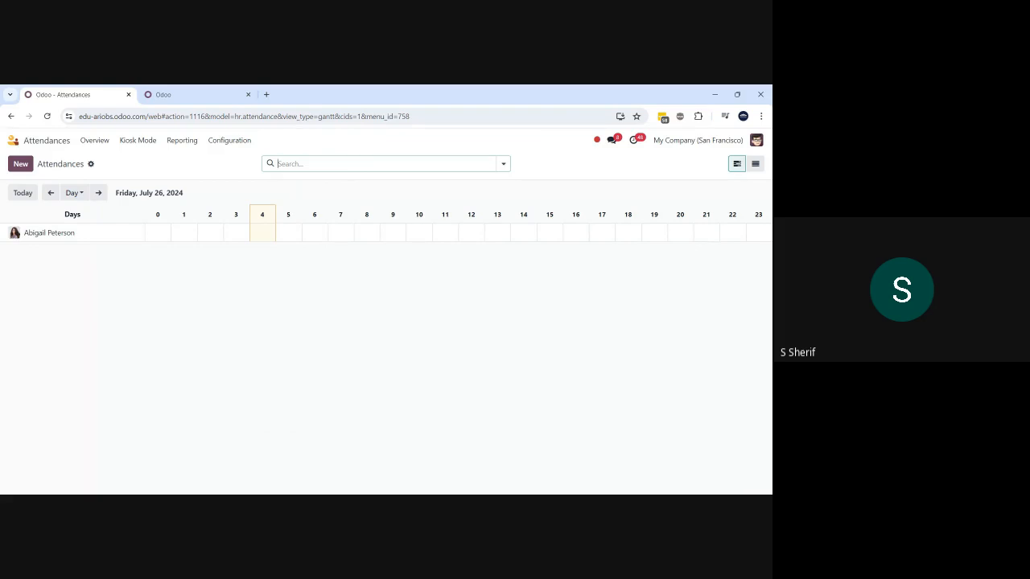
{"action": "type", "text": "shakeel"}
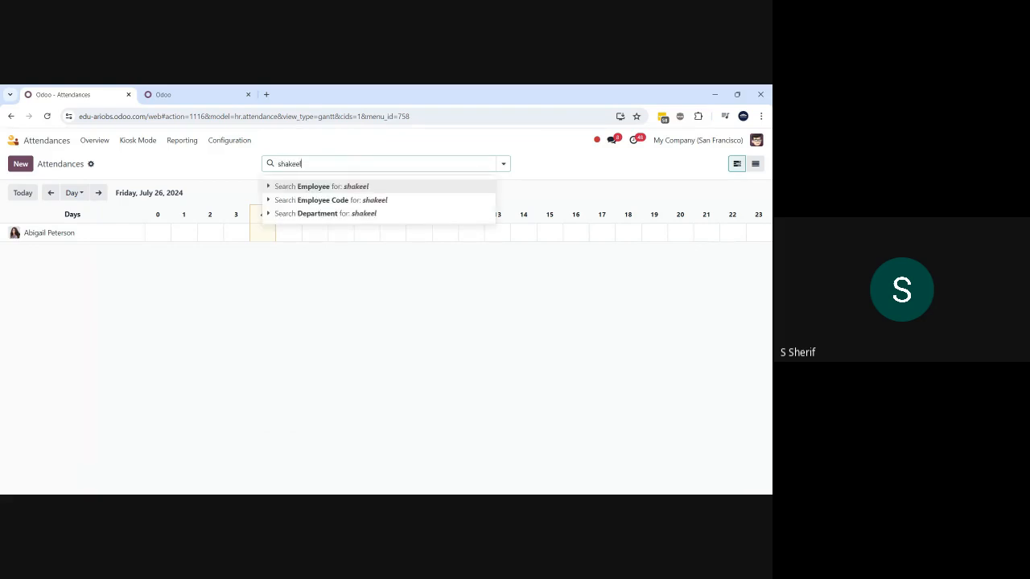
{"action": "key", "text": "Return"}
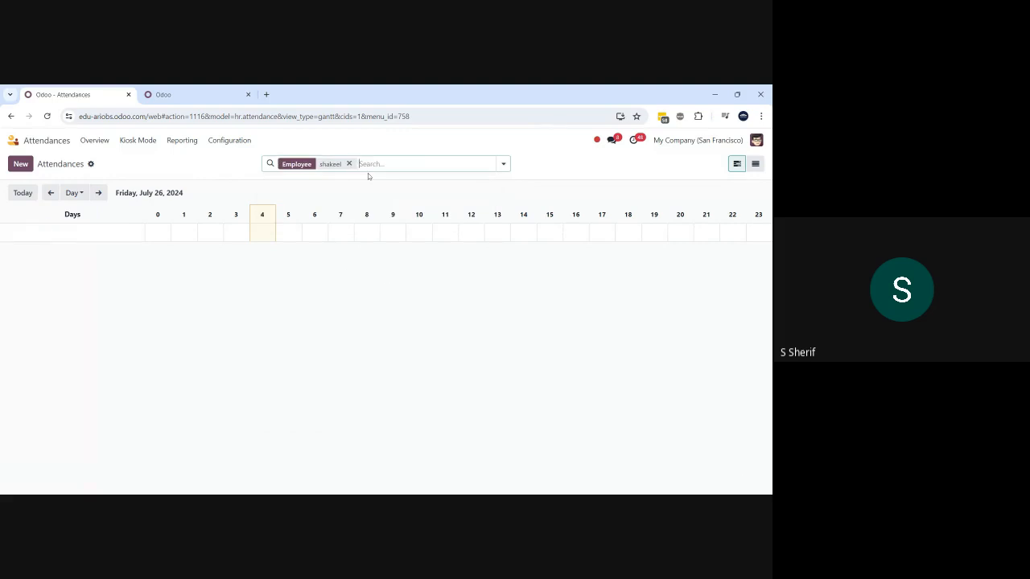
{"action": "left_click", "coordinate": [349, 163]}
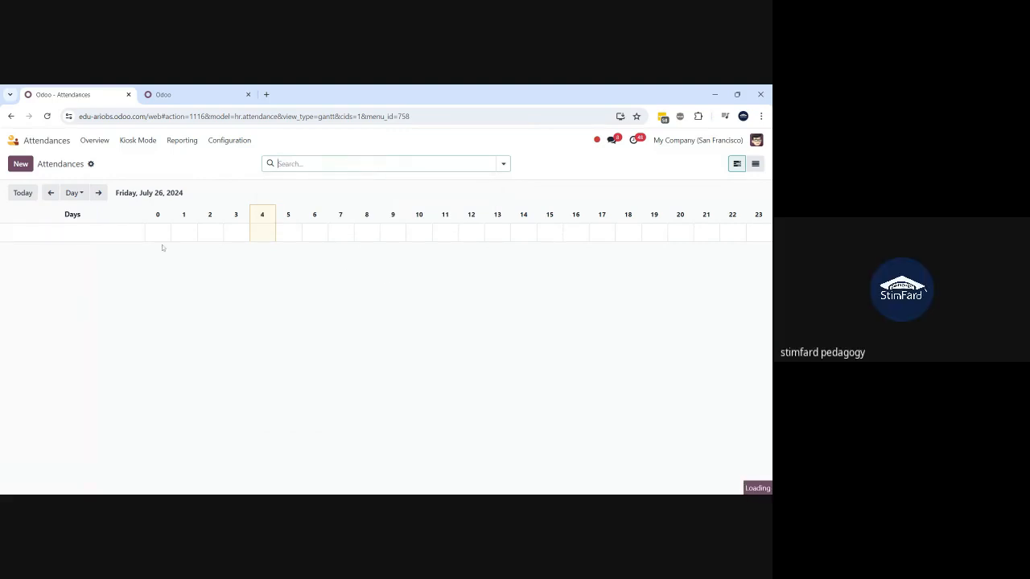
{"action": "left_click", "coordinate": [18, 164]}
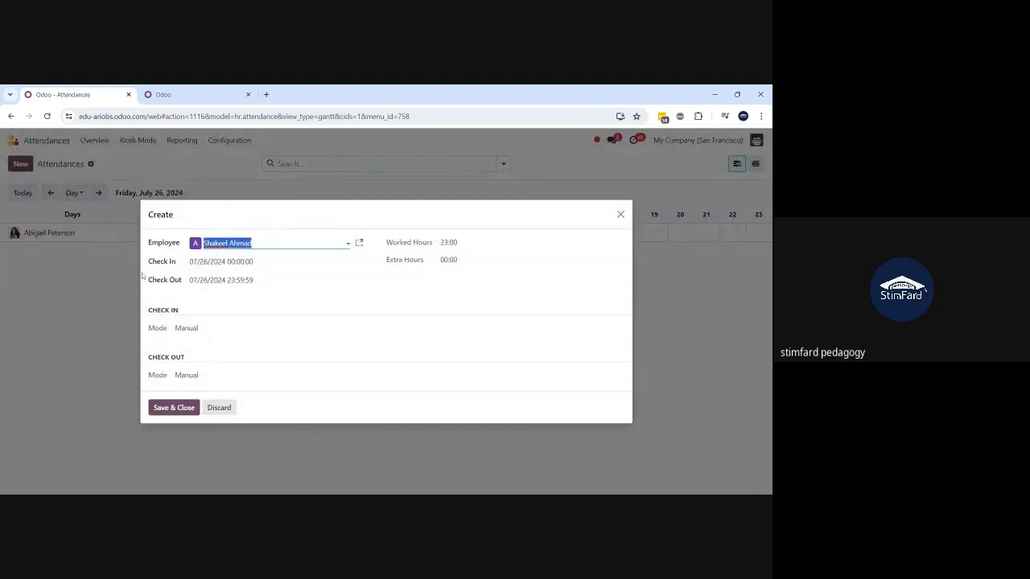
{"action": "left_click", "coordinate": [219, 408]}
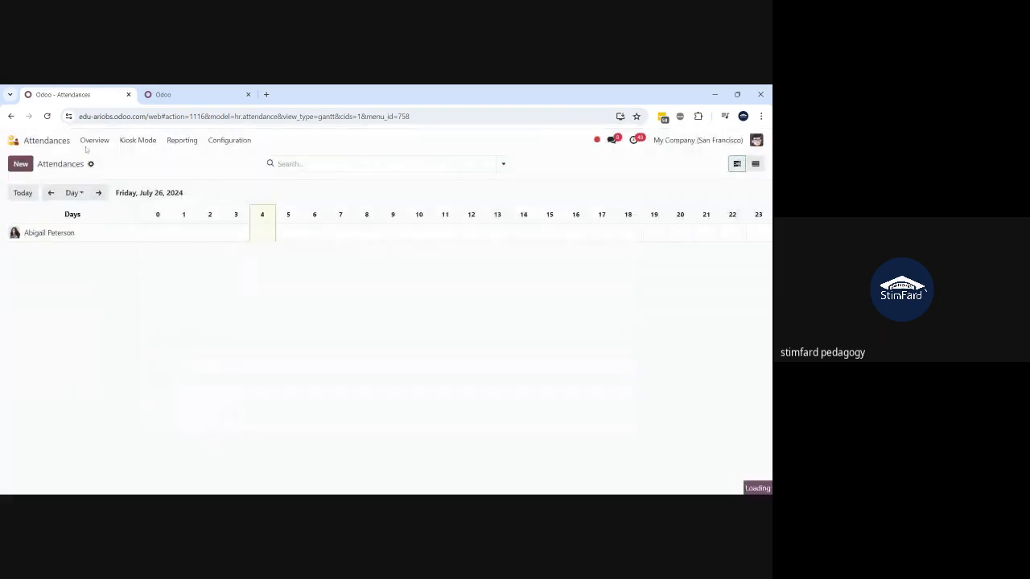
- Launch Kiosk Mode and manually check in the top employee at 07/26/2024 04:06:48
{"action": "left_click", "coordinate": [137, 142]}
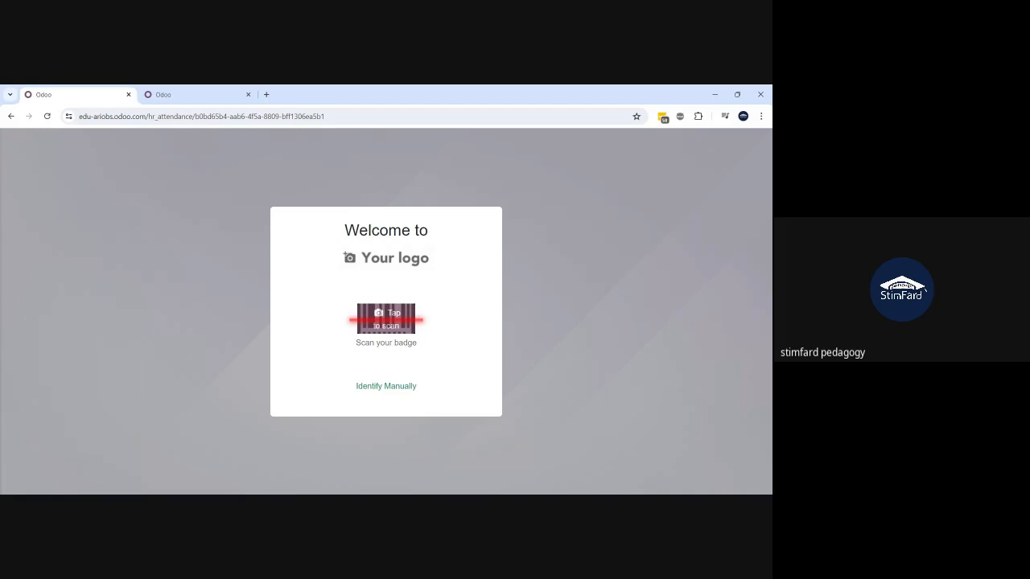
{"action": "left_click", "coordinate": [374, 388]}
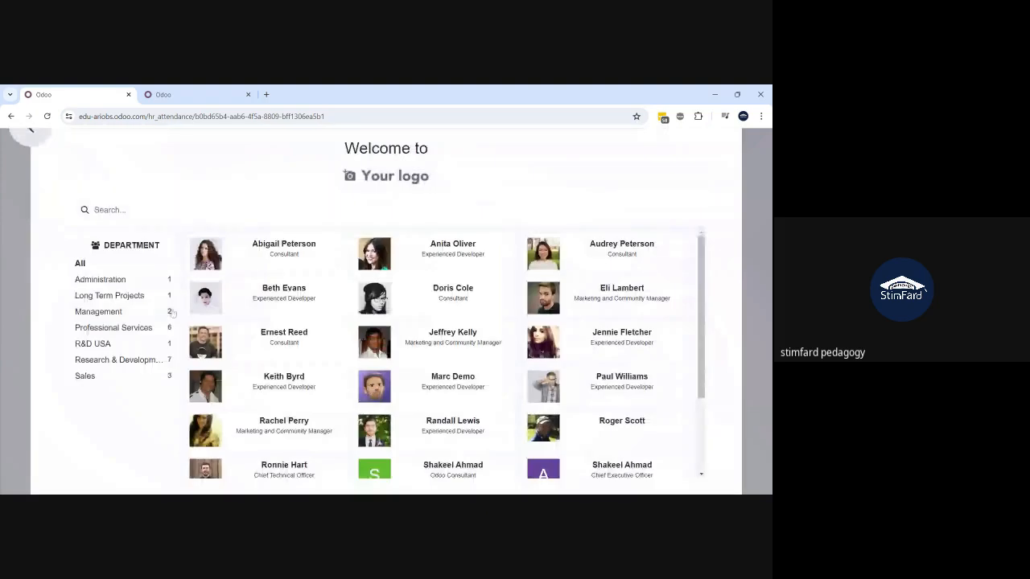
{"action": "left_click", "coordinate": [277, 263]}
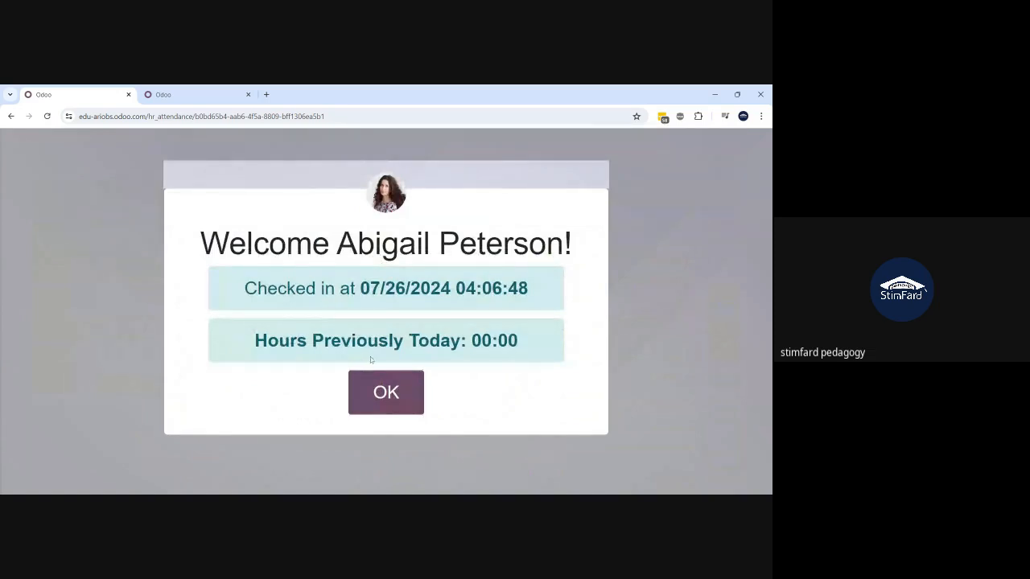
{"action": "left_click", "coordinate": [385, 396]}
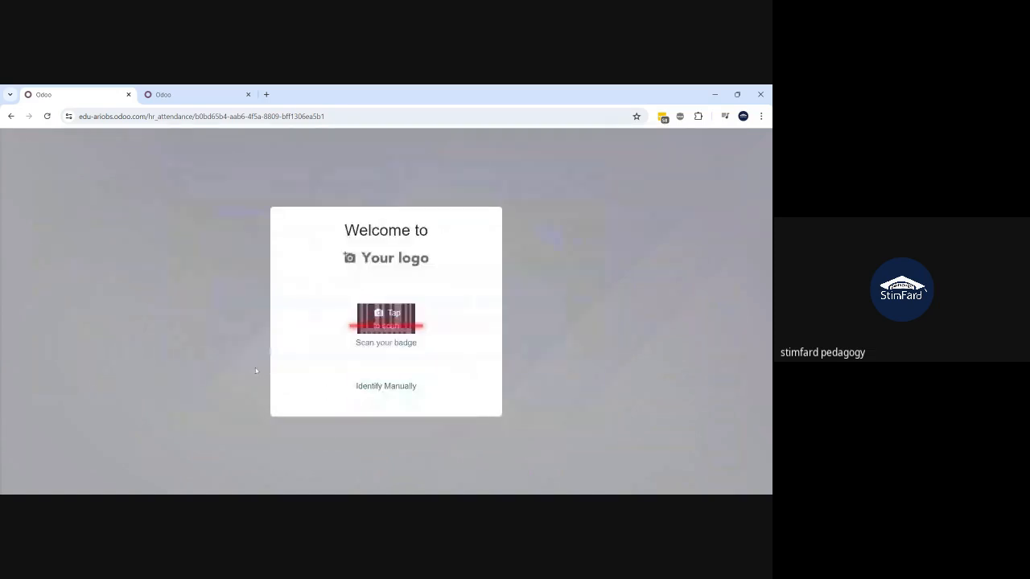
- Check in the Odoo Consultant at the kiosk by searching the employee list
{"action": "left_click", "coordinate": [374, 388]}
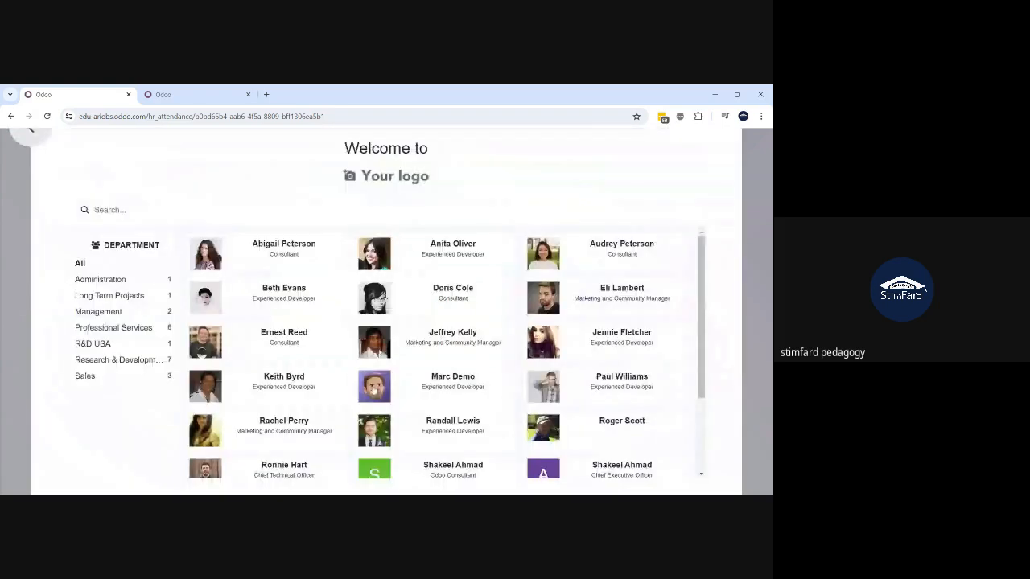
{"action": "left_click", "coordinate": [110, 210]}
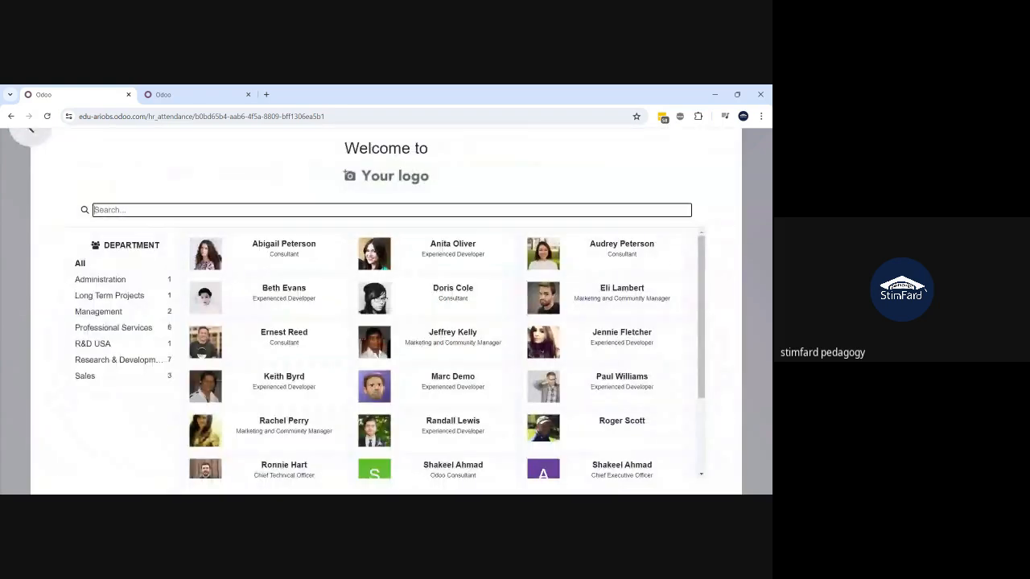
{"action": "type", "text": "sh"}
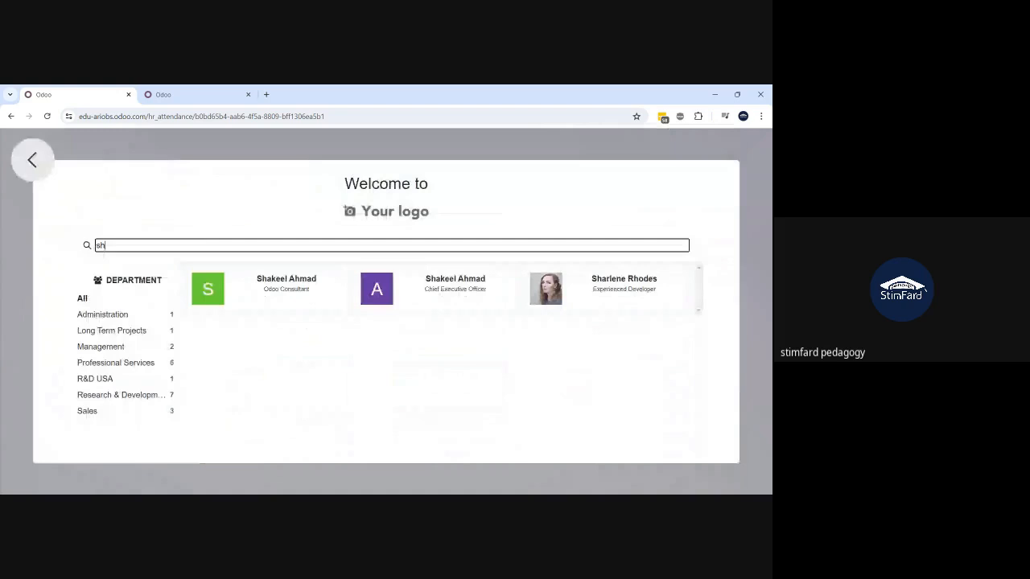
{"action": "type", "text": "akee"}
{"action": "left_click", "coordinate": [342, 291]}
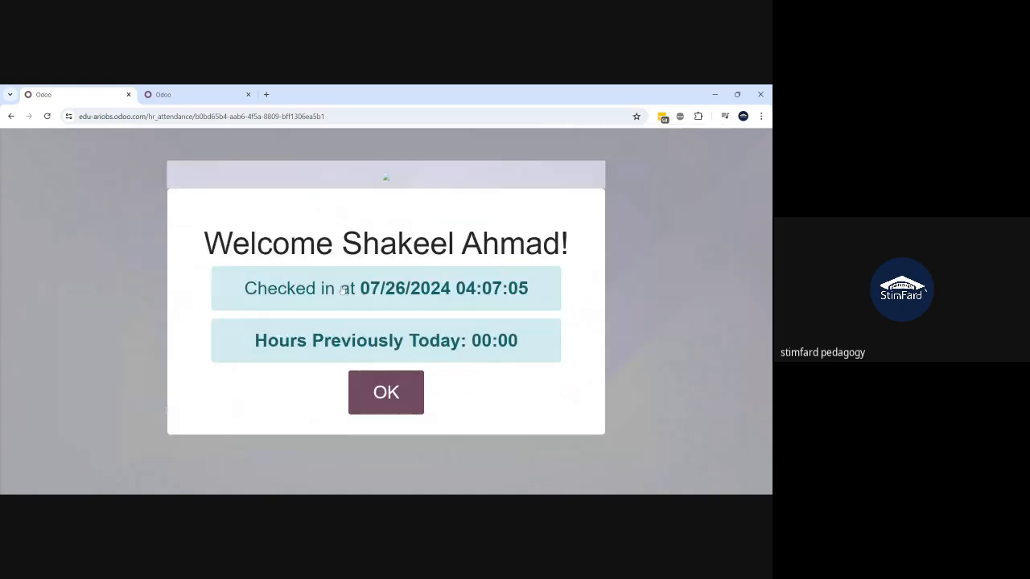
{"action": "left_click", "coordinate": [386, 392]}
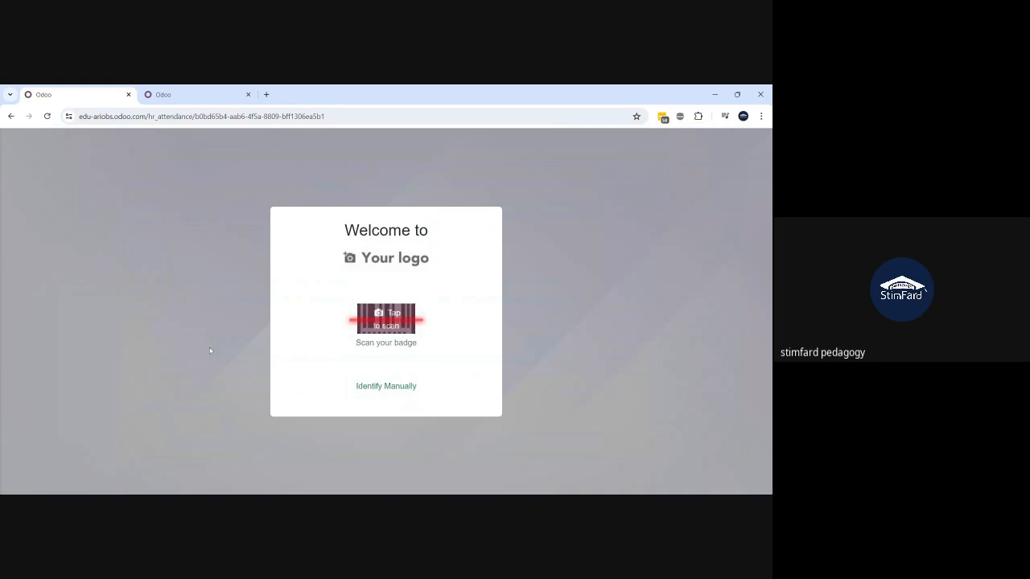
- Check the Odoo Consultant out at 07/26/2024 04:07:16, then go back to Attendances
{"action": "left_click", "coordinate": [357, 390]}
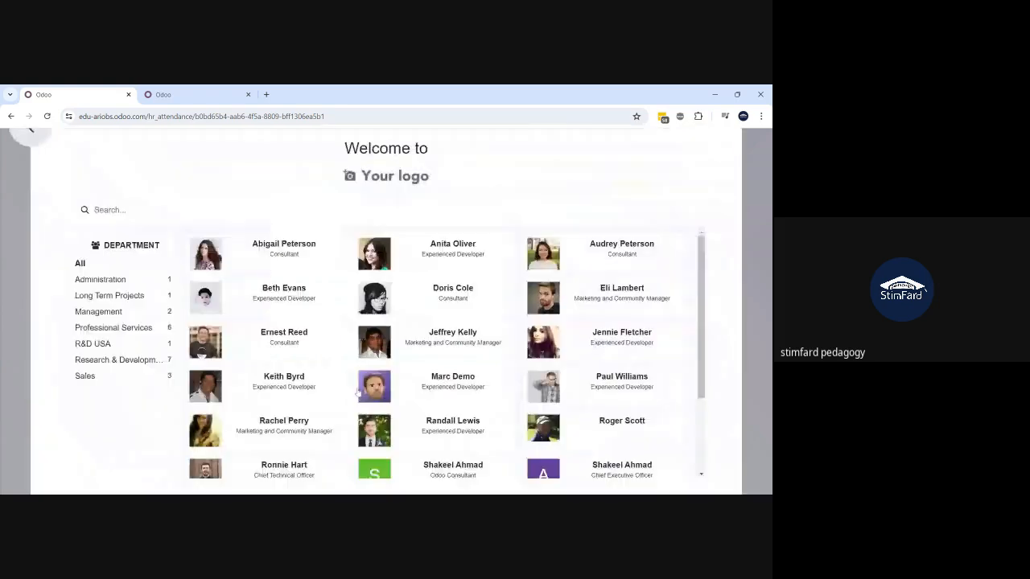
{"action": "type", "text": "s"}
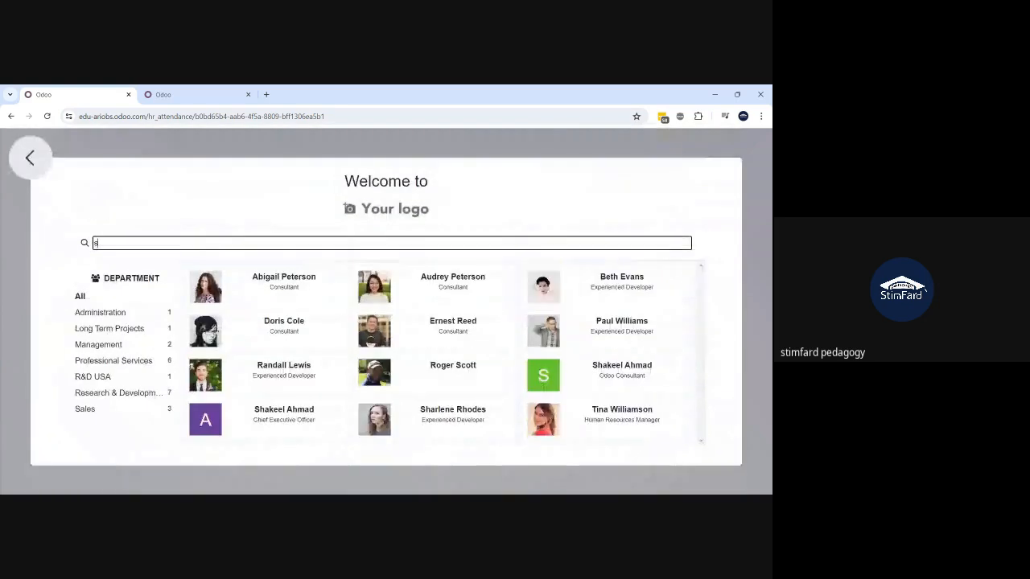
{"action": "type", "text": "hake"}
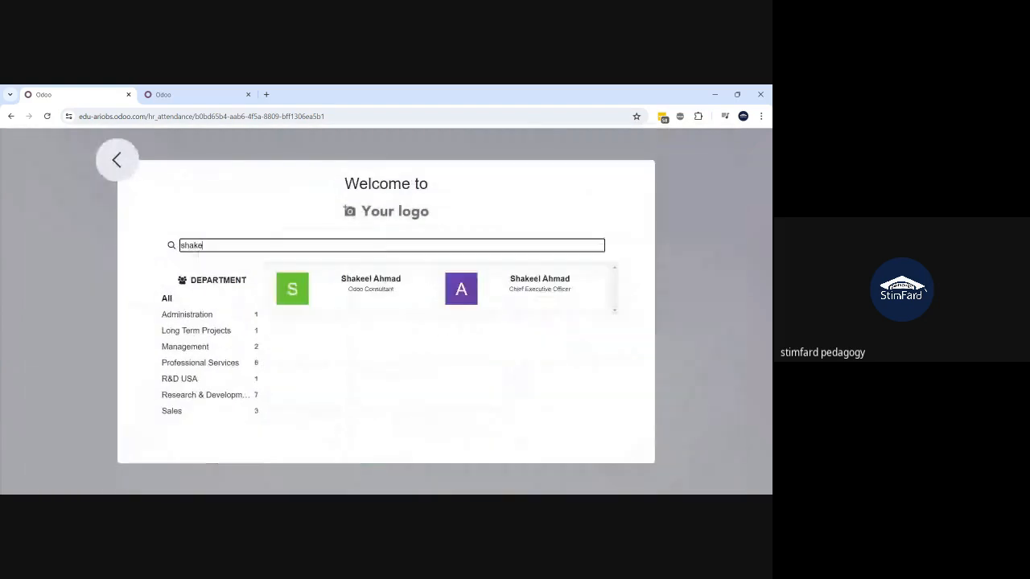
{"action": "left_click", "coordinate": [361, 308]}
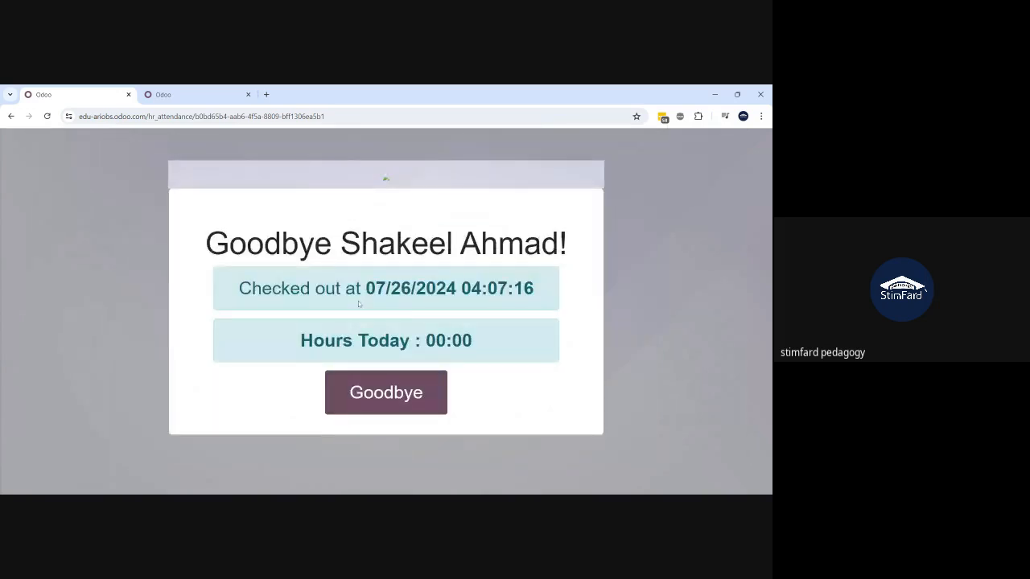
{"action": "left_click_drag", "start_coordinate": [239, 288], "coordinate": [340, 288]}
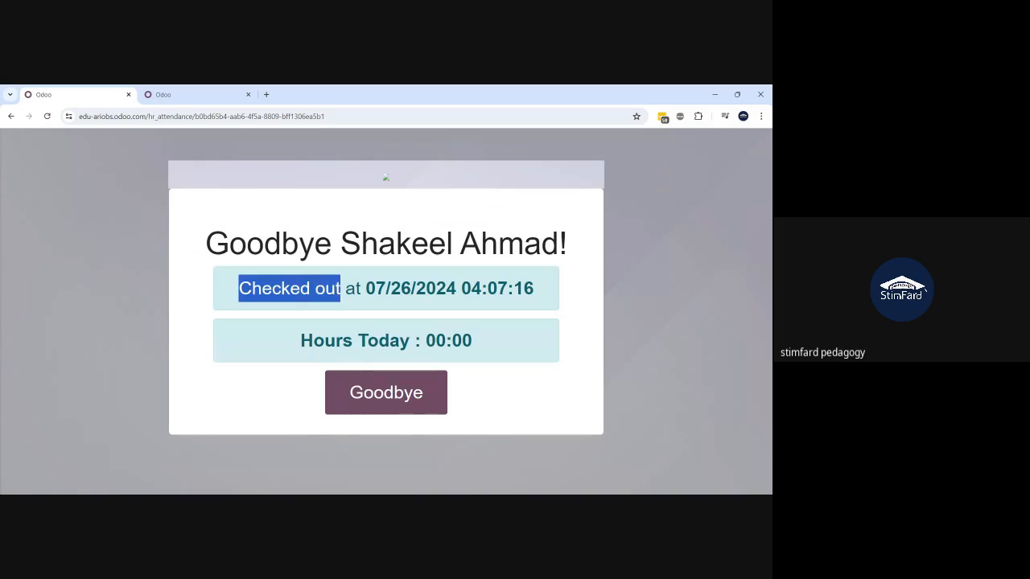
{"action": "left_click", "coordinate": [371, 408]}
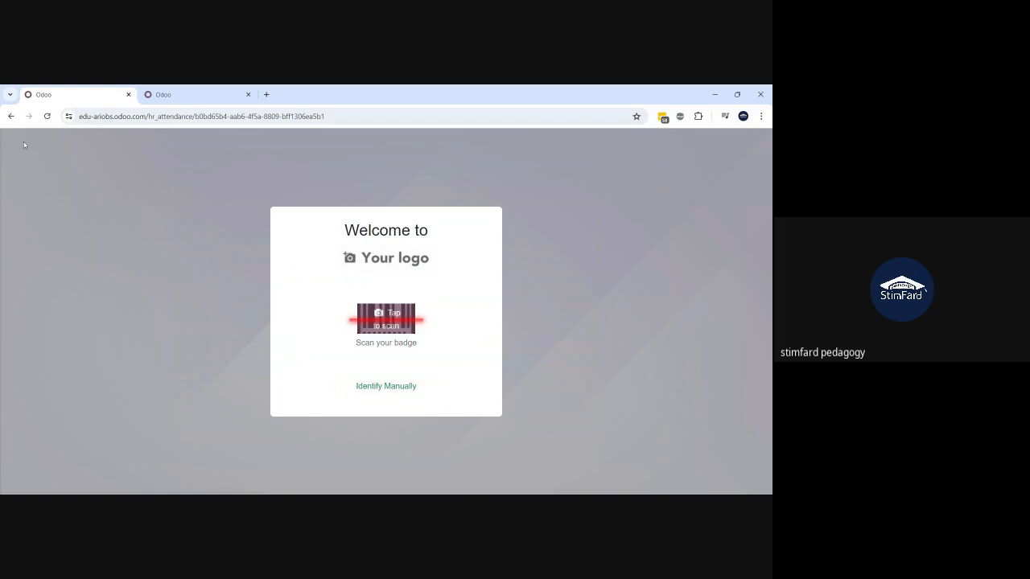
{"action": "left_click", "coordinate": [11, 116]}
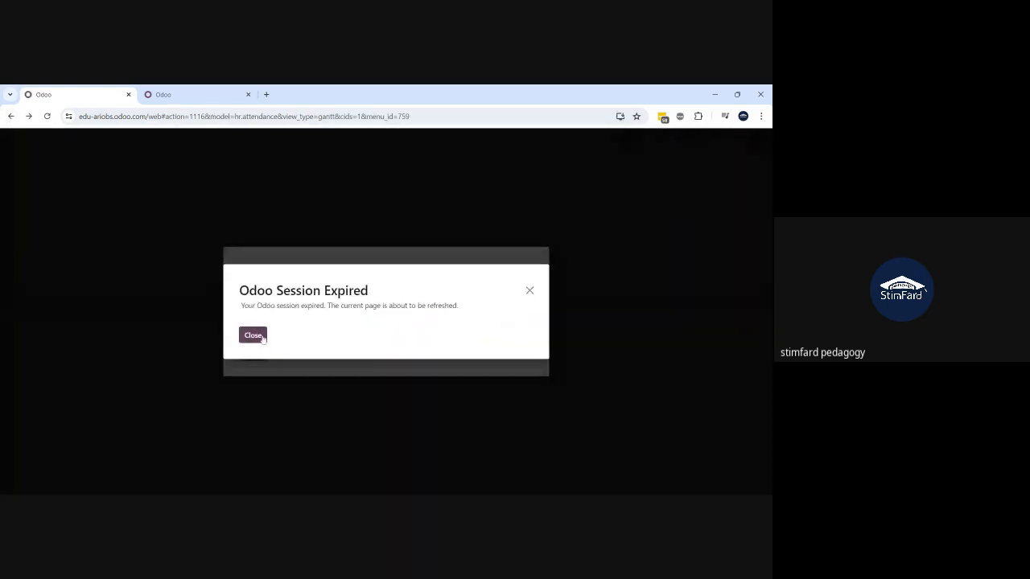
- Close the Session Expired notice and the login tab, reload, and enter odoo.com as the address
{"action": "left_click", "coordinate": [262, 337]}
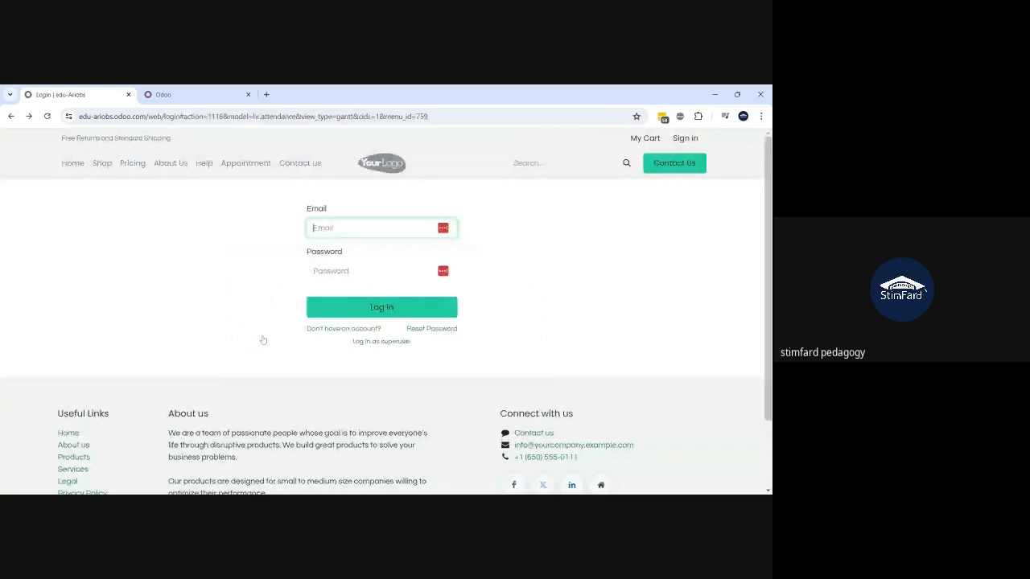
{"action": "left_click", "coordinate": [128, 95]}
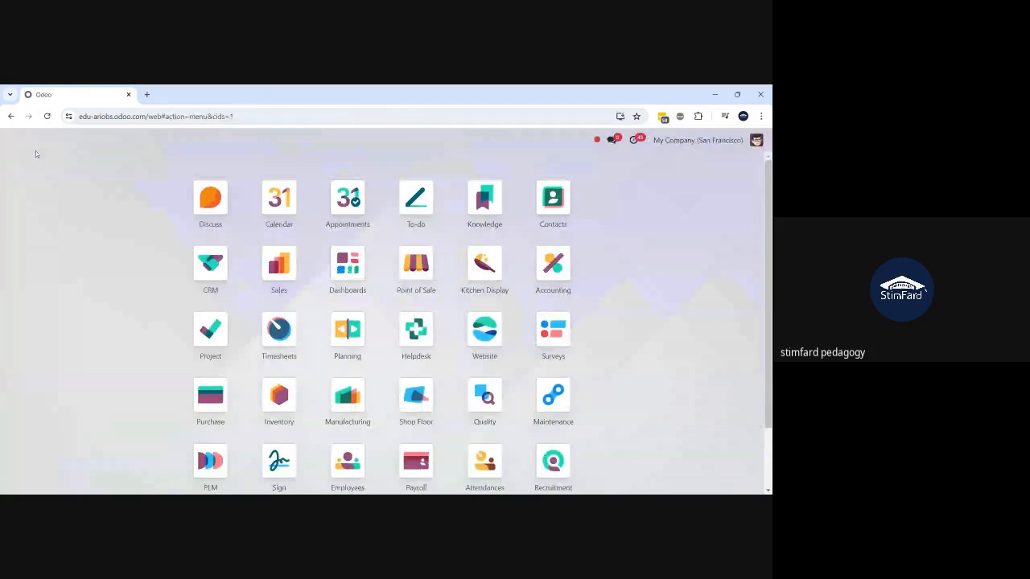
{"action": "left_click", "coordinate": [47, 117]}
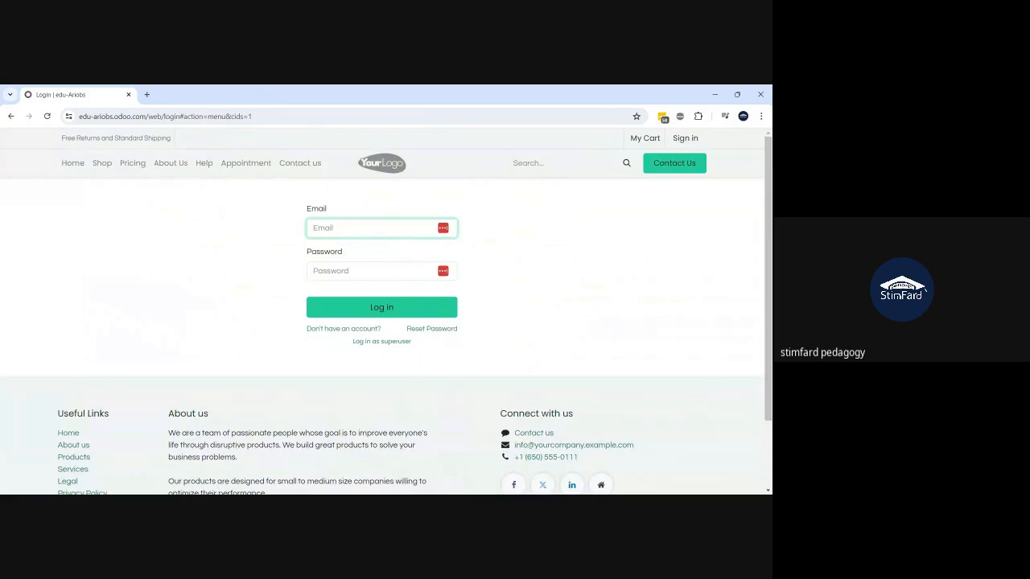
{"action": "key", "text": "ctrl+l"}
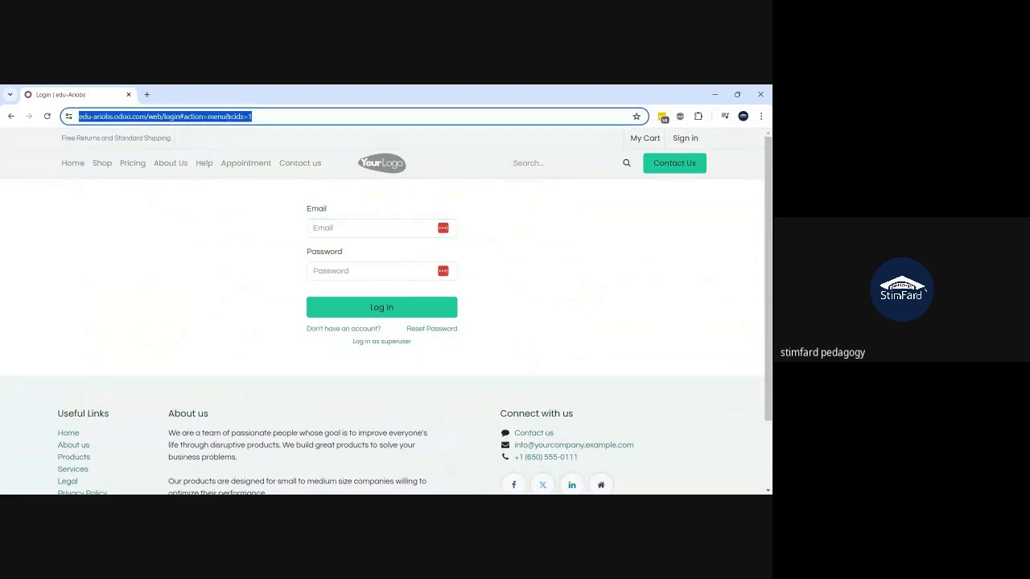
{"action": "type", "text": "o"}
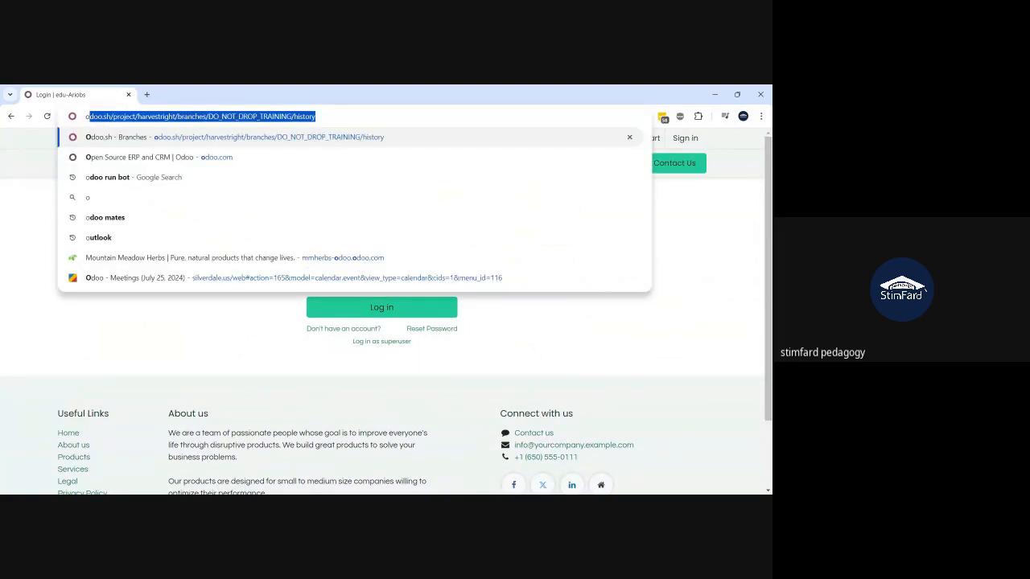
{"action": "type", "text": "doo."}
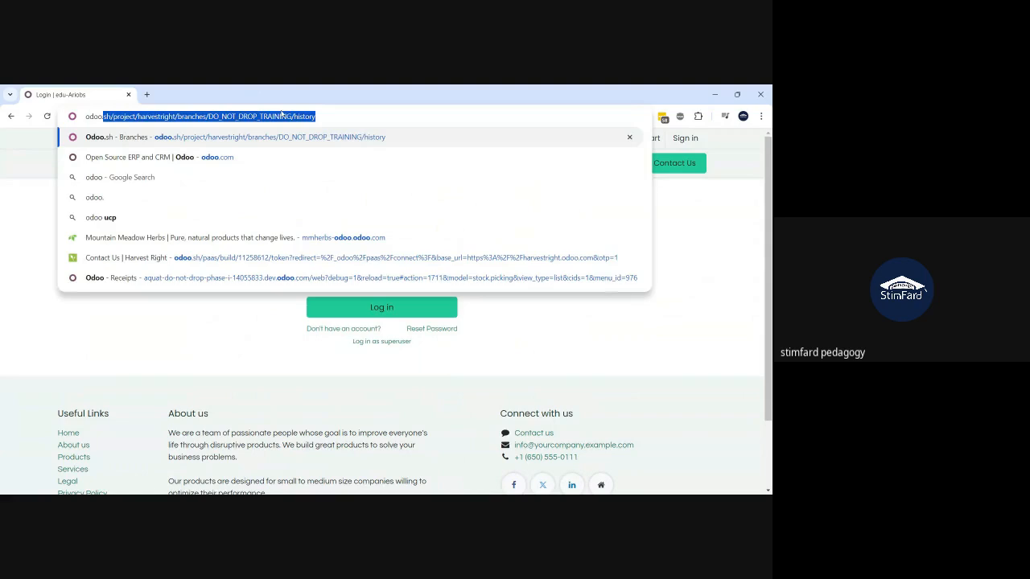
{"action": "type", "text": "com"}
- Load odoo.com and connect to the edu-ariobs database from My Databases
{"action": "key", "text": "Return"}
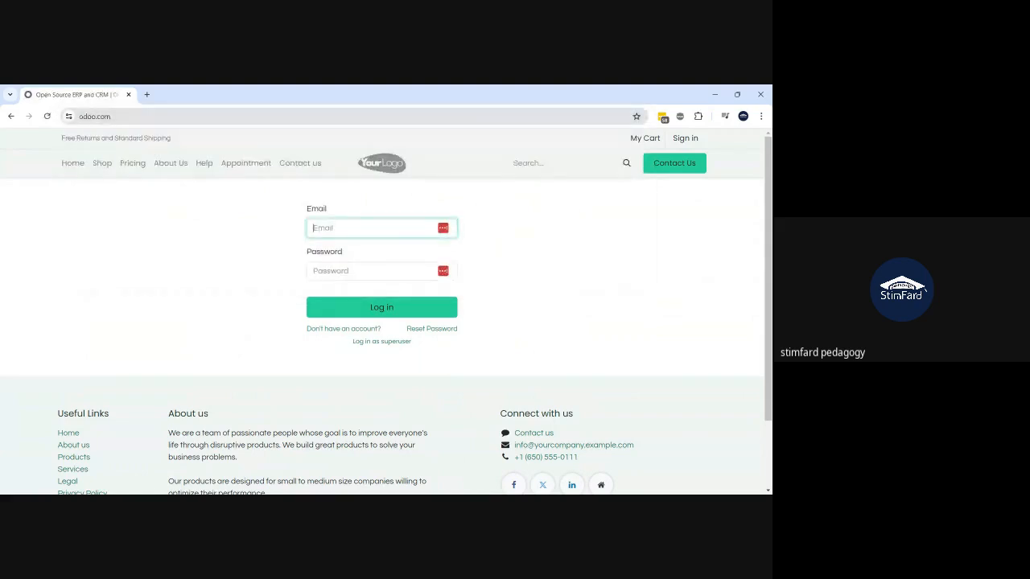
{"action": "left_click", "coordinate": [649, 143]}
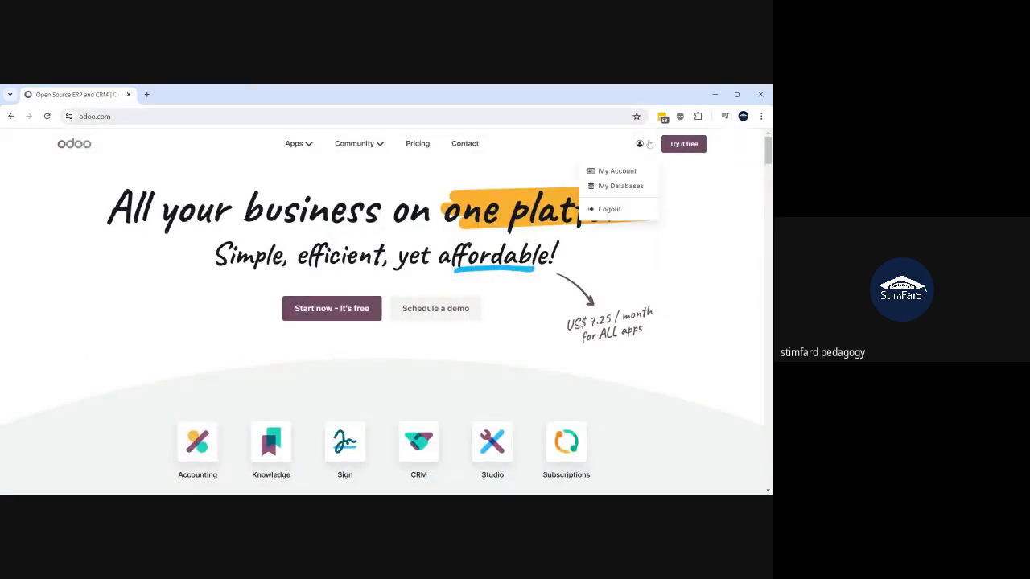
{"action": "left_click", "coordinate": [625, 190]}
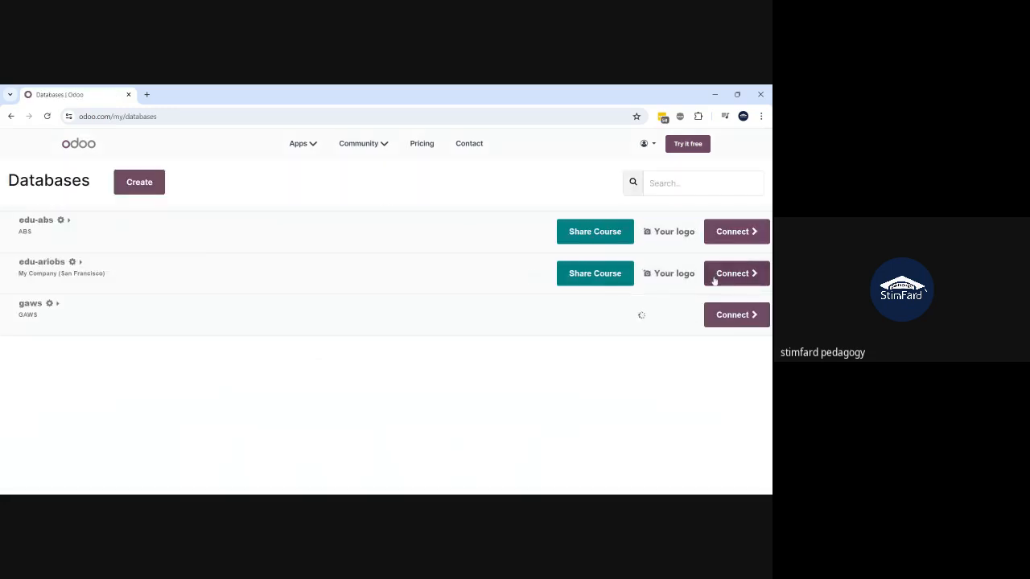
{"action": "left_click", "coordinate": [720, 274]}
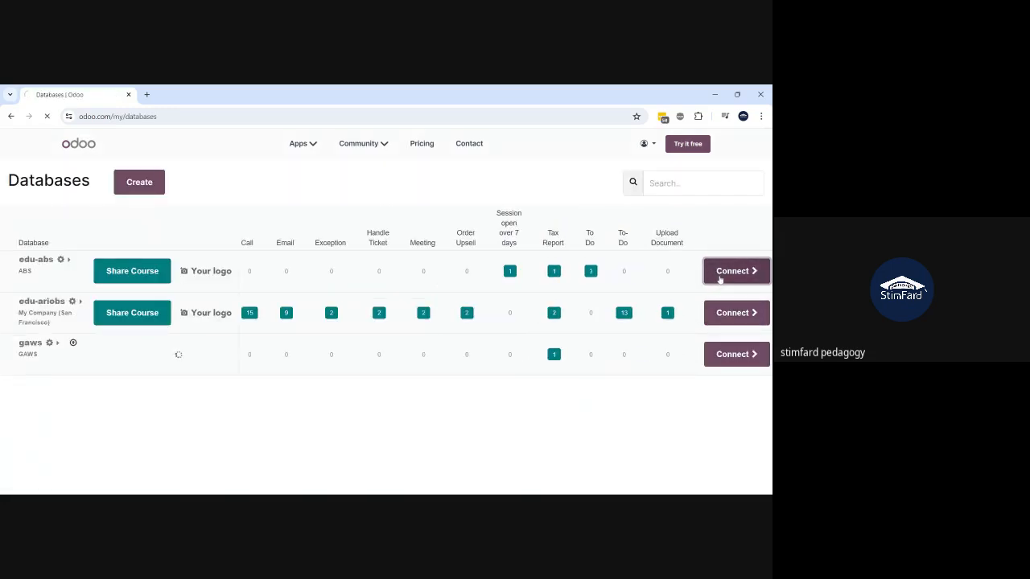
{"action": "left_click", "coordinate": [735, 314]}
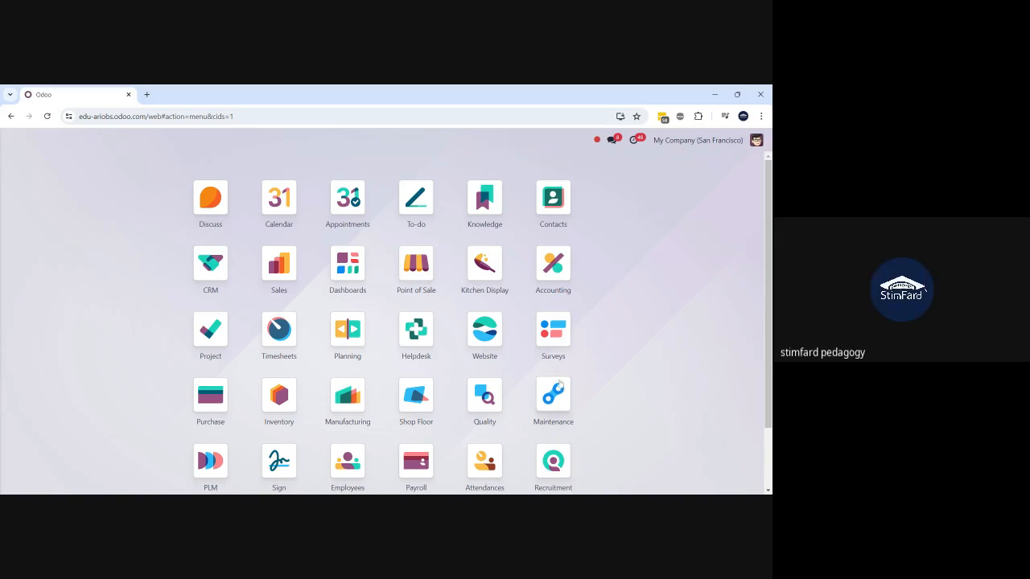
- Search the apps for 'atte' instead of 'payroll' and open Attendances
{"action": "type", "text": "pay"}
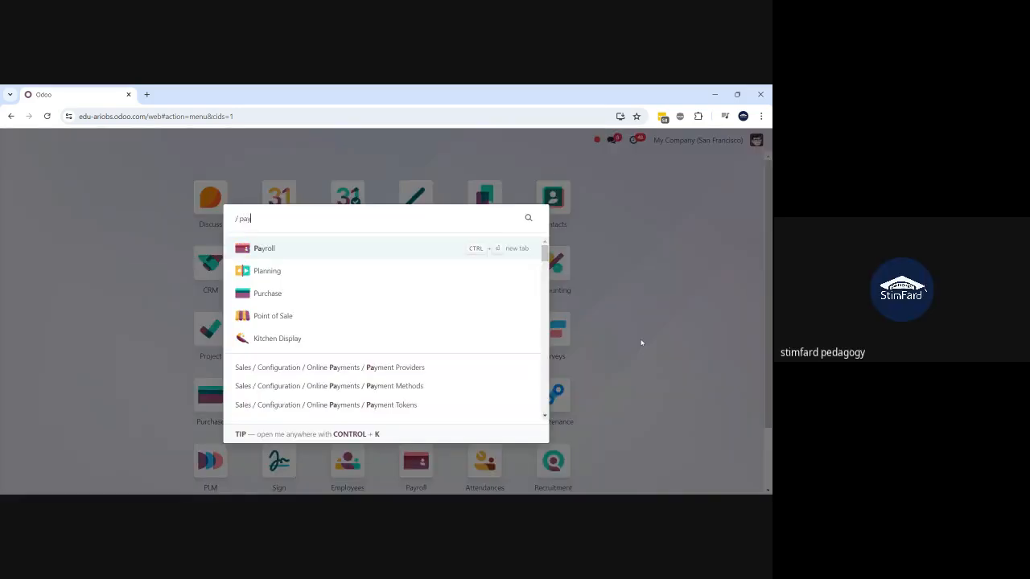
{"action": "type", "text": "roll"}
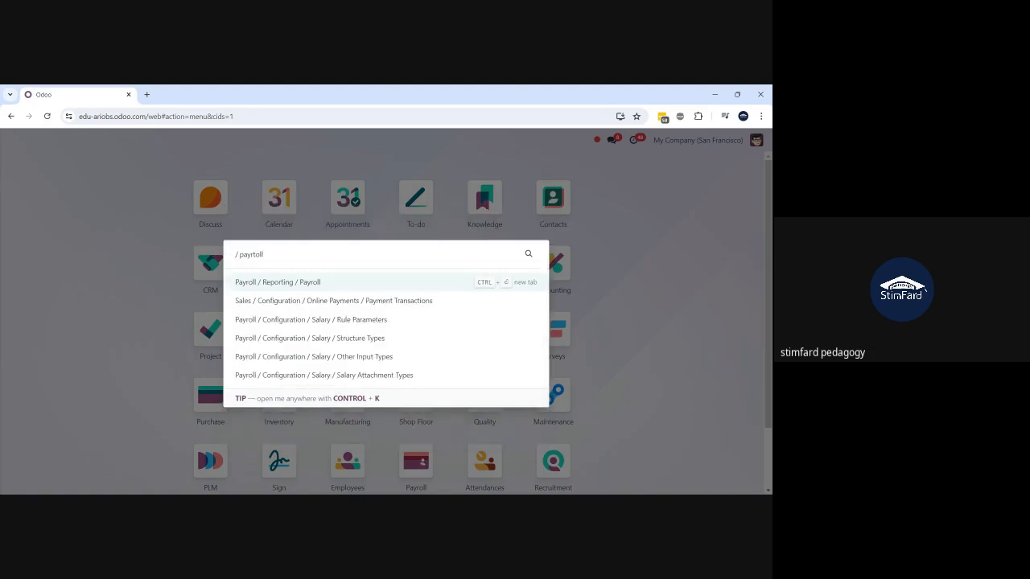
{"action": "key", "text": "BackSpace"}
{"action": "key", "text": "BackSpace"}
{"action": "key", "text": "BackSpace"}
{"action": "key", "text": "BackSpace"}
{"action": "key", "text": "BackSpace"}
{"action": "key", "text": "BackSpace"}
{"action": "key", "text": "BackSpace"}
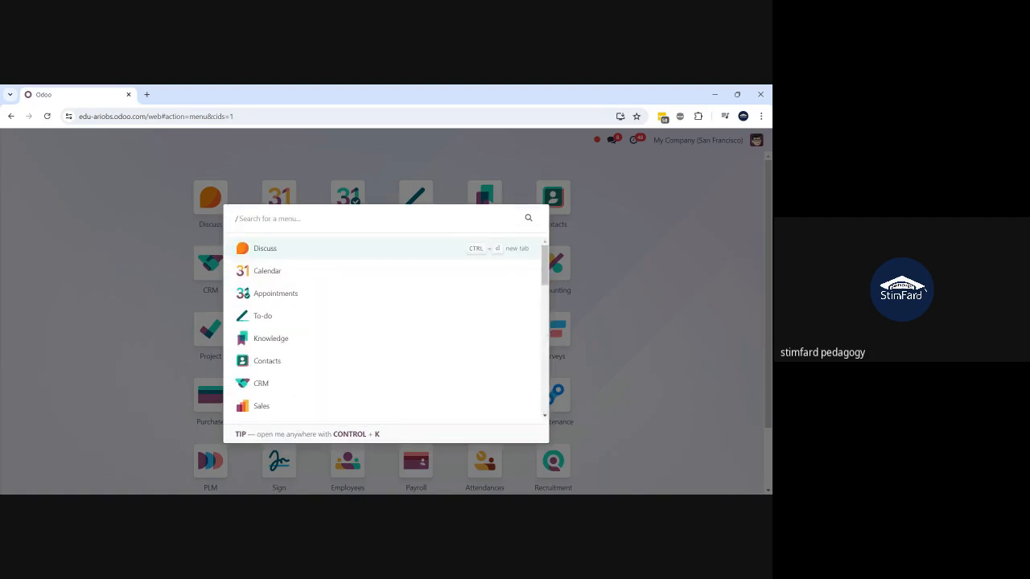
{"action": "type", "text": "atte"}
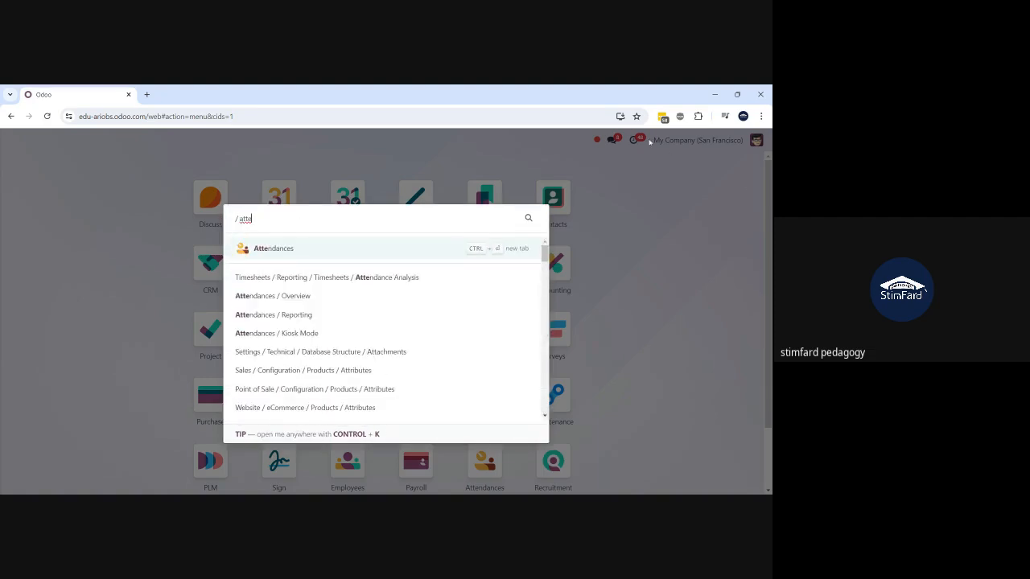
{"action": "left_click", "coordinate": [306, 258]}
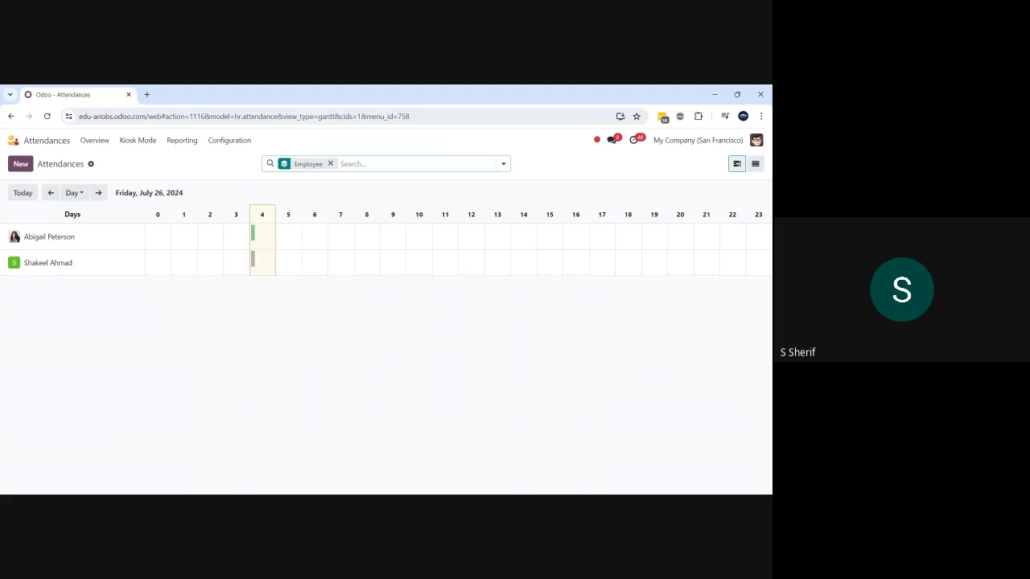
- Open the second employee's July 26 attendance and set Check In to 09:07
{"action": "left_click", "coordinate": [253, 262]}
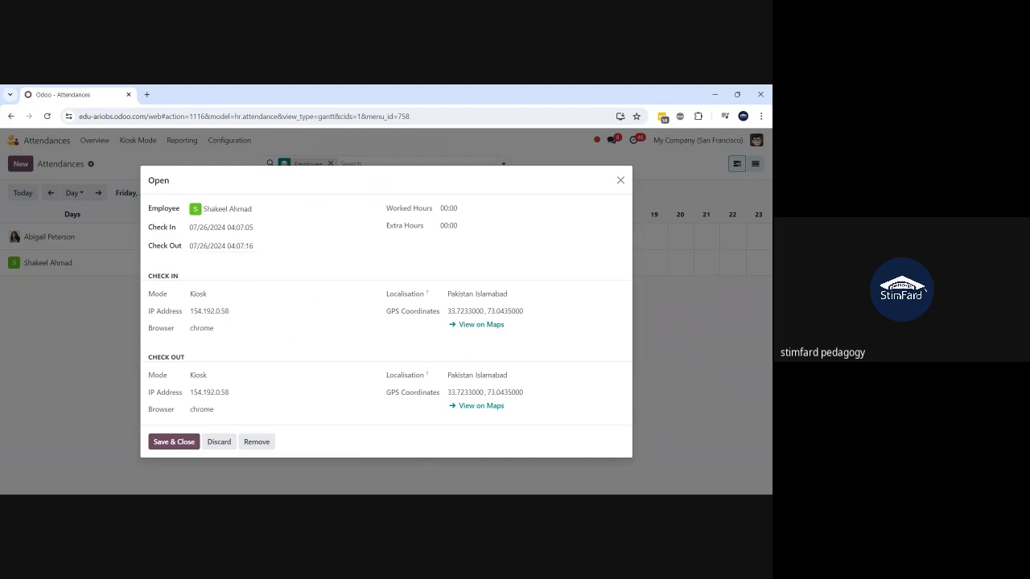
{"action": "left_click", "coordinate": [228, 249]}
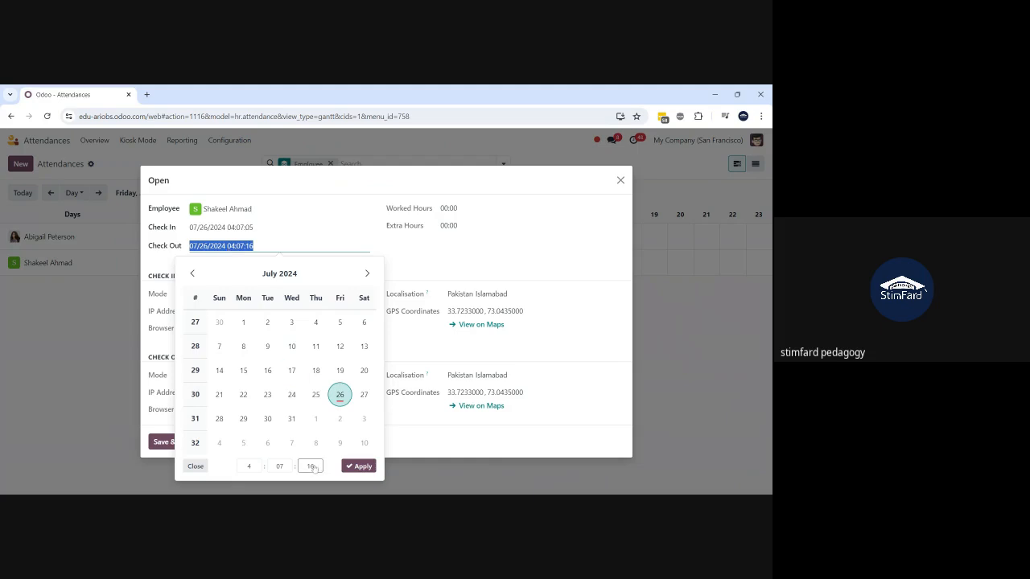
{"action": "left_click", "coordinate": [225, 227]}
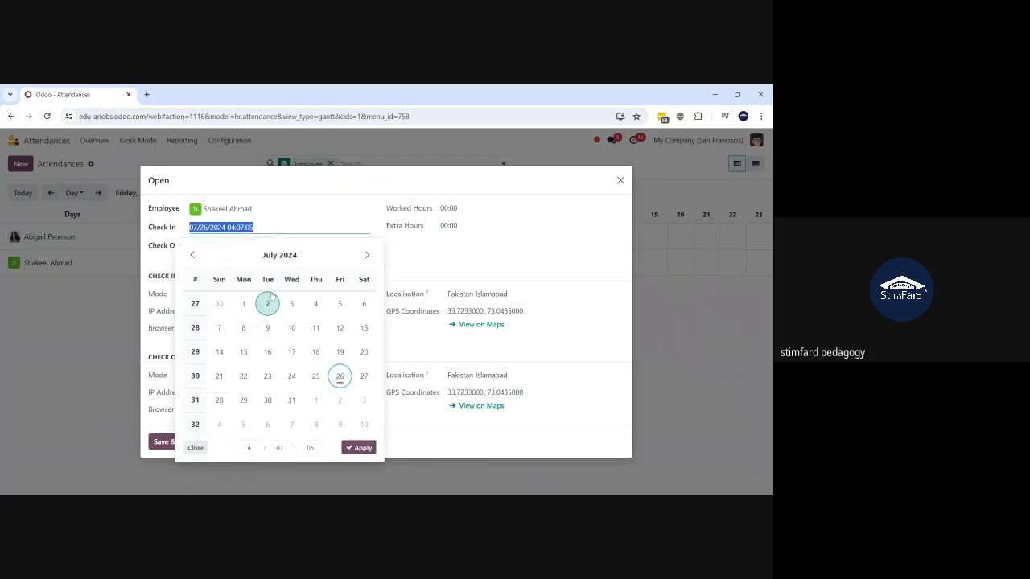
{"action": "left_click", "coordinate": [254, 450]}
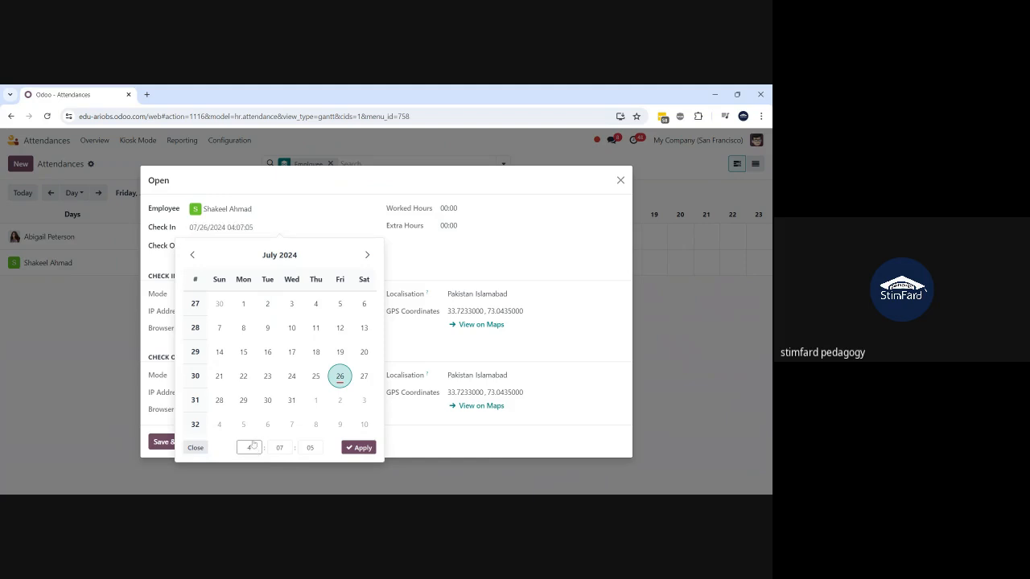
{"action": "type", "text": "9"}
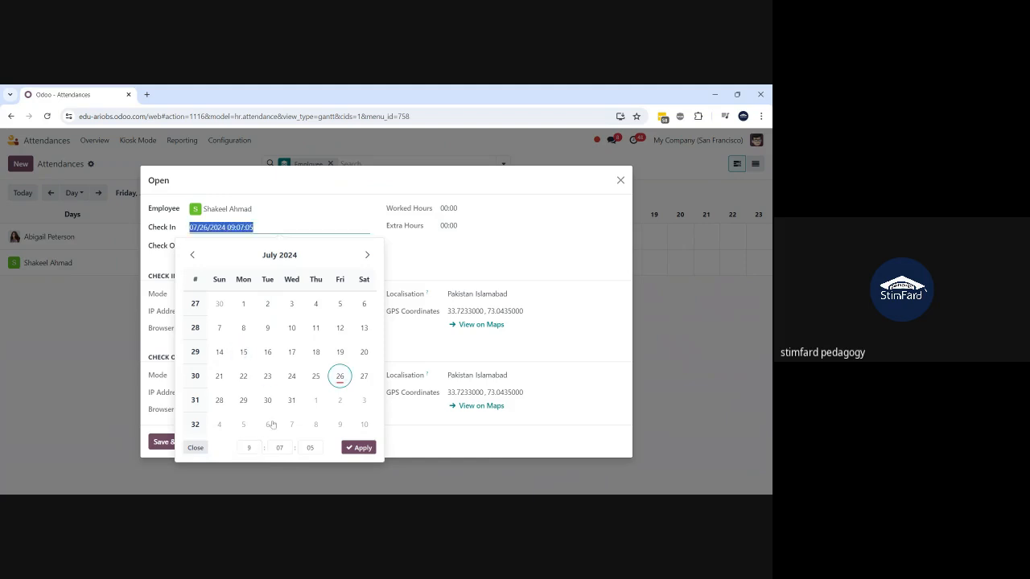
{"action": "left_click", "coordinate": [352, 448]}
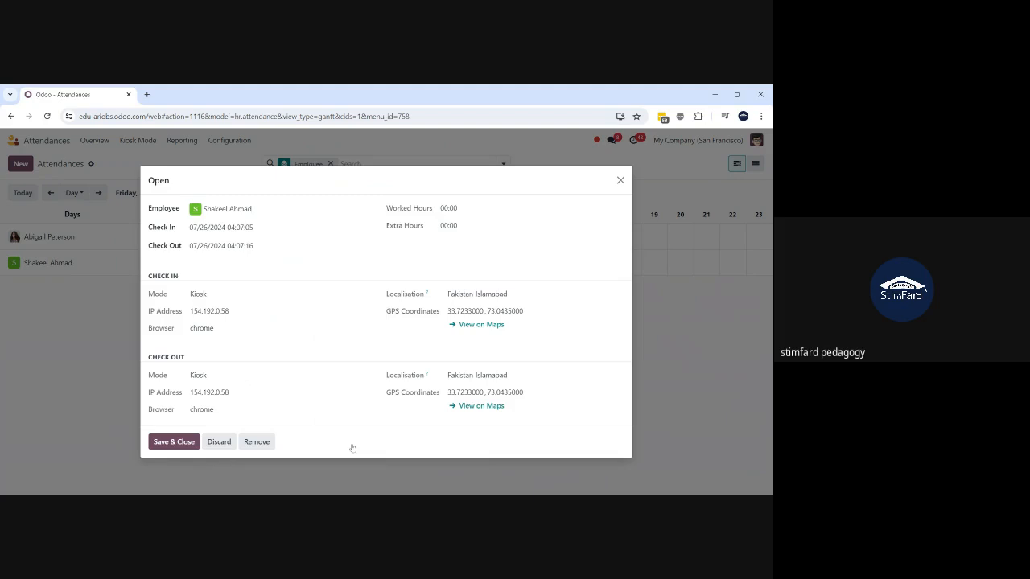
- Set the Check Out hour to 5 and try saving, which fails as before check-in
{"action": "left_click", "coordinate": [242, 252]}
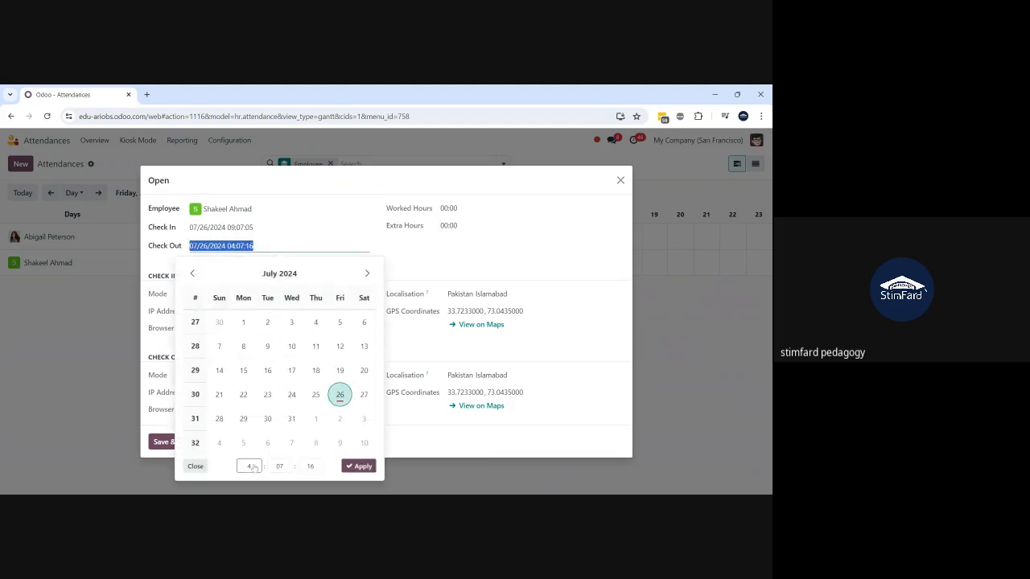
{"action": "left_click", "coordinate": [250, 467]}
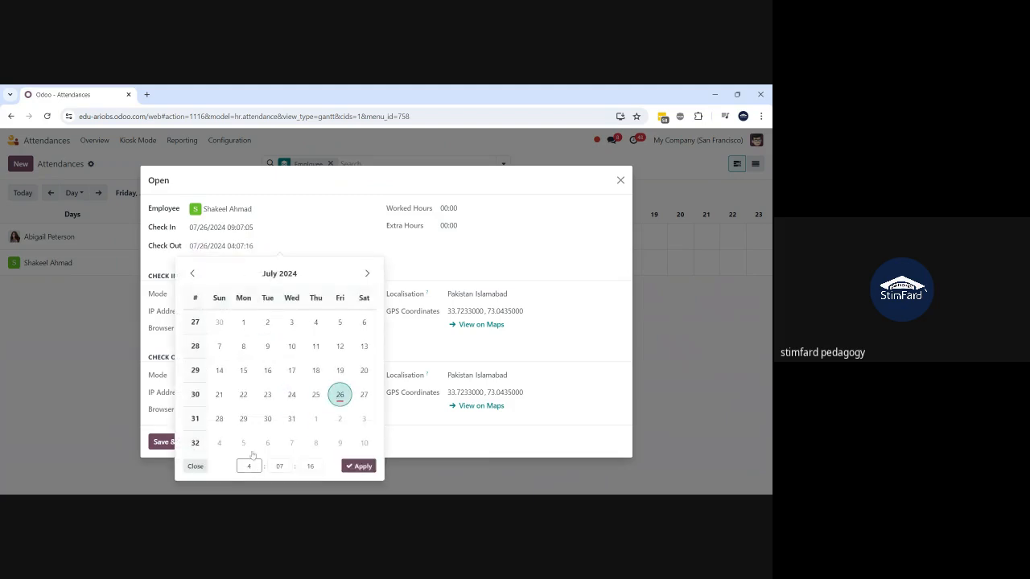
{"action": "left_click", "coordinate": [243, 335]}
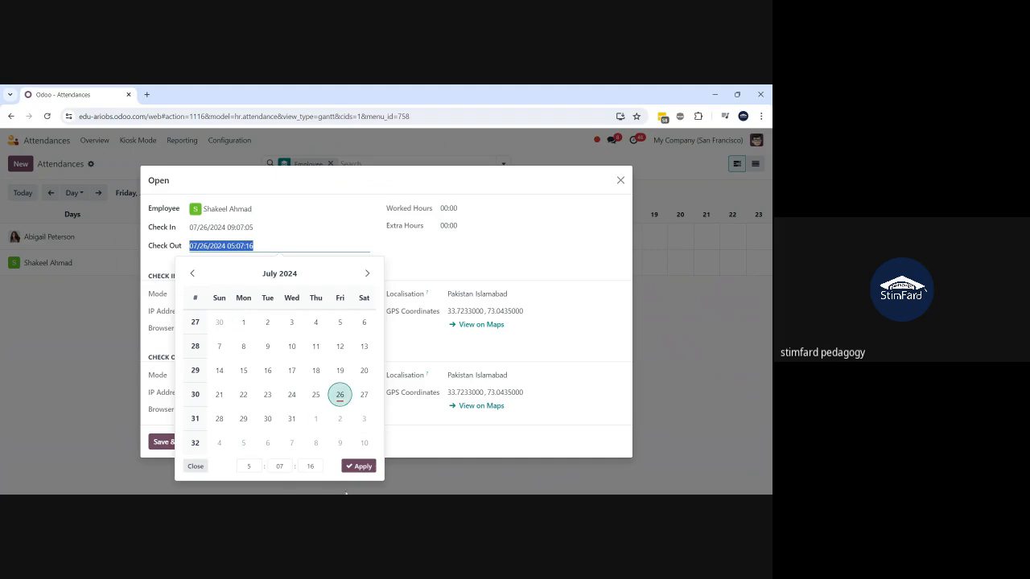
{"action": "left_click", "coordinate": [358, 467]}
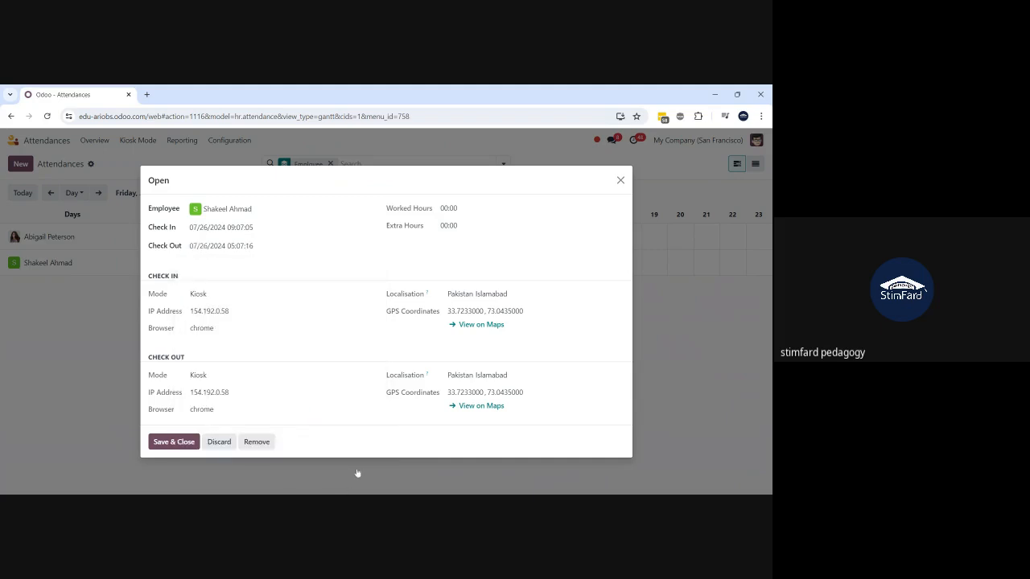
{"action": "left_click", "coordinate": [184, 442]}
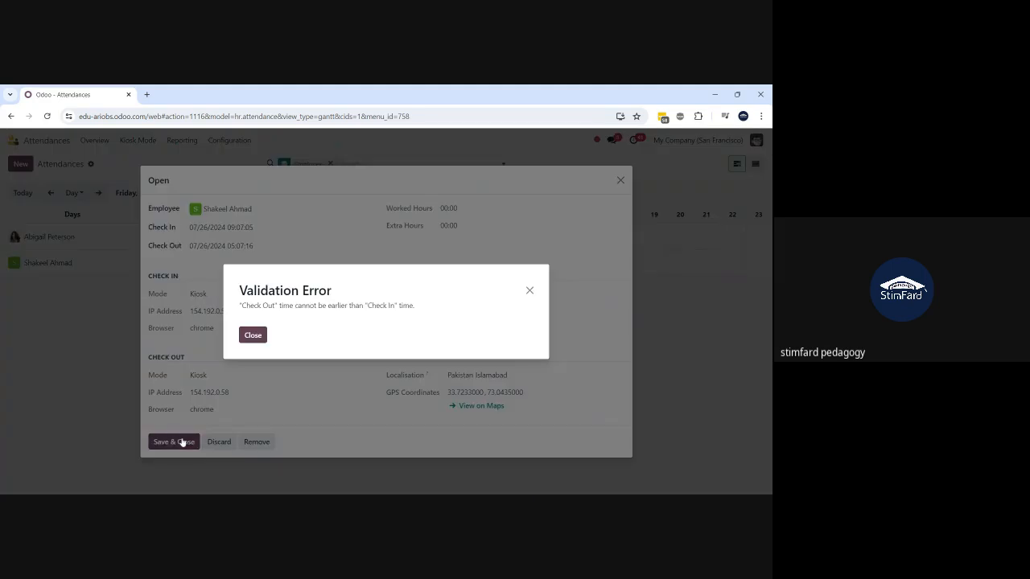
- Correct Check Out to 17:07 and save the attendance with 8 worked hours
{"action": "left_click", "coordinate": [253, 337]}
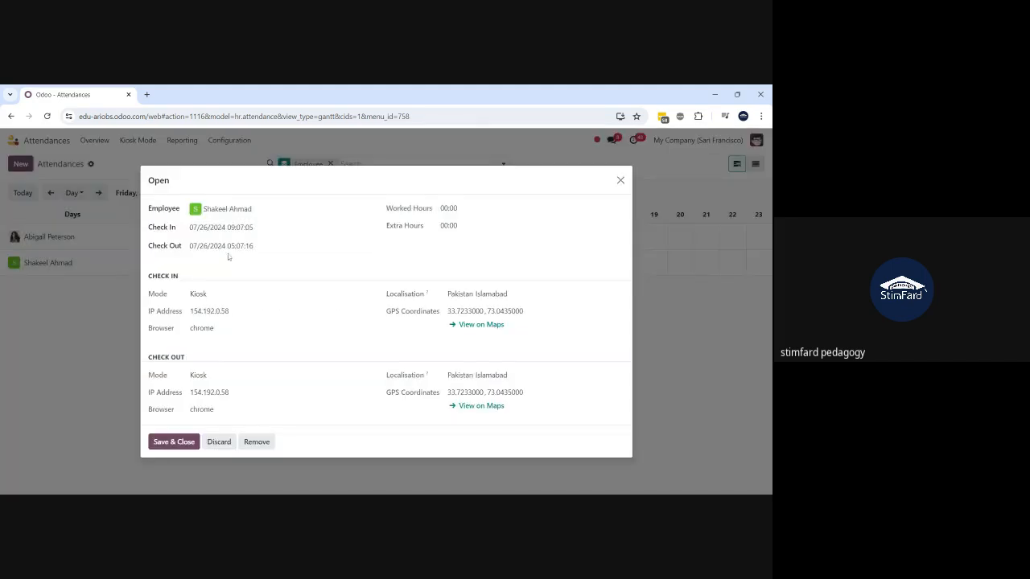
{"action": "left_click", "coordinate": [233, 246]}
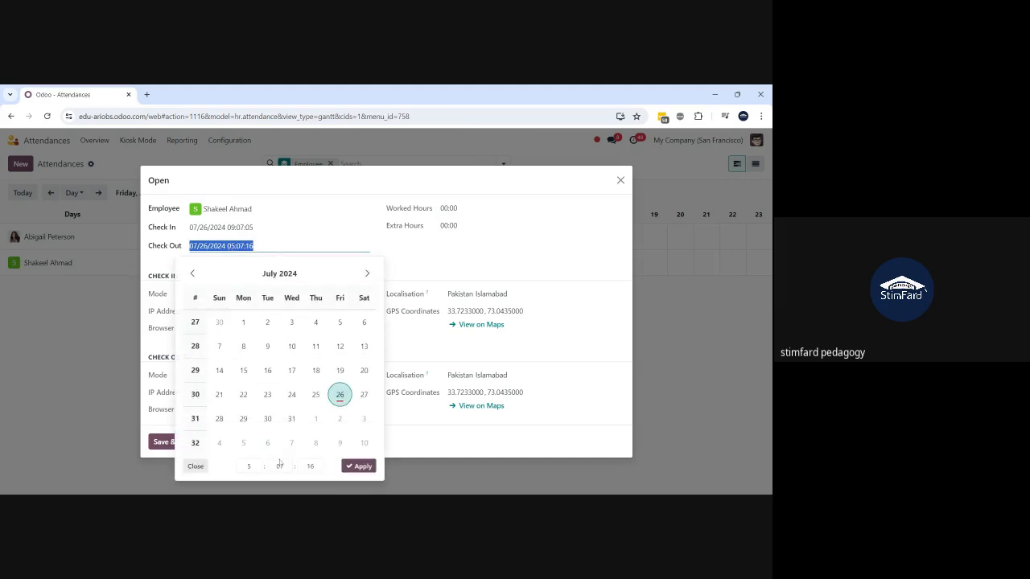
{"action": "left_click", "coordinate": [248, 467]}
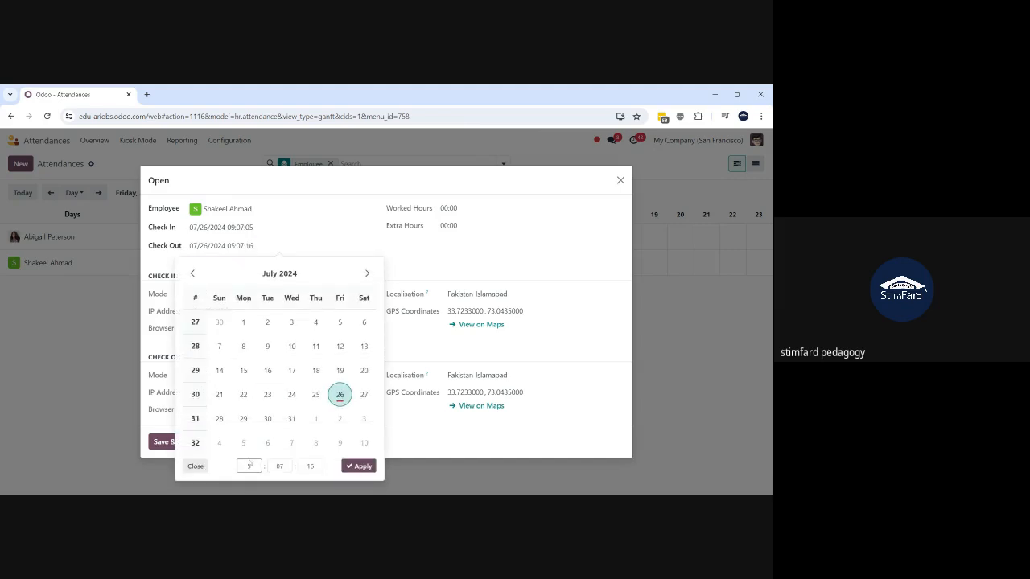
{"action": "left_click", "coordinate": [360, 467]}
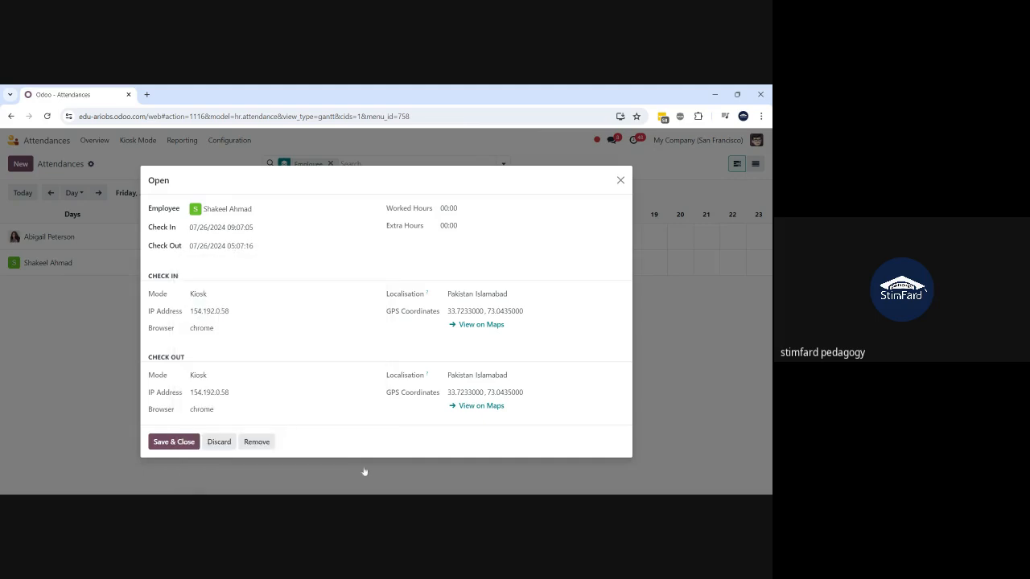
{"action": "left_click", "coordinate": [170, 445]}
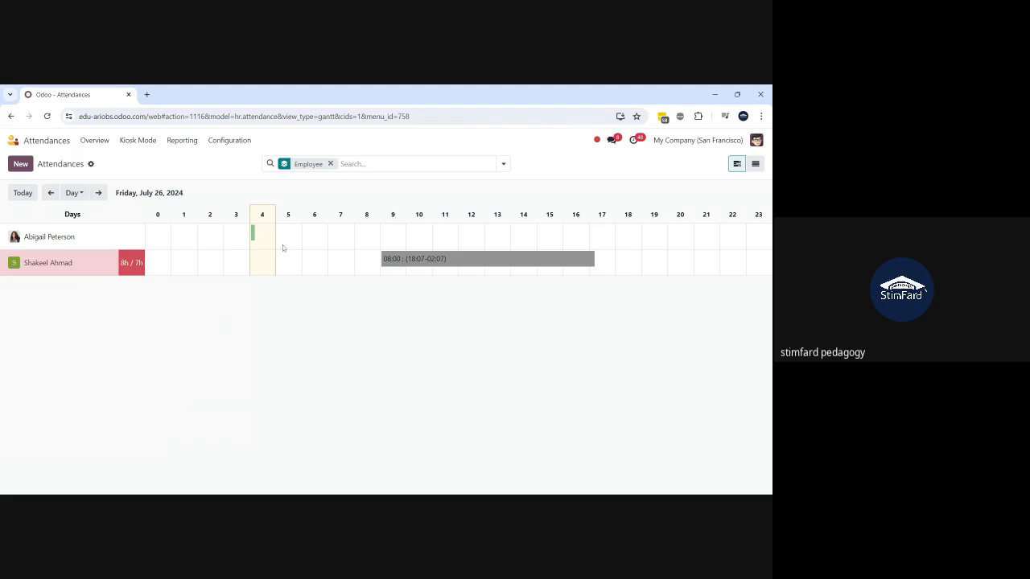
- Switch the Attendances Gantt scale from Day to Month to show all of July 2024
{"action": "left_click", "coordinate": [74, 194]}
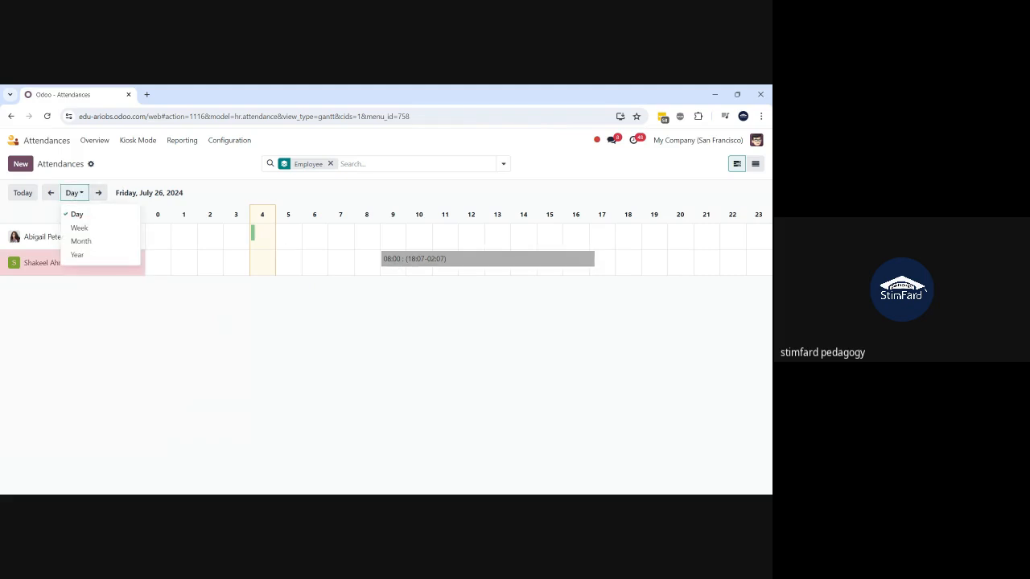
{"action": "left_click", "coordinate": [177, 323]}
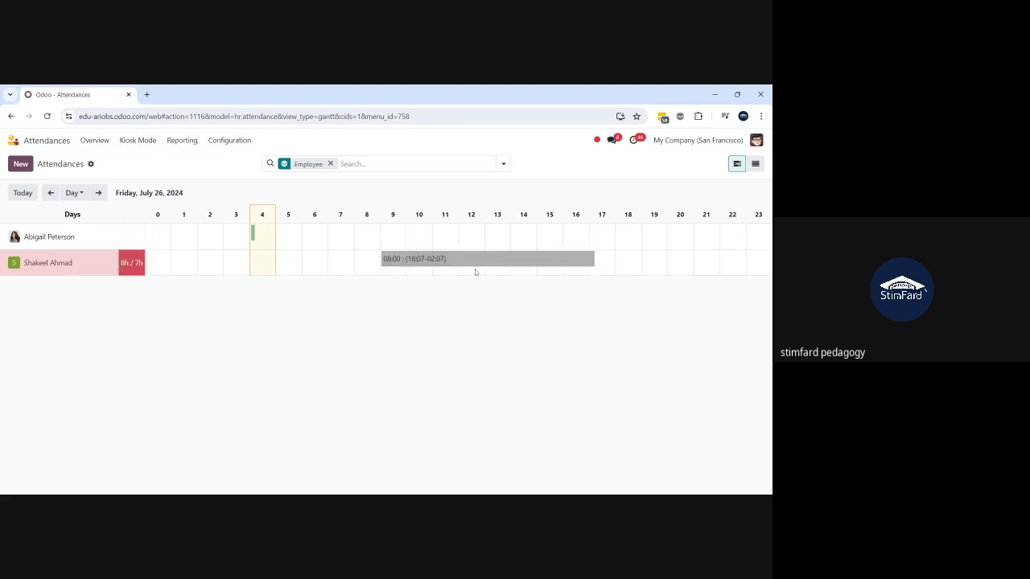
{"action": "left_click", "coordinate": [74, 194]}
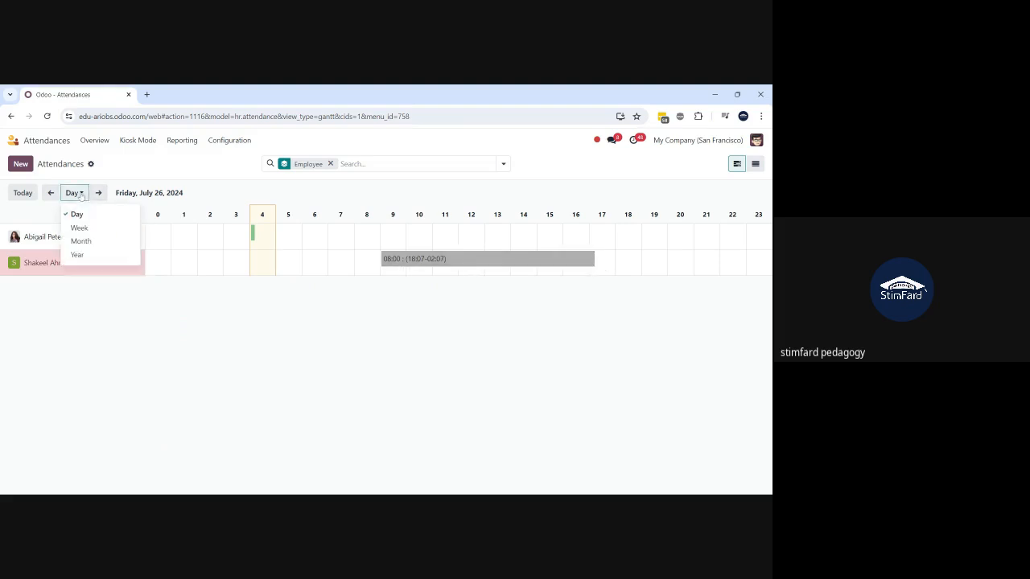
{"action": "left_click", "coordinate": [99, 243]}
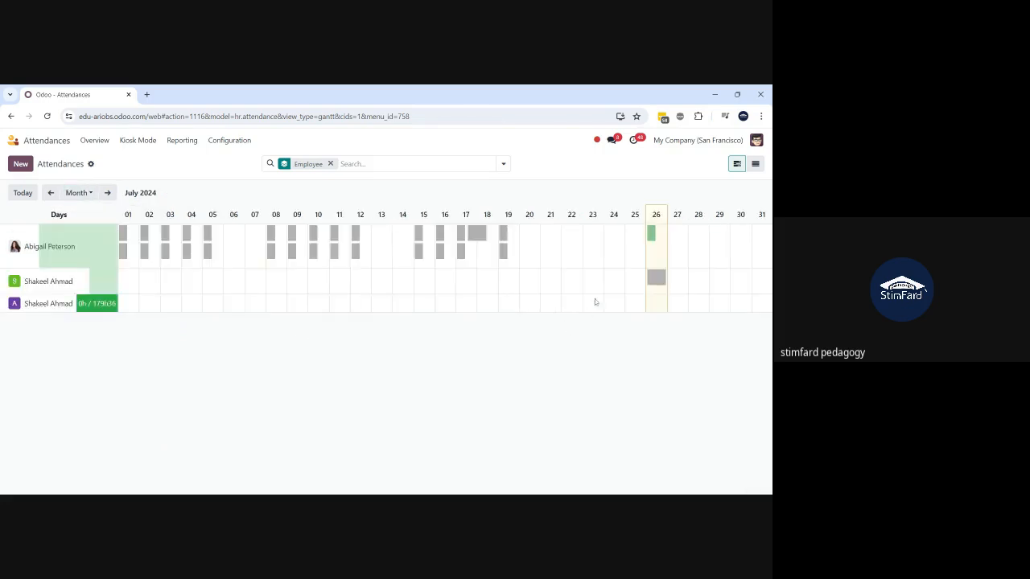
{"action": "left_click", "coordinate": [658, 279]}
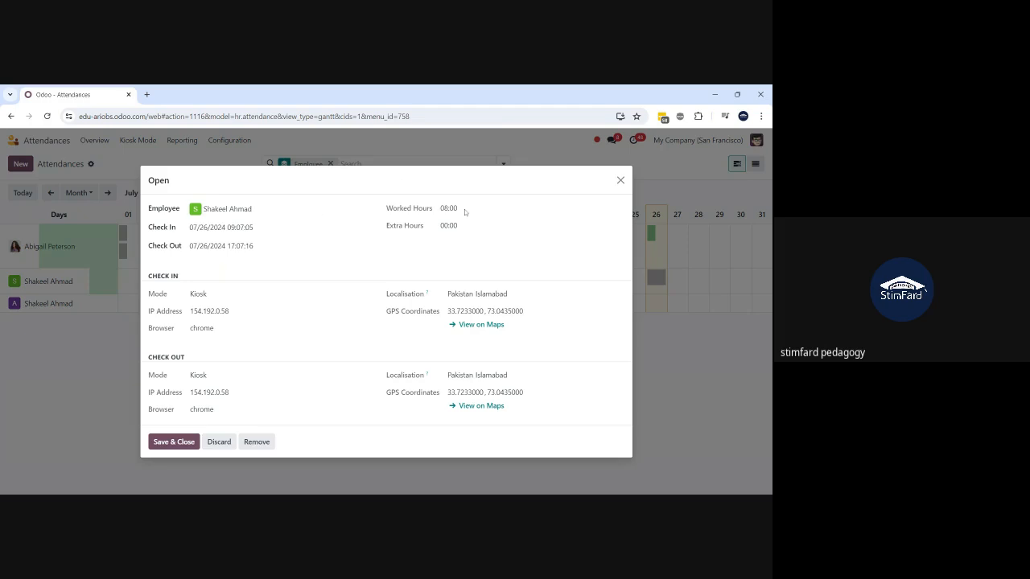
{"action": "left_click_drag", "start_coordinate": [465, 212], "coordinate": [441, 211]}
{"action": "left_click_drag", "start_coordinate": [232, 316], "coordinate": [190, 312]}
{"action": "left_click", "coordinate": [203, 313]}
{"action": "left_click_drag", "start_coordinate": [512, 296], "coordinate": [442, 299]}
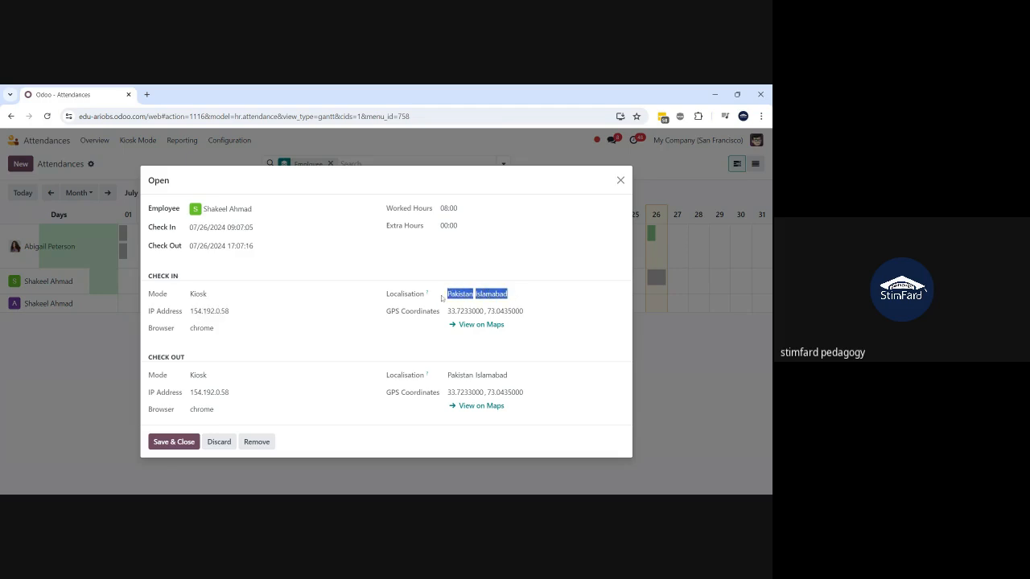
{"action": "left_click", "coordinate": [512, 298]}
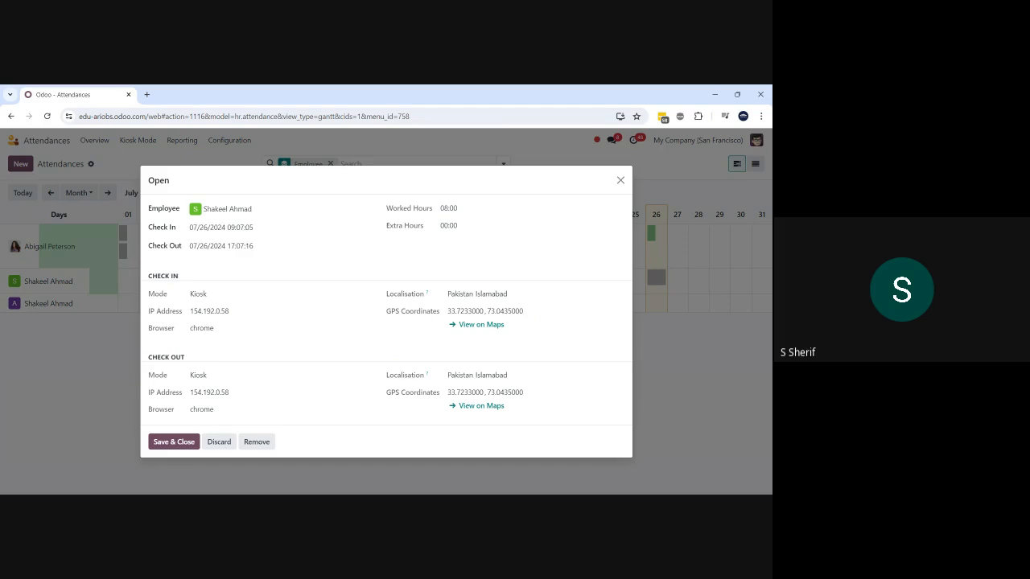
{"action": "left_click", "coordinate": [221, 442]}
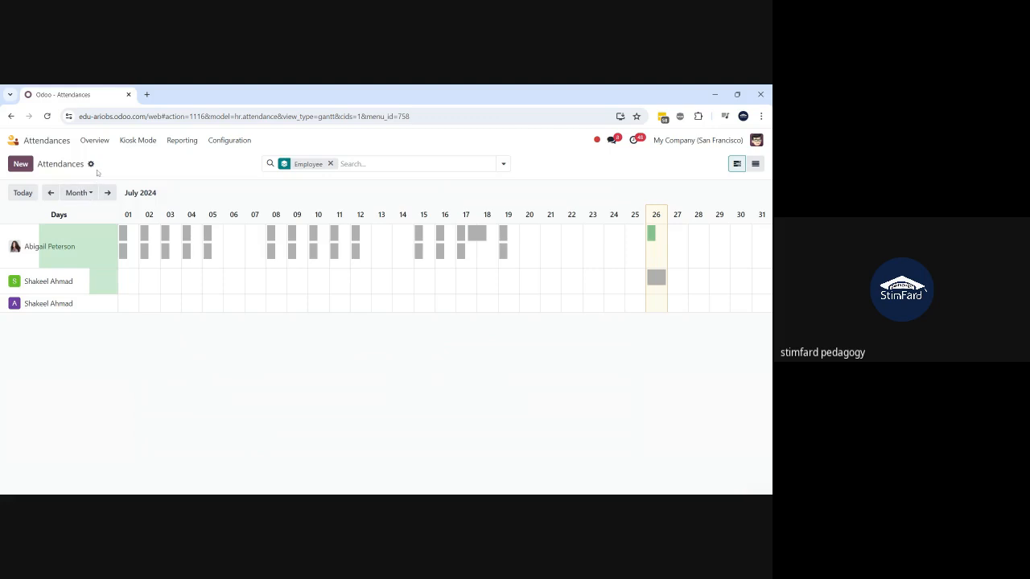
- Launch the attendance kiosk and check out the Odoo Consultant employee found by searching 'shak'
{"action": "left_click", "coordinate": [212, 148]}
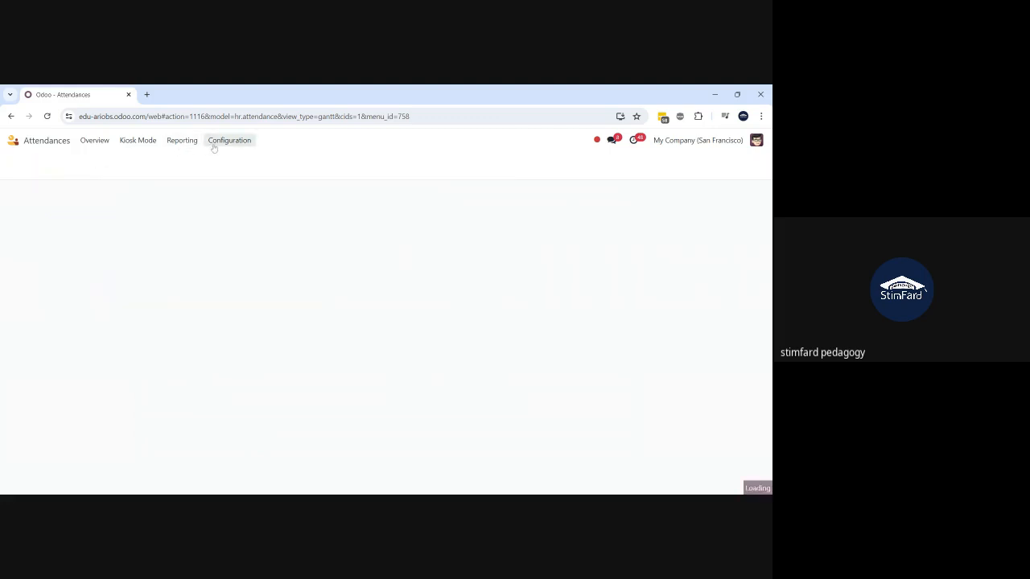
{"action": "left_click", "coordinate": [129, 140]}
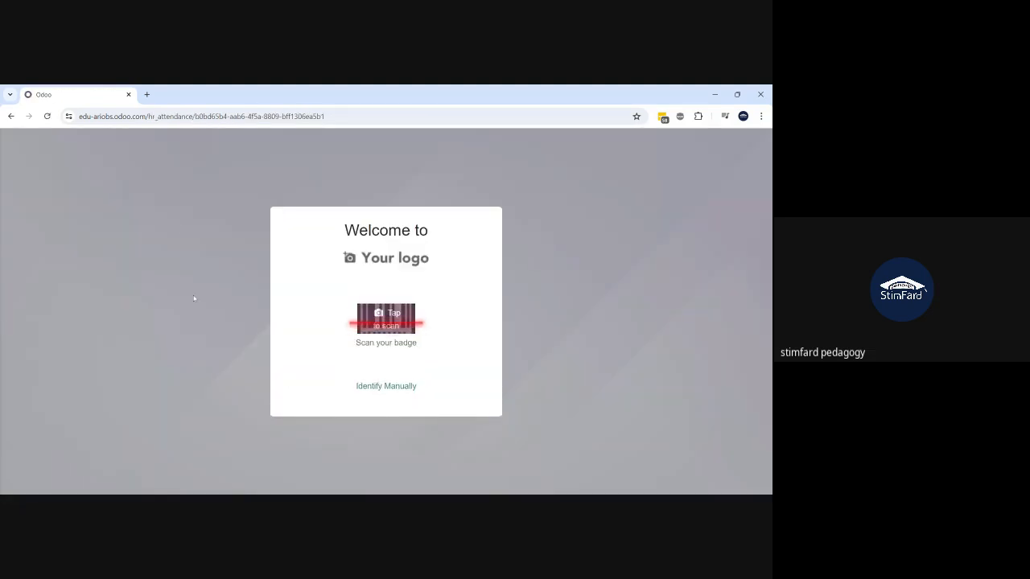
{"action": "left_click", "coordinate": [384, 390]}
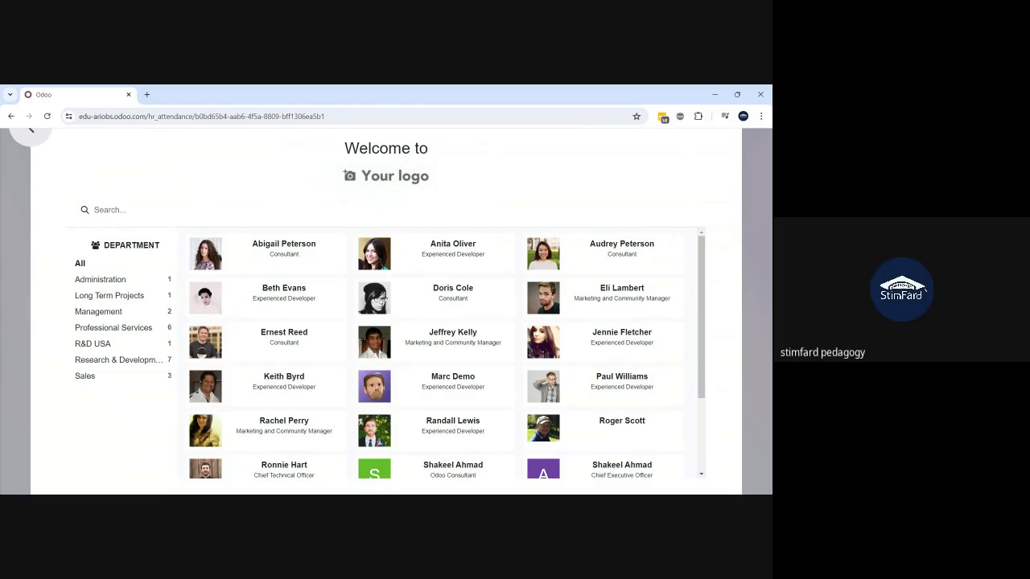
{"action": "left_click", "coordinate": [110, 210]}
{"action": "type", "text": "shak"}
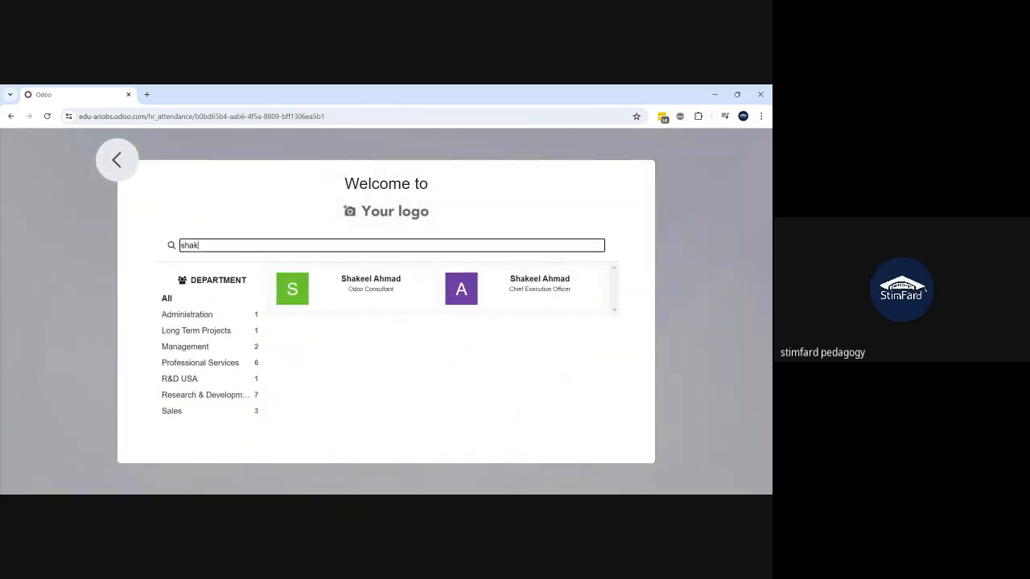
{"action": "left_click", "coordinate": [359, 300]}
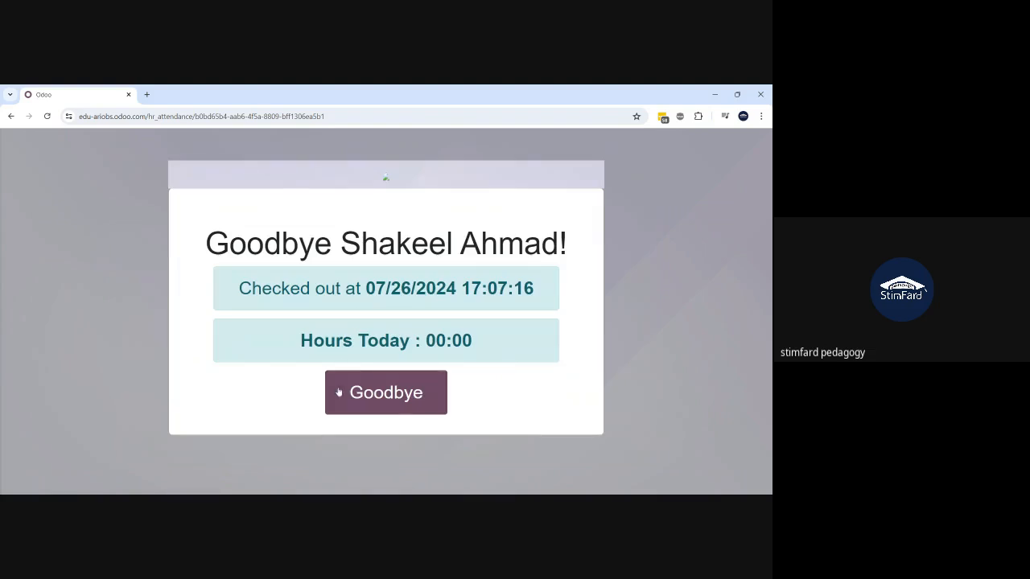
{"action": "left_click", "coordinate": [395, 391]}
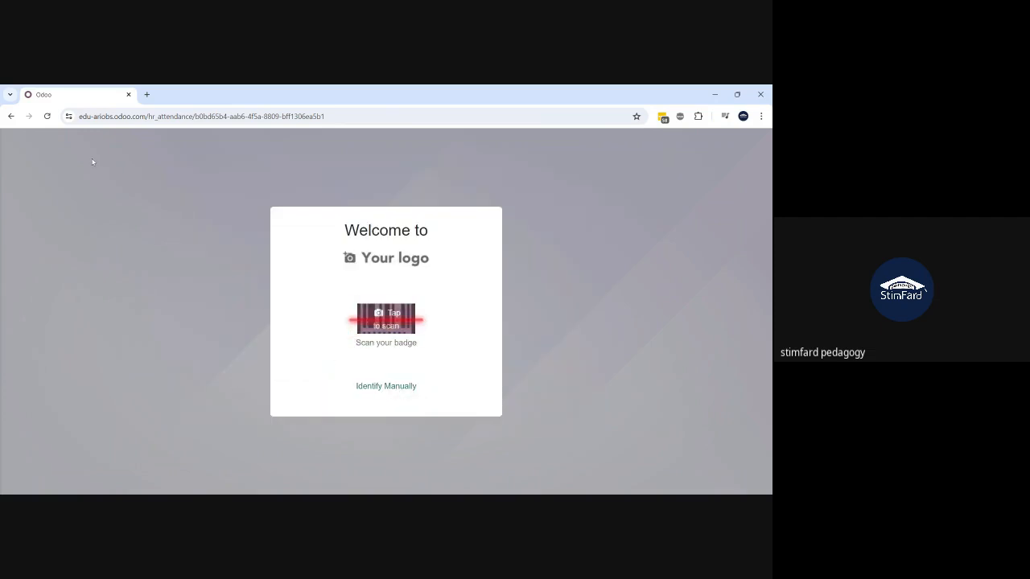
- Retry the consultant's attendance, dismiss the unclosed-attendance validation error, and return to the badge screen
{"action": "left_click", "coordinate": [375, 396]}
{"action": "type", "text": "shakeel"}
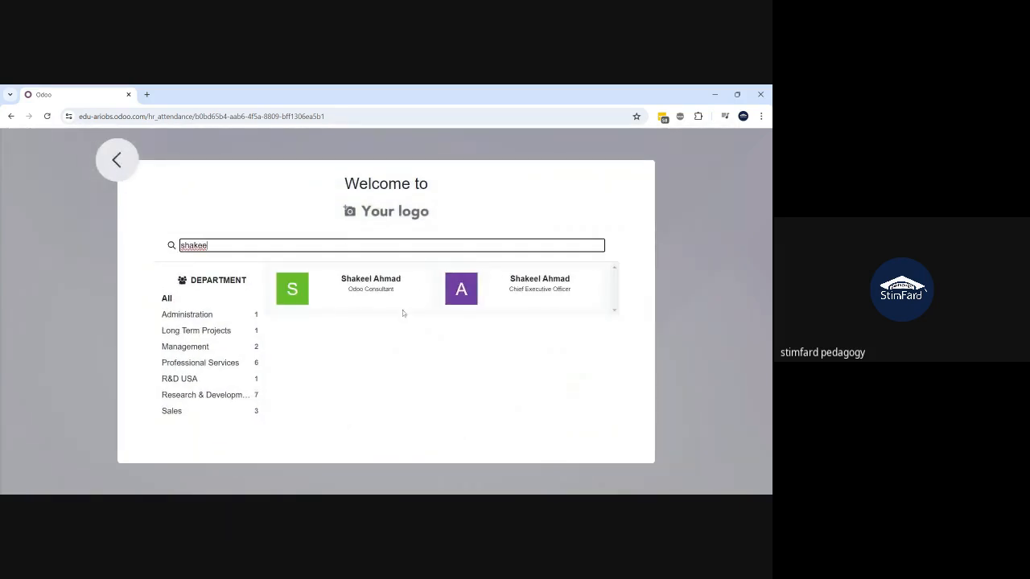
{"action": "left_click", "coordinate": [392, 304]}
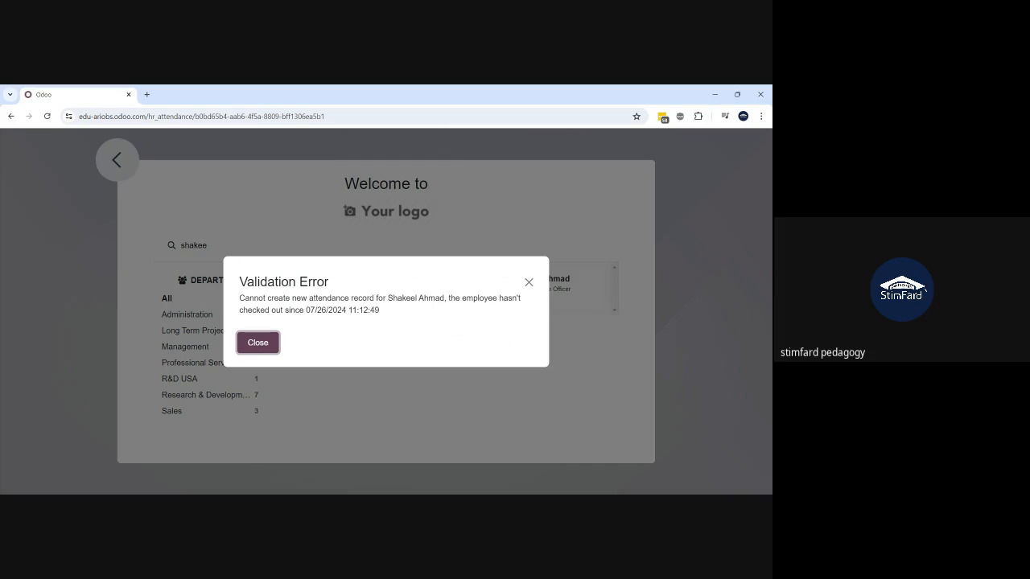
{"action": "left_click", "coordinate": [259, 350]}
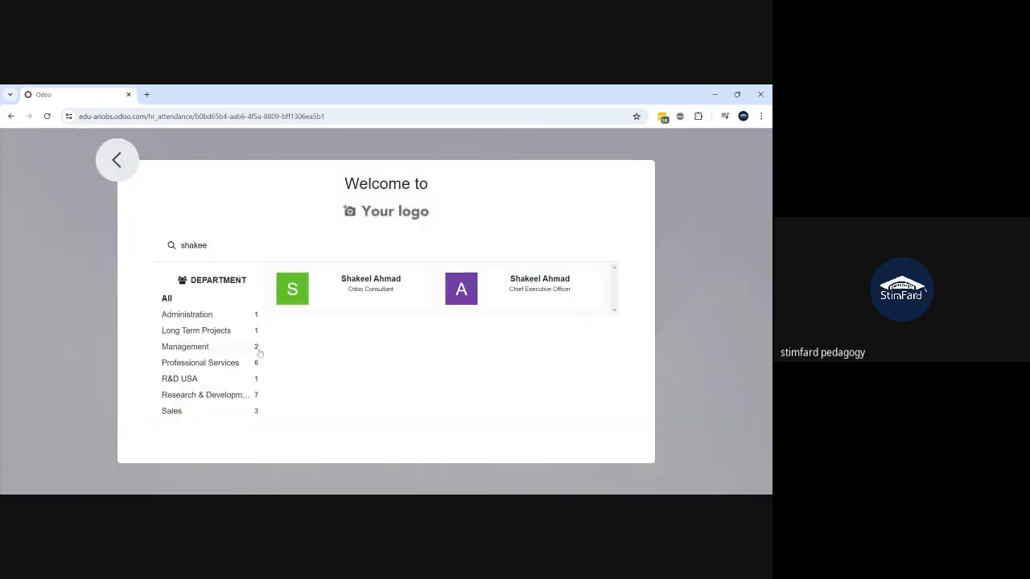
{"action": "left_click", "coordinate": [115, 158]}
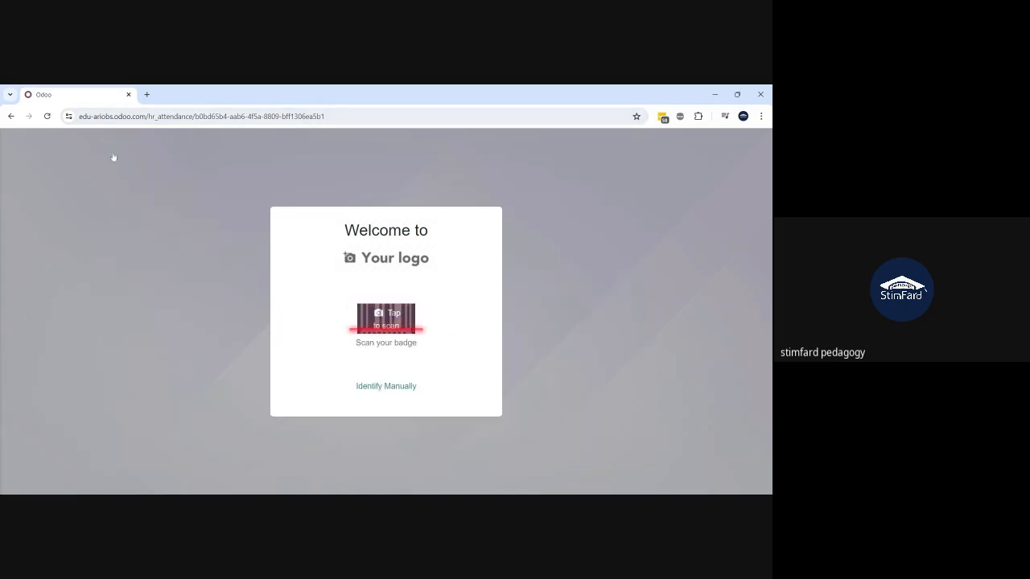
- Dismiss the Session Expired notice and reconnect to edu-ariobs through odoo.com's My Databases
{"action": "left_click", "coordinate": [11, 116]}
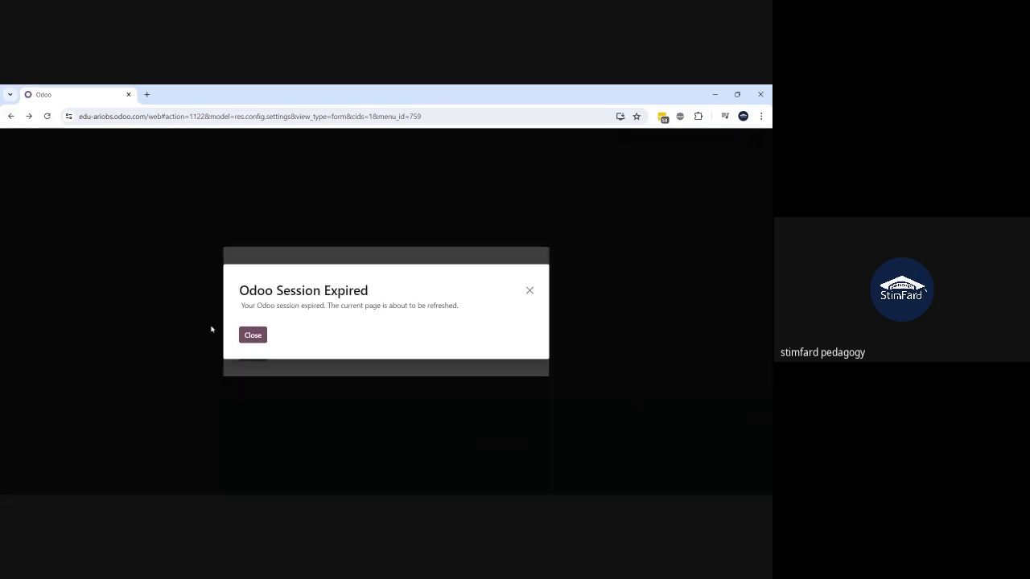
{"action": "left_click", "coordinate": [251, 337]}
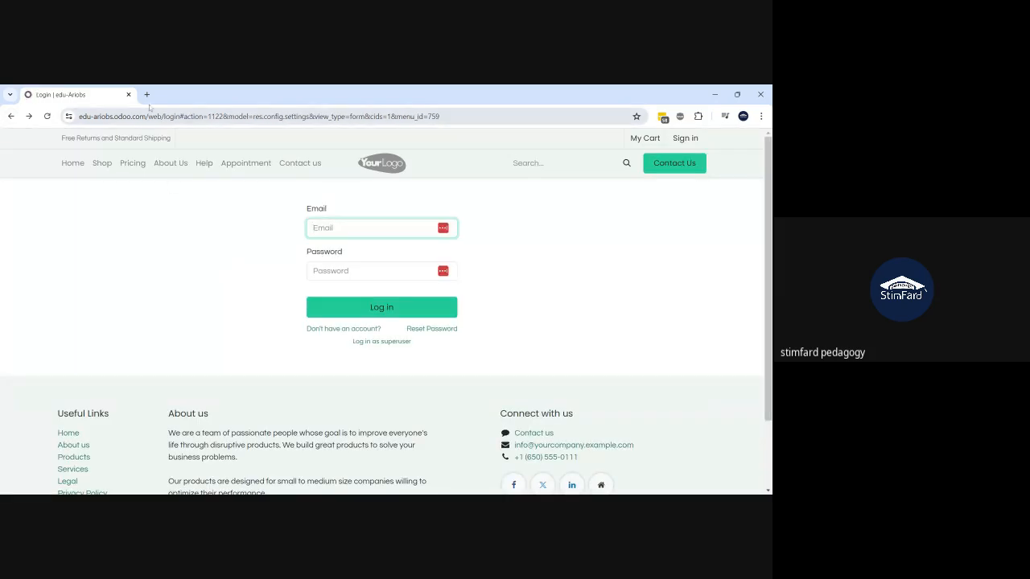
{"action": "left_click", "coordinate": [147, 94]}
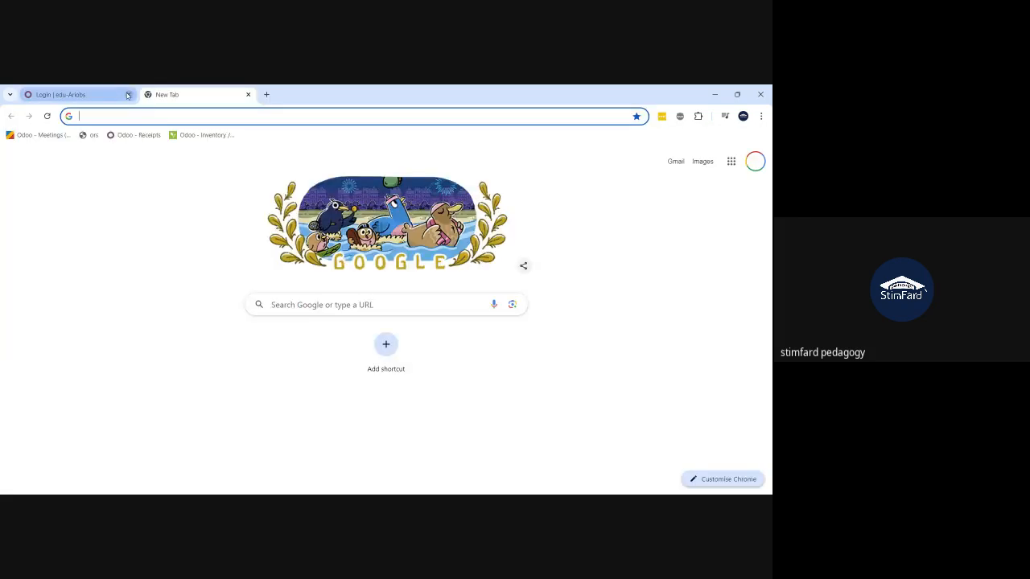
{"action": "left_click", "coordinate": [127, 95]}
{"action": "type", "text": "odoo"}
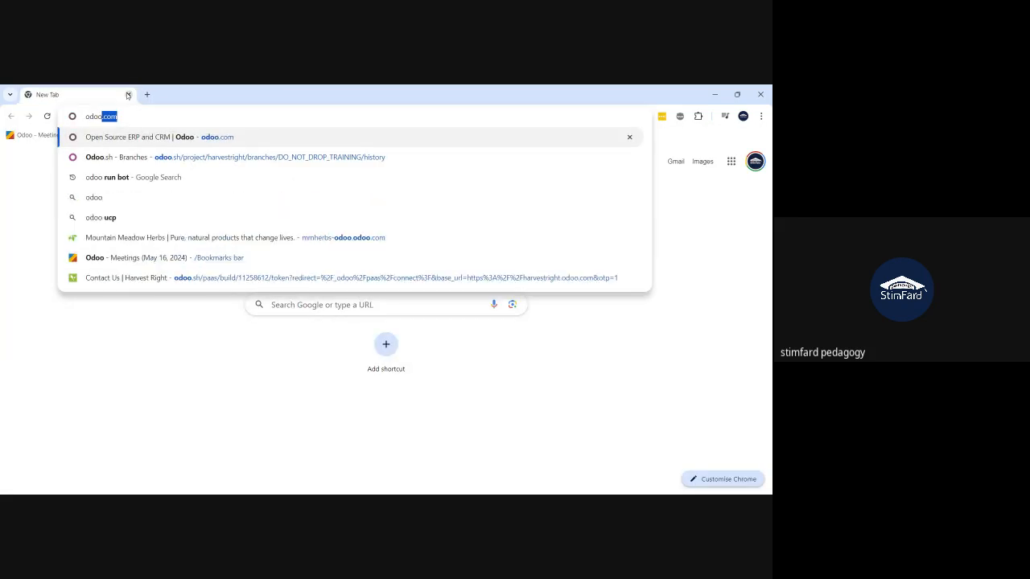
{"action": "key", "text": "Return"}
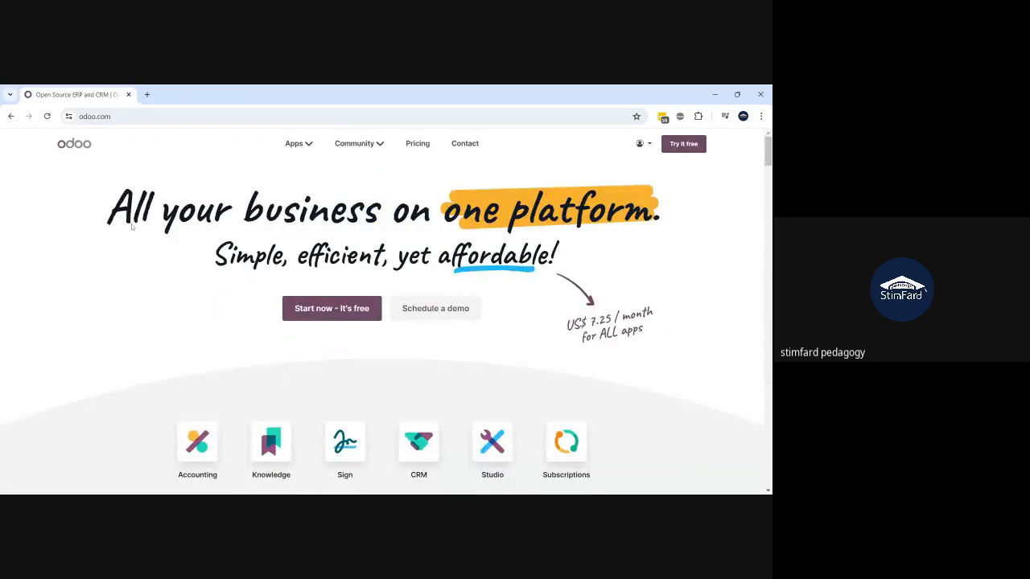
{"action": "left_click", "coordinate": [646, 143]}
{"action": "left_click", "coordinate": [624, 186]}
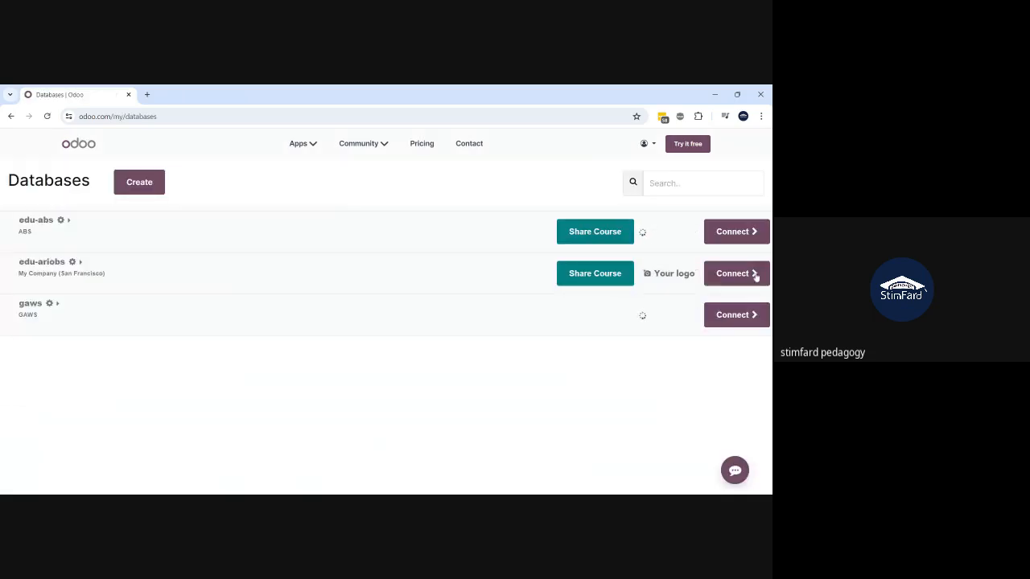
{"action": "left_click", "coordinate": [742, 274]}
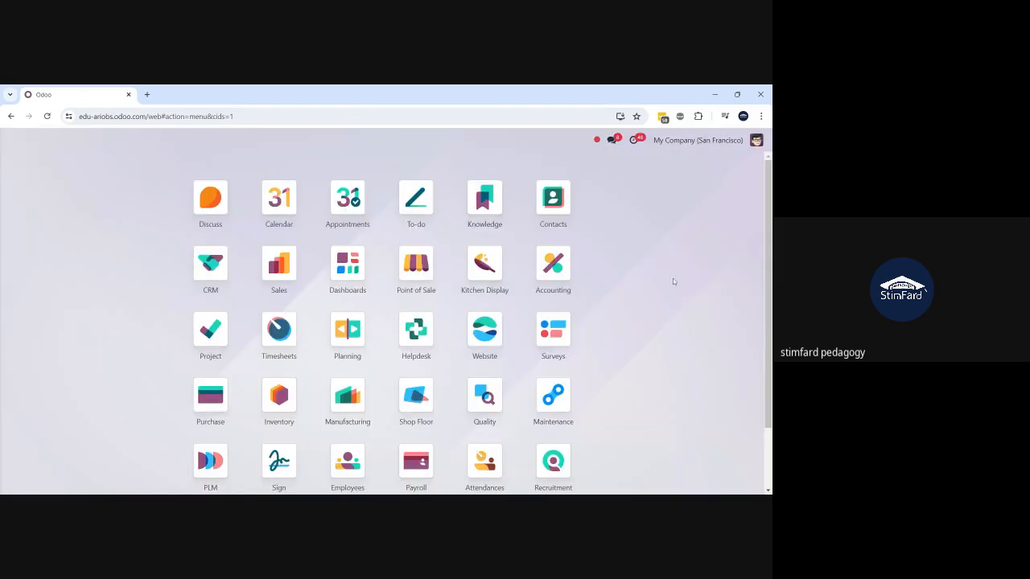
- Open the Attendances app and switch its Gantt timeline to the Month scale
{"action": "type", "text": "atte"}
{"action": "key", "text": "BackSpace"}
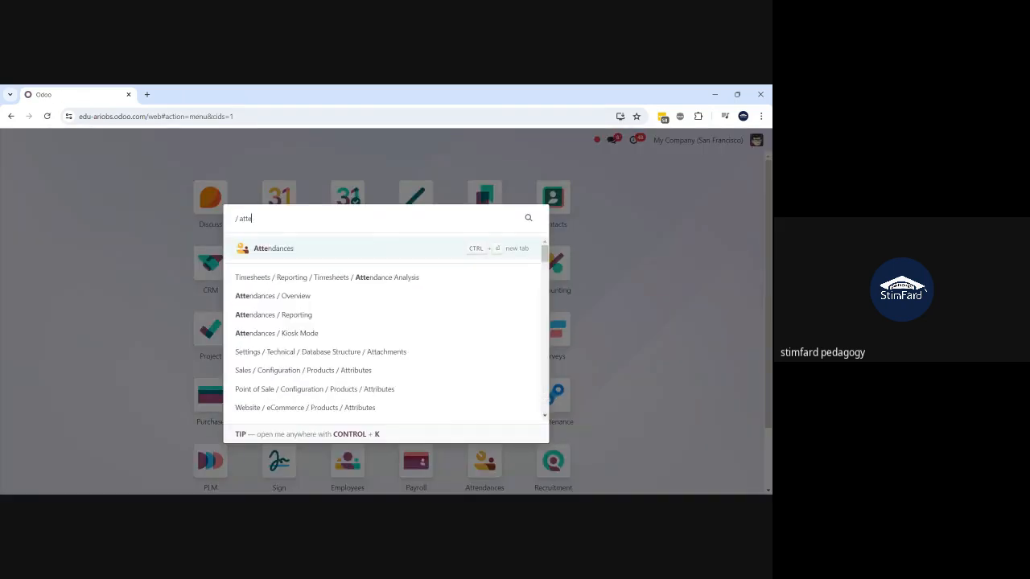
{"action": "key", "text": "Escape"}
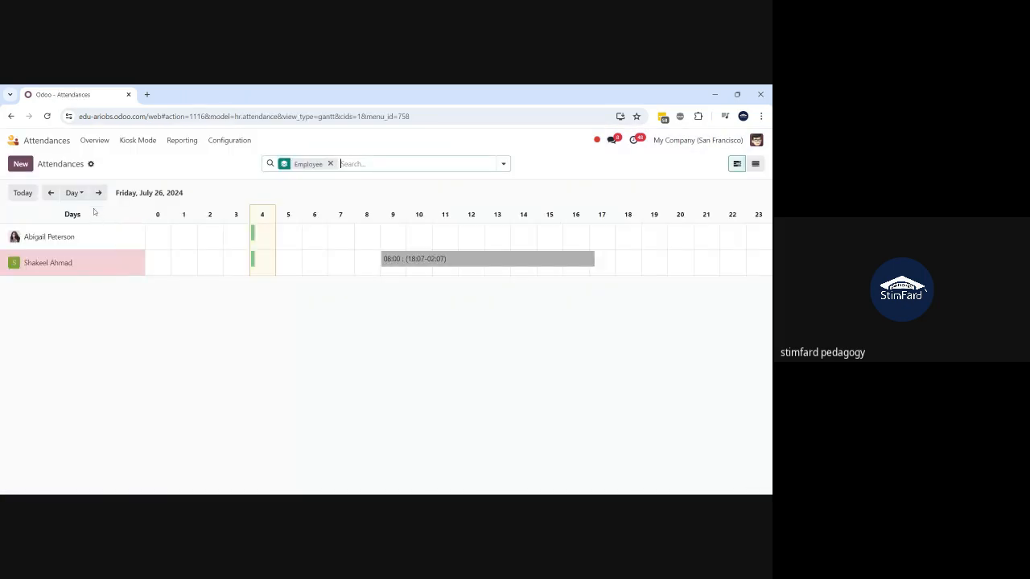
{"action": "left_click", "coordinate": [74, 193]}
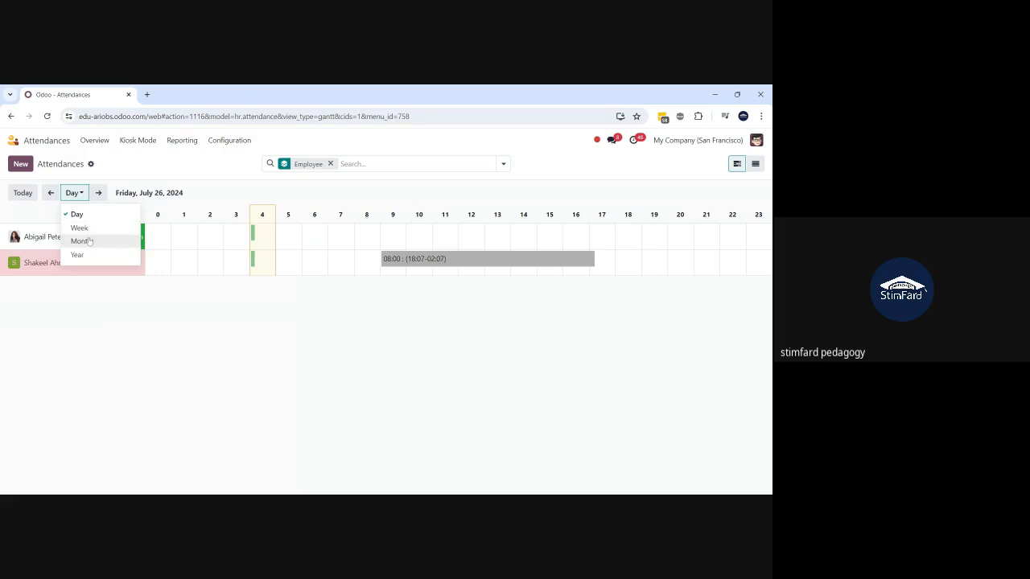
{"action": "left_click", "coordinate": [89, 241]}
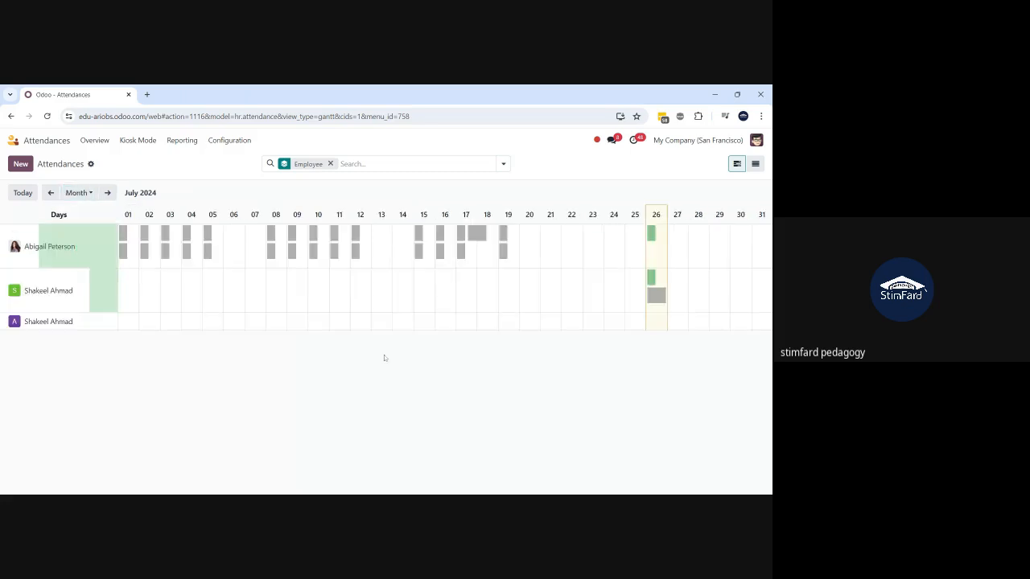
- Open the July 26 check-in with no check-out, cancel its deletion, discard, and go to settings
{"action": "left_click", "coordinate": [651, 277]}
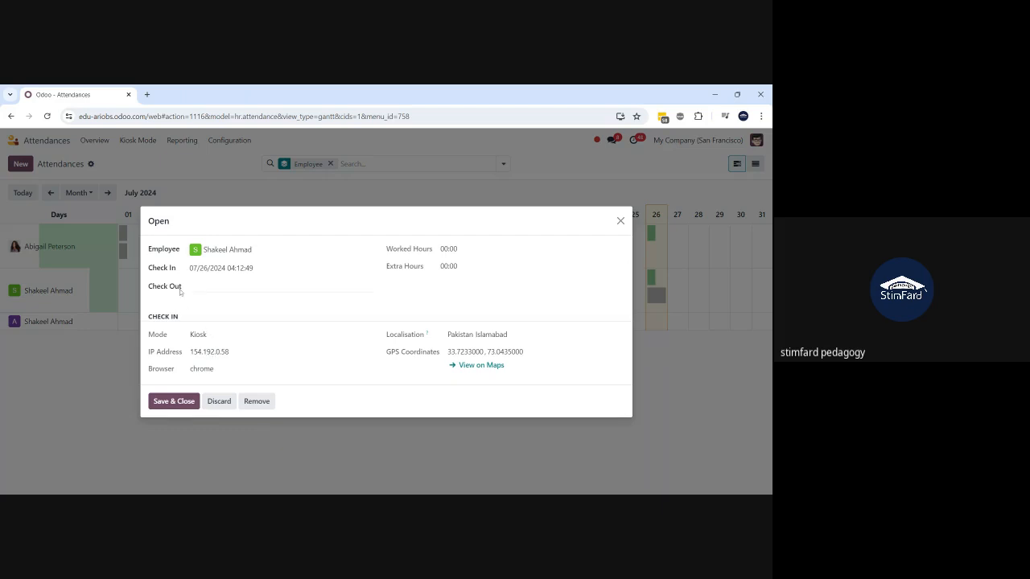
{"action": "left_click", "coordinate": [257, 402]}
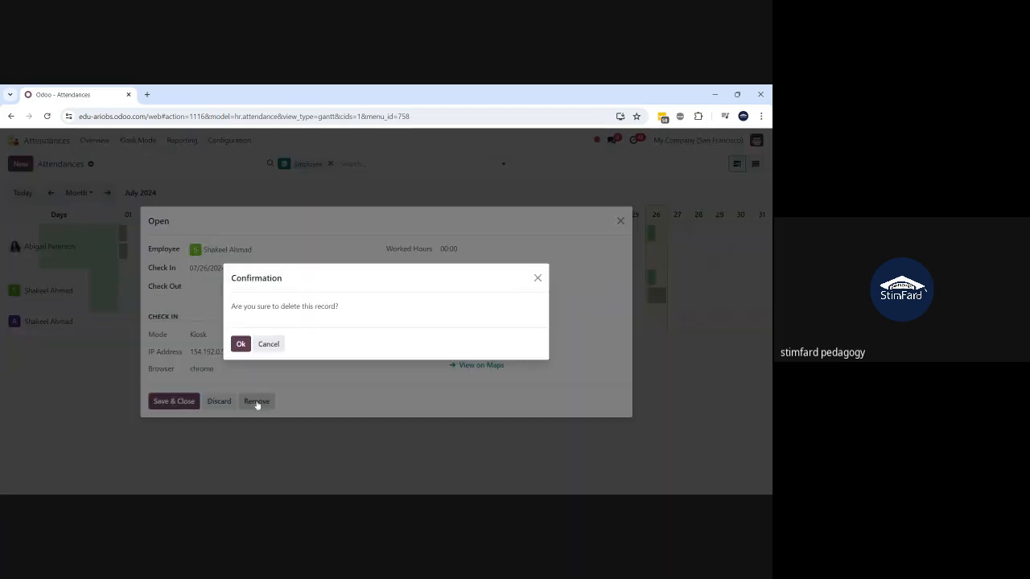
{"action": "left_click", "coordinate": [256, 346]}
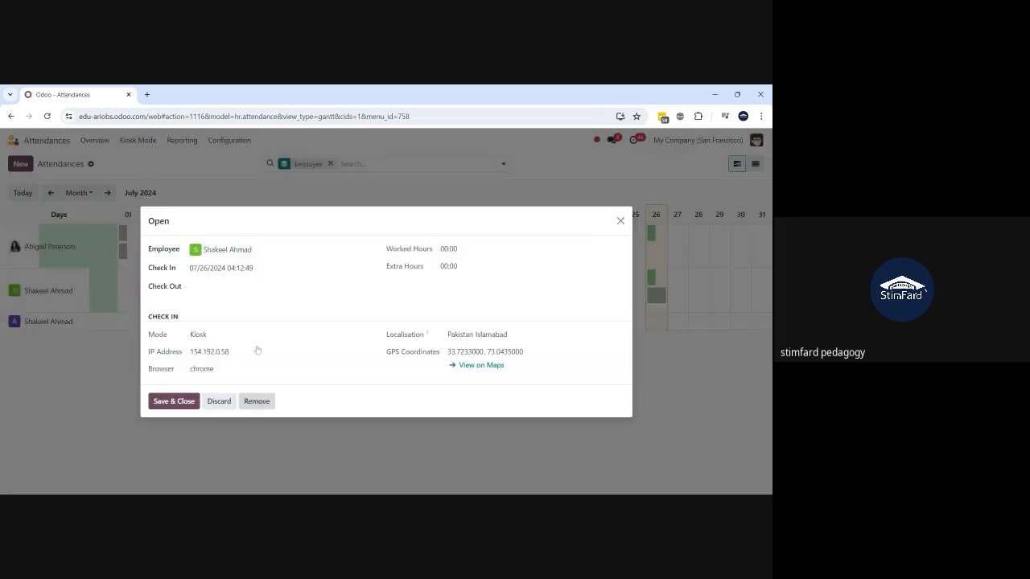
{"action": "left_click", "coordinate": [217, 401]}
{"action": "left_click", "coordinate": [233, 143]}
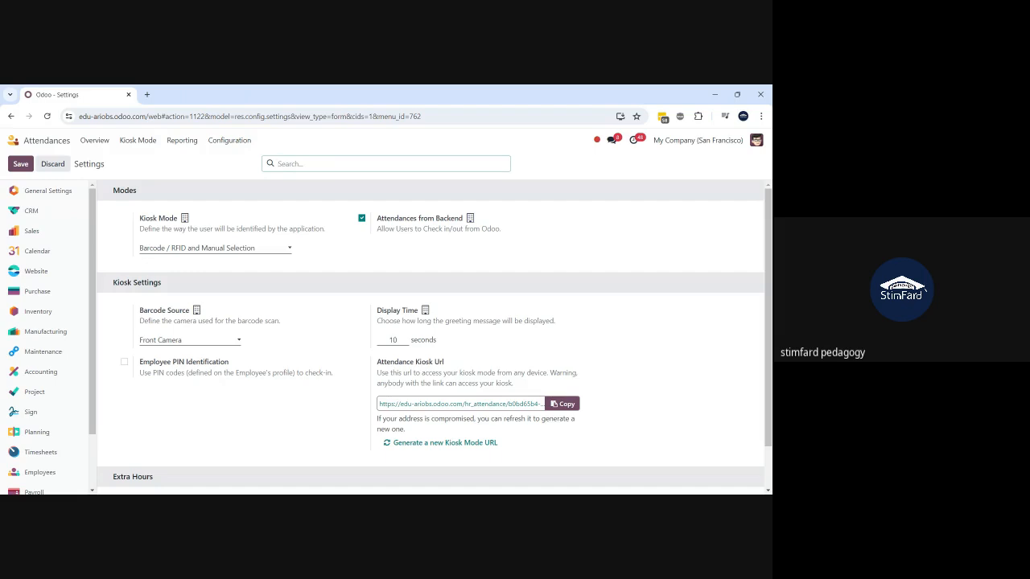
{"action": "left_click", "coordinate": [256, 254]}
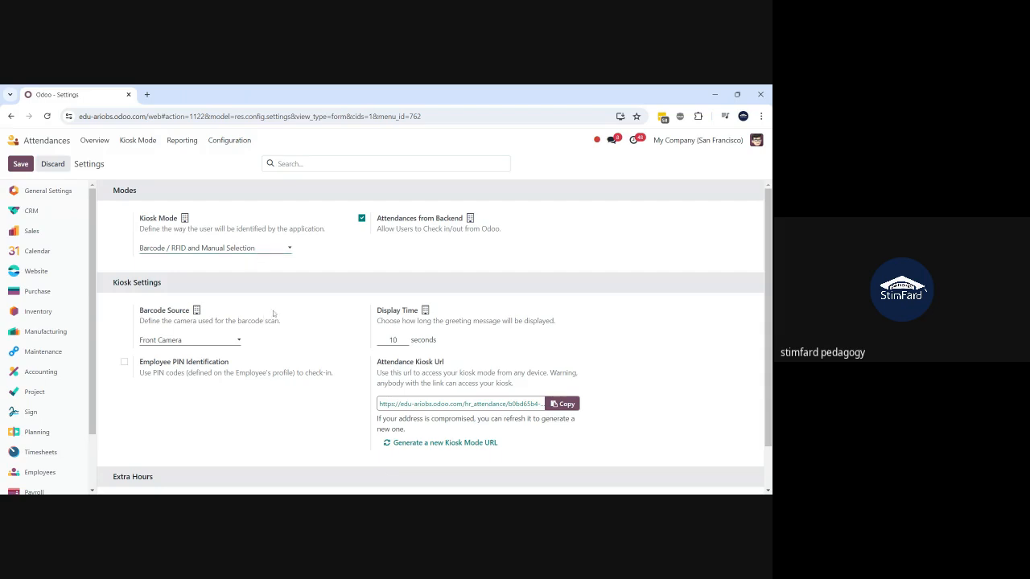
{"action": "scroll", "coordinate": [274, 314], "scroll_direction": "down", "scroll_amount": 1}
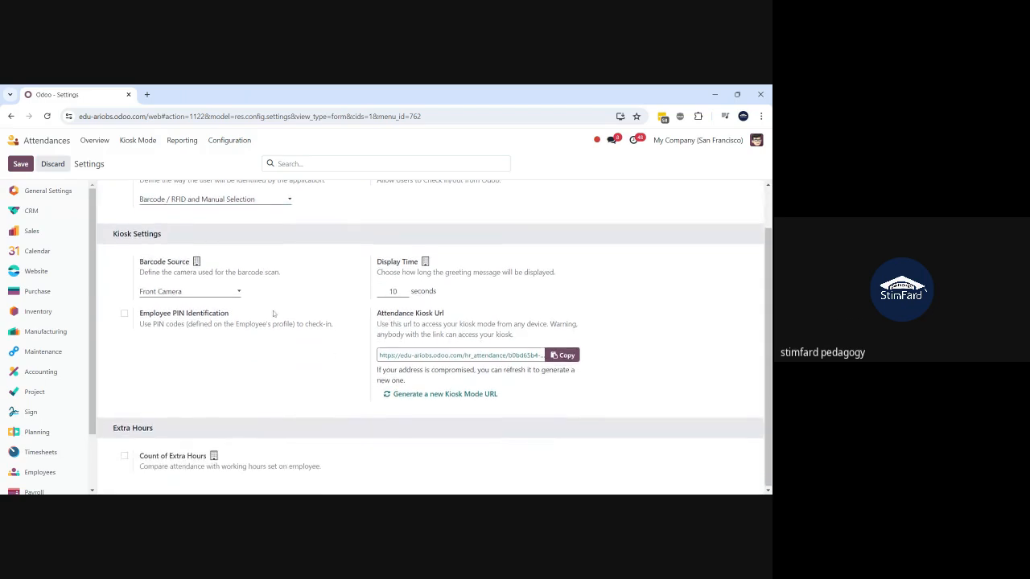
{"action": "mouse_move", "coordinate": [274, 315]}
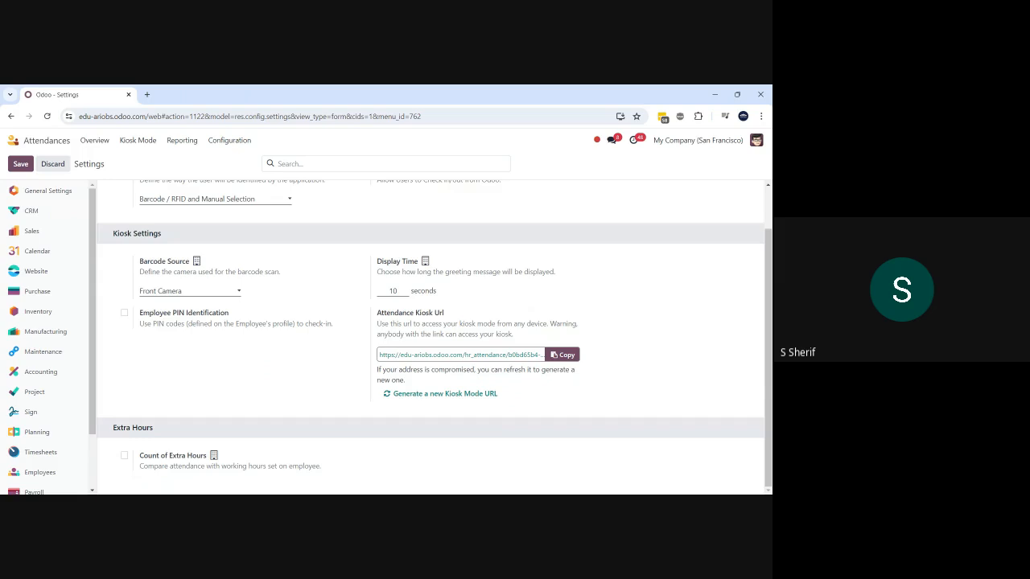
{"action": "left_click", "coordinate": [125, 457]}
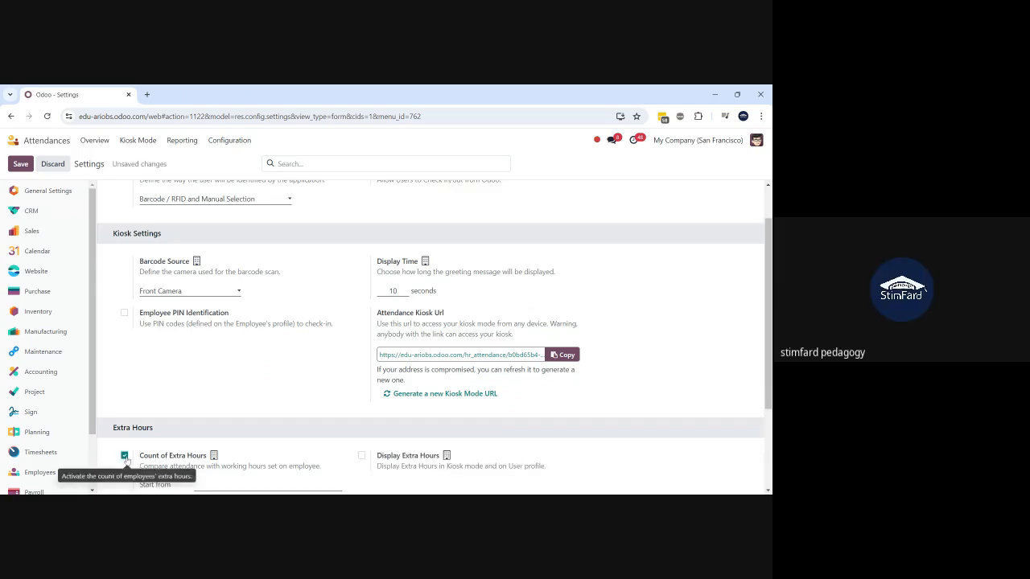
{"action": "scroll", "coordinate": [248, 450], "scroll_direction": "down", "scroll_amount": 3}
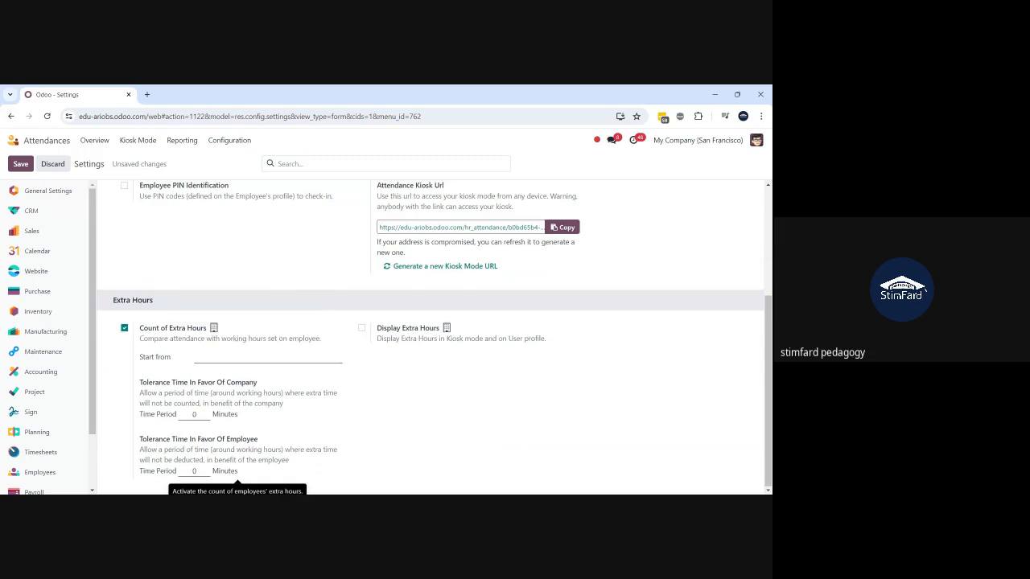
{"action": "scroll", "coordinate": [241, 467], "scroll_direction": "up", "scroll_amount": 1}
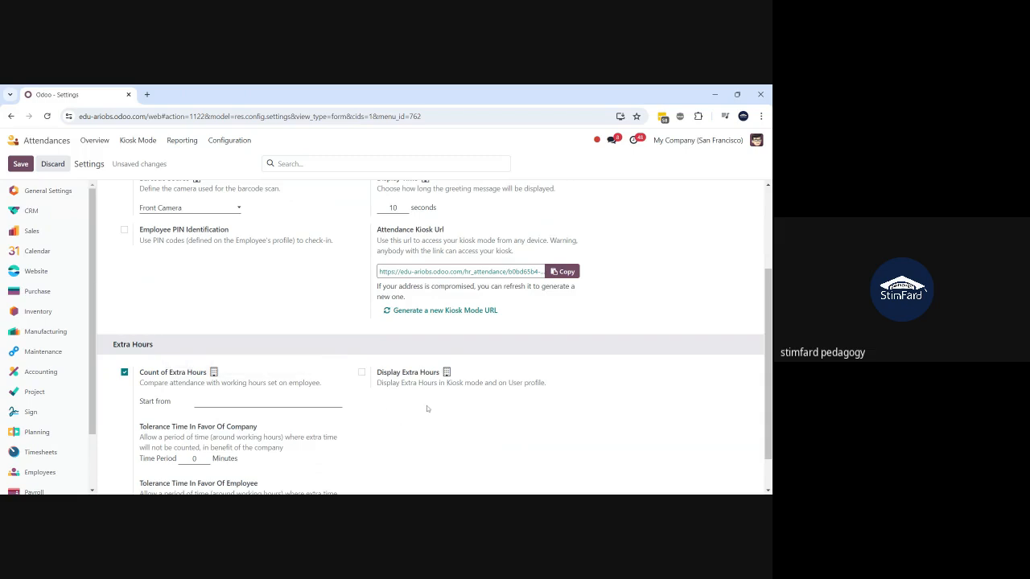
{"action": "scroll", "coordinate": [427, 408], "scroll_direction": "down", "scroll_amount": 1}
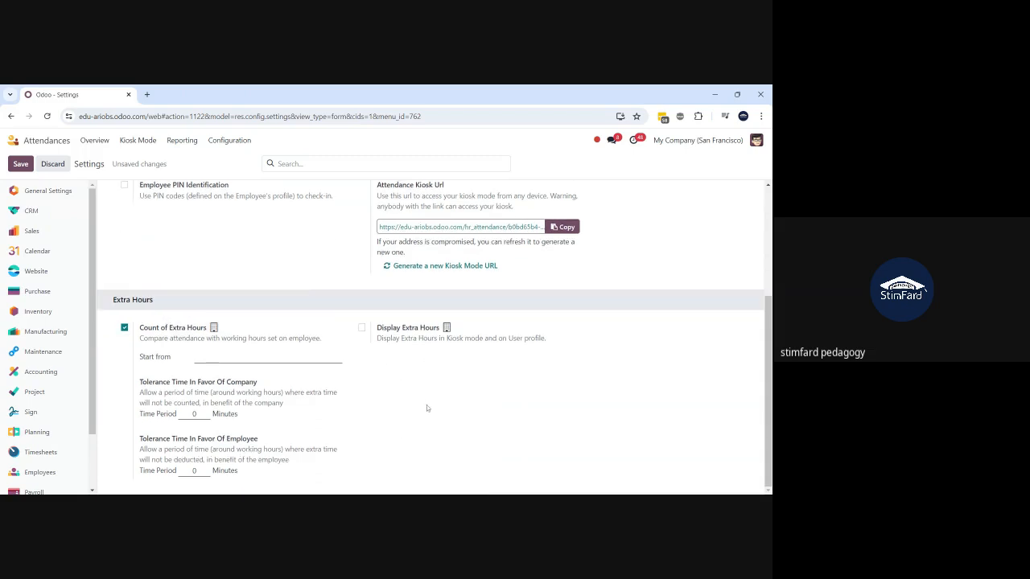
{"action": "scroll", "coordinate": [428, 408], "scroll_direction": "up", "scroll_amount": 3}
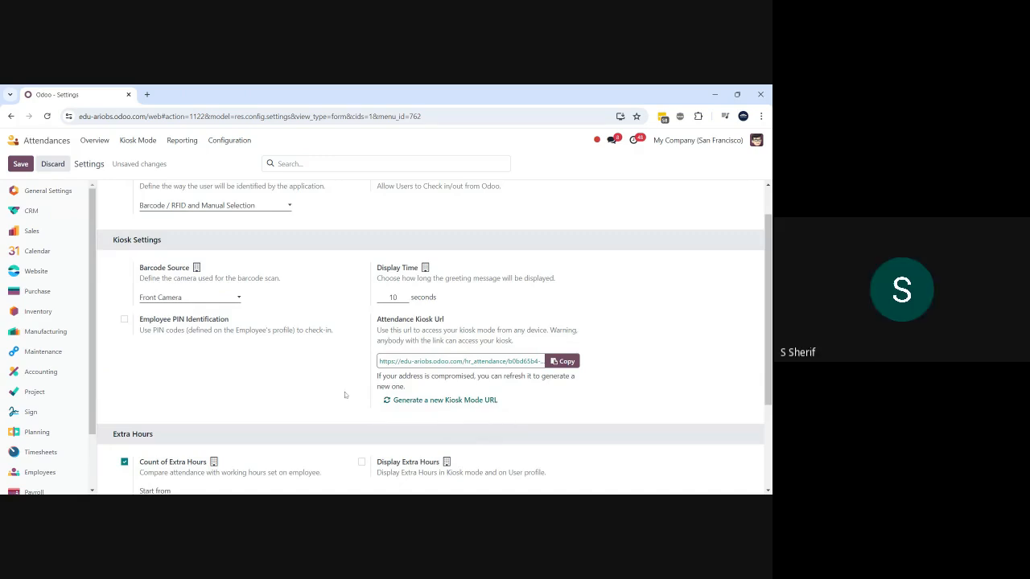
{"action": "scroll", "coordinate": [345, 395], "scroll_direction": "up", "scroll_amount": 1}
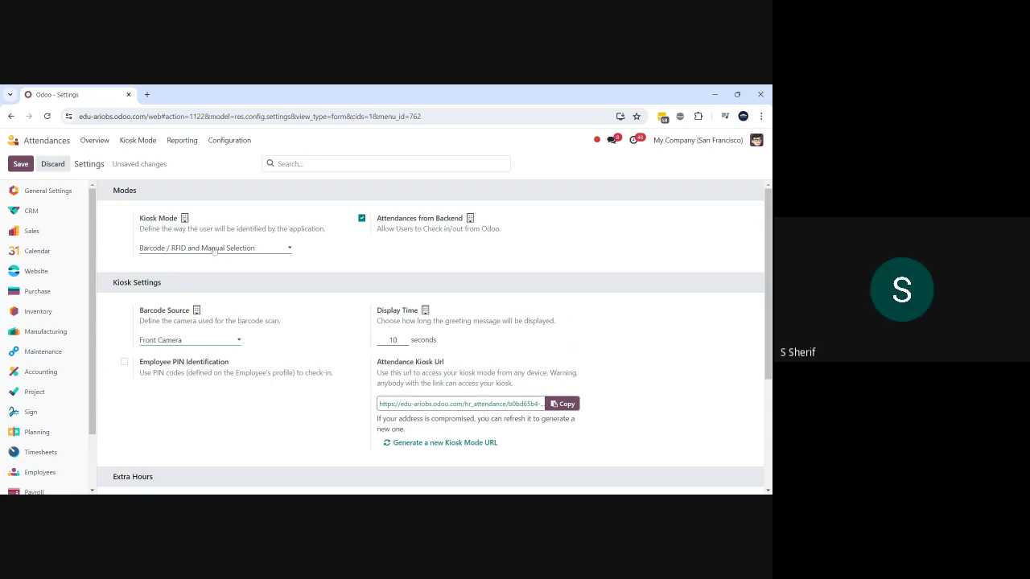
{"action": "left_click", "coordinate": [24, 167]}
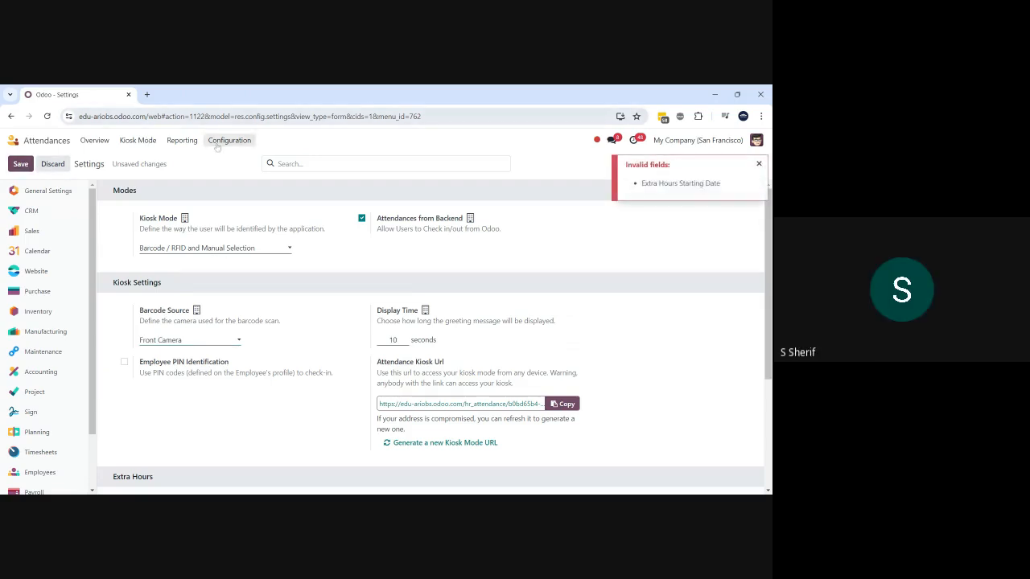
{"action": "scroll", "coordinate": [276, 427], "scroll_direction": "down", "scroll_amount": 3}
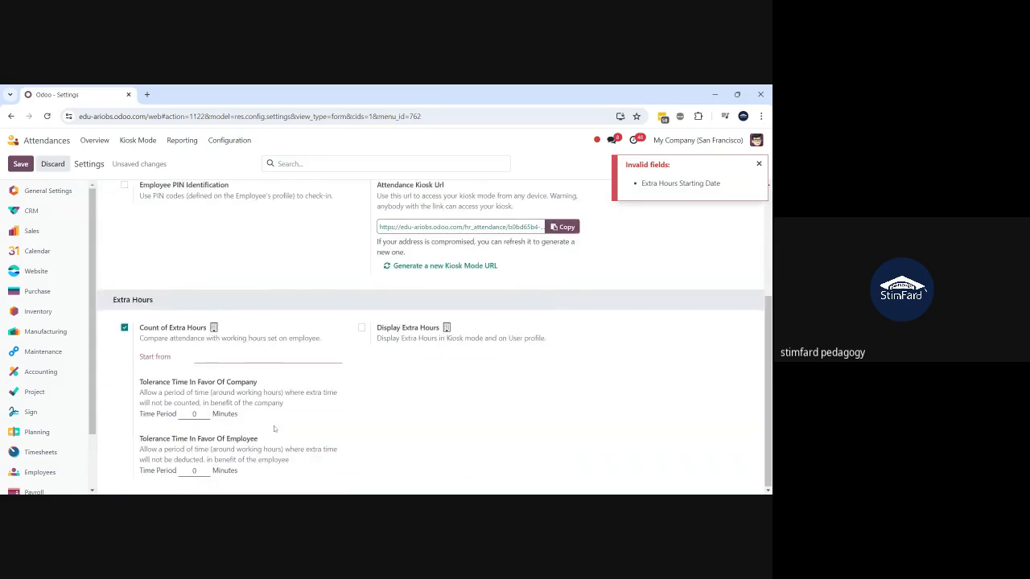
{"action": "left_click", "coordinate": [125, 329]}
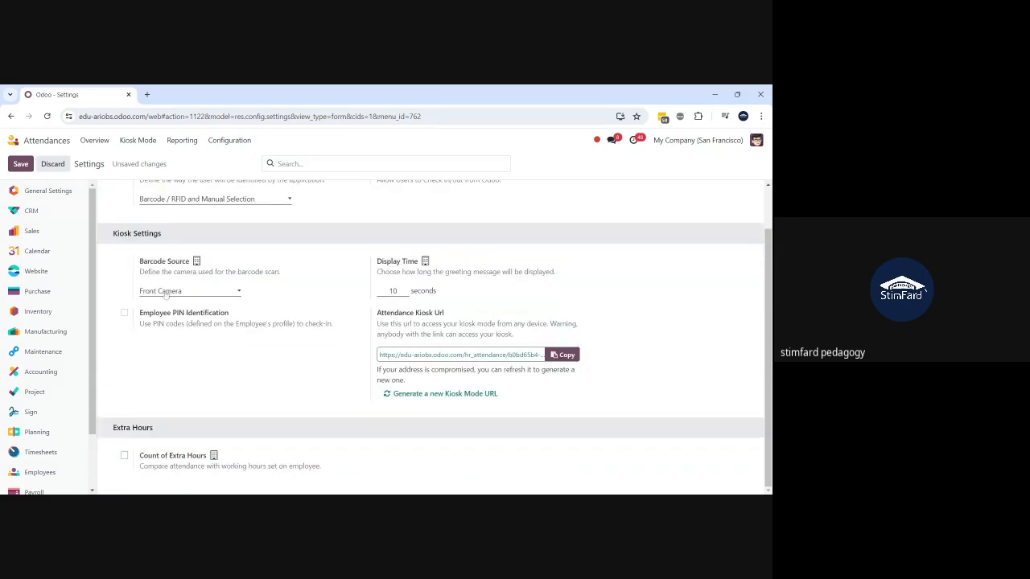
{"action": "scroll", "coordinate": [161, 292], "scroll_direction": "up", "scroll_amount": 1}
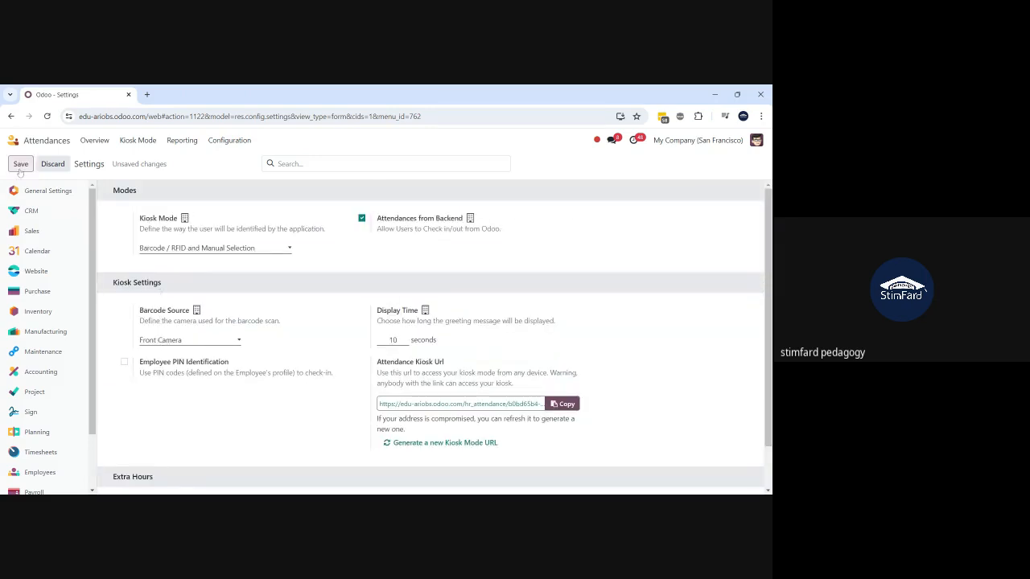
{"action": "left_click", "coordinate": [20, 164]}
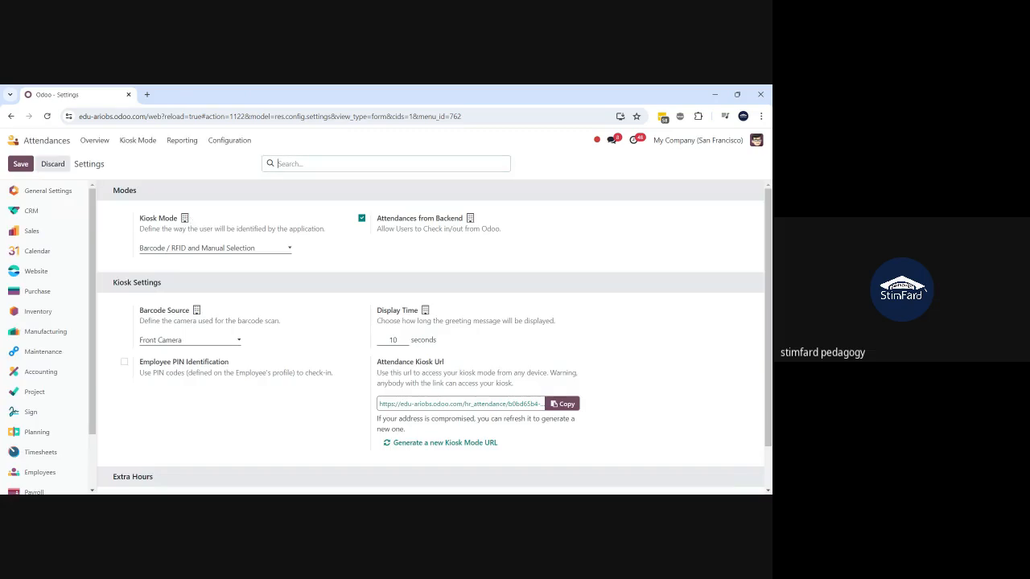
- Show the attendance report as a pivot of worked hours and overtime, reviewing the Measures list
{"action": "left_click", "coordinate": [179, 142]}
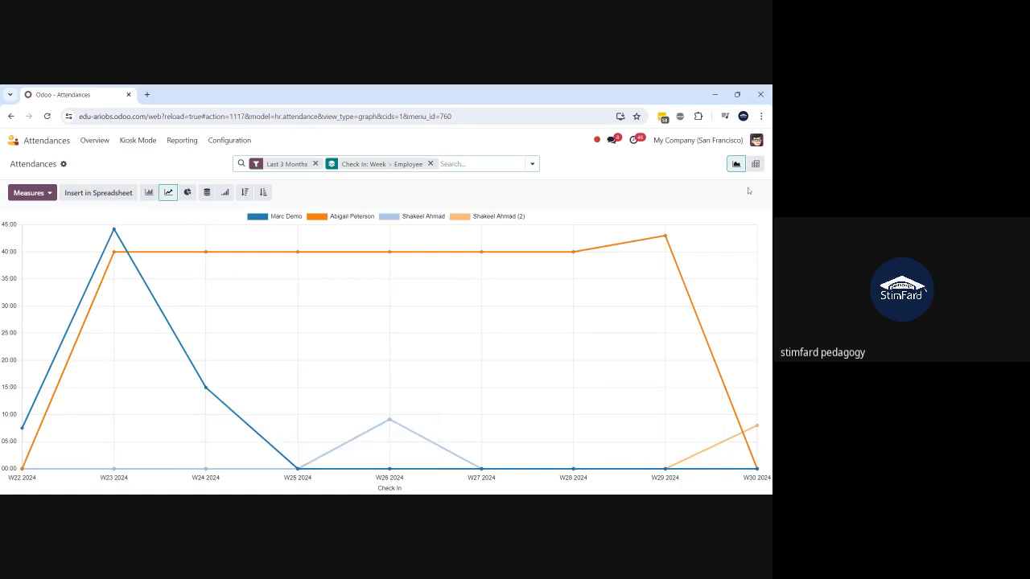
{"action": "left_click", "coordinate": [755, 165]}
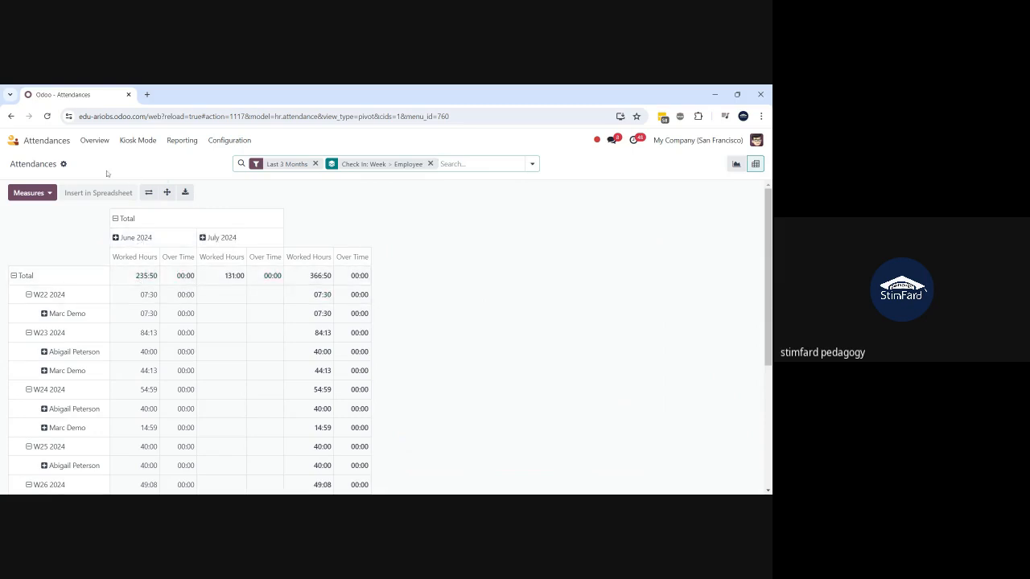
{"action": "left_click", "coordinate": [50, 194]}
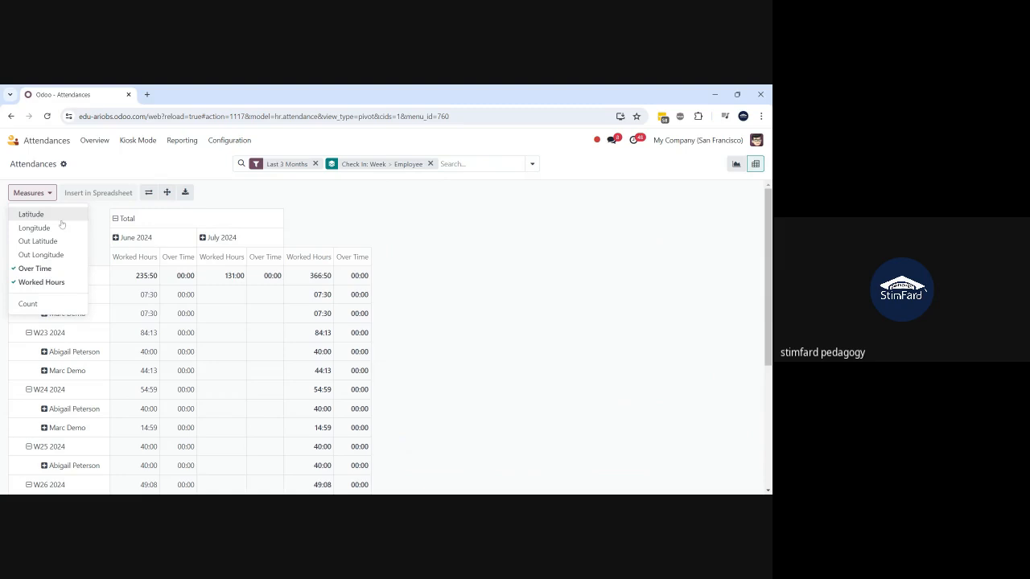
{"action": "left_click", "coordinate": [139, 156]}
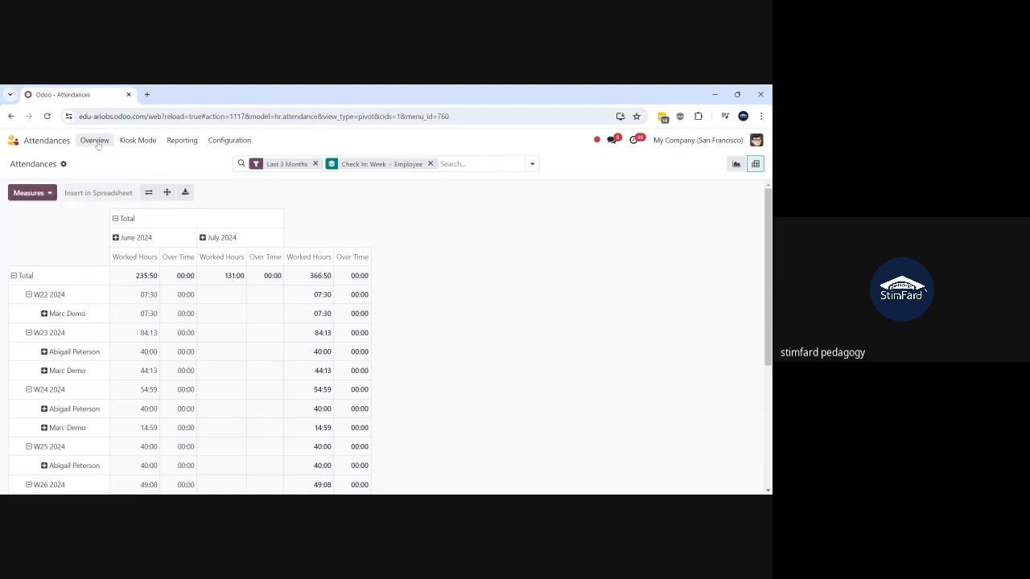
- In the Overview Gantt, inspect the lower employee's open 04:00 check-in and discard without changes
{"action": "left_click", "coordinate": [94, 141]}
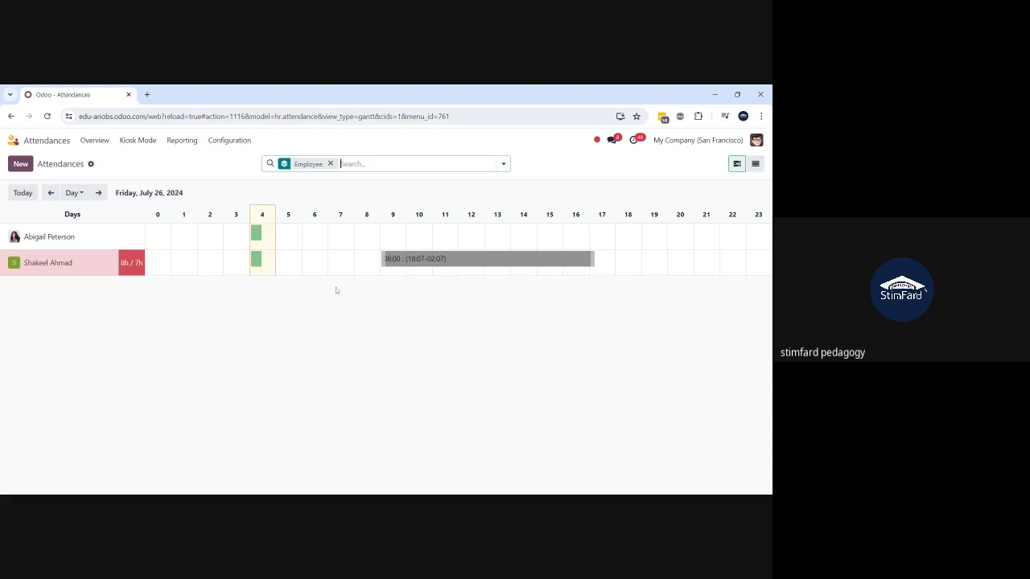
{"action": "left_click", "coordinate": [256, 261]}
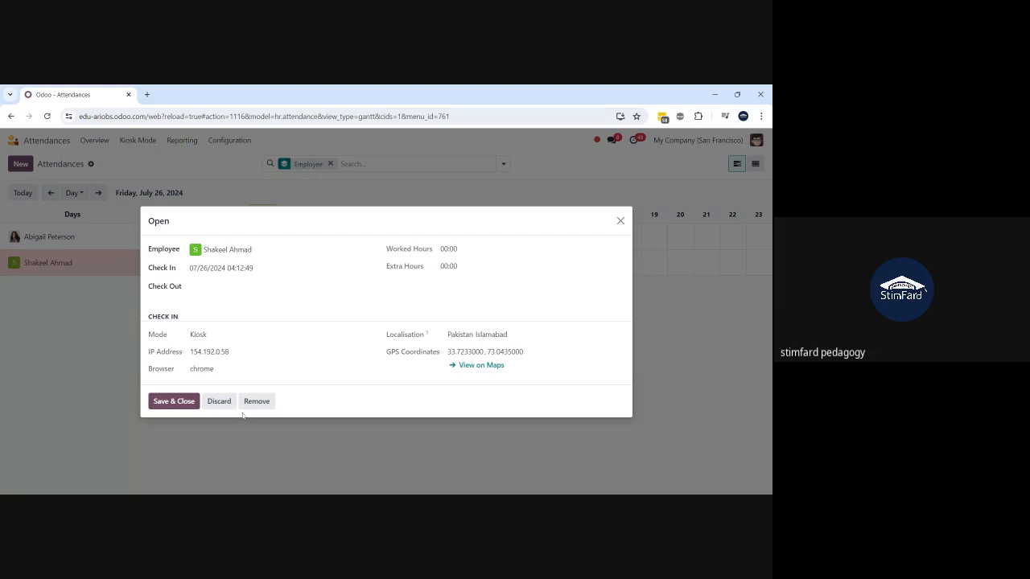
{"action": "left_click", "coordinate": [218, 402]}
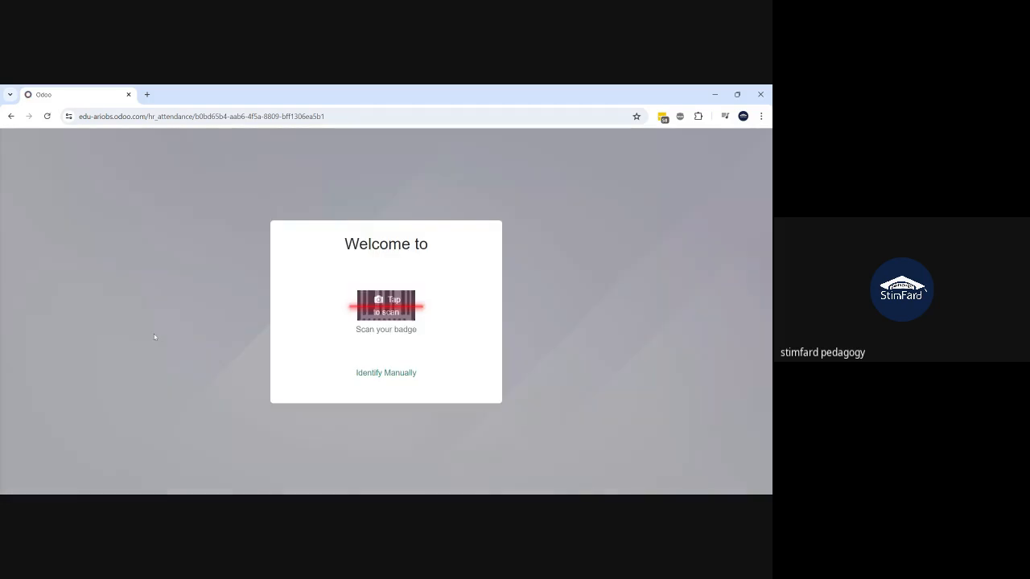
- Manually identify the 'shak' employee in the kiosk and record their attendance
{"action": "left_click", "coordinate": [362, 387]}
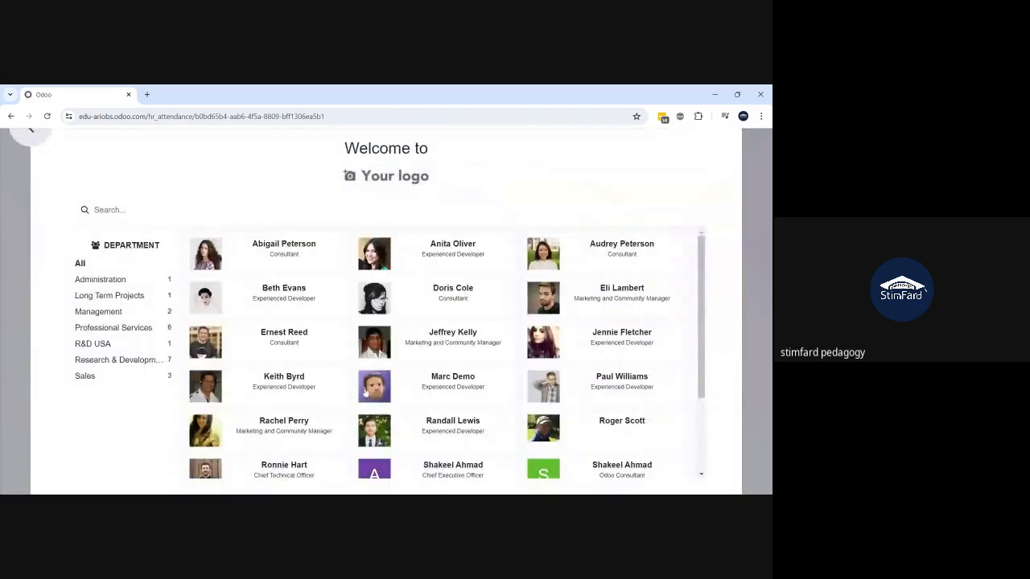
{"action": "left_click", "coordinate": [201, 215]}
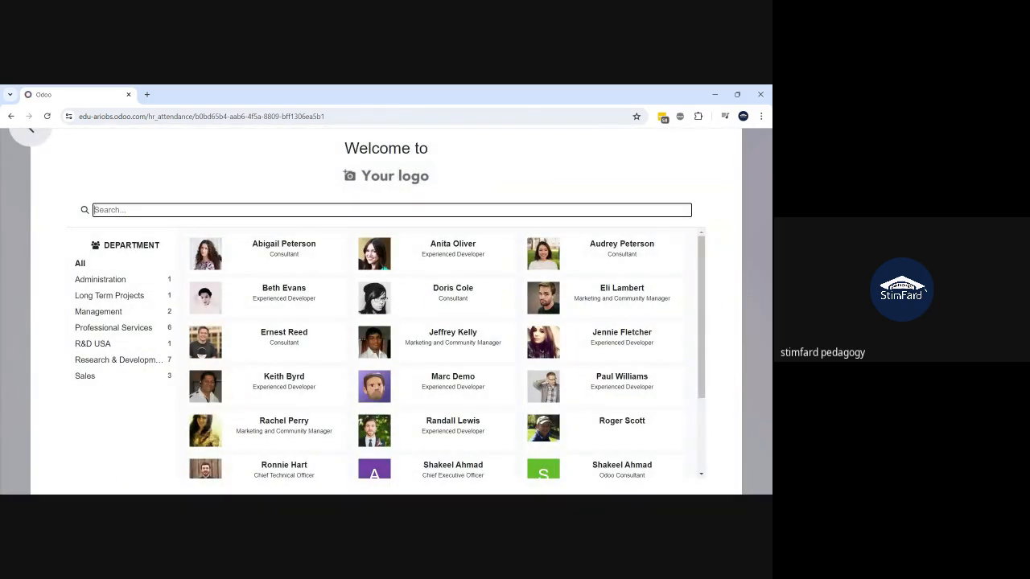
{"action": "type", "text": "shak"}
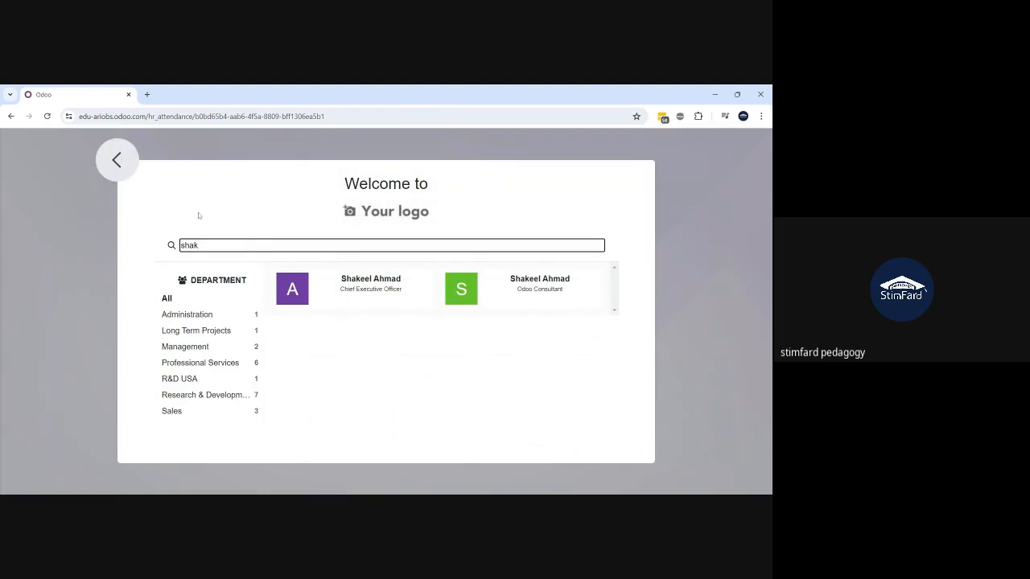
{"action": "left_click", "coordinate": [367, 278]}
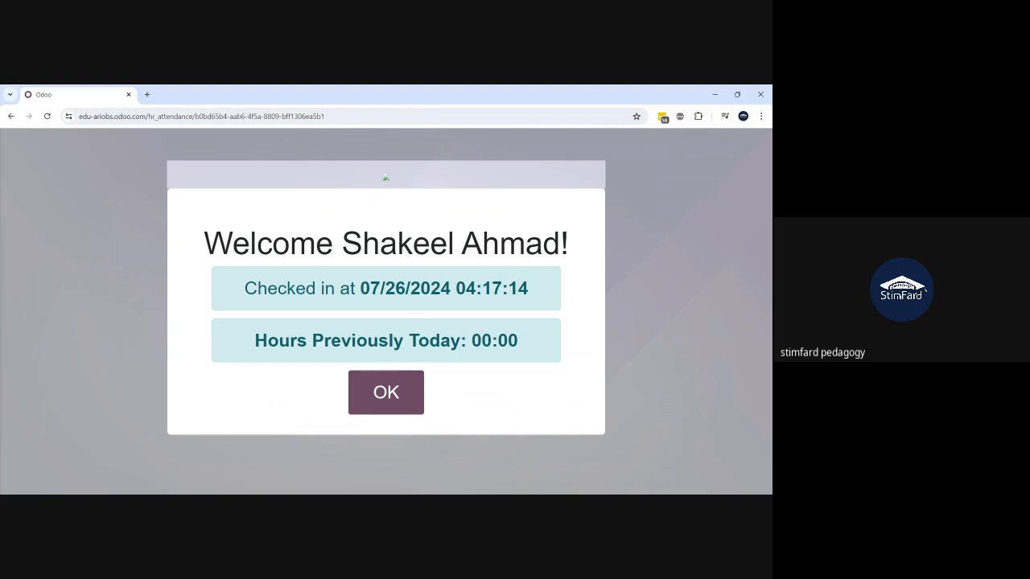
{"action": "left_click", "coordinate": [358, 392]}
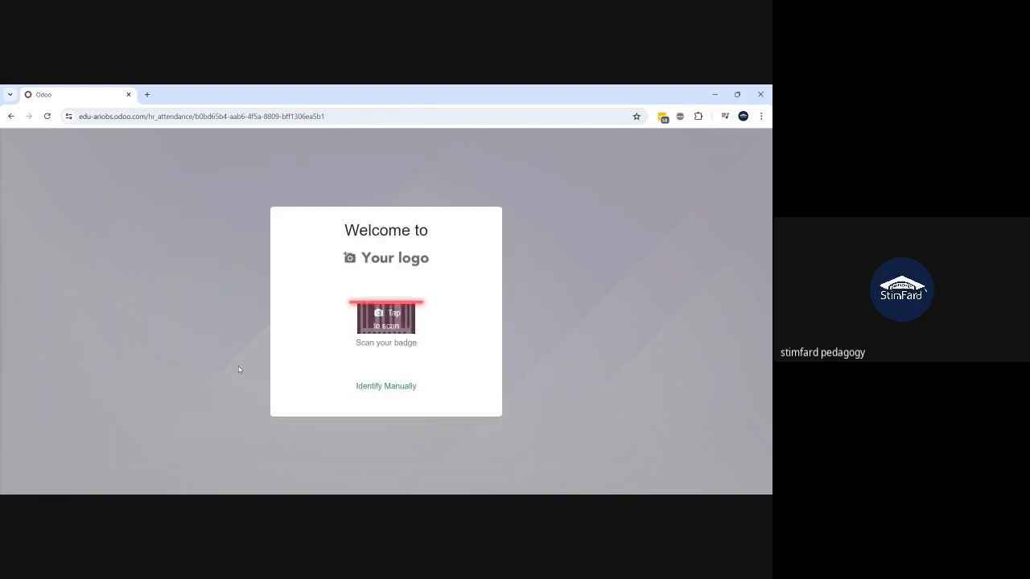
- Retry the employee's check-in, dismiss the validation error, and leave kiosk mode
{"action": "left_click", "coordinate": [378, 392]}
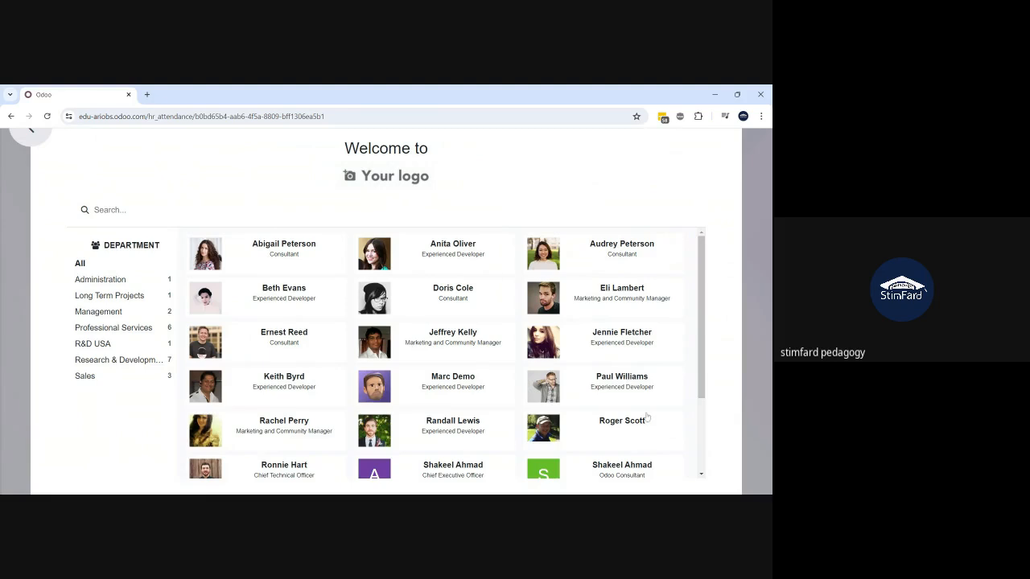
{"action": "left_click", "coordinate": [592, 475]}
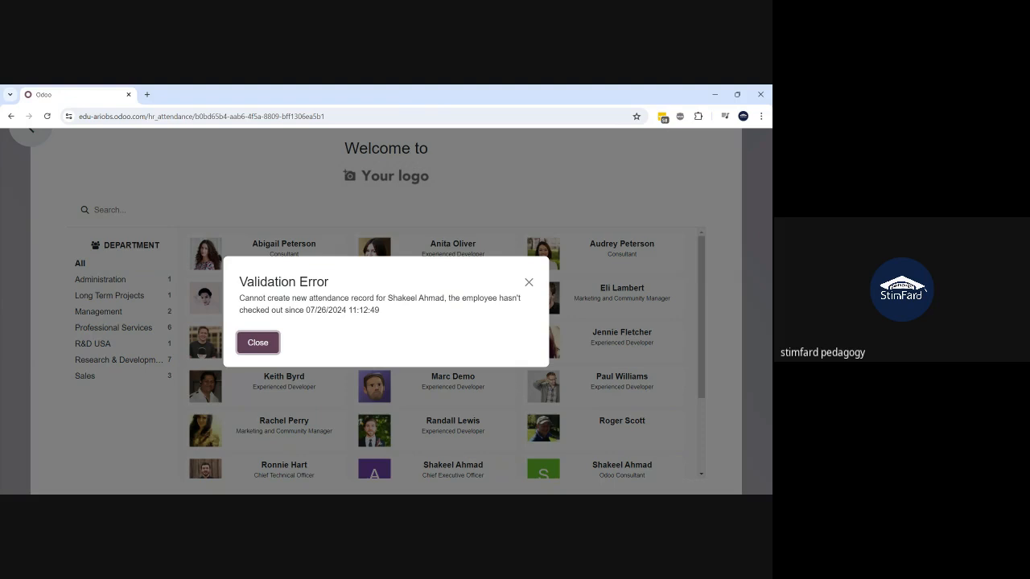
{"action": "left_click", "coordinate": [253, 351]}
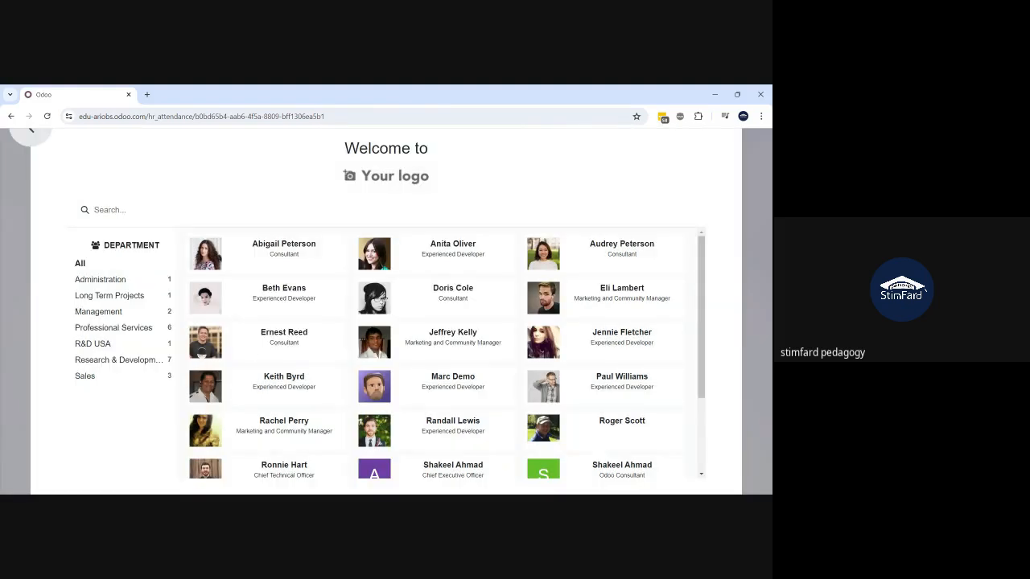
{"action": "left_click", "coordinate": [32, 131]}
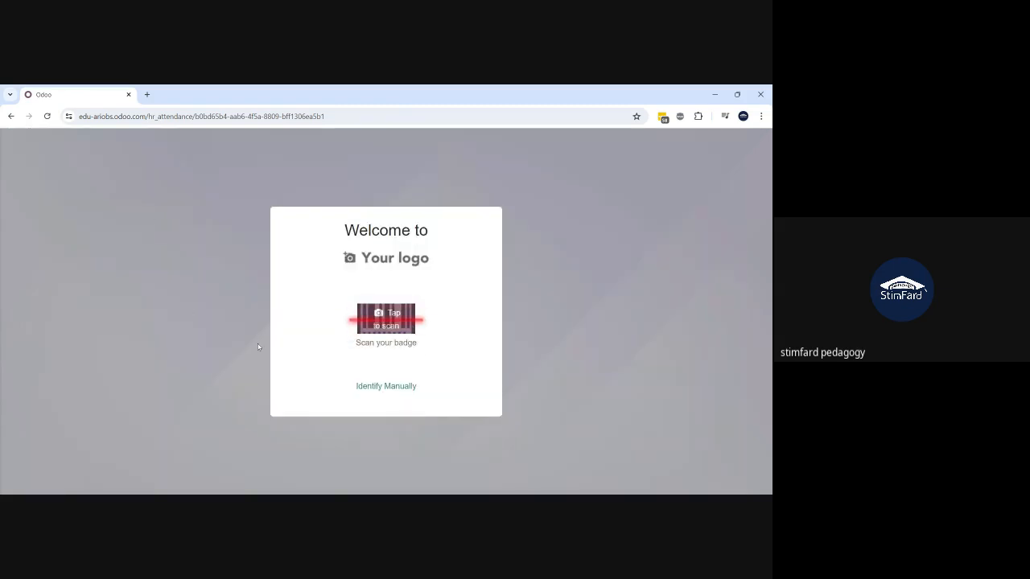
{"action": "left_click", "coordinate": [10, 116]}
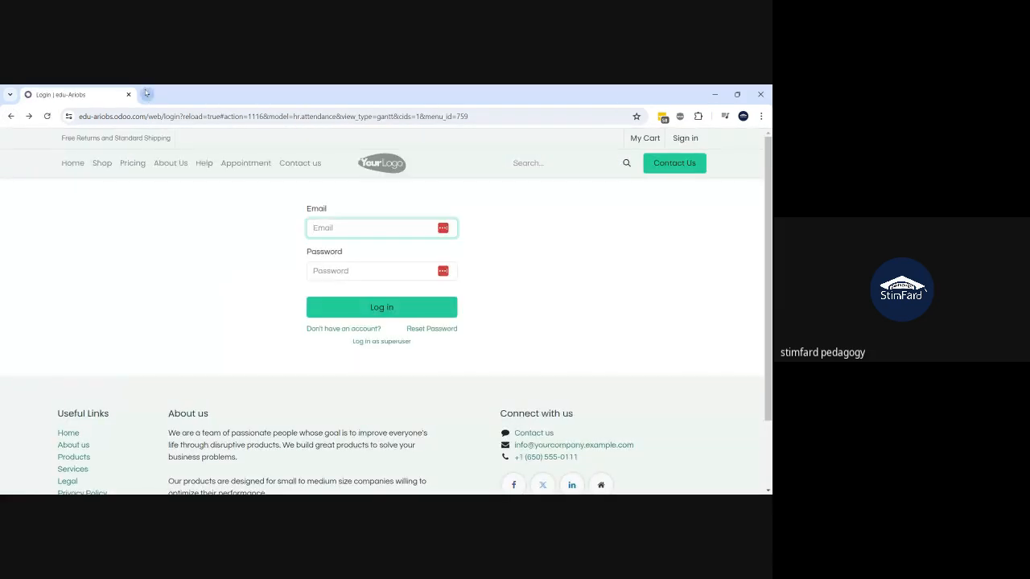
- Reconnect to the edu-ariobs database from a new tab via odoo.com's My Databases page
{"action": "left_click", "coordinate": [146, 94]}
{"action": "type", "text": "odoo.com"}
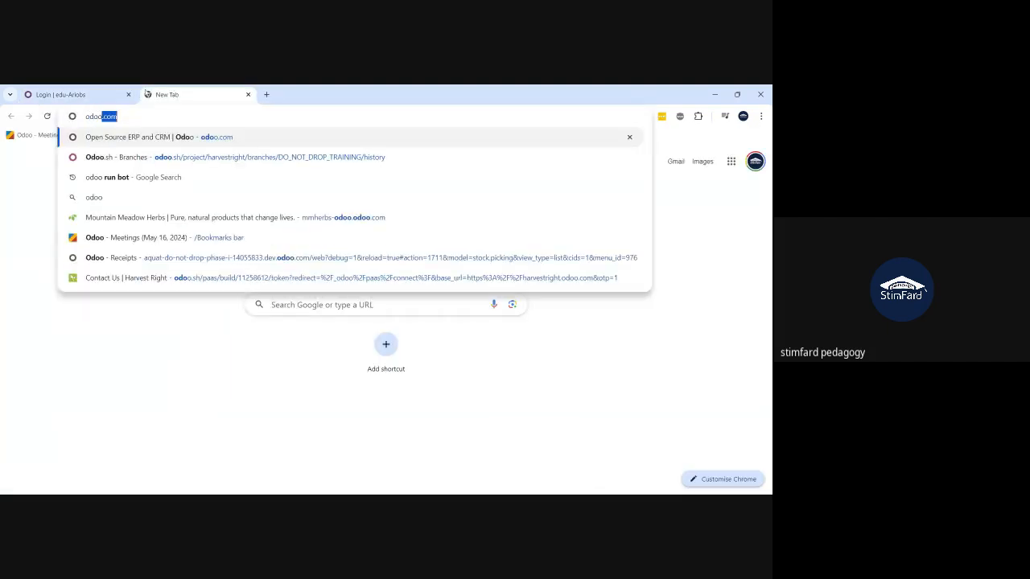
{"action": "key", "text": "Return"}
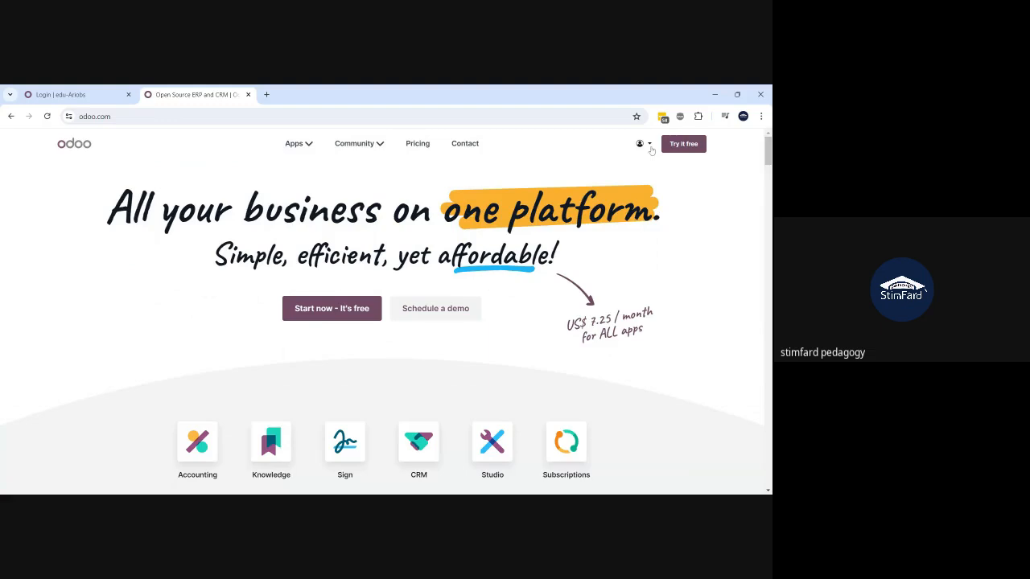
{"action": "left_click", "coordinate": [650, 145]}
{"action": "left_click", "coordinate": [623, 196]}
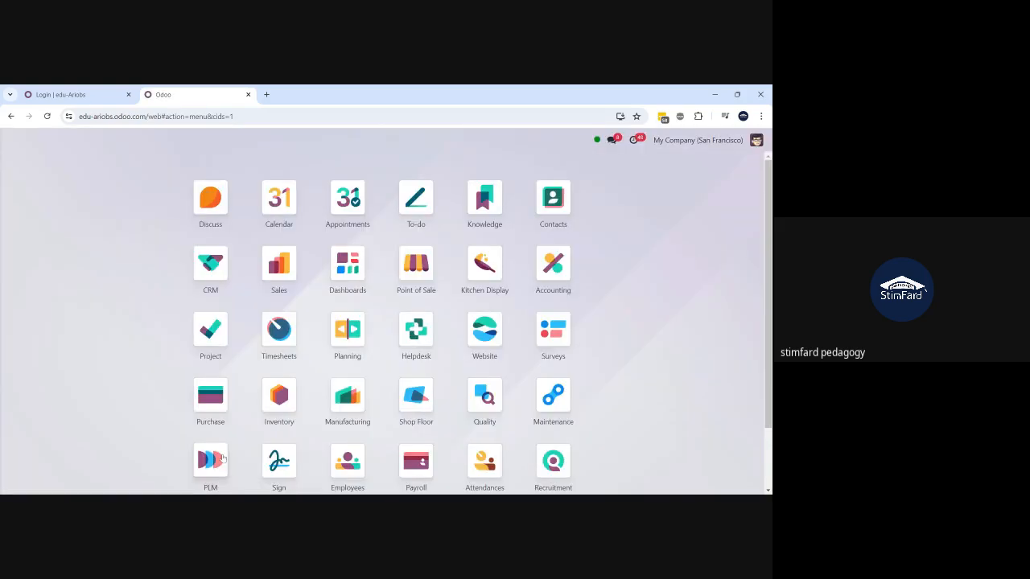
- Open the Attendances app by searching 'atte' in the command palette
{"action": "type", "text": "atte"}
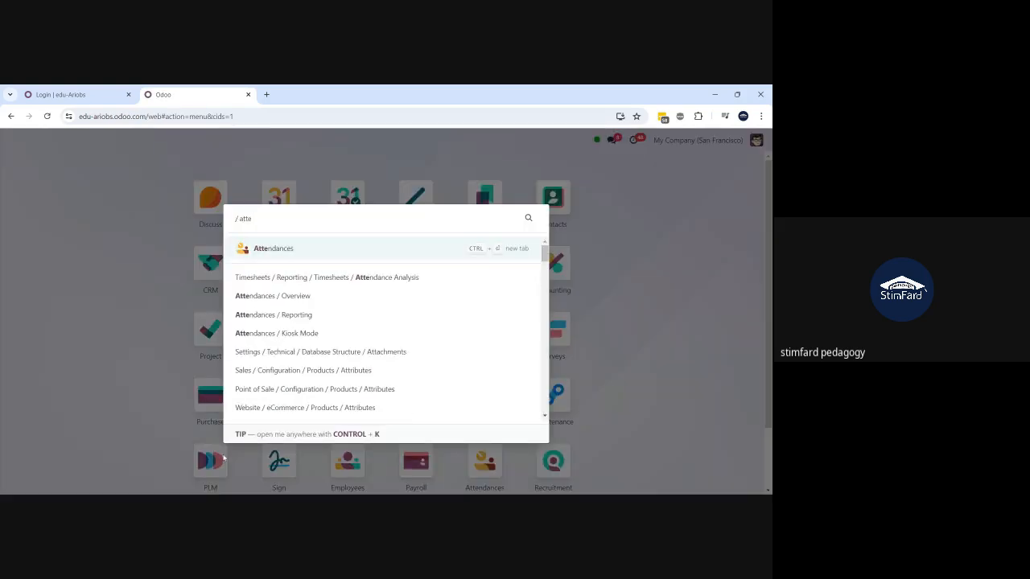
{"action": "left_click", "coordinate": [349, 248]}
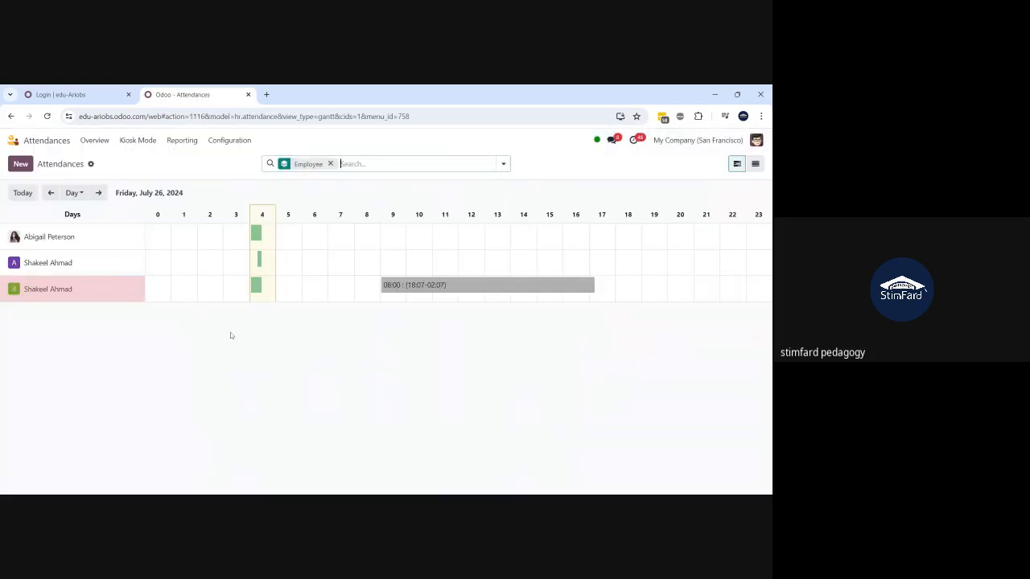
{"action": "left_click", "coordinate": [256, 288]}
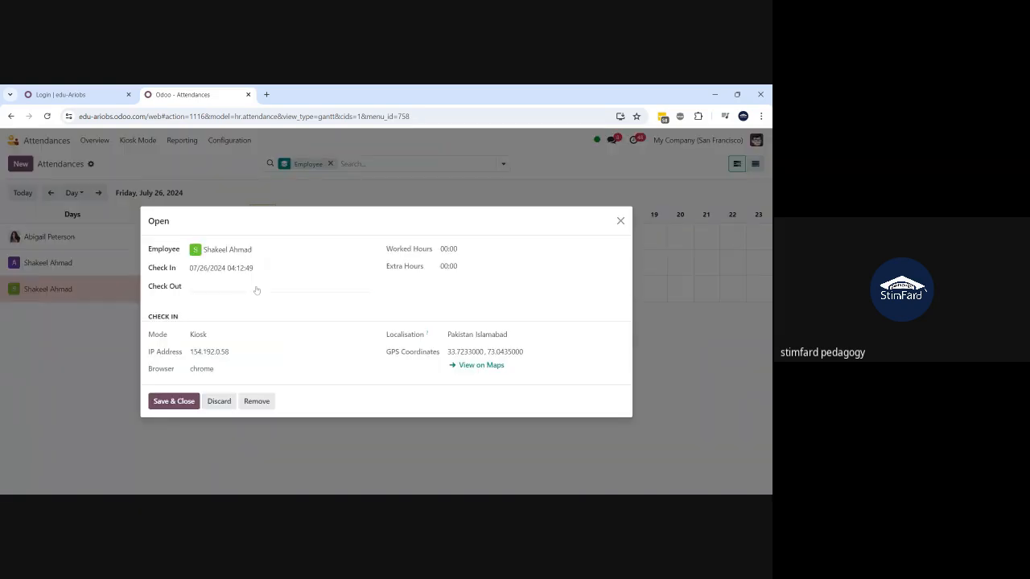
{"action": "left_click", "coordinate": [256, 290]}
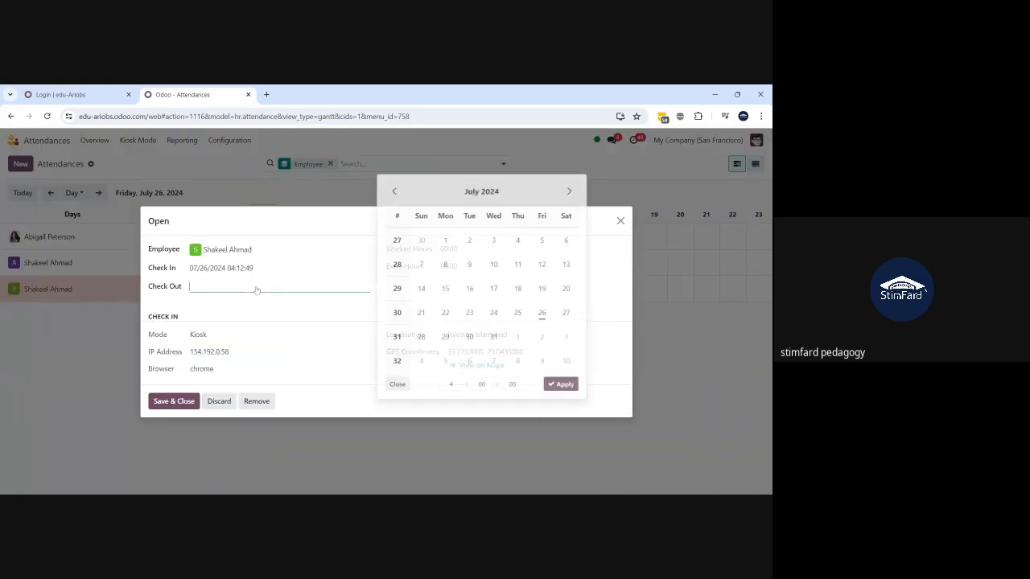
{"action": "left_click", "coordinate": [537, 315]}
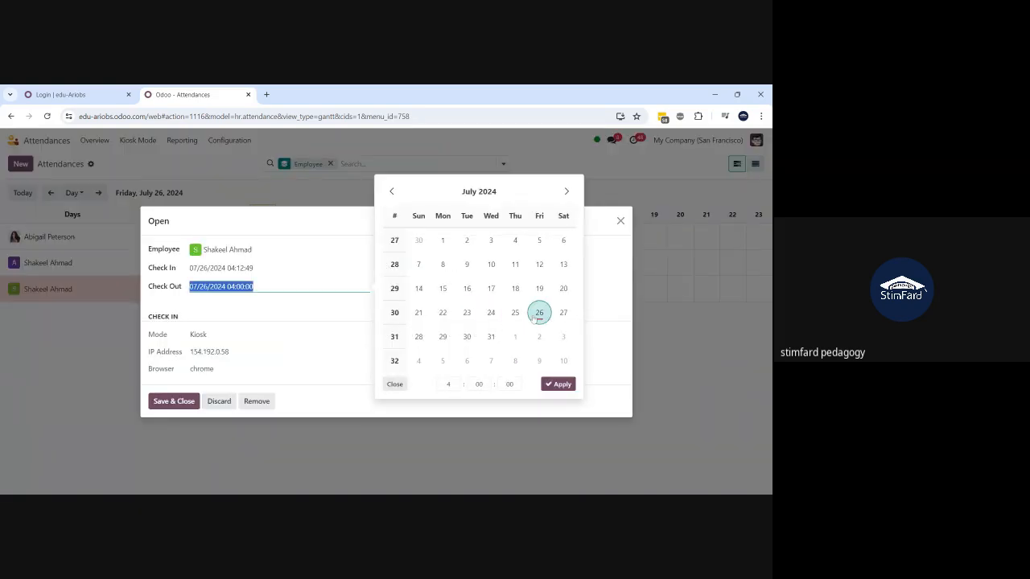
{"action": "left_click", "coordinate": [563, 384]}
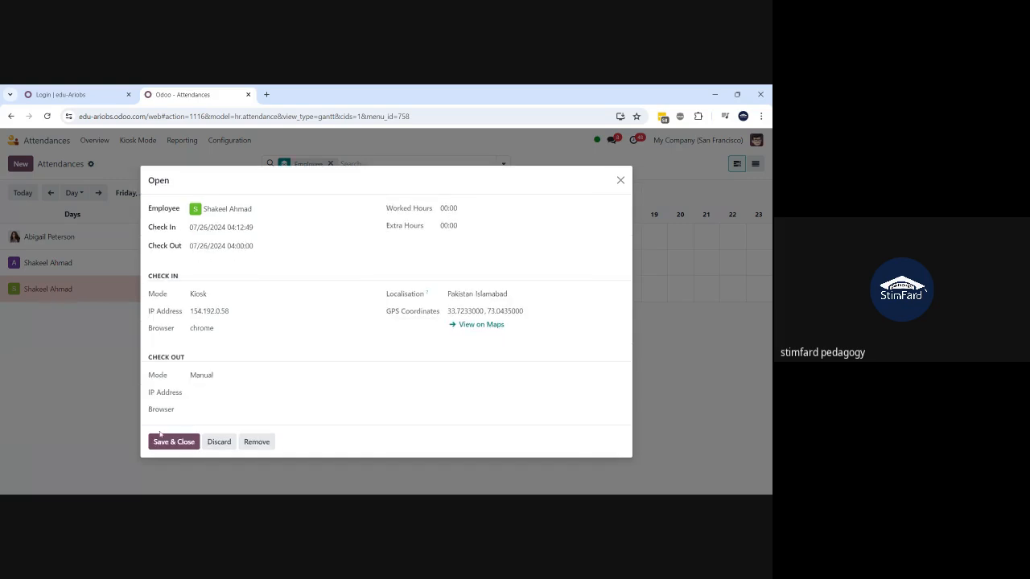
{"action": "left_click", "coordinate": [160, 441]}
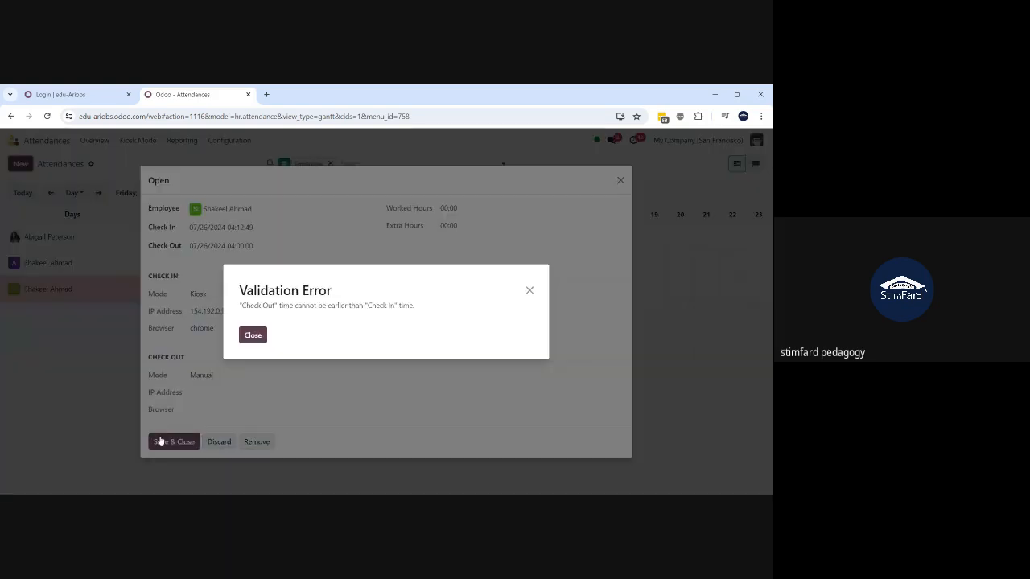
{"action": "left_click", "coordinate": [253, 334]}
{"action": "left_click", "coordinate": [250, 247]}
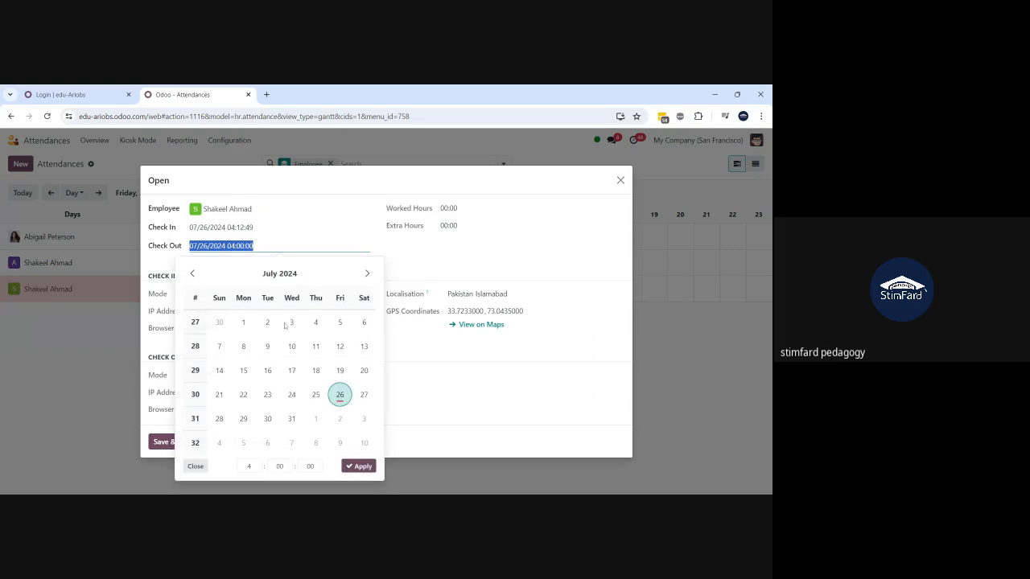
{"action": "left_click", "coordinate": [259, 468]}
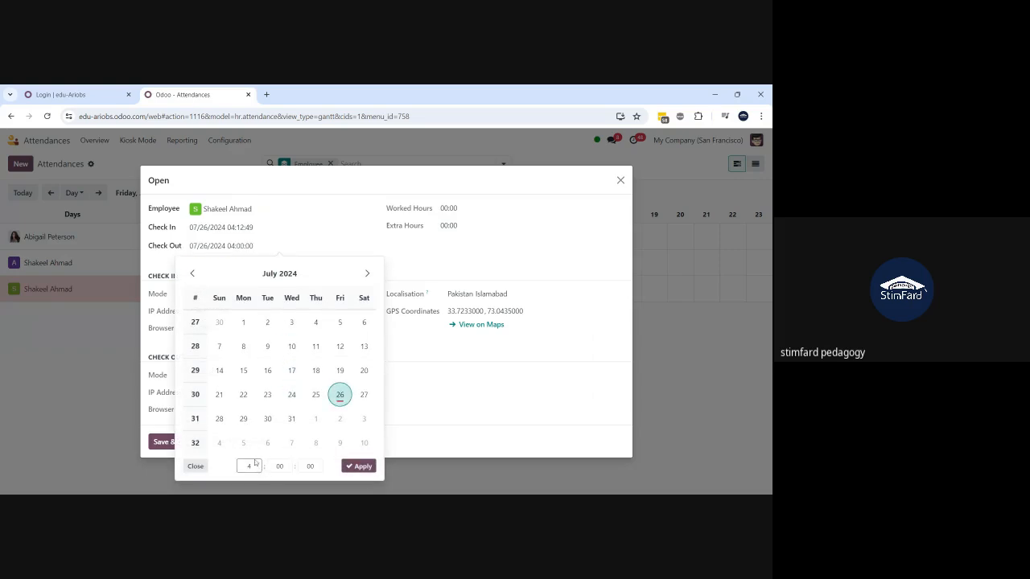
{"action": "type", "text": "16"}
{"action": "left_click", "coordinate": [163, 442]}
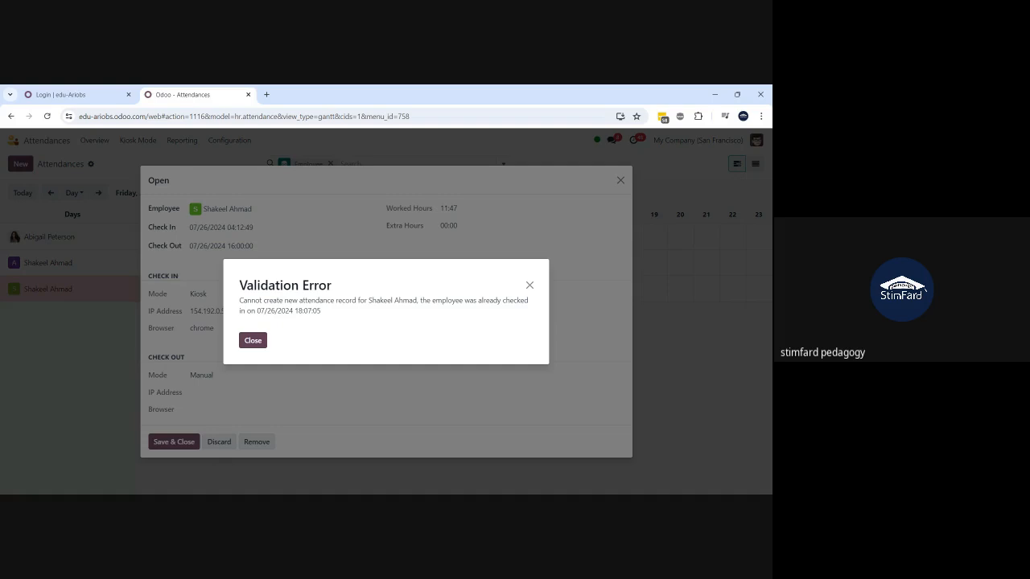
{"action": "left_click", "coordinate": [252, 340]}
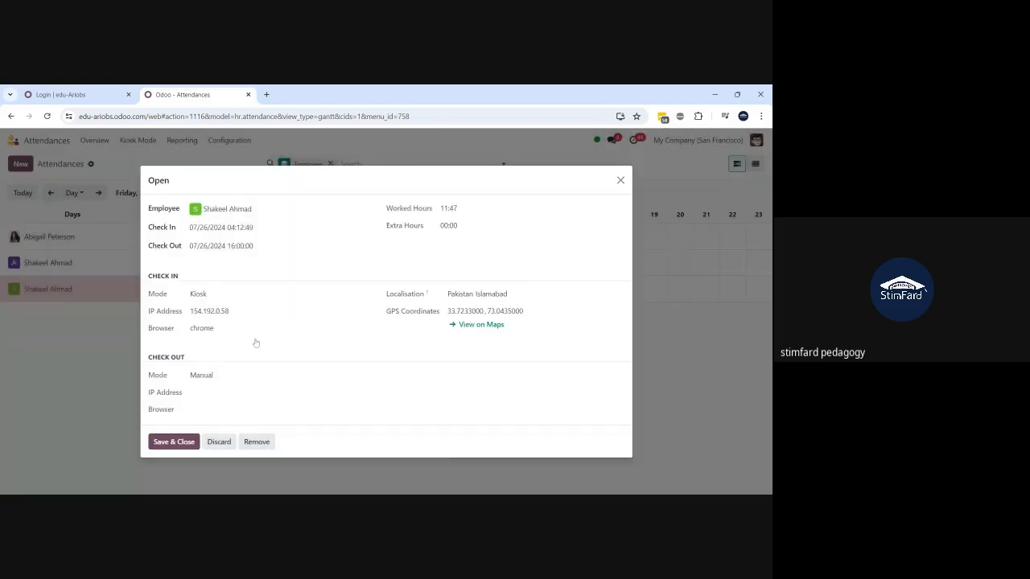
{"action": "left_click", "coordinate": [216, 442]}
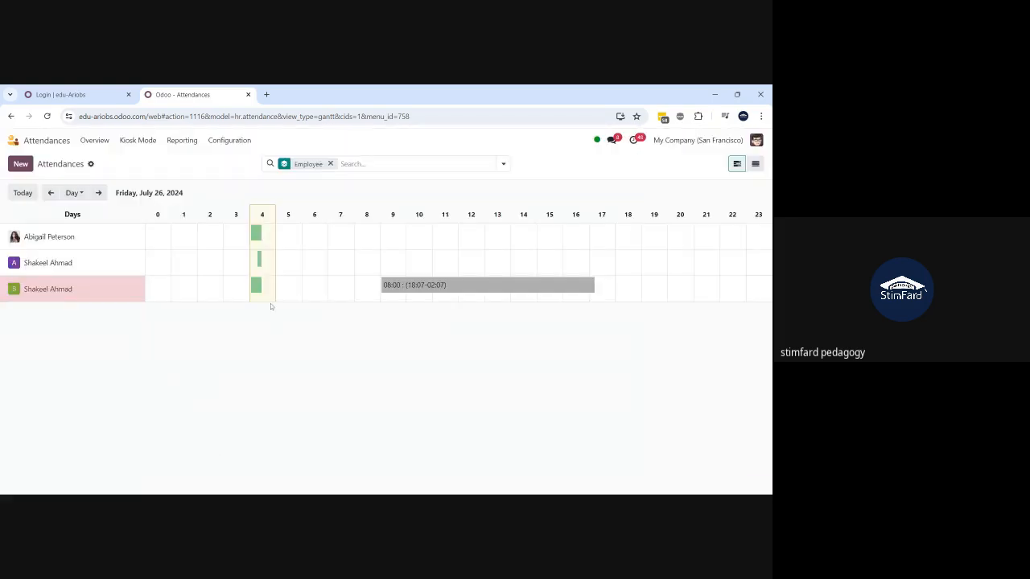
- Inspect the open 04:00 check-in and 08:00 kiosk record without deleting, then switch Gantt to Month
{"action": "left_click", "coordinate": [258, 287]}
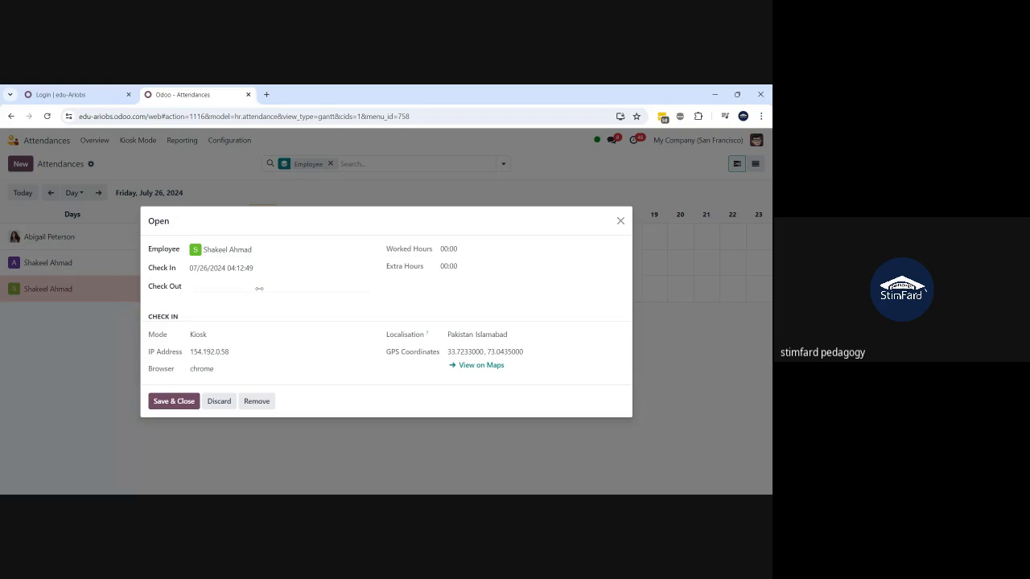
{"action": "left_click", "coordinate": [222, 407]}
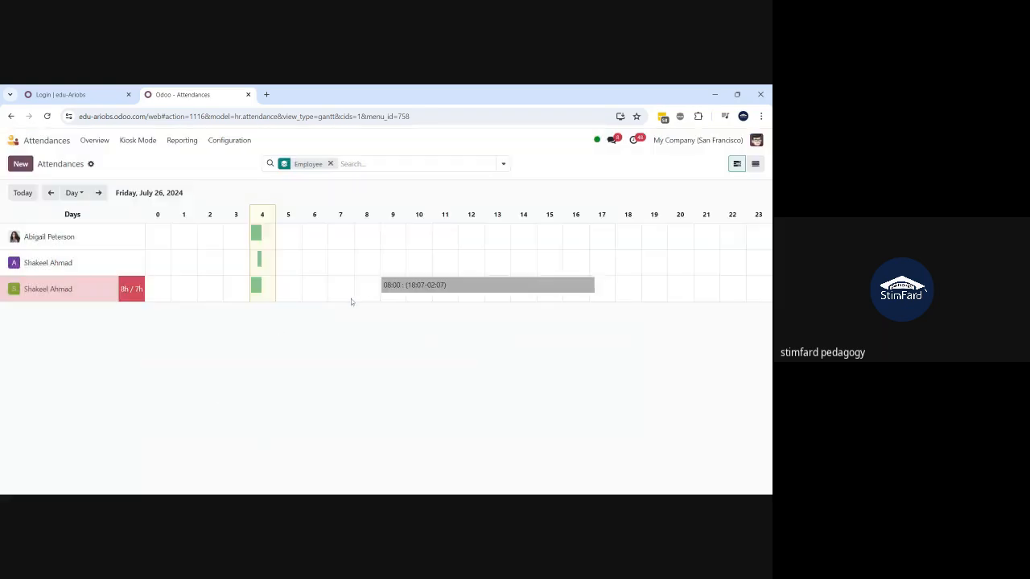
{"action": "left_click", "coordinate": [396, 288]}
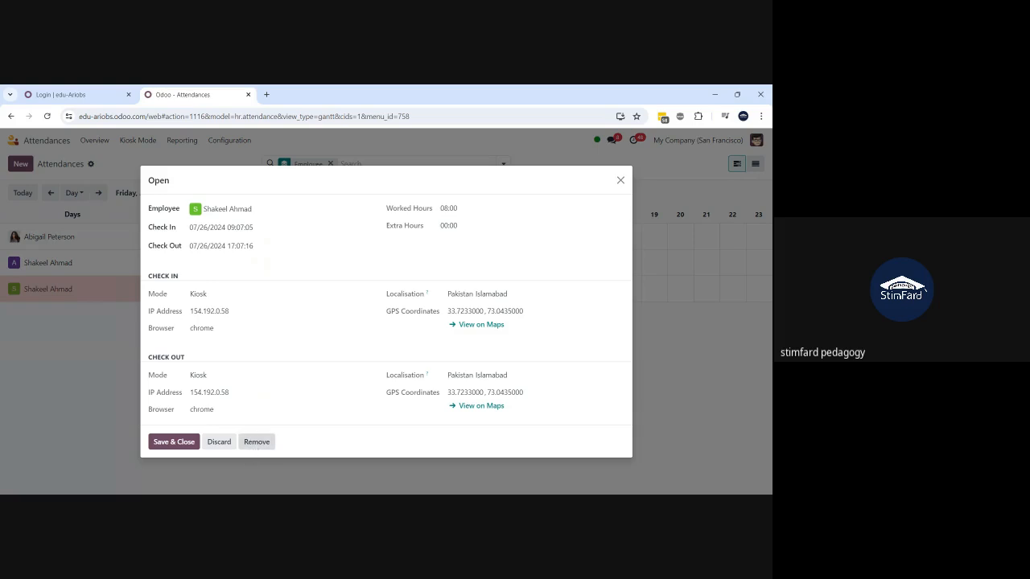
{"action": "left_click", "coordinate": [255, 445]}
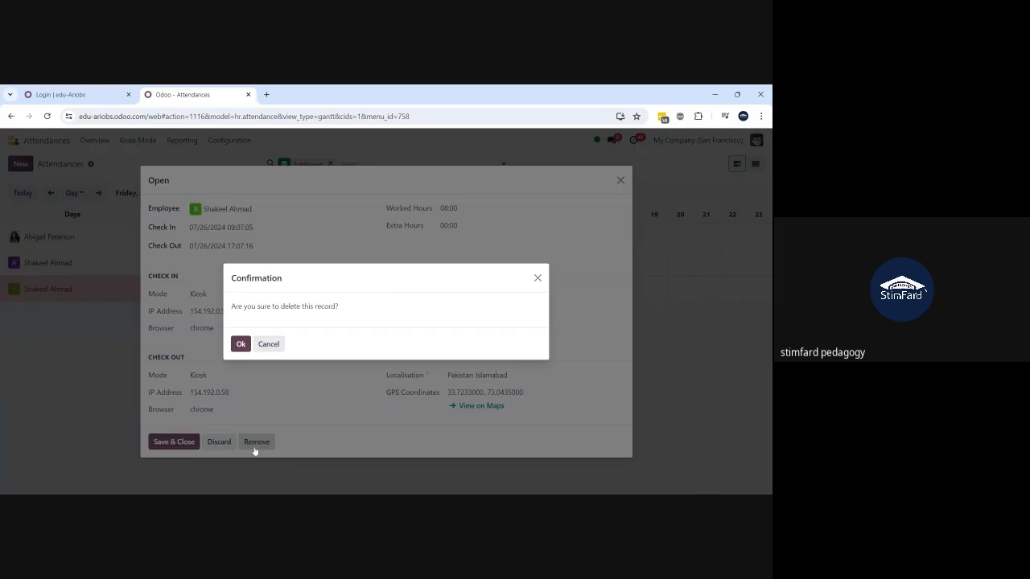
{"action": "left_click", "coordinate": [270, 344]}
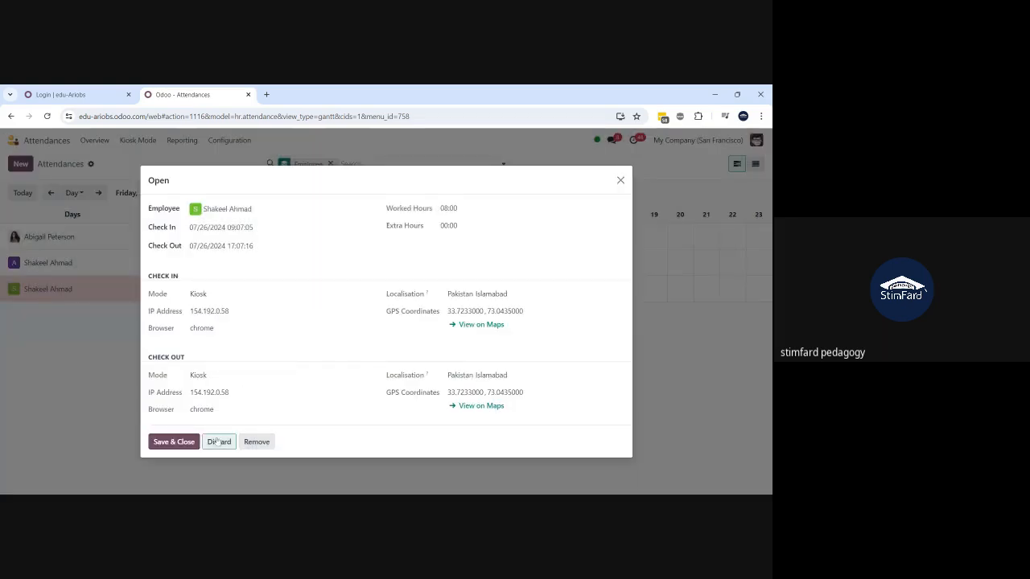
{"action": "left_click", "coordinate": [217, 442]}
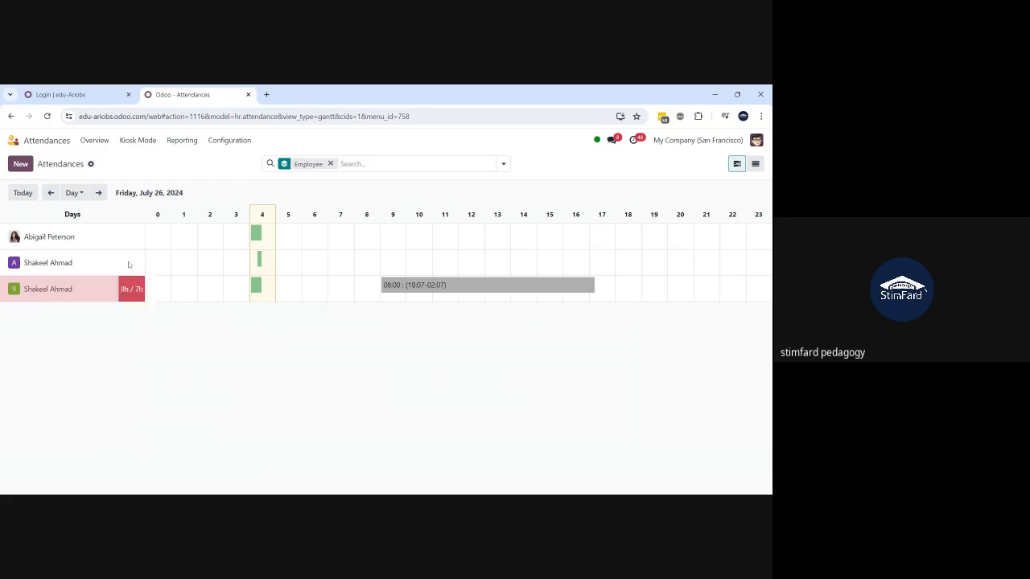
{"action": "left_click", "coordinate": [75, 194]}
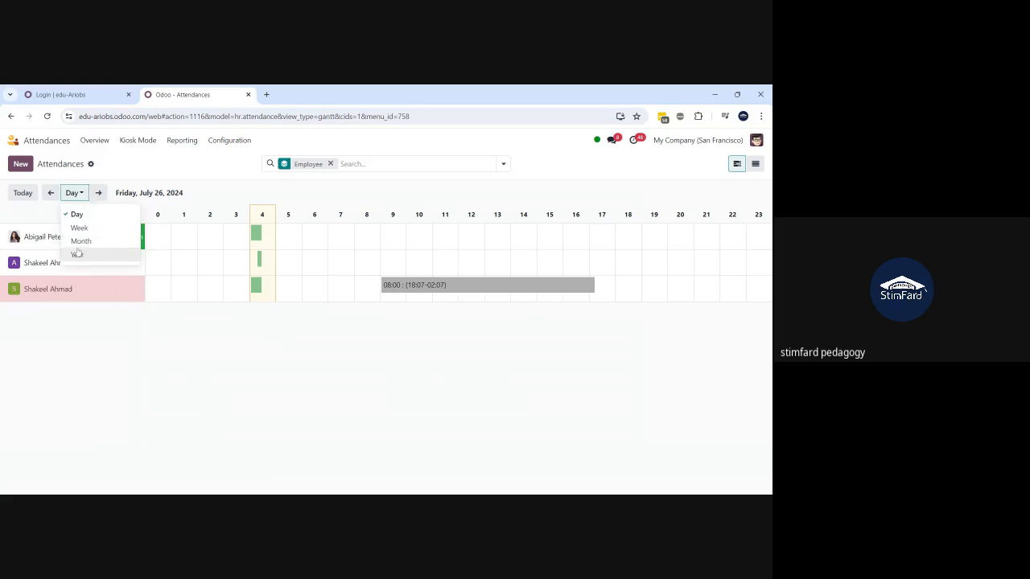
{"action": "left_click", "coordinate": [77, 245]}
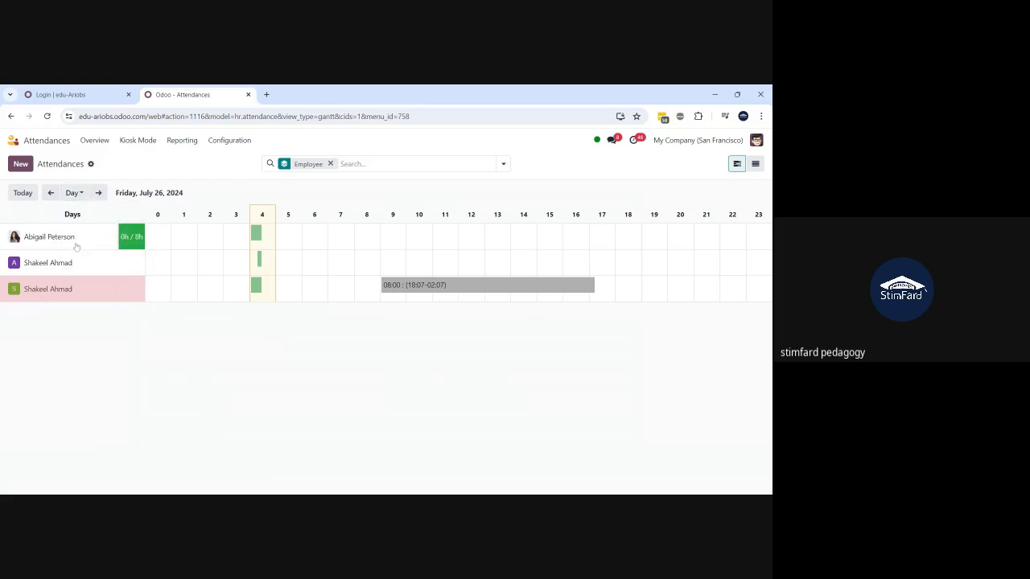
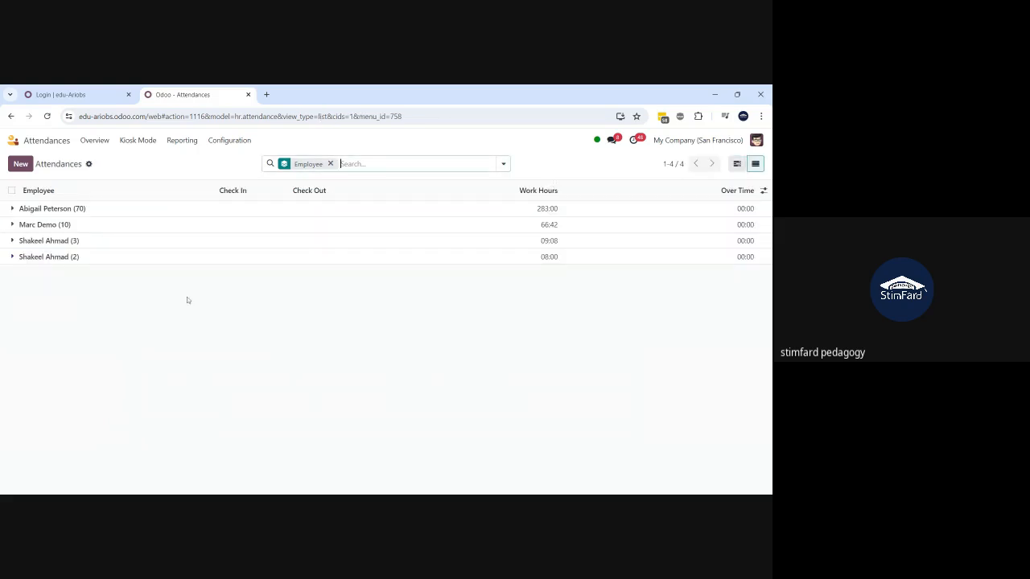
- Expand both employee attendance groups, then open the Overview timeline for Friday, July 26, 2024
{"action": "left_click", "coordinate": [11, 257]}
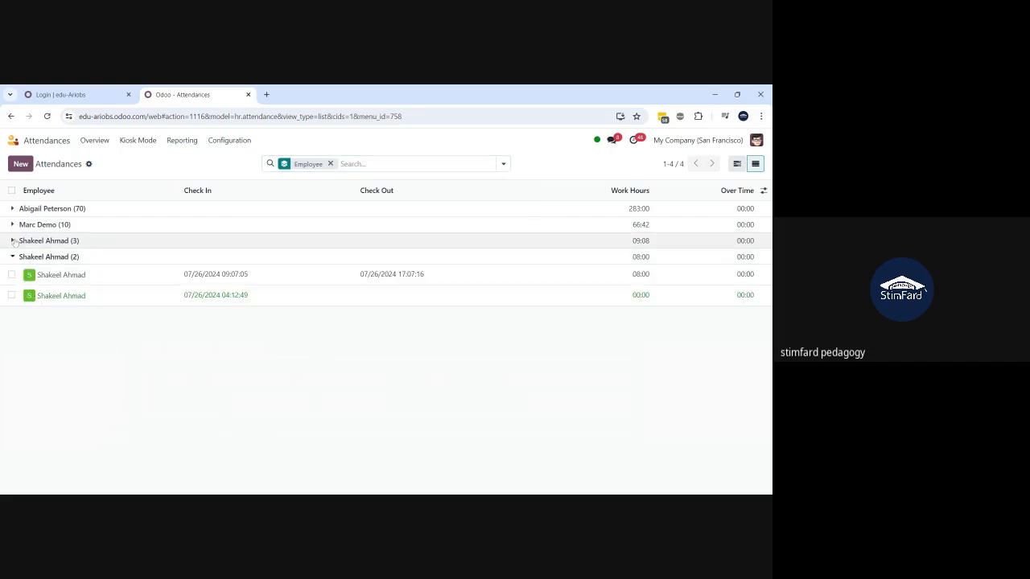
{"action": "left_click", "coordinate": [14, 242]}
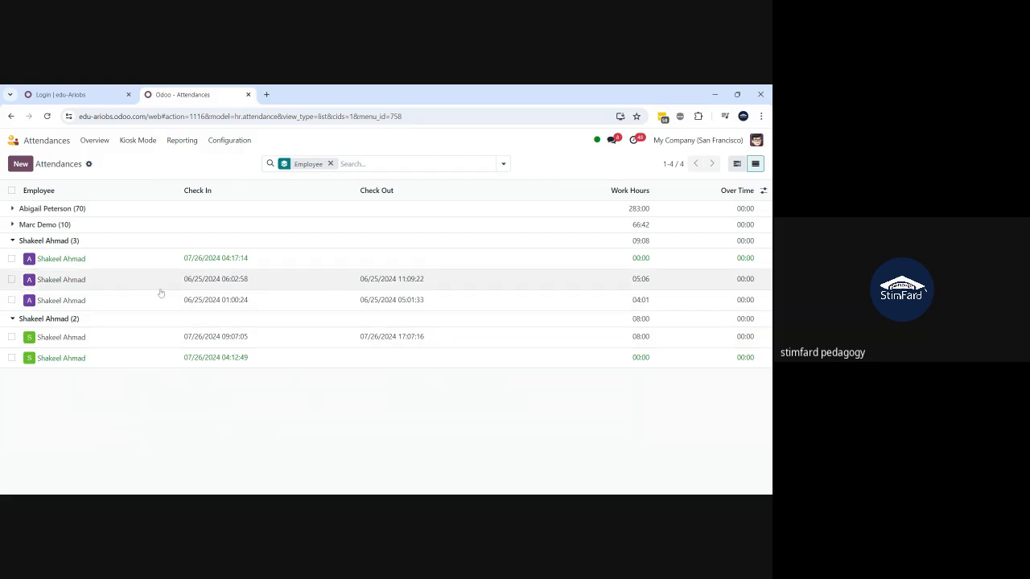
{"action": "left_click", "coordinate": [102, 143]}
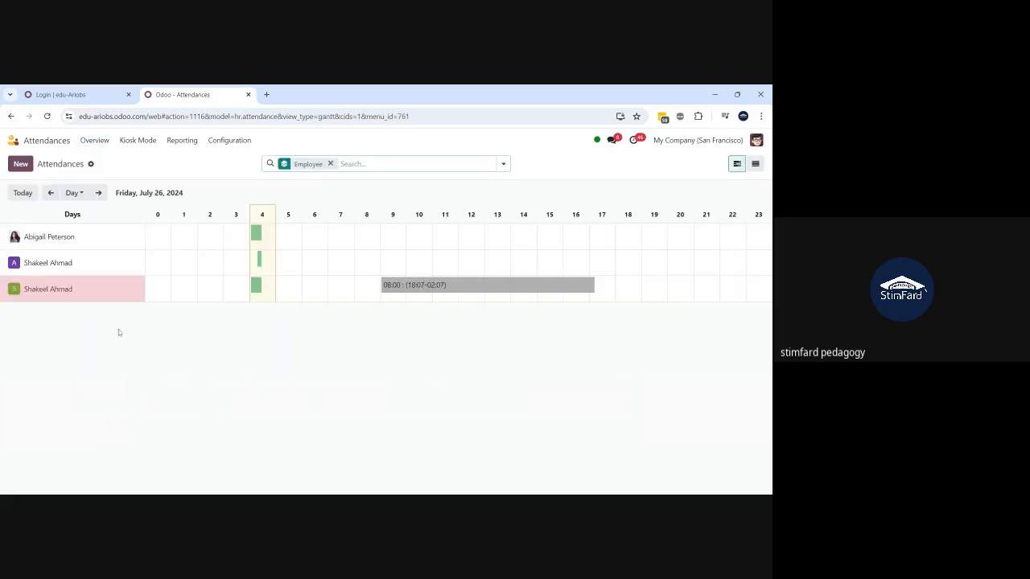
{"action": "left_click", "coordinate": [74, 193]}
- Switch the attendance timeline to the Month scale to show all of July 2024
{"action": "left_click", "coordinate": [83, 242]}
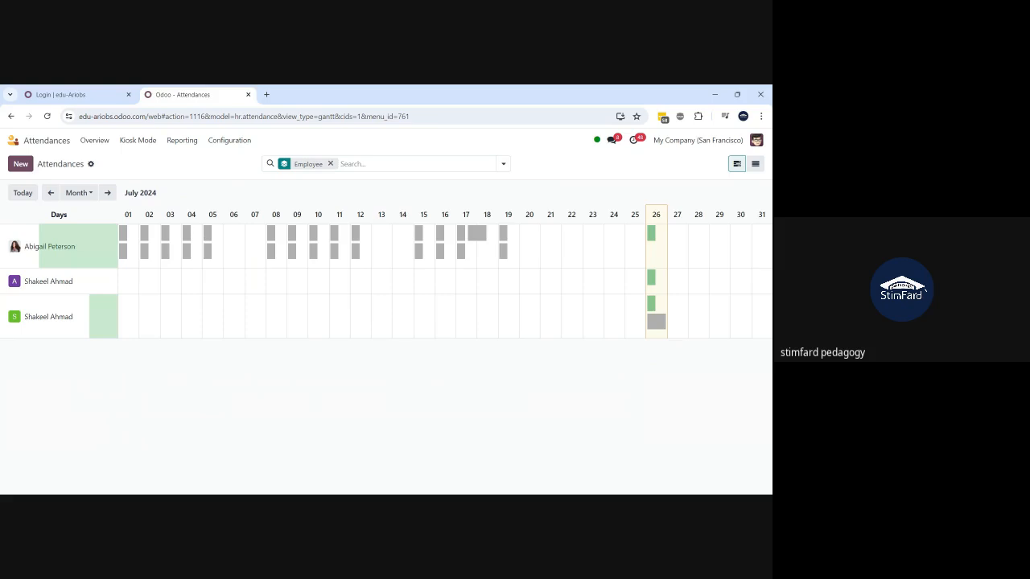
{"action": "left_click", "coordinate": [14, 141]}
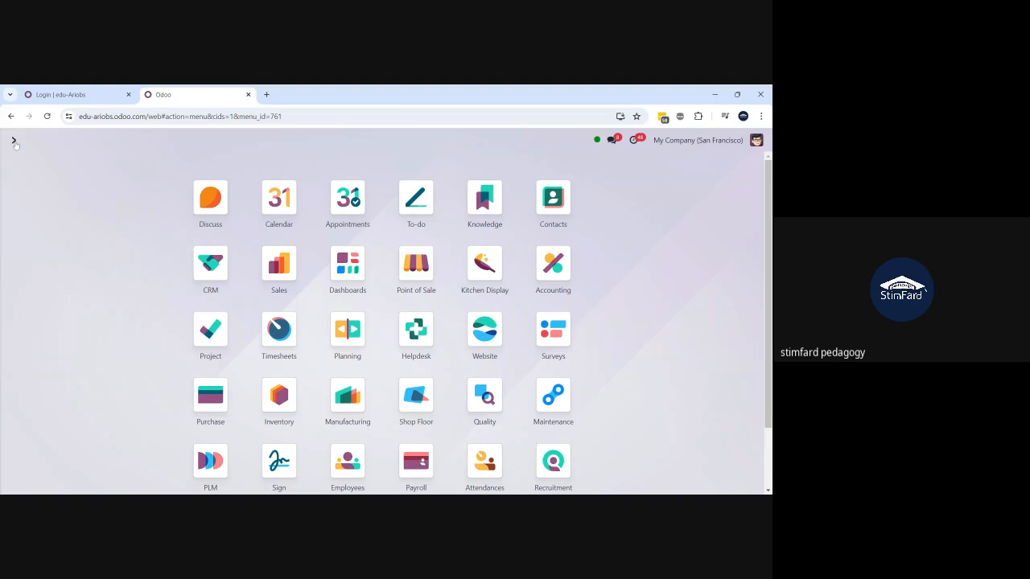
- Open the Payroll app by searching 'pa' on the home screen
{"action": "type", "text": "cont"}
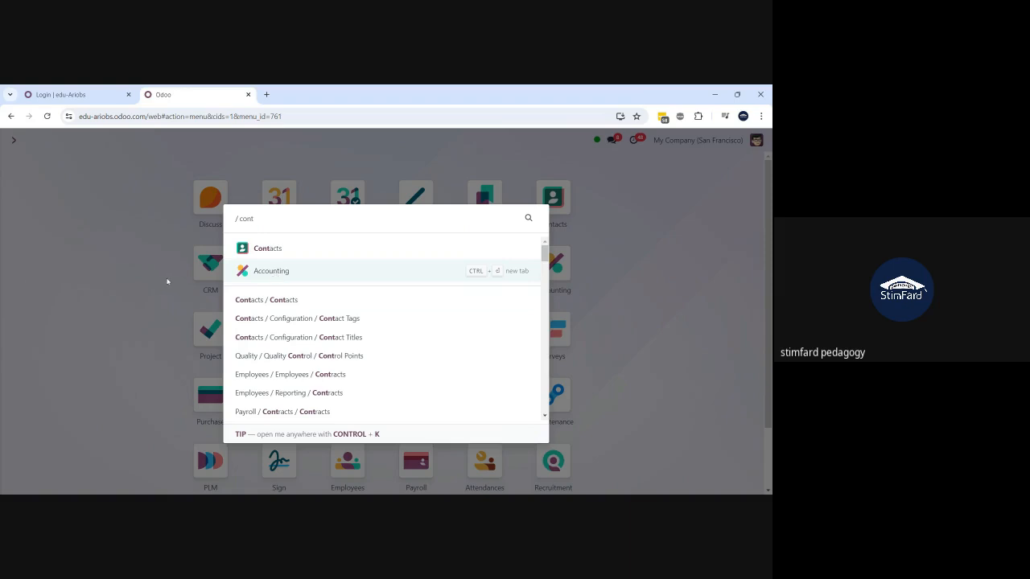
{"action": "key", "text": "BackSpace"}
{"action": "key", "text": "BackSpace"}
{"action": "key", "text": "BackSpace"}
{"action": "key", "text": "BackSpace"}
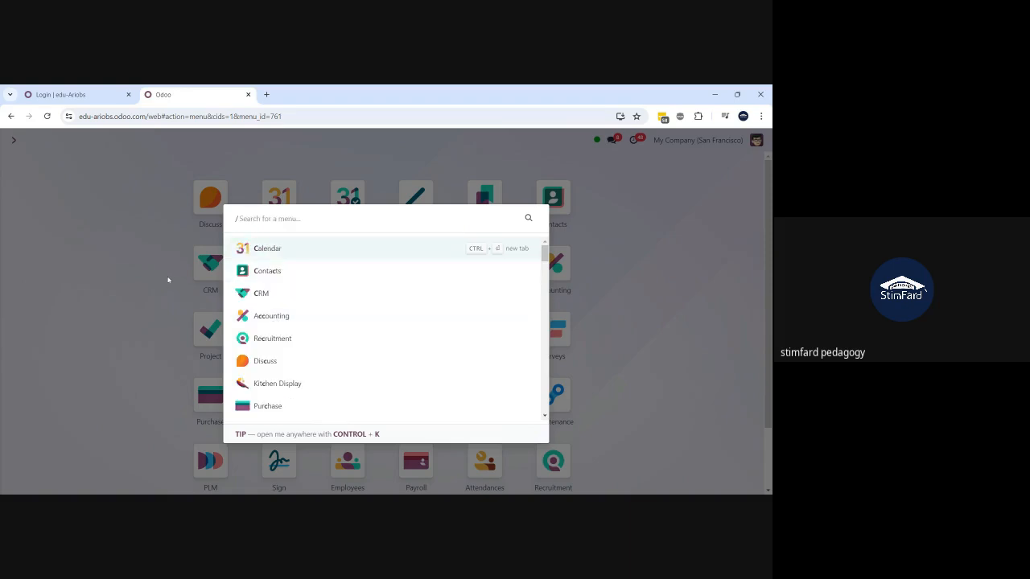
{"action": "type", "text": "pa"}
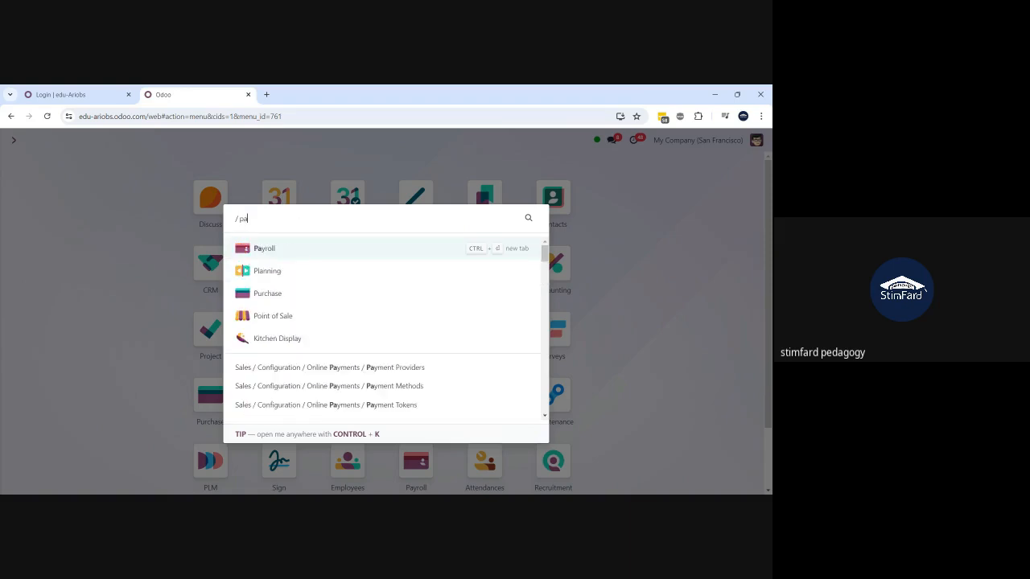
{"action": "left_click", "coordinate": [259, 249]}
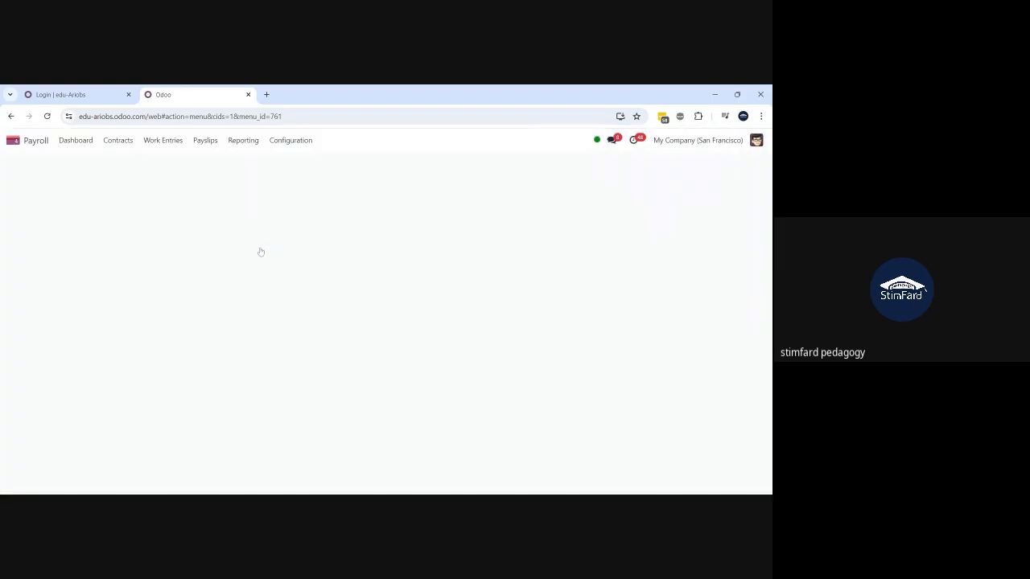
- Open Contracts, expand the 22 Running contracts, and review one employee's contract
{"action": "left_click", "coordinate": [117, 140]}
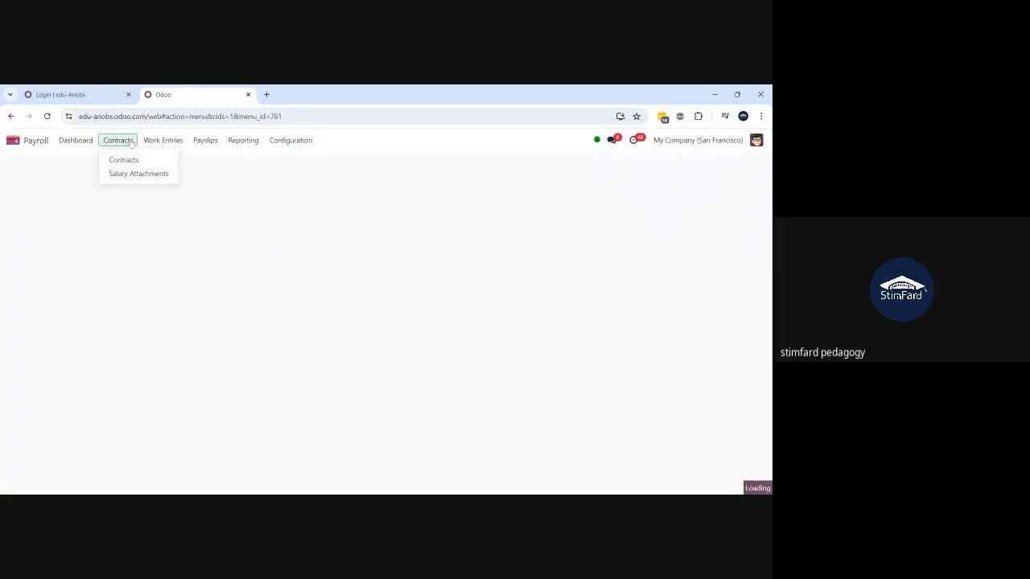
{"action": "left_click", "coordinate": [135, 163]}
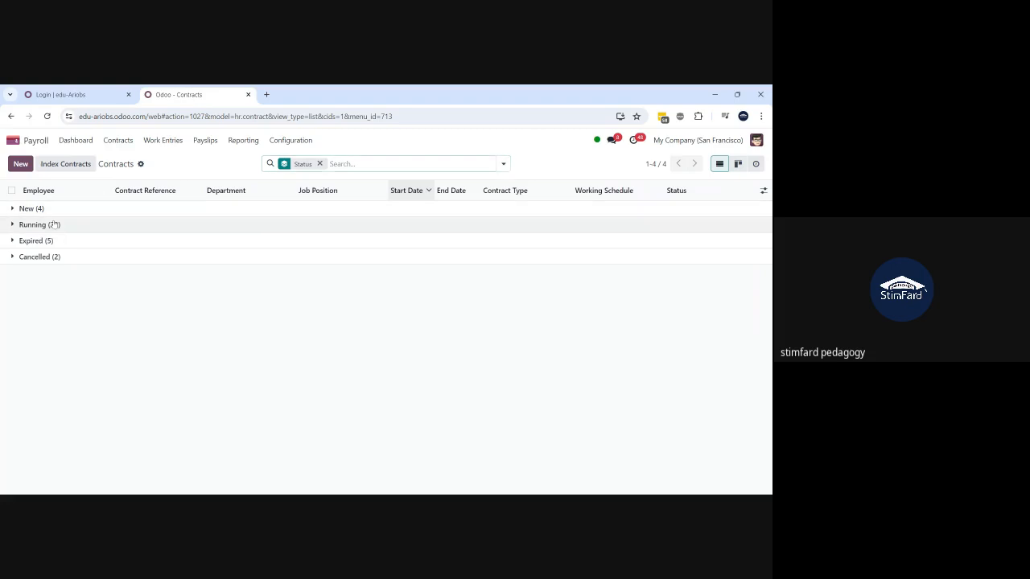
{"action": "left_click", "coordinate": [60, 228]}
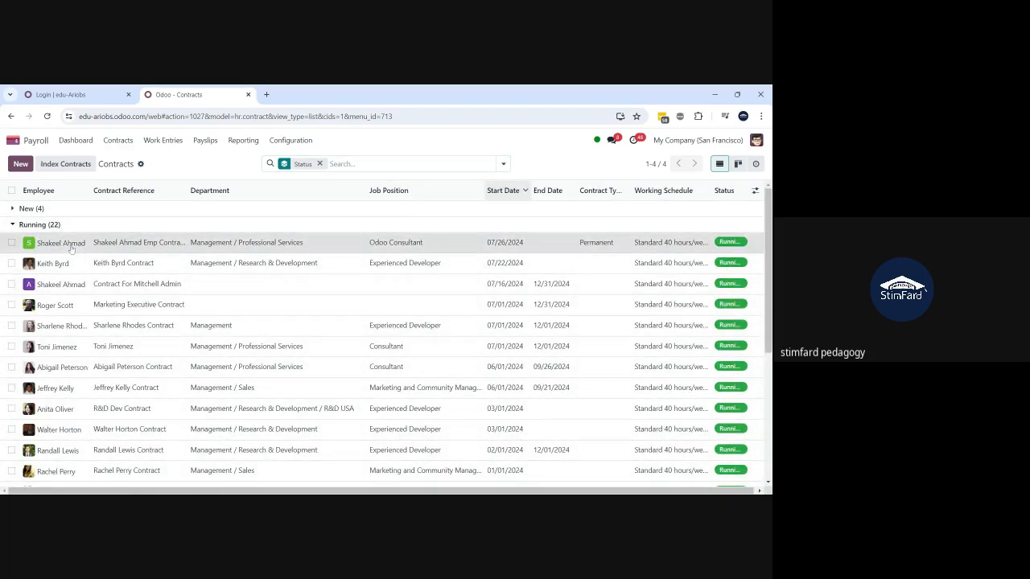
{"action": "left_click", "coordinate": [70, 246]}
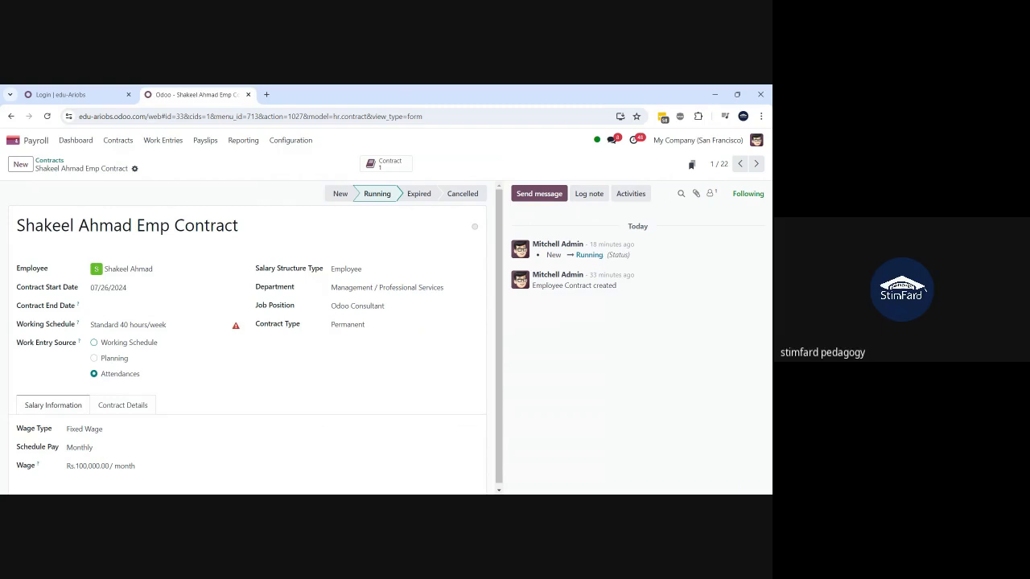
{"action": "left_click", "coordinate": [49, 161]}
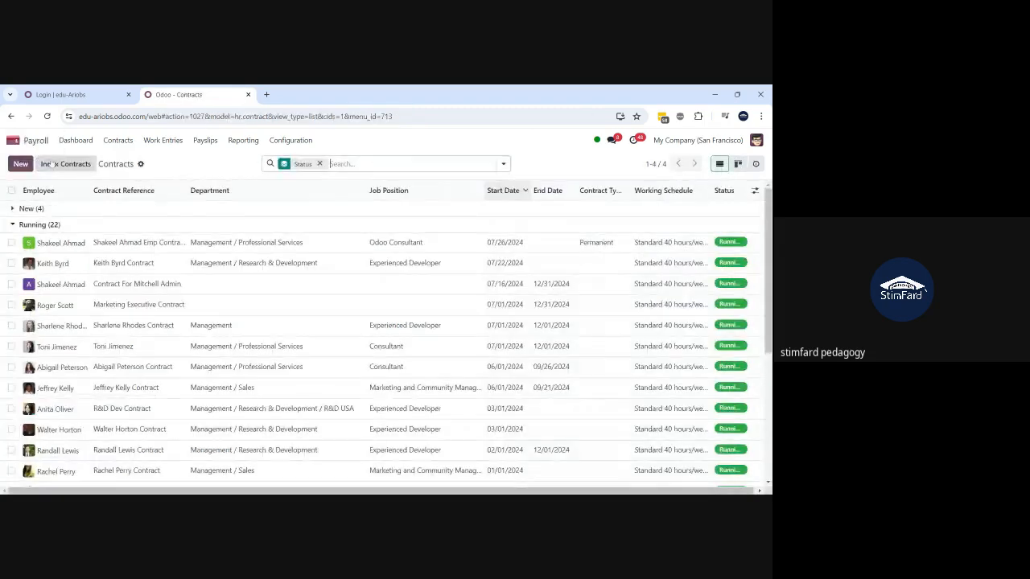
- List the five Waiting payslips under To Pay, discarding a blank new payslip
{"action": "left_click", "coordinate": [205, 141]}
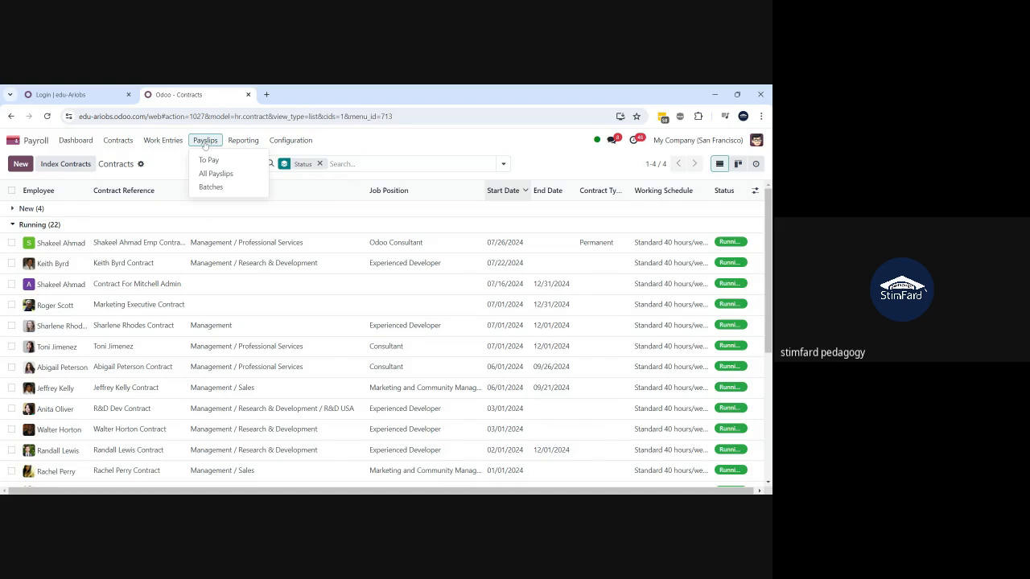
{"action": "left_click", "coordinate": [209, 162]}
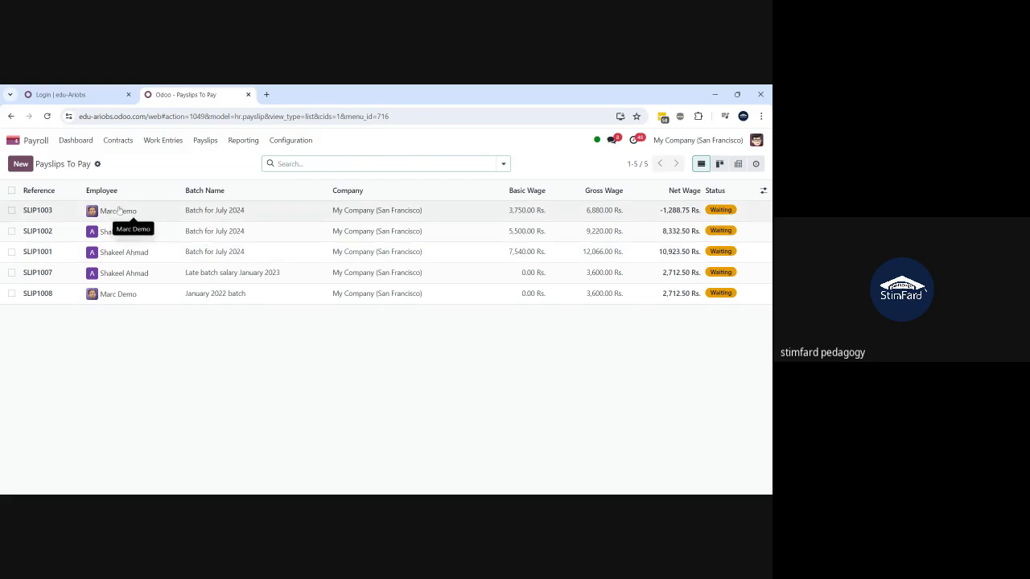
{"action": "left_click", "coordinate": [198, 141]}
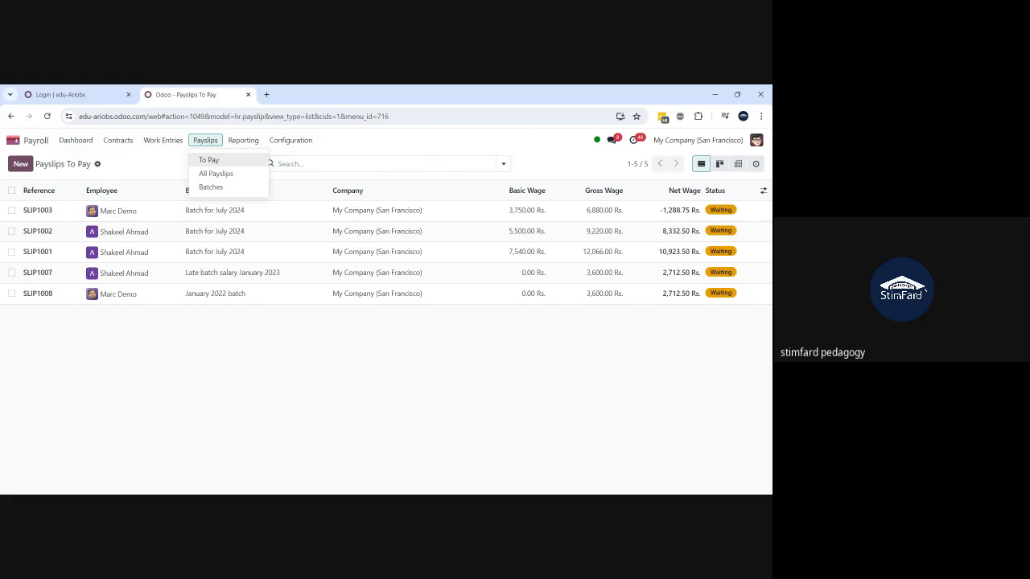
{"action": "left_click", "coordinate": [123, 172]}
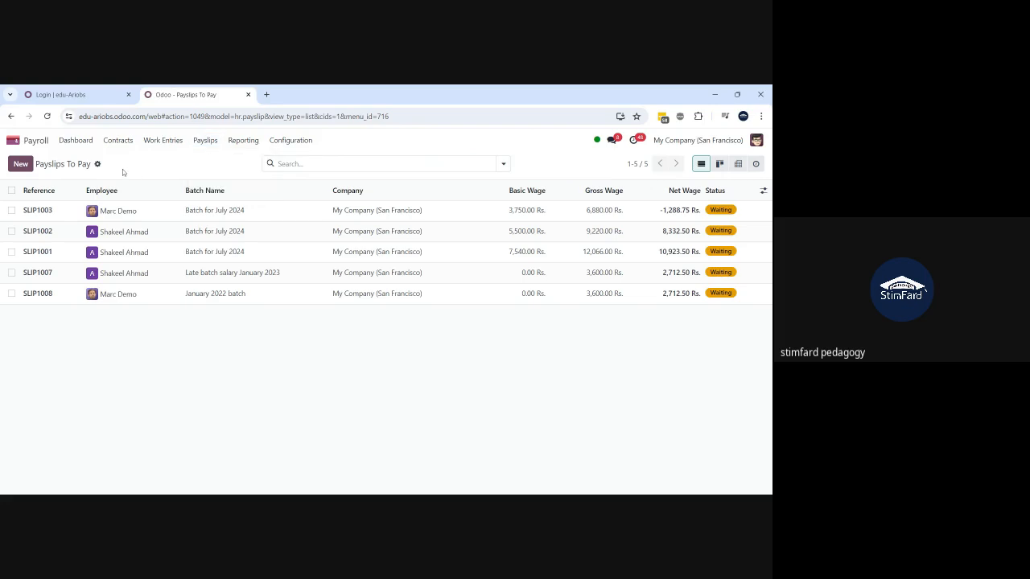
{"action": "left_click", "coordinate": [18, 164]}
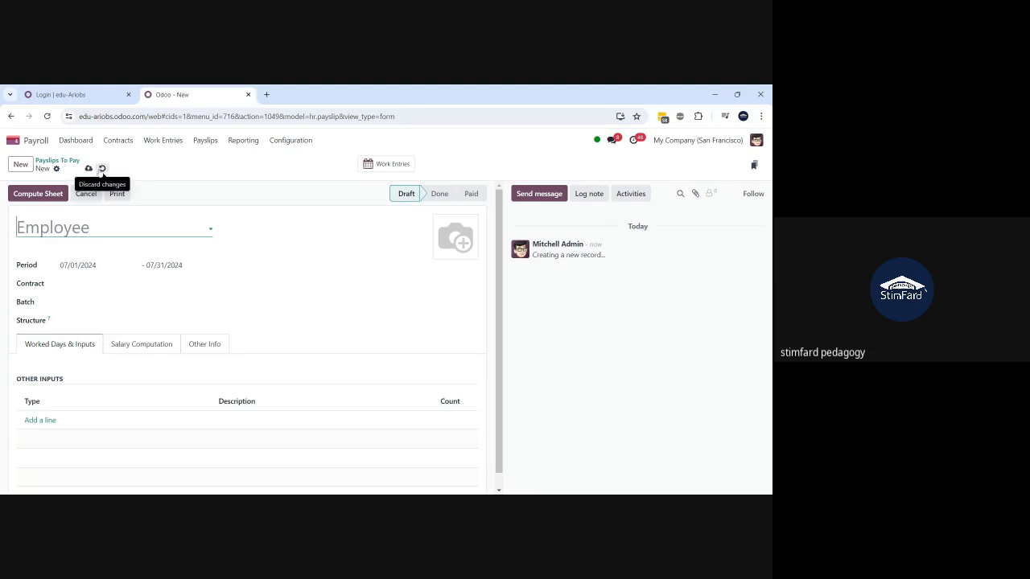
{"action": "left_click", "coordinate": [103, 168]}
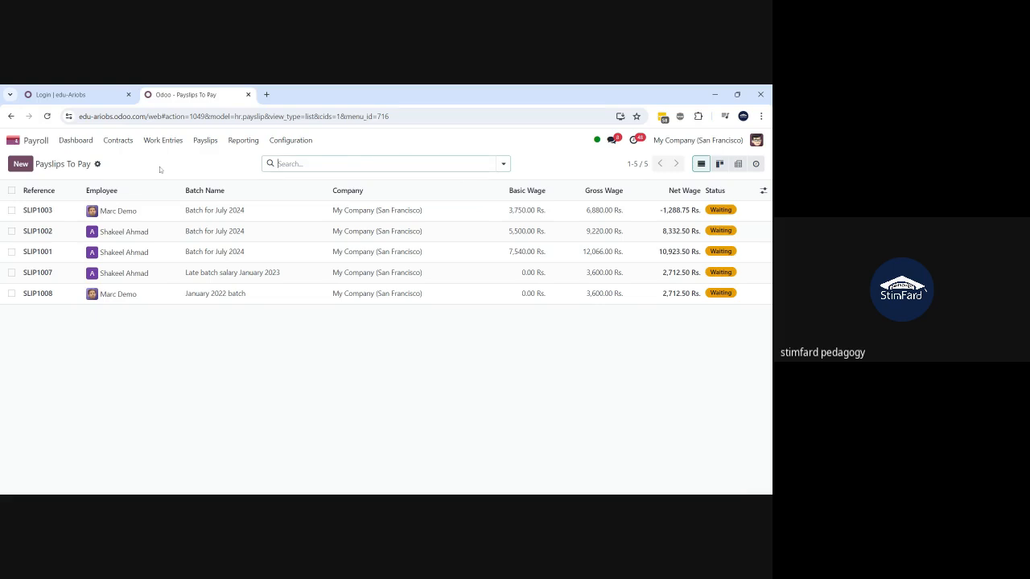
{"action": "left_click", "coordinate": [205, 142]}
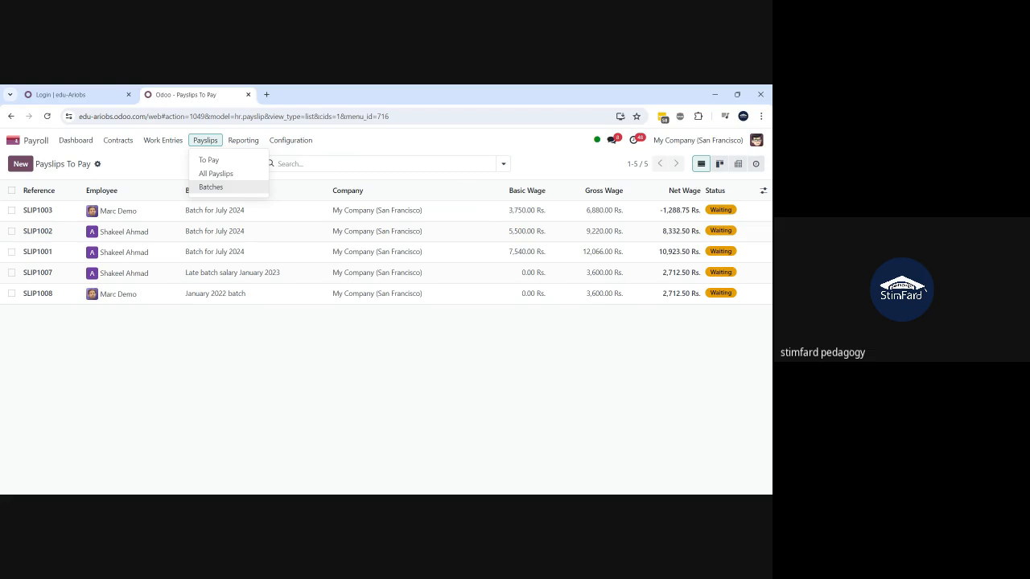
- Open 'Batch for July 2024' from Payslip Batches and list its three waiting payslips
{"action": "left_click", "coordinate": [211, 187]}
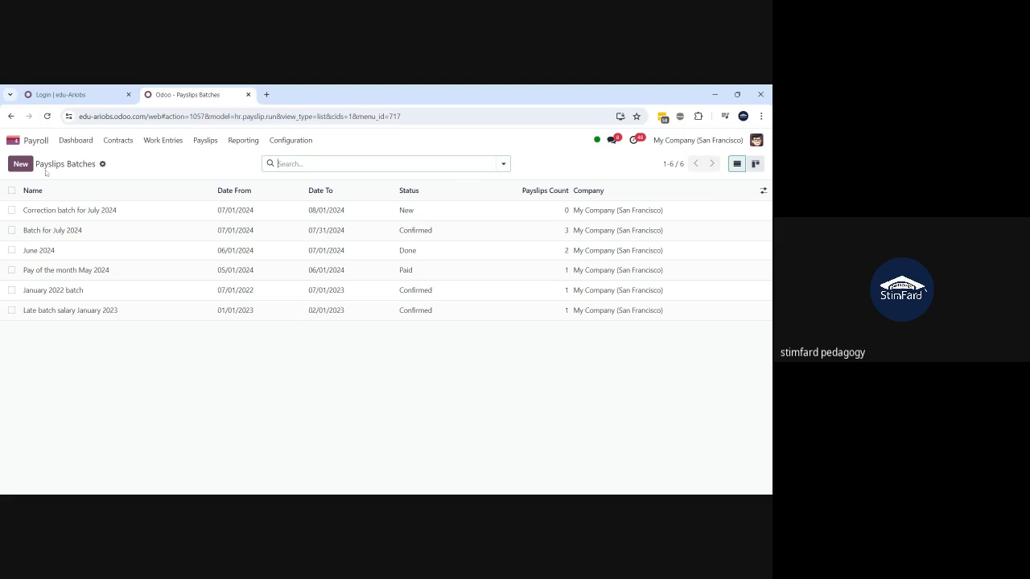
{"action": "key", "text": "alt+c"}
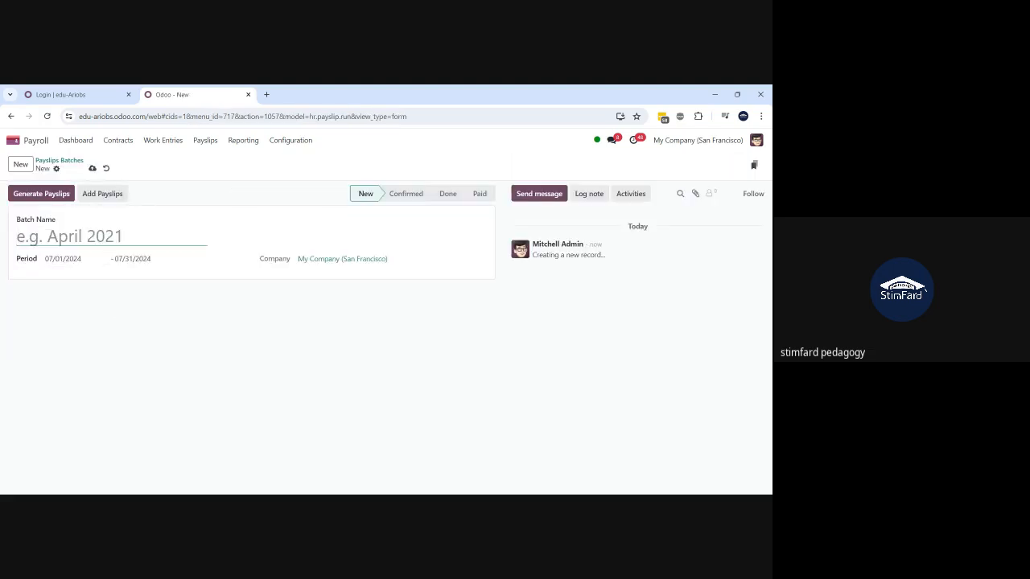
{"action": "left_click", "coordinate": [106, 168]}
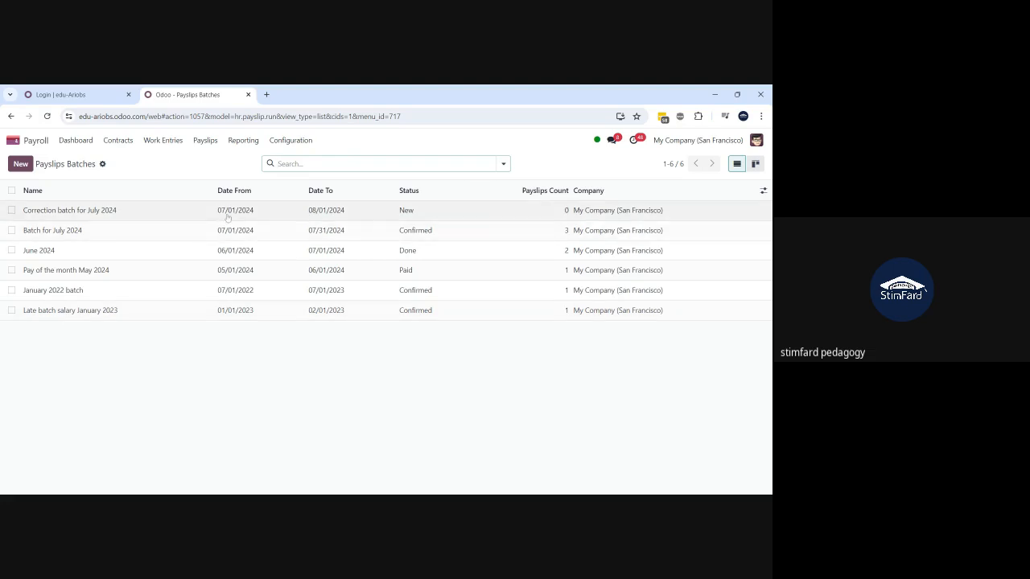
{"action": "left_click", "coordinate": [153, 231]}
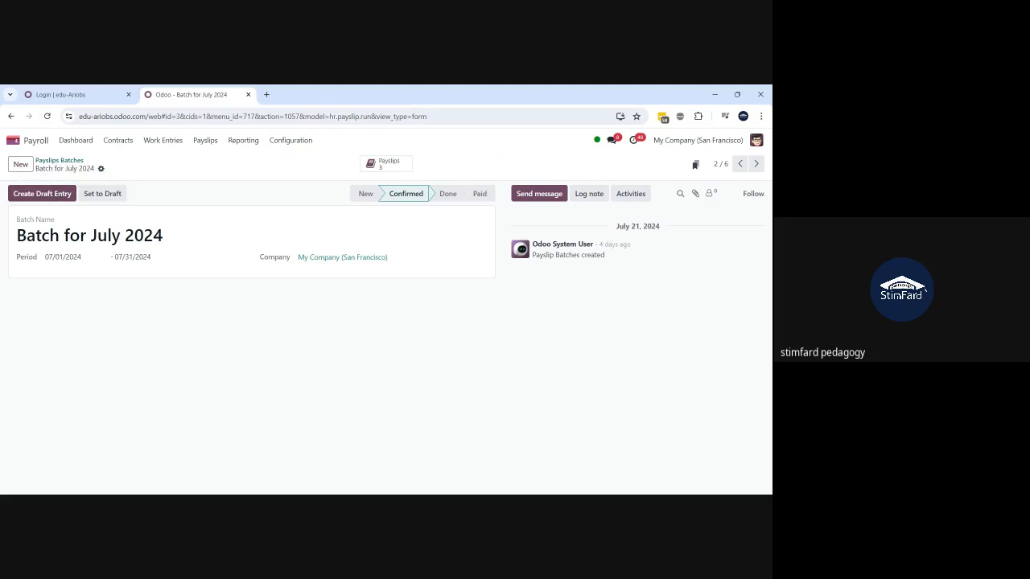
{"action": "left_click", "coordinate": [56, 161]}
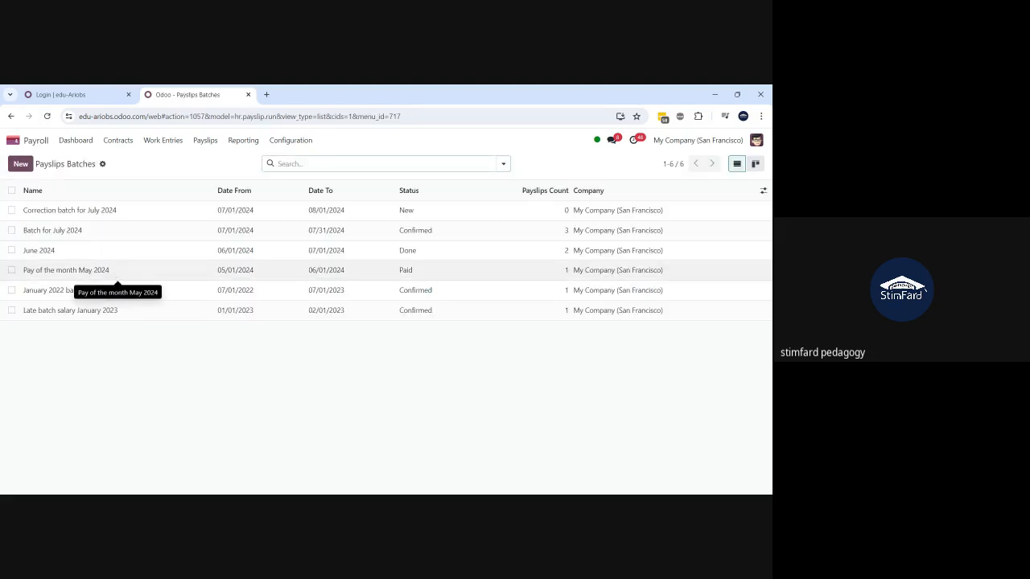
{"action": "left_click", "coordinate": [116, 230]}
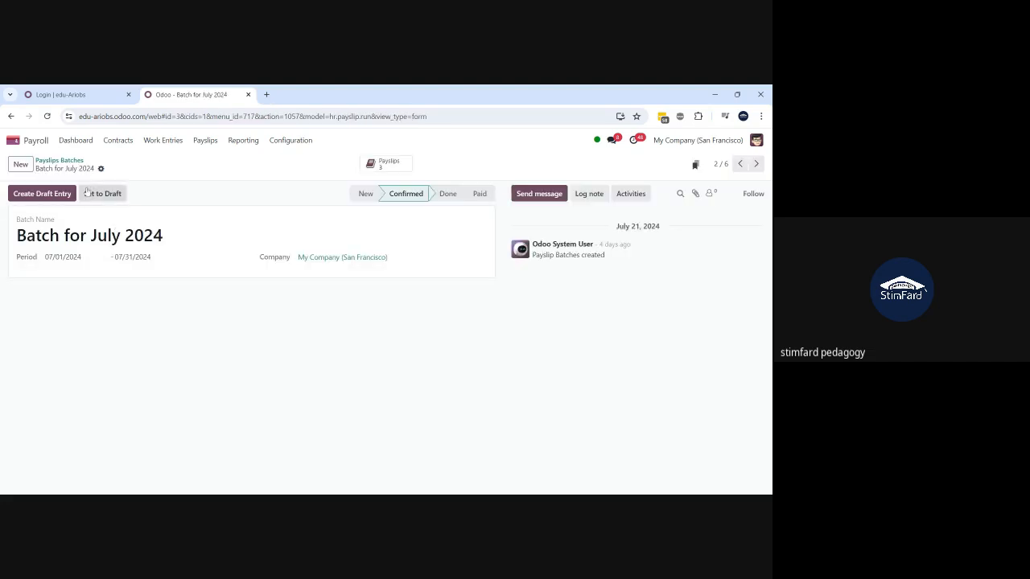
{"action": "left_click", "coordinate": [59, 161]}
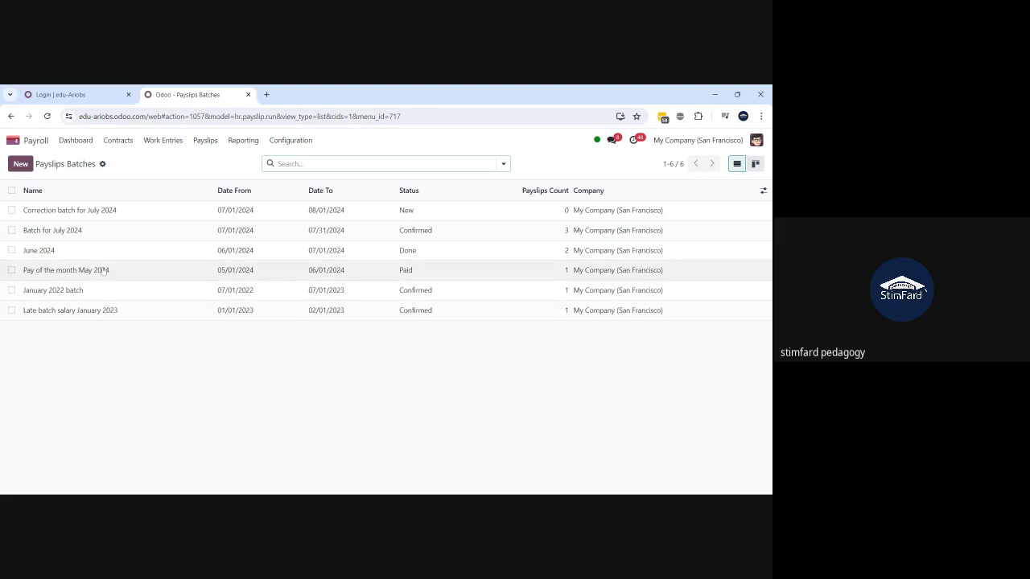
{"action": "left_click", "coordinate": [76, 232]}
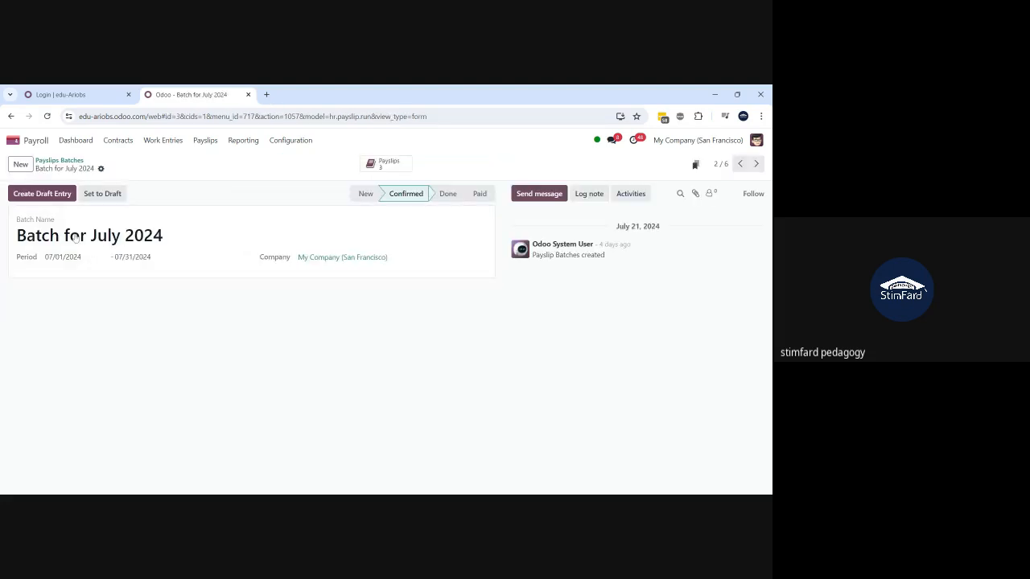
{"action": "left_click", "coordinate": [385, 163]}
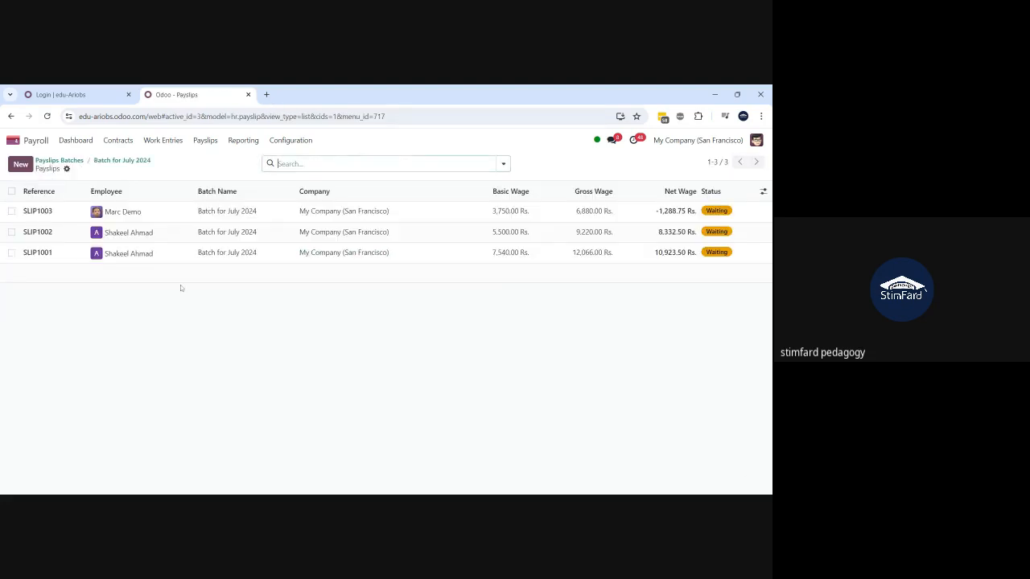
- Cancel the three July 2024 payslips, then delete them
{"action": "left_click", "coordinate": [12, 190]}
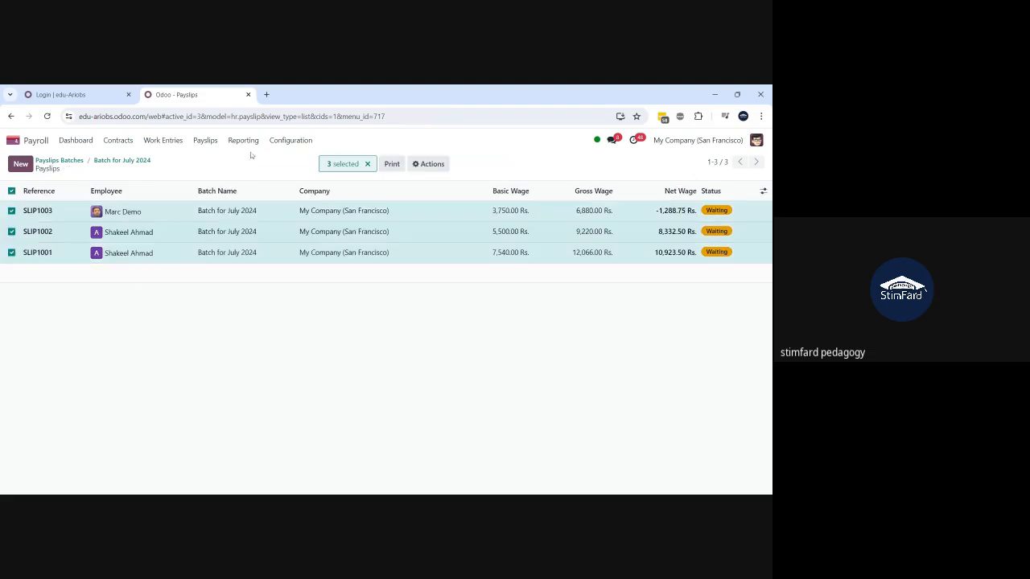
{"action": "left_click", "coordinate": [430, 164]}
{"action": "left_click", "coordinate": [429, 214]}
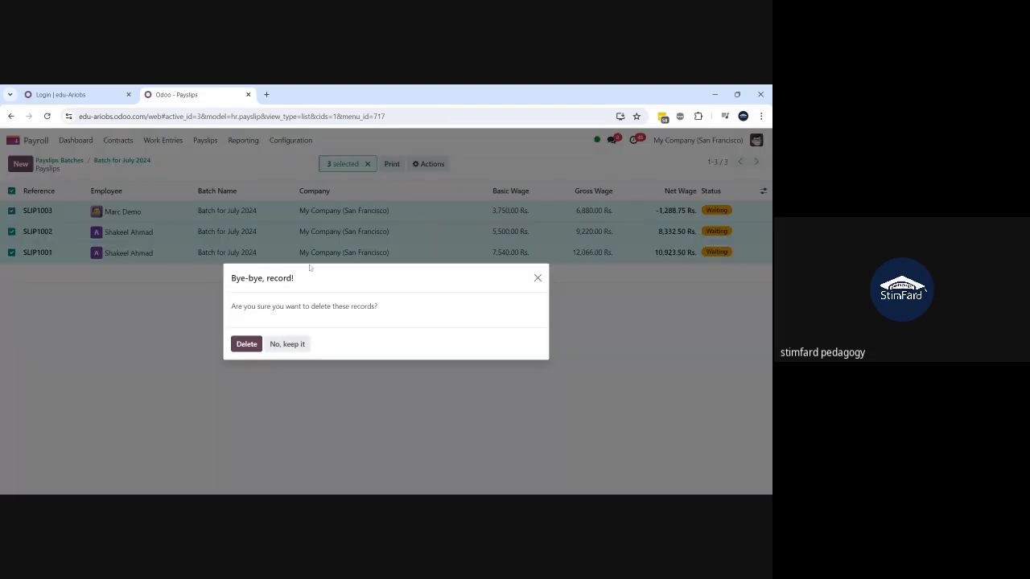
{"action": "left_click", "coordinate": [247, 344]}
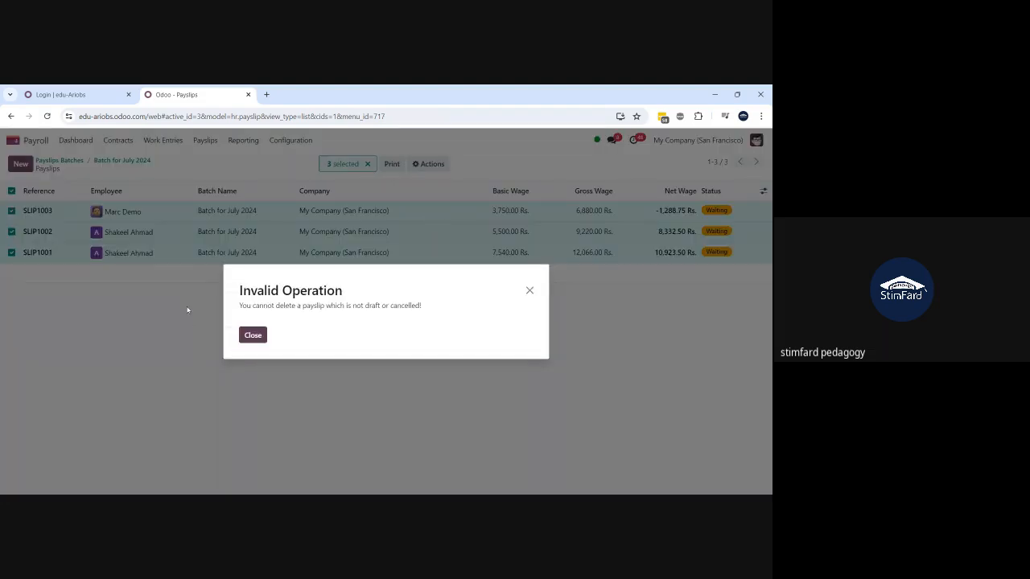
{"action": "left_click", "coordinate": [252, 335]}
{"action": "left_click", "coordinate": [428, 164]}
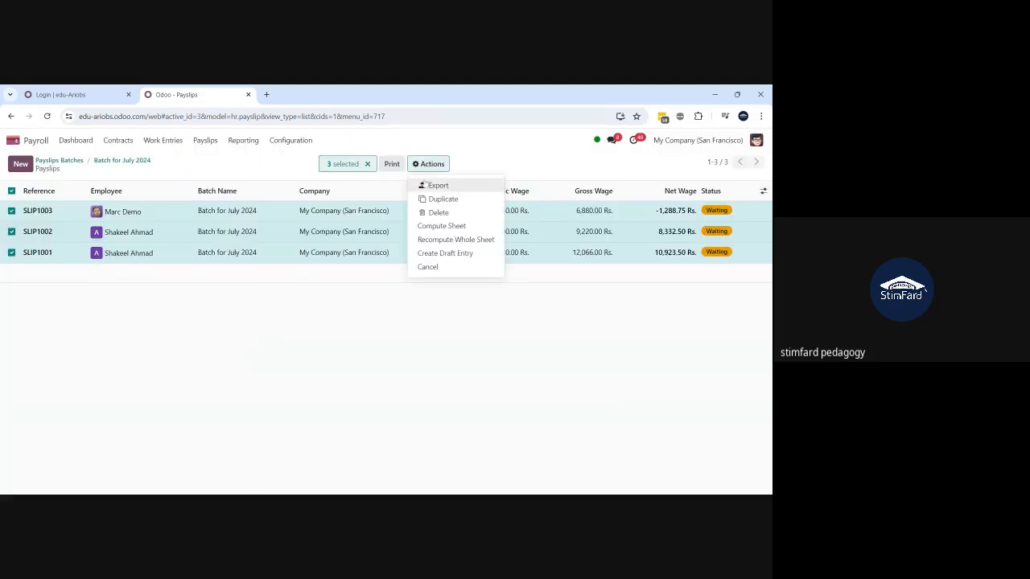
{"action": "left_click", "coordinate": [425, 267]}
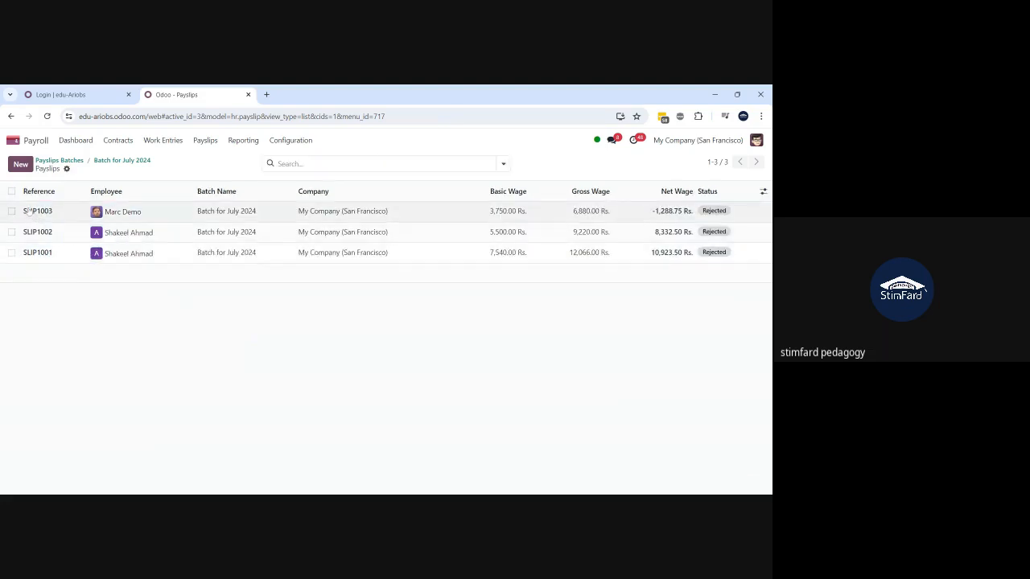
{"action": "left_click", "coordinate": [428, 164]}
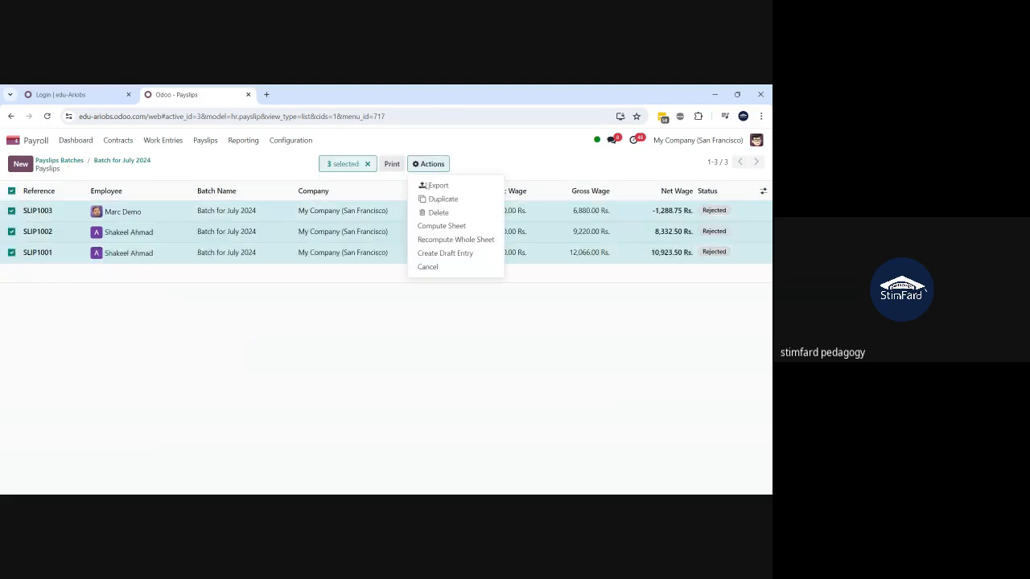
{"action": "left_click", "coordinate": [429, 213]}
{"action": "left_click", "coordinate": [253, 345]}
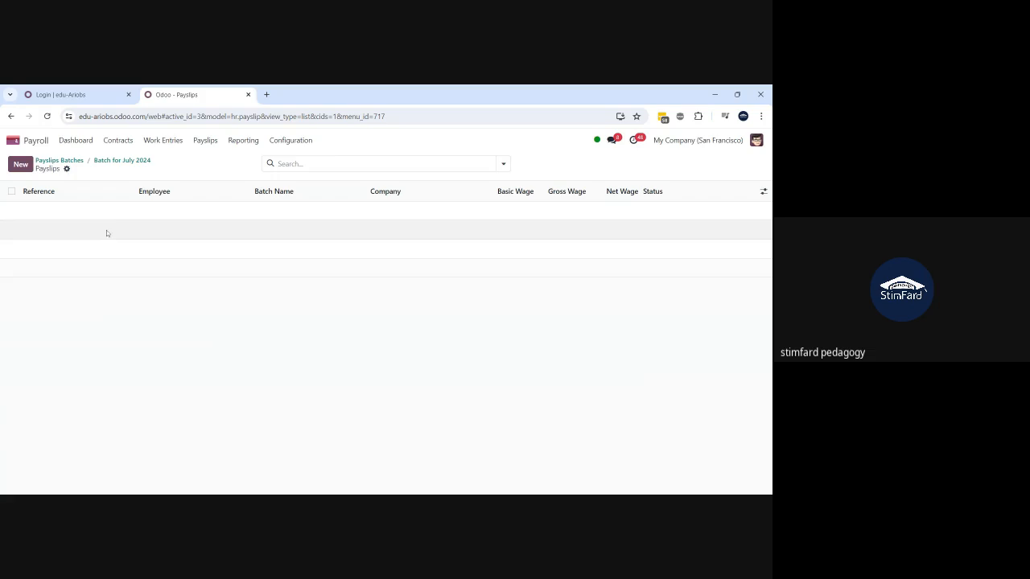
- Reset 'Batch for July 2024' to draft and delete it
{"action": "left_click", "coordinate": [111, 162]}
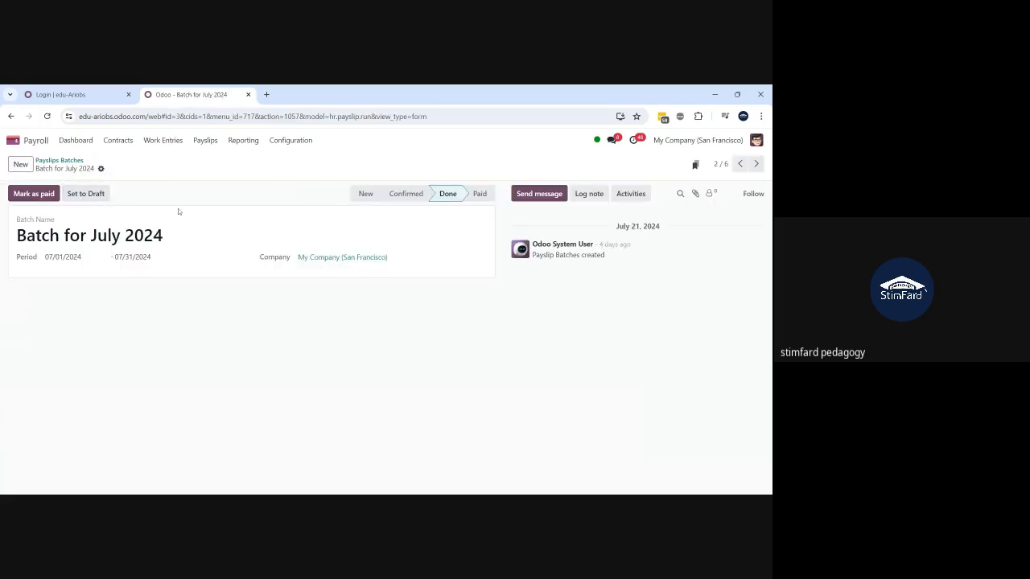
{"action": "left_click", "coordinate": [101, 169]}
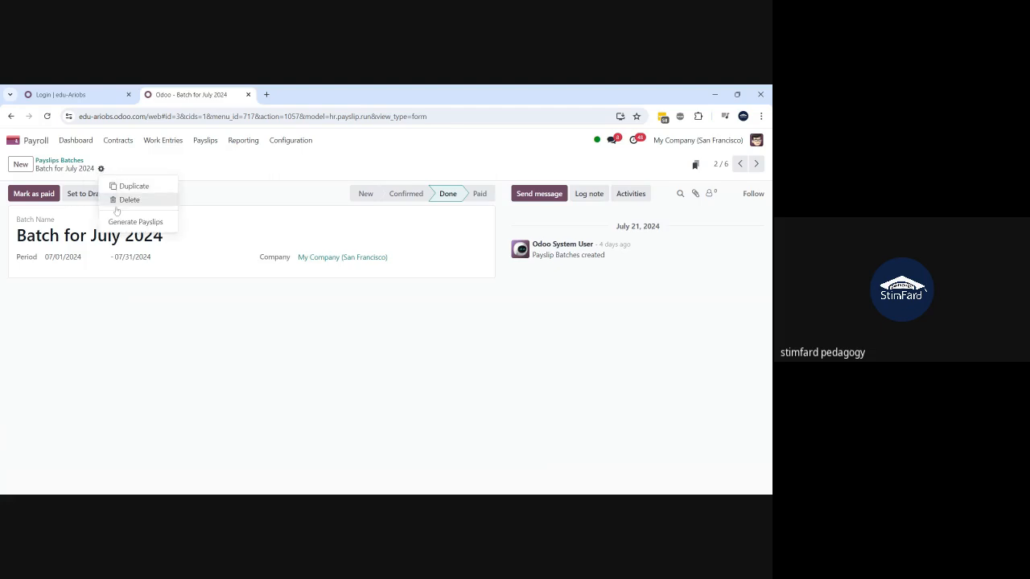
{"action": "left_click", "coordinate": [118, 201]}
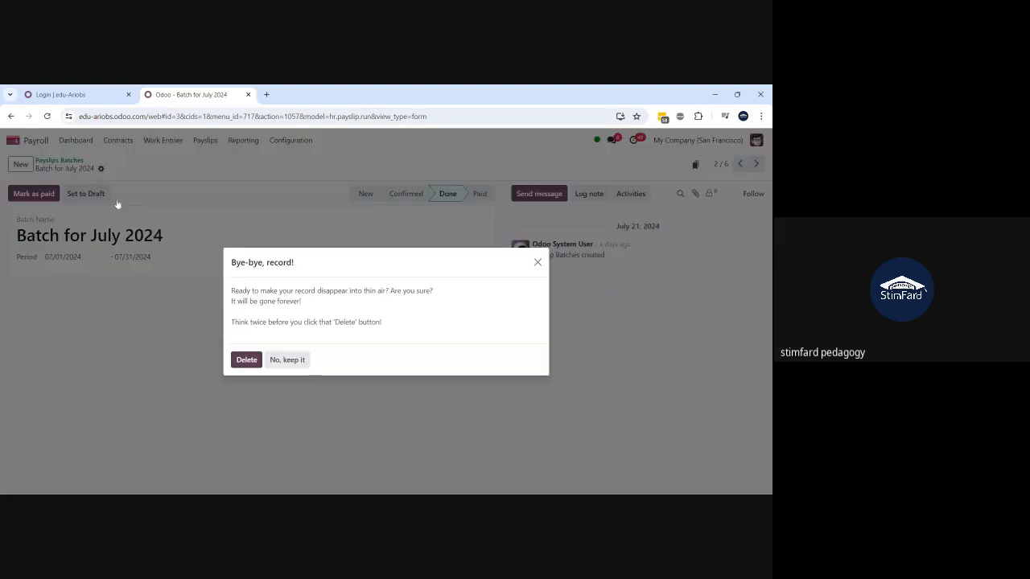
{"action": "left_click", "coordinate": [240, 359]}
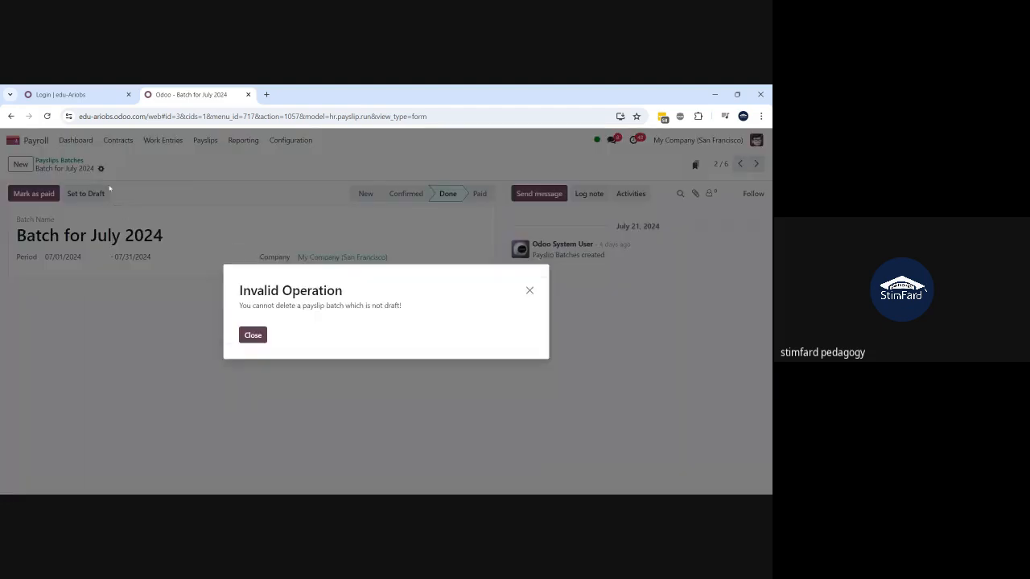
{"action": "left_click", "coordinate": [252, 335]}
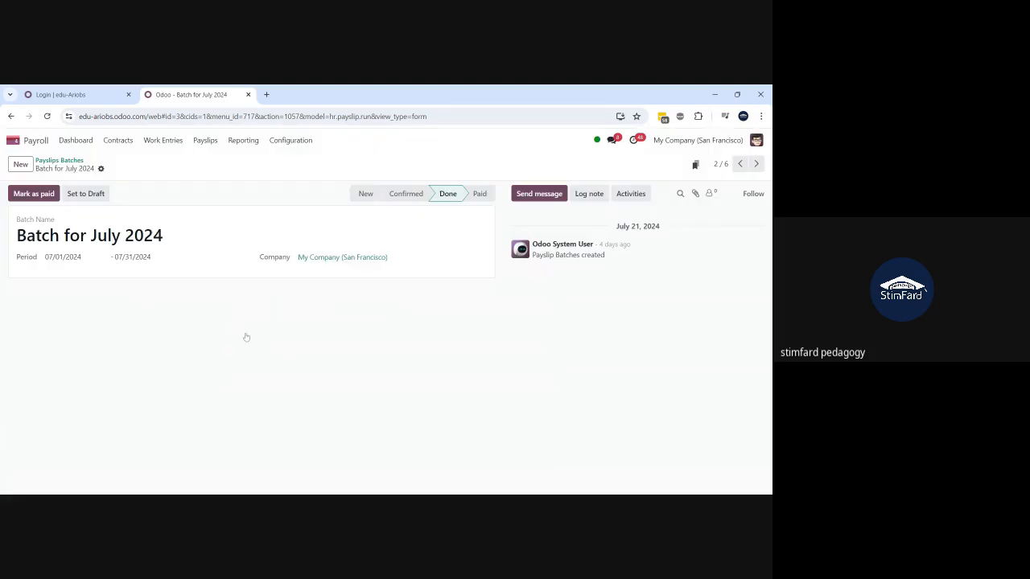
{"action": "left_click", "coordinate": [97, 194]}
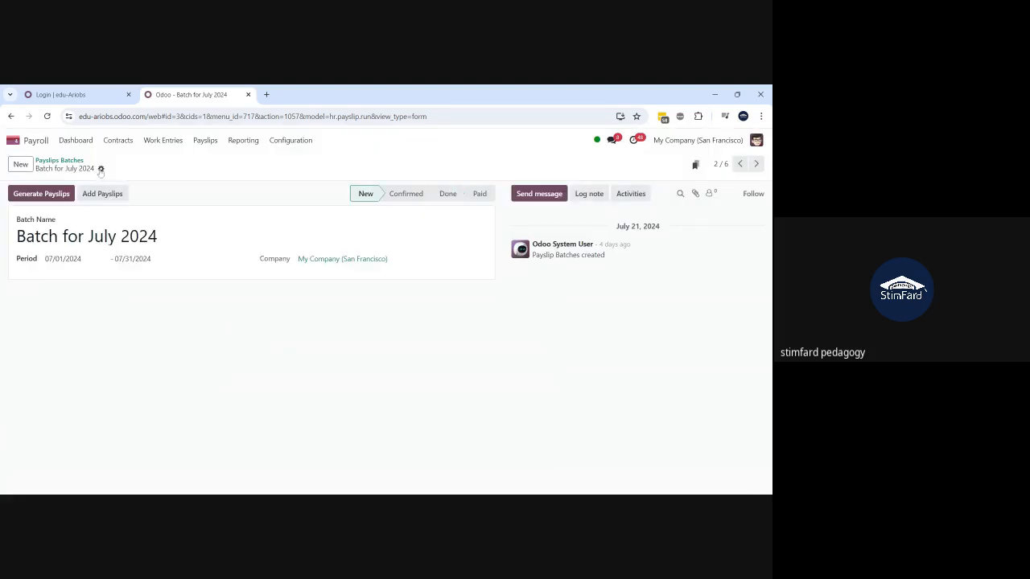
{"action": "left_click", "coordinate": [100, 168]}
{"action": "left_click", "coordinate": [122, 198]}
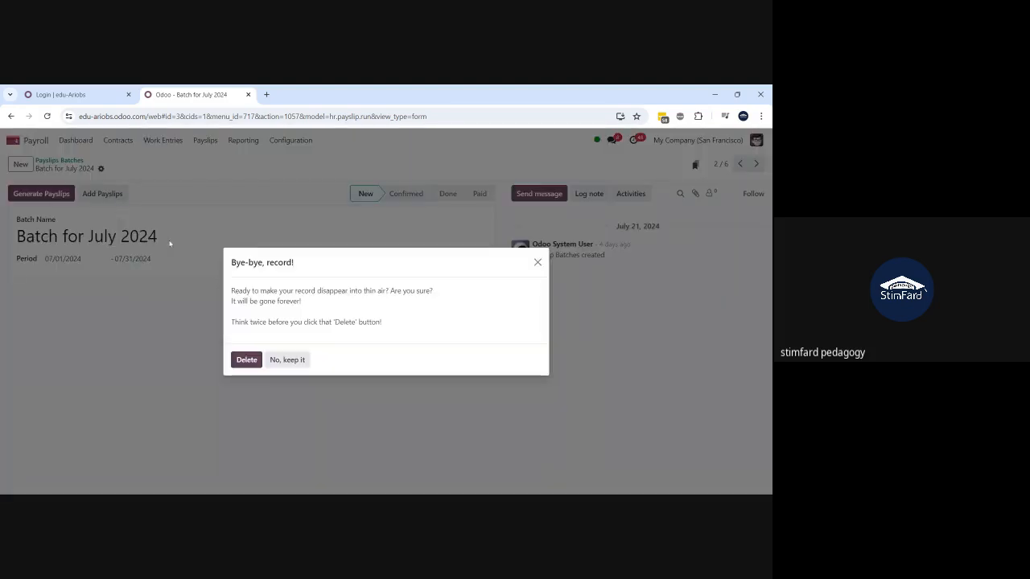
{"action": "left_click", "coordinate": [246, 360]}
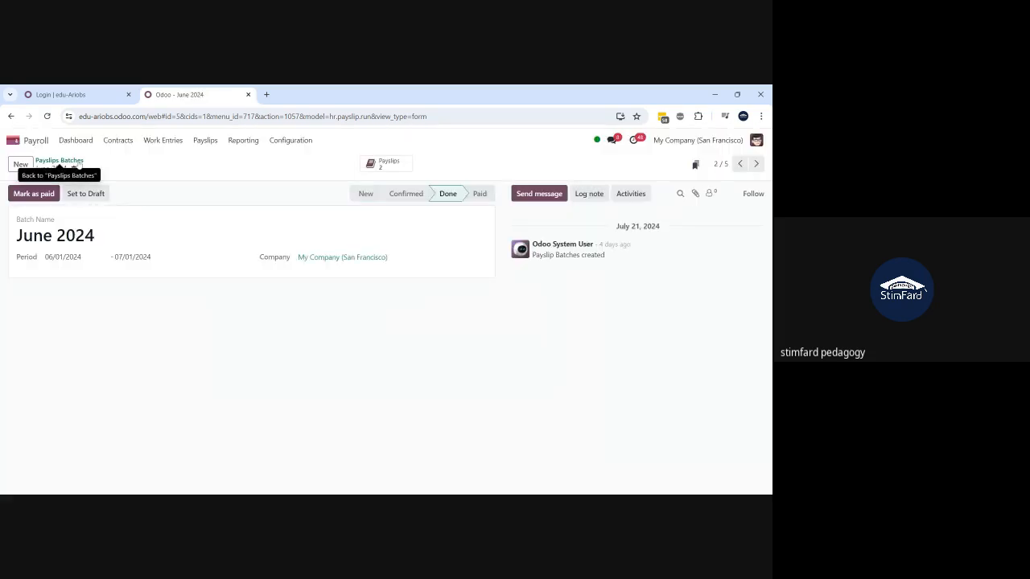
- Delete the 'Correction batch for July 2024', leaving four batches listed
{"action": "left_click", "coordinate": [59, 164]}
{"action": "left_click", "coordinate": [82, 212]}
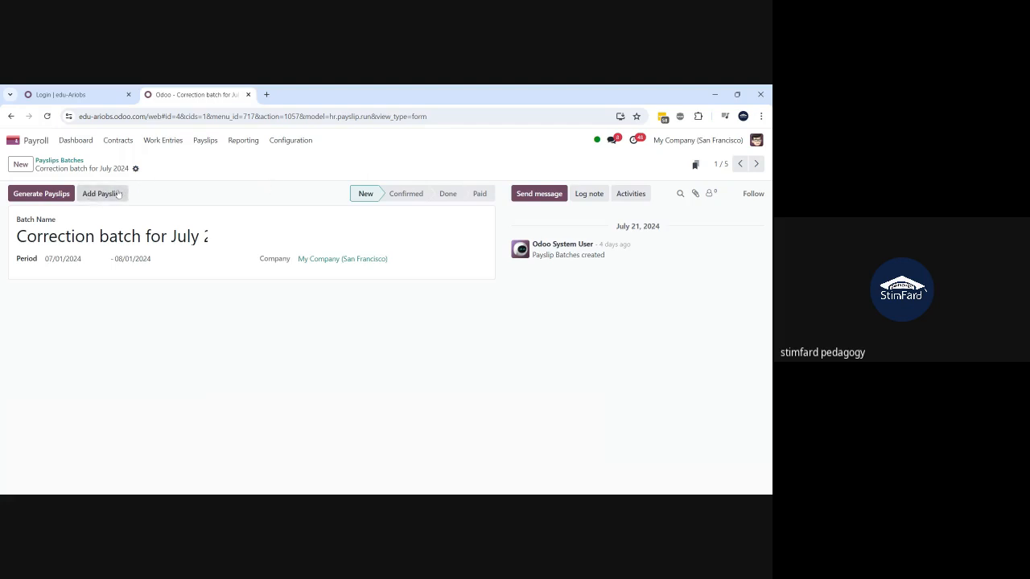
{"action": "left_click", "coordinate": [135, 169]}
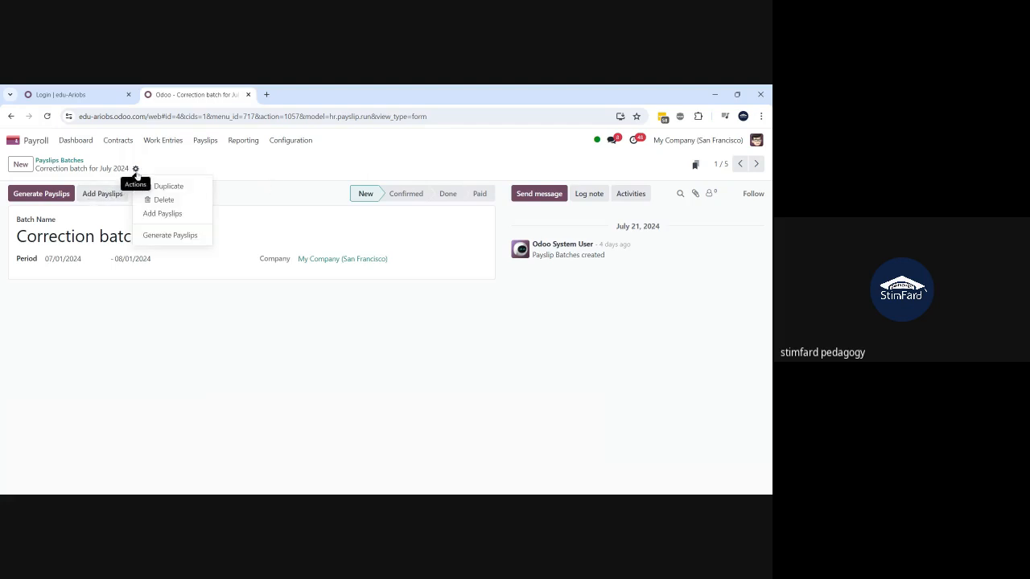
{"action": "left_click", "coordinate": [157, 200]}
{"action": "left_click", "coordinate": [249, 359]}
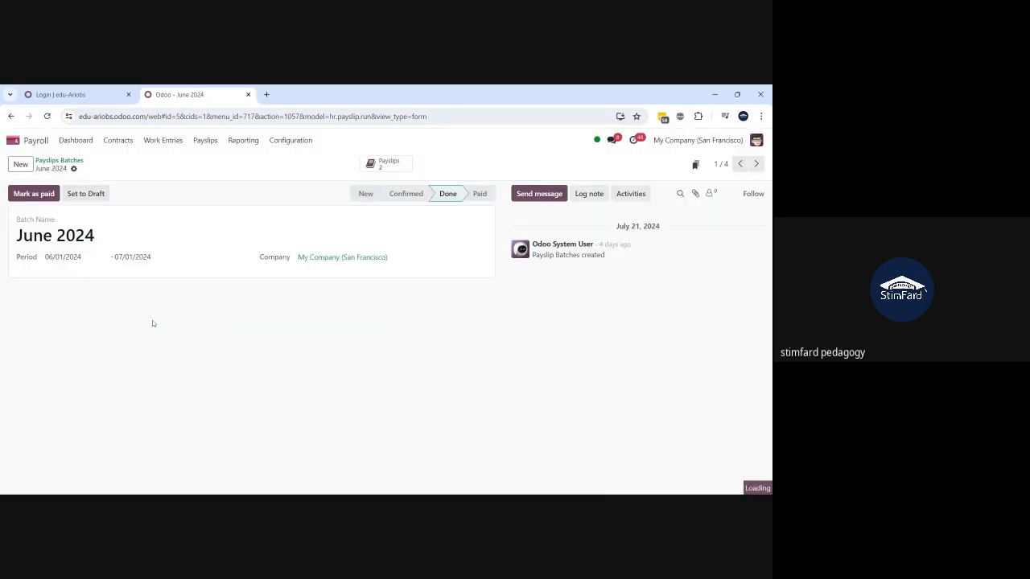
{"action": "left_click", "coordinate": [45, 160]}
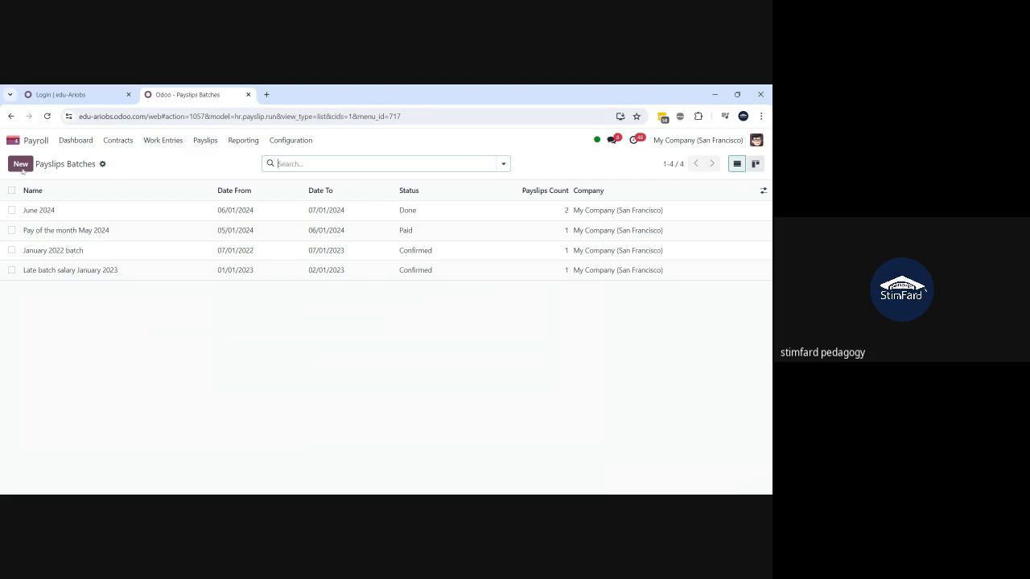
- Create and save a payslip batch named 'Jul-2024' for 07/01/2024–07/31/2024
{"action": "left_click", "coordinate": [22, 165]}
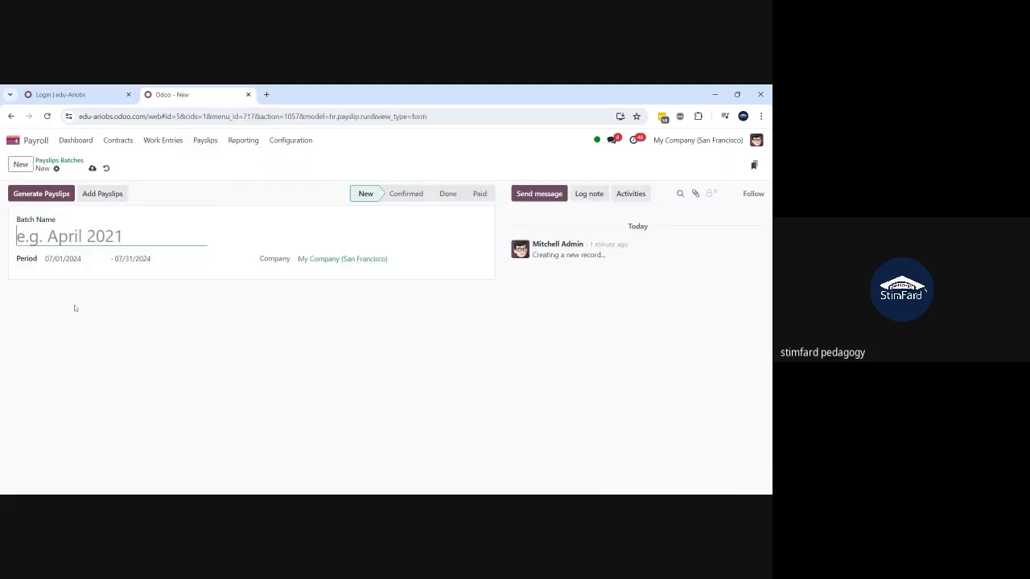
{"action": "type", "text": "jULY"}
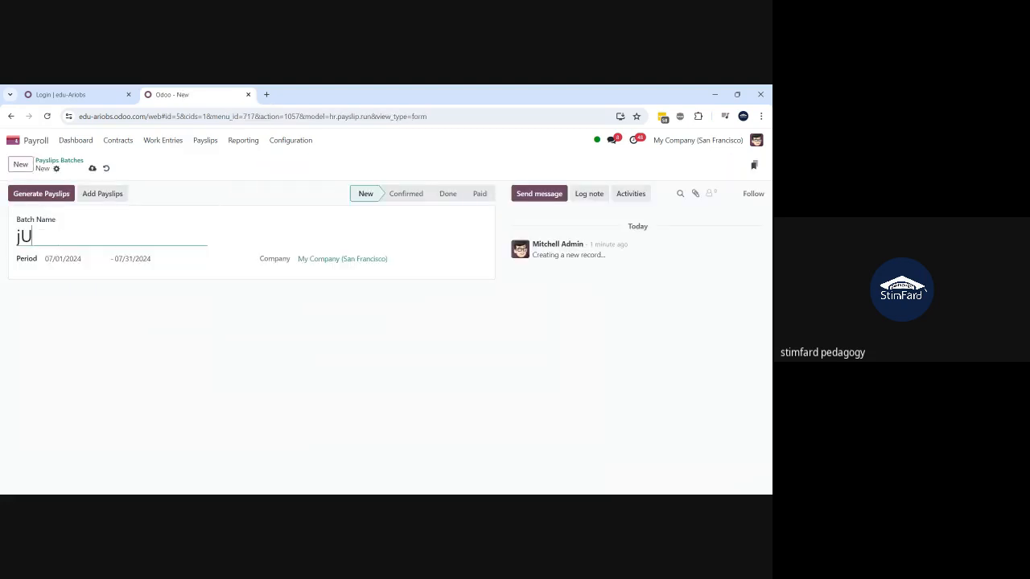
{"action": "key", "text": "BackSpace"}
{"action": "key", "text": "BackSpace"}
{"action": "key", "text": "BackSpace"}
{"action": "key", "text": "BackSpace"}
{"action": "type", "text": "Jul-2024"}
{"action": "left_click", "coordinate": [92, 168]}
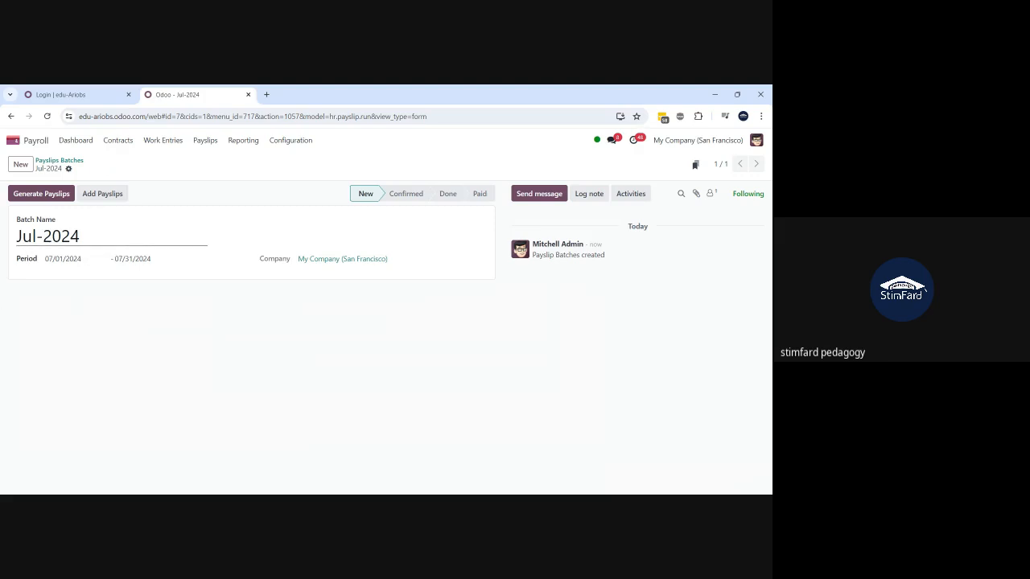
- Generate payslips for all listed employees, confirming the Jul-2024 batch with 24 payslips
{"action": "left_click", "coordinate": [45, 198]}
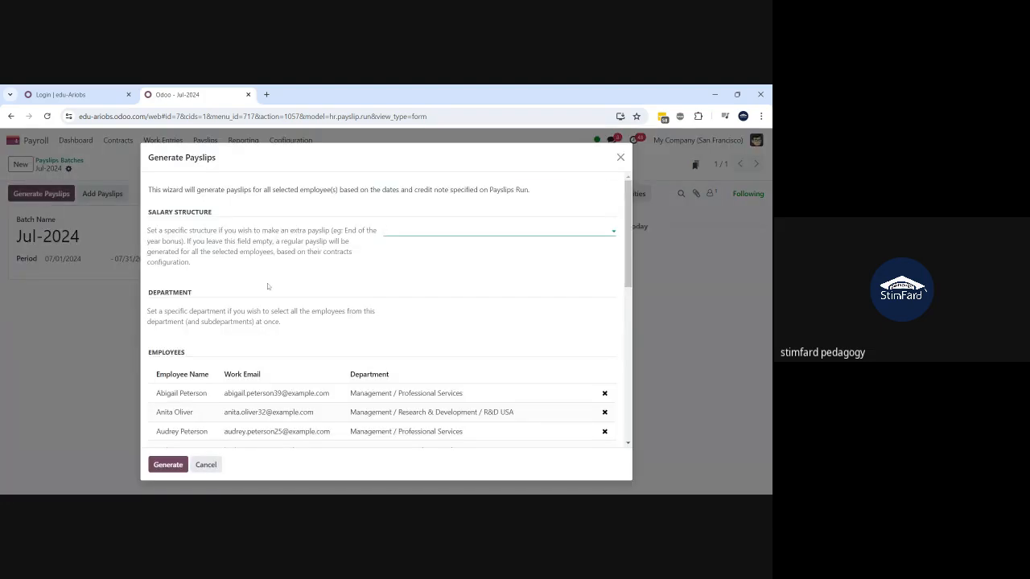
{"action": "scroll", "coordinate": [268, 287], "scroll_direction": "down", "scroll_amount": 6}
{"action": "scroll", "coordinate": [458, 430], "scroll_direction": "up", "scroll_amount": 3}
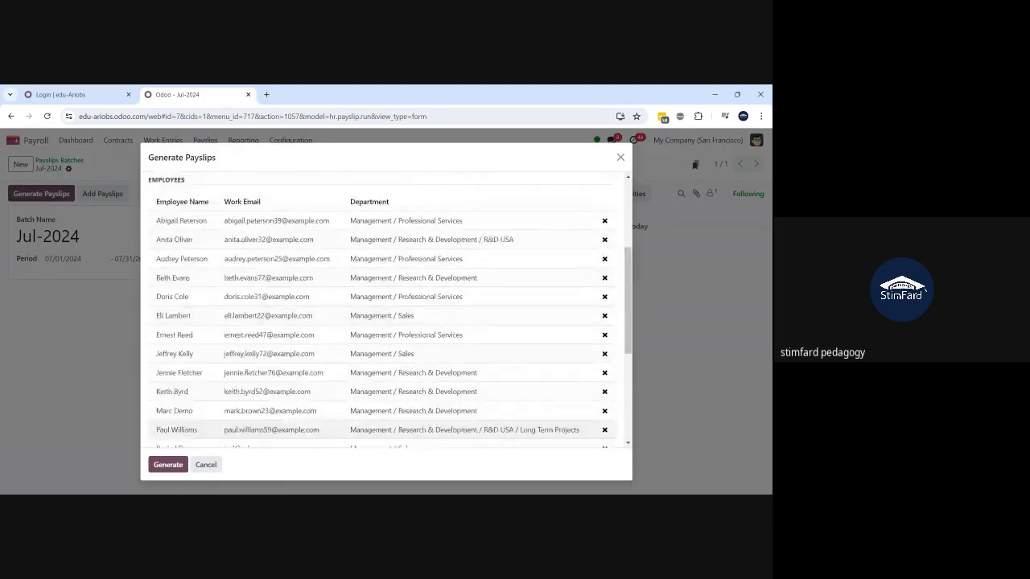
{"action": "scroll", "coordinate": [458, 430], "scroll_direction": "up", "scroll_amount": 3}
{"action": "scroll", "coordinate": [457, 430], "scroll_direction": "down", "scroll_amount": 8}
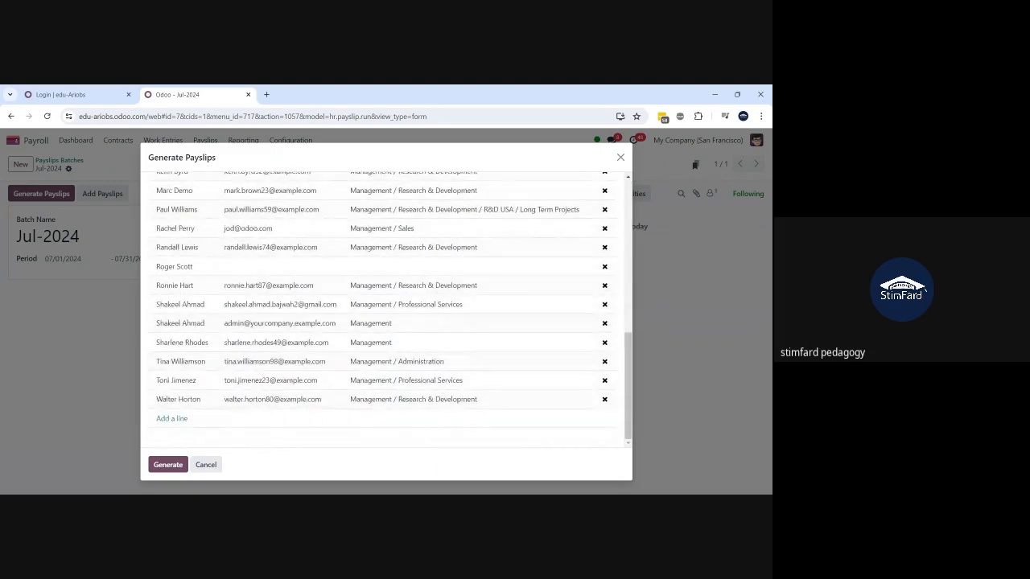
{"action": "scroll", "coordinate": [386, 306], "scroll_direction": "up", "scroll_amount": 7}
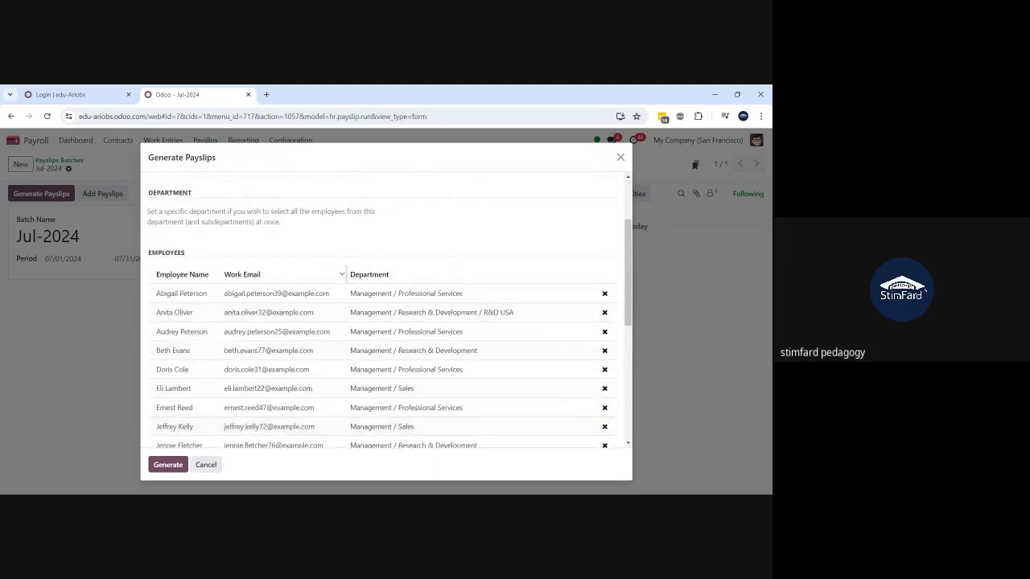
{"action": "scroll", "coordinate": [235, 375], "scroll_direction": "down", "scroll_amount": 4}
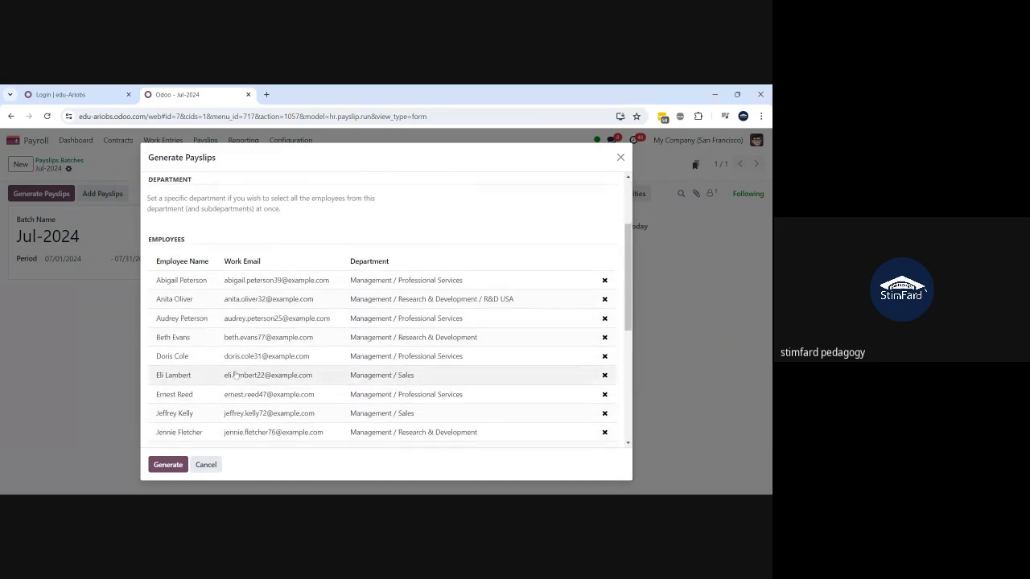
{"action": "scroll", "coordinate": [235, 375], "scroll_direction": "down", "scroll_amount": 5}
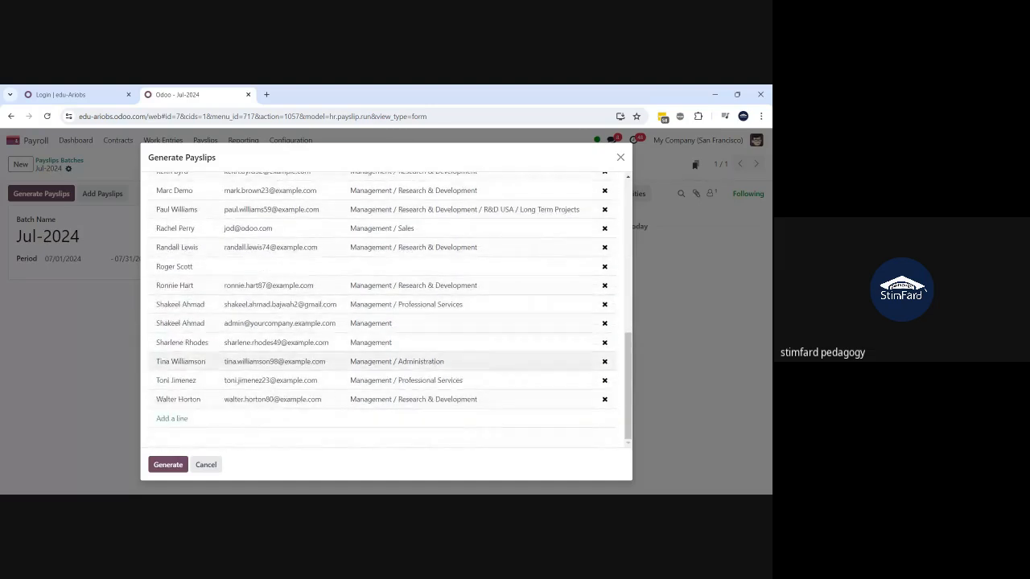
{"action": "scroll", "coordinate": [235, 366], "scroll_direction": "up", "scroll_amount": 8}
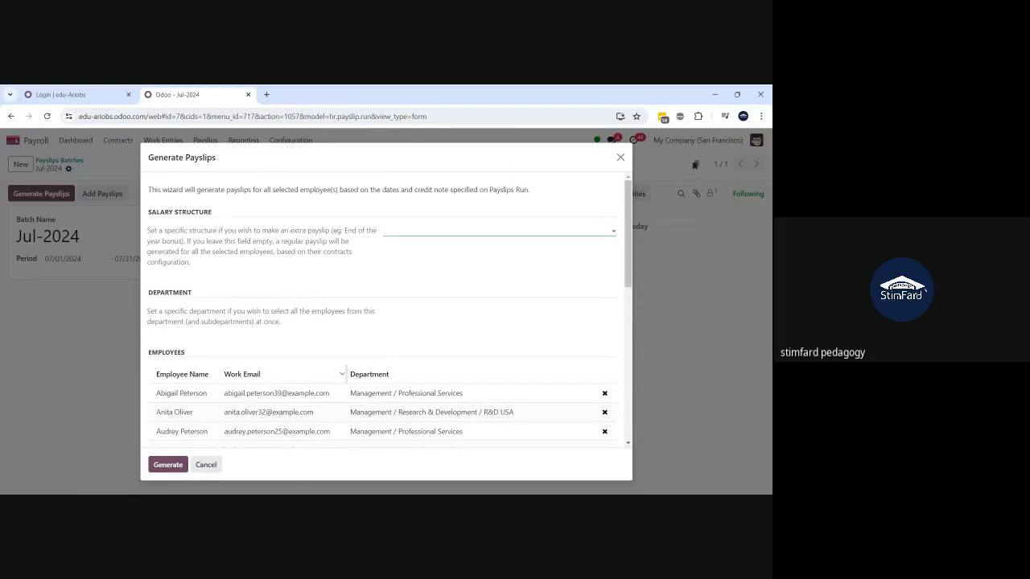
{"action": "left_click", "coordinate": [168, 465]}
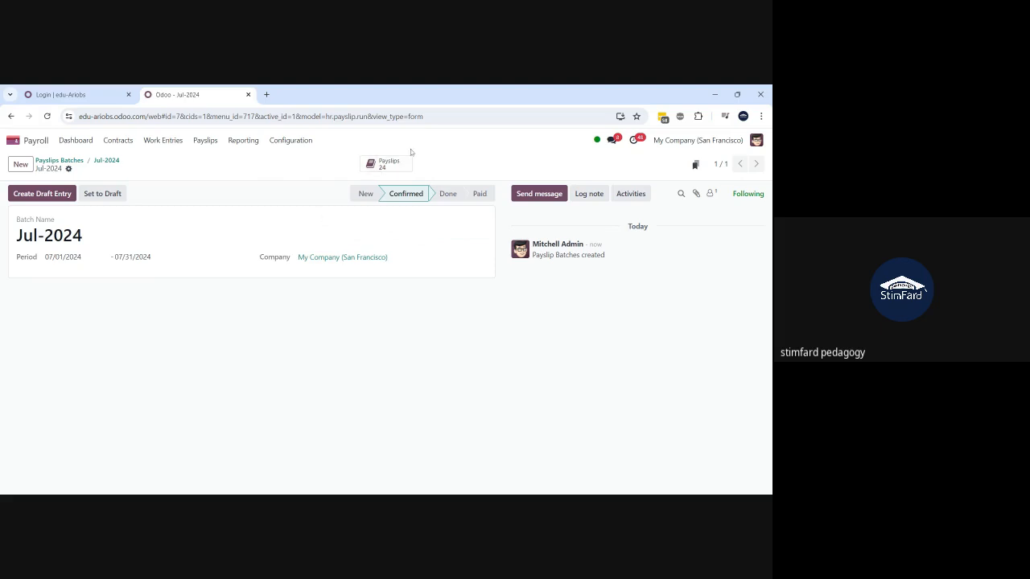
- Open the batch's 24 payslips and filter by one employee's name, leaving SLIP/001, SLIP/002 and SLIP/024
{"action": "left_click", "coordinate": [382, 167]}
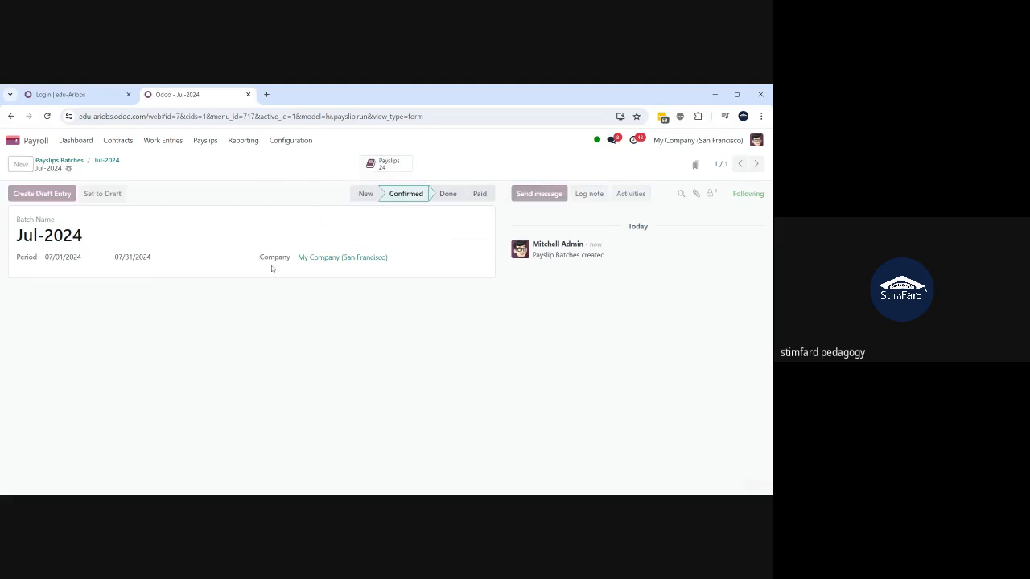
{"action": "scroll", "coordinate": [223, 341], "scroll_direction": "down", "scroll_amount": 5}
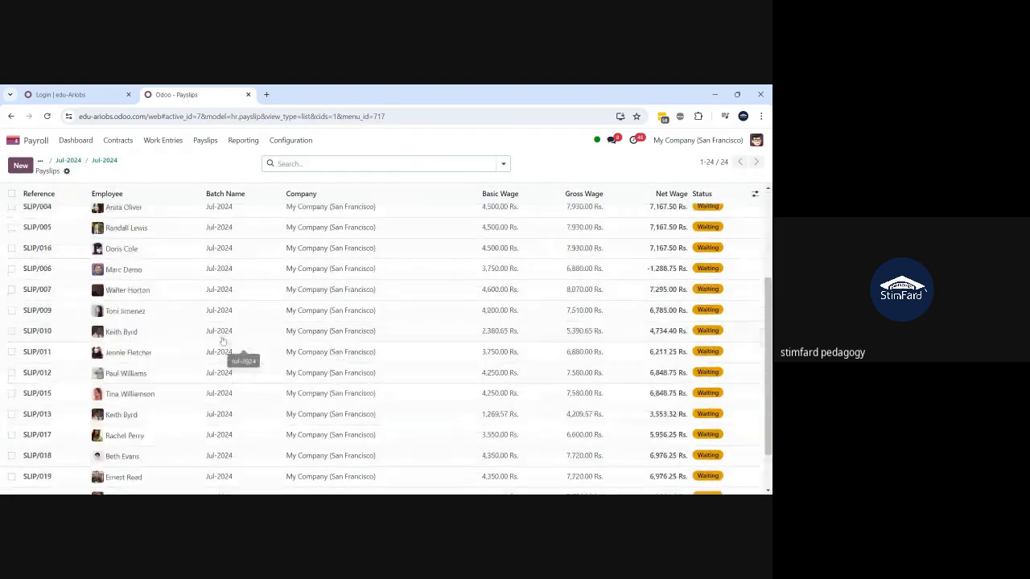
{"action": "scroll", "coordinate": [223, 341], "scroll_direction": "up", "scroll_amount": 5}
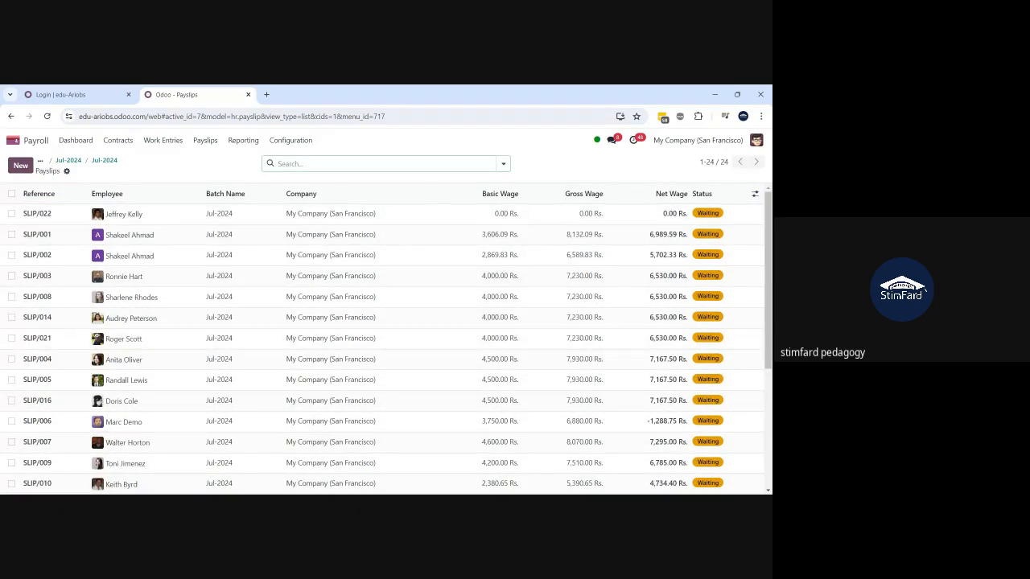
{"action": "type", "text": "shakeel"}
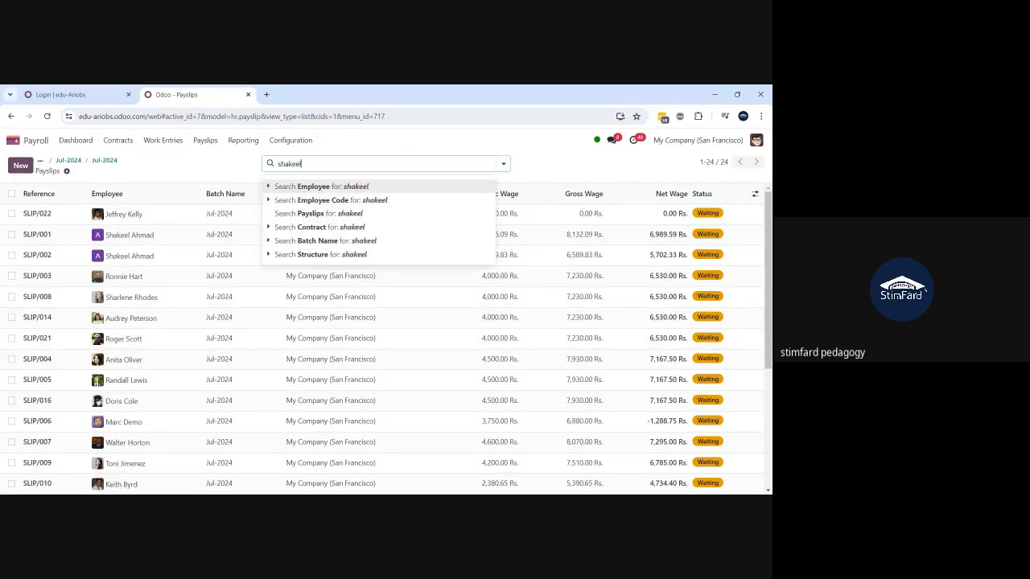
{"action": "key", "text": "Return"}
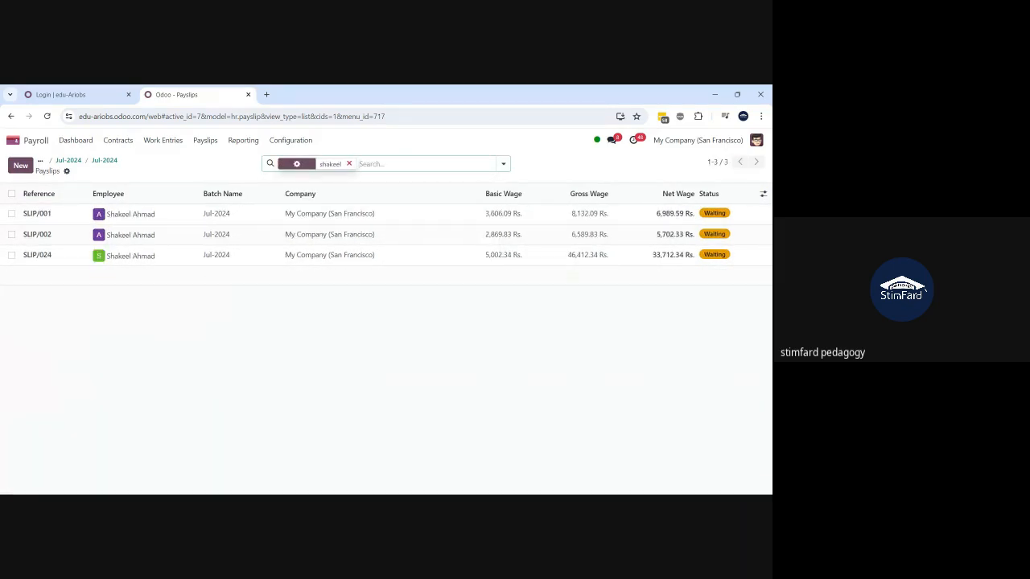
- Open payslip SLIP/024 and check its worked days: 20.00 days totalling 5,002.34 Rs
{"action": "left_click", "coordinate": [147, 264]}
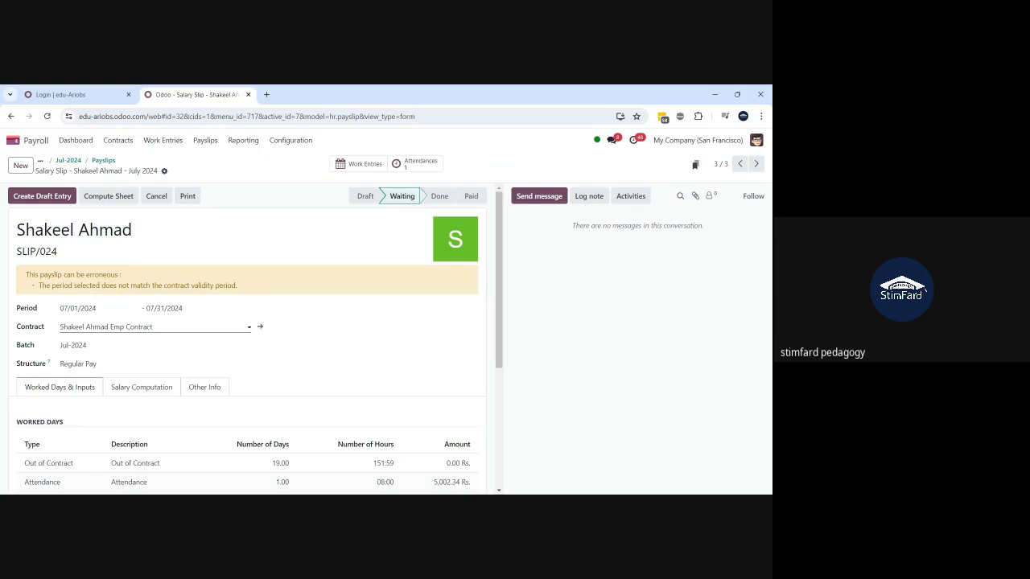
{"action": "scroll", "coordinate": [257, 322], "scroll_direction": "down", "scroll_amount": 1}
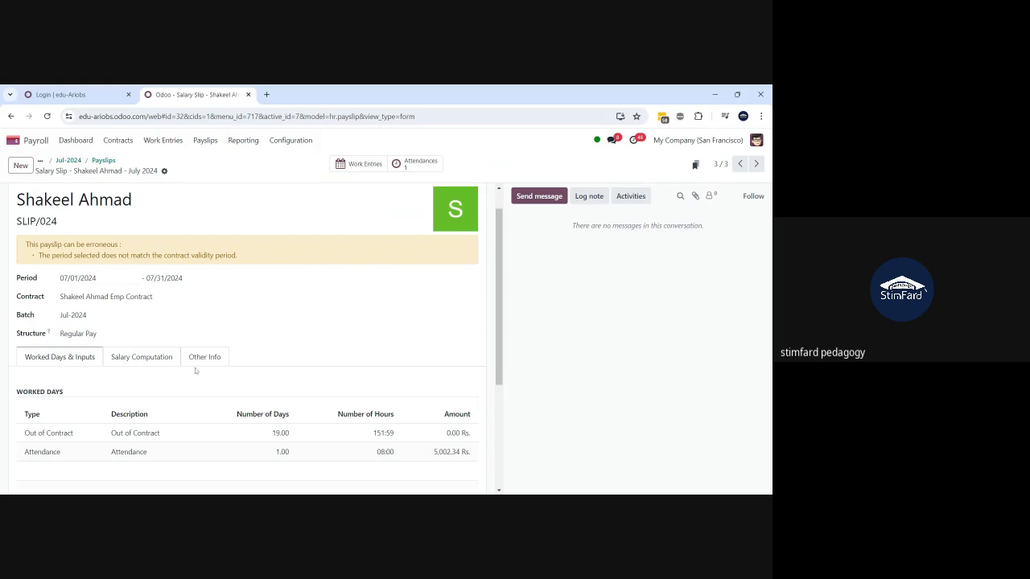
{"action": "scroll", "coordinate": [195, 368], "scroll_direction": "down", "scroll_amount": 2}
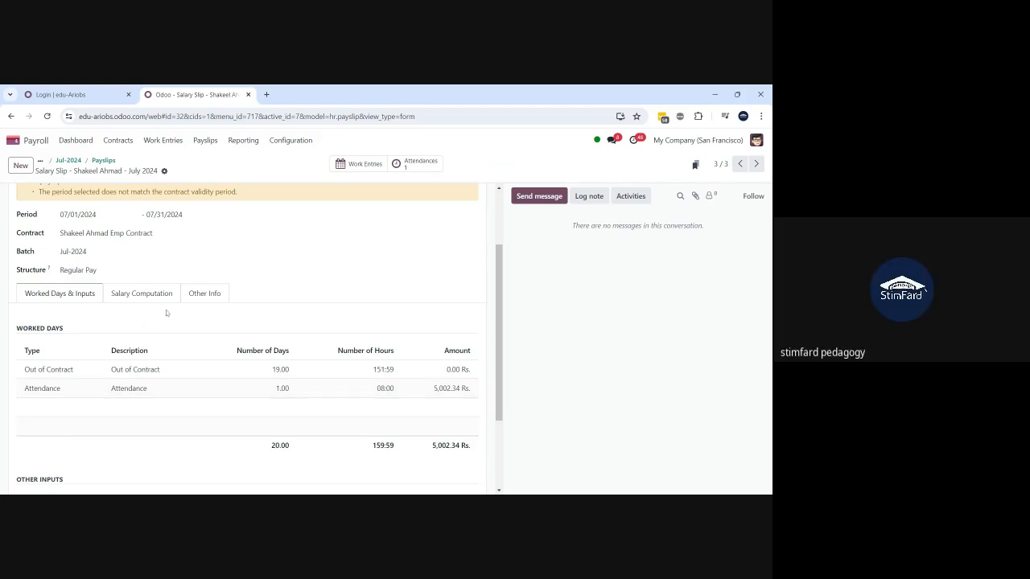
- Show SLIP/024's Salary Computation lines and scroll through gross 46,412.34 Rs. down to net 33,712.34 Rs
{"action": "left_click", "coordinate": [133, 296]}
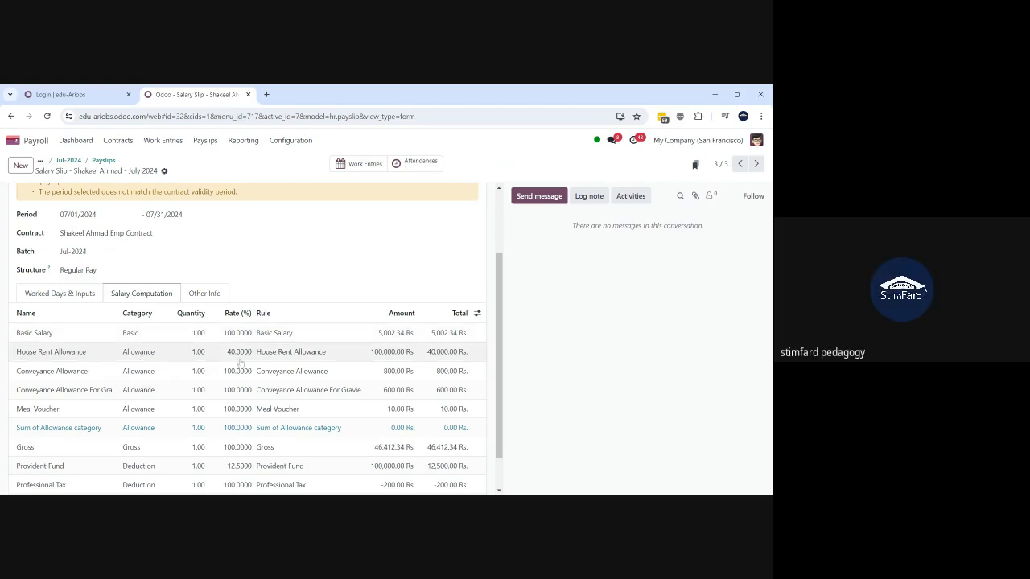
{"action": "scroll", "coordinate": [240, 364], "scroll_direction": "down", "scroll_amount": 1}
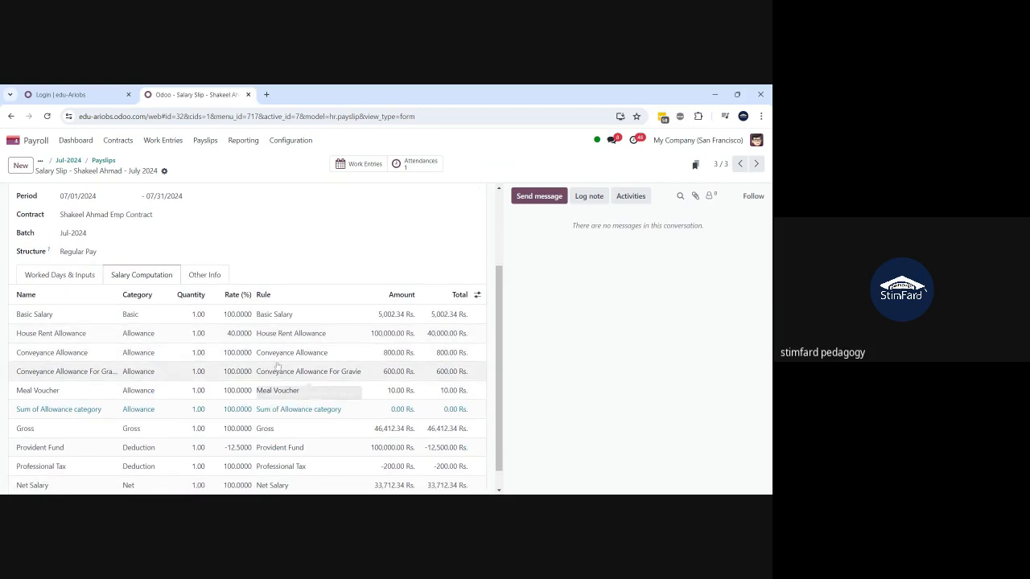
{"action": "scroll", "coordinate": [230, 362], "scroll_direction": "down", "scroll_amount": 1}
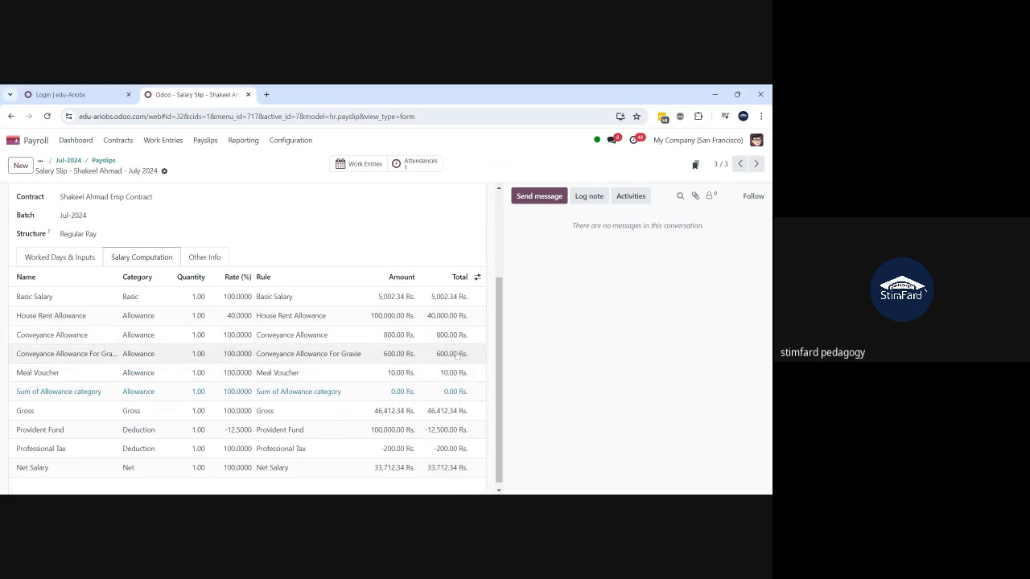
{"action": "scroll", "coordinate": [133, 383], "scroll_direction": "down", "scroll_amount": 1}
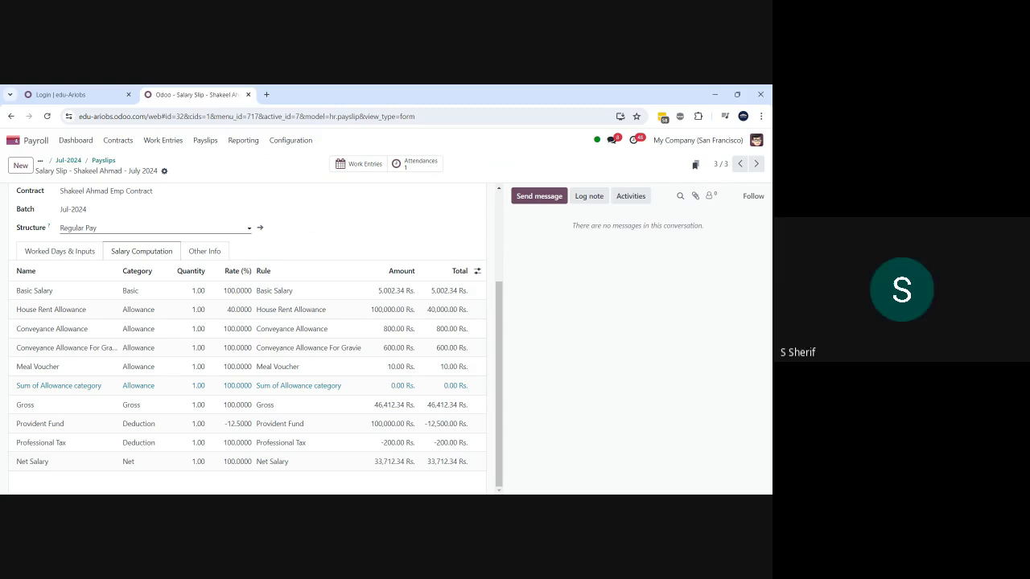
{"action": "scroll", "coordinate": [249, 338], "scroll_direction": "up", "scroll_amount": 2}
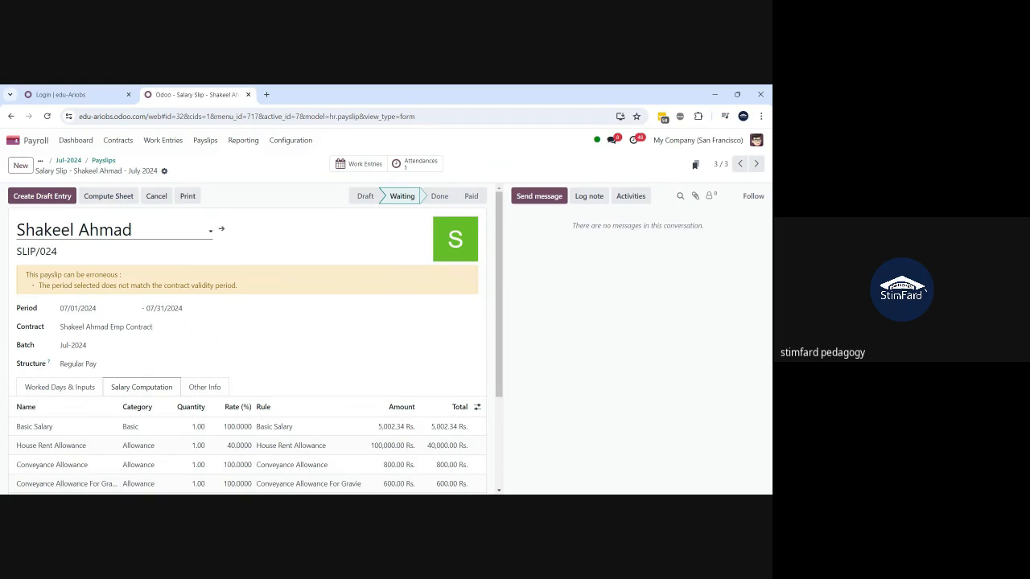
{"action": "scroll", "coordinate": [122, 438], "scroll_direction": "down", "scroll_amount": 3}
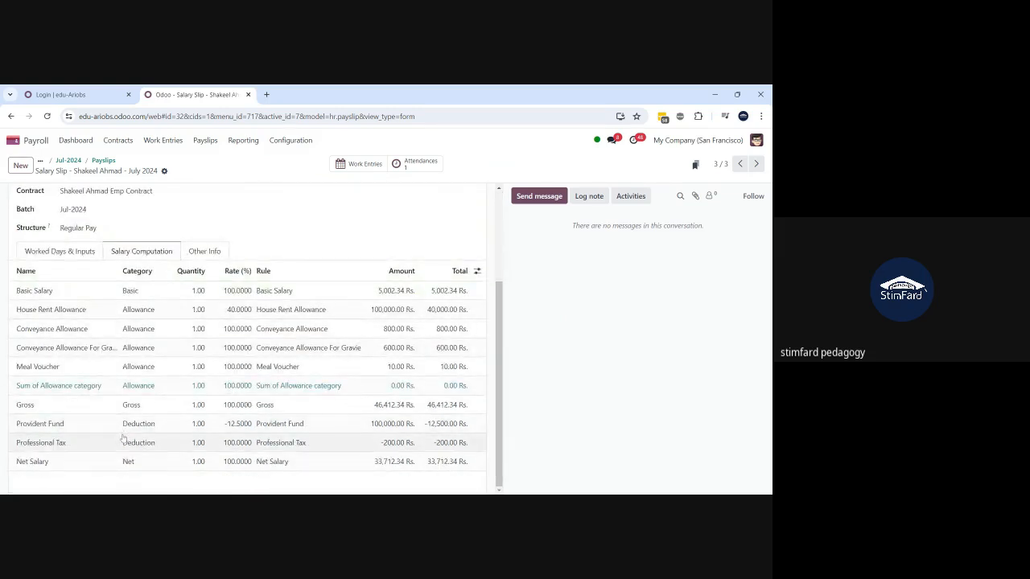
{"action": "scroll", "coordinate": [122, 438], "scroll_direction": "up", "scroll_amount": 3}
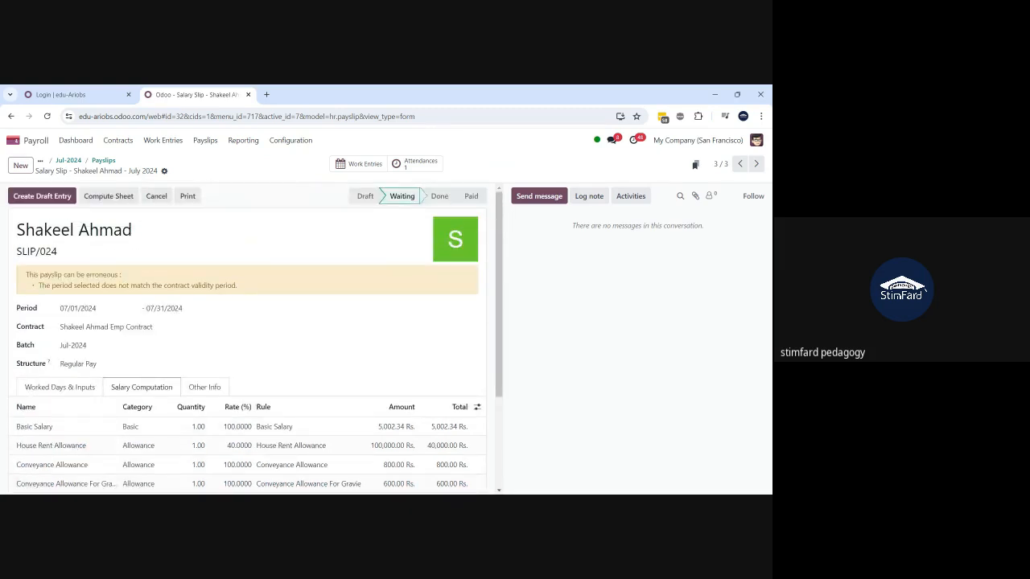
- Start a new record under Contracts > Salary Attachments and choose the employee
{"action": "left_click", "coordinate": [117, 141]}
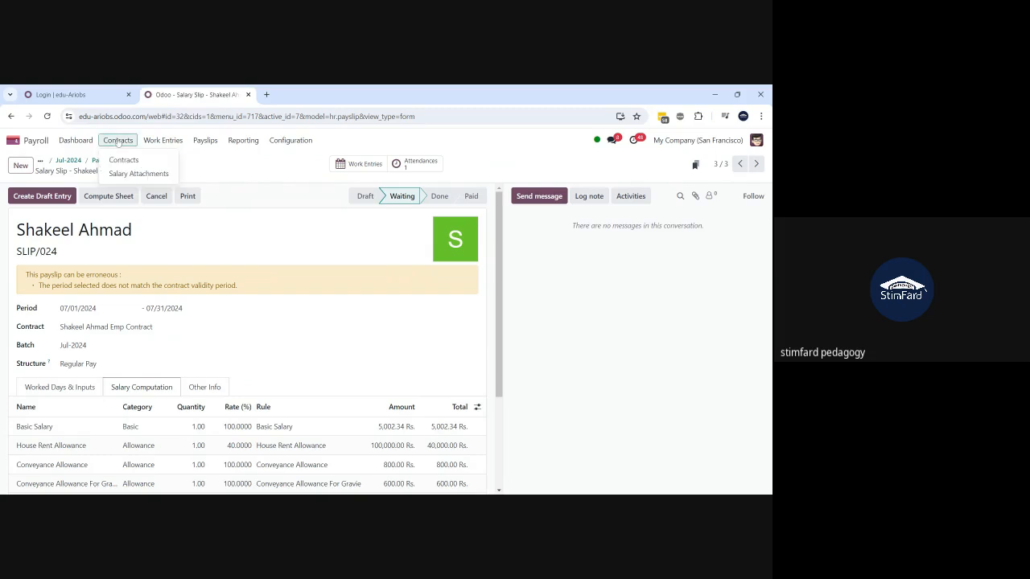
{"action": "left_click", "coordinate": [140, 175]}
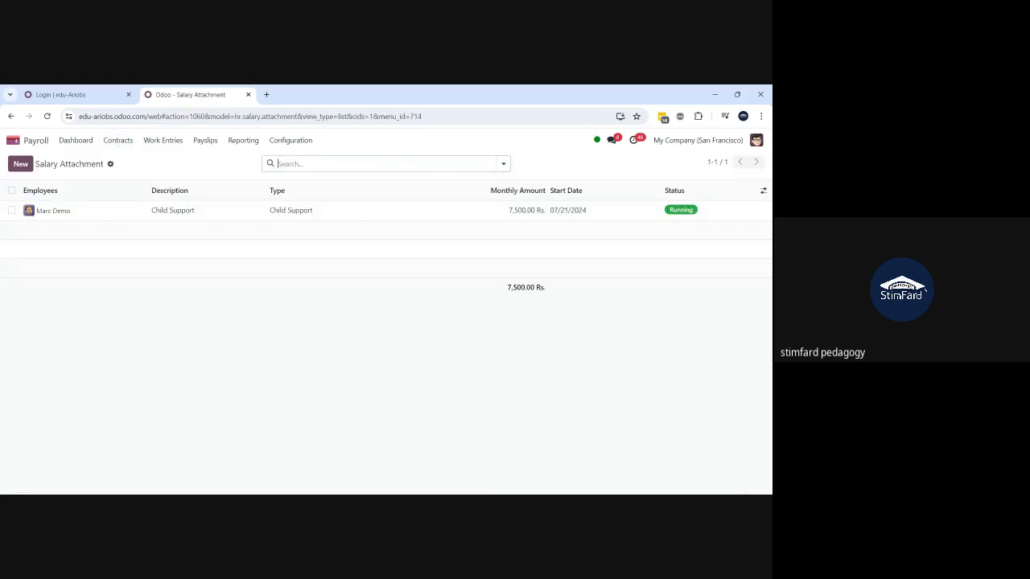
{"action": "left_click", "coordinate": [20, 163]}
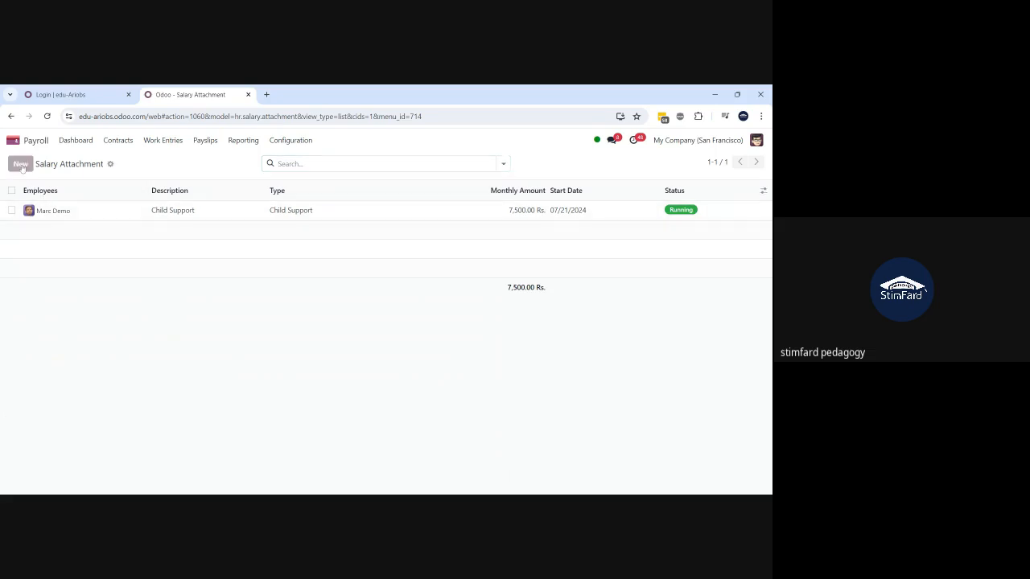
{"action": "type", "text": "shakee"}
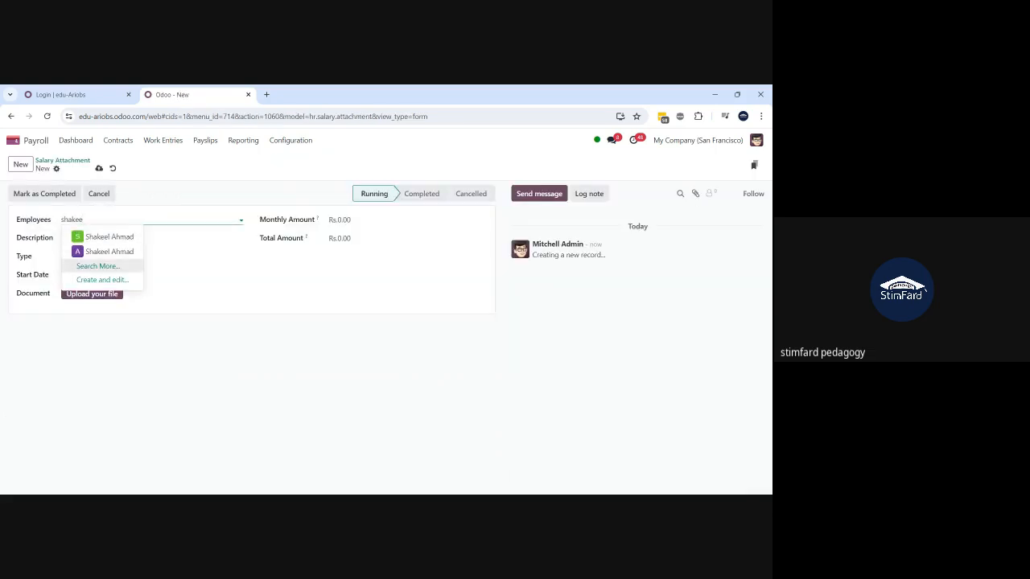
{"action": "left_click", "coordinate": [109, 236]}
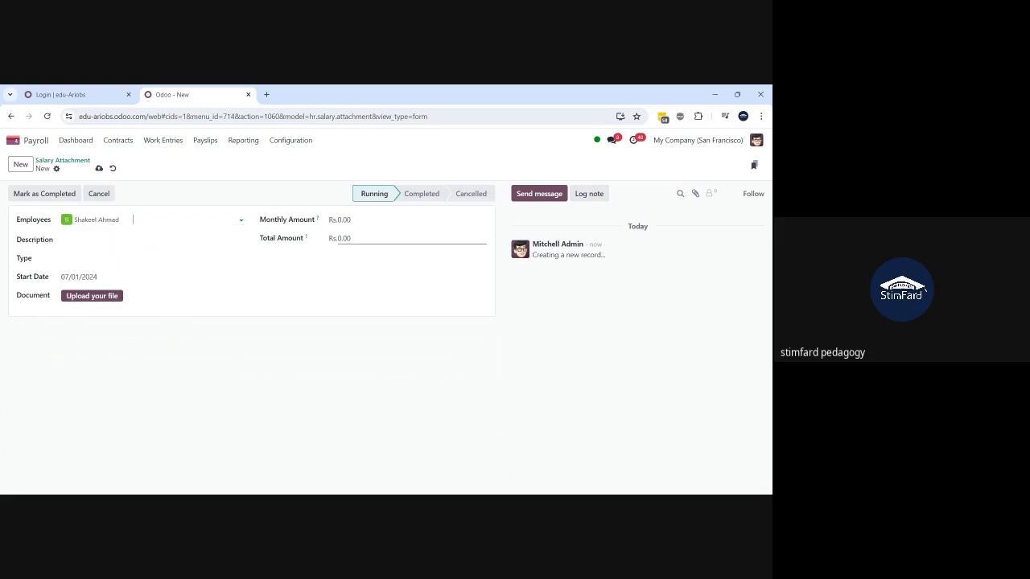
- Enter total amount 100,000, description 'Loan for house construction' and type Attachment of Salary
{"action": "left_click", "coordinate": [364, 238]}
{"action": "type", "text": "100000"}
{"action": "left_click", "coordinate": [121, 240]}
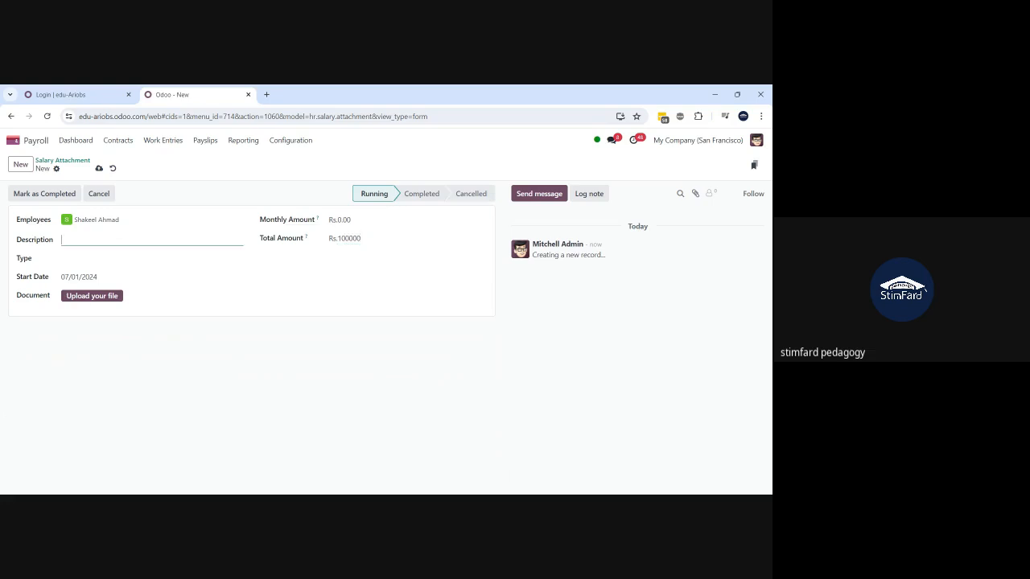
{"action": "type", "text": "Loan for house construction"}
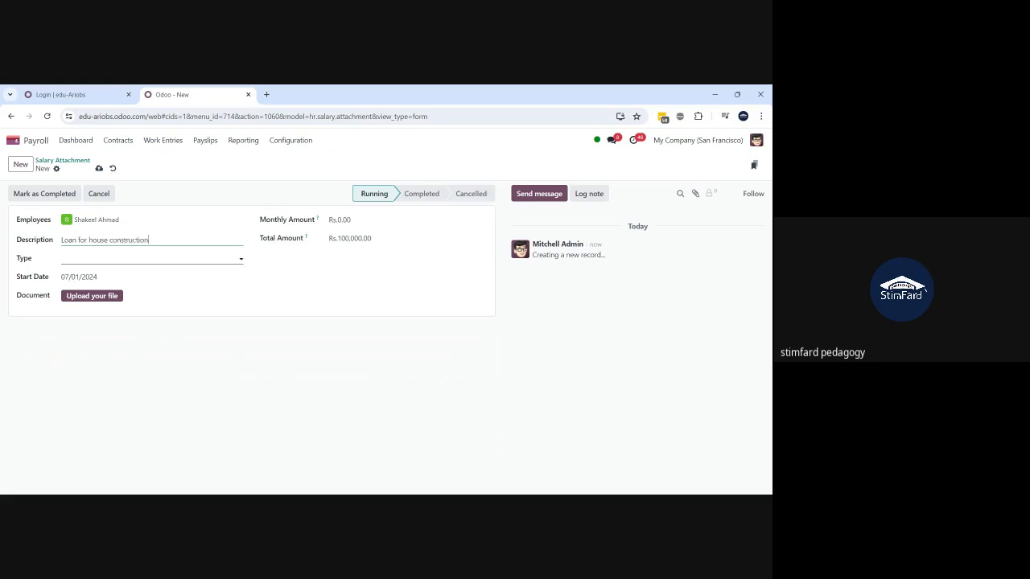
{"action": "left_click", "coordinate": [121, 259]}
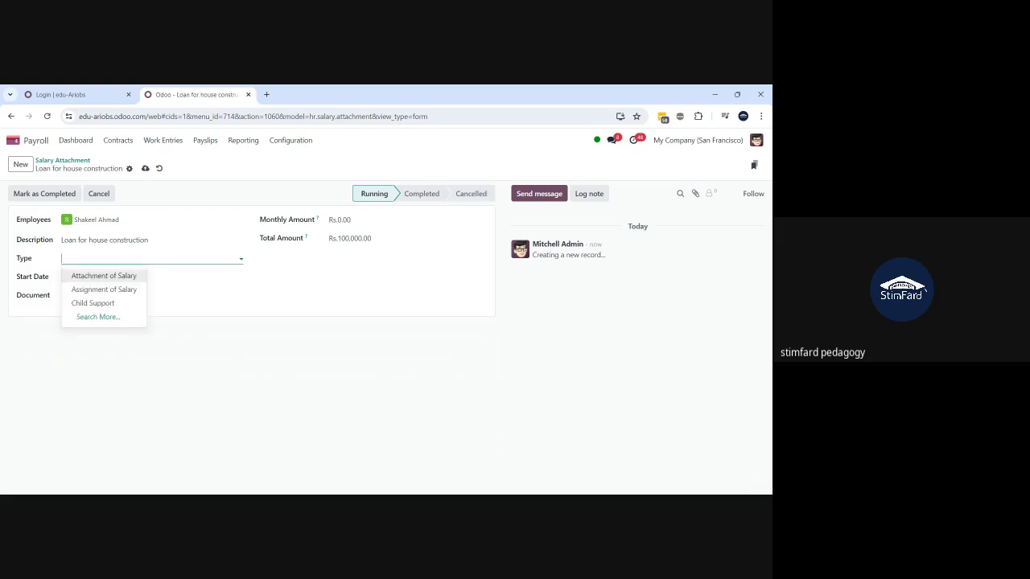
{"action": "left_click", "coordinate": [134, 279]}
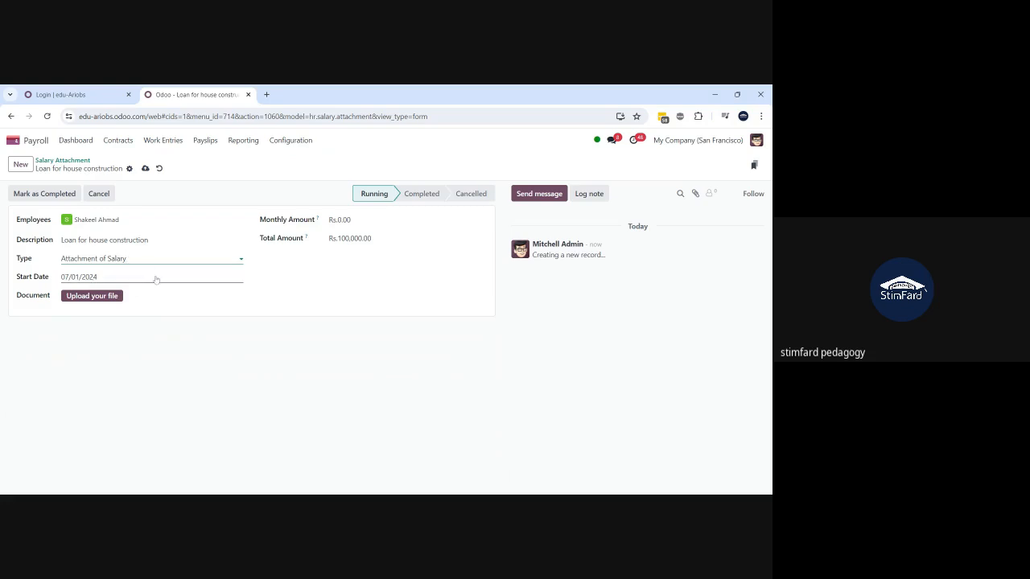
- Set the monthly amount to 10,000 and save the attachment
{"action": "left_click", "coordinate": [341, 221]}
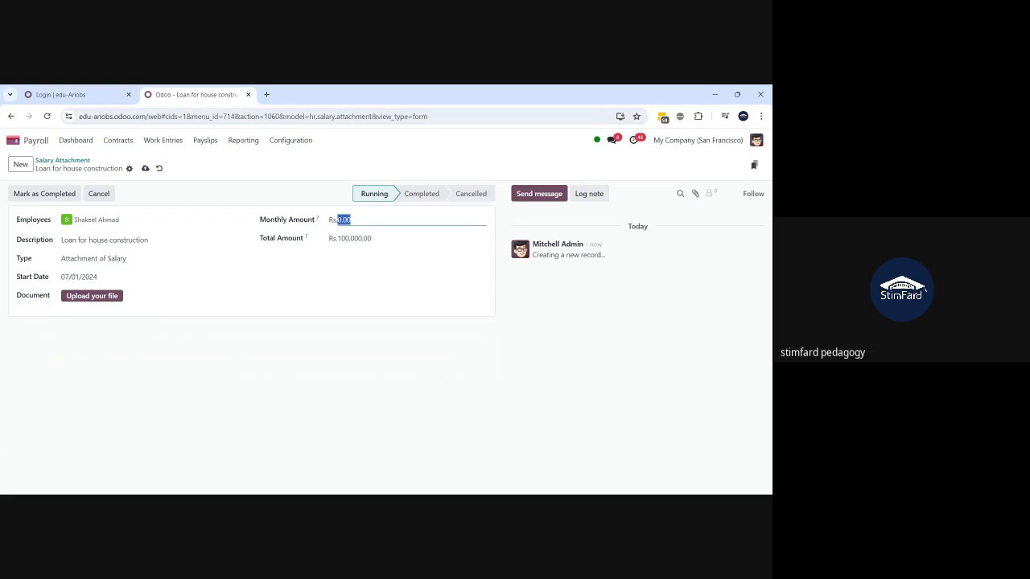
{"action": "type", "text": "10000"}
{"action": "key", "text": "Tab"}
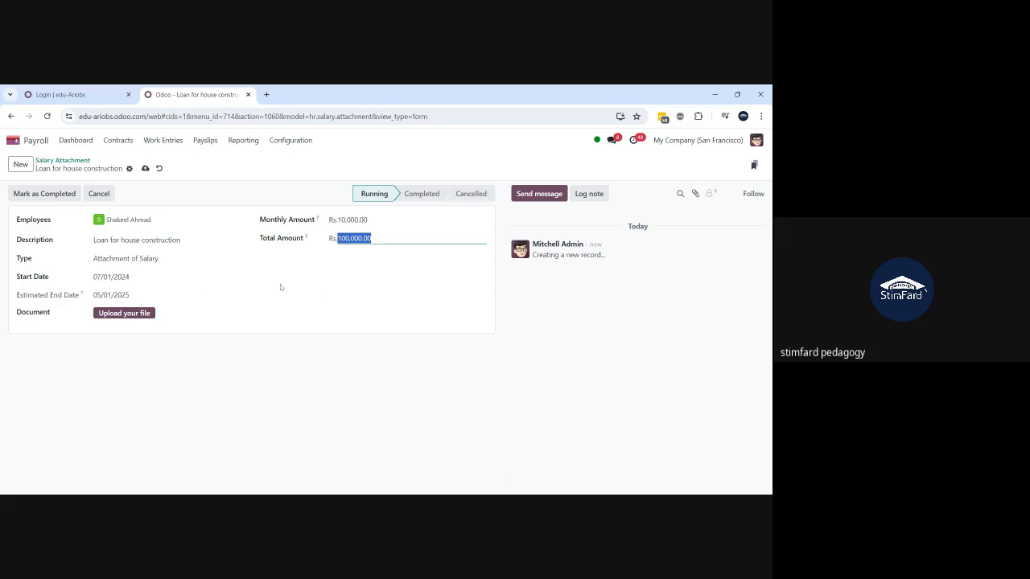
{"action": "left_click", "coordinate": [145, 169]}
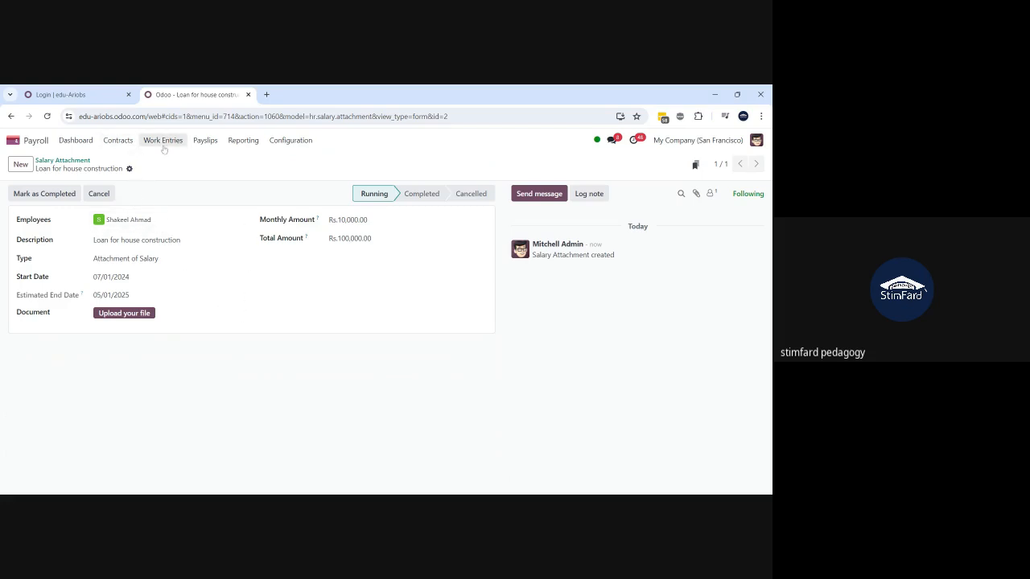
- Open the Jul-2024 payslip batch and list its 24 payslips
{"action": "left_click", "coordinate": [202, 141]}
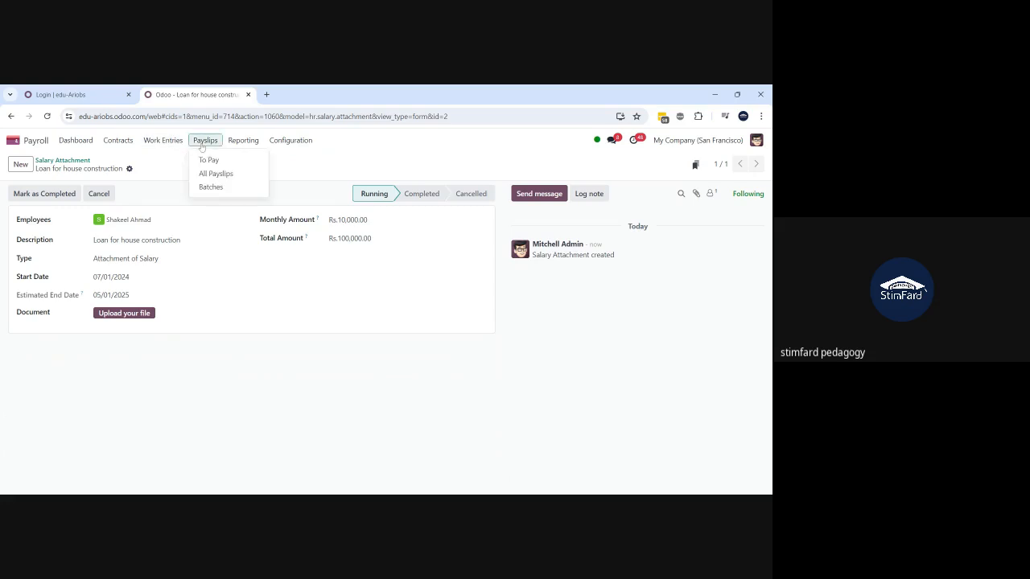
{"action": "left_click", "coordinate": [159, 172]}
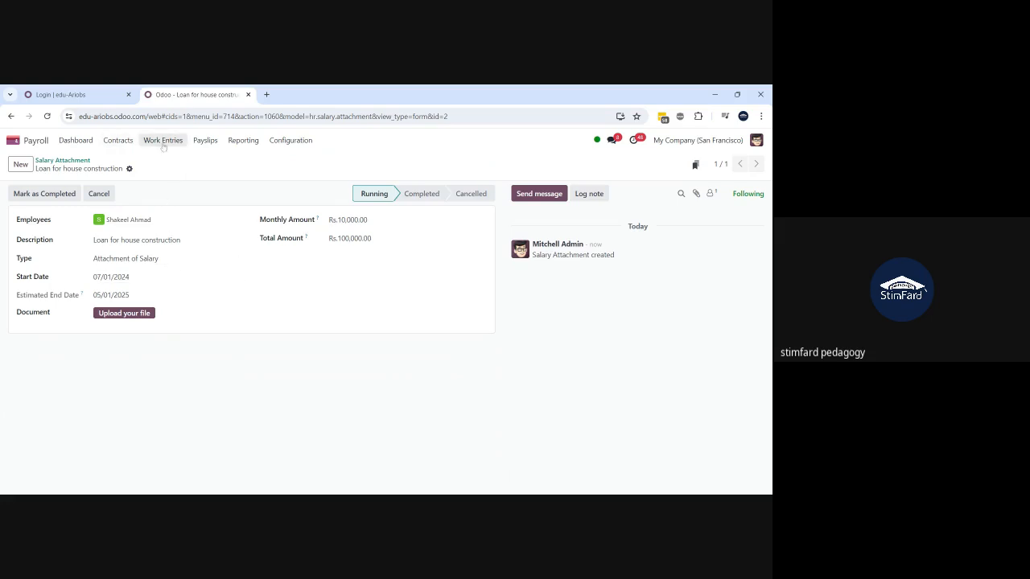
{"action": "left_click", "coordinate": [202, 143]}
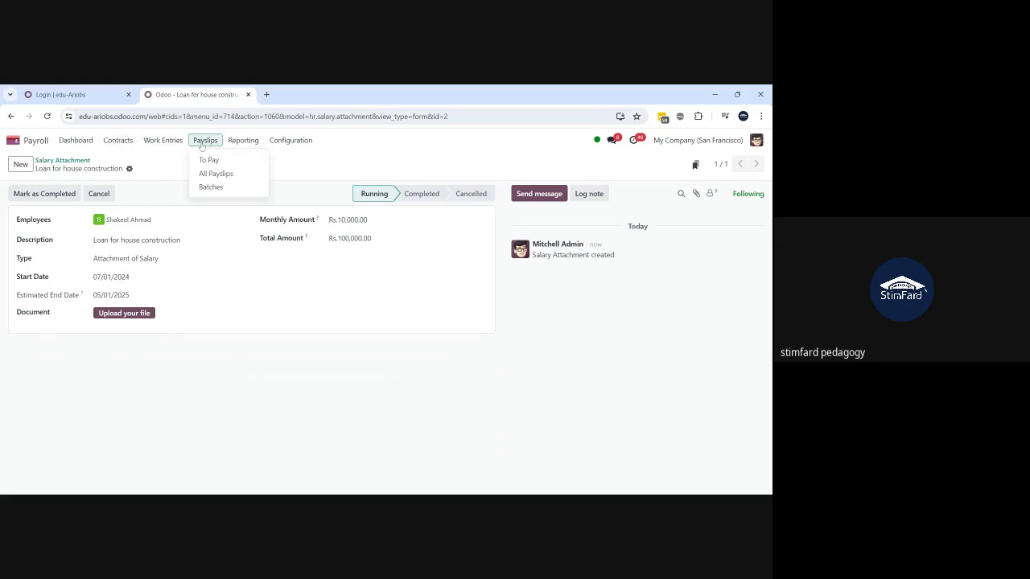
{"action": "left_click", "coordinate": [211, 186]}
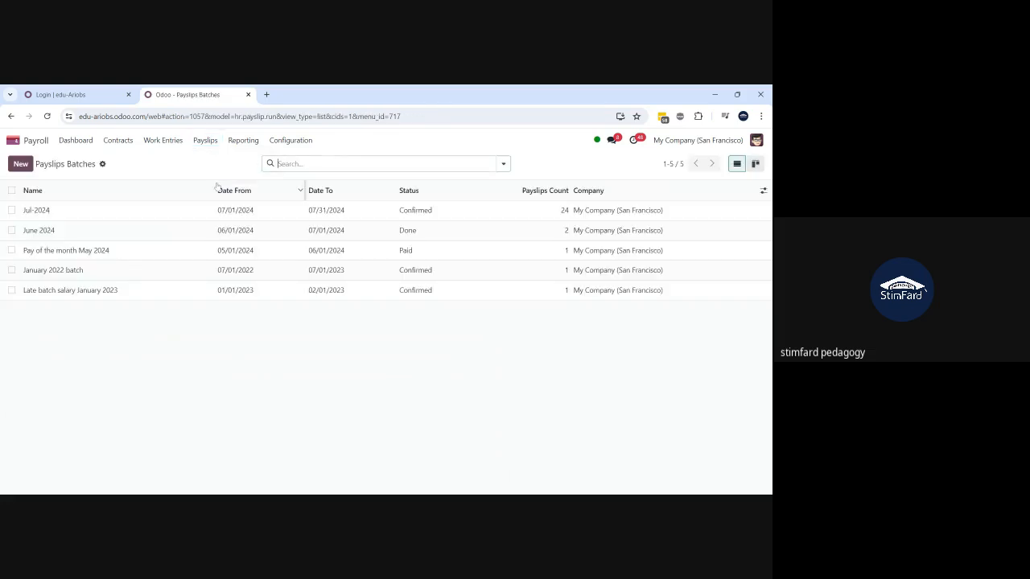
{"action": "left_click", "coordinate": [92, 215]}
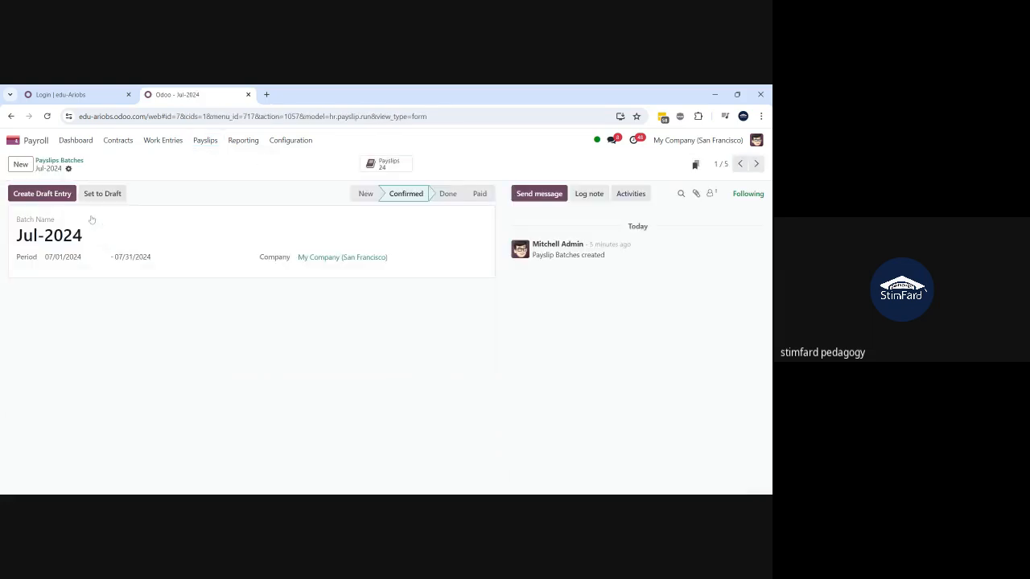
{"action": "left_click", "coordinate": [387, 167]}
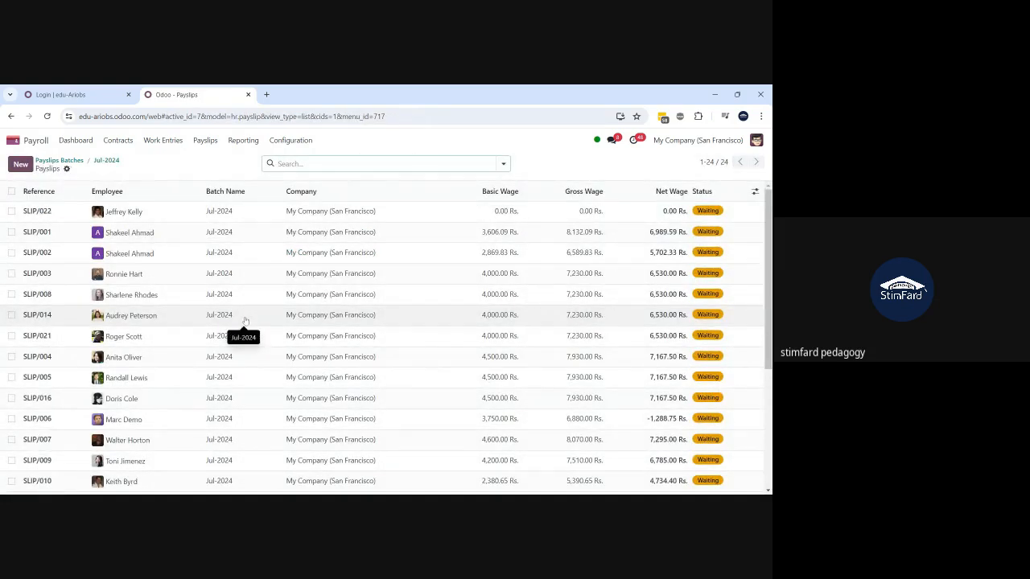
- Filter the batch payslips by the employee's name, then remove the filter
{"action": "type", "text": "shakeel"}
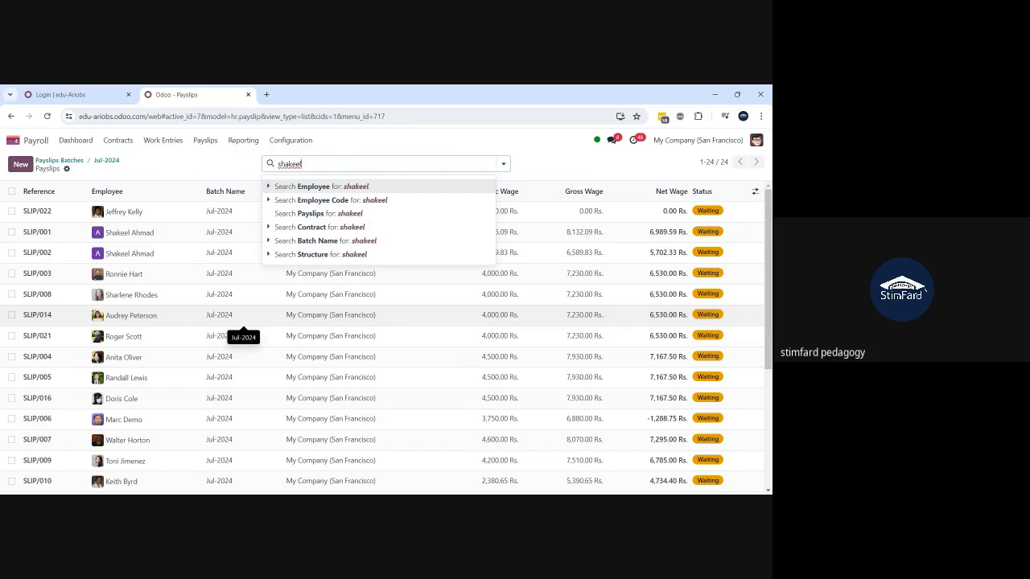
{"action": "key", "text": "Return"}
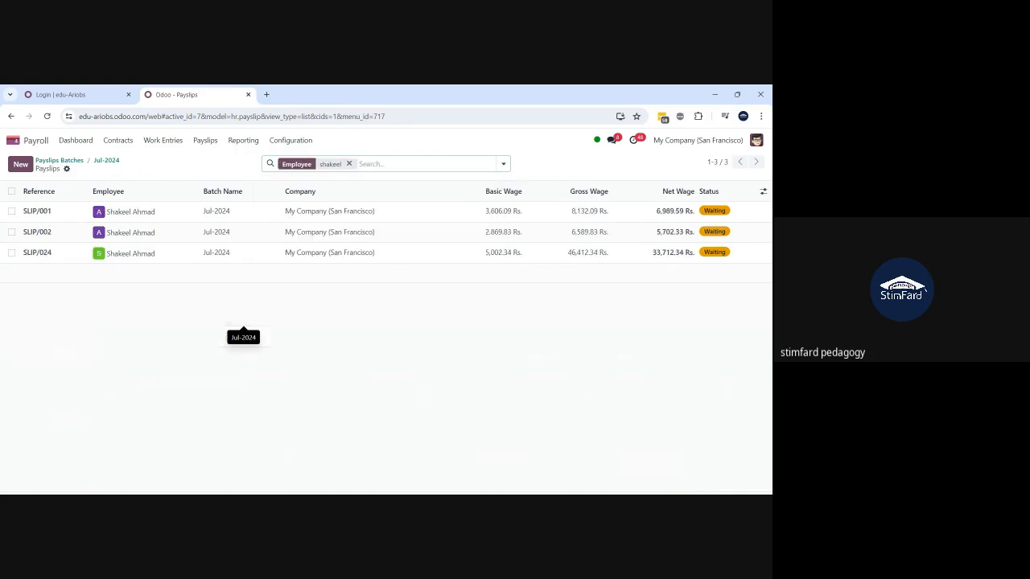
{"action": "left_click", "coordinate": [349, 164]}
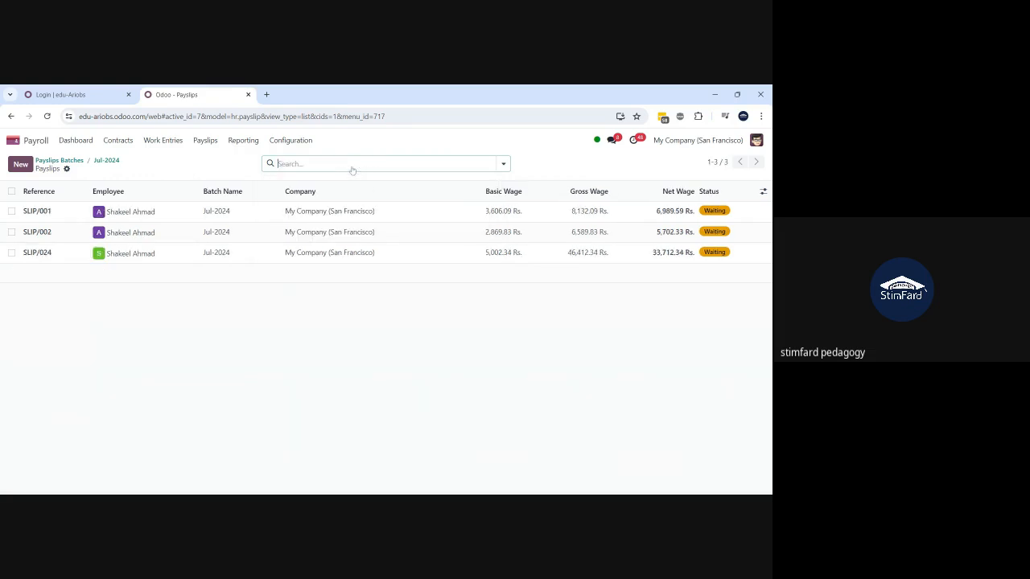
- Select all 24 payslips, check the bulk actions, clear the selection, and search the employee again
{"action": "left_click", "coordinate": [12, 192]}
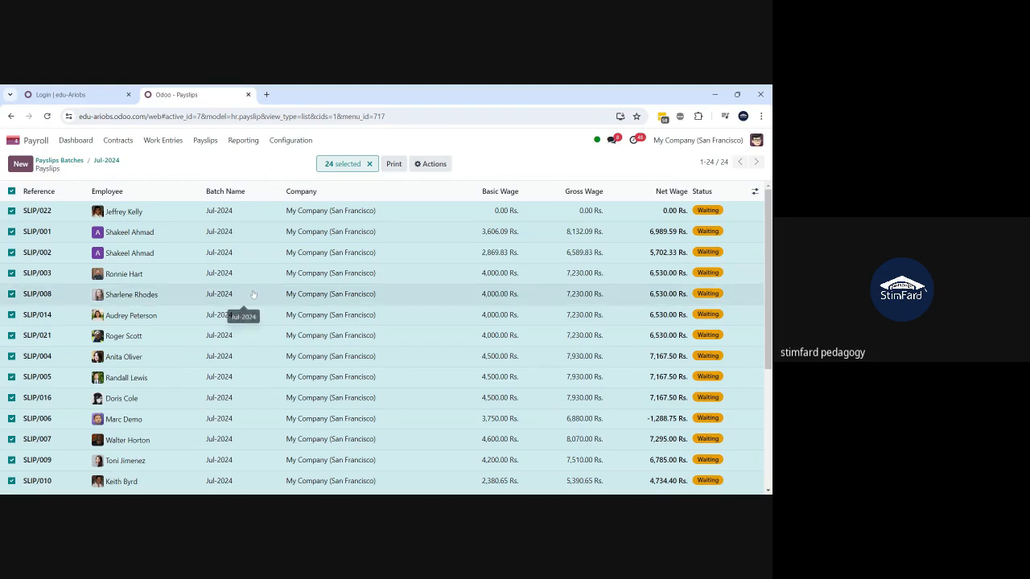
{"action": "left_click", "coordinate": [431, 165]}
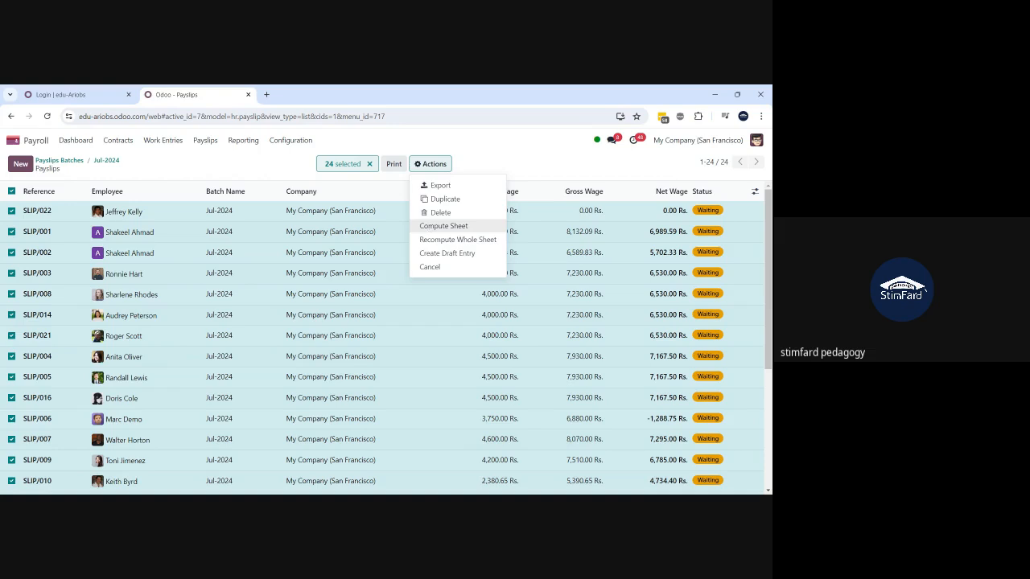
{"action": "left_click", "coordinate": [369, 165]}
{"action": "type", "text": "s"}
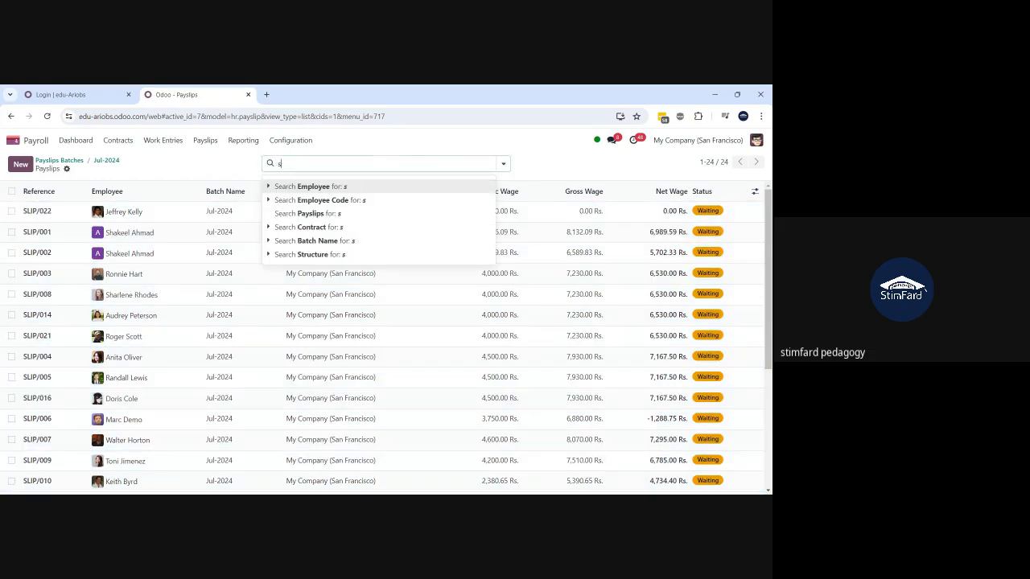
{"action": "type", "text": "hakjeel"}
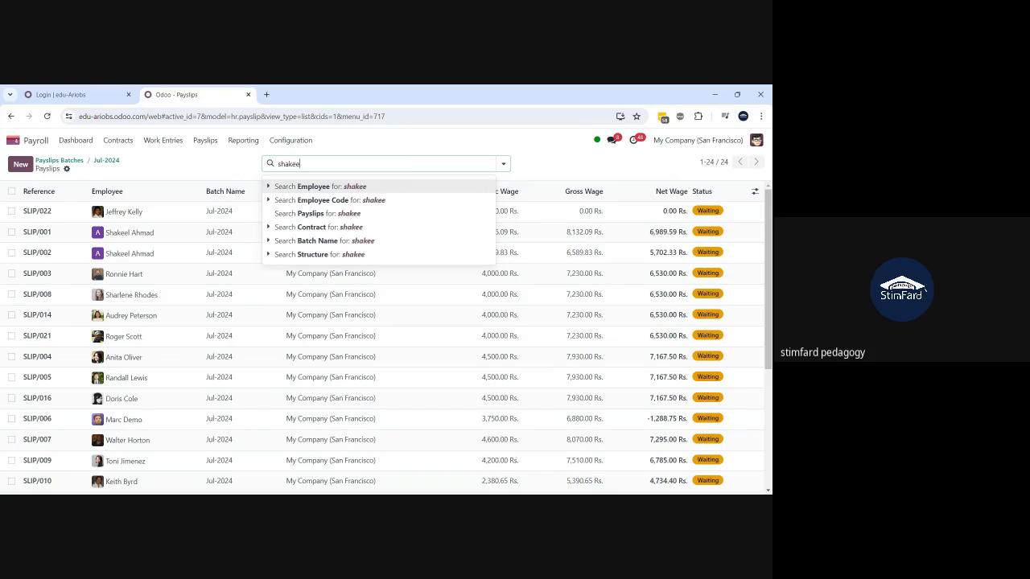
{"action": "key", "text": "Return"}
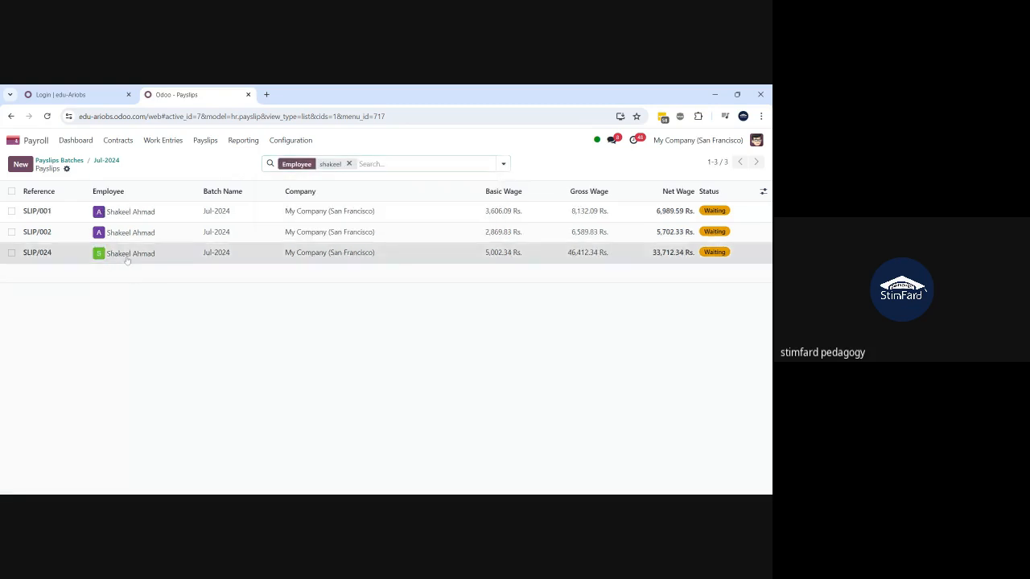
- Open SLIP/024, run Compute Sheet, and review its Salary Computation lines down to net 33,712.34 Rs
{"action": "left_click", "coordinate": [126, 254]}
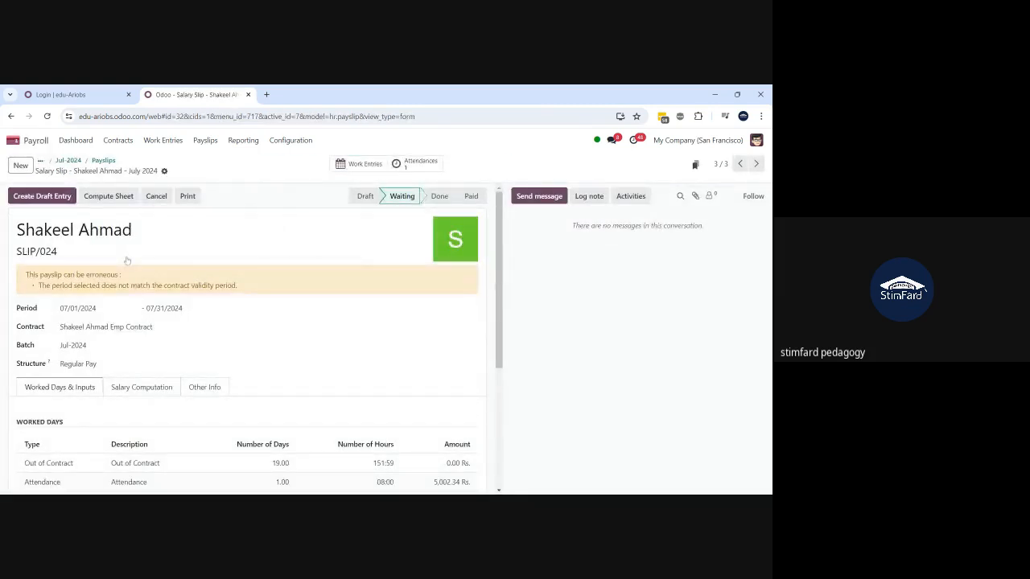
{"action": "left_click", "coordinate": [105, 200]}
{"action": "scroll", "coordinate": [275, 386], "scroll_direction": "down", "scroll_amount": 2}
{"action": "left_click", "coordinate": [156, 289]}
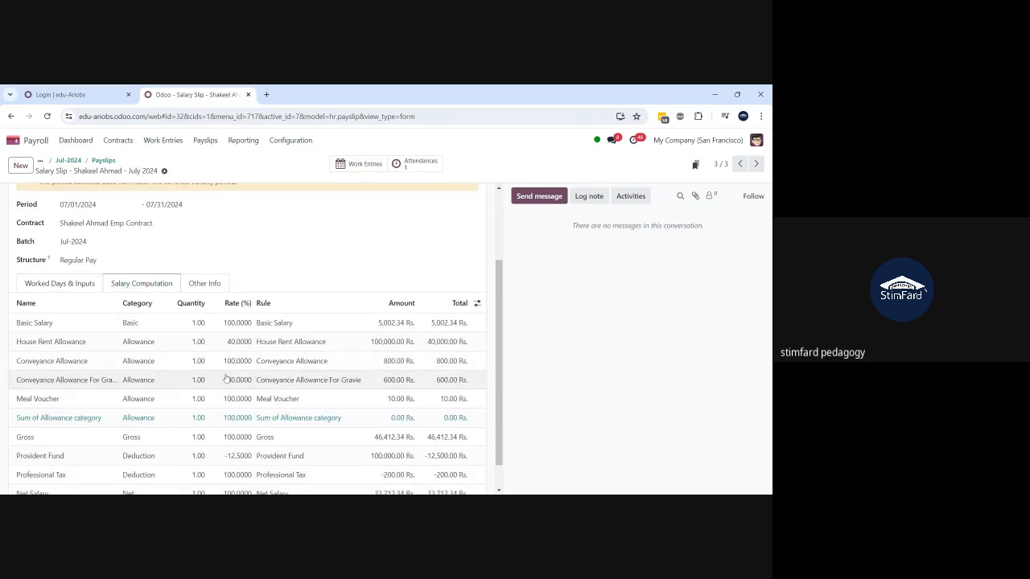
{"action": "scroll", "coordinate": [226, 378], "scroll_direction": "down", "scroll_amount": 1}
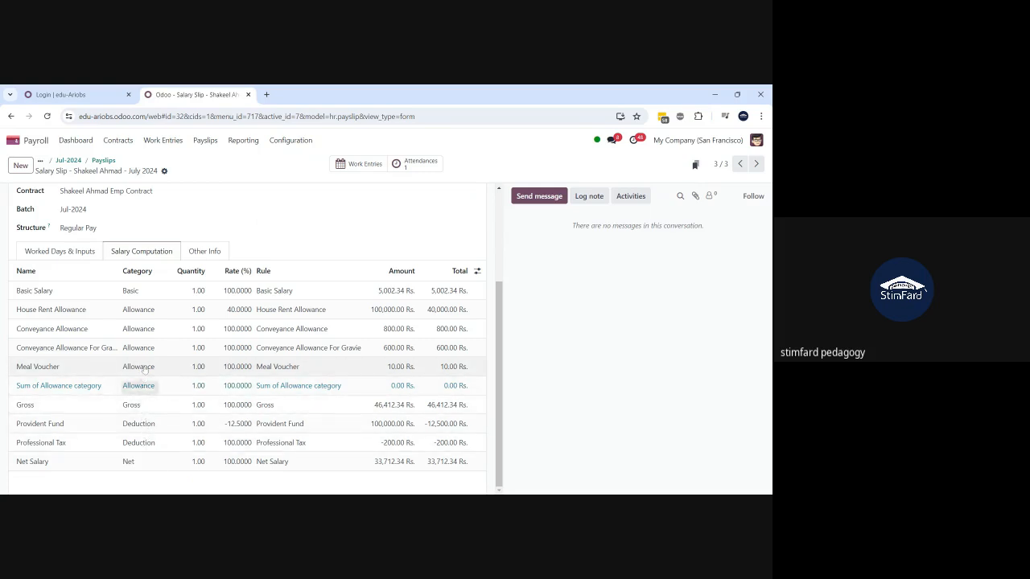
{"action": "scroll", "coordinate": [144, 369], "scroll_direction": "up", "scroll_amount": 3}
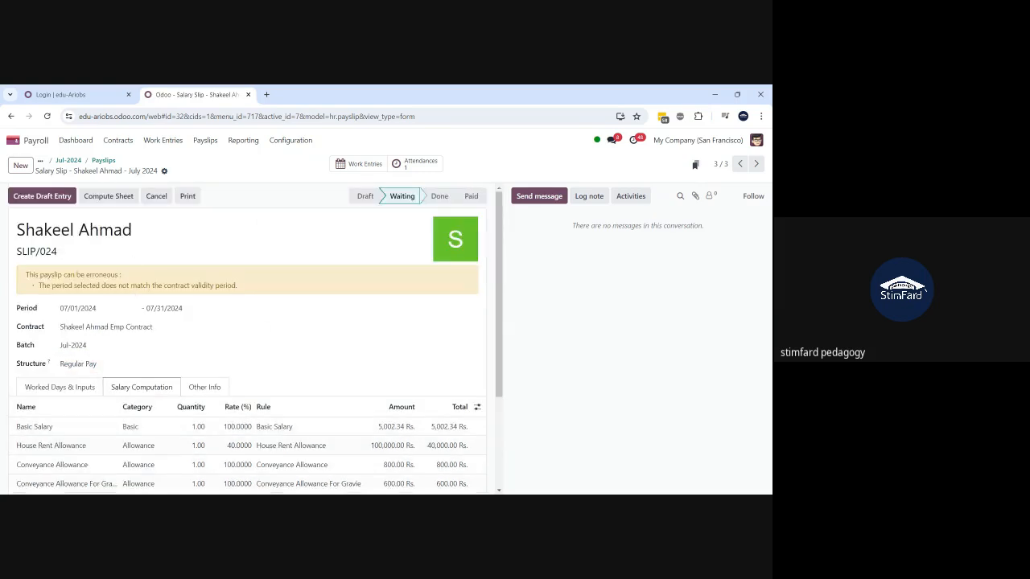
{"action": "left_click", "coordinate": [108, 196]}
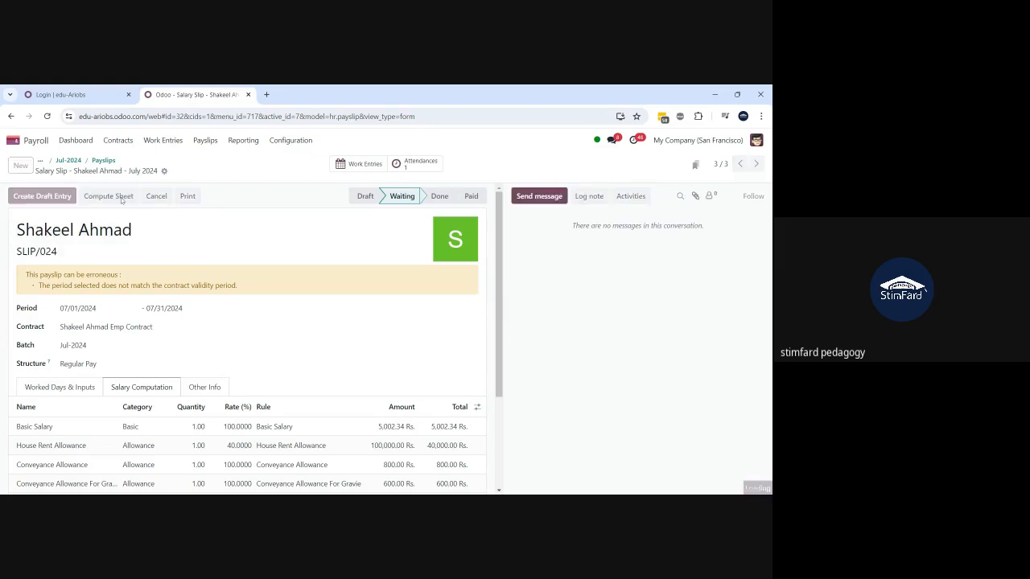
{"action": "scroll", "coordinate": [183, 420], "scroll_direction": "down", "scroll_amount": 1}
{"action": "scroll", "coordinate": [183, 420], "scroll_direction": "down", "scroll_amount": 2}
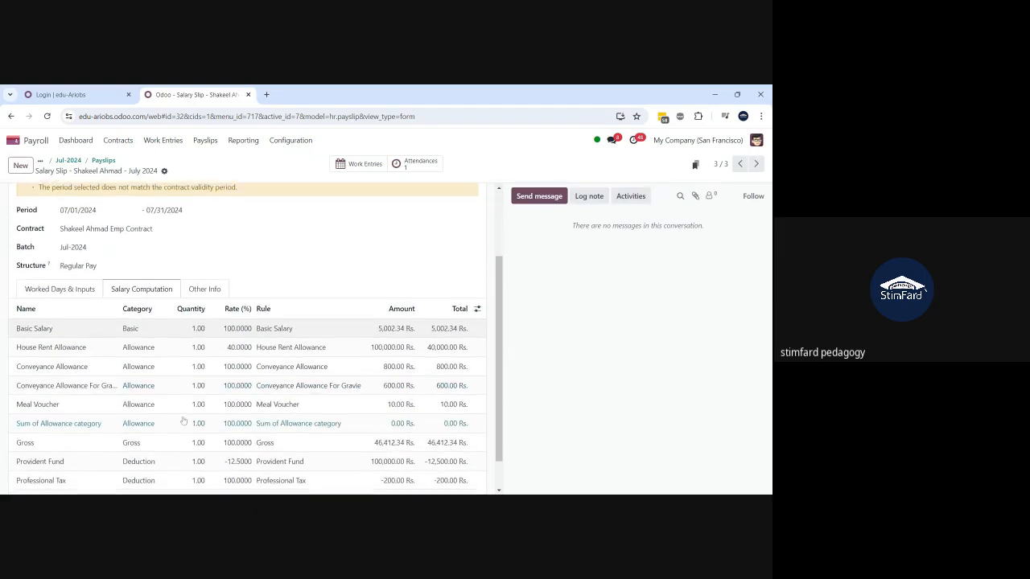
{"action": "scroll", "coordinate": [184, 420], "scroll_direction": "down", "scroll_amount": 1}
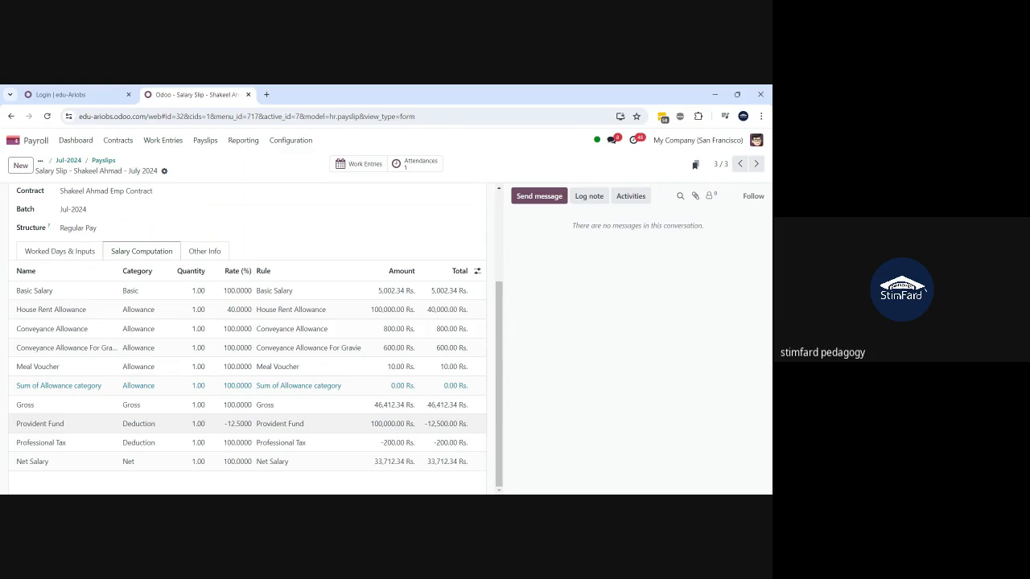
- Open the Loan for house construction record in Salary Attachments
{"action": "left_click", "coordinate": [119, 142]}
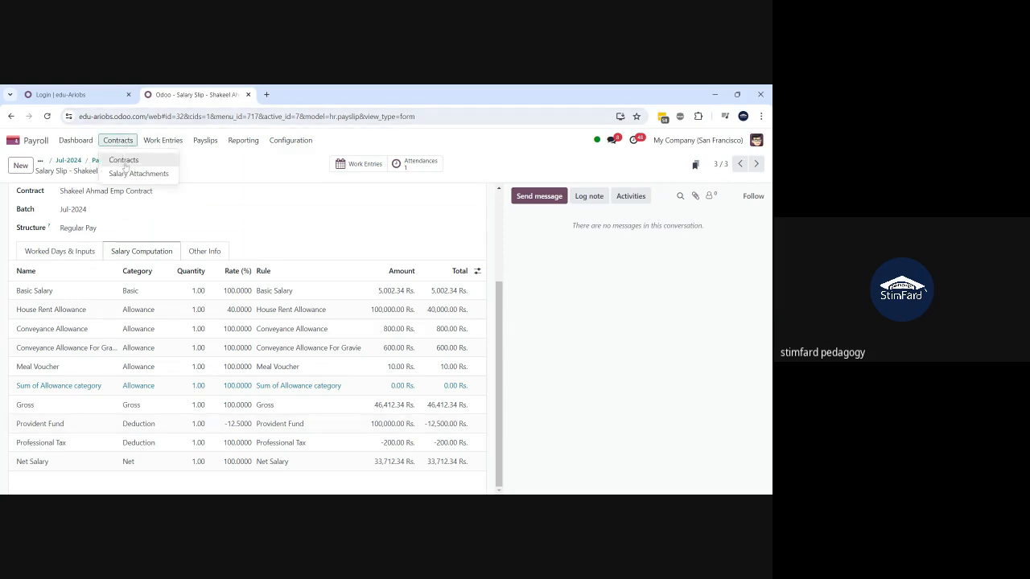
{"action": "left_click", "coordinate": [126, 172]}
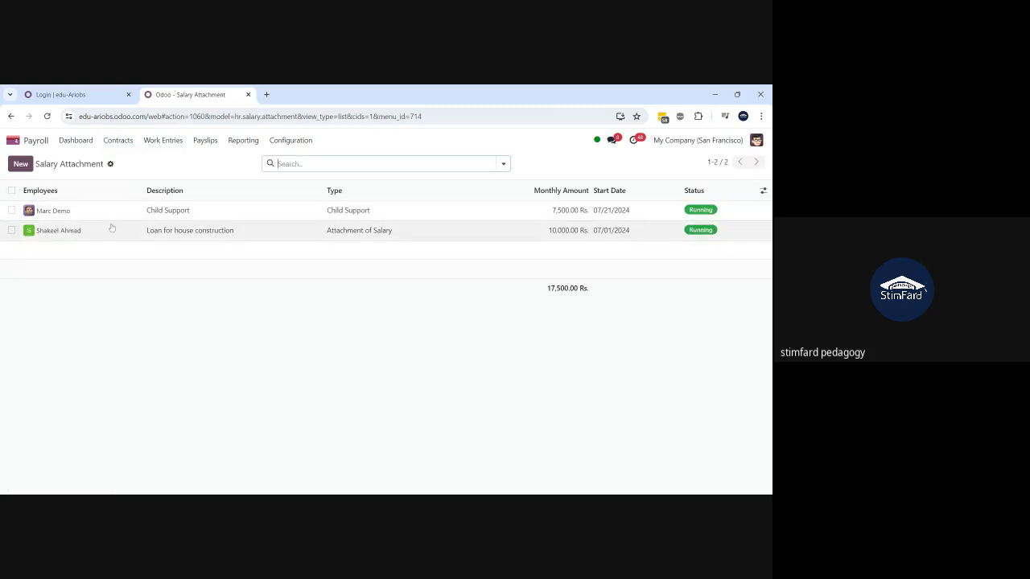
{"action": "left_click", "coordinate": [112, 228]}
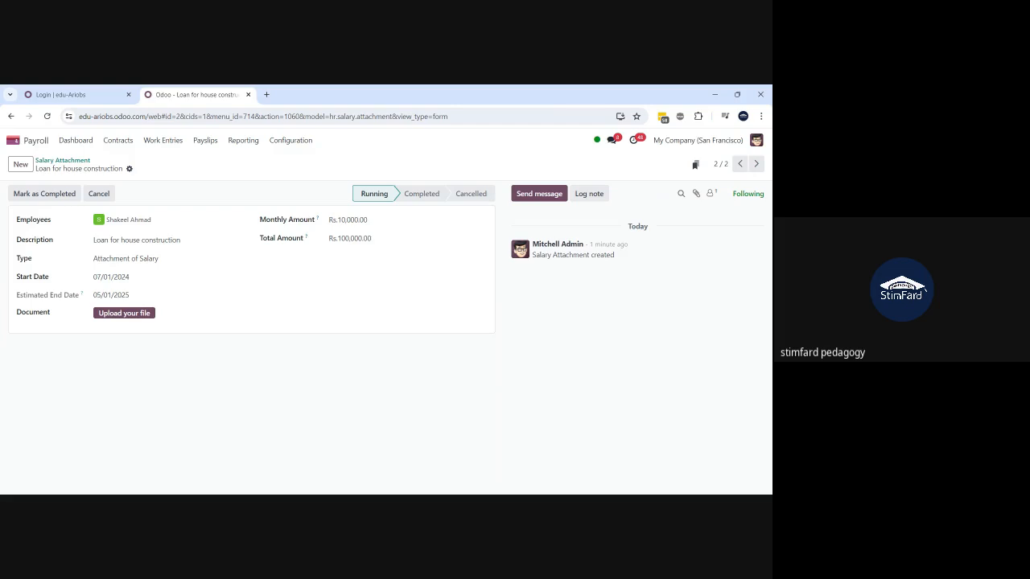
- Go to the Jul-2024 batch's payslips and filter them by the employee
{"action": "left_click", "coordinate": [205, 146]}
{"action": "left_click", "coordinate": [212, 189]}
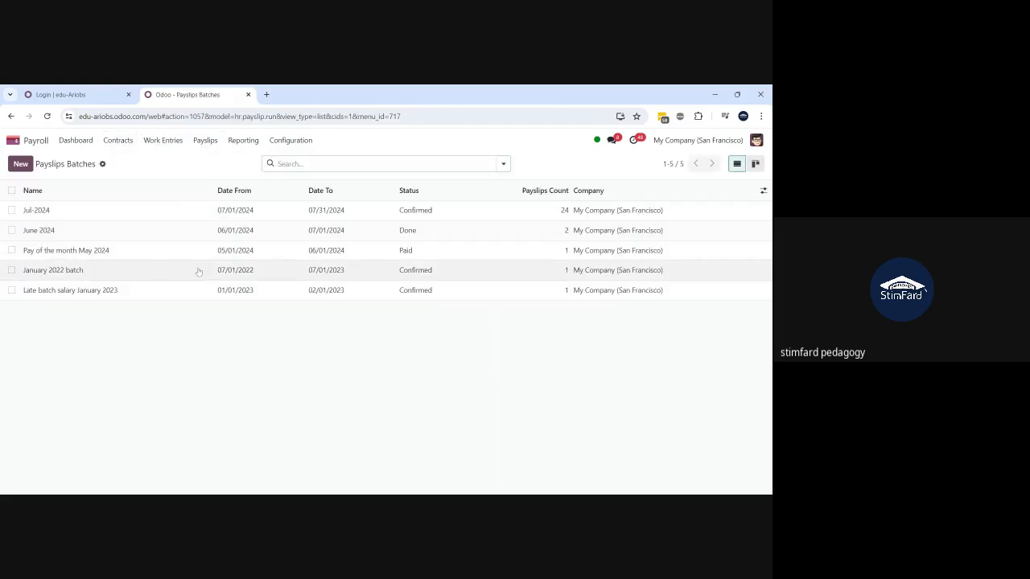
{"action": "left_click", "coordinate": [83, 211]}
{"action": "left_click", "coordinate": [383, 166]}
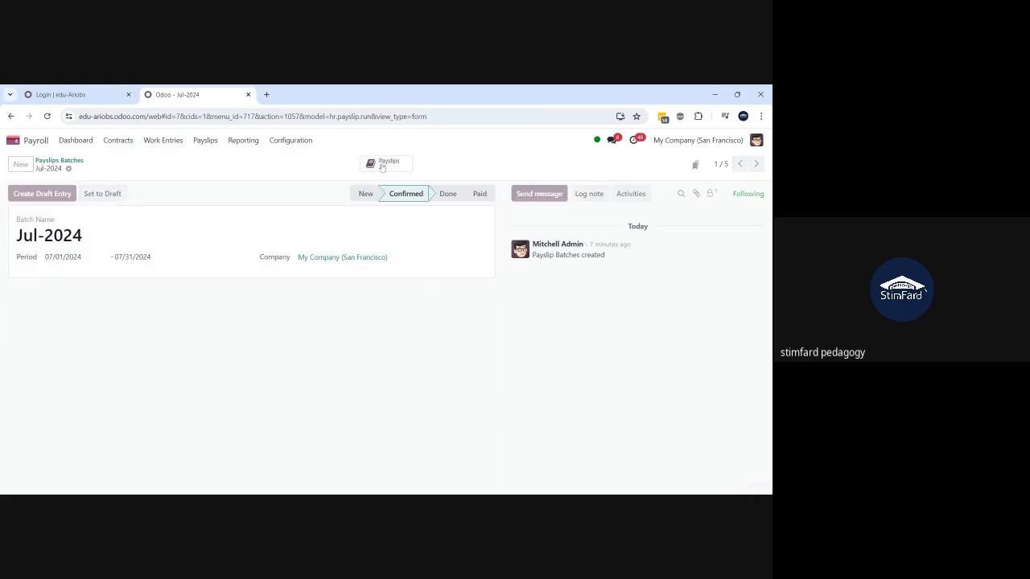
{"action": "type", "text": "shakeel"}
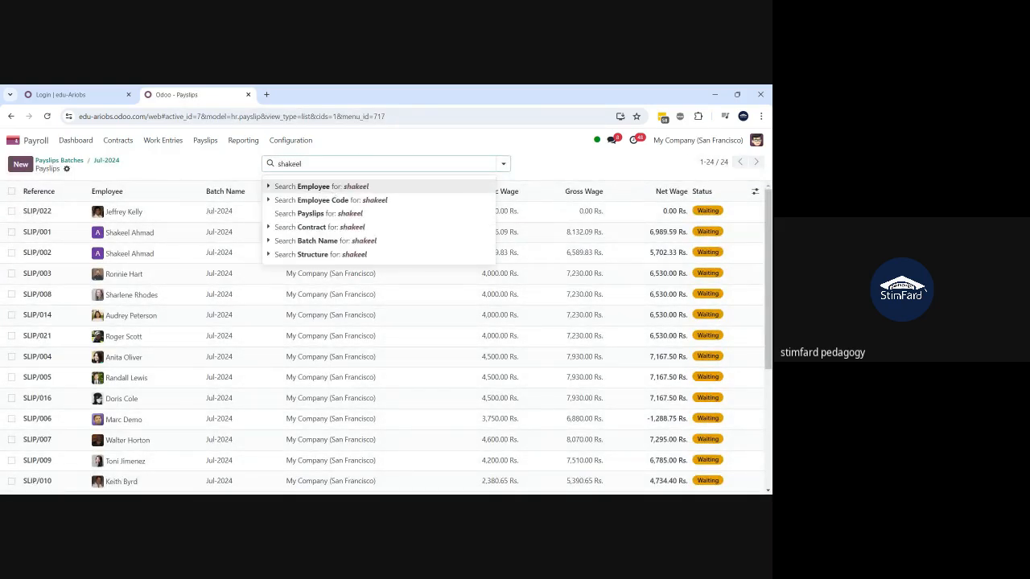
{"action": "key", "text": "Return"}
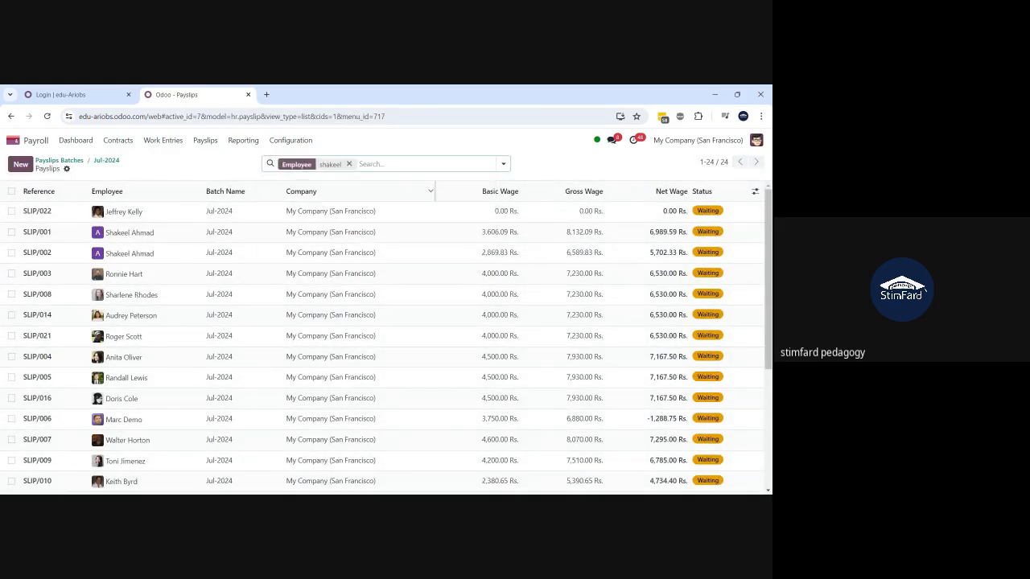
- From SLIP/024, open the Regular Pay structure's Attachment of Salary rule and read its condition and code
{"action": "left_click", "coordinate": [142, 252]}
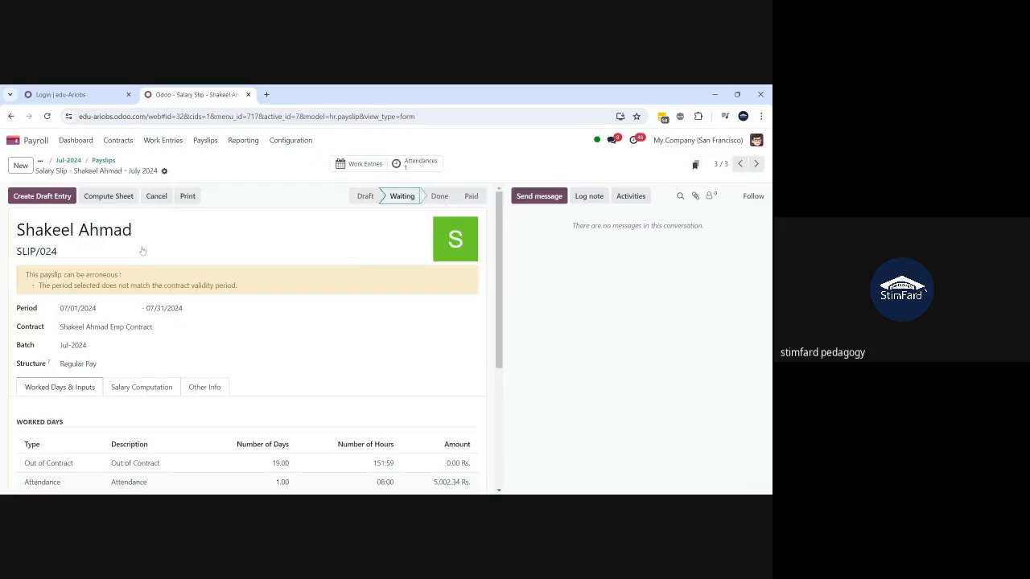
{"action": "scroll", "coordinate": [133, 315], "scroll_direction": "down", "scroll_amount": 2}
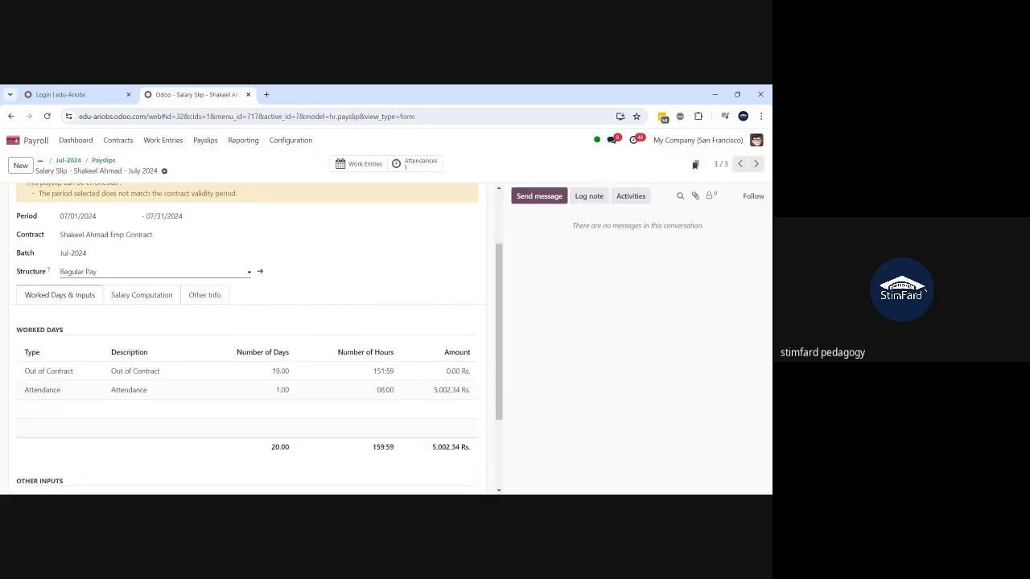
{"action": "left_click", "coordinate": [261, 272]}
{"action": "scroll", "coordinate": [383, 338], "scroll_direction": "down", "scroll_amount": 5}
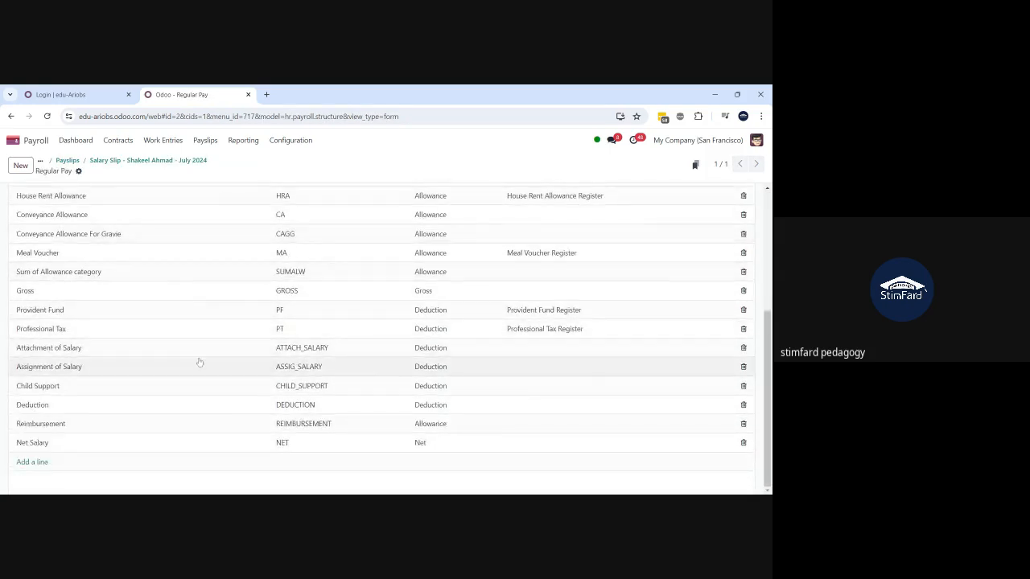
{"action": "left_click", "coordinate": [148, 350]}
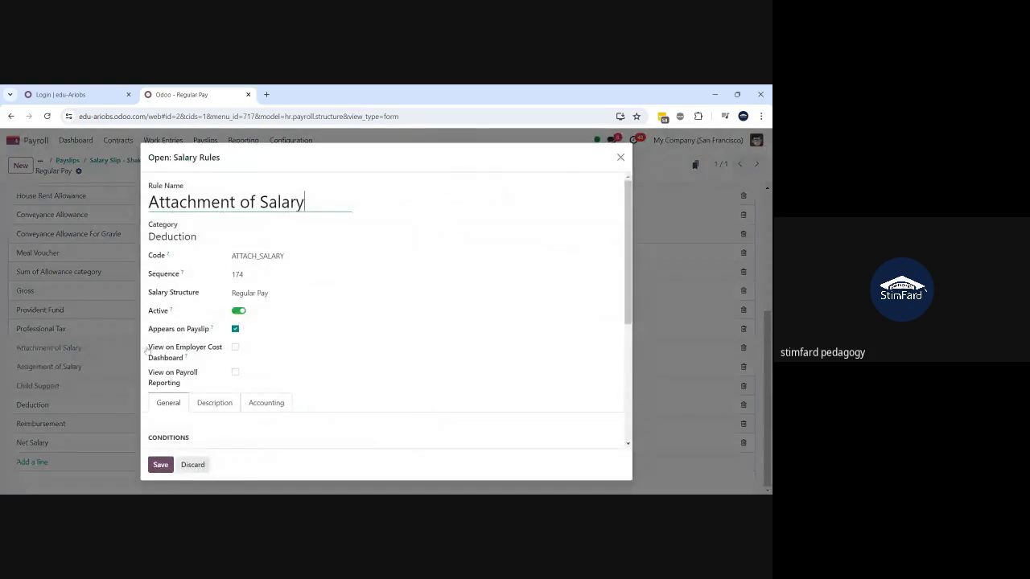
{"action": "scroll", "coordinate": [303, 344], "scroll_direction": "down", "scroll_amount": 4}
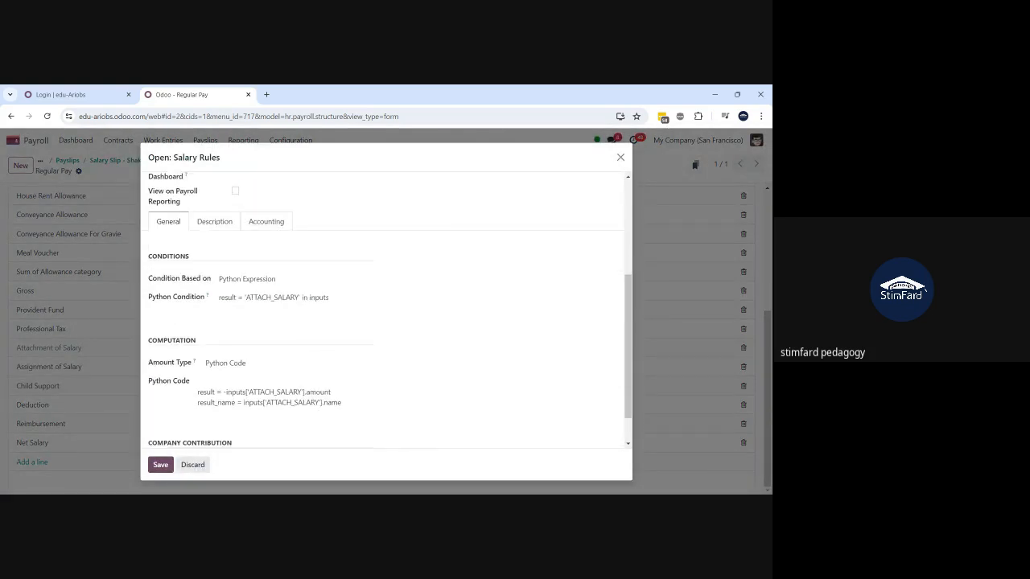
{"action": "scroll", "coordinate": [386, 310], "scroll_direction": "down", "scroll_amount": 1}
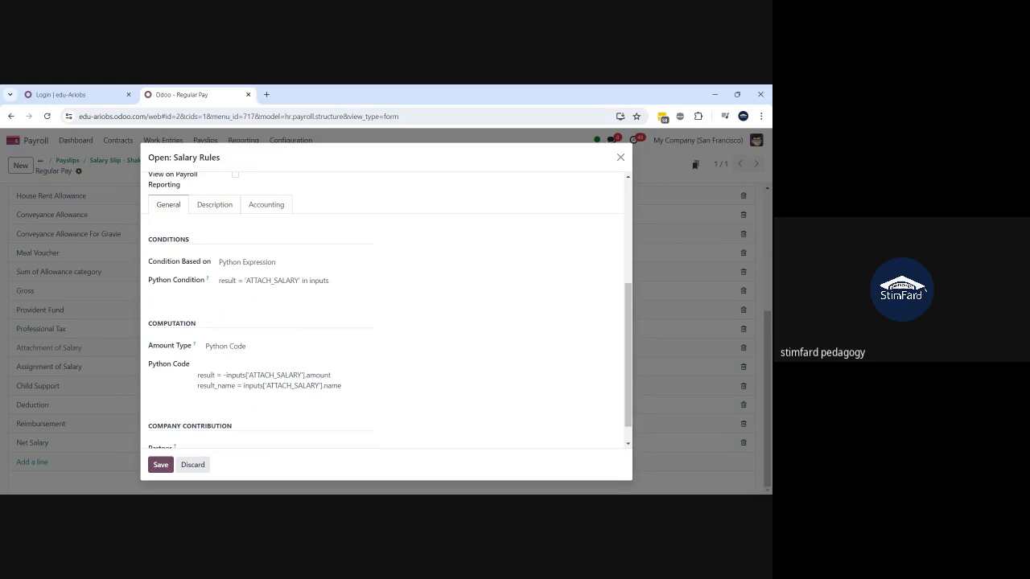
{"action": "scroll", "coordinate": [386, 310], "scroll_direction": "down", "scroll_amount": 1}
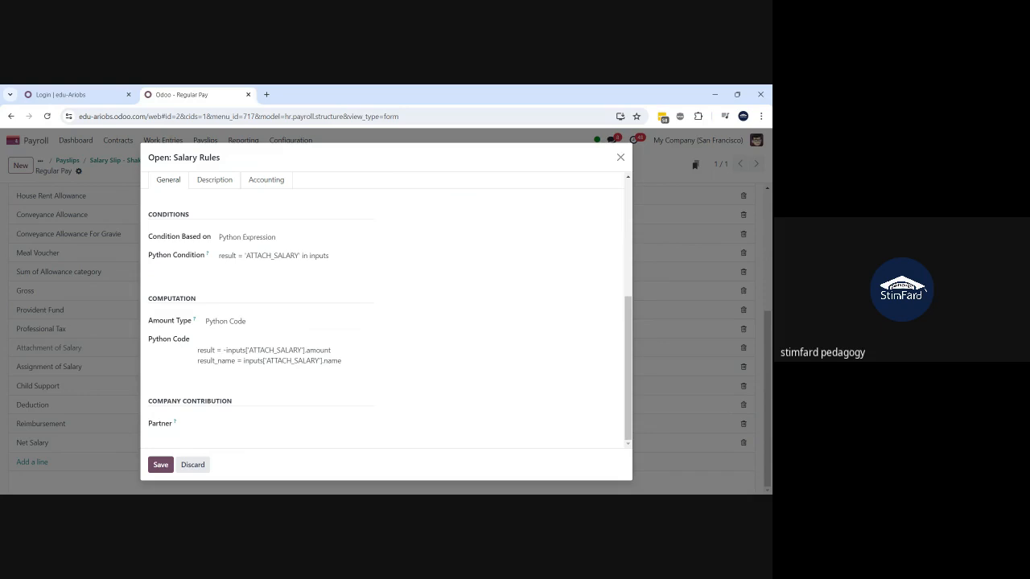
- Discard the rule, return to the employee's payslip list, and select SLIP/024
{"action": "left_click", "coordinate": [194, 466]}
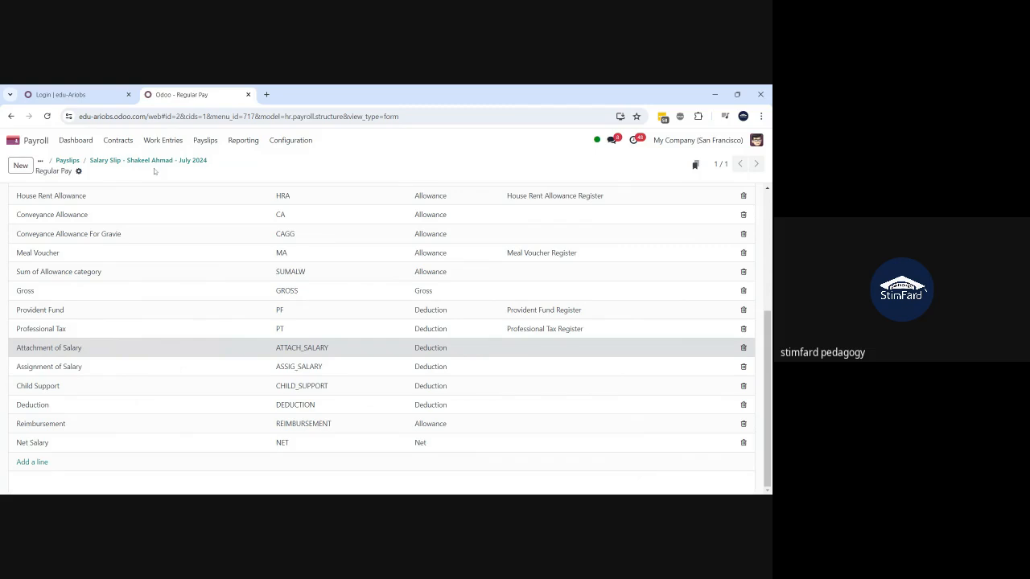
{"action": "left_click", "coordinate": [149, 161]}
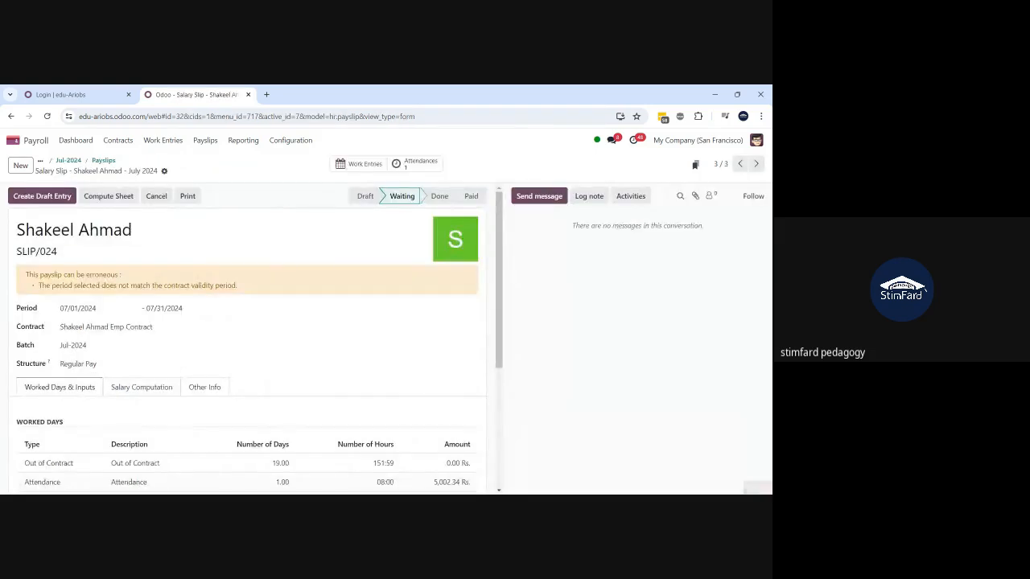
{"action": "left_click", "coordinate": [100, 161]}
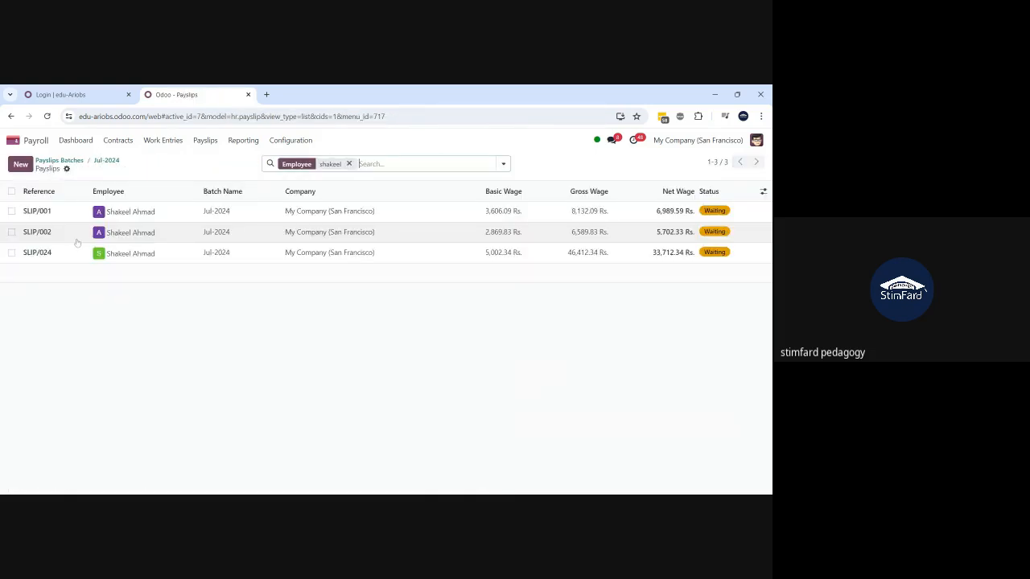
{"action": "left_click", "coordinate": [11, 253]}
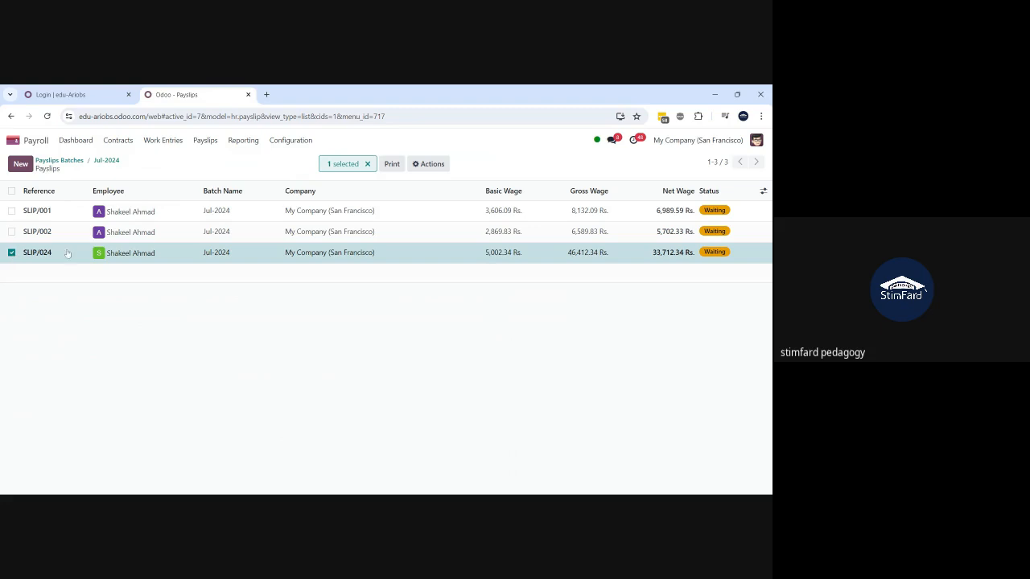
- Run Recompute Whole Sheet on SLIP/024, then open it and view its salary computation
{"action": "left_click", "coordinate": [429, 163]}
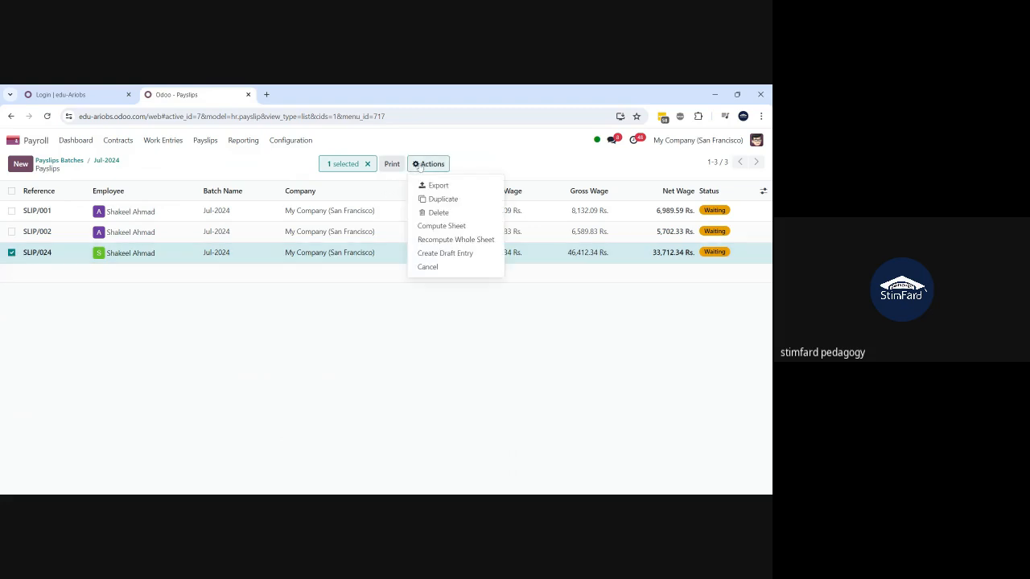
{"action": "left_click", "coordinate": [441, 240]}
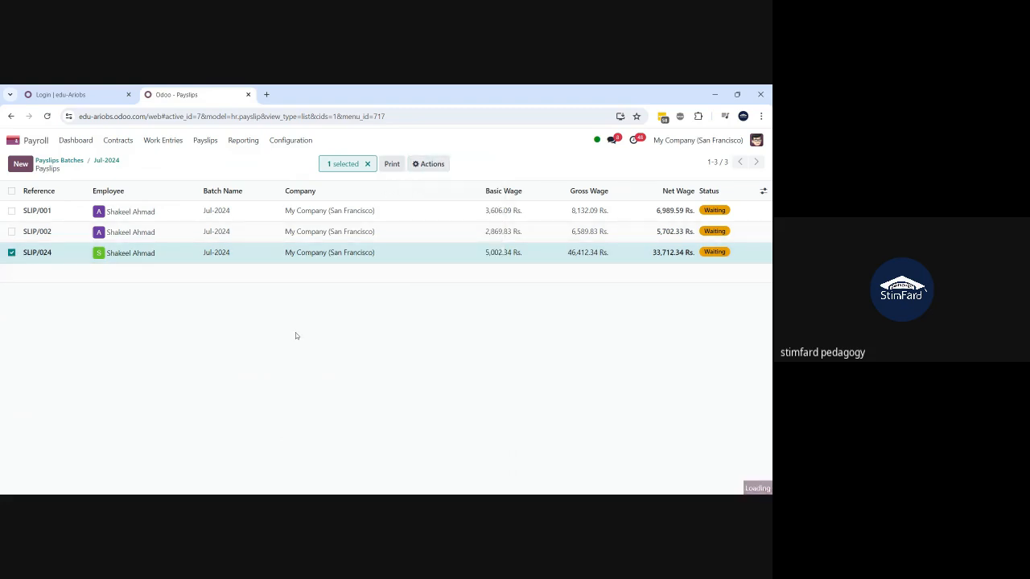
{"action": "left_click", "coordinate": [165, 254]}
{"action": "scroll", "coordinate": [161, 357], "scroll_direction": "down", "scroll_amount": 3}
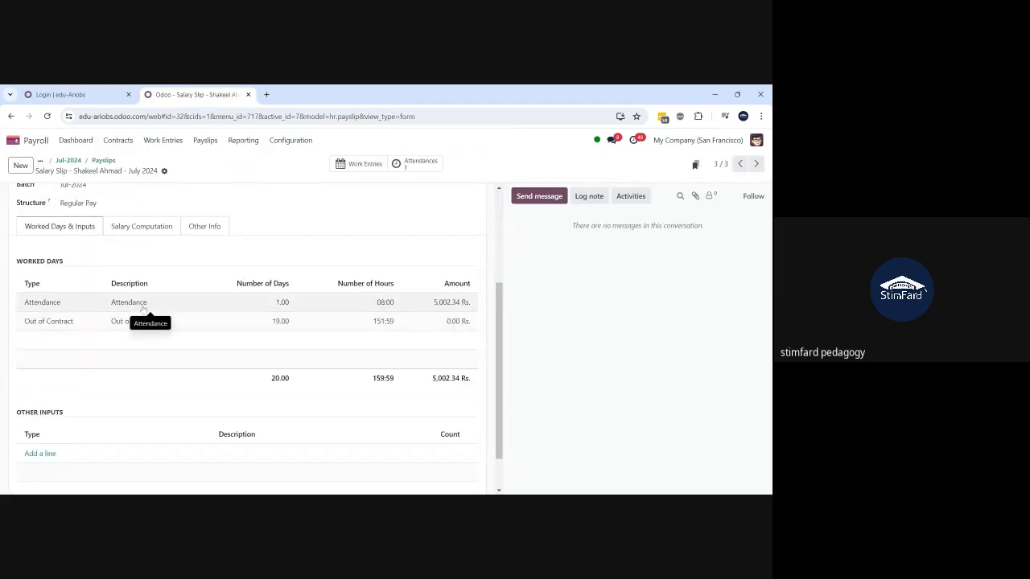
{"action": "left_click", "coordinate": [140, 228]}
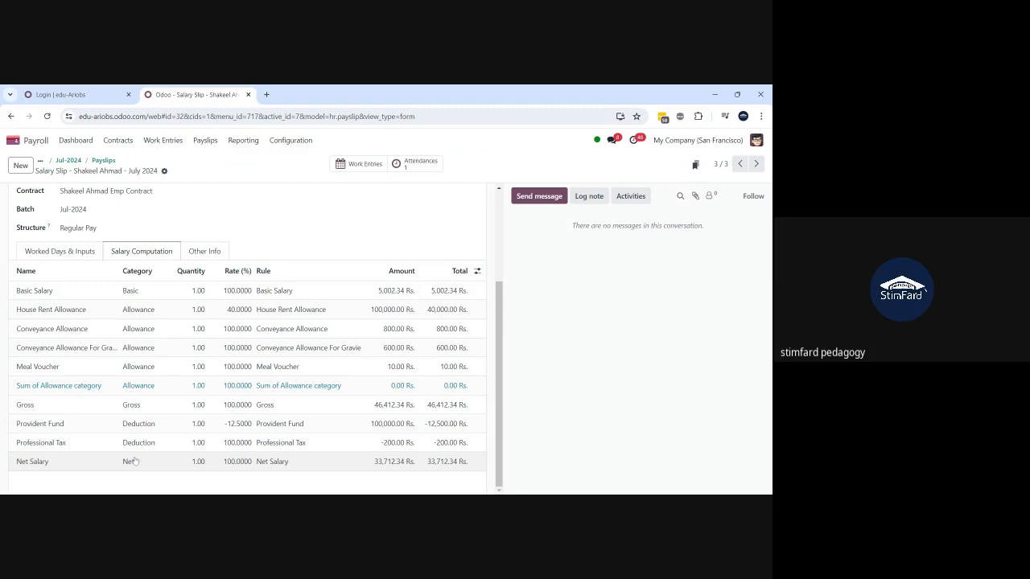
- Check the 20.00 worked days (5,002.34 Rs.), then add an Other Inputs line and discard it
{"action": "left_click", "coordinate": [62, 253]}
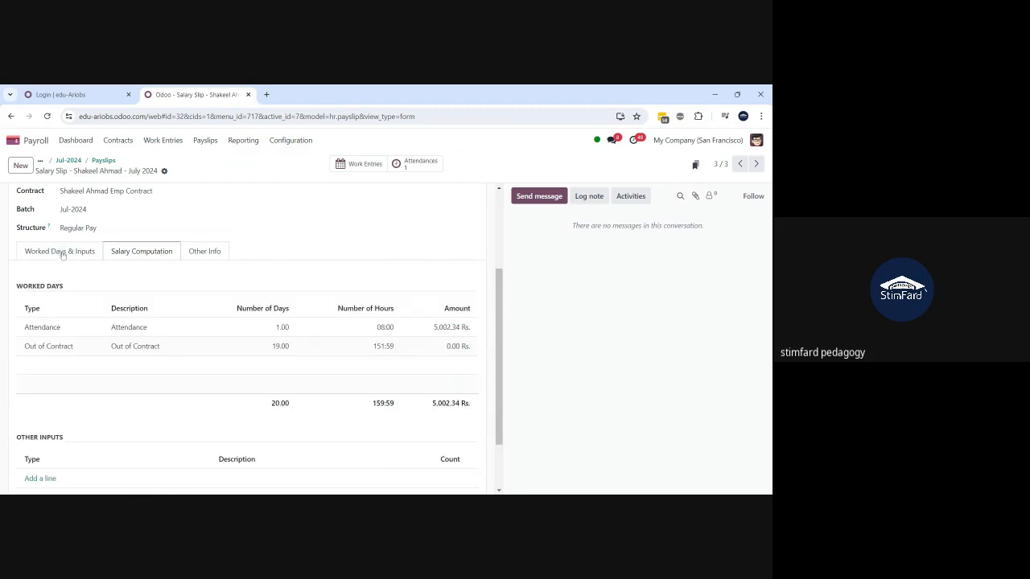
{"action": "scroll", "coordinate": [46, 483], "scroll_direction": "down", "scroll_amount": 2}
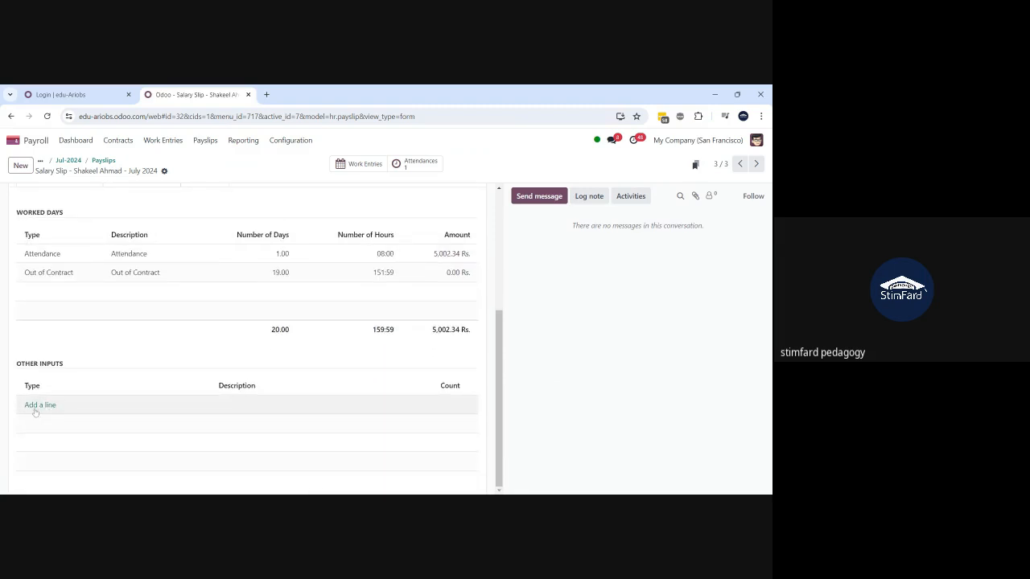
{"action": "left_click", "coordinate": [37, 404]}
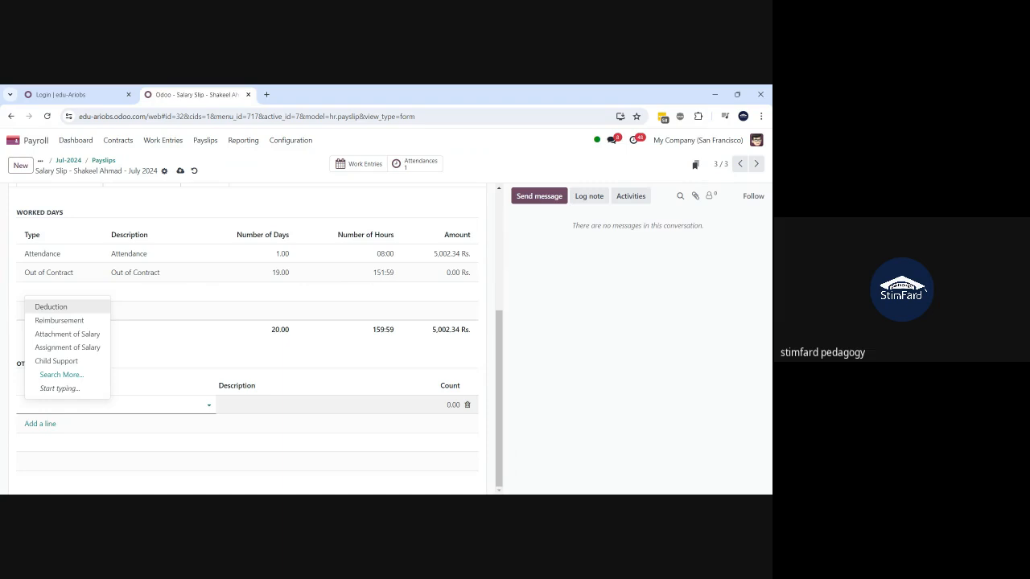
{"action": "left_click", "coordinate": [194, 170]}
{"action": "left_click", "coordinate": [194, 170]}
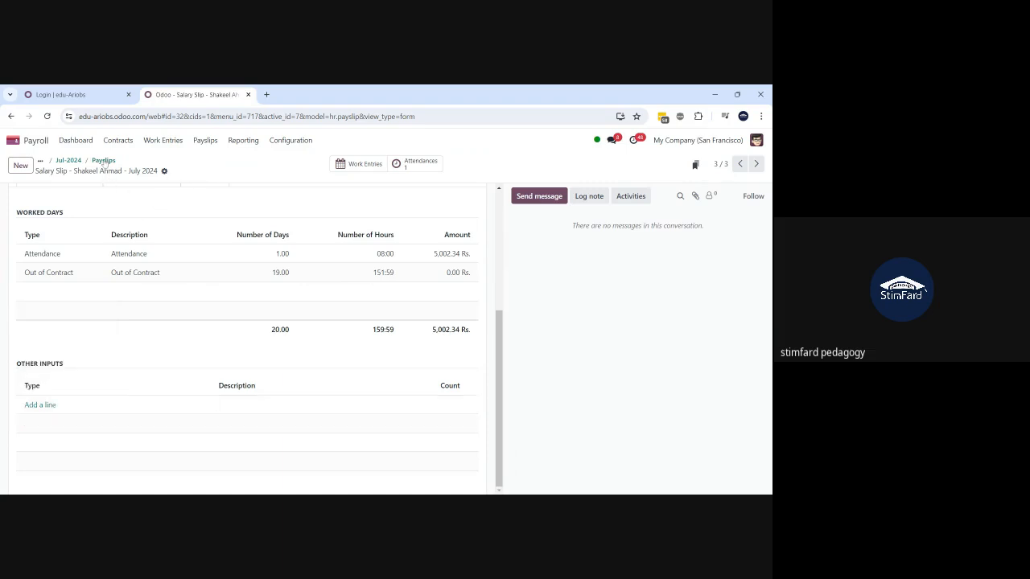
- Open Loan for house construction in Salary Attachments, switch its type to Assignment of Salary, and save
{"action": "left_click", "coordinate": [117, 140]}
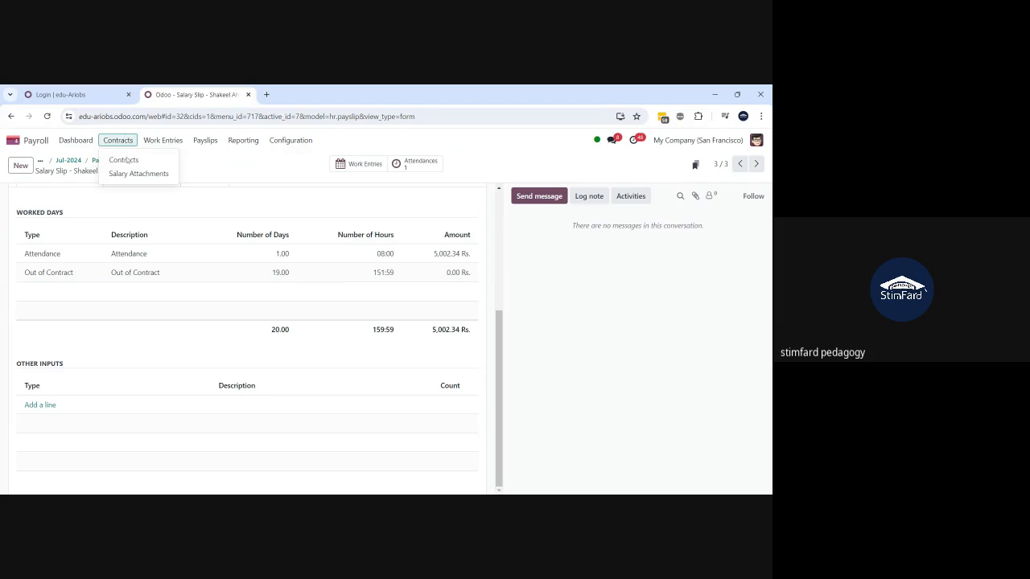
{"action": "left_click", "coordinate": [127, 174]}
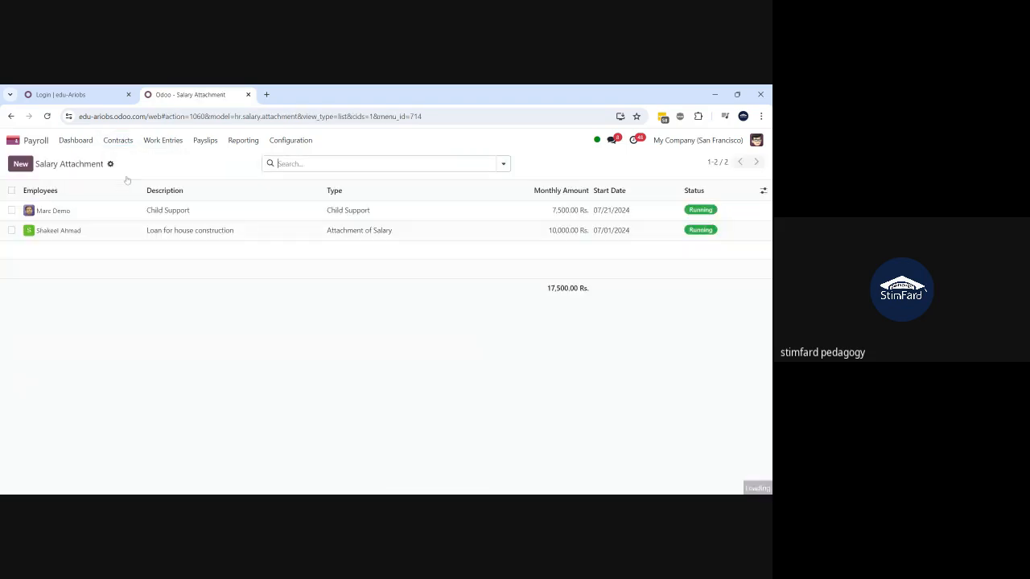
{"action": "left_click", "coordinate": [83, 231]}
{"action": "left_click", "coordinate": [122, 258]}
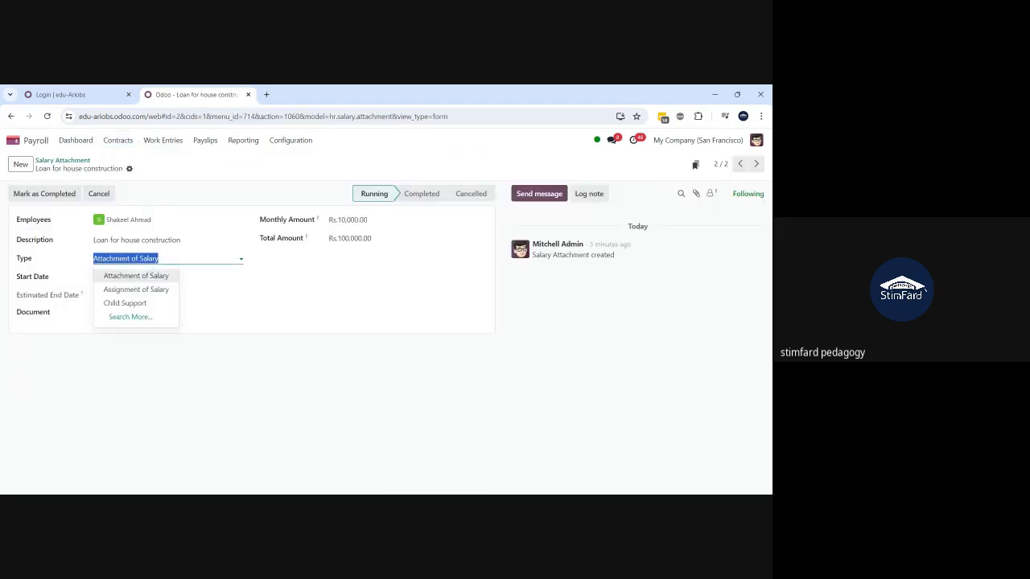
{"action": "left_click", "coordinate": [134, 289]}
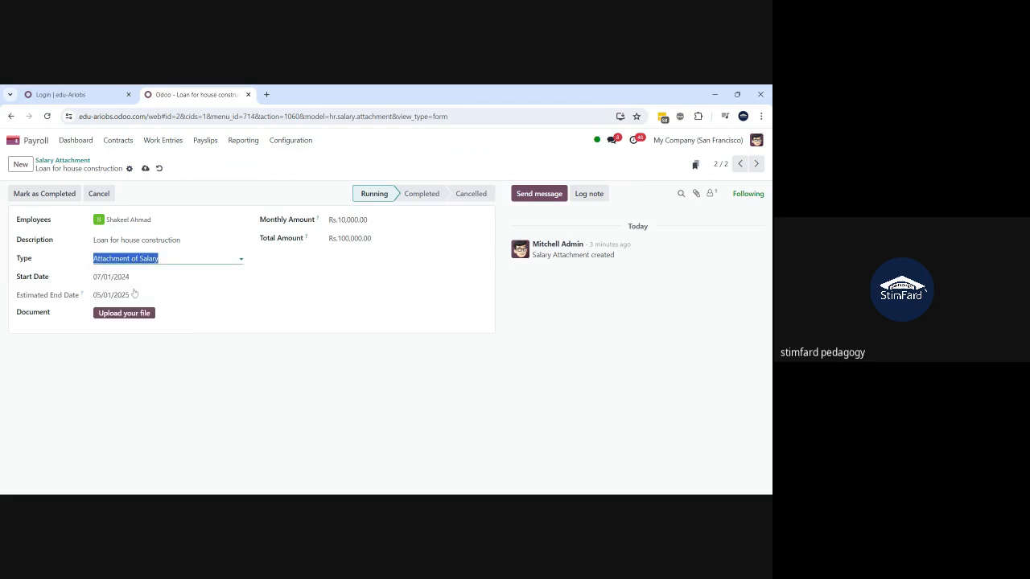
{"action": "left_click", "coordinate": [145, 169]}
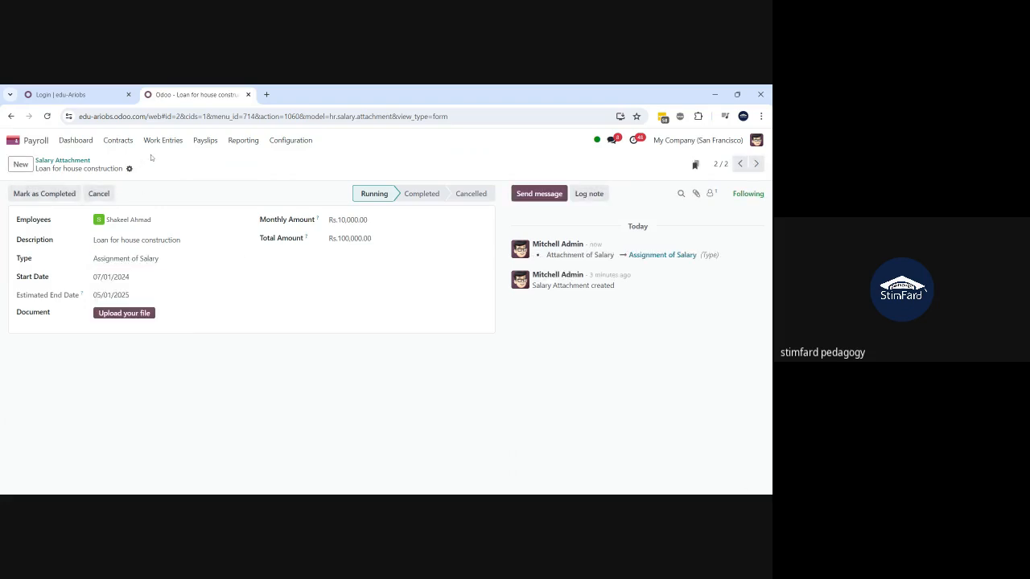
{"action": "left_click", "coordinate": [203, 141]}
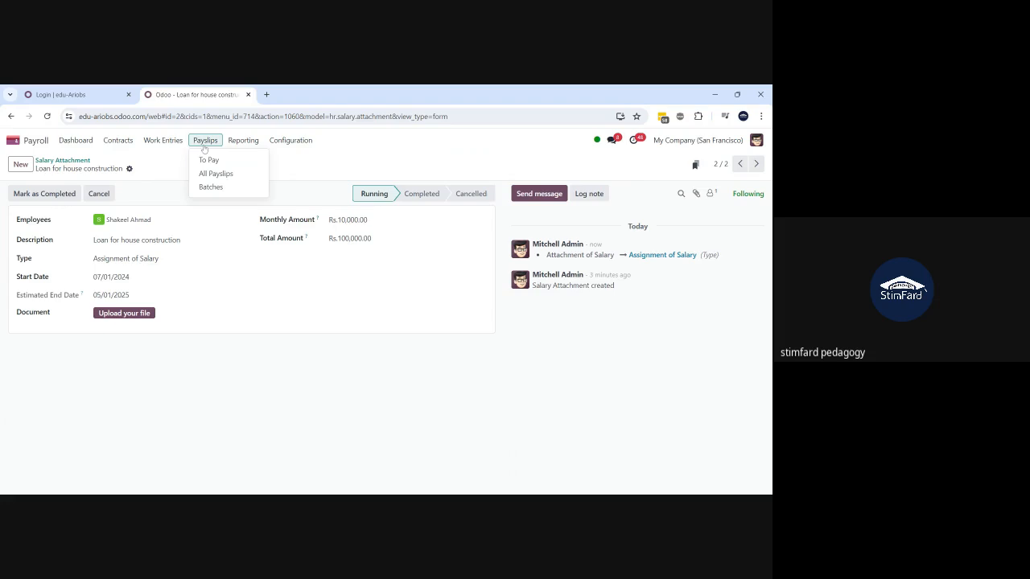
- Open the Jul-2024 batch's payslips and filter them to the employee
{"action": "left_click", "coordinate": [214, 187]}
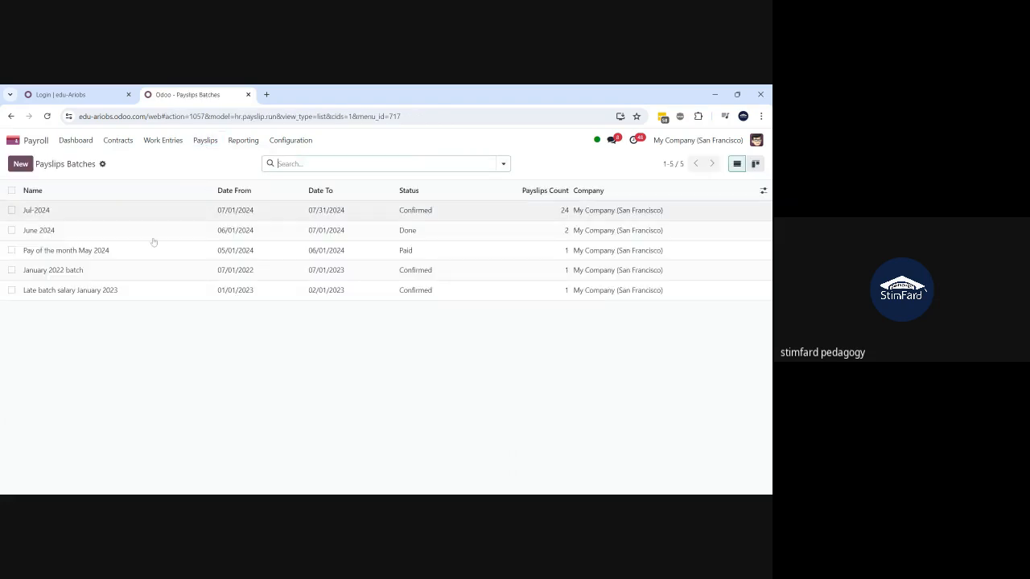
{"action": "left_click", "coordinate": [68, 197]}
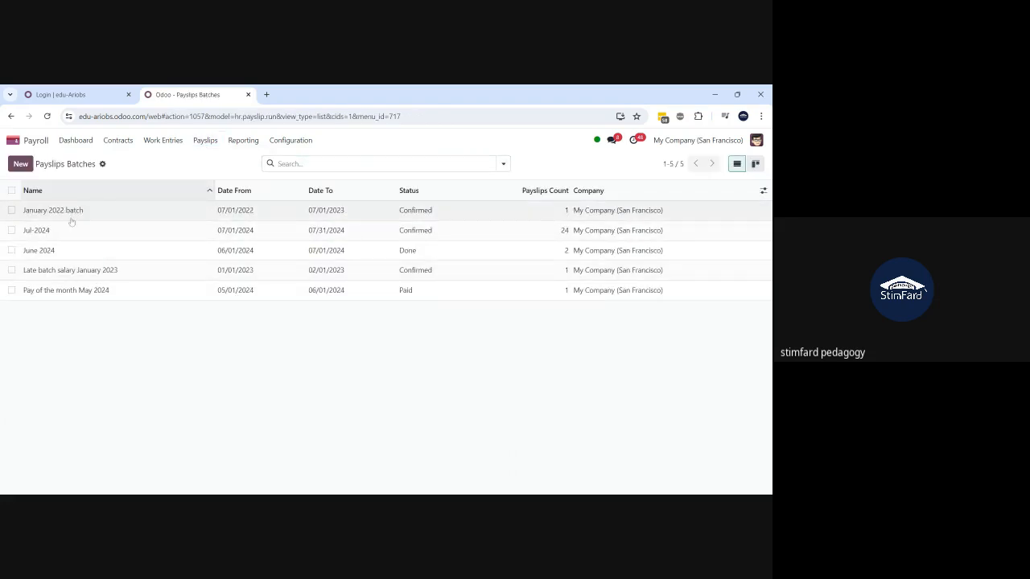
{"action": "left_click", "coordinate": [73, 230]}
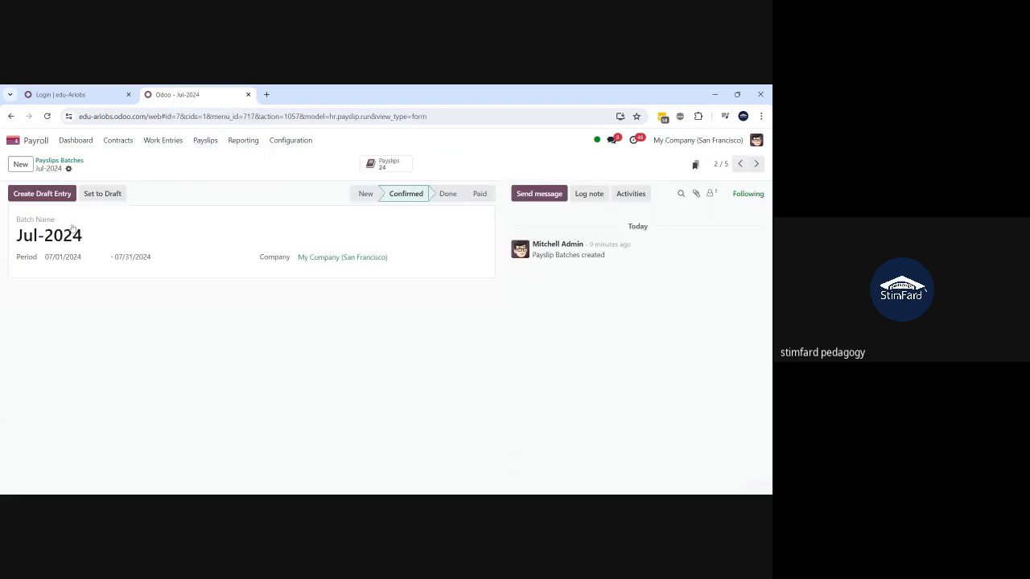
{"action": "left_click", "coordinate": [388, 165]}
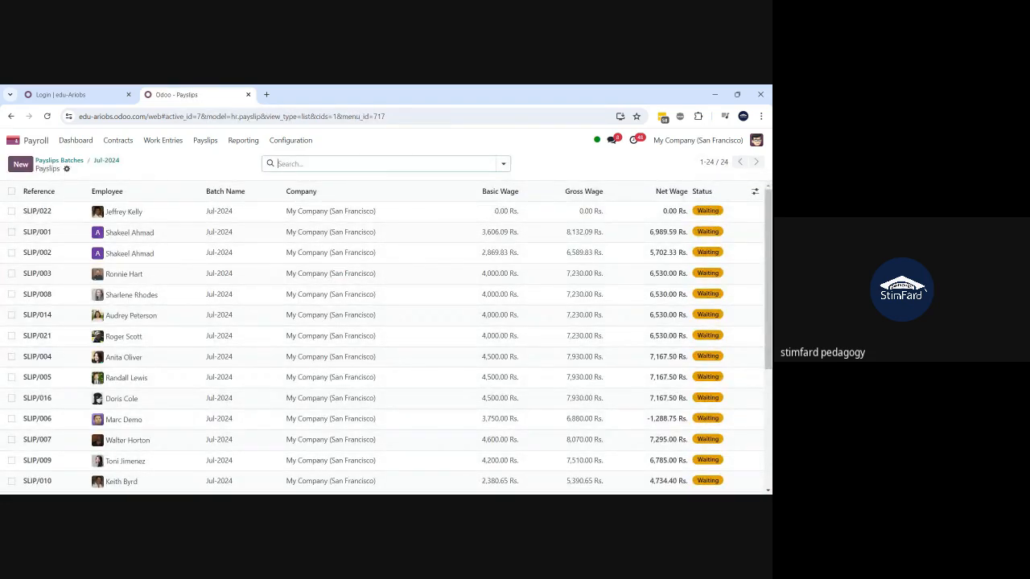
{"action": "type", "text": "shakeel"}
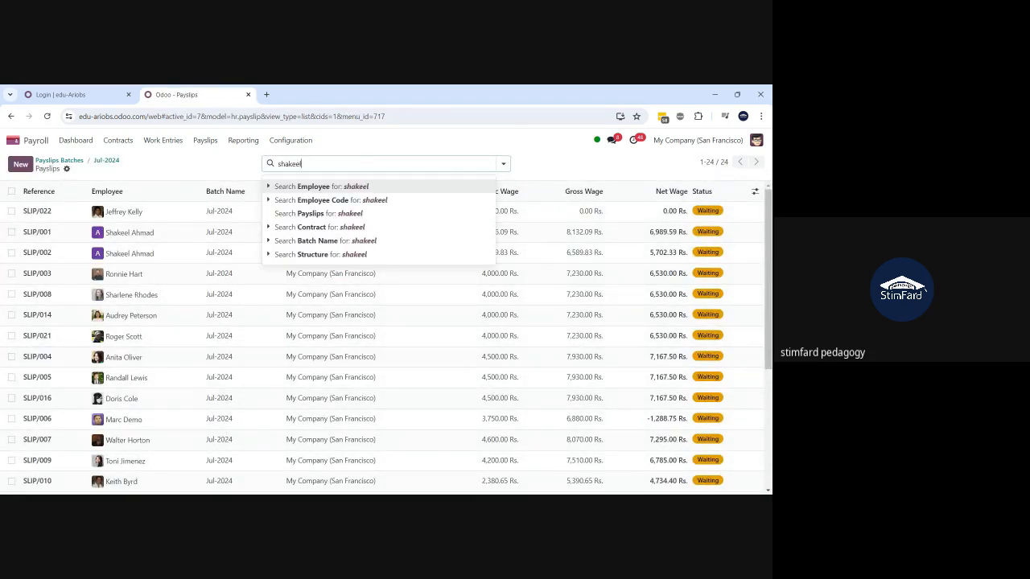
{"action": "key", "text": "Return"}
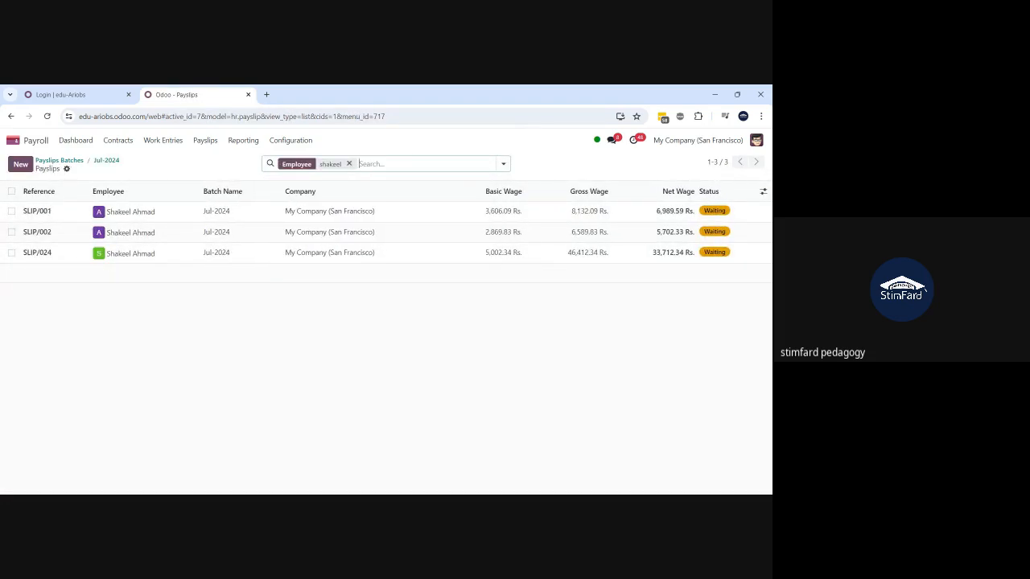
- Select SLIP/024 and run Recompute Whole Sheet on it
{"action": "left_click", "coordinate": [12, 253]}
{"action": "left_click", "coordinate": [433, 165]}
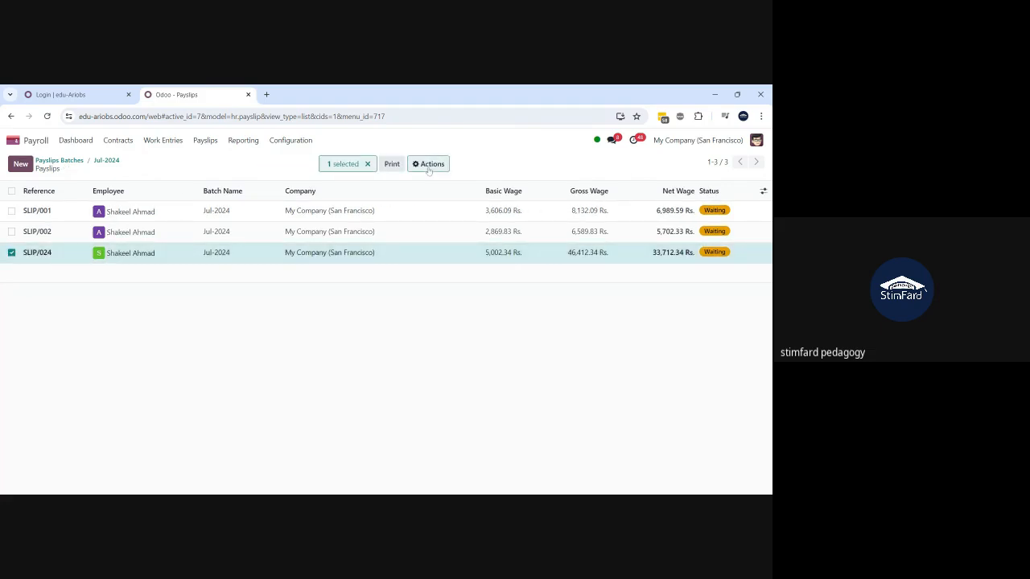
{"action": "left_click", "coordinate": [429, 167]}
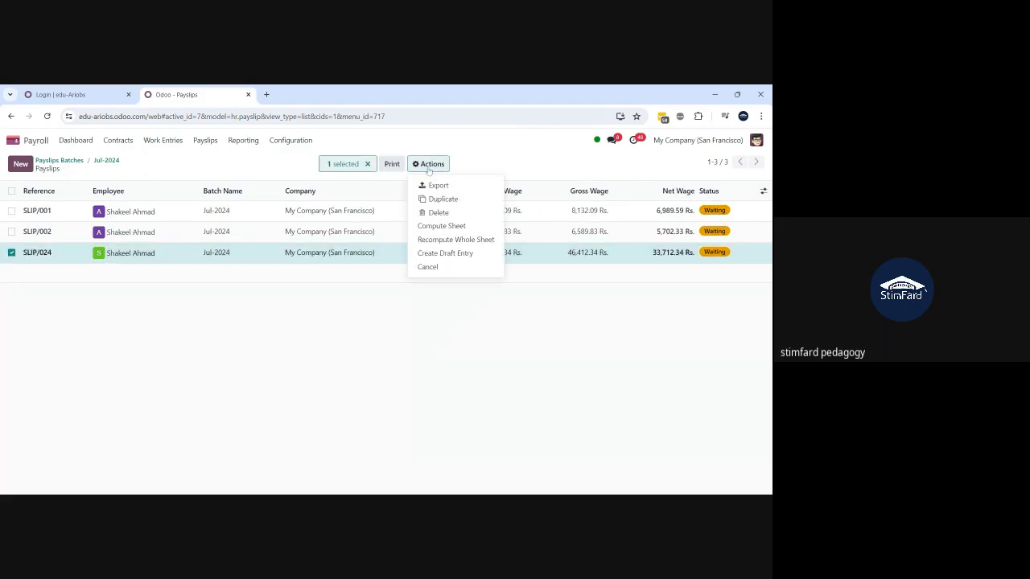
{"action": "left_click", "coordinate": [432, 239]}
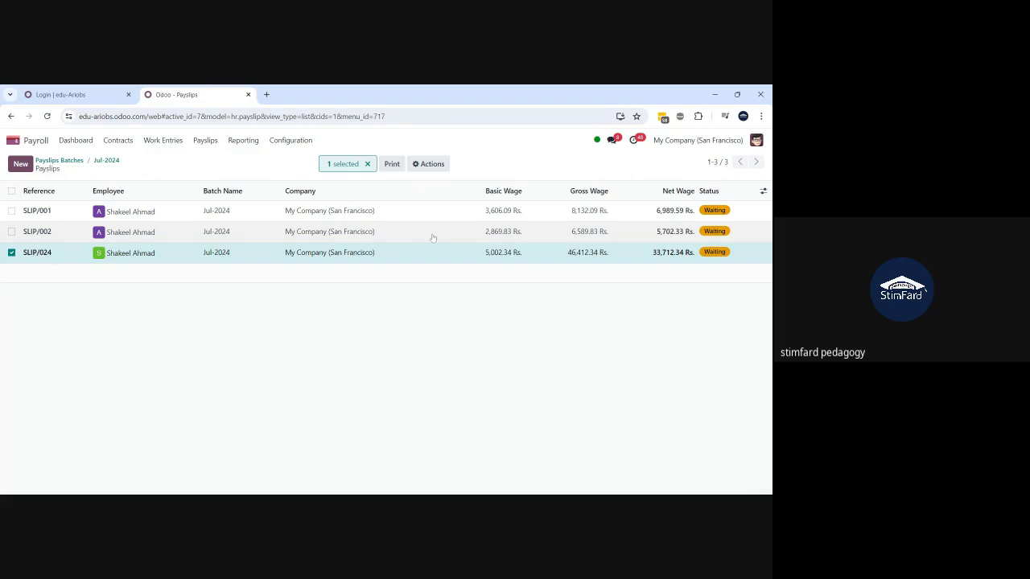
- Open SLIP/024 and review its salary computation: gross 46,412.34 Rs., net 33,712.34 Rs
{"action": "left_click", "coordinate": [231, 256]}
{"action": "scroll", "coordinate": [202, 366], "scroll_direction": "down", "scroll_amount": 2}
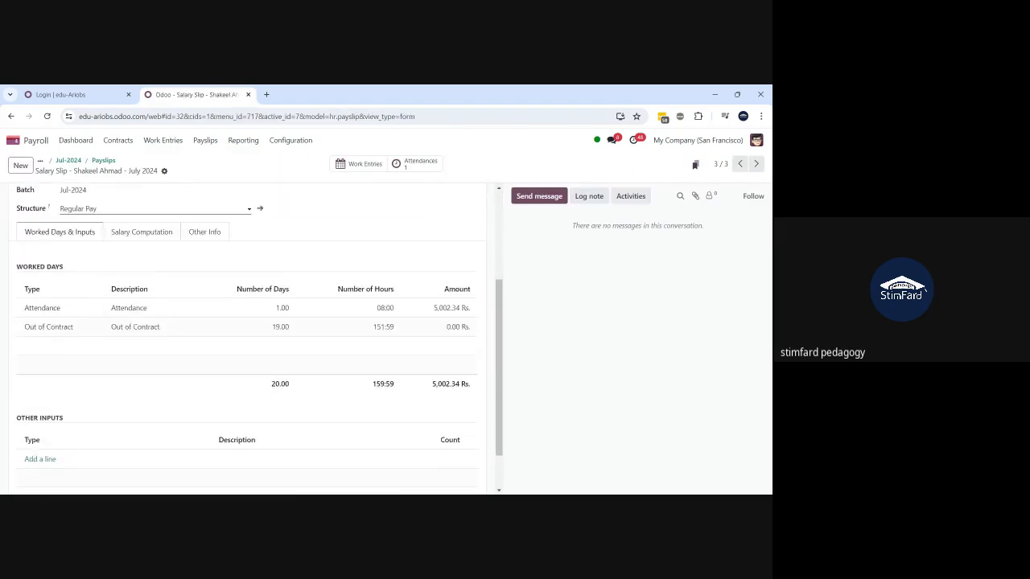
{"action": "scroll", "coordinate": [250, 338], "scroll_direction": "down", "scroll_amount": 1}
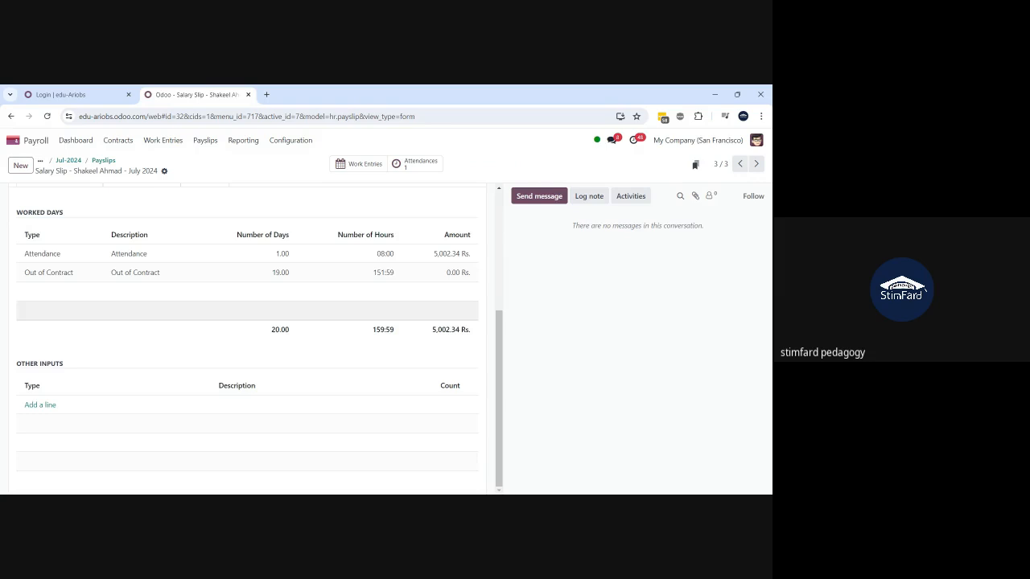
{"action": "scroll", "coordinate": [249, 338], "scroll_direction": "up", "scroll_amount": 2}
{"action": "scroll", "coordinate": [250, 338], "scroll_direction": "up", "scroll_amount": 1}
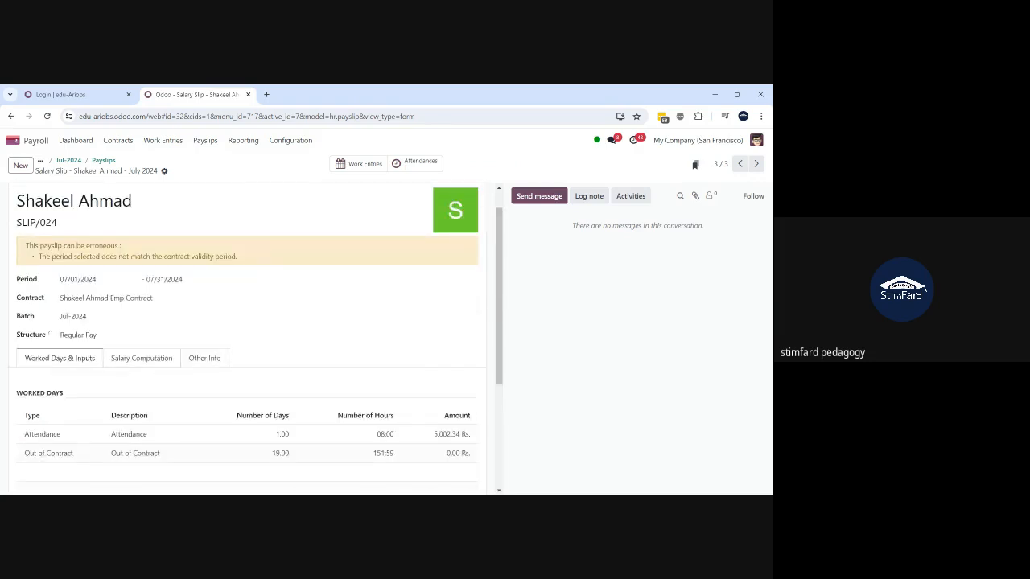
{"action": "left_click", "coordinate": [129, 360]}
{"action": "scroll", "coordinate": [129, 364], "scroll_direction": "down", "scroll_amount": 2}
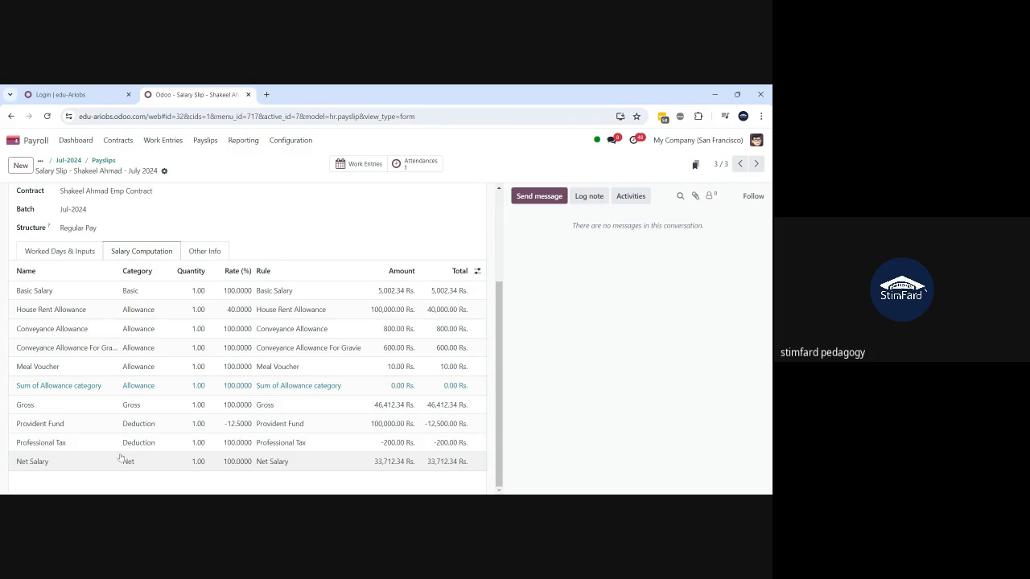
{"action": "scroll", "coordinate": [120, 458], "scroll_direction": "up", "scroll_amount": 2}
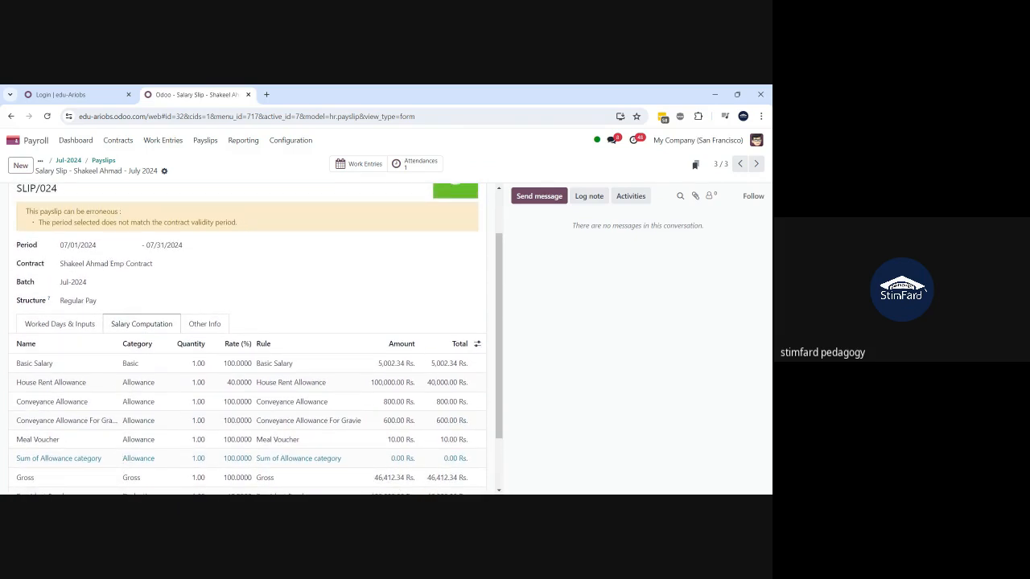
{"action": "scroll", "coordinate": [259, 340], "scroll_direction": "up", "scroll_amount": 2}
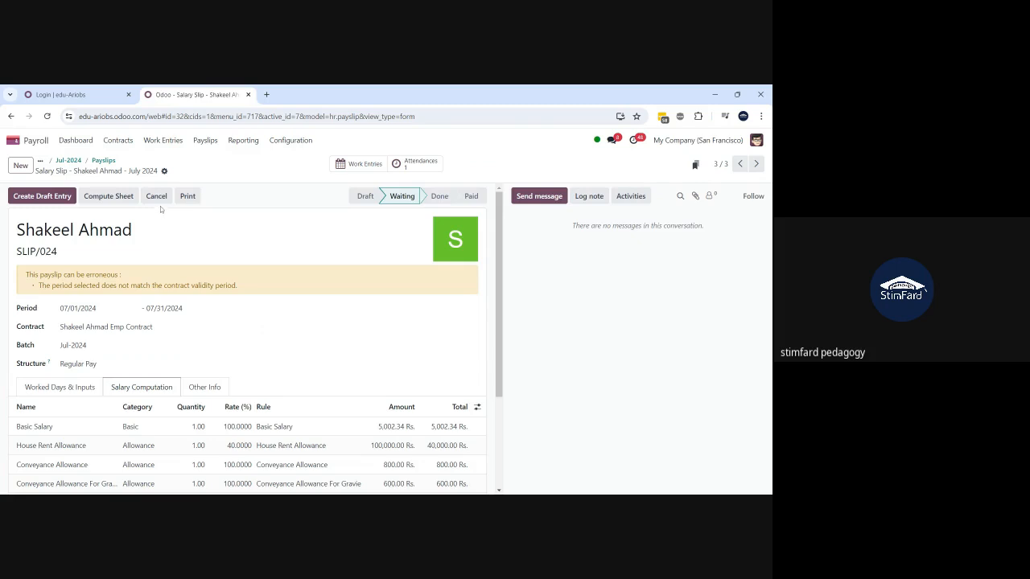
- Cancel SLIP/024, delete it with confirmation, and return to the employee's payslip list
{"action": "left_click", "coordinate": [158, 199]}
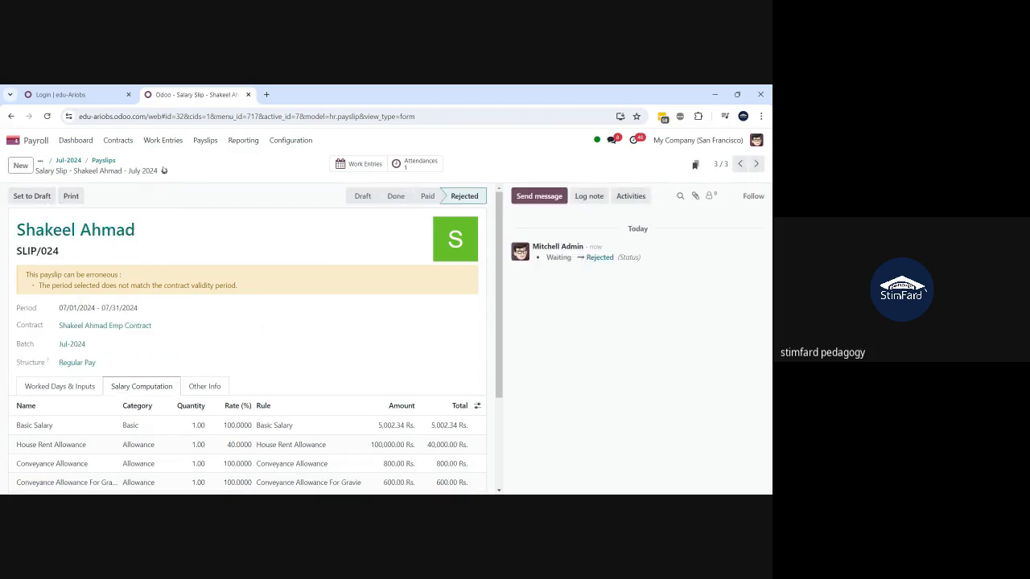
{"action": "left_click", "coordinate": [164, 171]}
{"action": "left_click", "coordinate": [171, 201]}
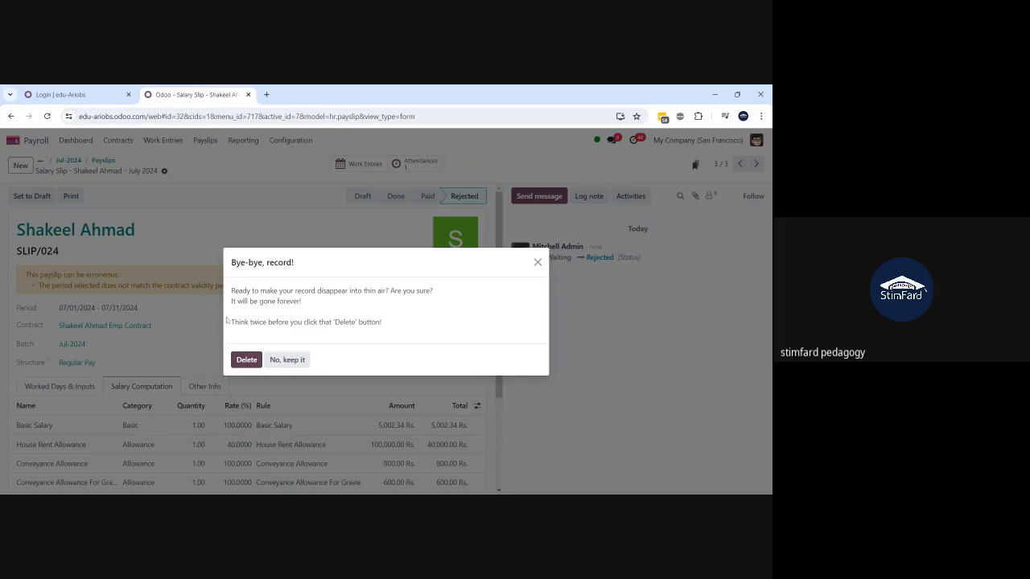
{"action": "left_click", "coordinate": [254, 362]}
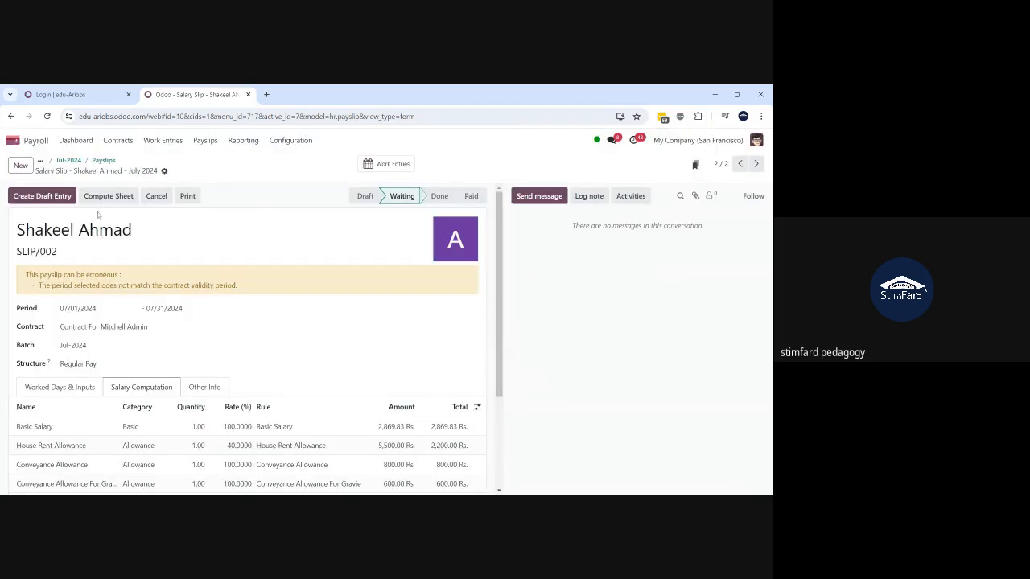
{"action": "left_click", "coordinate": [99, 162]}
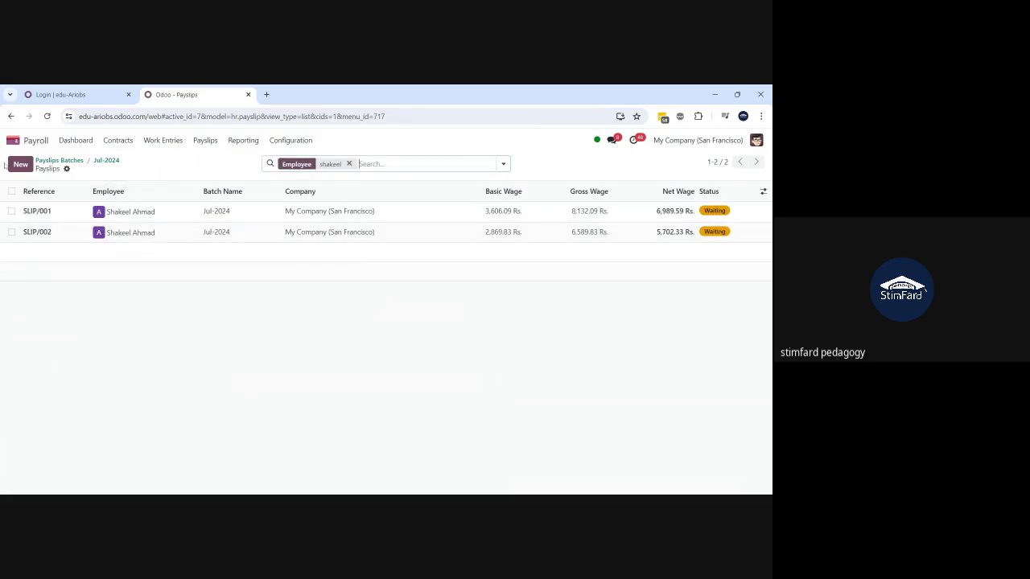
- Start a new payslip in the Jul-2024 batch for the matching employee from the suggestions
{"action": "left_click", "coordinate": [20, 164]}
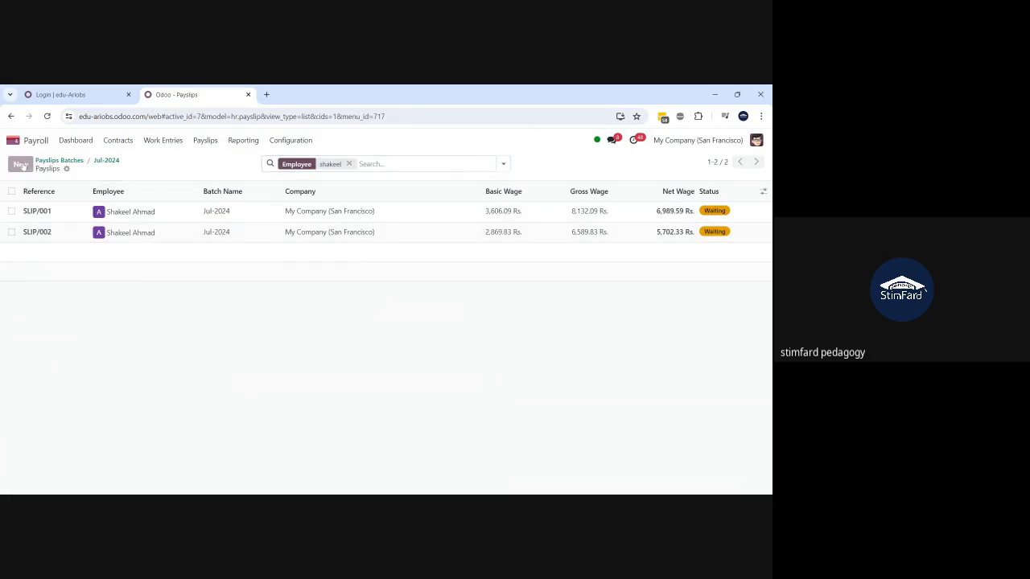
{"action": "type", "text": "shake"}
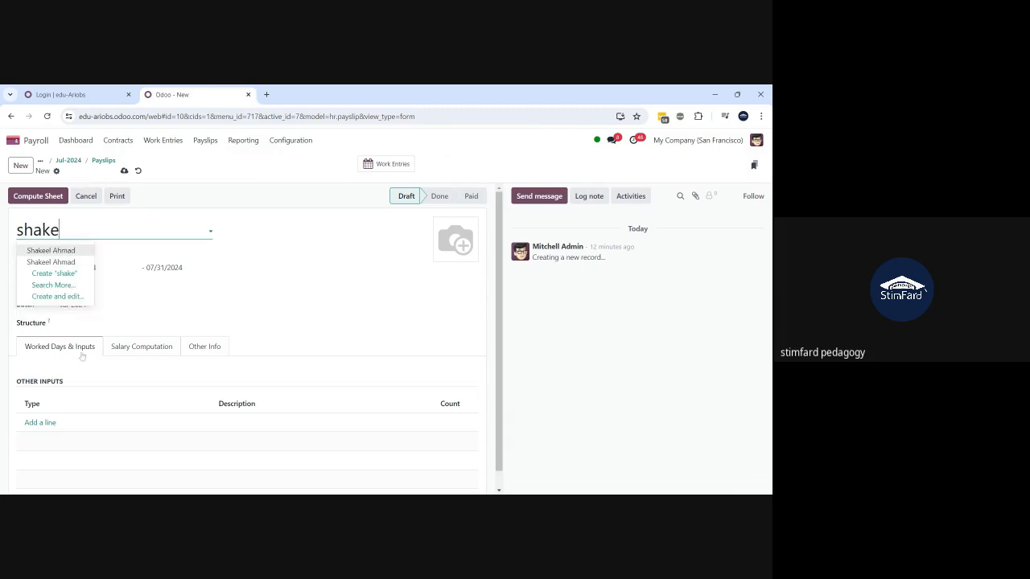
{"action": "left_click", "coordinate": [51, 251]}
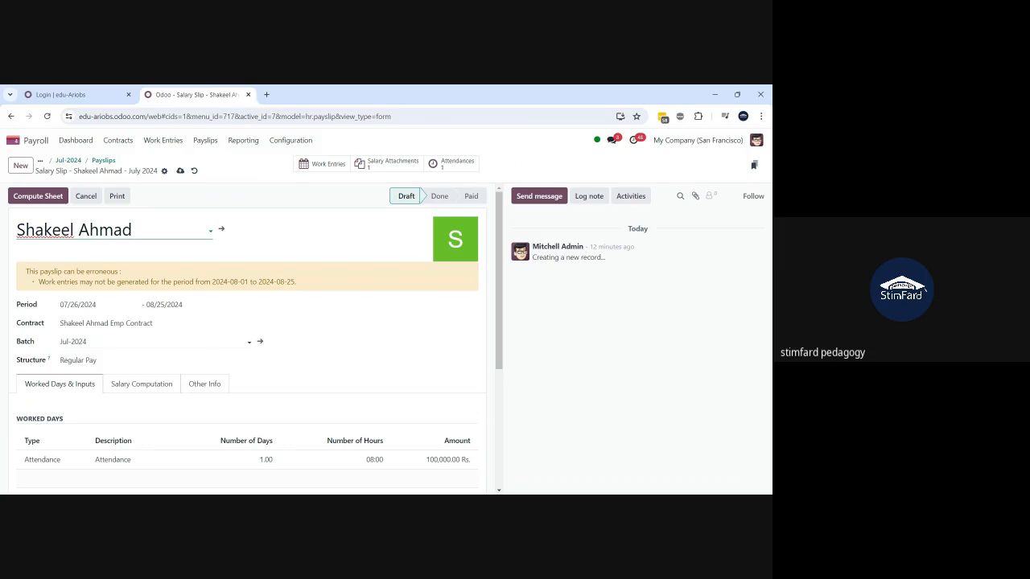
{"action": "scroll", "coordinate": [256, 338], "scroll_direction": "down", "scroll_amount": 1}
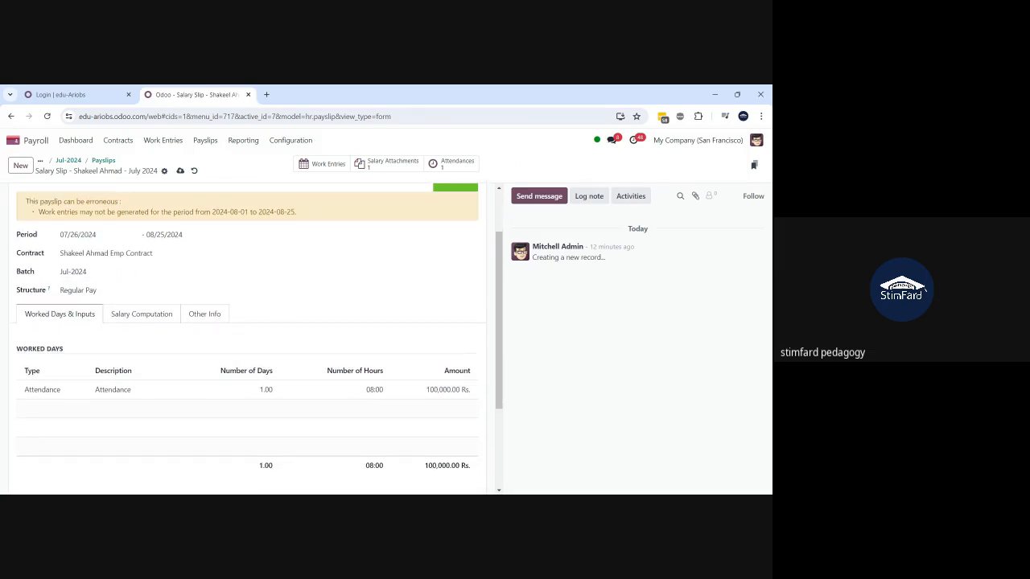
{"action": "scroll", "coordinate": [249, 338], "scroll_direction": "down", "scroll_amount": 2}
{"action": "scroll", "coordinate": [250, 338], "scroll_direction": "up", "scroll_amount": 3}
{"action": "scroll", "coordinate": [249, 338], "scroll_direction": "down", "scroll_amount": 3}
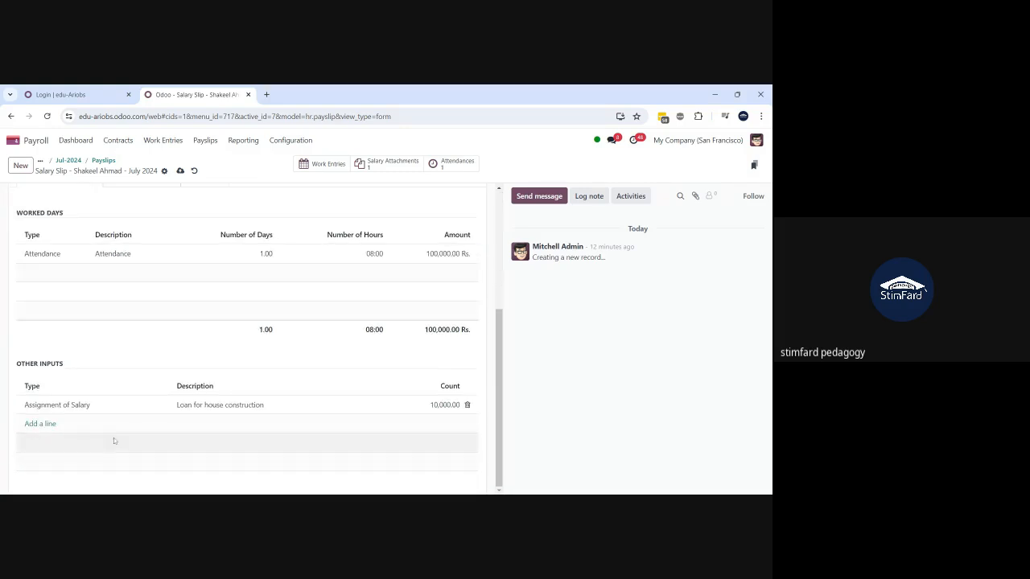
- Leave the 10,000.00 Assignment of Salary input unchanged, save the payslip and view Salary Computation
{"action": "left_click", "coordinate": [132, 410]}
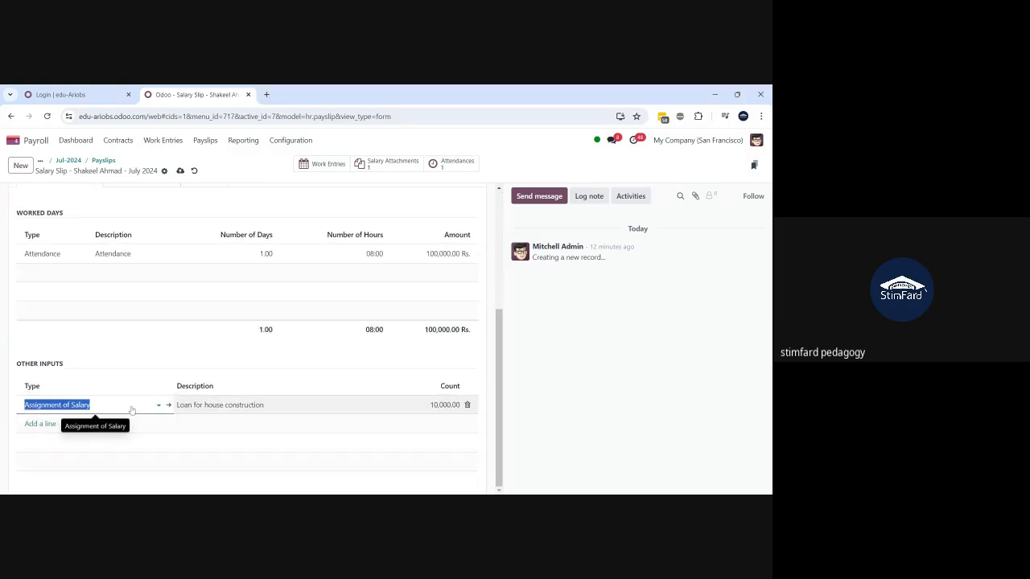
{"action": "left_click", "coordinate": [188, 336]}
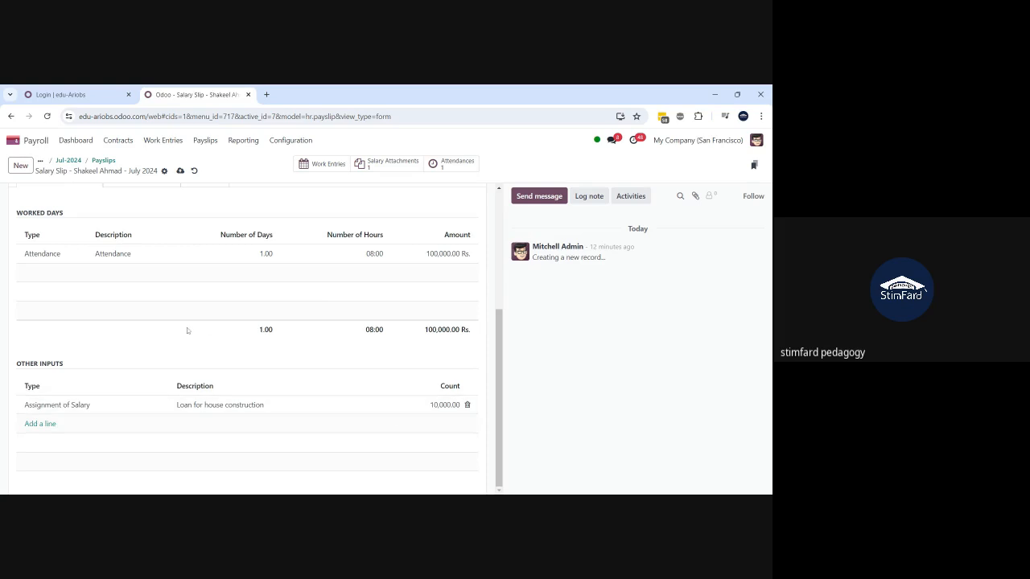
{"action": "scroll", "coordinate": [187, 330], "scroll_direction": "up", "scroll_amount": 2}
{"action": "left_click", "coordinate": [180, 171]}
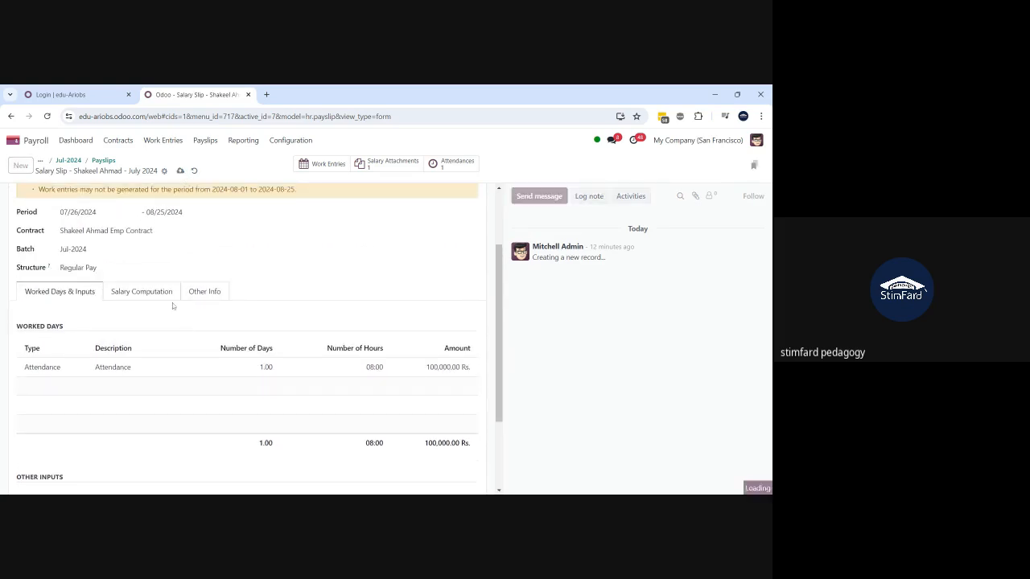
{"action": "left_click", "coordinate": [153, 288]}
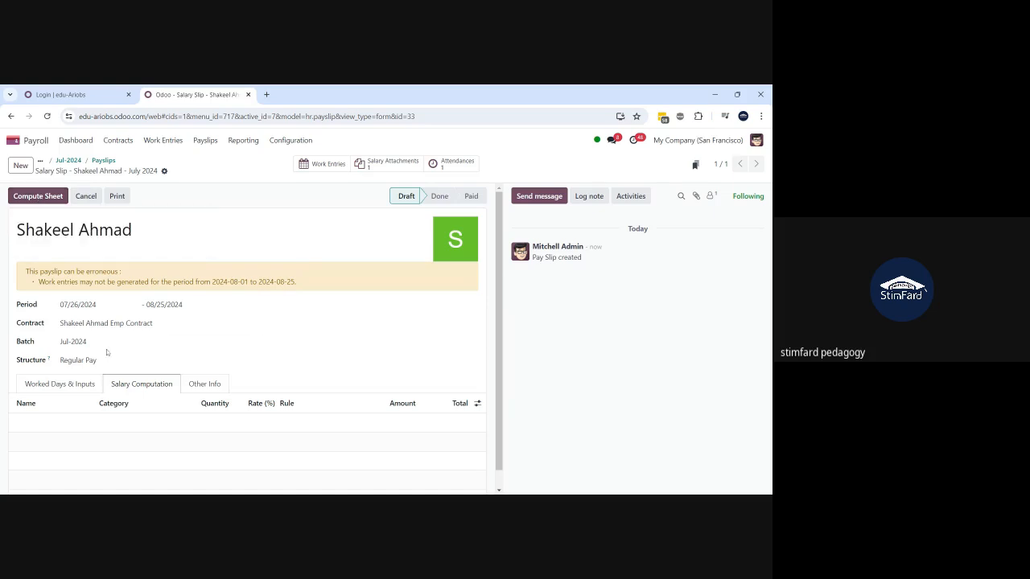
- Compute the sheet so the payslip becomes SLIP/025, review its lines, and go back to Jul-2024
{"action": "left_click", "coordinate": [37, 195]}
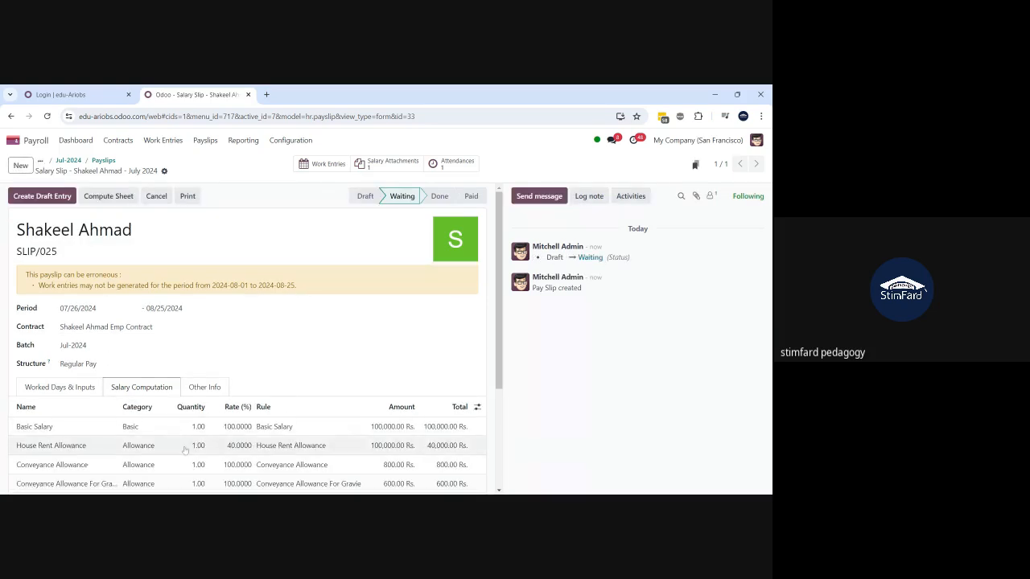
{"action": "scroll", "coordinate": [184, 451], "scroll_direction": "down", "scroll_amount": 3}
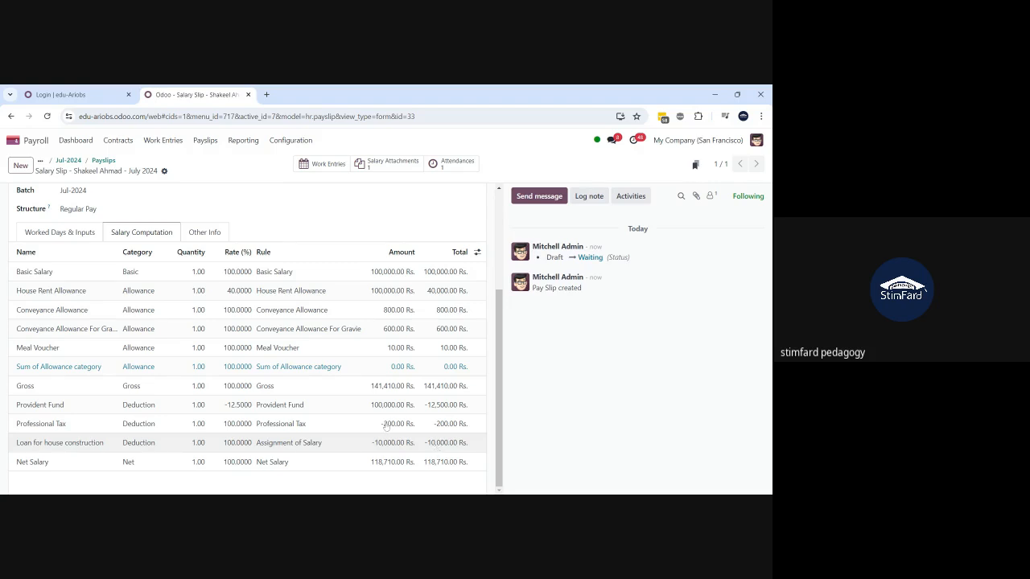
{"action": "scroll", "coordinate": [223, 342], "scroll_direction": "up", "scroll_amount": 2}
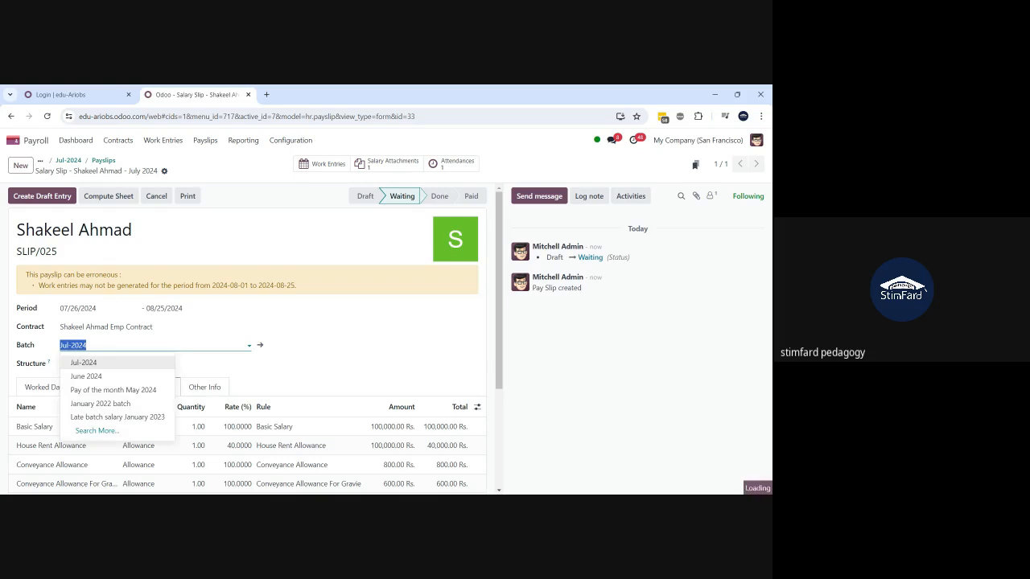
{"action": "left_click", "coordinate": [206, 203]}
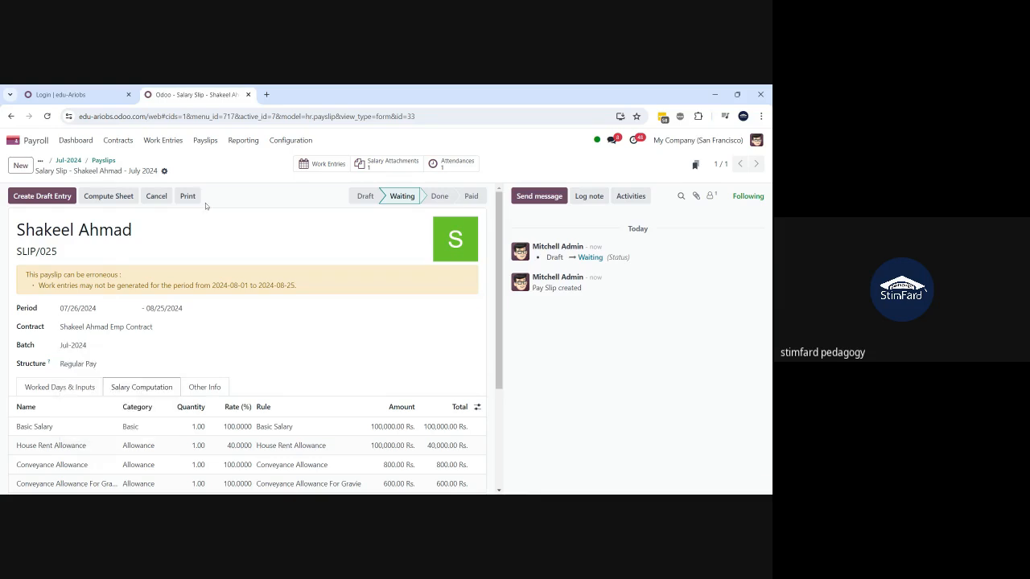
{"action": "left_click", "coordinate": [77, 162]}
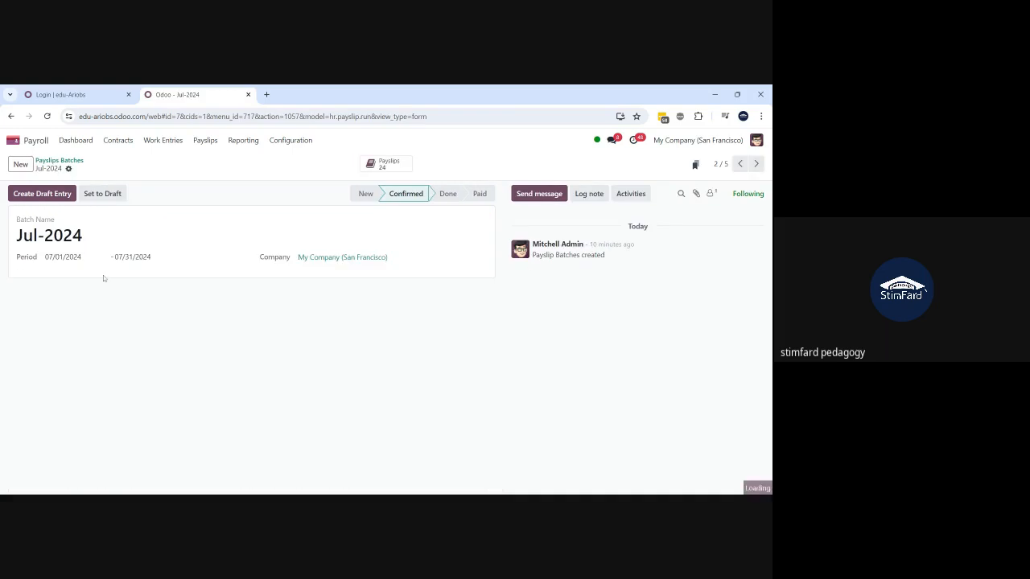
- Open SLIP/025 among the batch's 24 payslips and check its house-construction loan and salary lines
{"action": "left_click", "coordinate": [385, 166]}
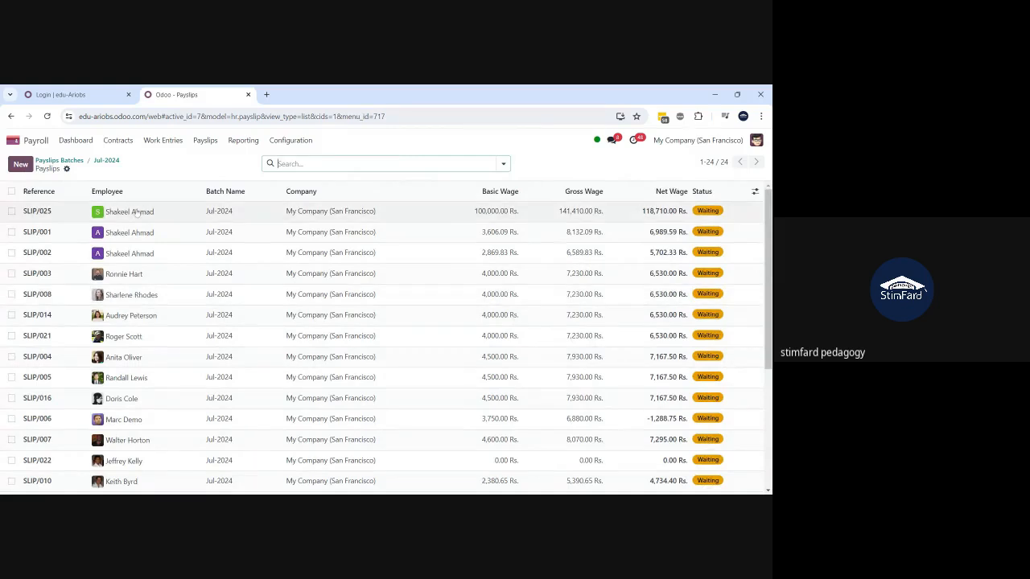
{"action": "left_click", "coordinate": [139, 213]}
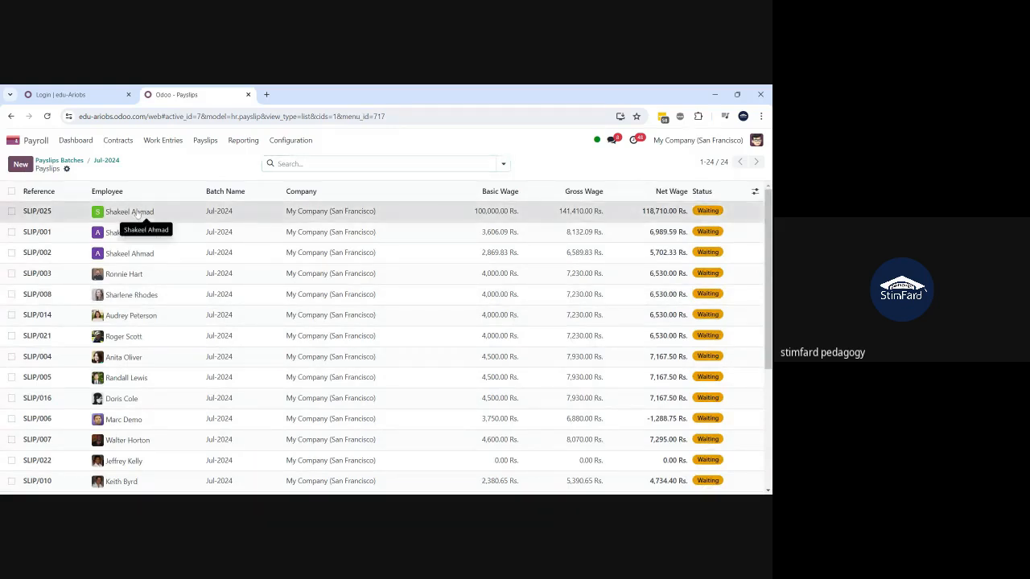
{"action": "scroll", "coordinate": [161, 375], "scroll_direction": "down", "scroll_amount": 3}
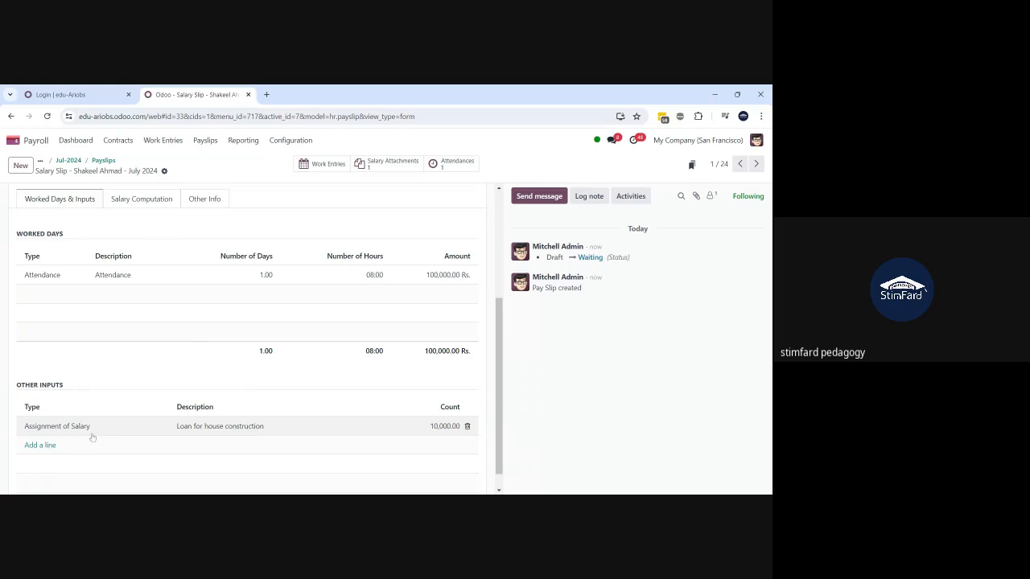
{"action": "left_click", "coordinate": [262, 429]}
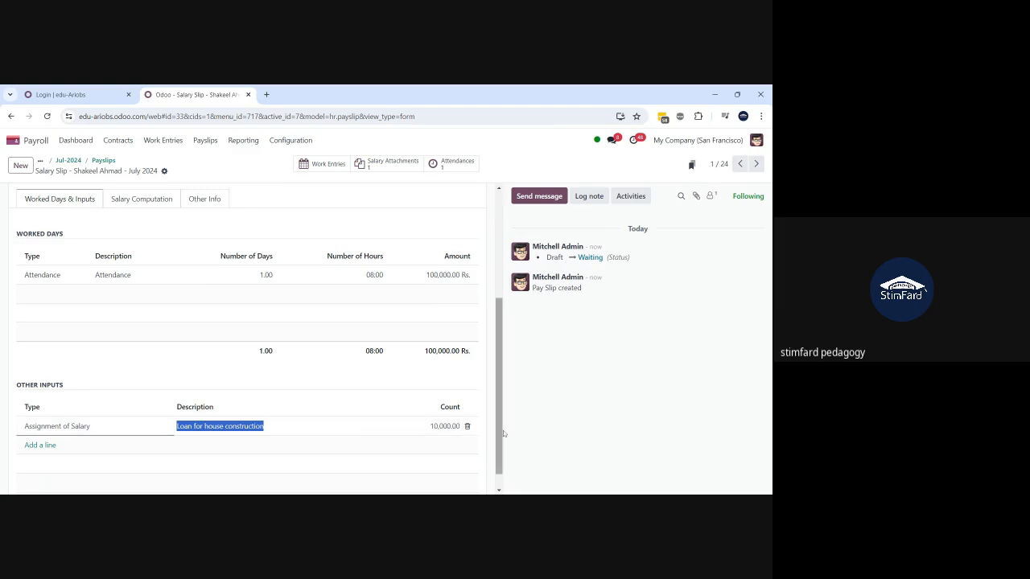
{"action": "left_click", "coordinate": [157, 203]}
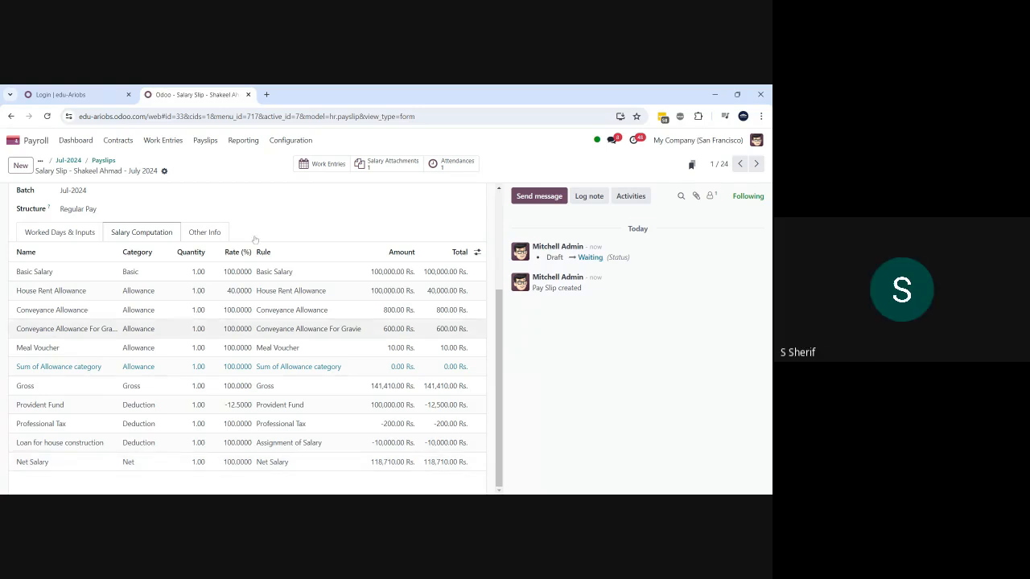
{"action": "scroll", "coordinate": [245, 224], "scroll_direction": "up", "scroll_amount": 3}
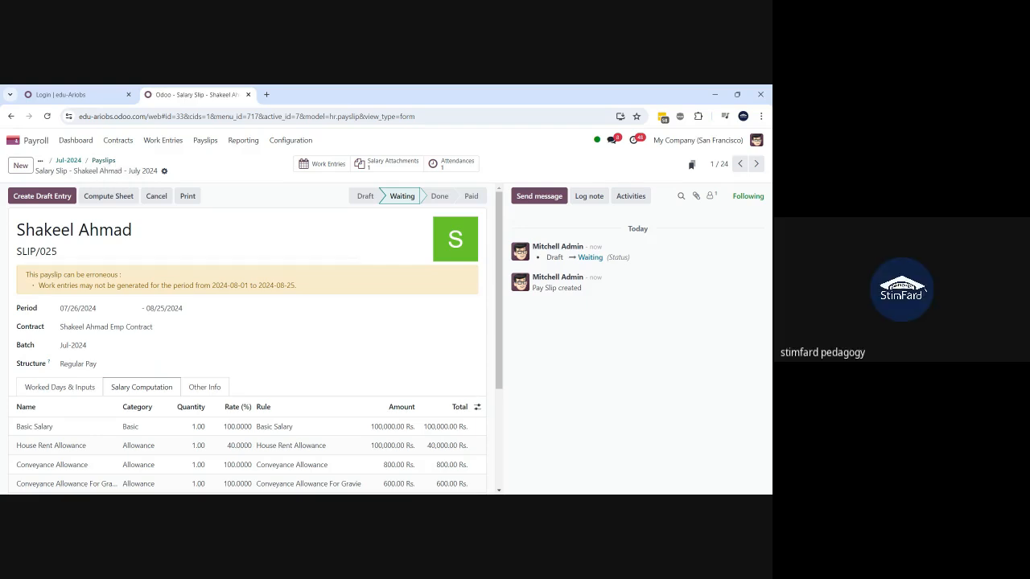
- Print SLIP/025 and check the PDF's -10,000.00 loan and 118,710.00 Rs. net salary
{"action": "left_click", "coordinate": [188, 195]}
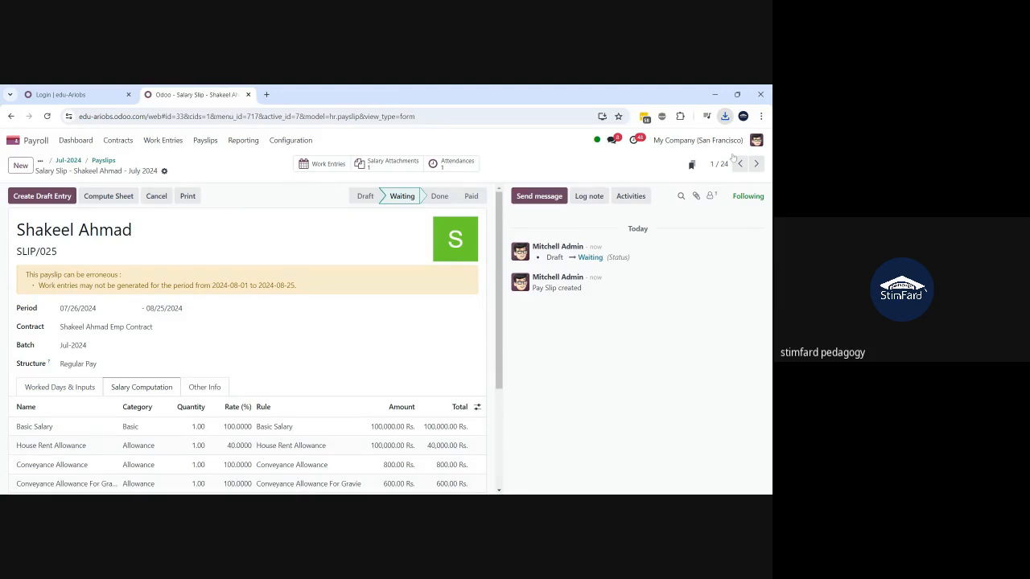
{"action": "left_click", "coordinate": [625, 165]}
{"action": "scroll", "coordinate": [365, 326], "scroll_direction": "down", "scroll_amount": 2}
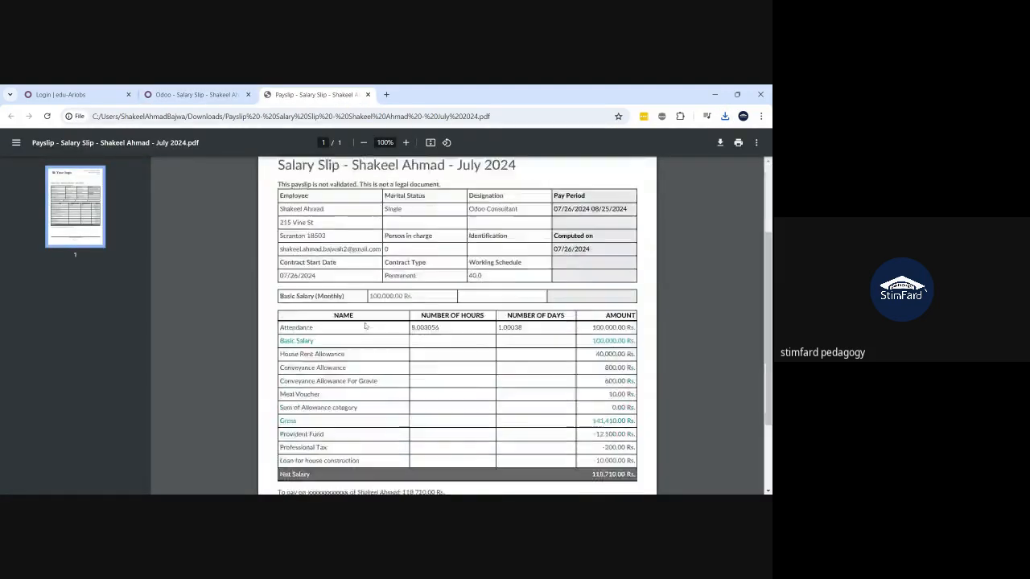
{"action": "scroll", "coordinate": [365, 326], "scroll_direction": "down", "scroll_amount": 2}
{"action": "scroll", "coordinate": [364, 325], "scroll_direction": "up", "scroll_amount": 4}
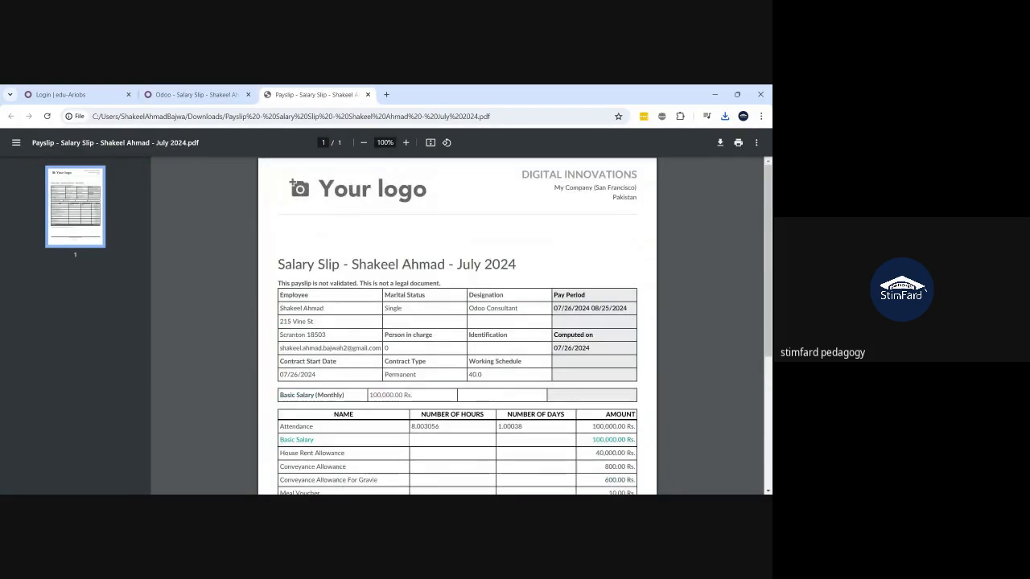
{"action": "scroll", "coordinate": [457, 326], "scroll_direction": "down", "scroll_amount": 4}
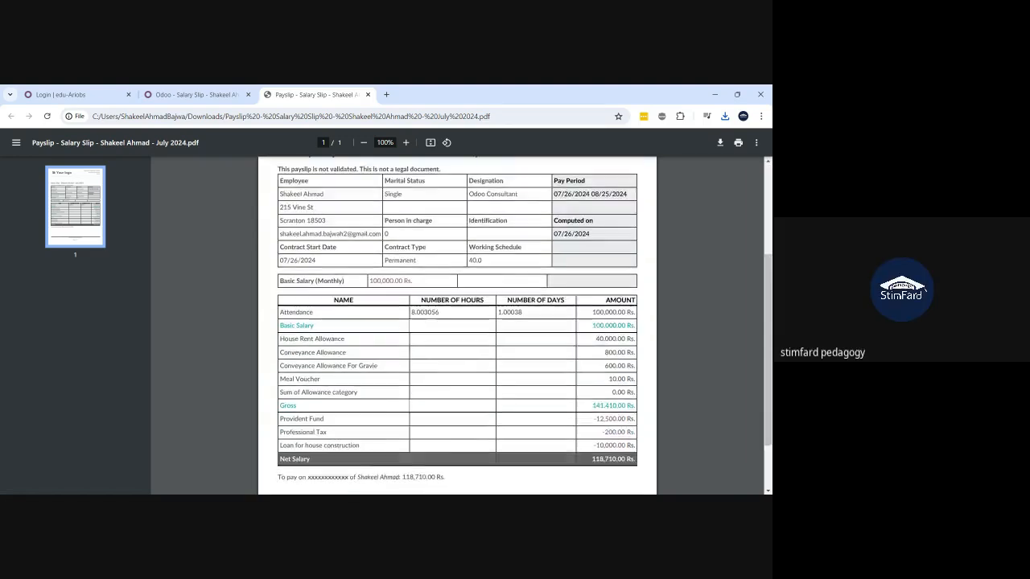
{"action": "scroll", "coordinate": [457, 326], "scroll_direction": "up", "scroll_amount": 4}
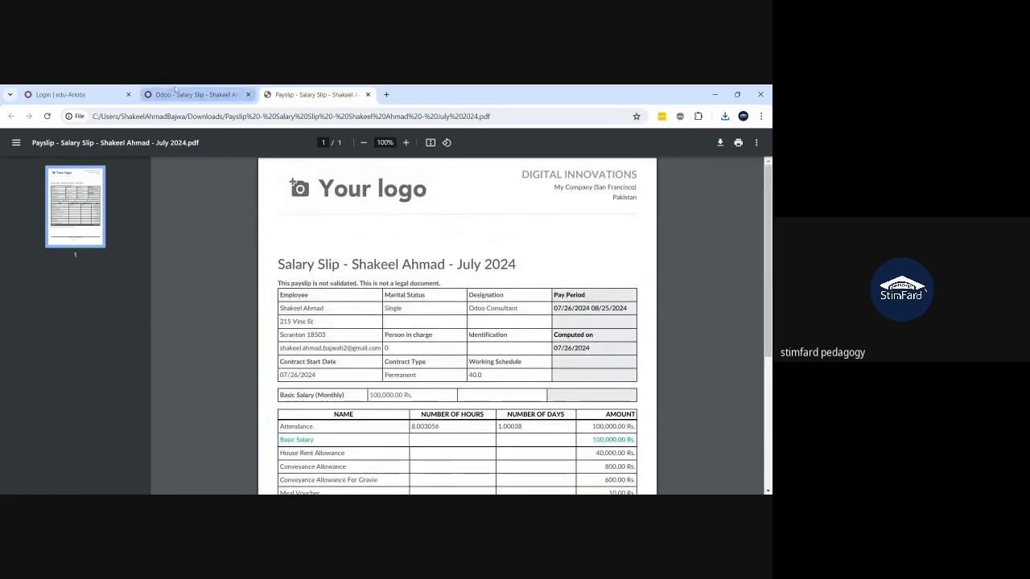
{"action": "left_click", "coordinate": [193, 94]}
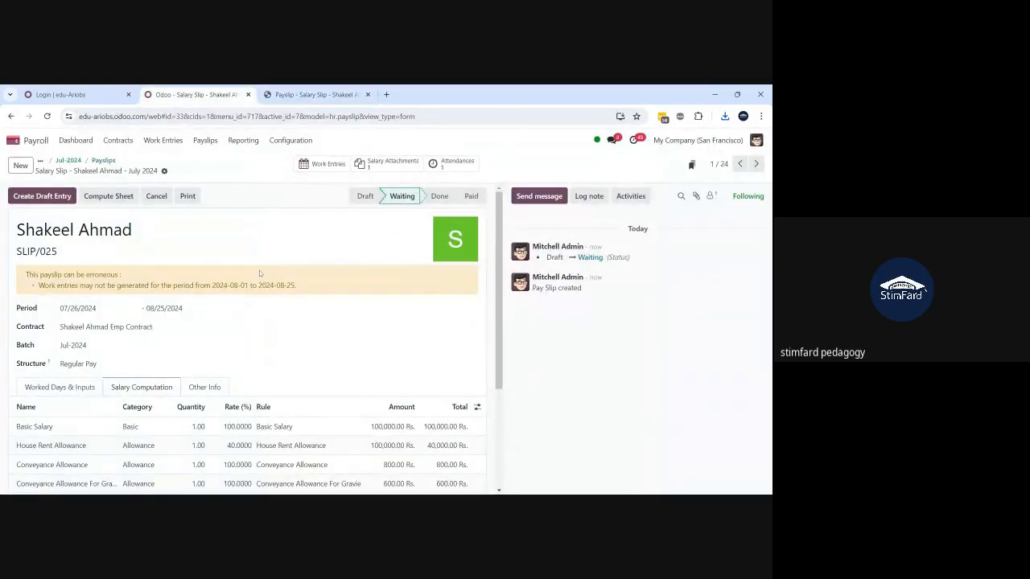
- Post SLIP/025's draft entry so it becomes Done, then go back to the payslip list
{"action": "left_click", "coordinate": [38, 201]}
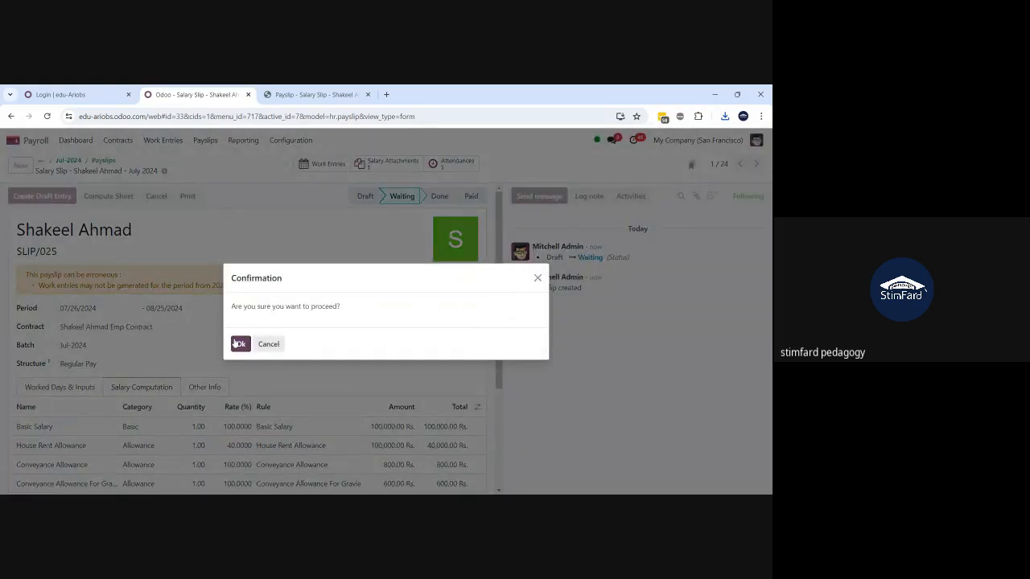
{"action": "left_click", "coordinate": [239, 344]}
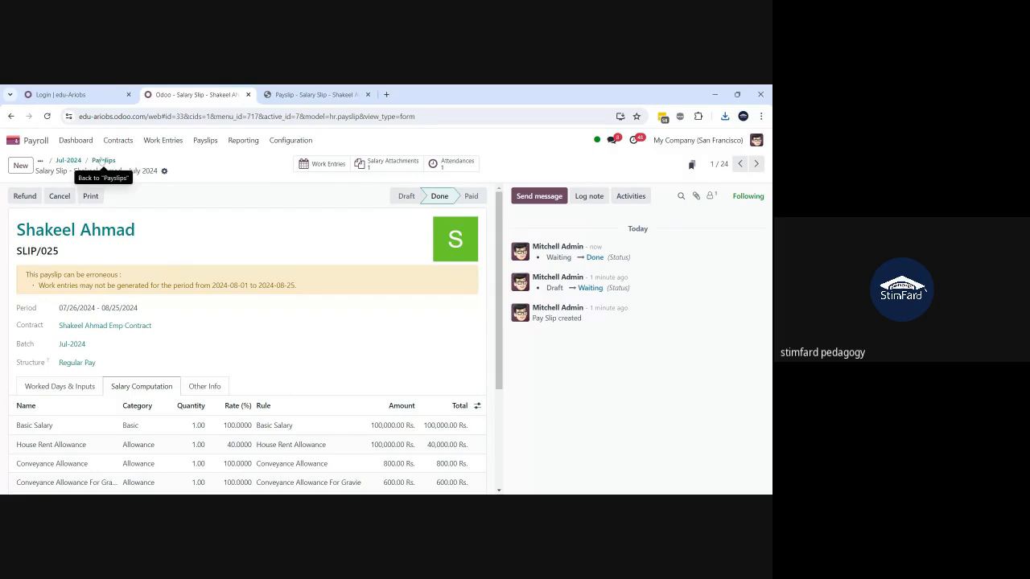
{"action": "left_click", "coordinate": [102, 161]}
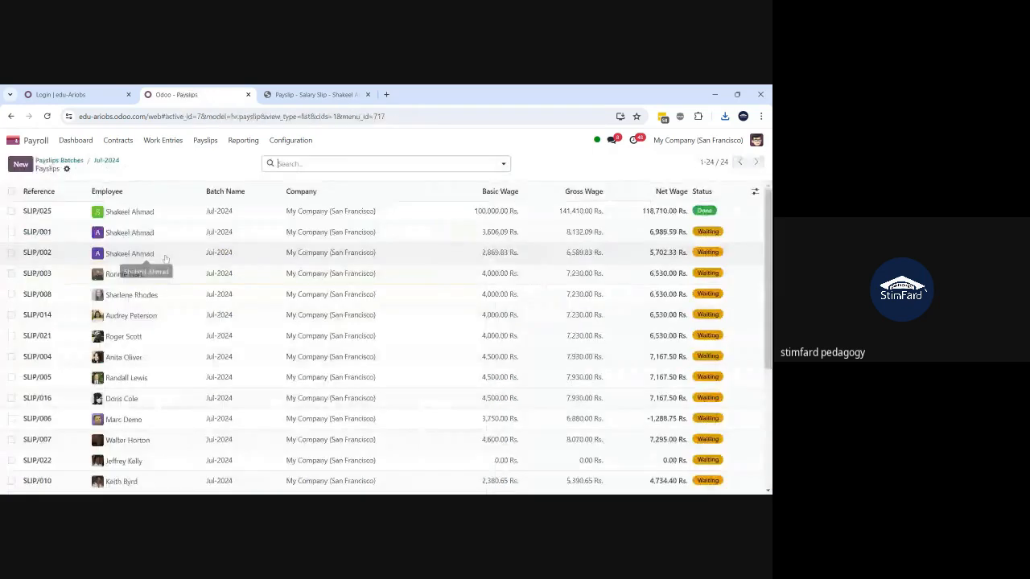
{"action": "left_click", "coordinate": [75, 163]}
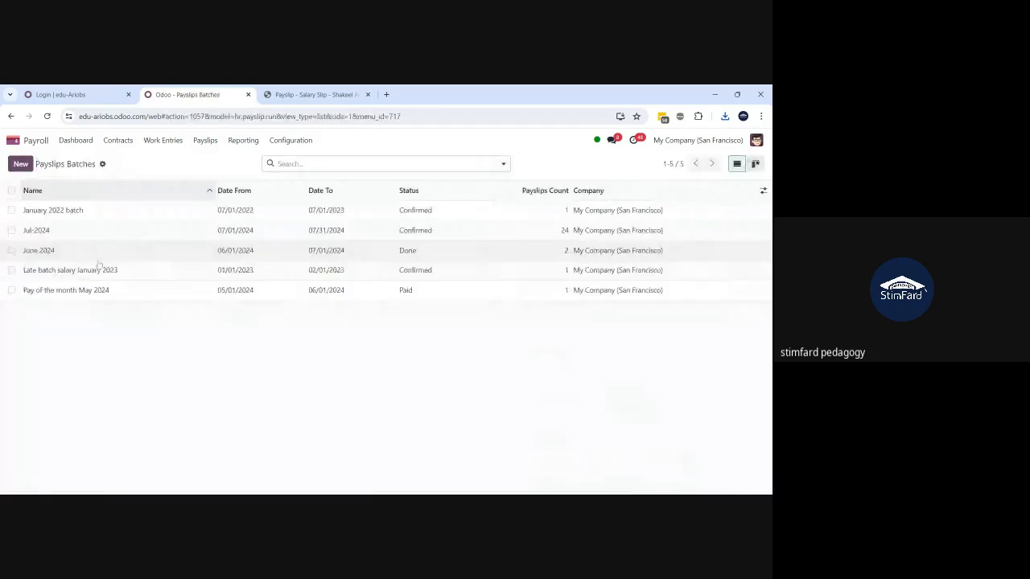
{"action": "left_click", "coordinate": [83, 232]}
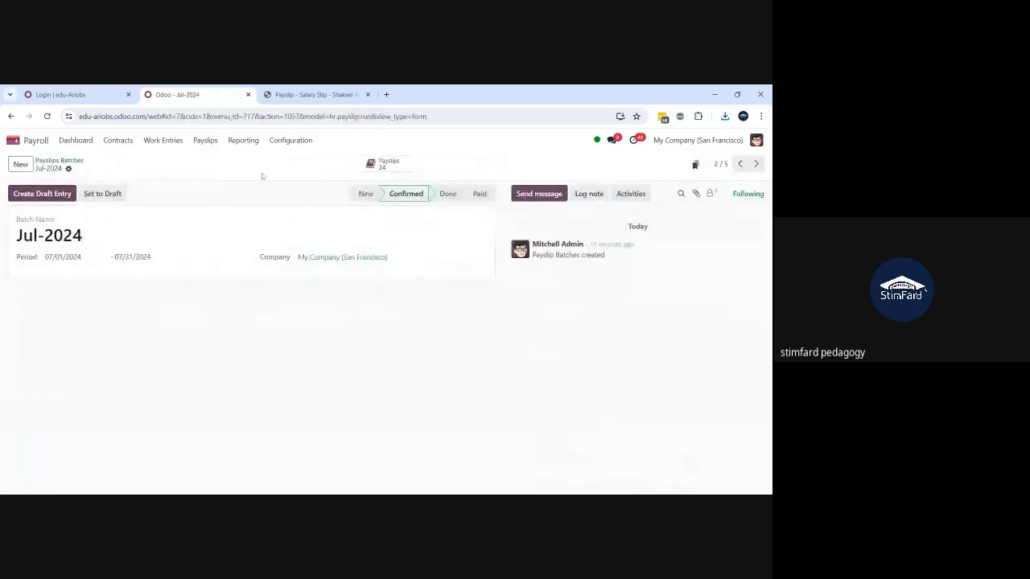
{"action": "left_click", "coordinate": [42, 196]}
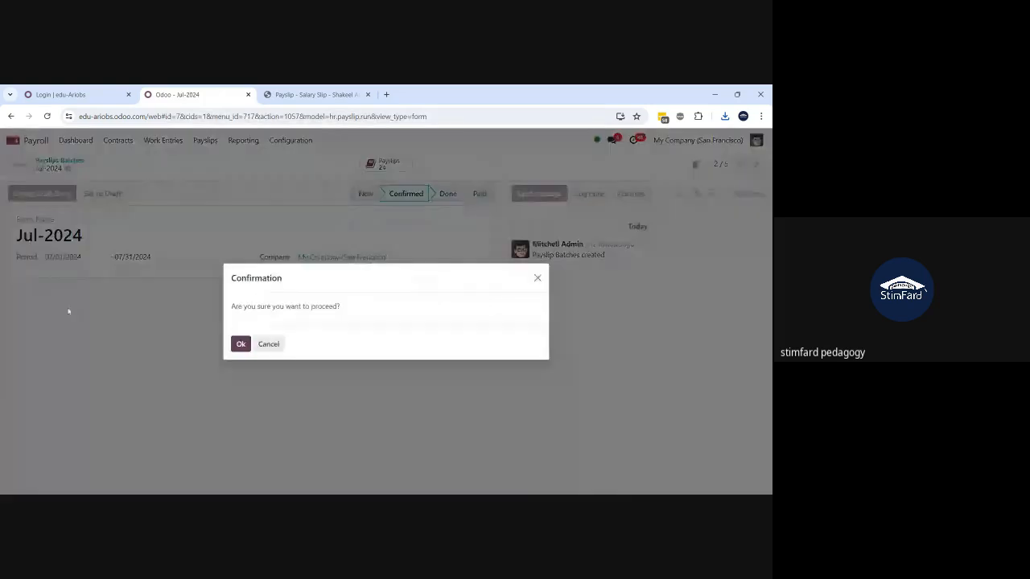
{"action": "left_click", "coordinate": [240, 345]}
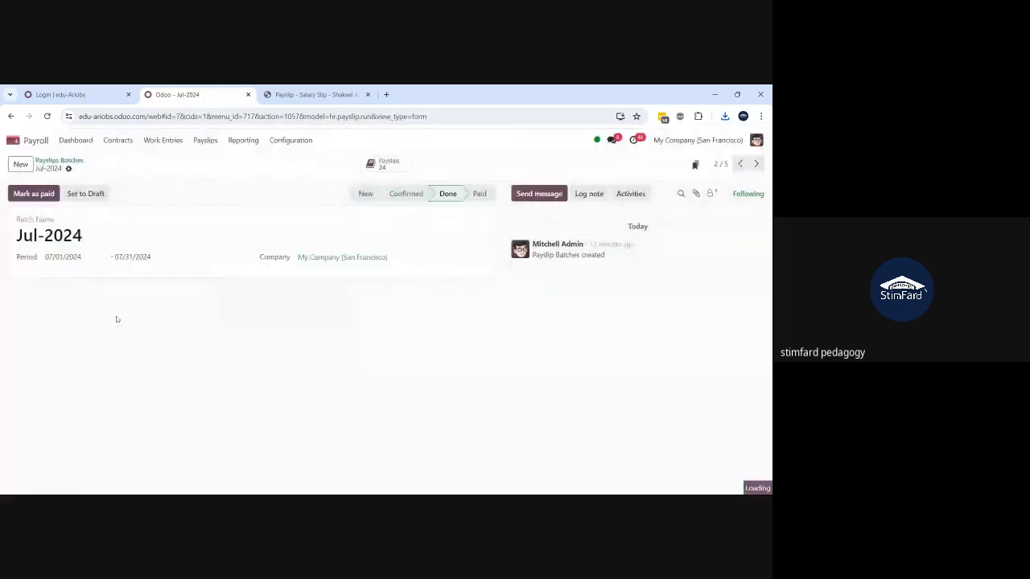
{"action": "left_click", "coordinate": [387, 164]}
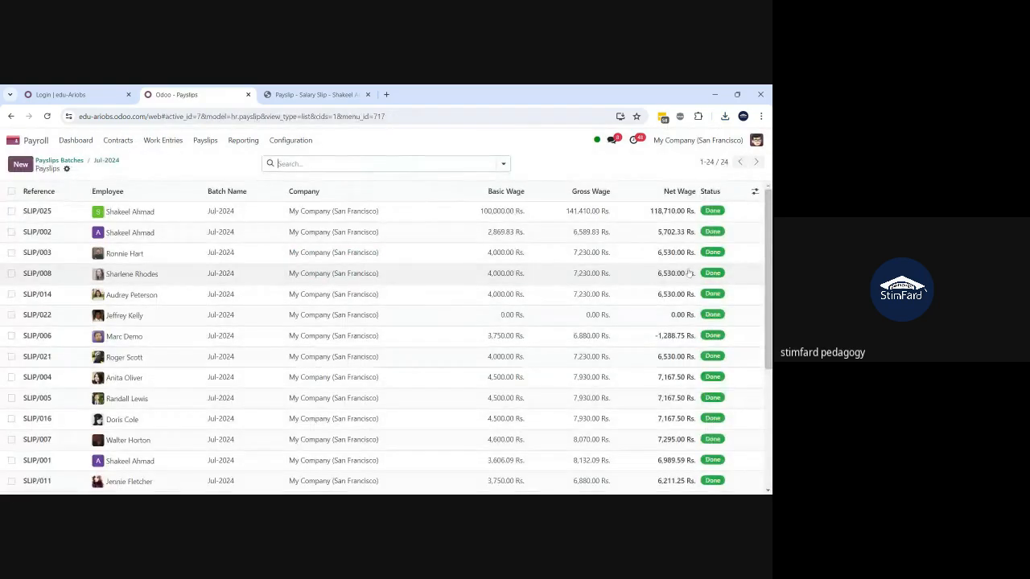
{"action": "left_click", "coordinate": [106, 161]}
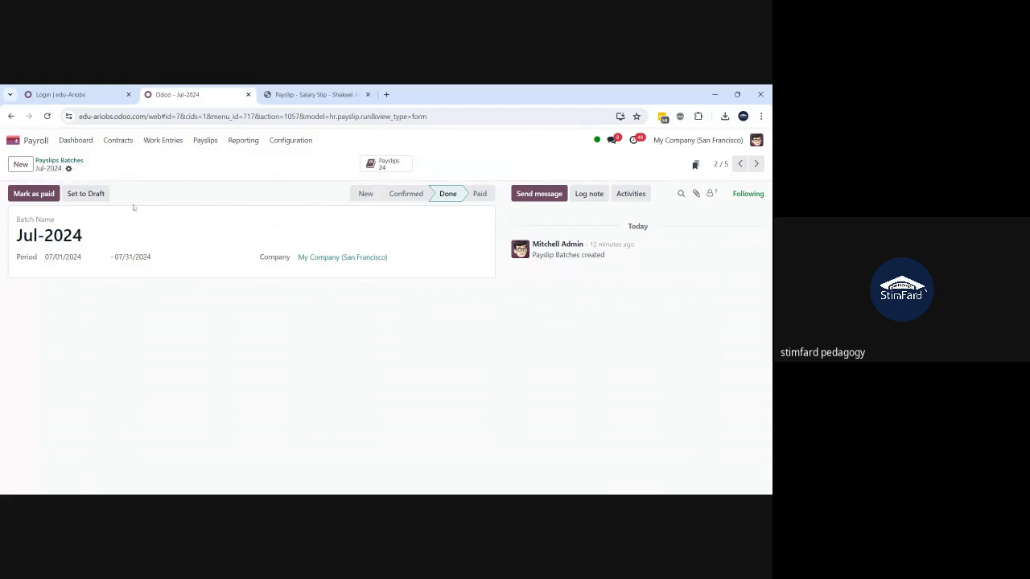
- Search the home menu for 'docu' twice, finding no installed Documents app
{"action": "left_click", "coordinate": [13, 142]}
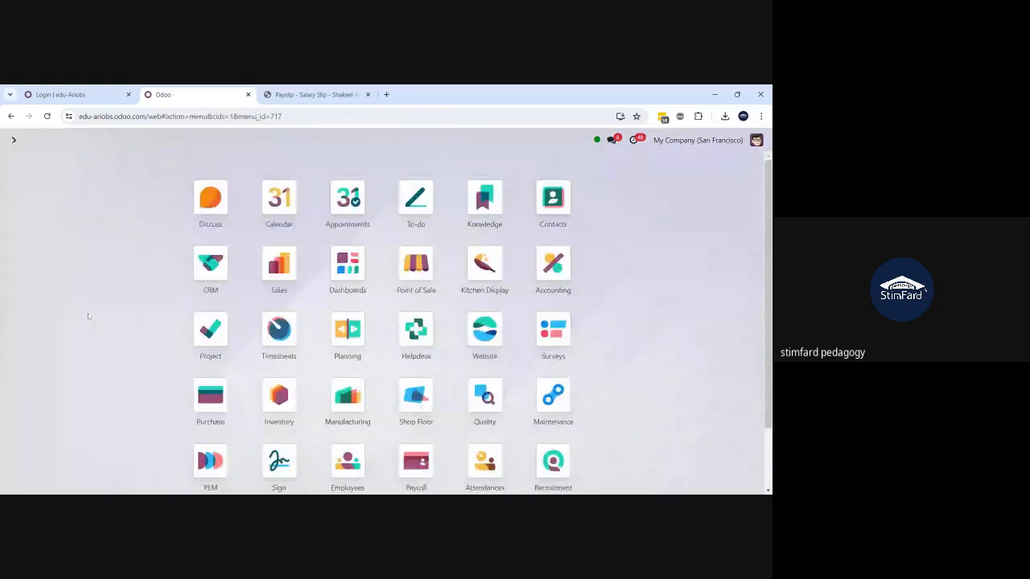
{"action": "type", "text": "docu"}
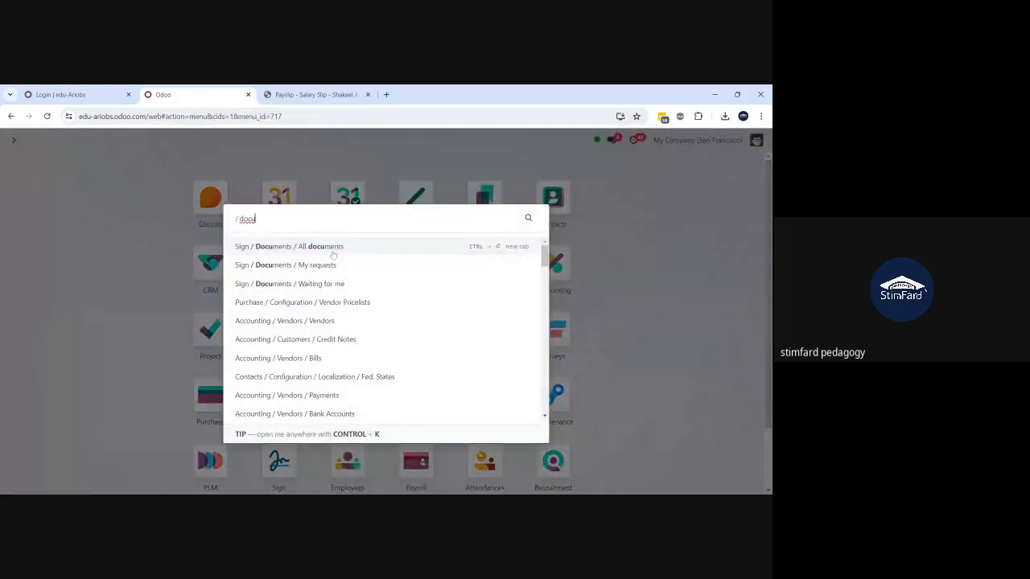
{"action": "left_click", "coordinate": [130, 317]}
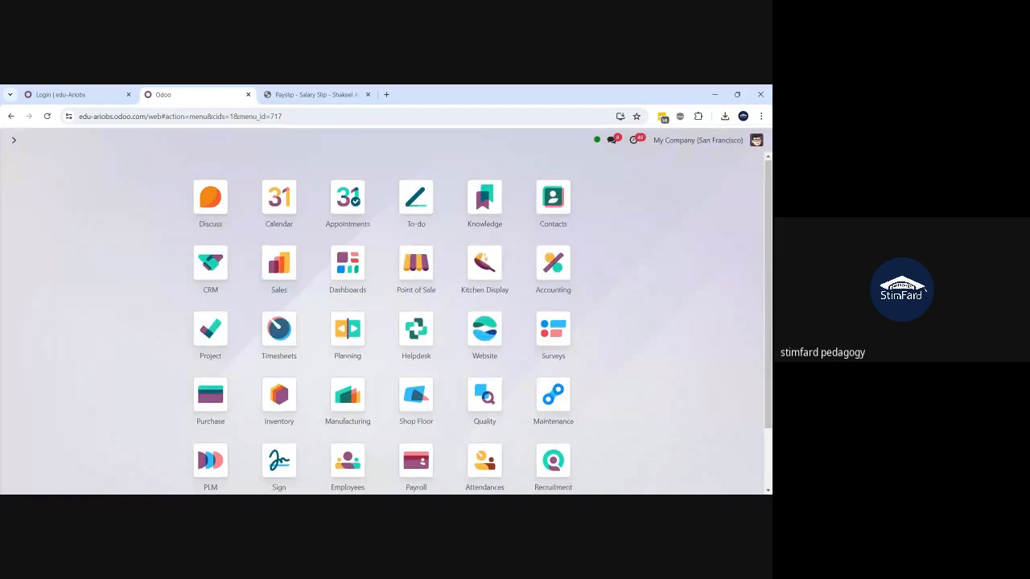
{"action": "type", "text": "do"}
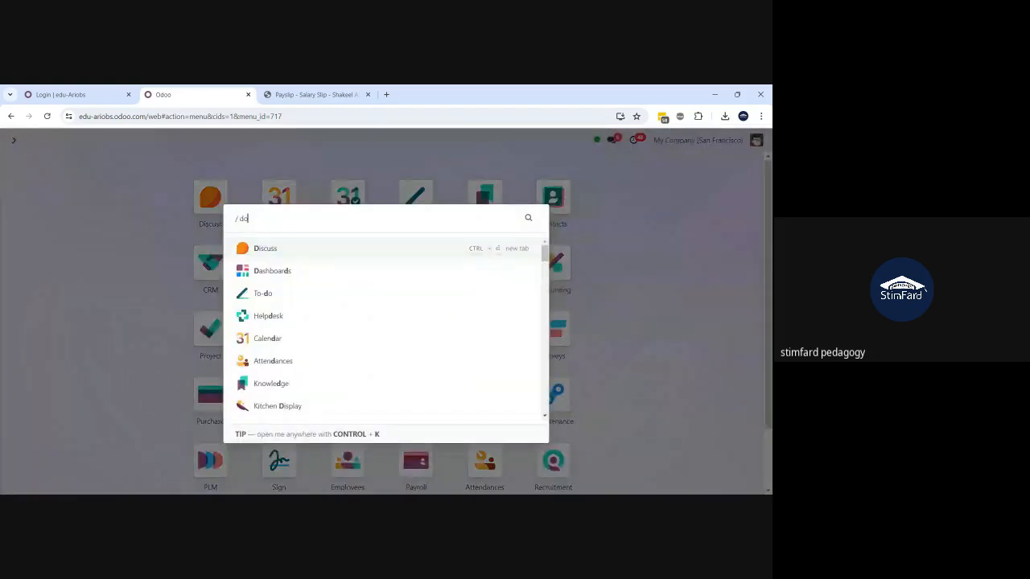
{"action": "type", "text": "cu"}
{"action": "left_click", "coordinate": [130, 313]}
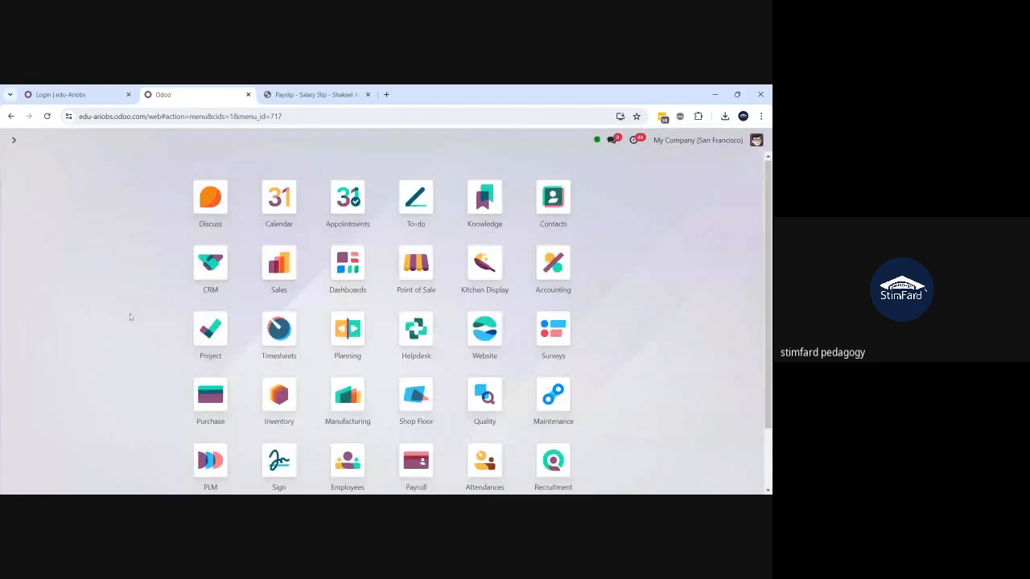
- In Apps, search all modules for 'docume' and install Documents
{"action": "type", "text": "app"}
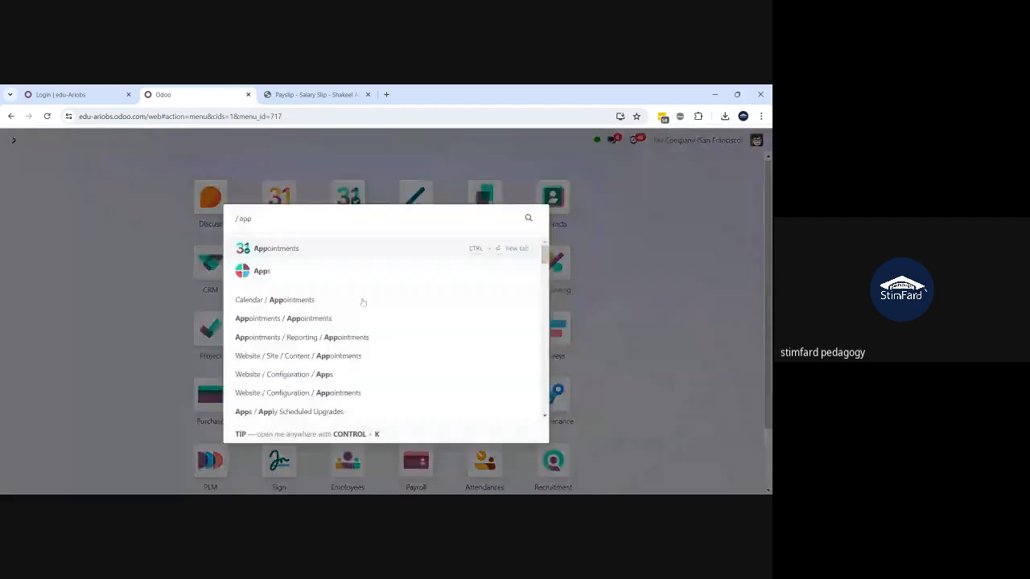
{"action": "left_click", "coordinate": [328, 280]}
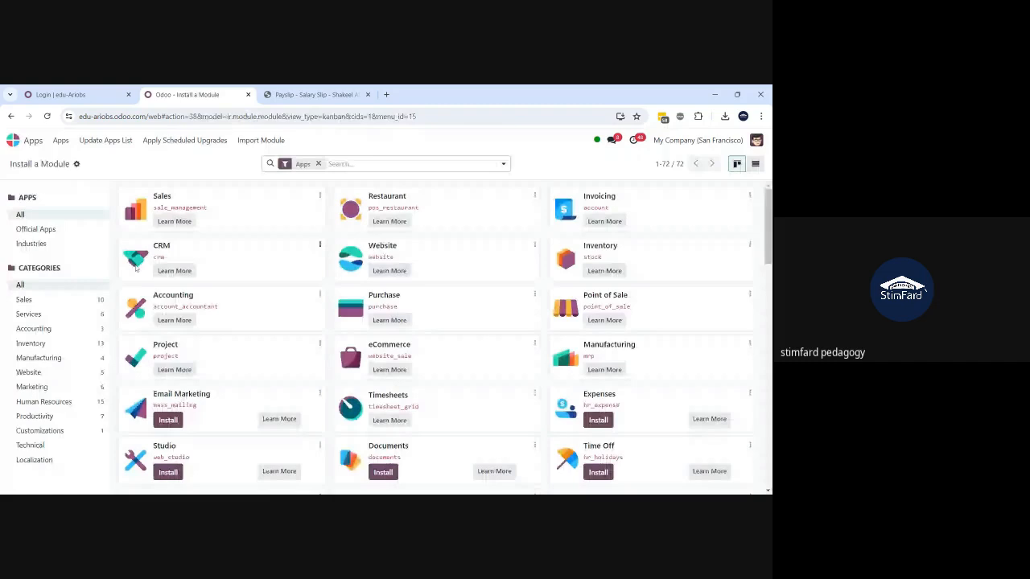
{"action": "type", "text": "docume"}
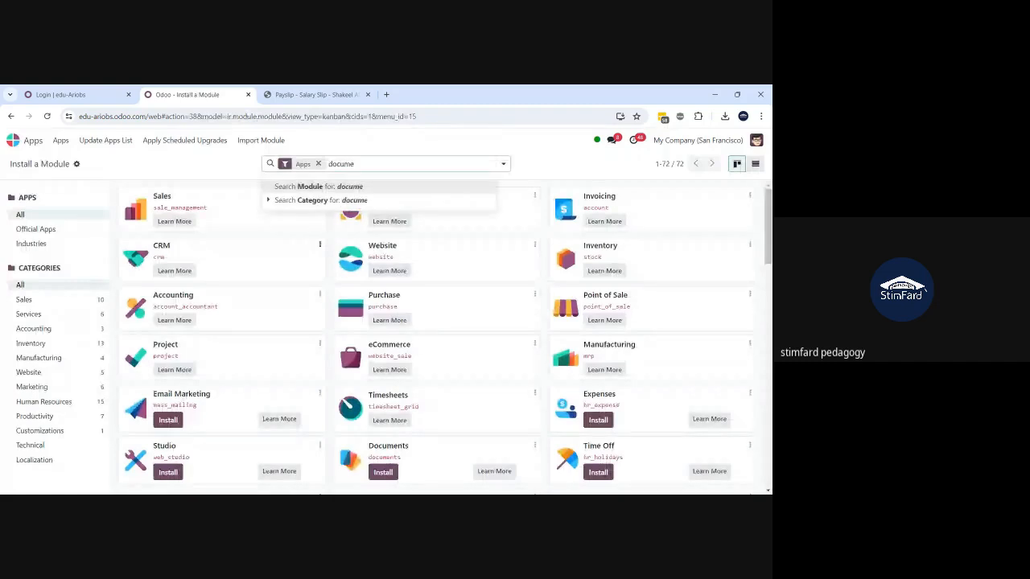
{"action": "key", "text": "Return"}
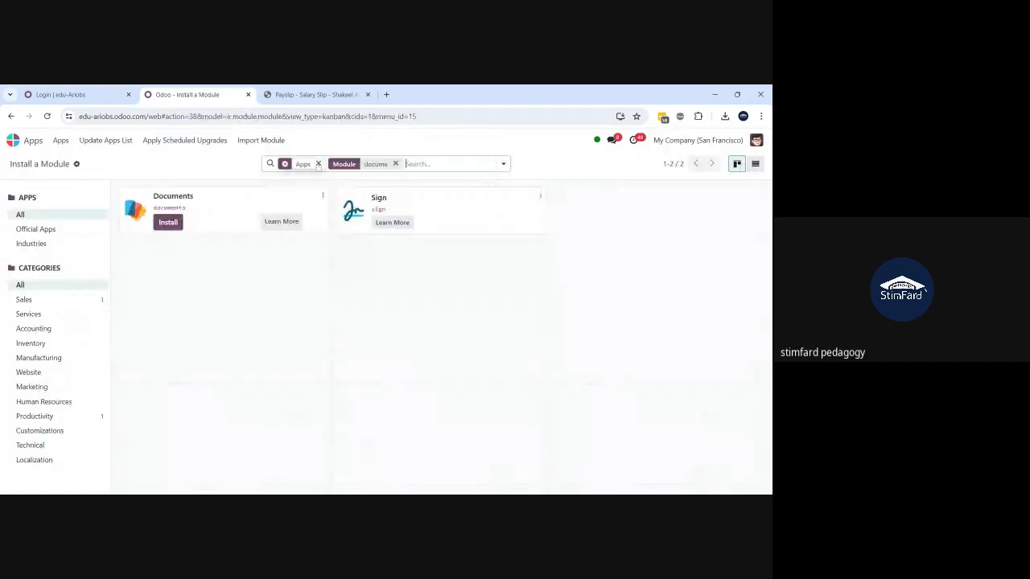
{"action": "left_click", "coordinate": [318, 164]}
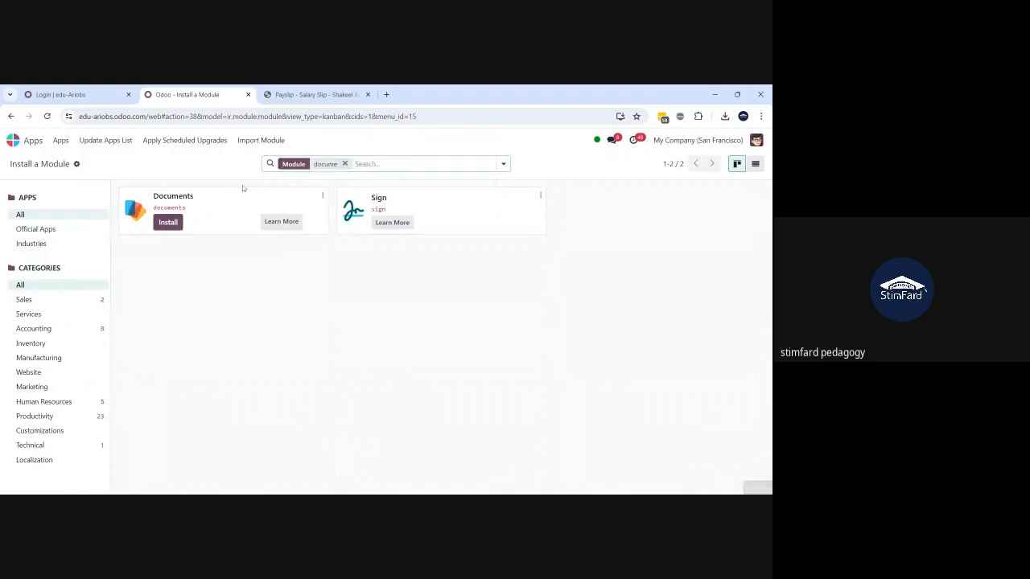
{"action": "left_click", "coordinate": [168, 225]}
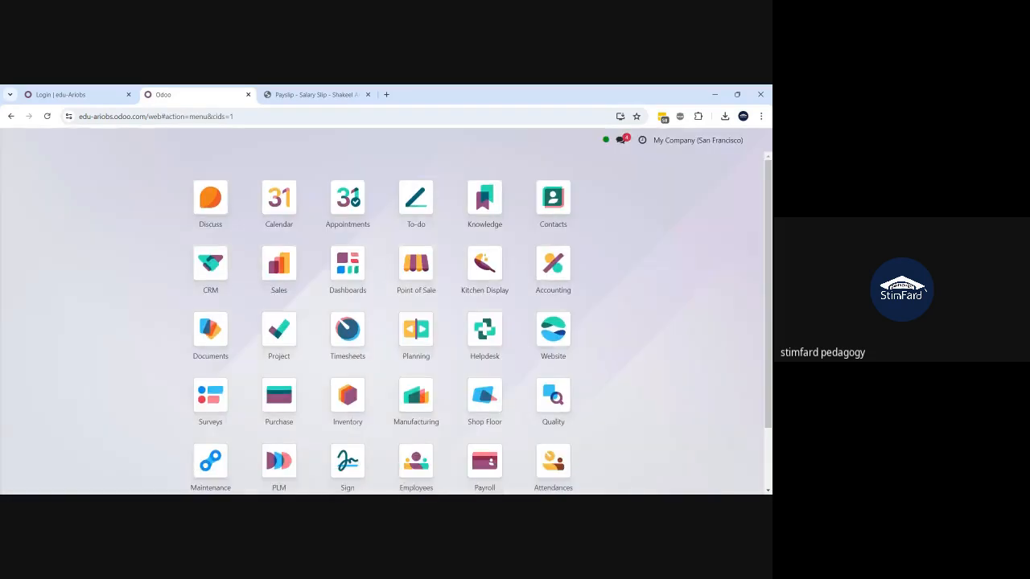
- Open the empty HR > Payroll workspace in Documents, then go back to the salary slip PDF
{"action": "type", "text": "docu"}
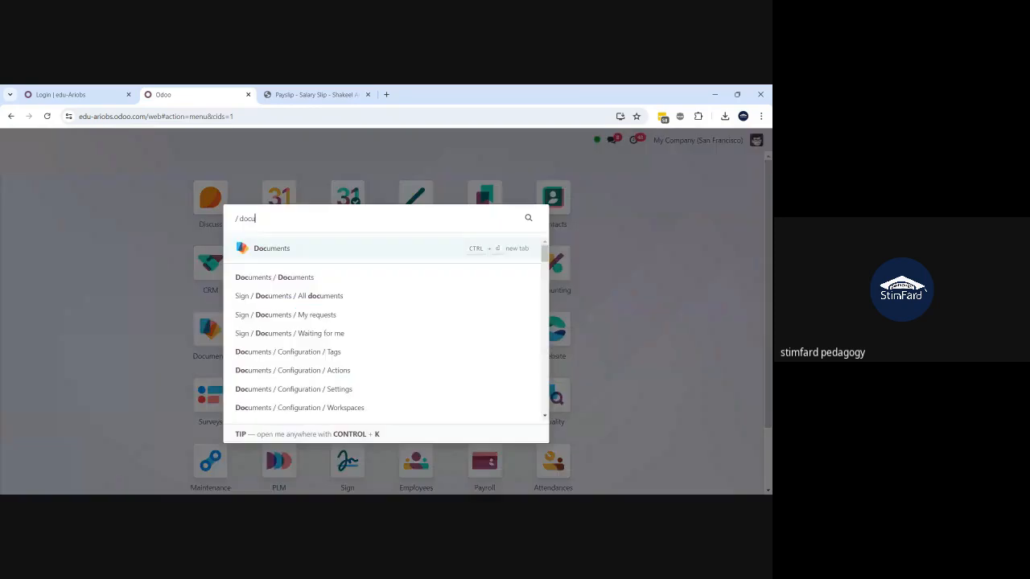
{"action": "left_click", "coordinate": [298, 284]}
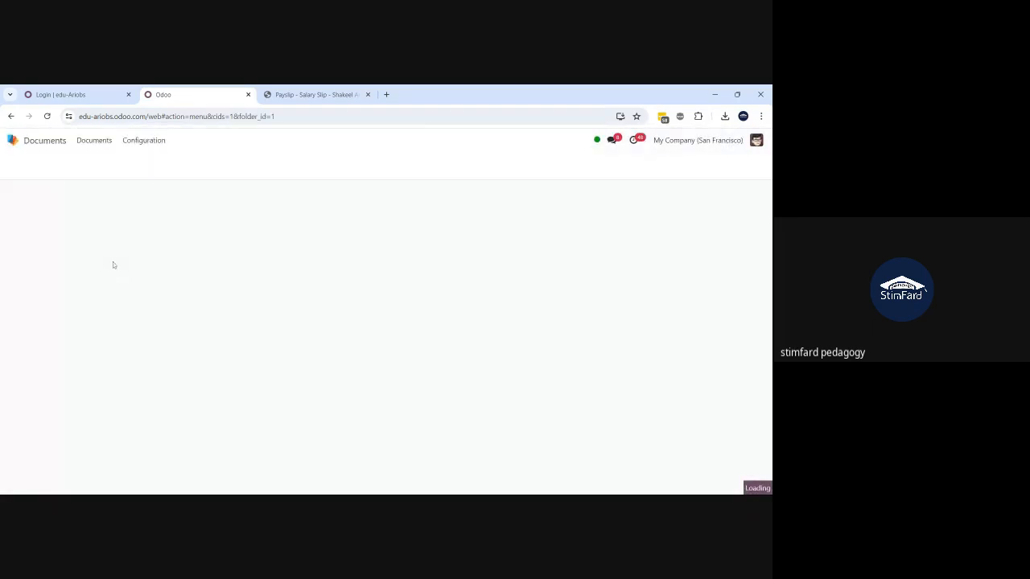
{"action": "left_click", "coordinate": [48, 277]}
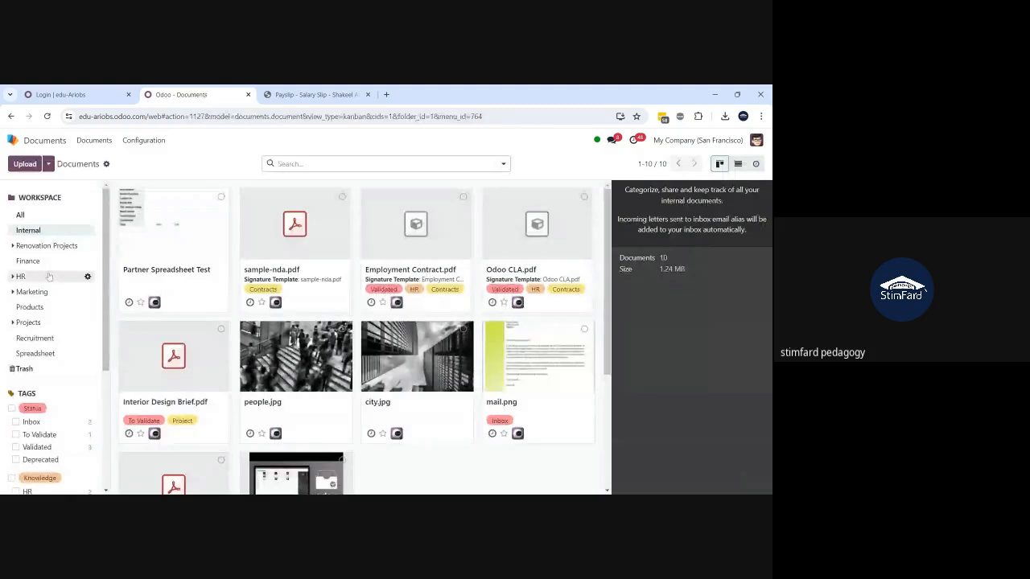
{"action": "left_click", "coordinate": [50, 291]}
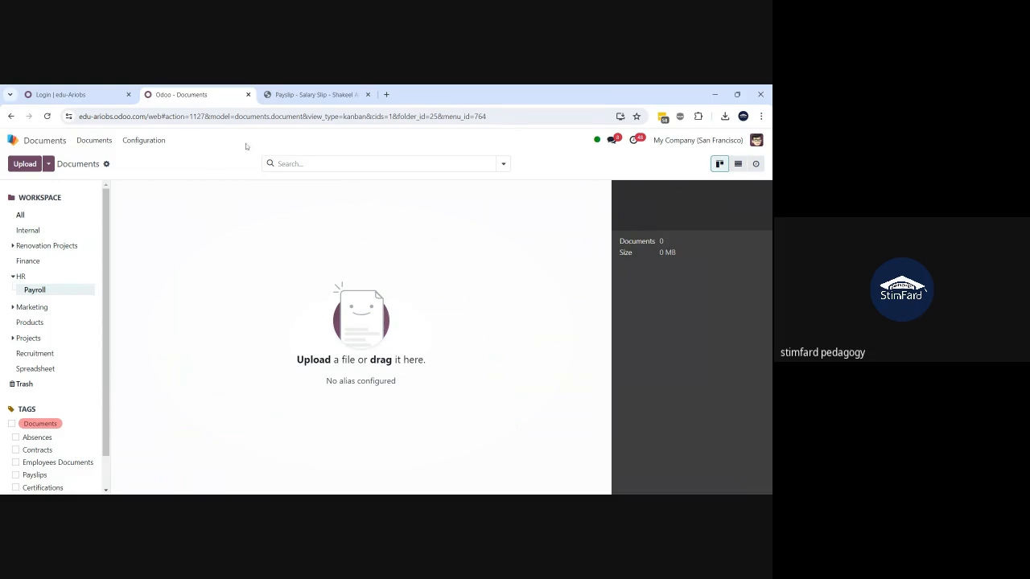
{"action": "left_click", "coordinate": [285, 95]}
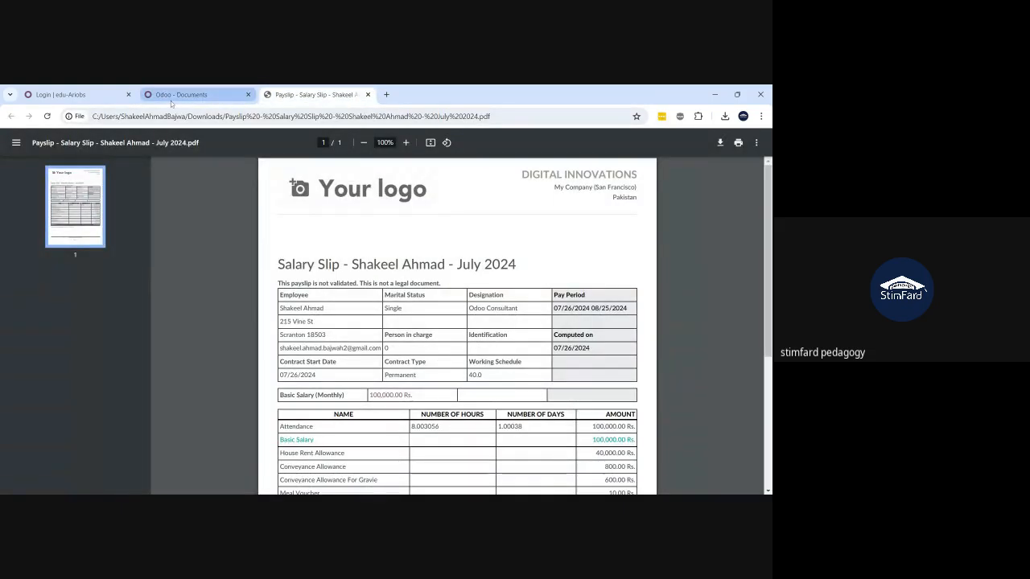
- Duplicate the Odoo Documents browser tab
{"action": "left_click", "coordinate": [171, 98]}
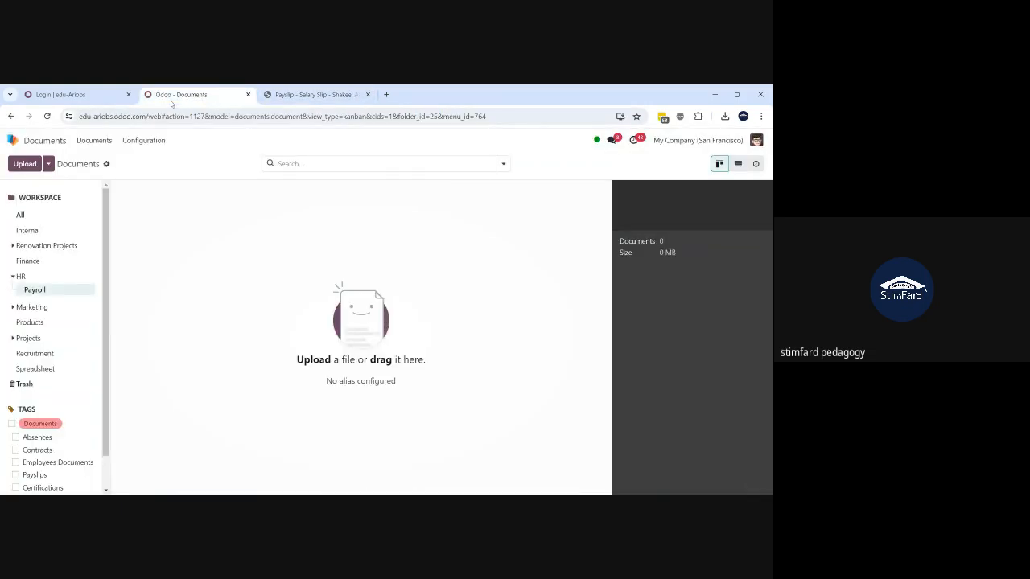
{"action": "right_click", "coordinate": [170, 103]}
{"action": "left_click", "coordinate": [184, 207]}
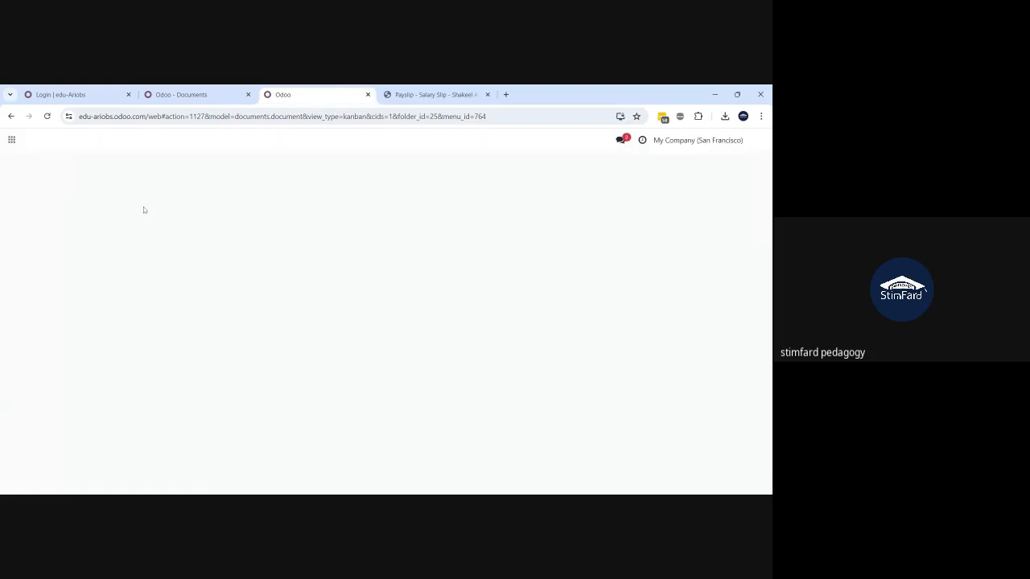
- In the new tab, open Payroll's Payslips Batches list
{"action": "left_click", "coordinate": [12, 142]}
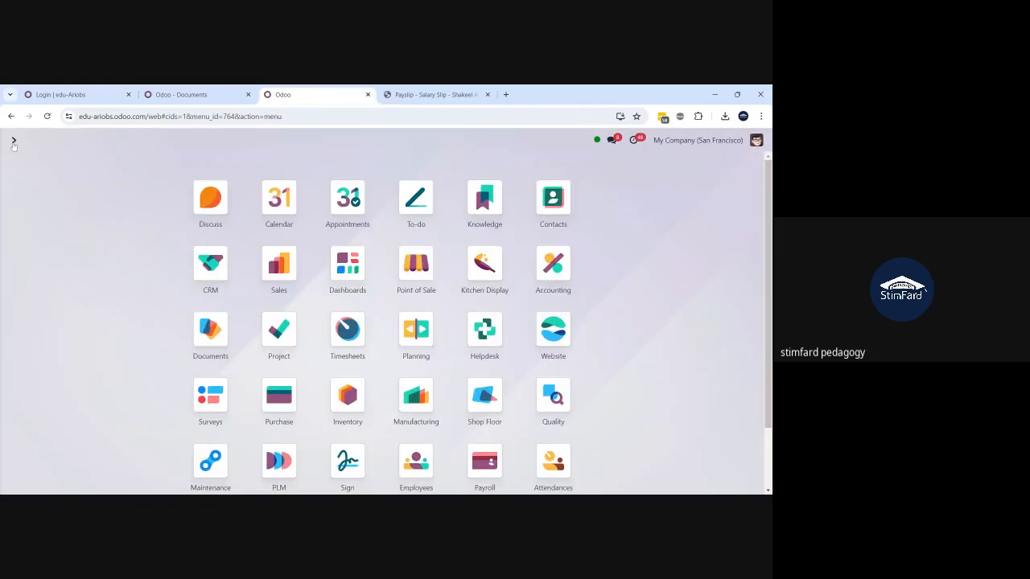
{"action": "type", "text": "pay"}
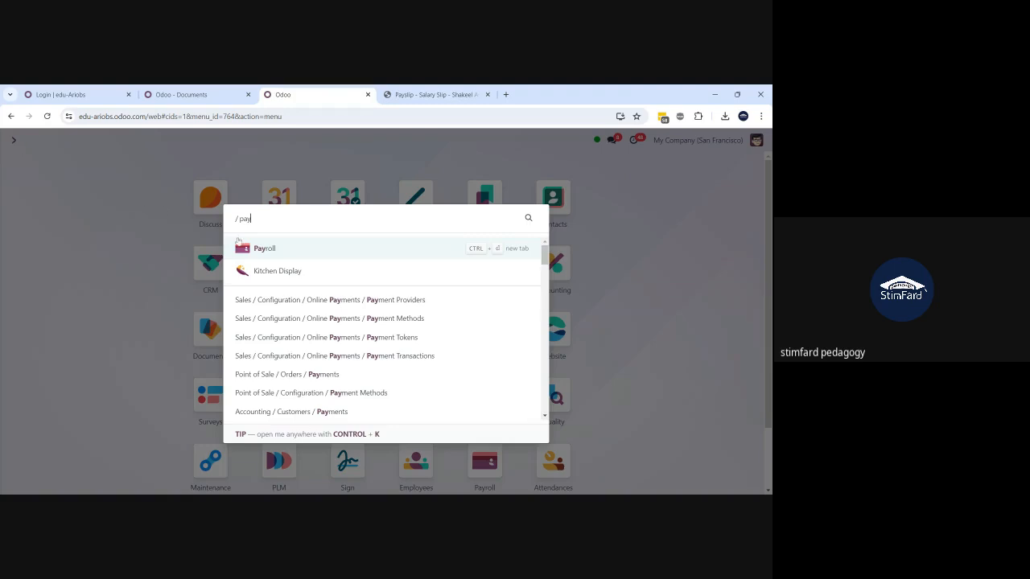
{"action": "left_click", "coordinate": [261, 251]}
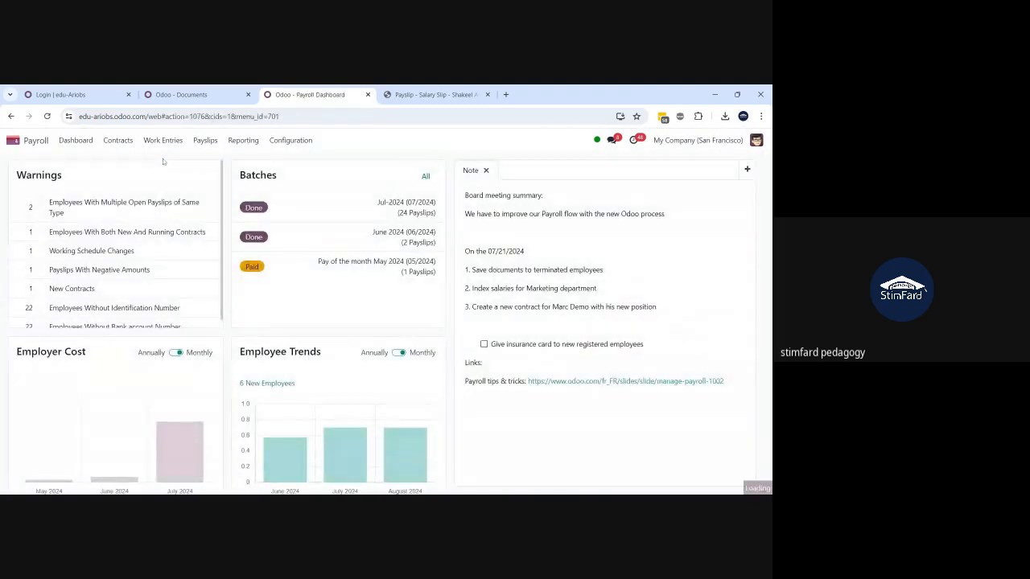
{"action": "left_click", "coordinate": [206, 141]}
{"action": "left_click", "coordinate": [215, 189]}
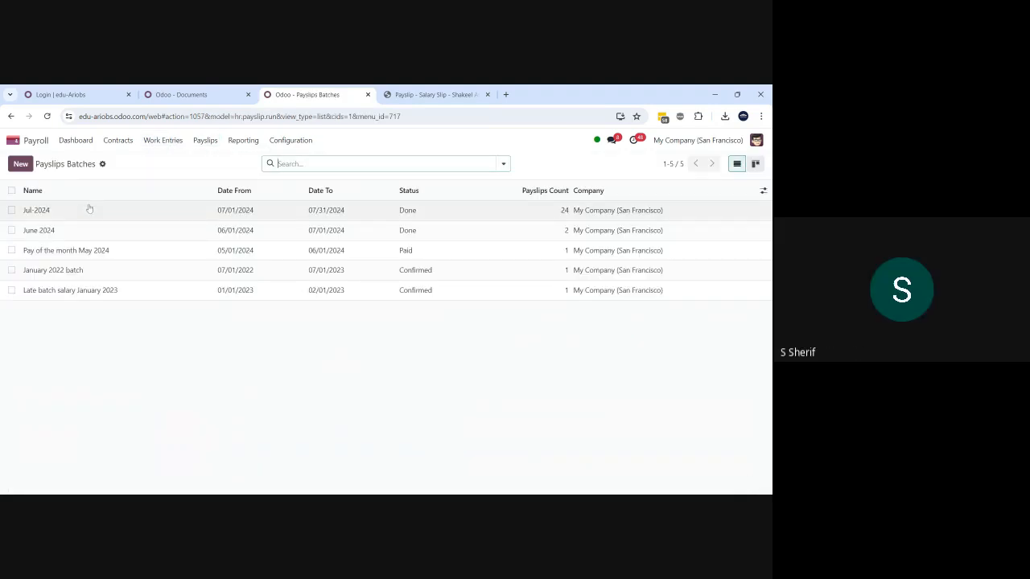
- Reset the Jul-2024 batch to draft and cancel all 24 of its payslips
{"action": "left_click", "coordinate": [89, 210]}
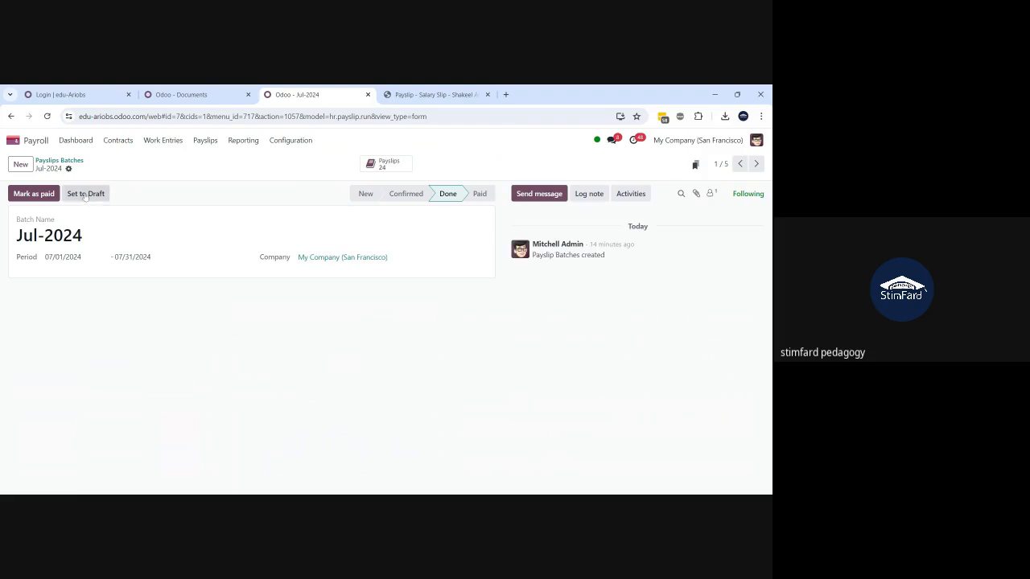
{"action": "left_click", "coordinate": [85, 195]}
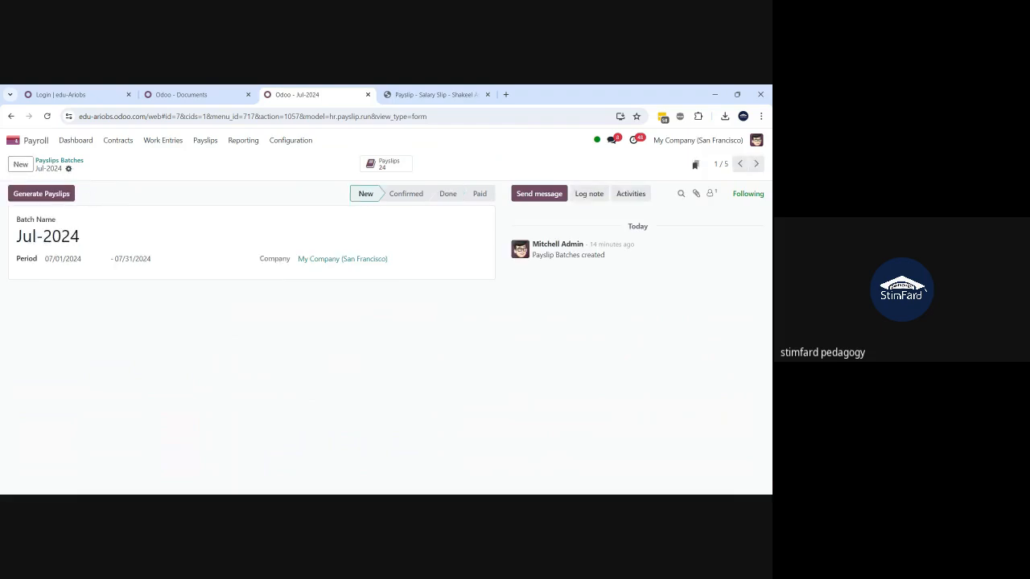
{"action": "left_click", "coordinate": [402, 166]}
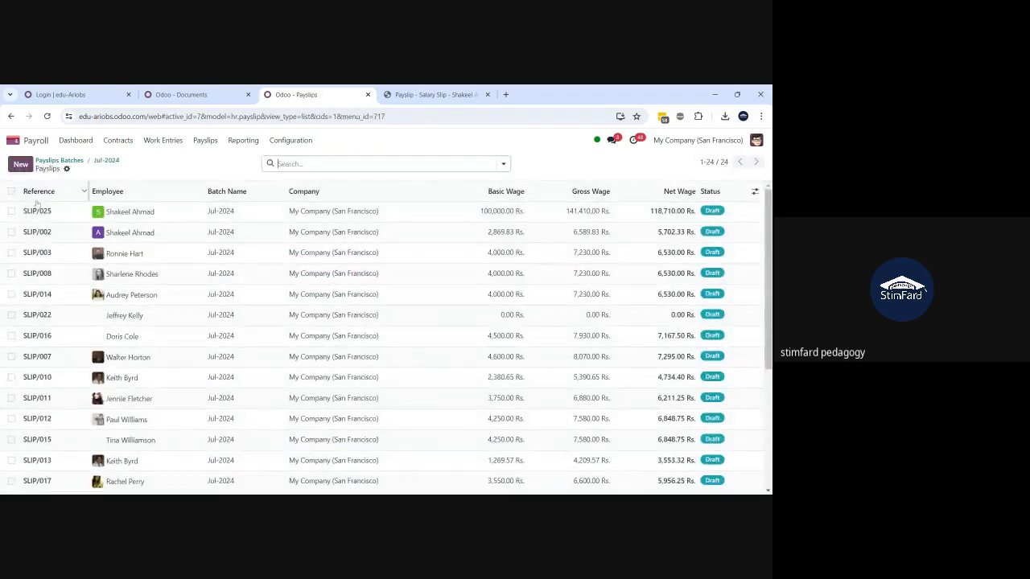
{"action": "left_click", "coordinate": [11, 191]}
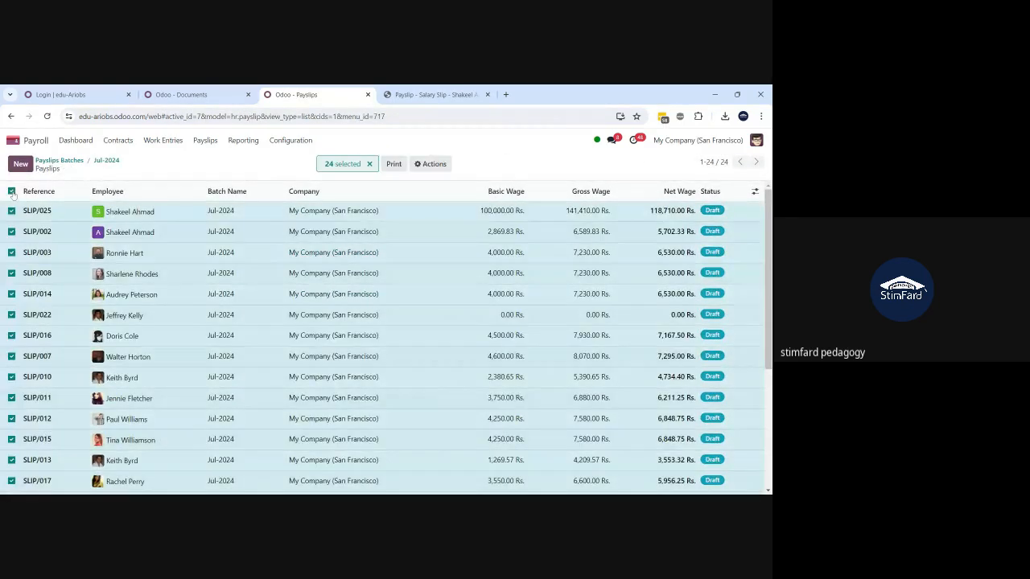
{"action": "left_click", "coordinate": [429, 163]}
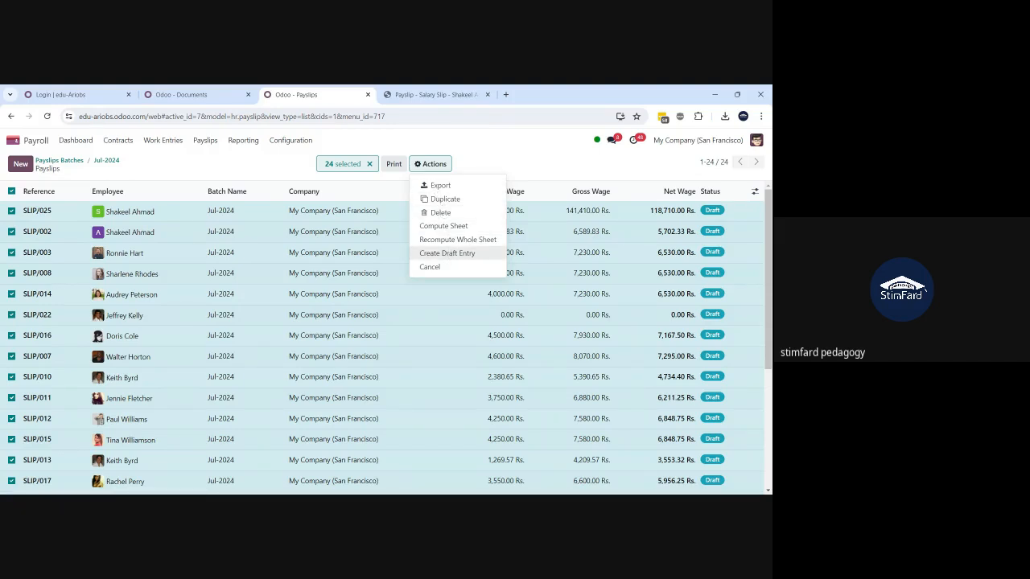
{"action": "left_click", "coordinate": [429, 267]}
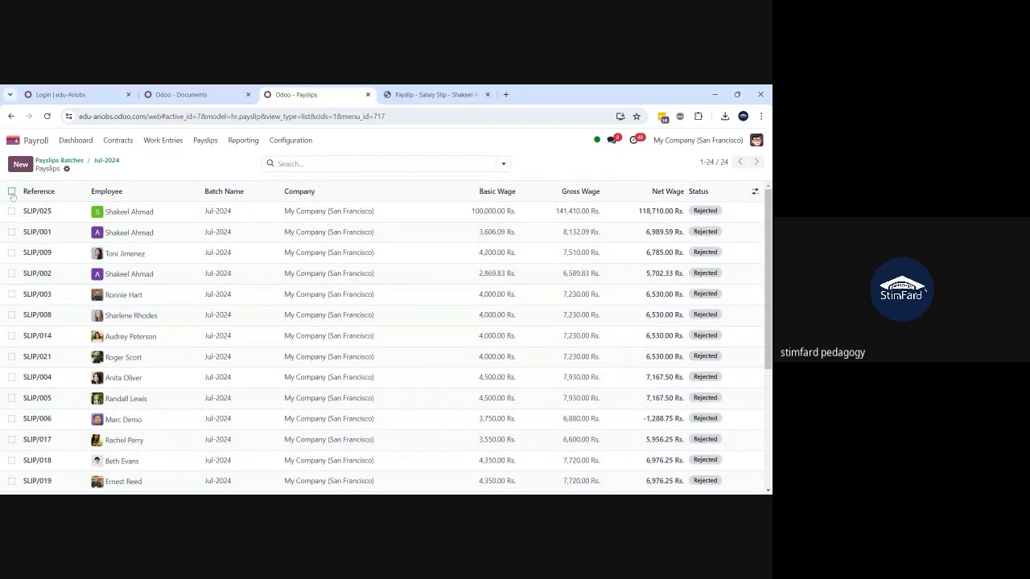
- Try Create Draft Entry on the cancelled payslips, dismiss the validation error, and return to Jul-2024
{"action": "left_click", "coordinate": [11, 190]}
{"action": "left_click", "coordinate": [428, 166]}
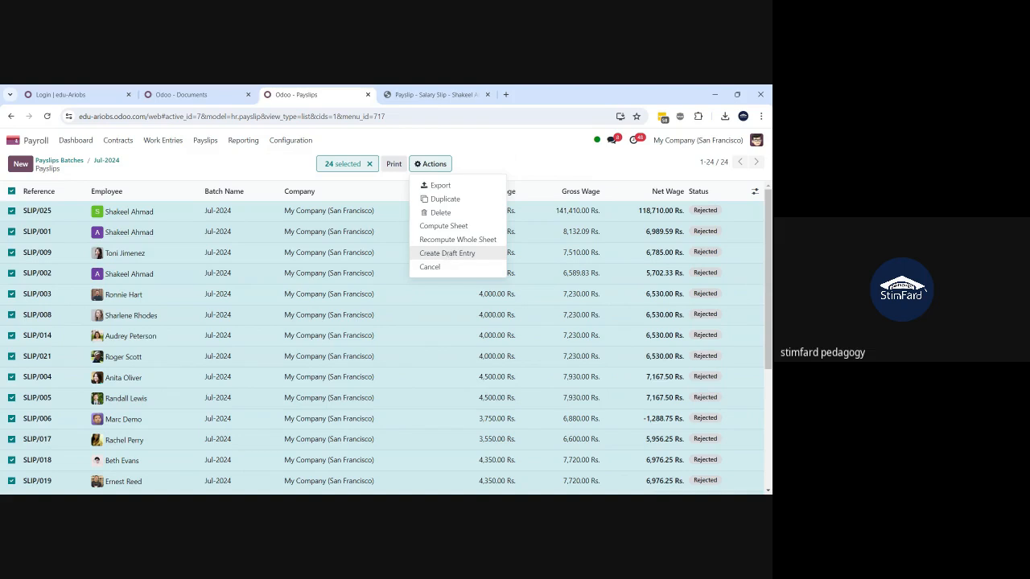
{"action": "left_click", "coordinate": [448, 253]}
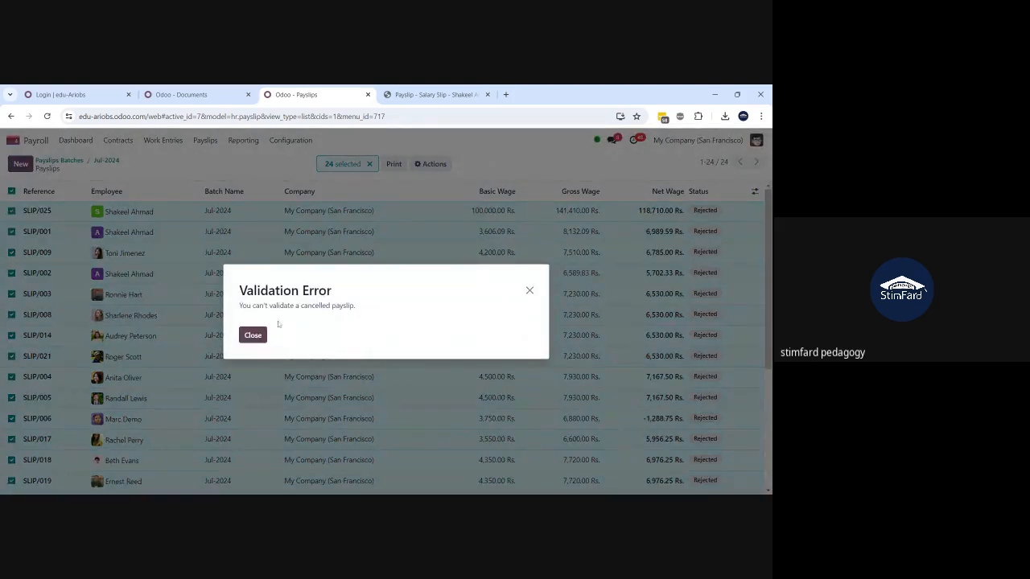
{"action": "left_click", "coordinate": [253, 336]}
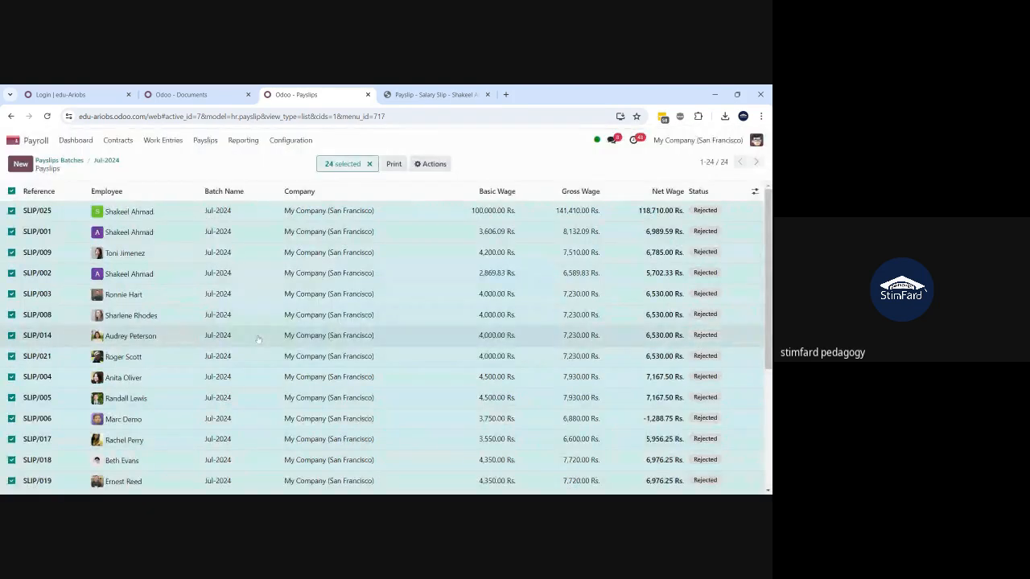
{"action": "left_click", "coordinate": [434, 165]}
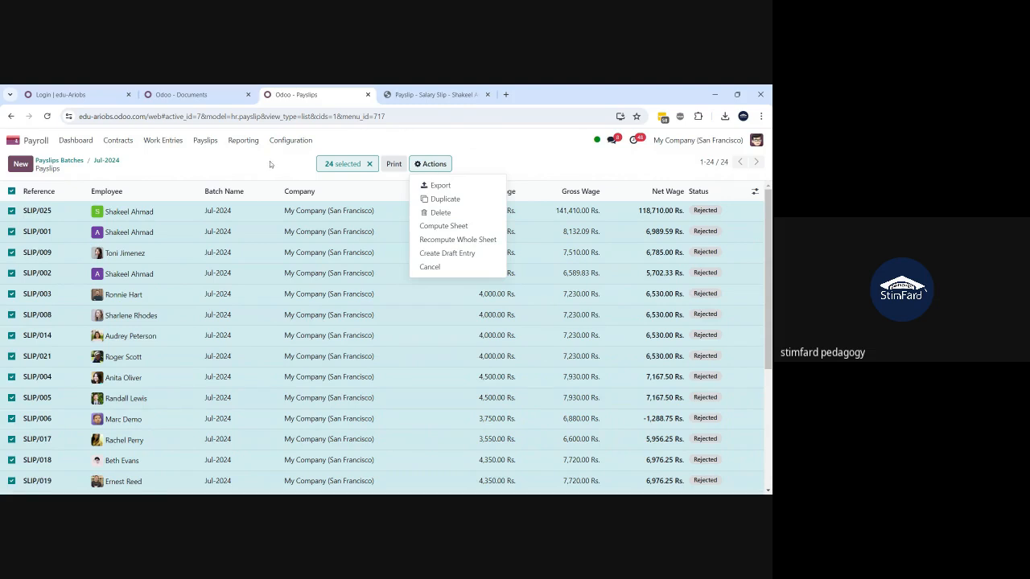
{"action": "left_click", "coordinate": [270, 164]}
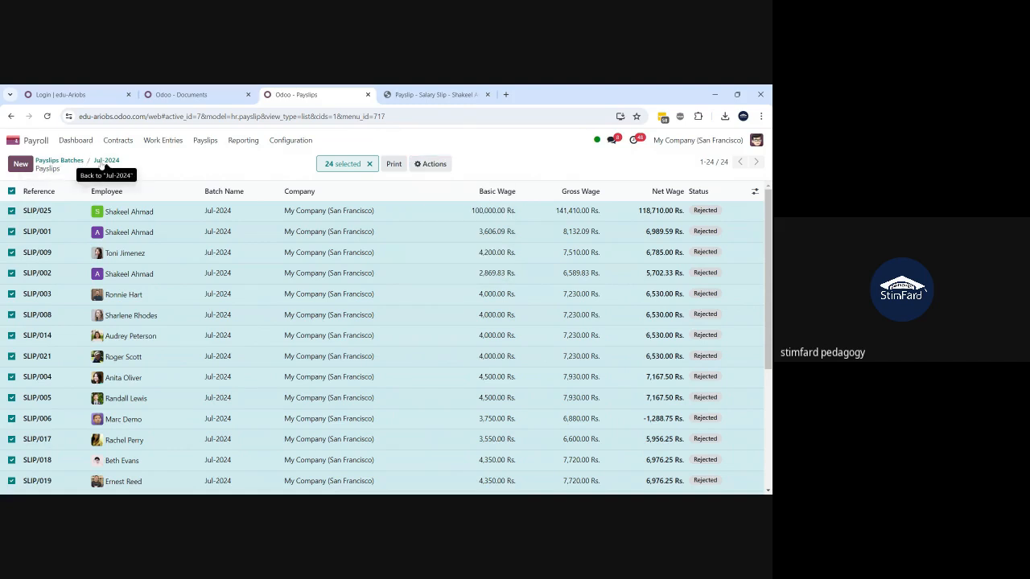
{"action": "left_click", "coordinate": [101, 162]}
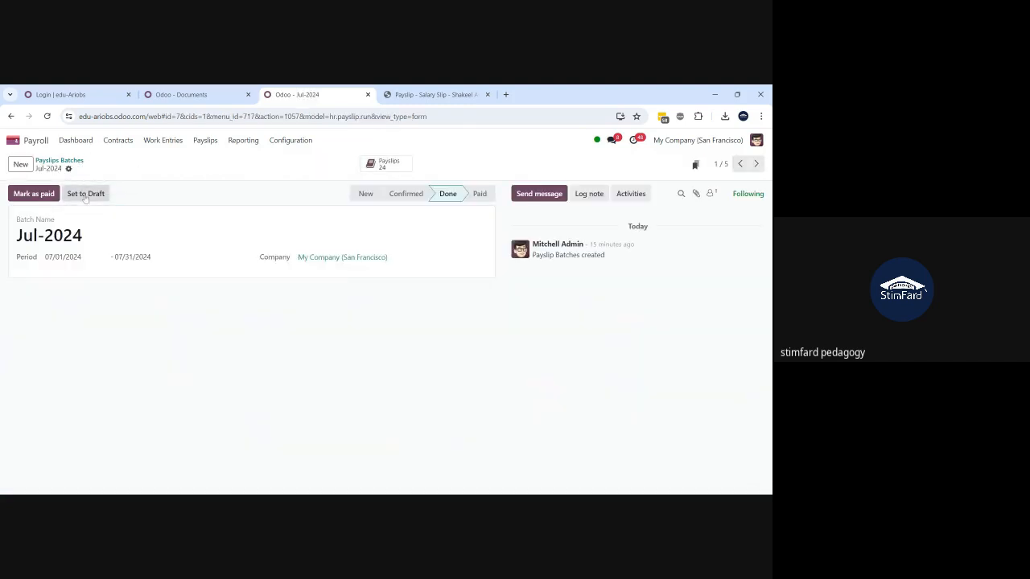
- Set Jul-2024 to draft, post draft entries for all 24 payslips, and return to the batch
{"action": "left_click", "coordinate": [85, 195]}
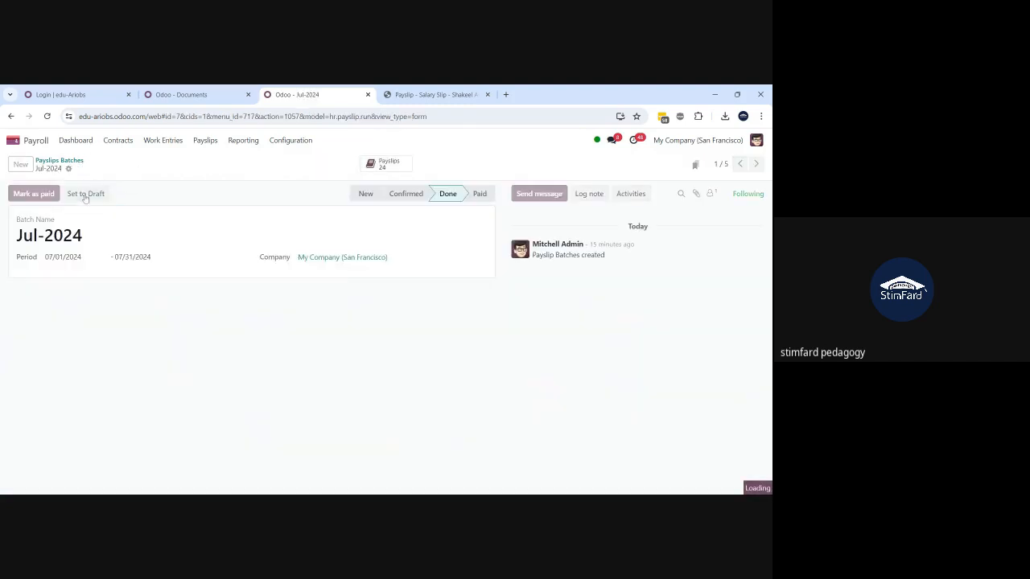
{"action": "left_click", "coordinate": [390, 166]}
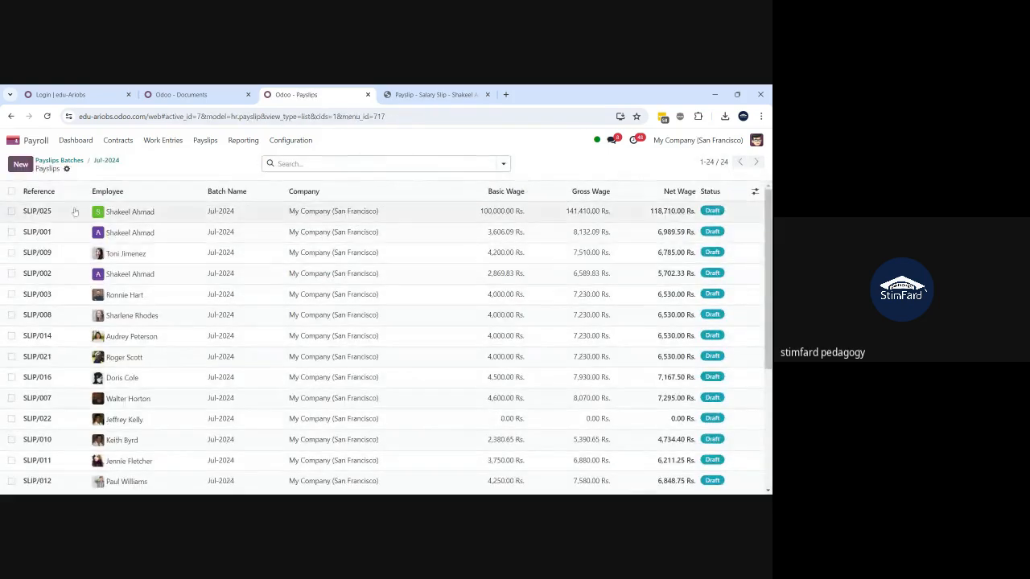
{"action": "left_click", "coordinate": [12, 192]}
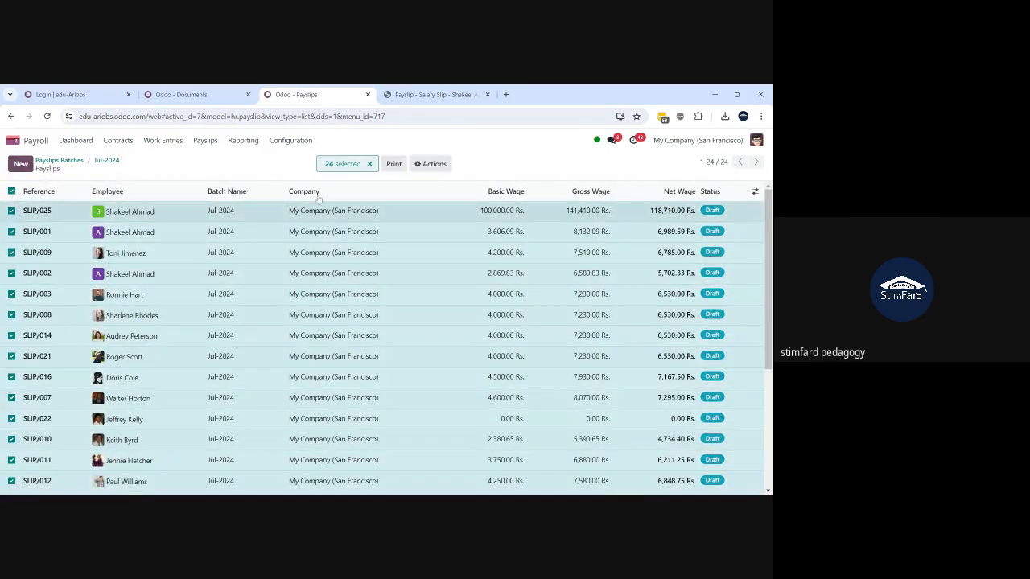
{"action": "left_click", "coordinate": [431, 164]}
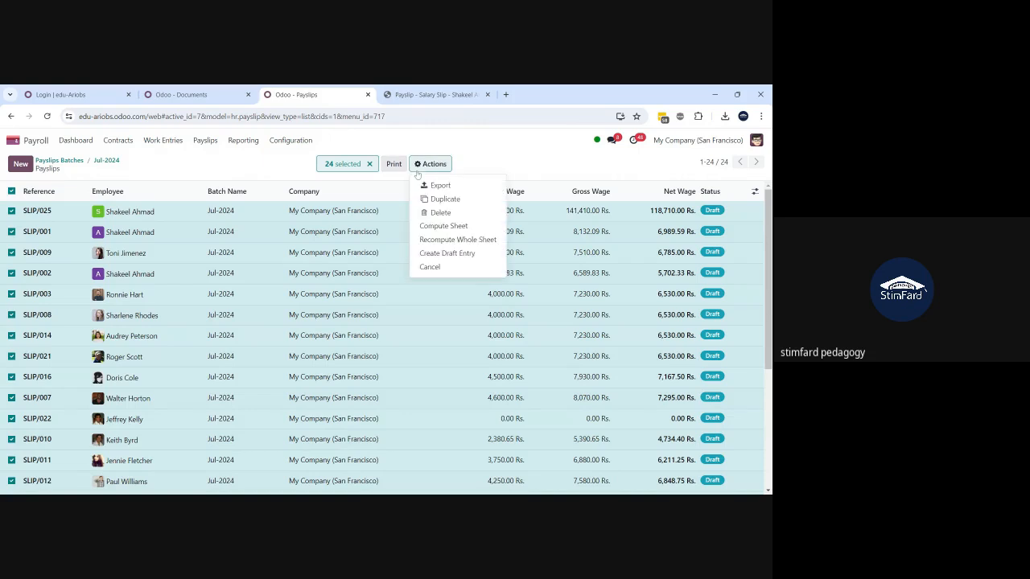
{"action": "left_click", "coordinate": [441, 257]}
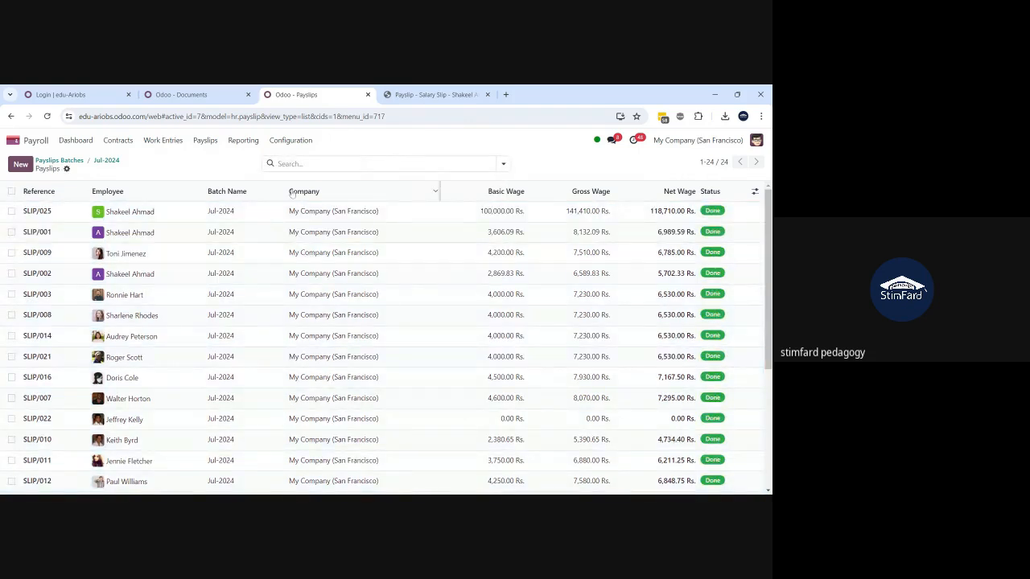
{"action": "left_click", "coordinate": [108, 161]}
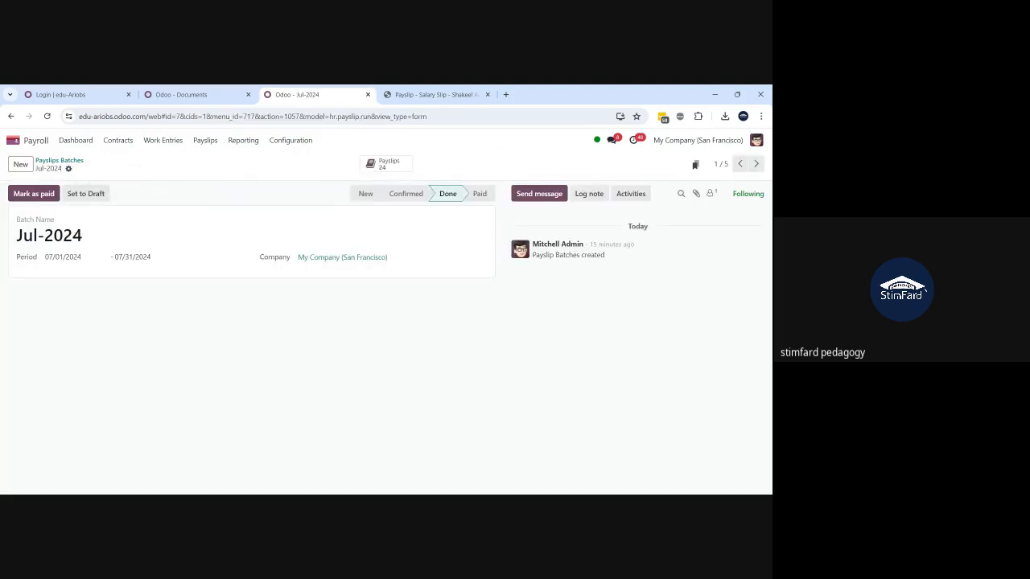
- Bring up the Documents app and reload it twice
{"action": "left_click", "coordinate": [193, 94]}
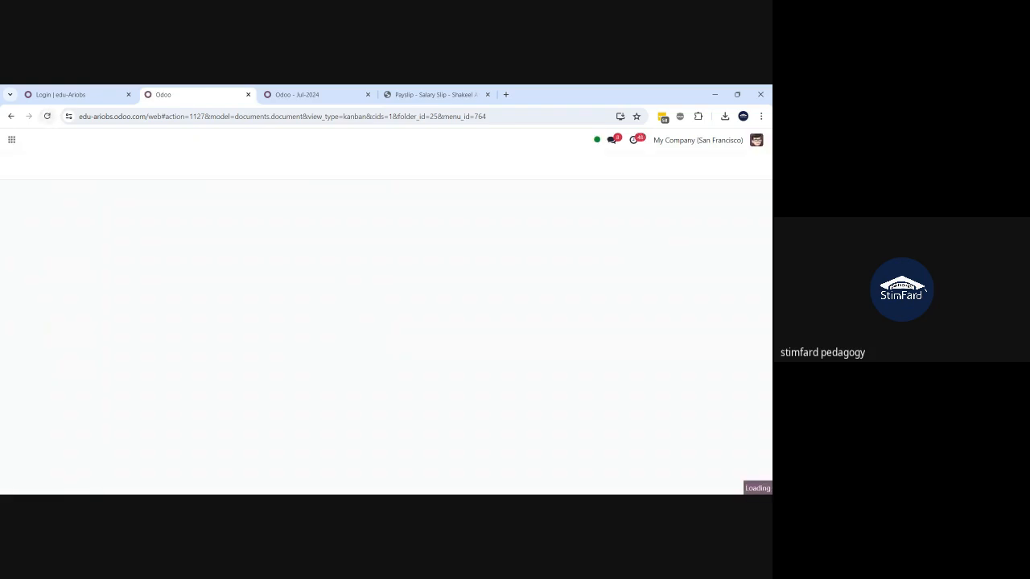
{"action": "left_click", "coordinate": [47, 117]}
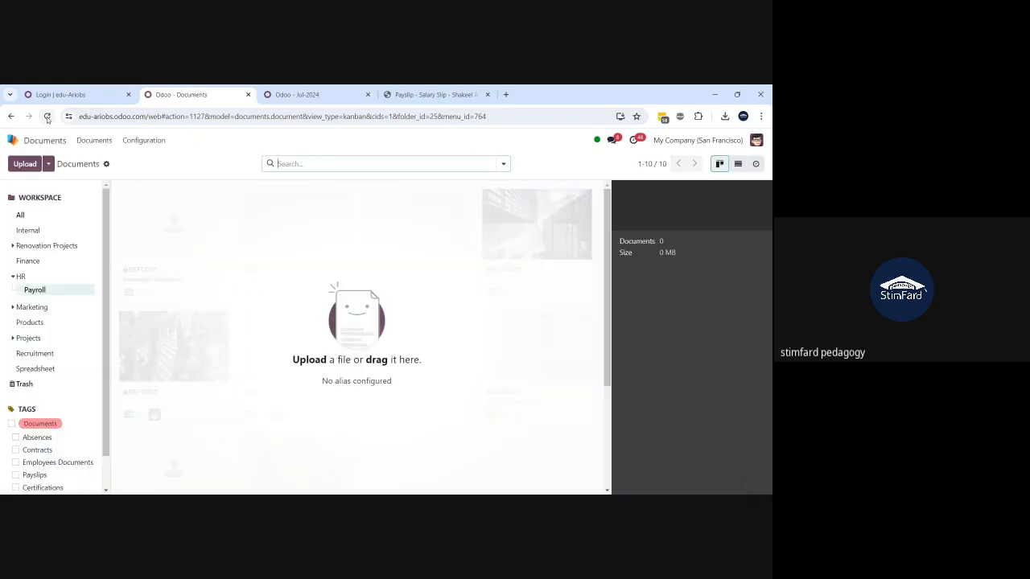
{"action": "left_click", "coordinate": [48, 116]}
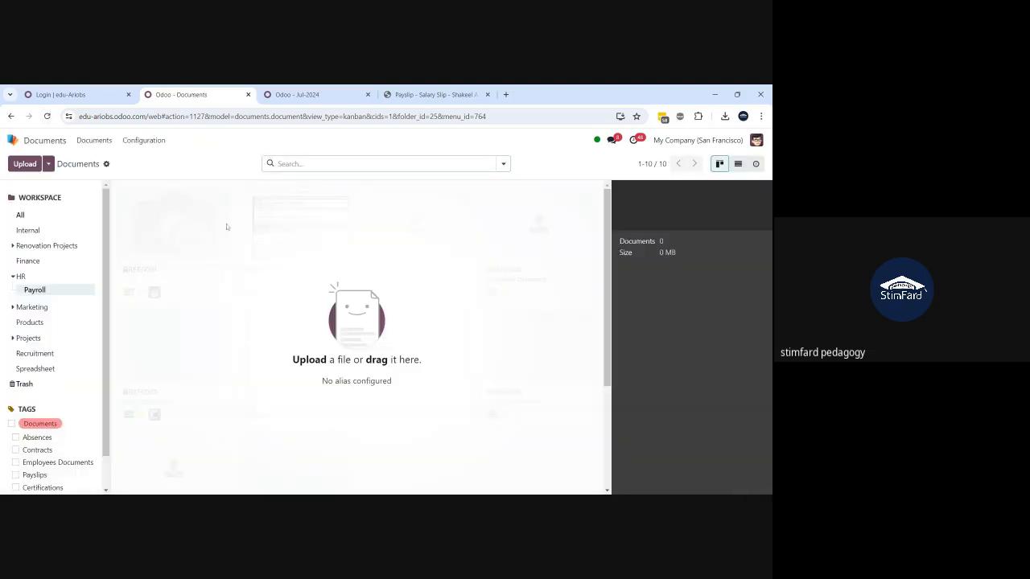
- Enable Human Resources centralization into the HR / Payroll workspace, save, then reopen the salary slip PDF
{"action": "left_click", "coordinate": [153, 141]}
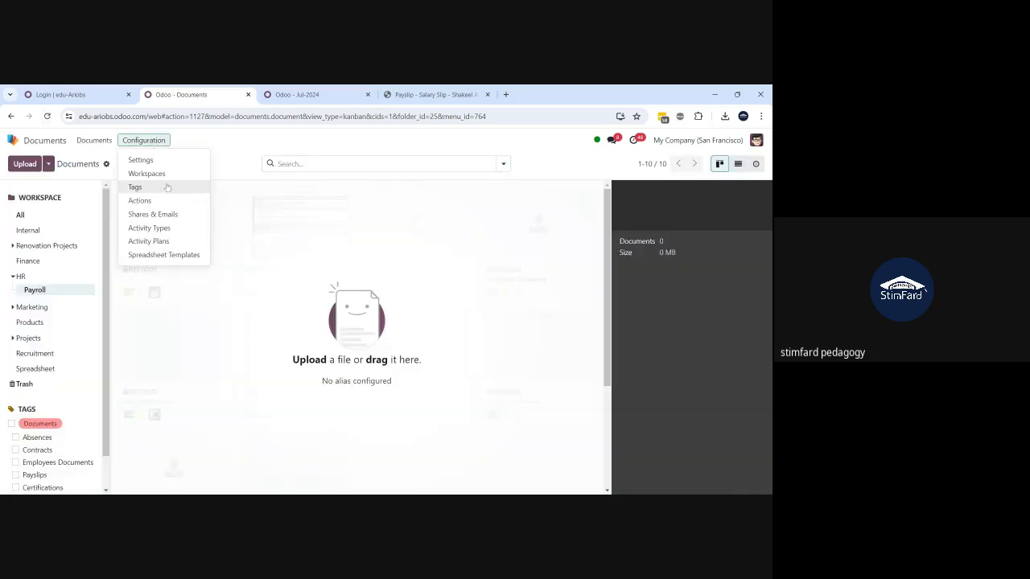
{"action": "left_click", "coordinate": [153, 161]}
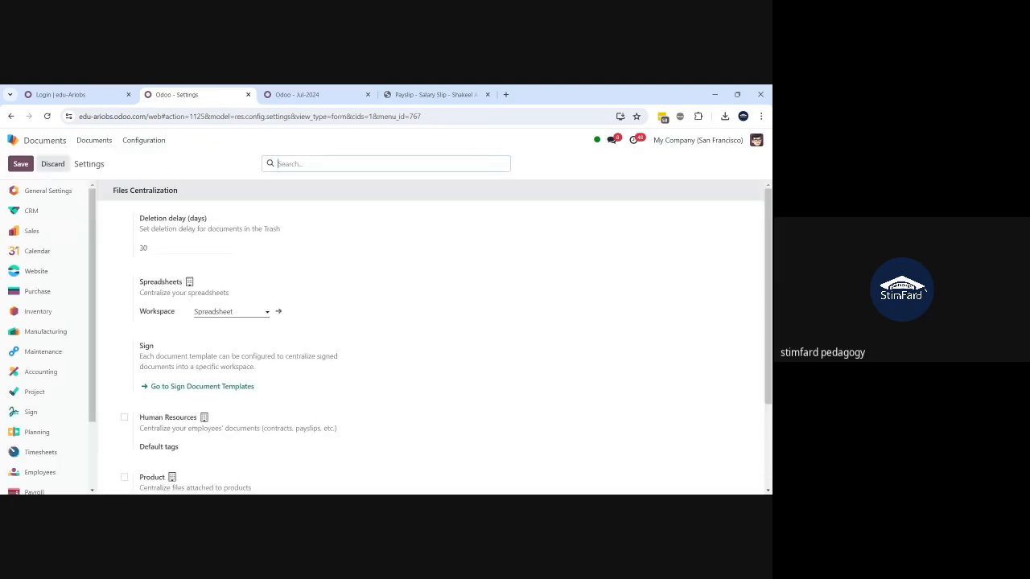
{"action": "left_click", "coordinate": [125, 418]}
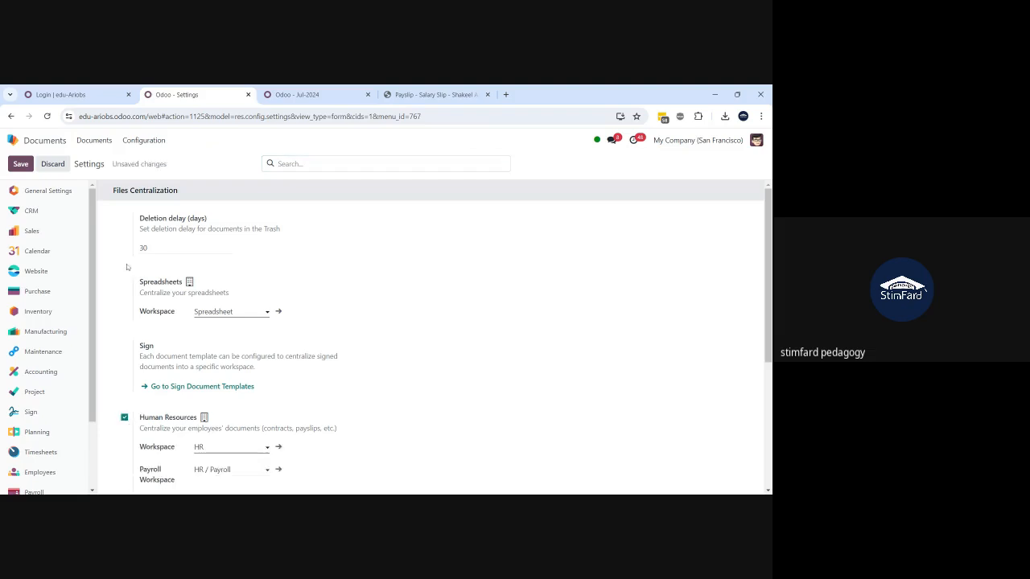
{"action": "left_click", "coordinate": [20, 163]}
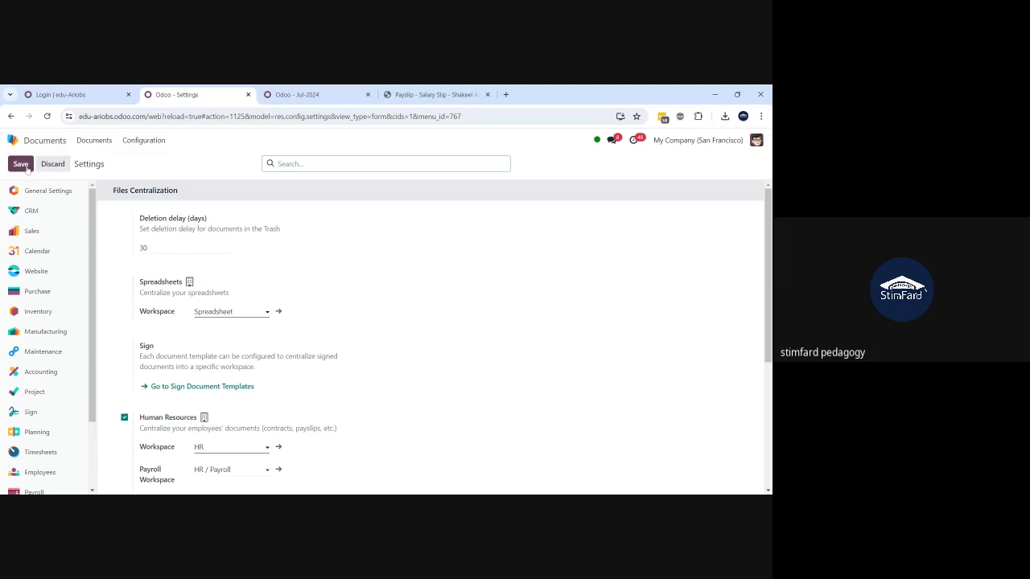
{"action": "left_click", "coordinate": [21, 165]}
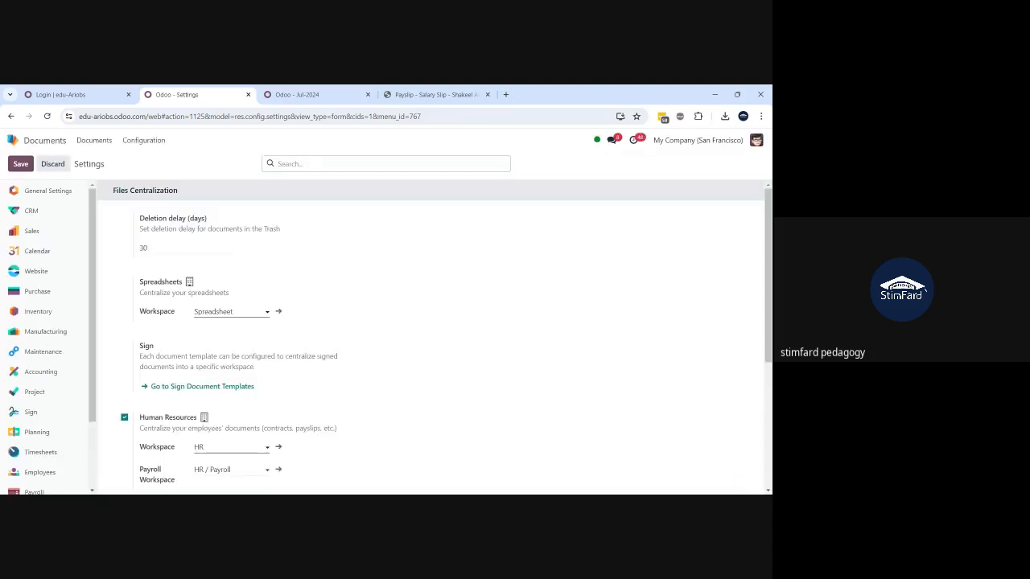
{"action": "left_click", "coordinate": [94, 140]}
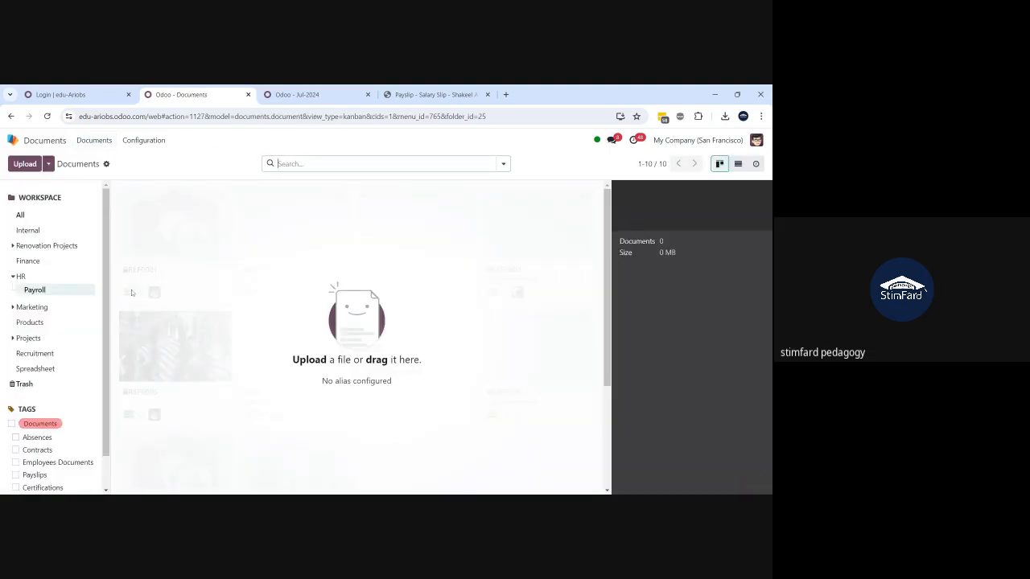
{"action": "left_click", "coordinate": [435, 94]}
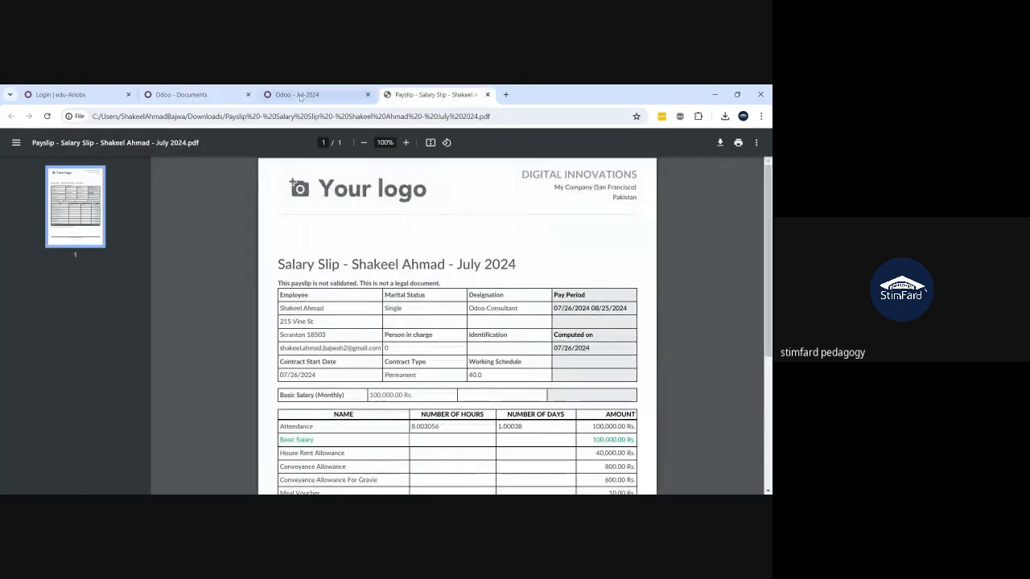
- Set the Jul-2024 batch back to draft and run Create Draft Entry on all 24 payslips
{"action": "left_click", "coordinate": [297, 95]}
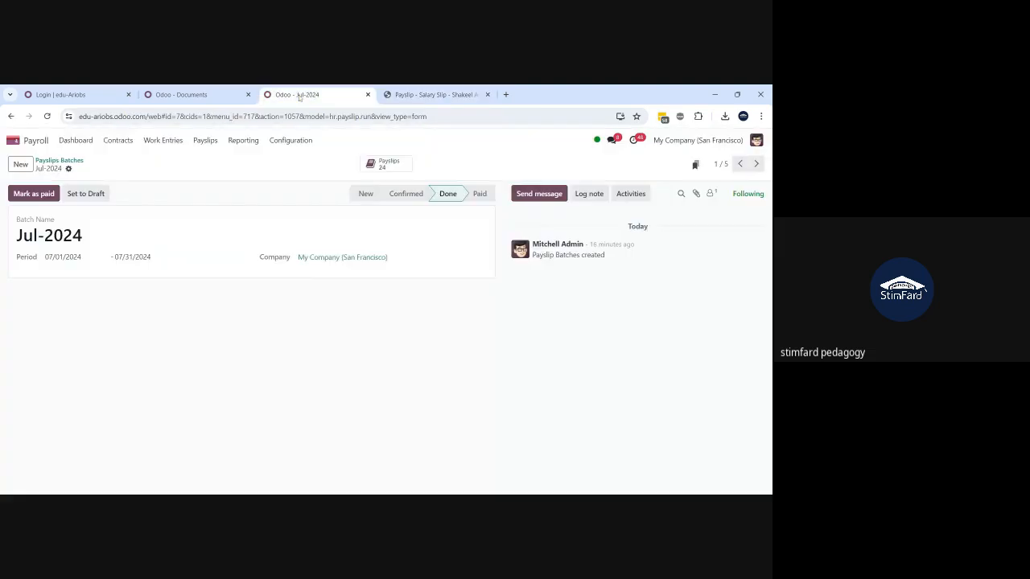
{"action": "left_click", "coordinate": [87, 194]}
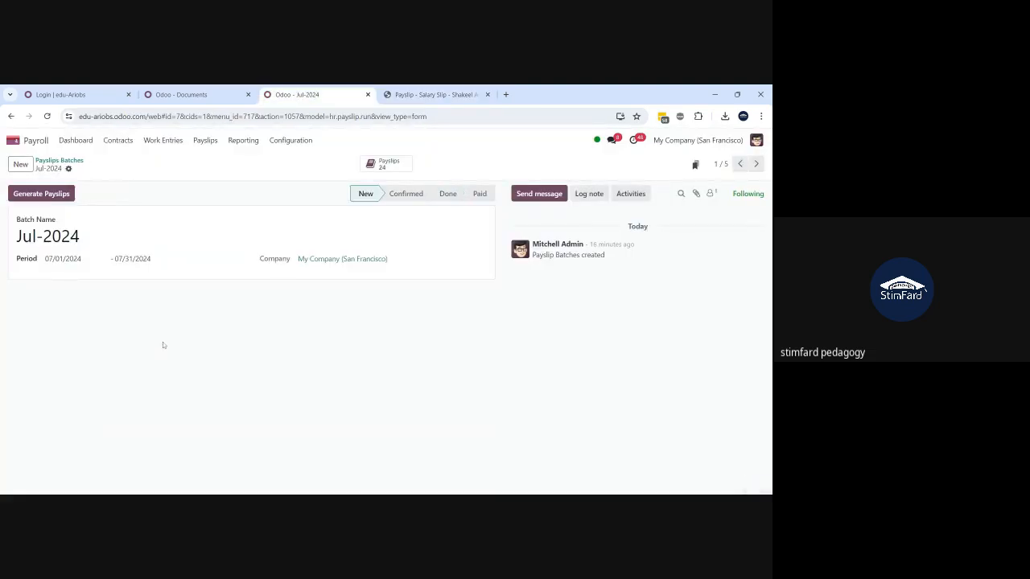
{"action": "left_click", "coordinate": [379, 164]}
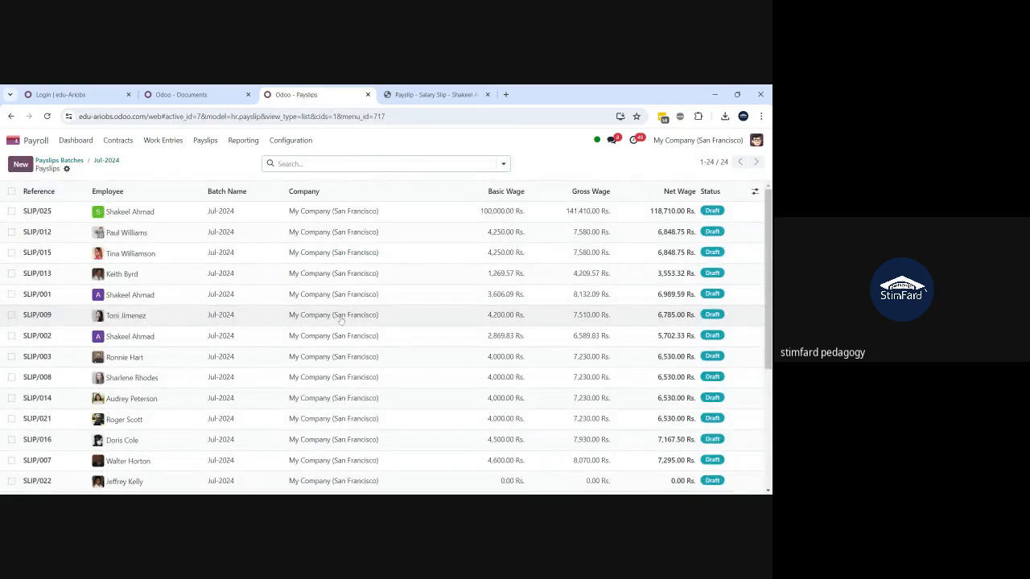
{"action": "left_click", "coordinate": [11, 191]}
{"action": "left_click", "coordinate": [430, 164]}
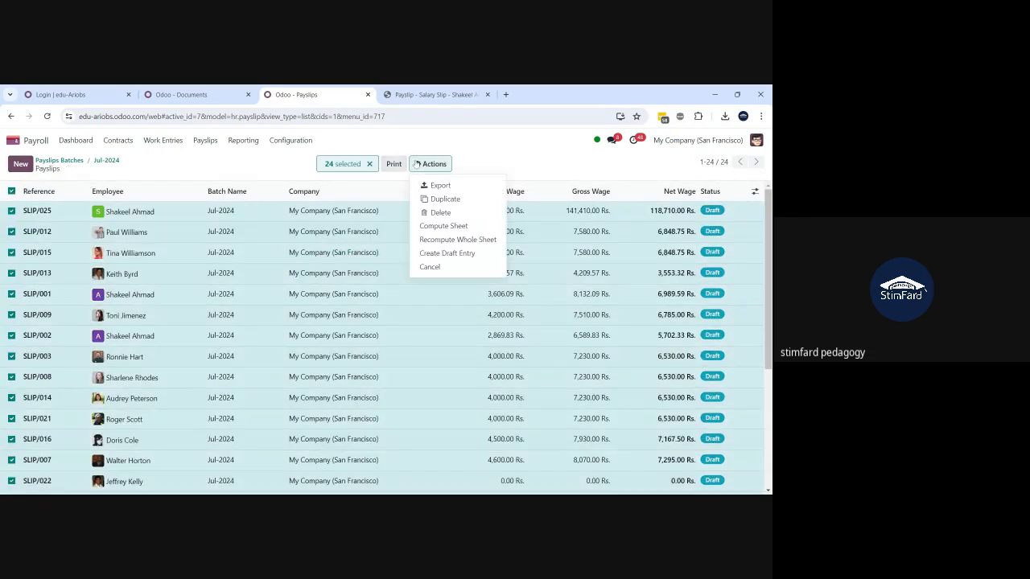
{"action": "left_click", "coordinate": [445, 254]}
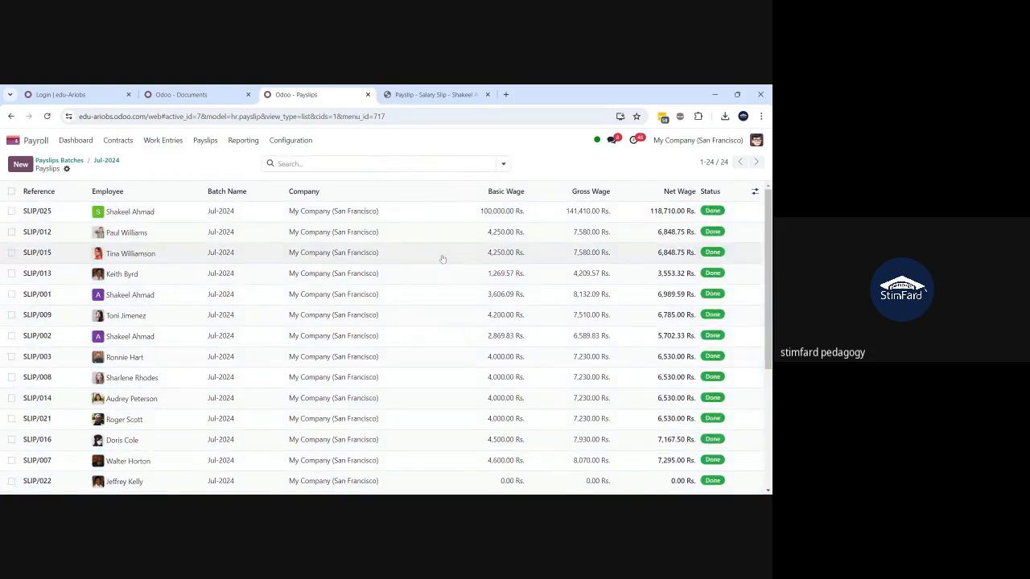
- Switch to Odoo Documents and reload the page twice
{"action": "left_click", "coordinate": [181, 95]}
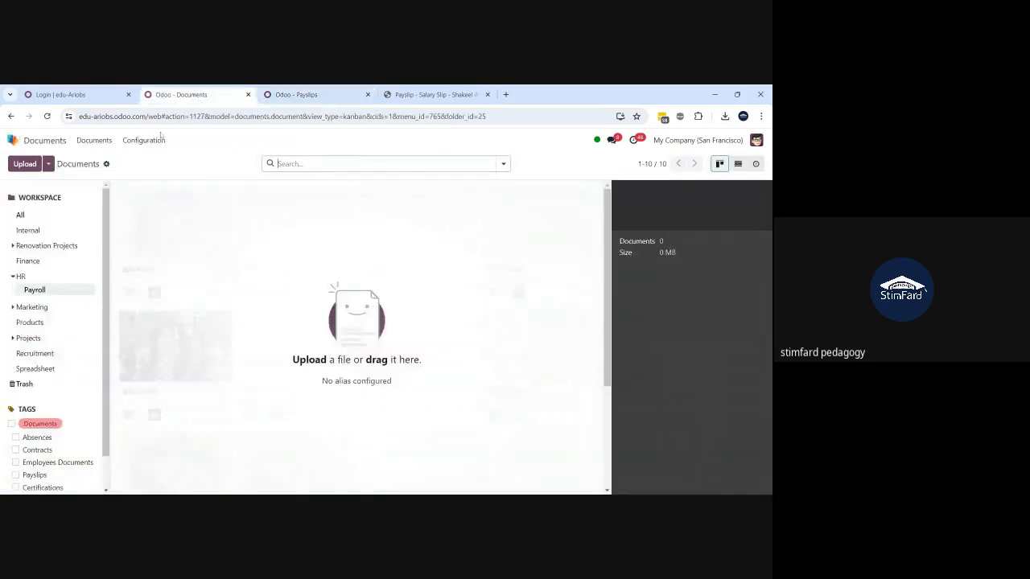
{"action": "left_click", "coordinate": [49, 117]}
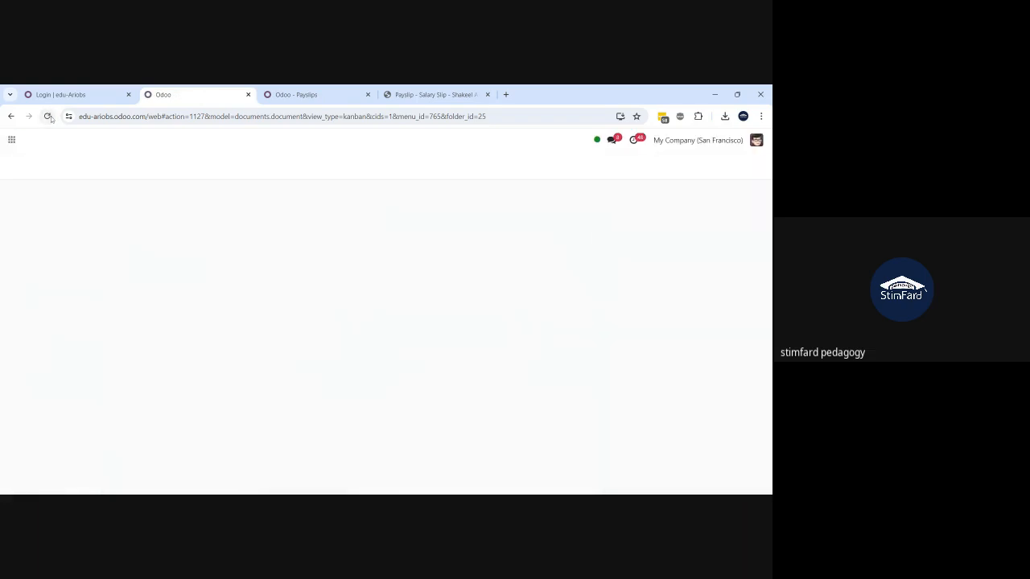
{"action": "left_click", "coordinate": [49, 117]}
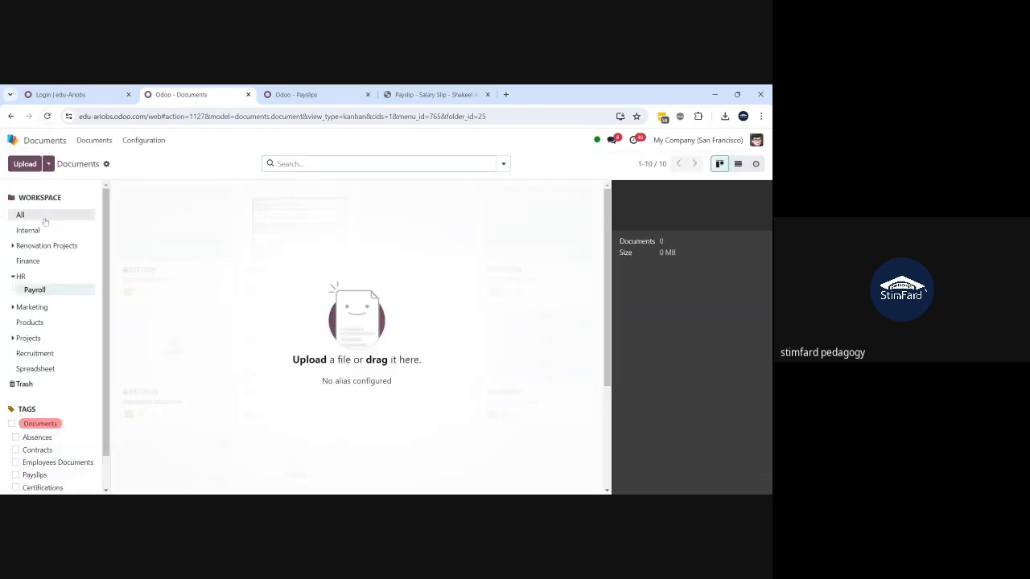
- Show documents from all workspaces, check Documents settings, then return to the Jul-2024 payslip list
{"action": "left_click", "coordinate": [44, 219]}
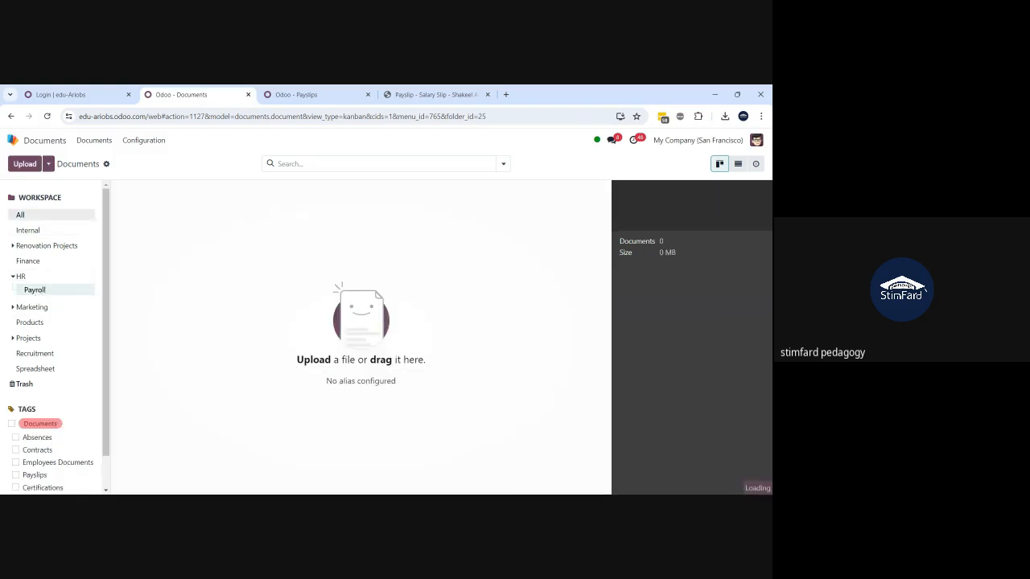
{"action": "left_click", "coordinate": [145, 141]}
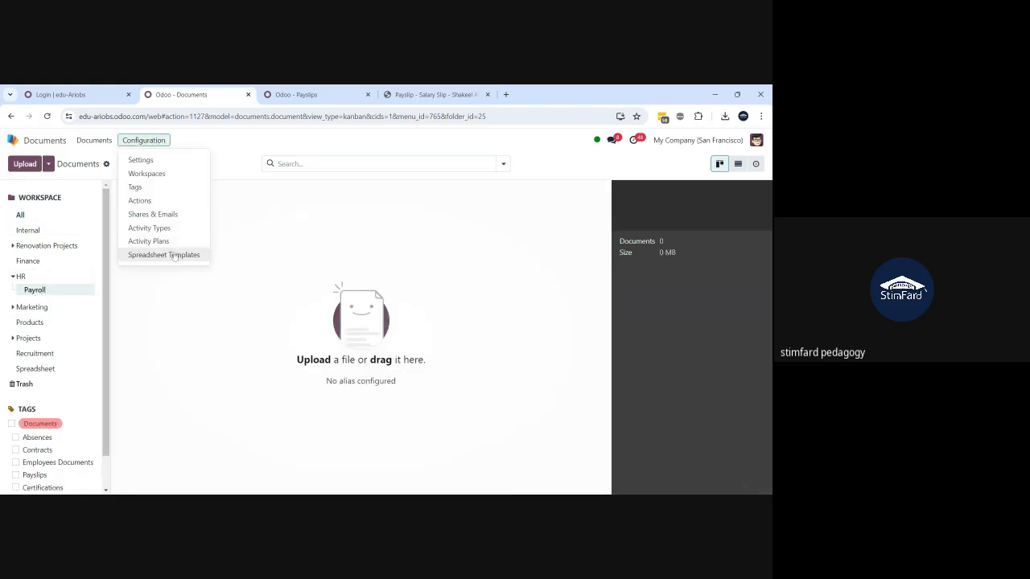
{"action": "left_click", "coordinate": [141, 161]}
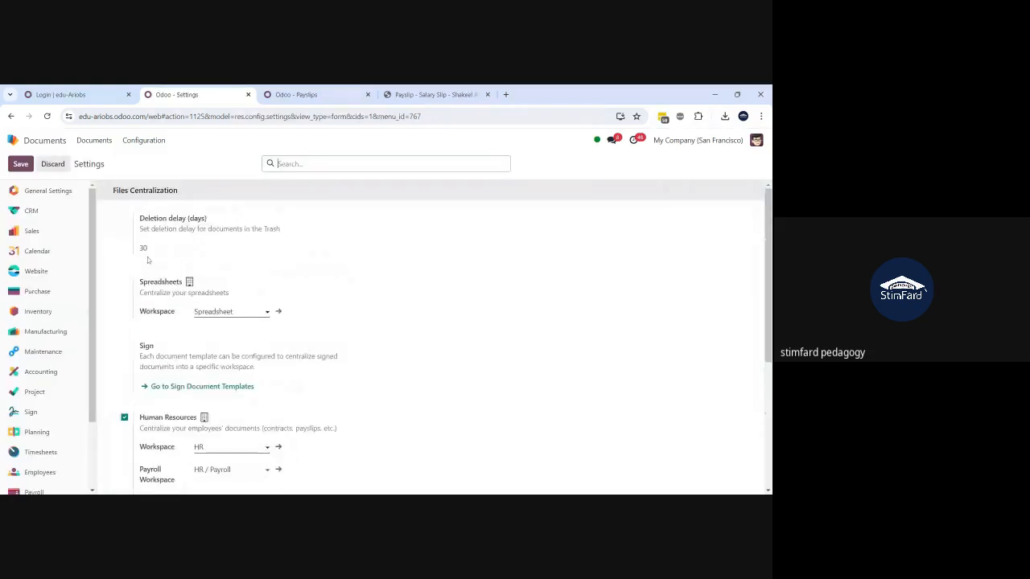
{"action": "left_click", "coordinate": [94, 141]}
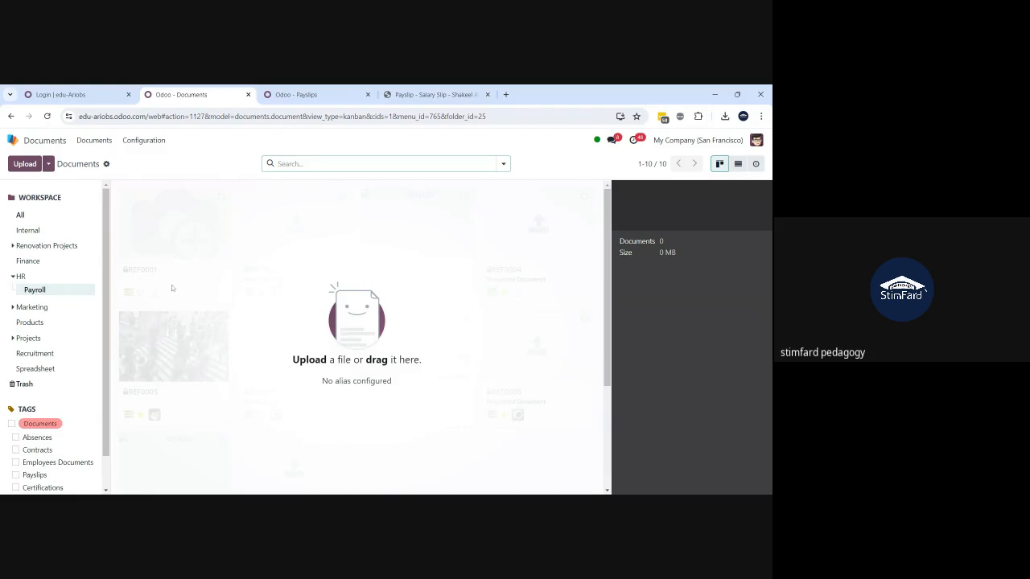
{"action": "key", "text": "ctrl+Tab"}
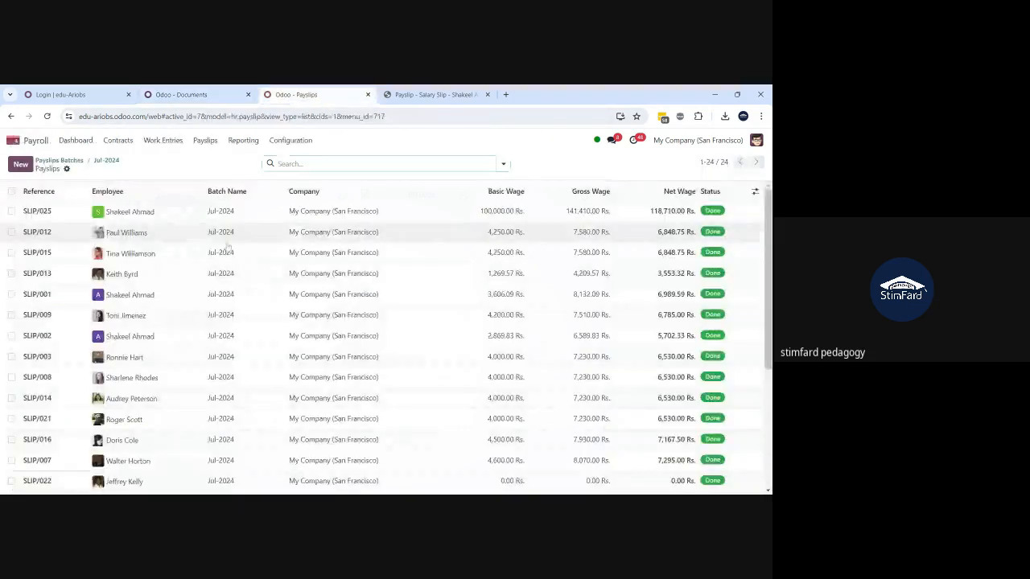
- Print payslip SLIP/012, view and close its PDF, then check the Payroll documents workspace
{"action": "left_click", "coordinate": [226, 241]}
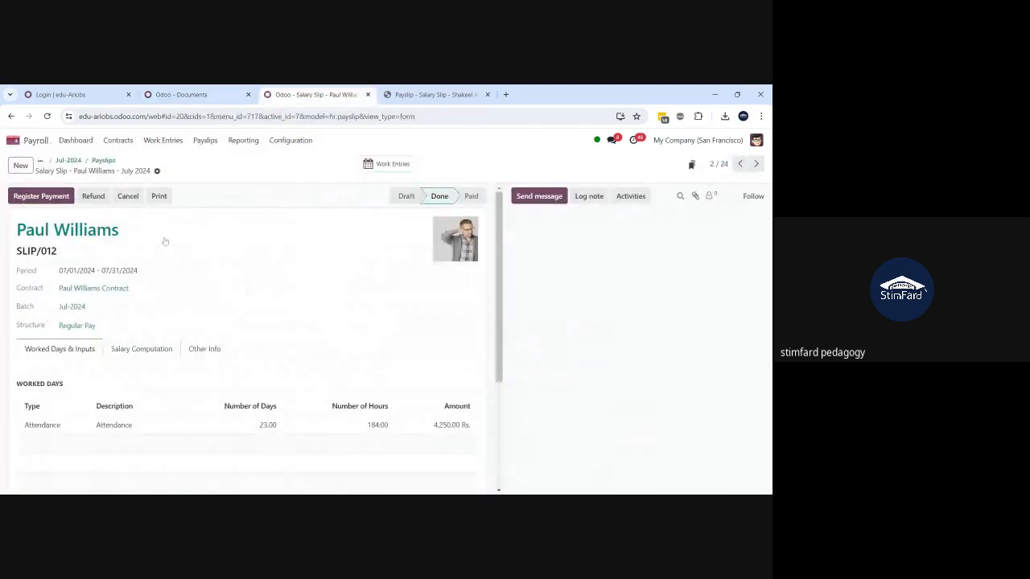
{"action": "left_click", "coordinate": [159, 197]}
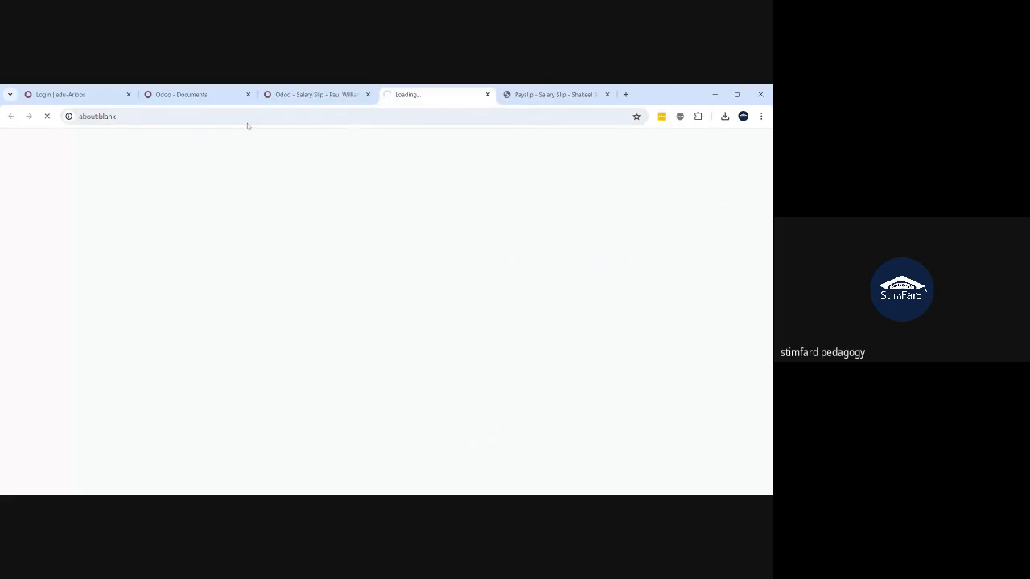
{"action": "left_click", "coordinate": [455, 89]}
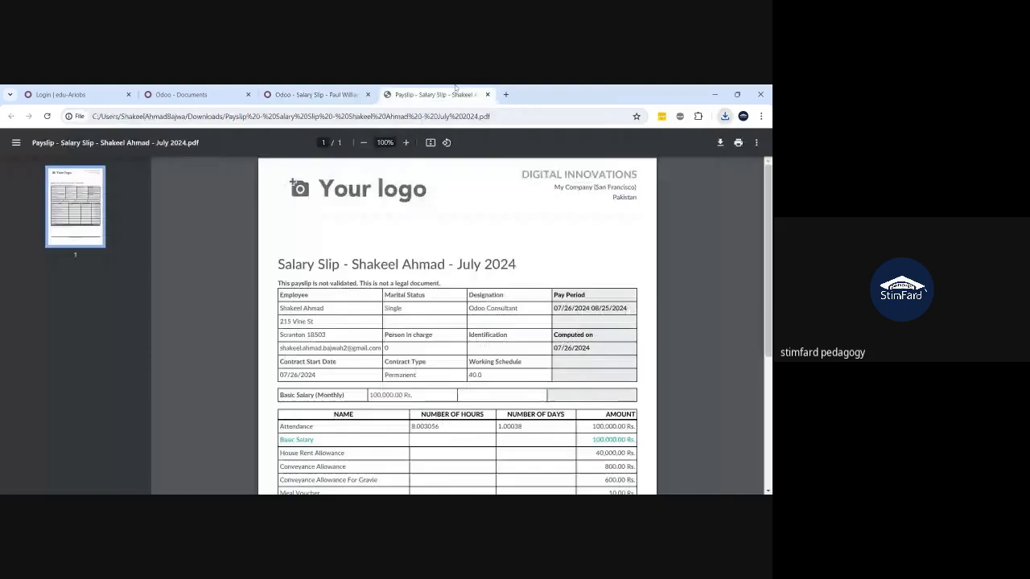
{"action": "key", "text": "ctrl+w"}
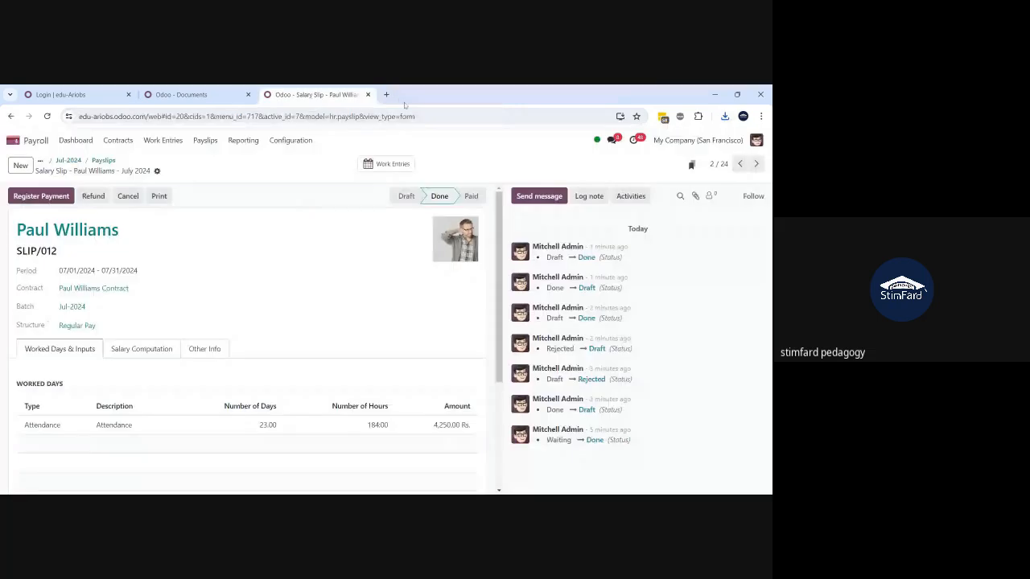
{"action": "left_click", "coordinate": [203, 102]}
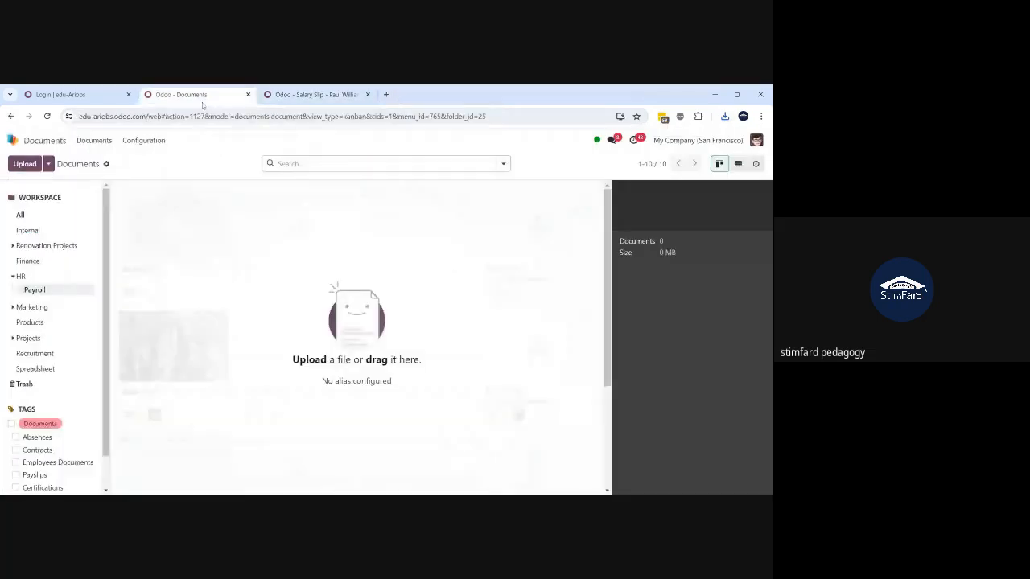
- List the HR workspace documents, refresh four times finding no payslips, then return to SLIP/012
{"action": "left_click", "coordinate": [736, 168]}
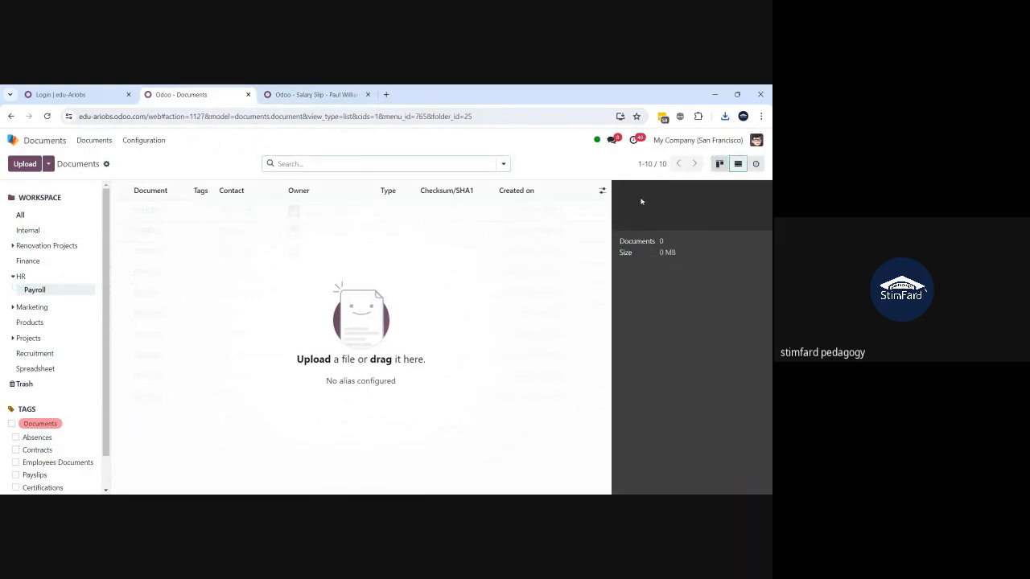
{"action": "left_click", "coordinate": [45, 280]}
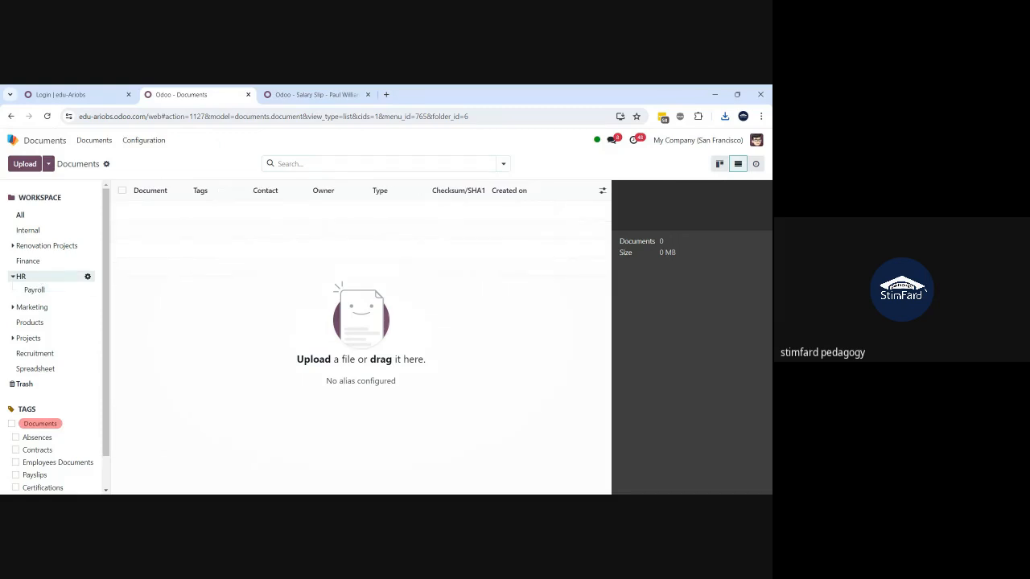
{"action": "left_click", "coordinate": [47, 116]}
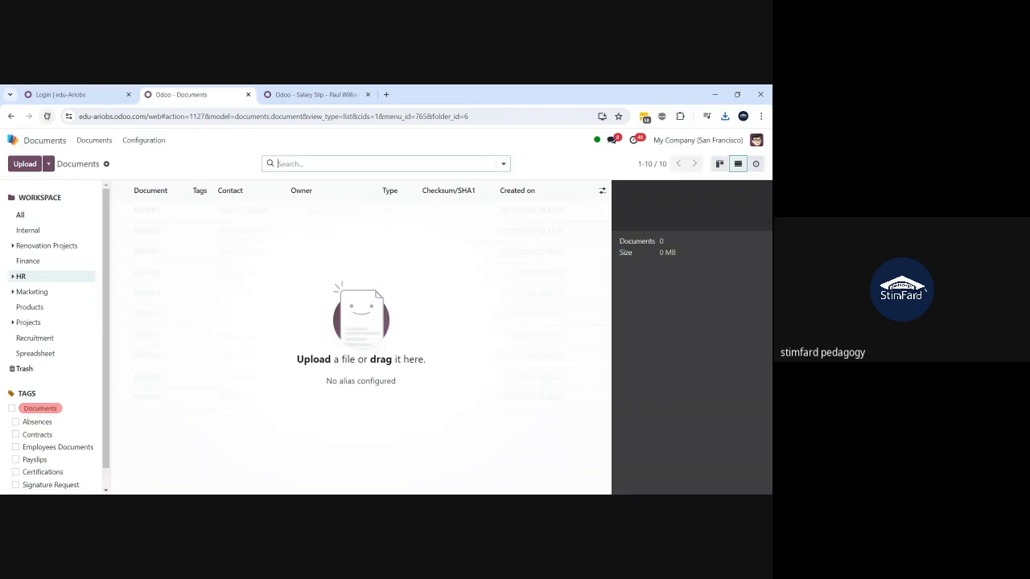
{"action": "left_click", "coordinate": [46, 115]}
{"action": "left_click", "coordinate": [46, 116]}
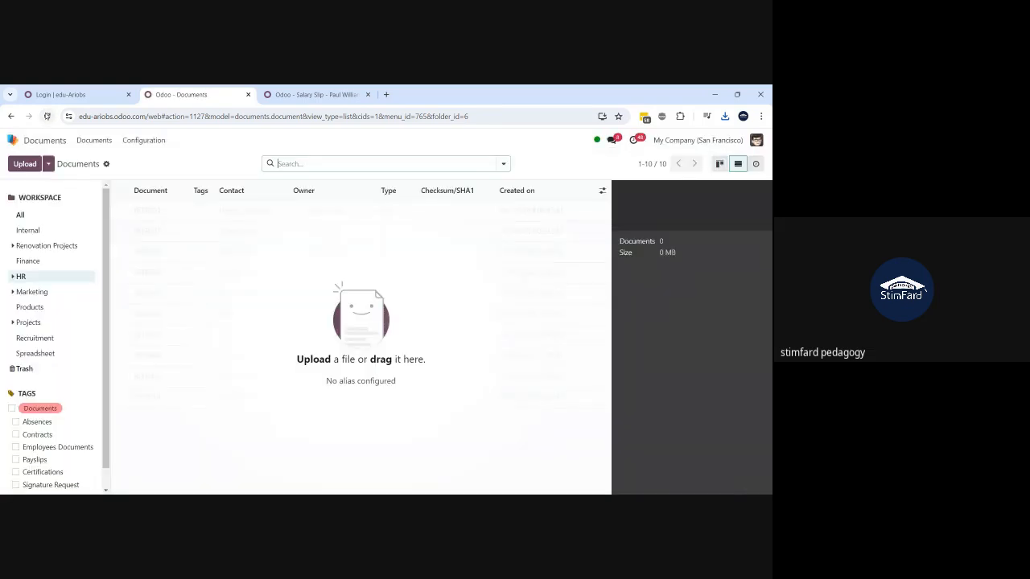
{"action": "left_click", "coordinate": [47, 116]}
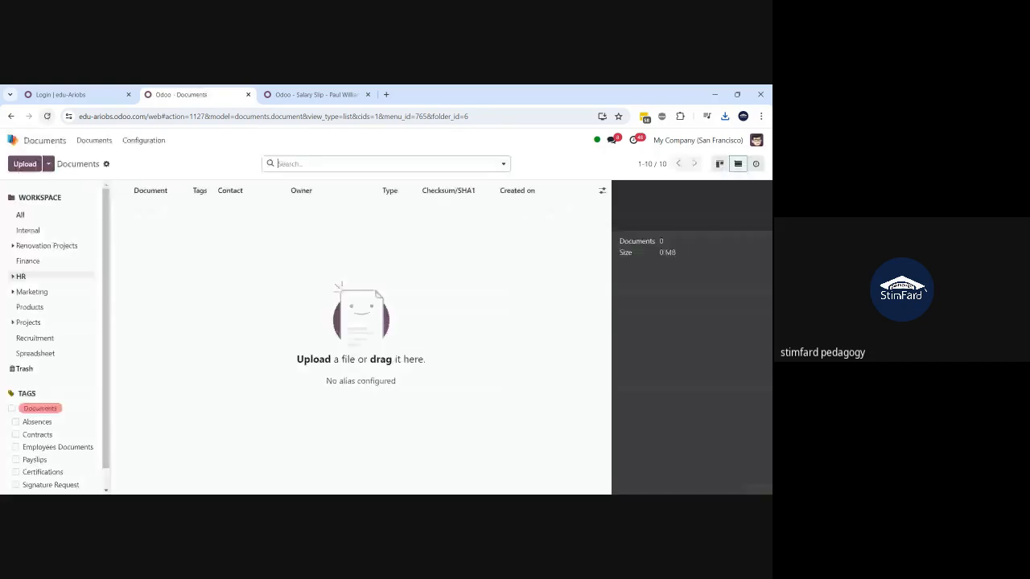
{"action": "left_click", "coordinate": [306, 92]}
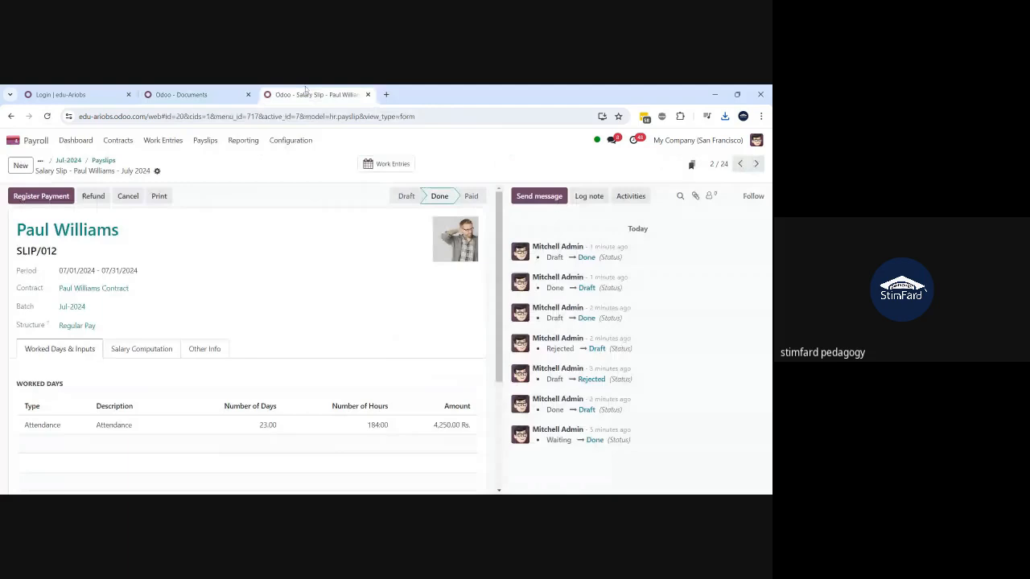
- Go from the payslip list back to the Jul-2024 batch and set it to draft
{"action": "left_click", "coordinate": [102, 160]}
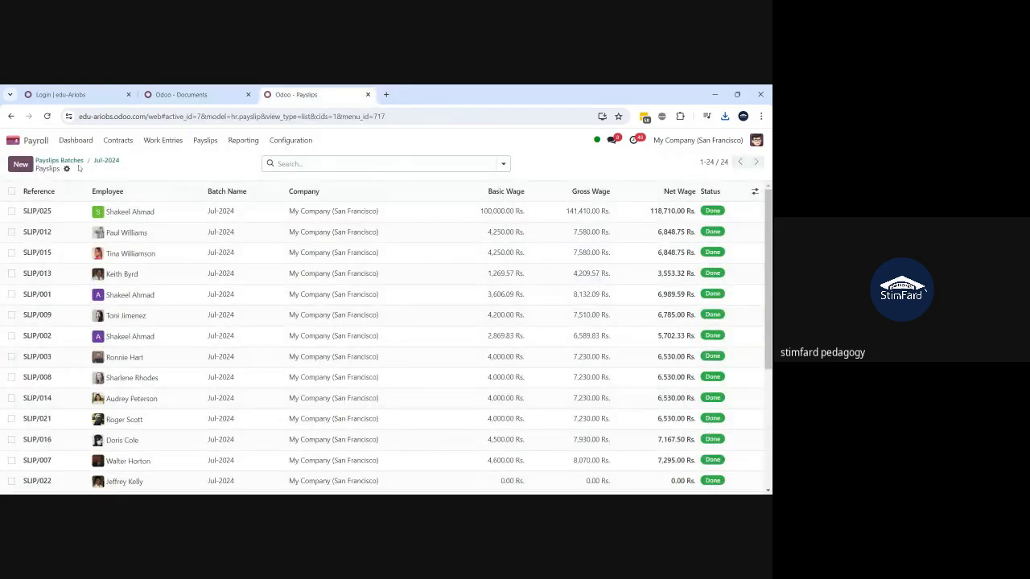
{"action": "left_click", "coordinate": [12, 192]}
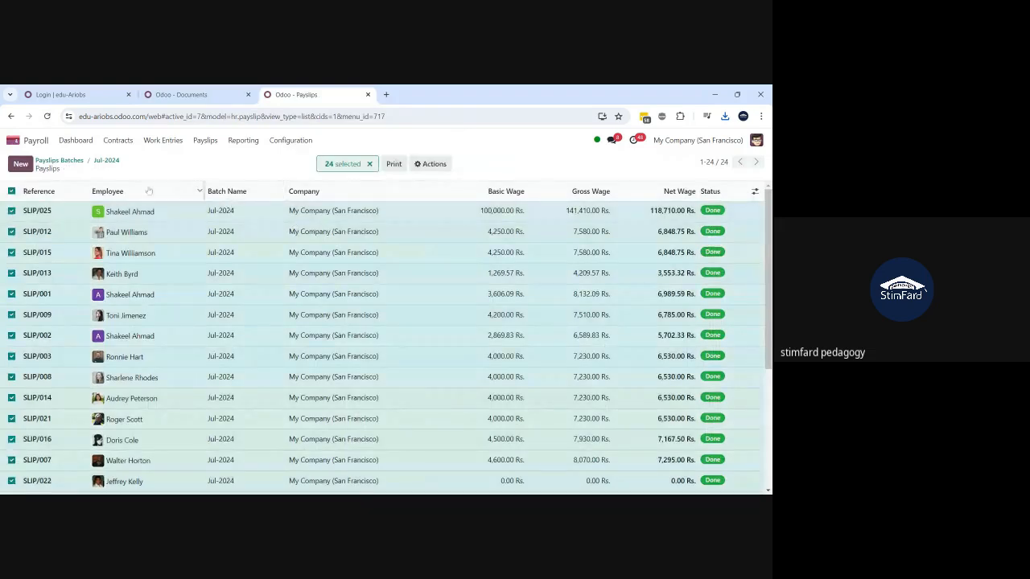
{"action": "left_click", "coordinate": [107, 160]}
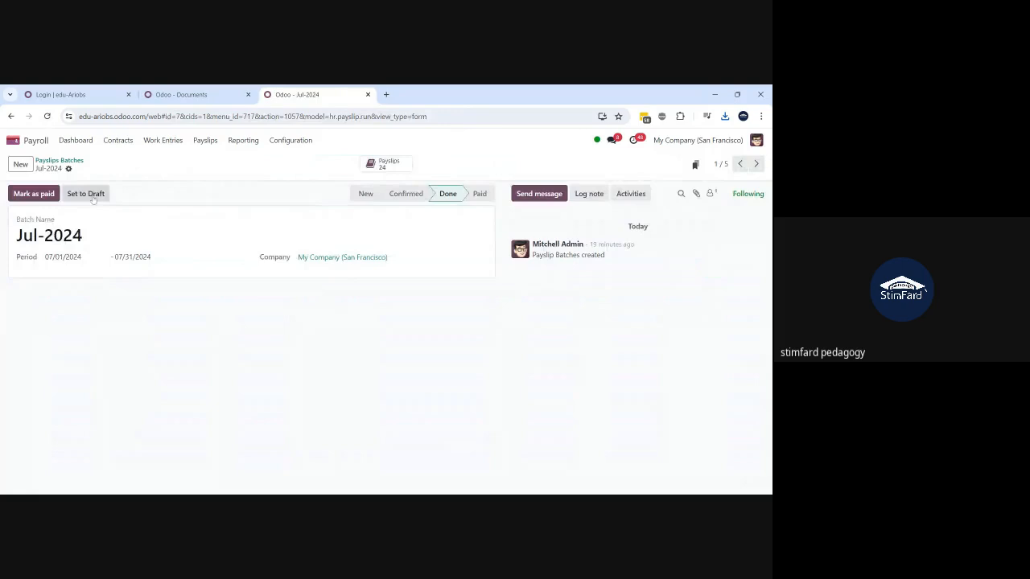
{"action": "left_click", "coordinate": [94, 196]}
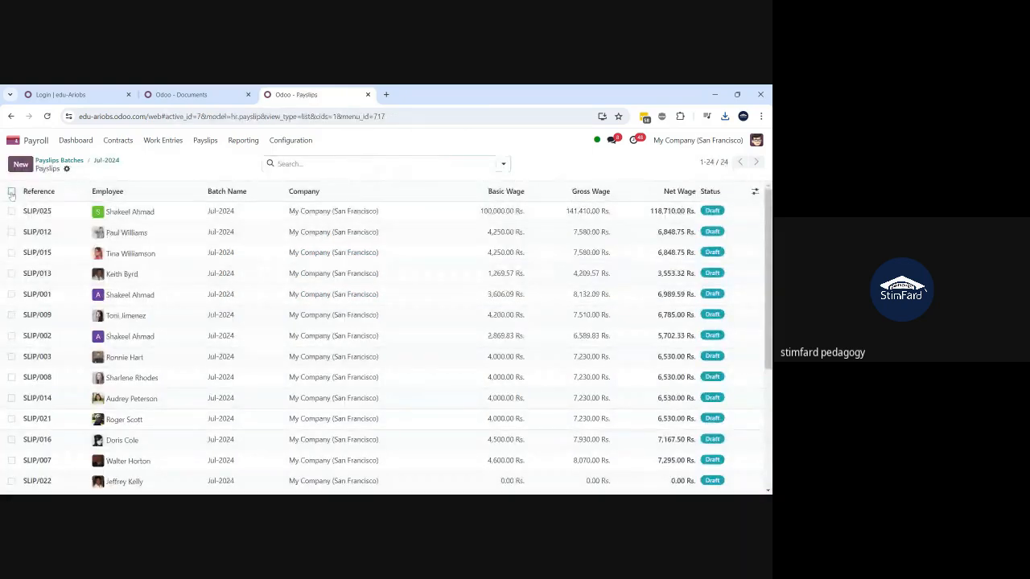
- Select all 24 draft payslips and delete them, confirming the deletion
{"action": "left_click", "coordinate": [12, 192]}
{"action": "left_click", "coordinate": [431, 164]}
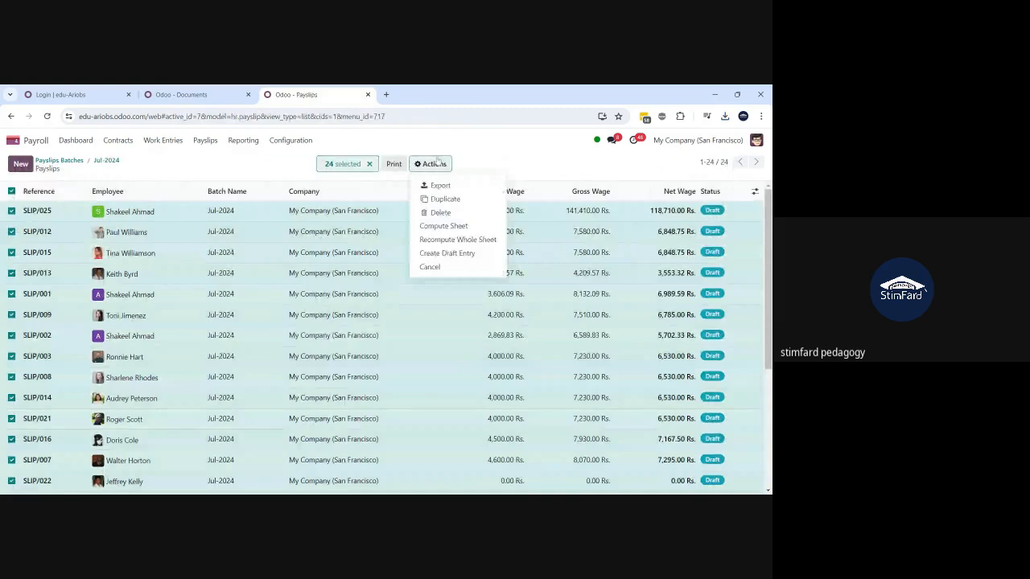
{"action": "left_click", "coordinate": [440, 213]}
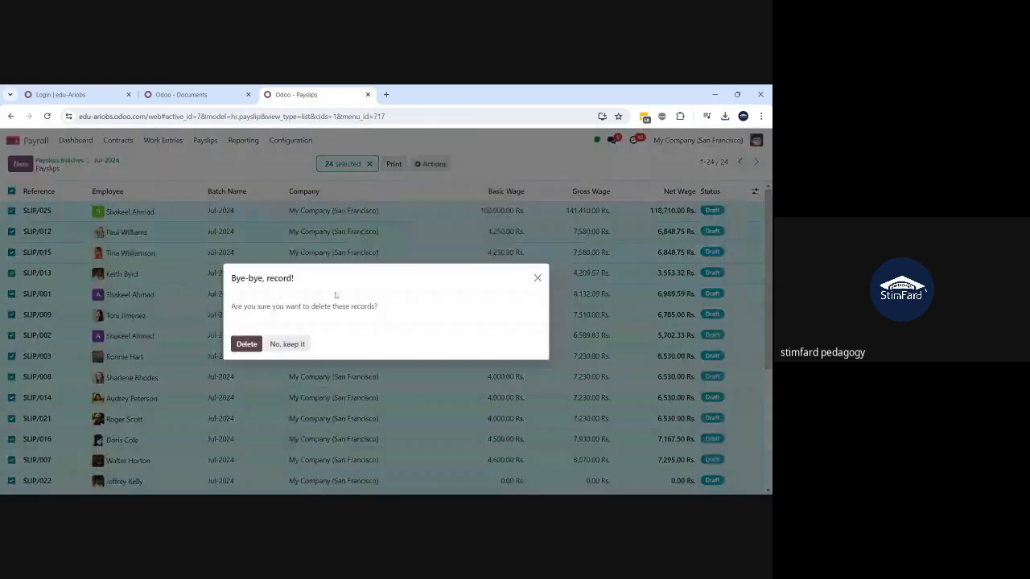
{"action": "left_click", "coordinate": [247, 345]}
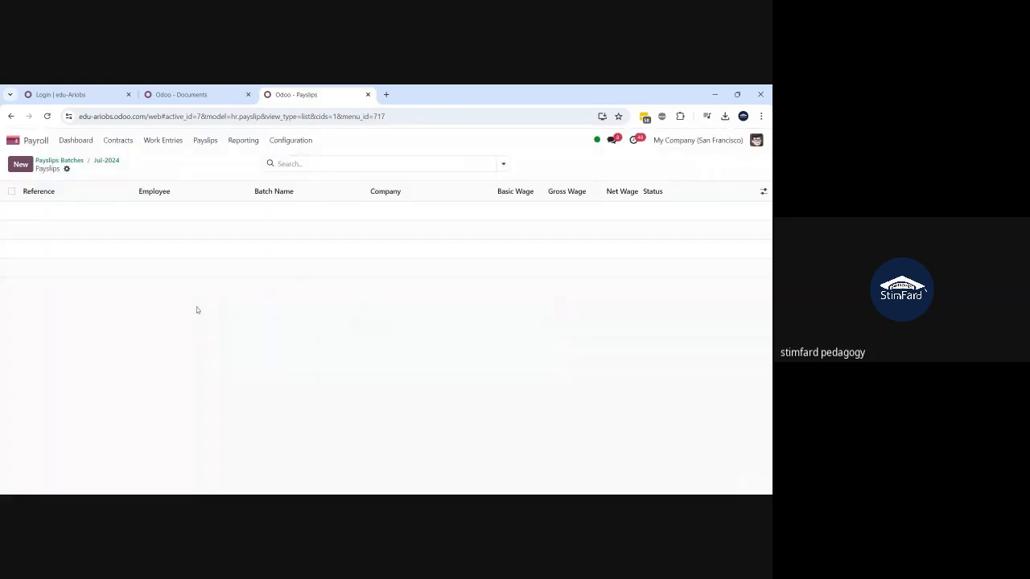
{"action": "left_click", "coordinate": [107, 160]}
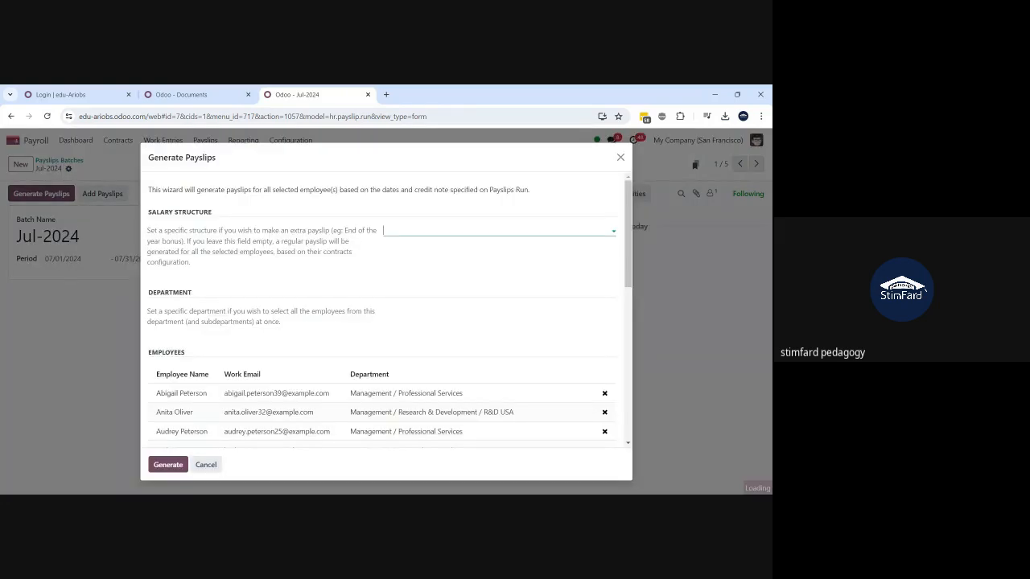
- Generate the 24 Jul-2024 payslips again and run Create Draft Entry on all of them
{"action": "left_click", "coordinate": [168, 466]}
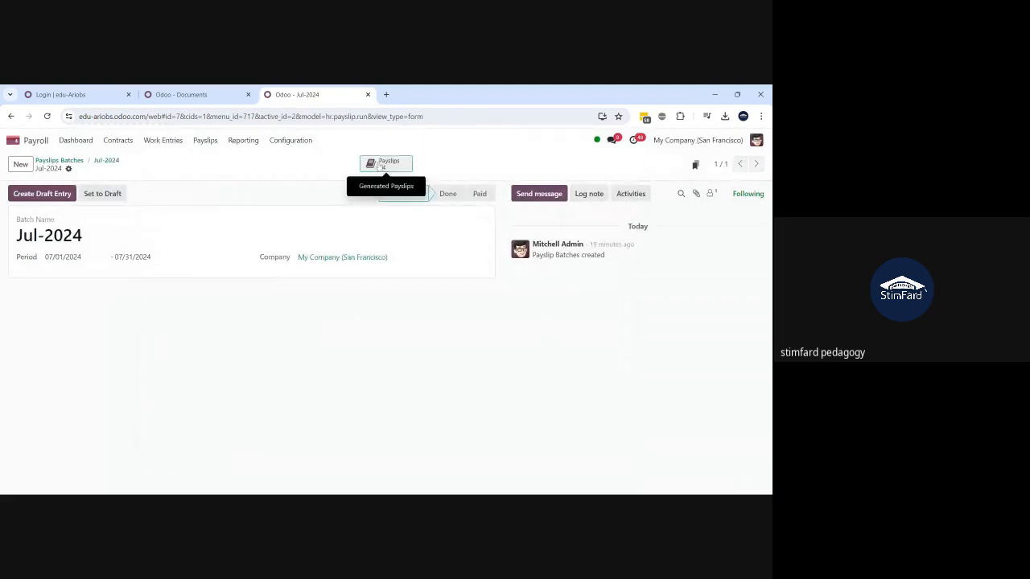
{"action": "left_click", "coordinate": [382, 164]}
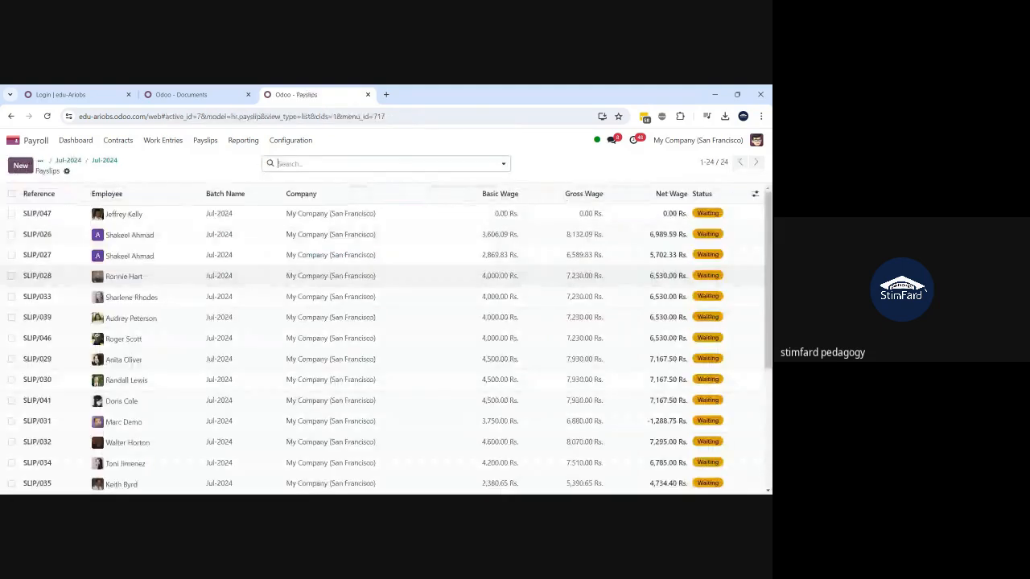
{"action": "left_click", "coordinate": [12, 194]}
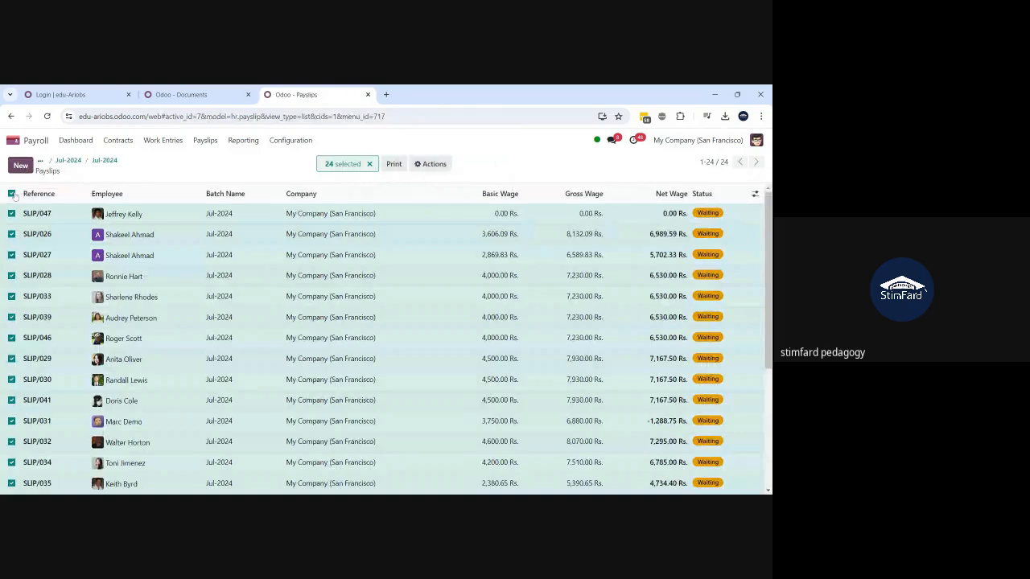
{"action": "left_click", "coordinate": [431, 164]}
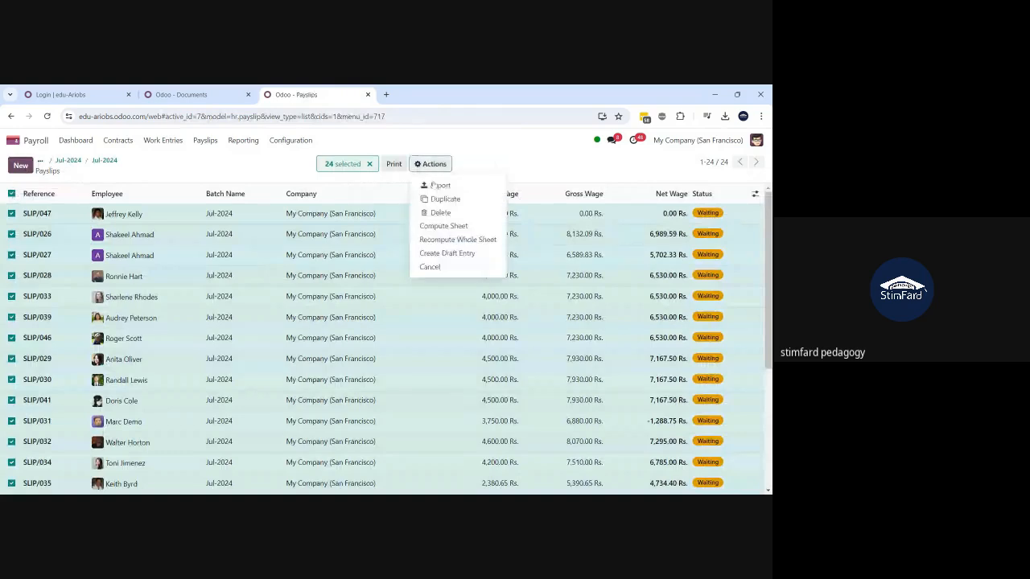
{"action": "left_click", "coordinate": [449, 254]}
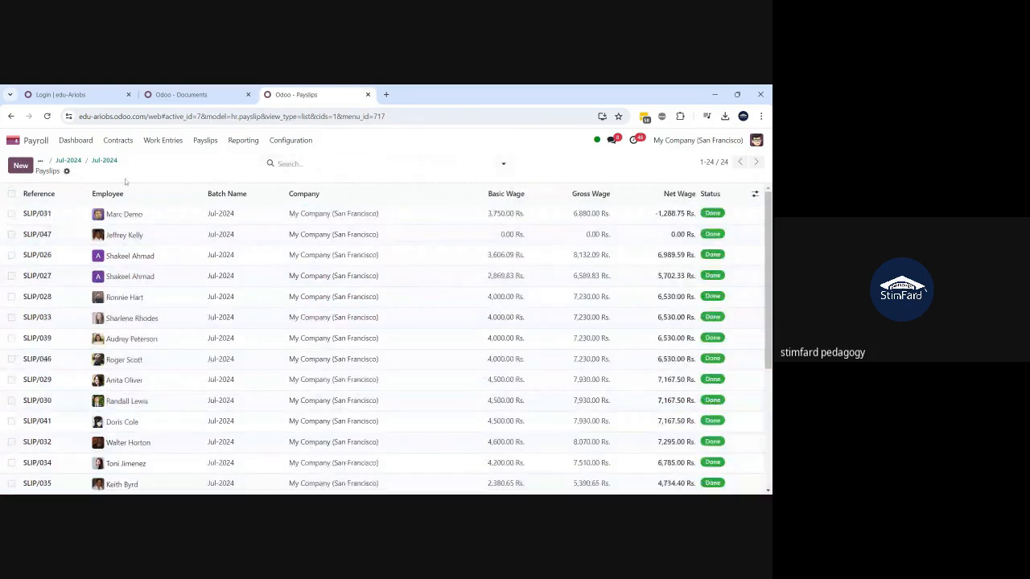
{"action": "left_click", "coordinate": [105, 162]}
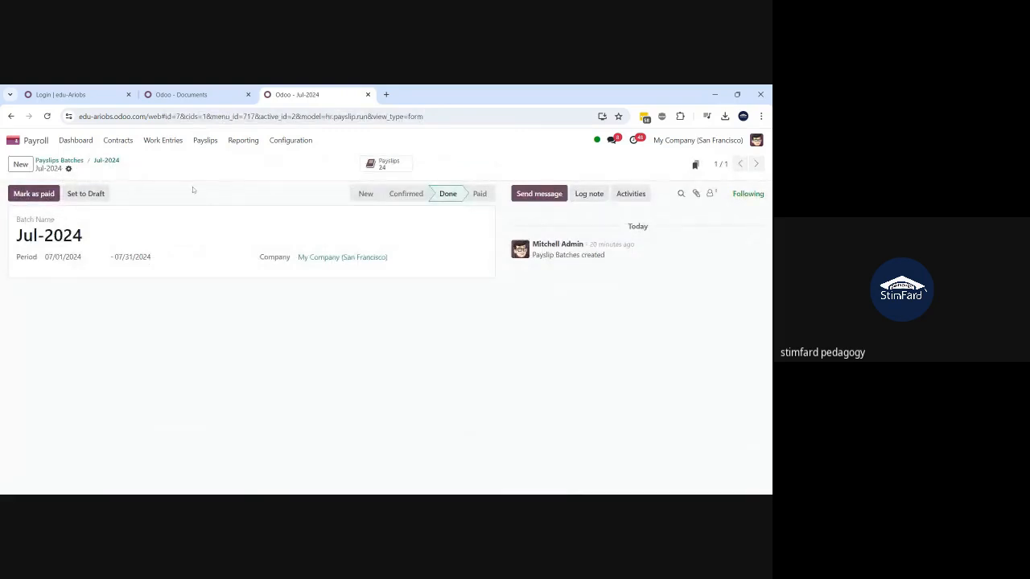
{"action": "left_click", "coordinate": [205, 95]}
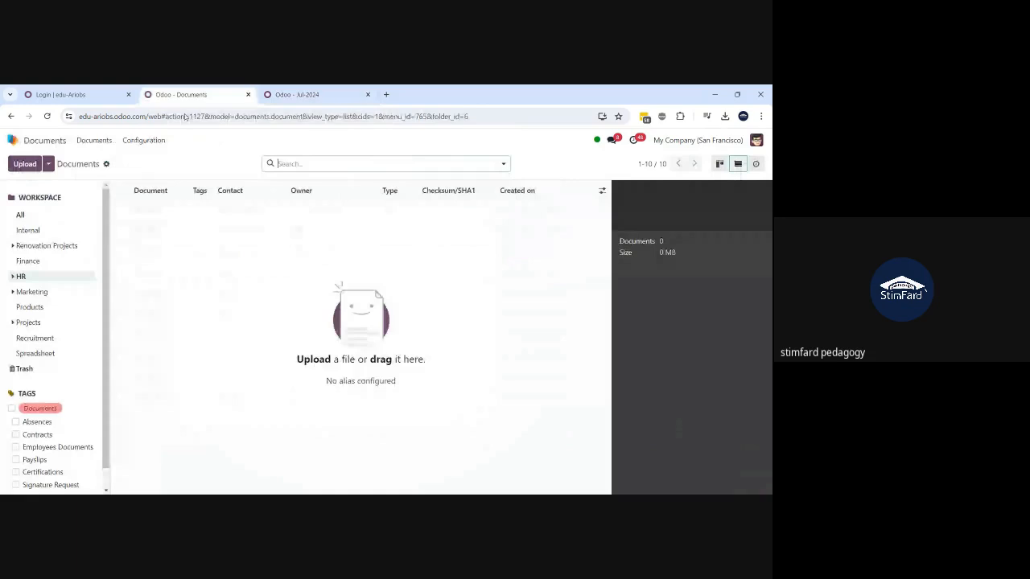
- Refresh Documents and the HR / Payroll workspace (still 0 documents), then reach Documents Settings
{"action": "left_click", "coordinate": [47, 116]}
{"action": "left_click", "coordinate": [16, 277]}
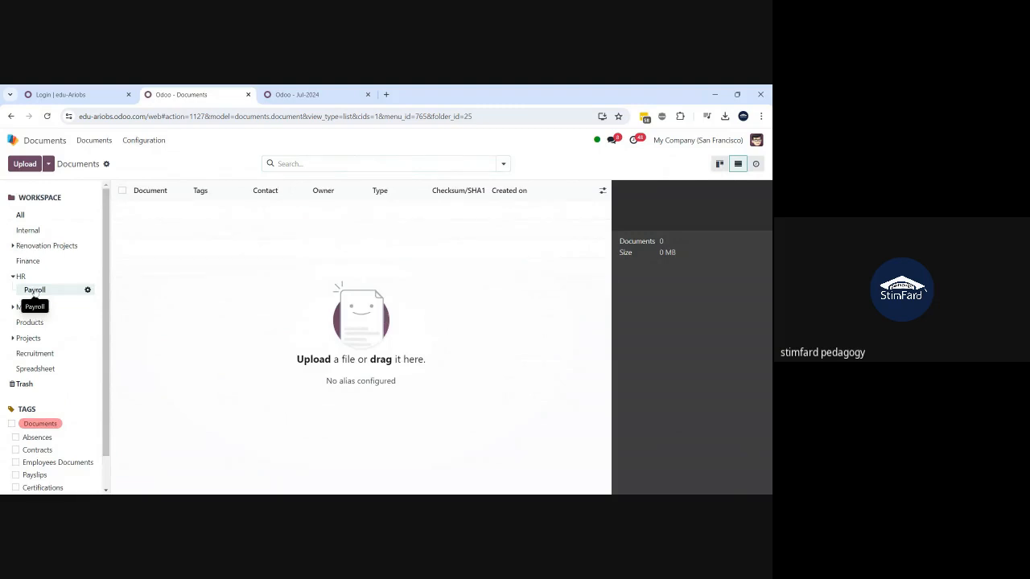
{"action": "left_click", "coordinate": [47, 117]}
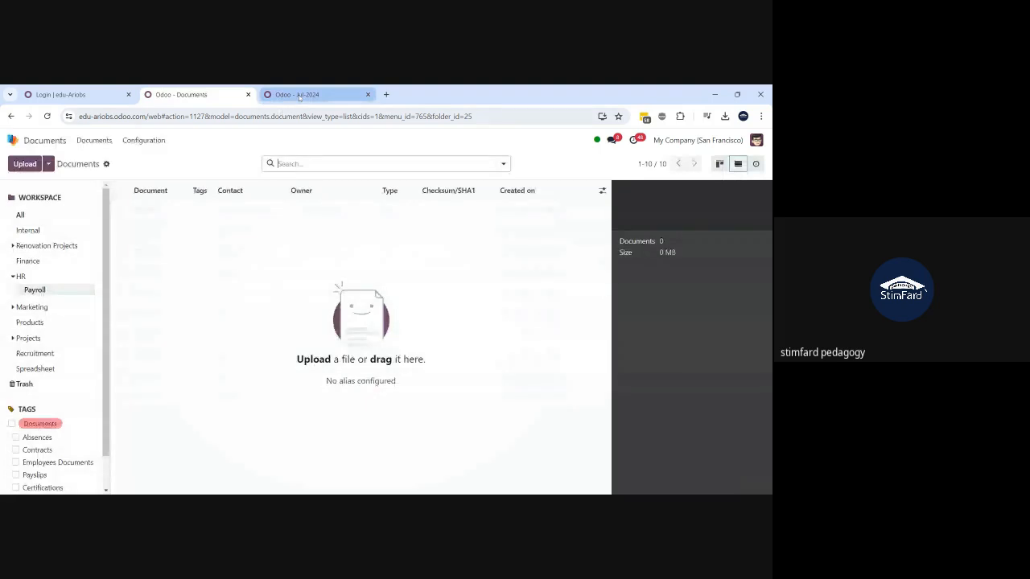
{"action": "left_click", "coordinate": [144, 141]}
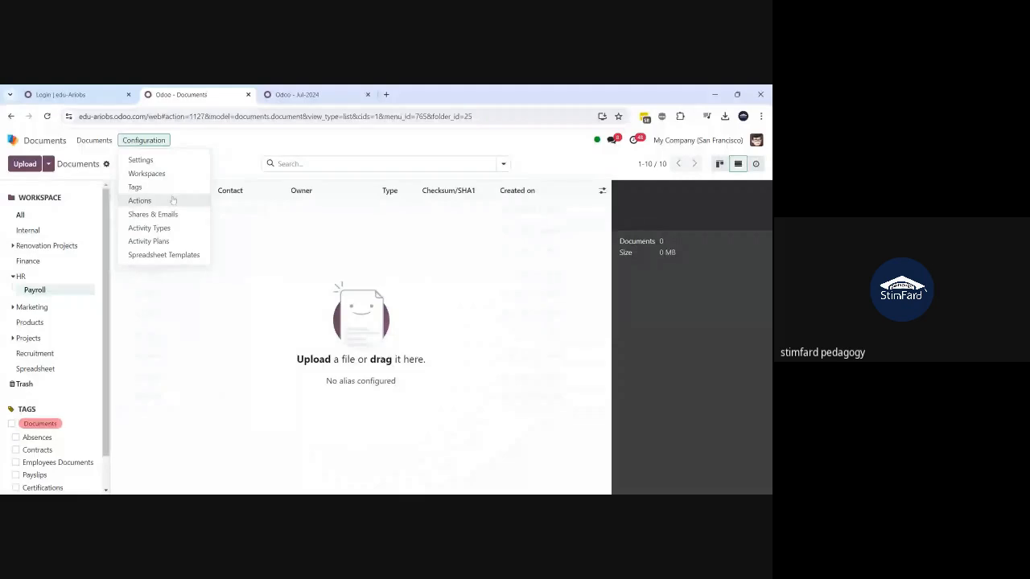
{"action": "left_click", "coordinate": [158, 161]}
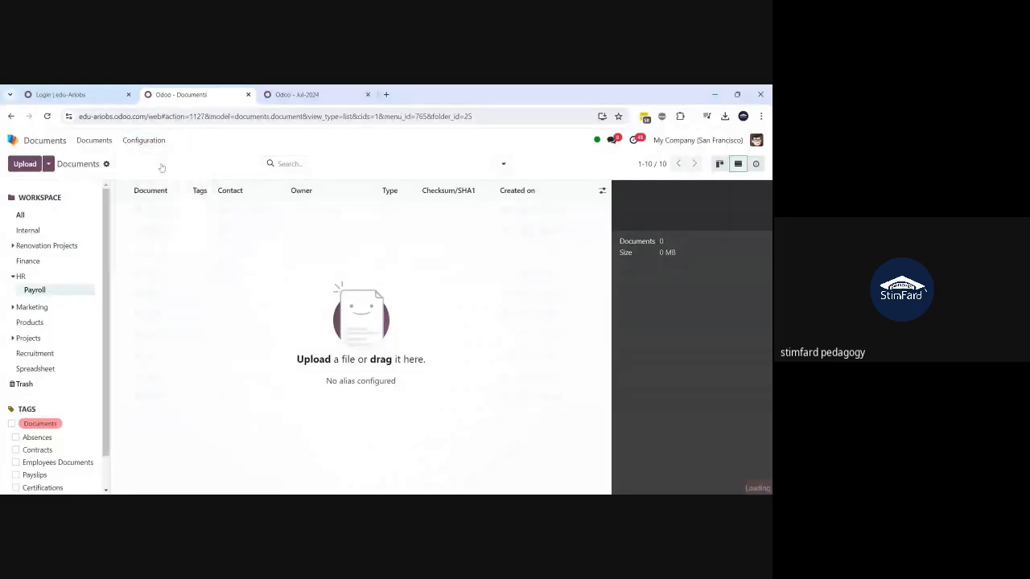
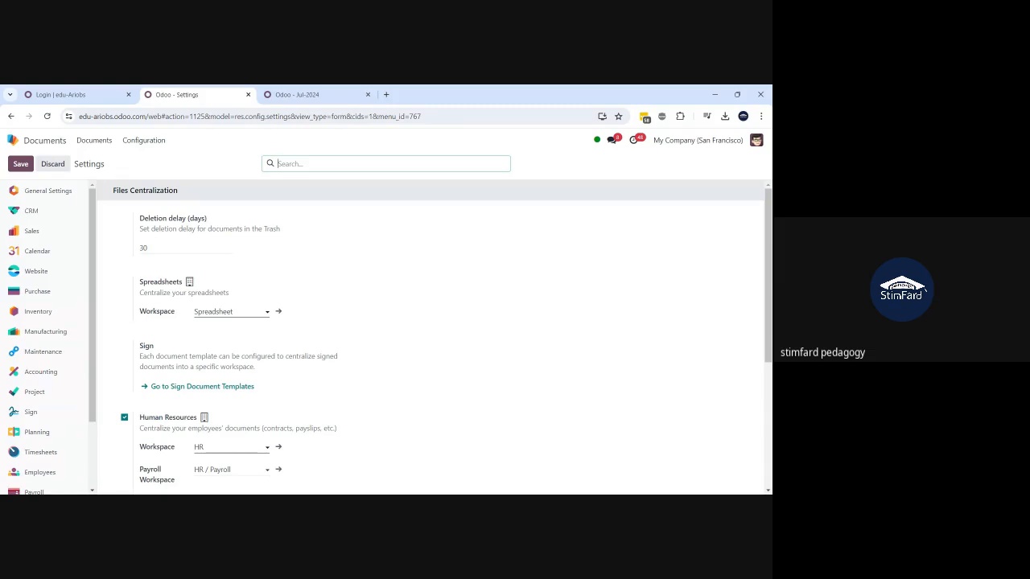
- Return to the Documents overview and view the HR and Payroll workspaces, which still hold 0 documents, ending on HR
{"action": "scroll", "coordinate": [434, 338], "scroll_direction": "down", "scroll_amount": 1}
{"action": "scroll", "coordinate": [435, 338], "scroll_direction": "down", "scroll_amount": 1}
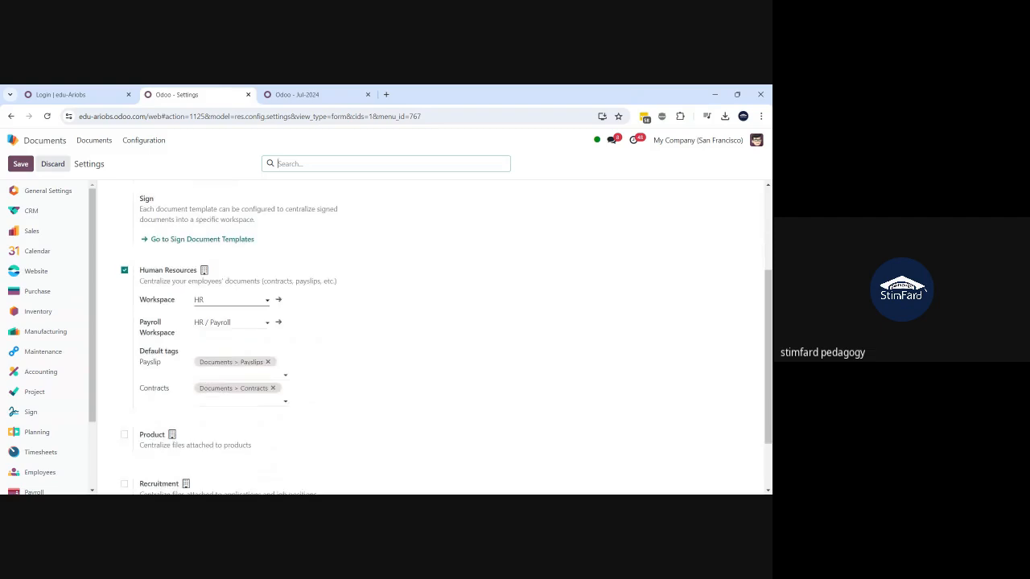
{"action": "scroll", "coordinate": [435, 338], "scroll_direction": "up", "scroll_amount": 2}
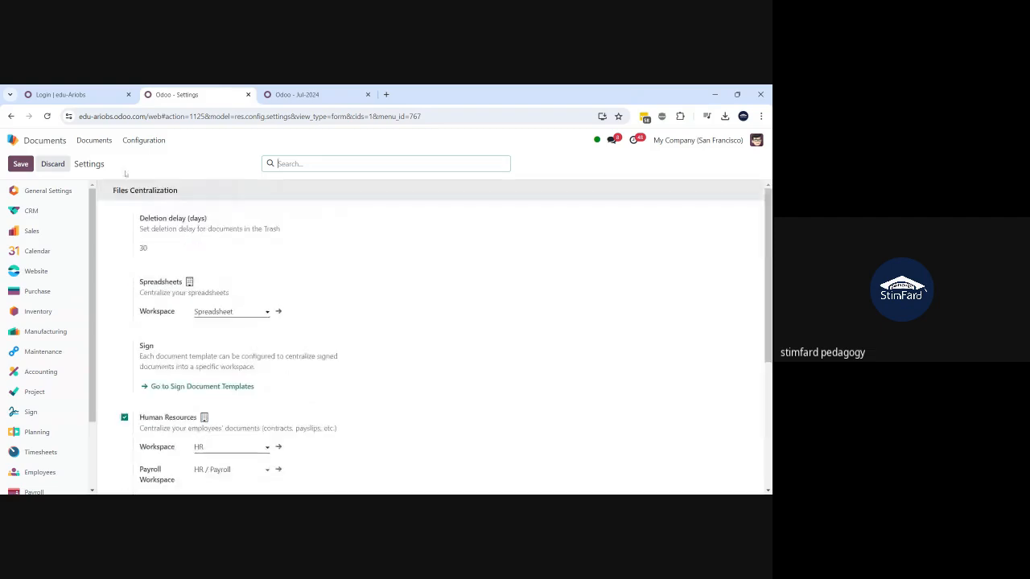
{"action": "left_click", "coordinate": [78, 144]}
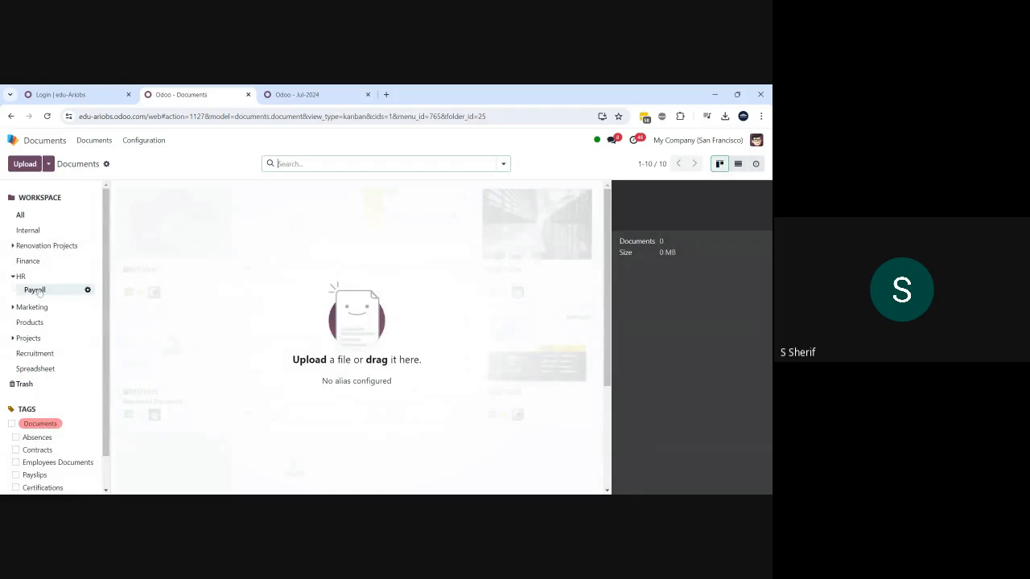
{"action": "left_click", "coordinate": [34, 279]}
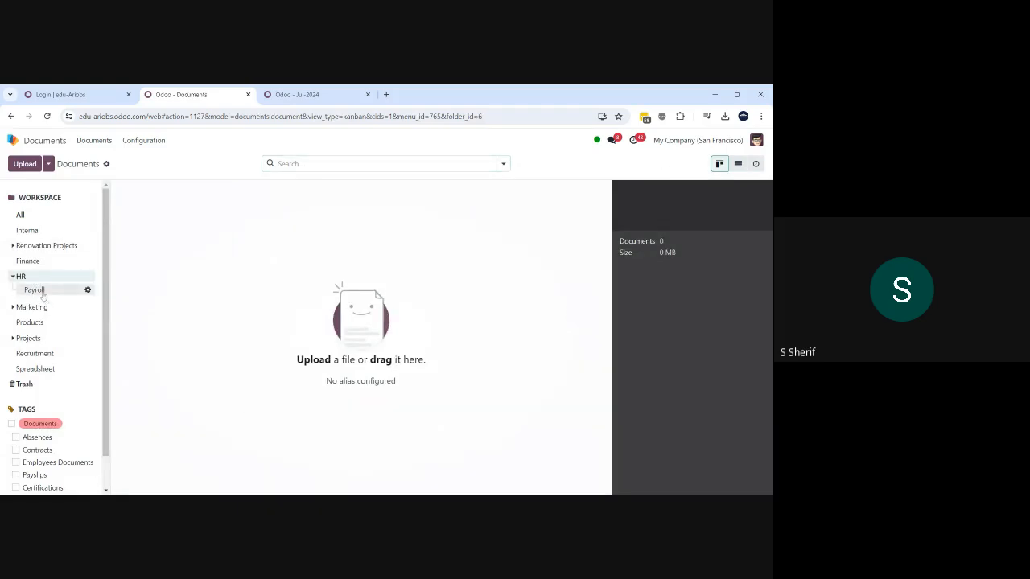
{"action": "left_click", "coordinate": [36, 290]}
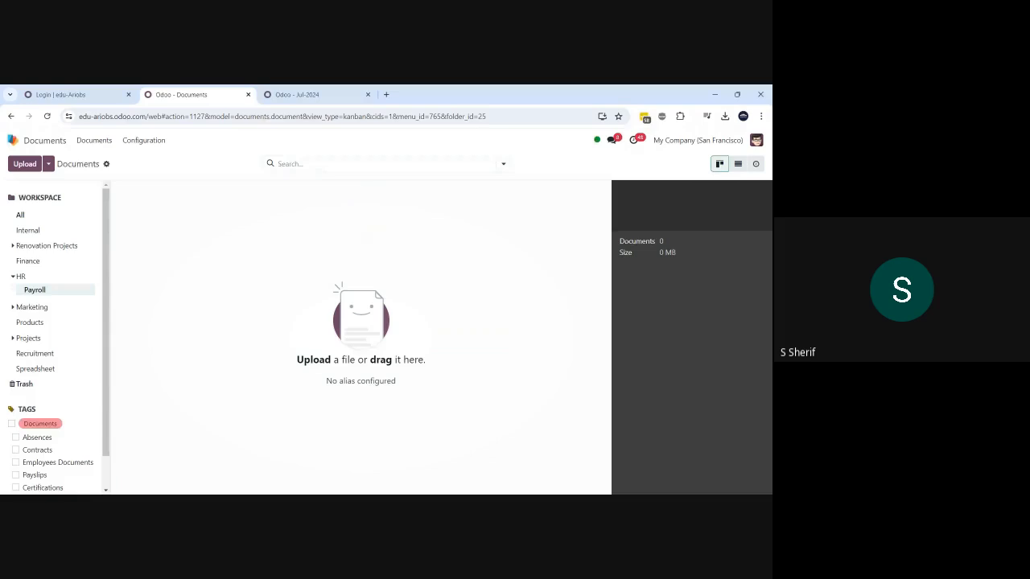
{"action": "left_click", "coordinate": [22, 277]}
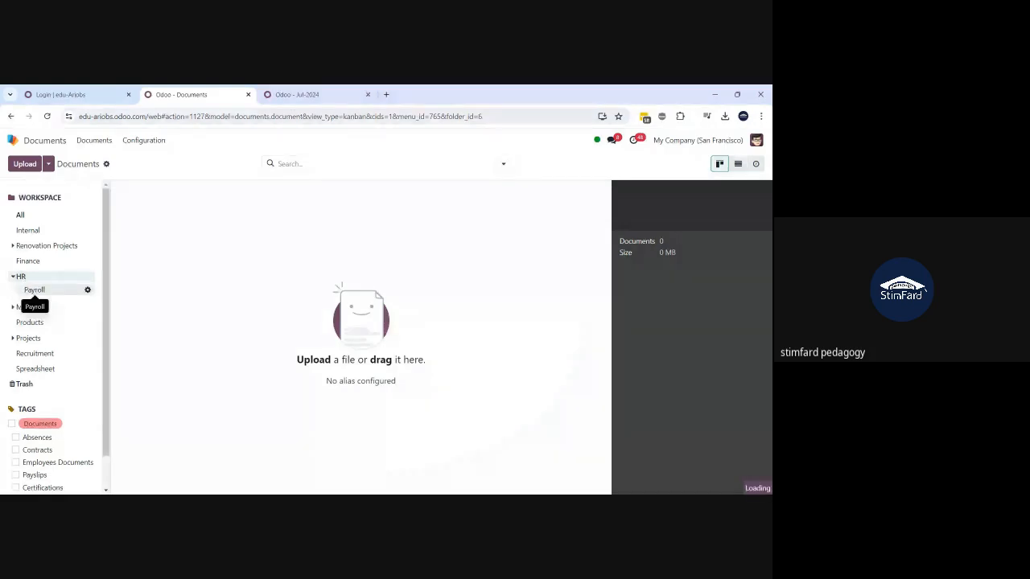